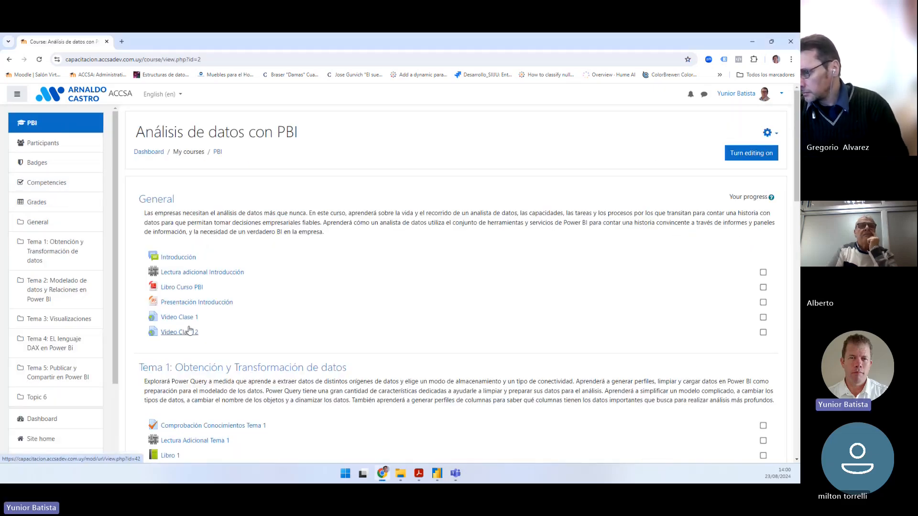
Step: Find the Tema 3: Visualizaciones section on the course page and open its Práctico 3 folder
{"action": "scroll", "coordinate": [241, 291], "scroll_direction": "down", "scroll_amount": 4}
{"action": "scroll", "coordinate": [240, 291], "scroll_direction": "down", "scroll_amount": 9}
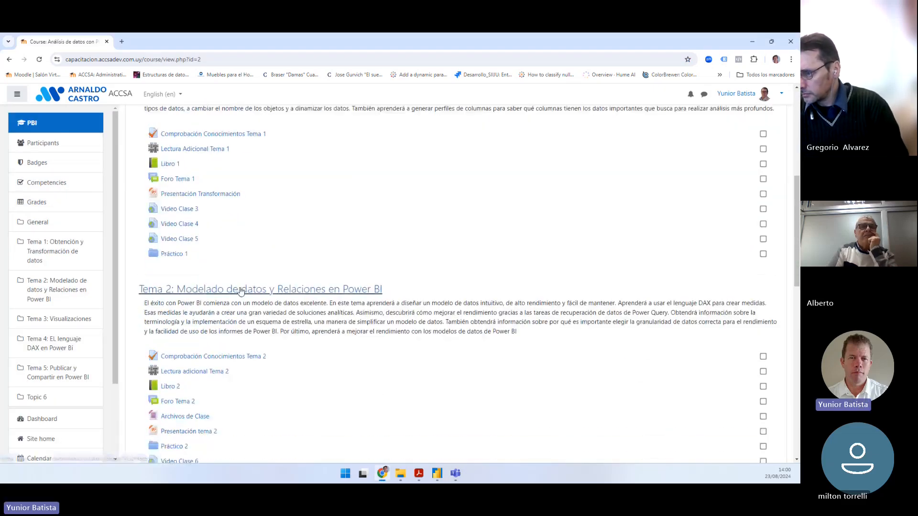
{"action": "scroll", "coordinate": [241, 291], "scroll_direction": "down", "scroll_amount": 4}
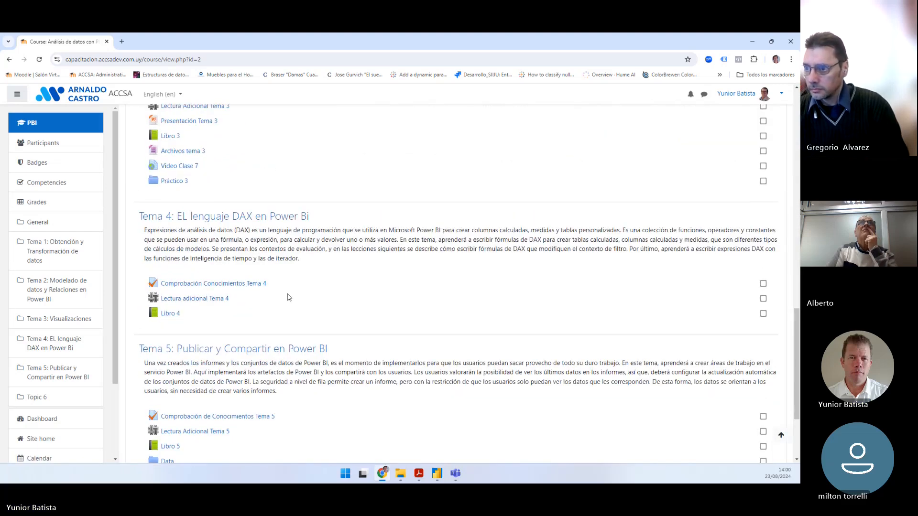
{"action": "scroll", "coordinate": [191, 255], "scroll_direction": "up", "scroll_amount": 2}
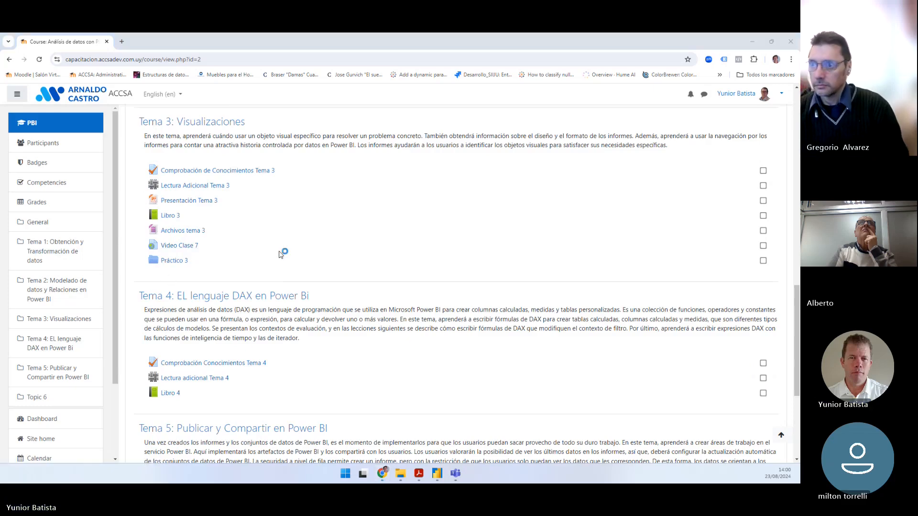
{"action": "key", "text": "super+plus"}
{"action": "key", "text": "super+Escape"}
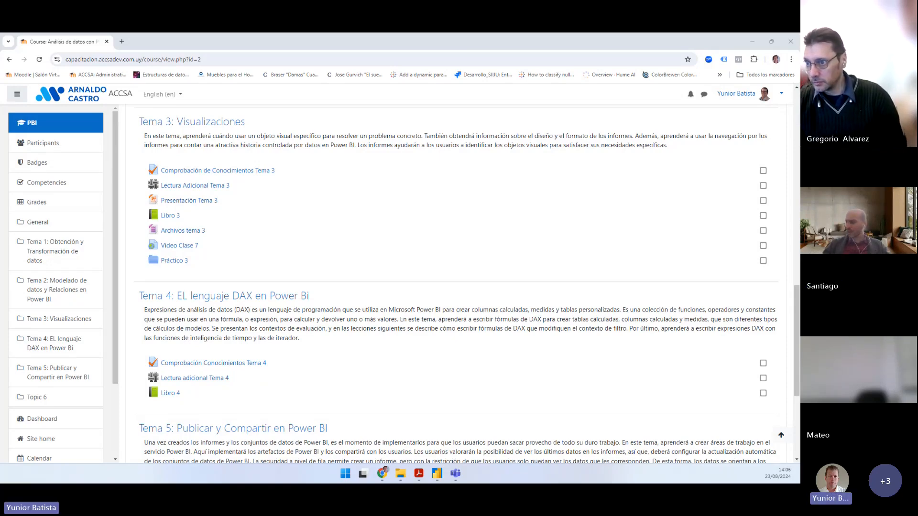
{"action": "left_click", "coordinate": [169, 260]}
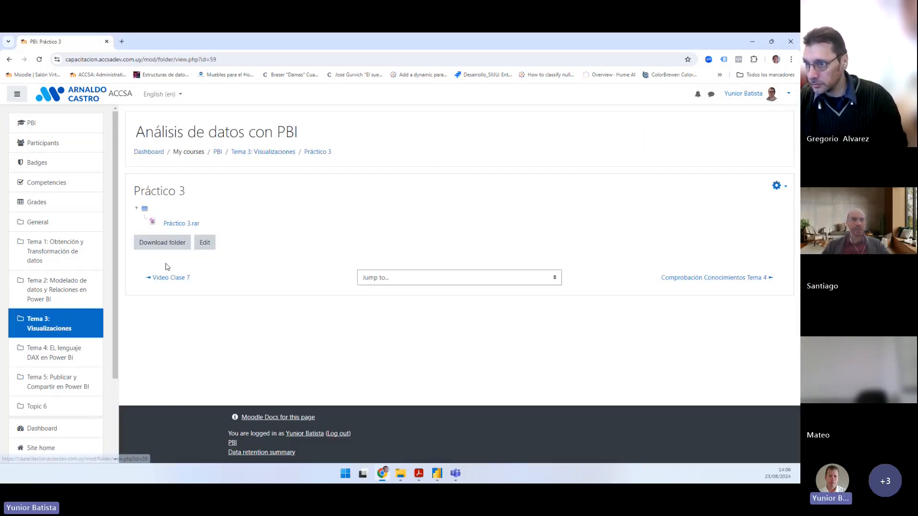
Step: View the Práctico 3 folder's files in its editing page, and return to the course page
{"action": "left_click", "coordinate": [205, 246]}
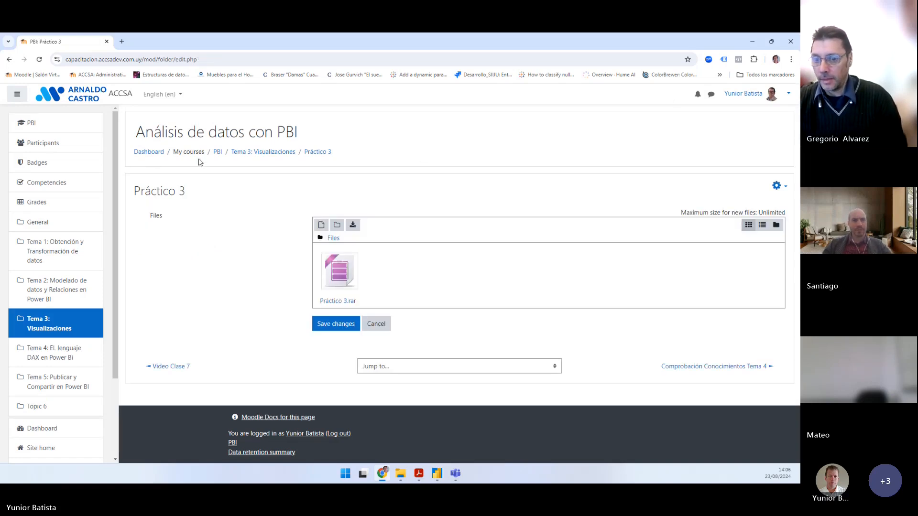
{"action": "left_click", "coordinate": [10, 60]}
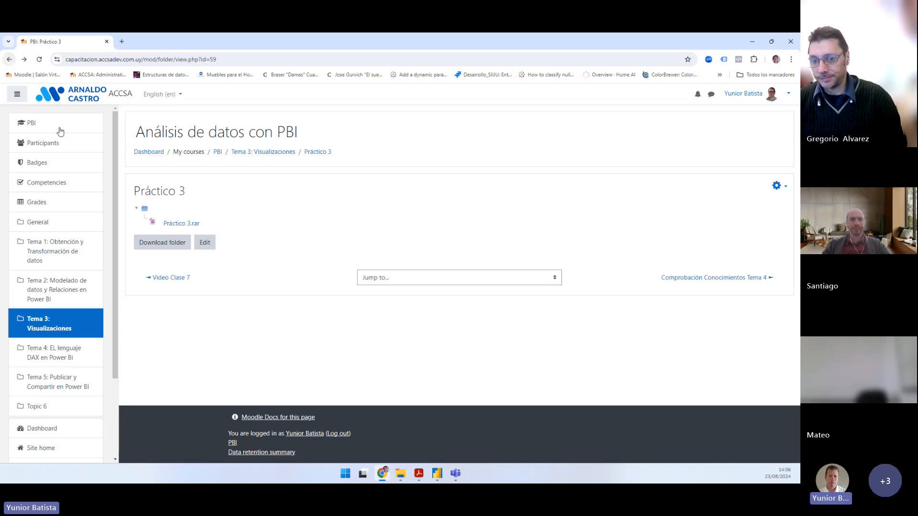
{"action": "left_click", "coordinate": [9, 60]}
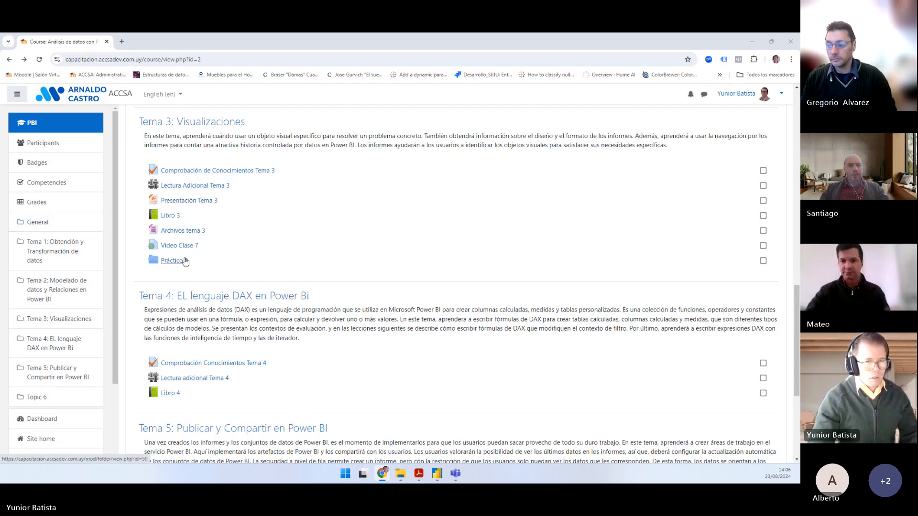
{"action": "left_click_drag", "start_coordinate": [192, 258], "coordinate": [221, 240]}
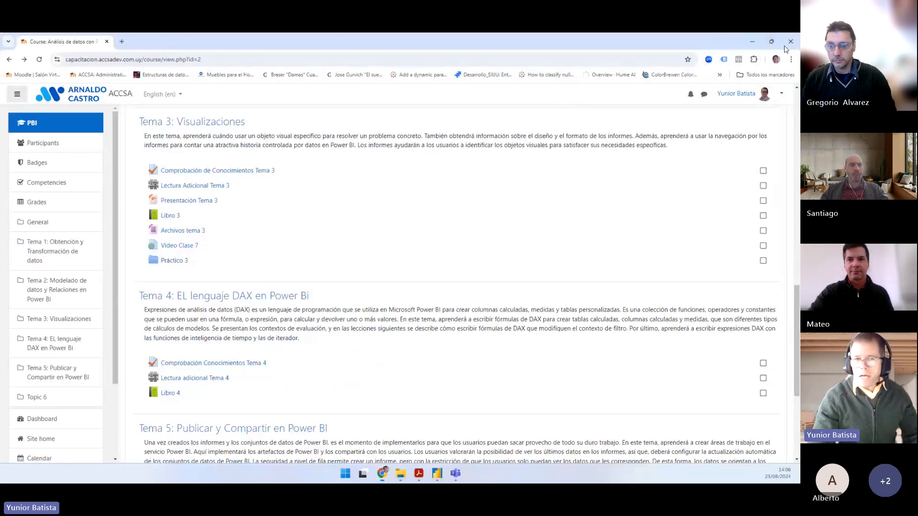
Step: Close the browser, minimize the exercise PDF and select Práctico 3 northwind.pbix in the Práctico 3 folder
{"action": "left_click", "coordinate": [789, 42]}
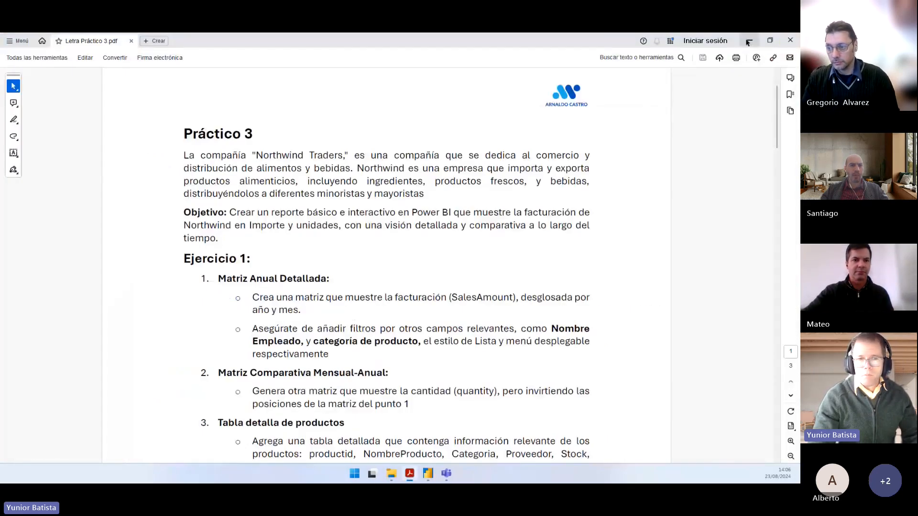
{"action": "left_click", "coordinate": [754, 41]}
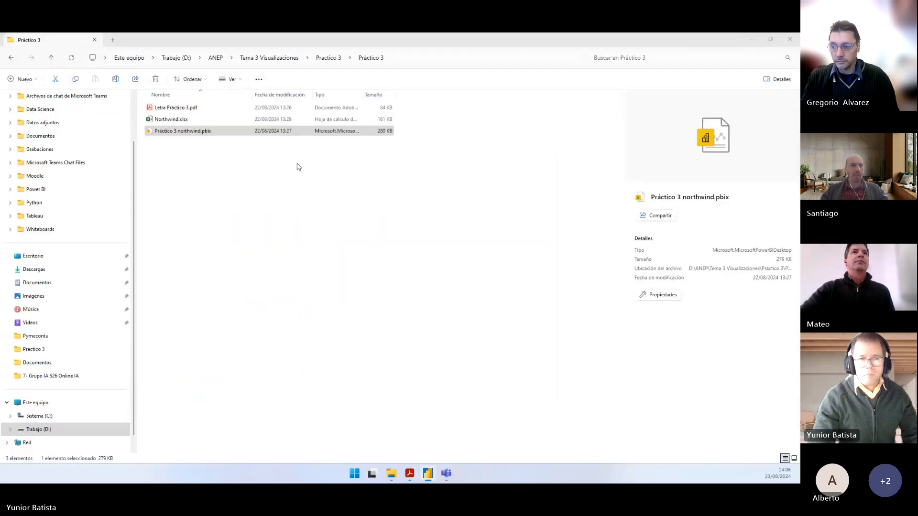
{"action": "left_click", "coordinate": [215, 149]}
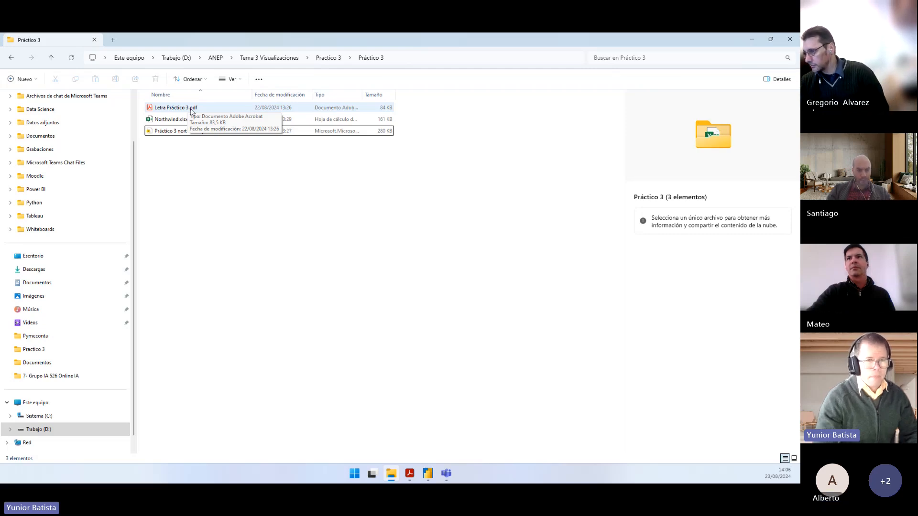
{"action": "left_click", "coordinate": [185, 131]}
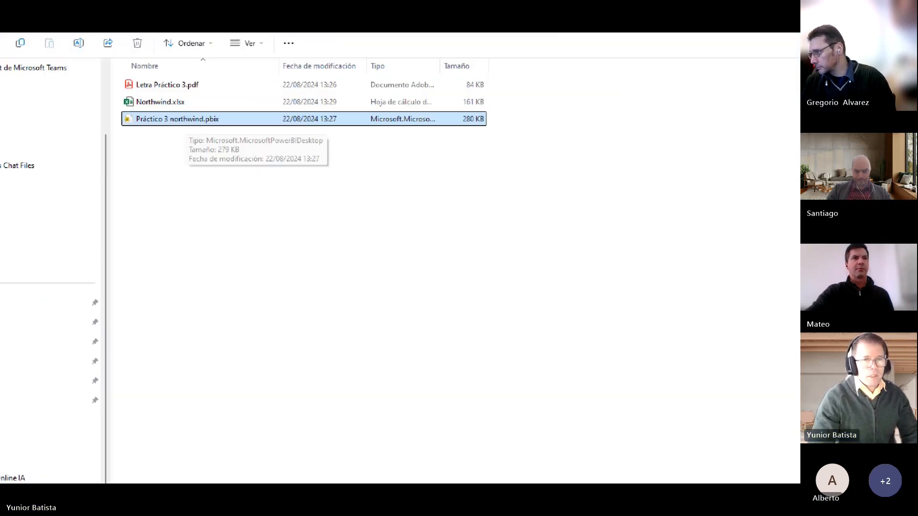
{"action": "left_click_drag", "start_coordinate": [159, 125], "coordinate": [159, 165]}
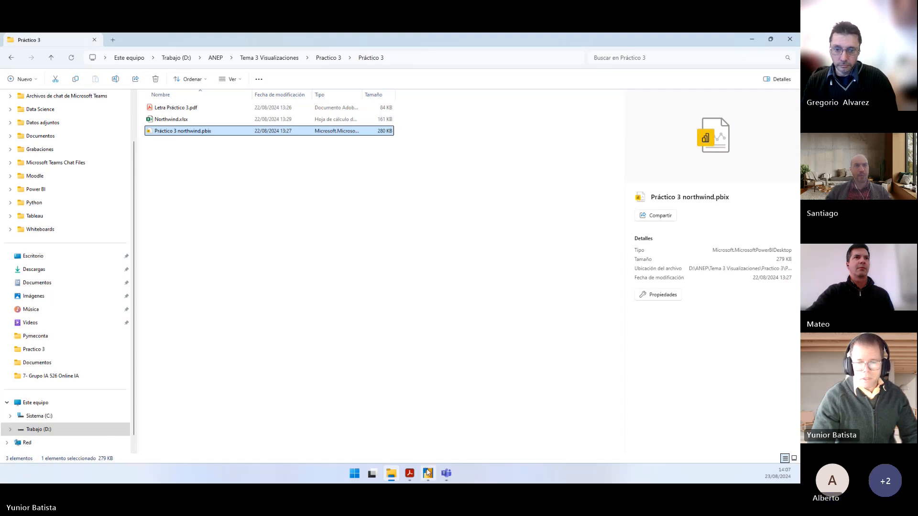
Step: Check the blank Práctico 3 northwind report in Power BI Desktop and skim the exercise instructions in Letra Práctico 3.pdf
{"action": "left_click", "coordinate": [427, 473]}
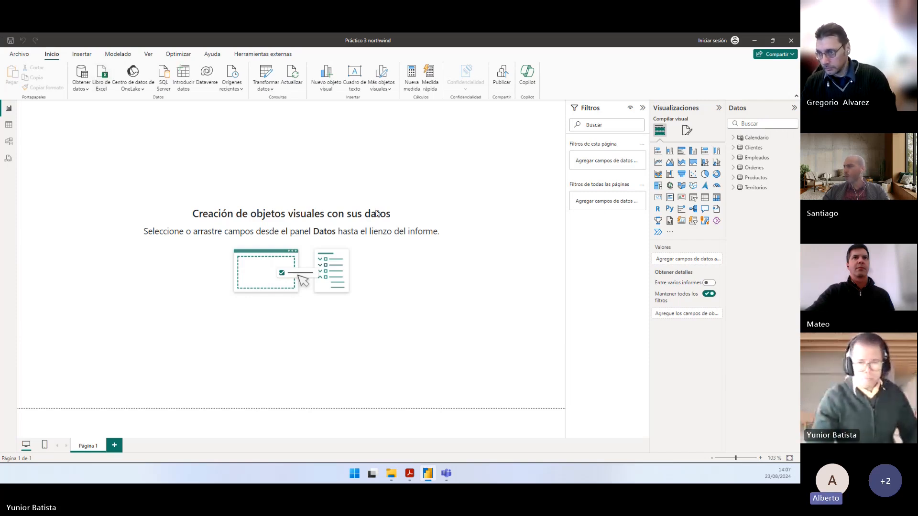
{"action": "left_click", "coordinate": [410, 474]}
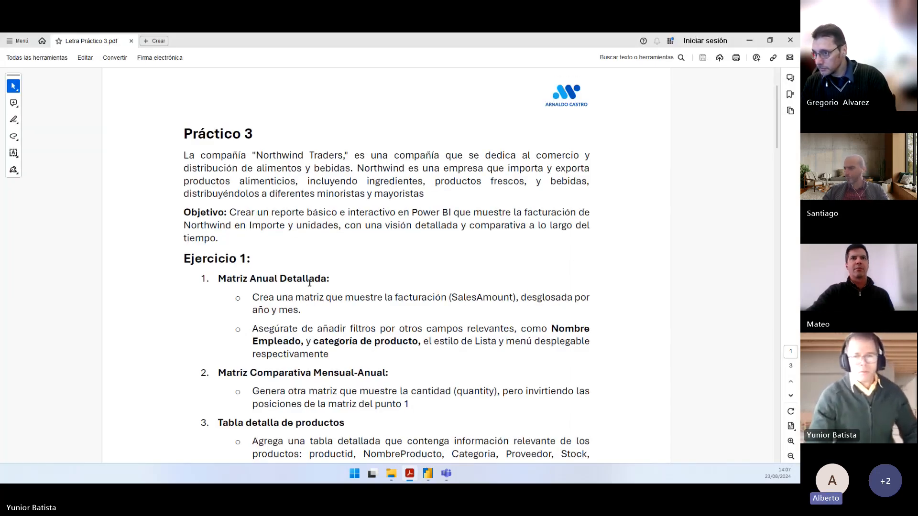
{"action": "scroll", "coordinate": [375, 351], "scroll_direction": "down", "scroll_amount": 5}
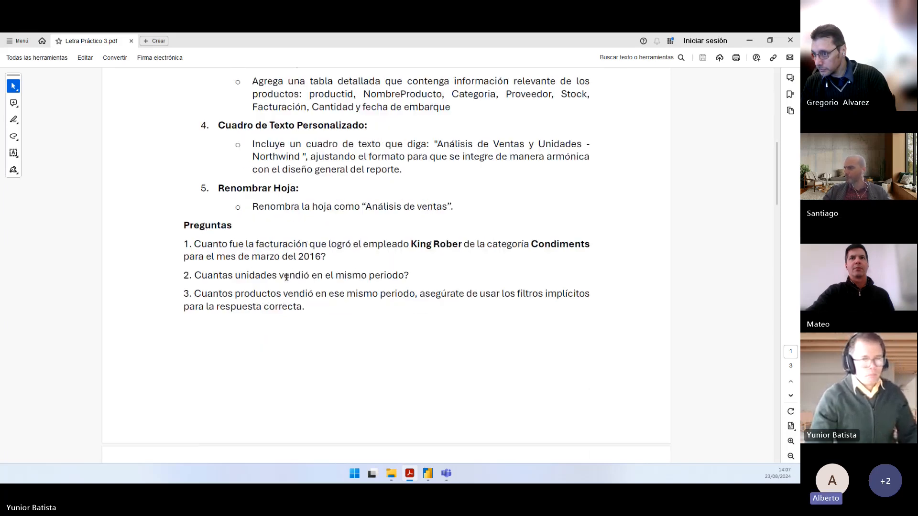
{"action": "scroll", "coordinate": [286, 275], "scroll_direction": "up", "scroll_amount": 7}
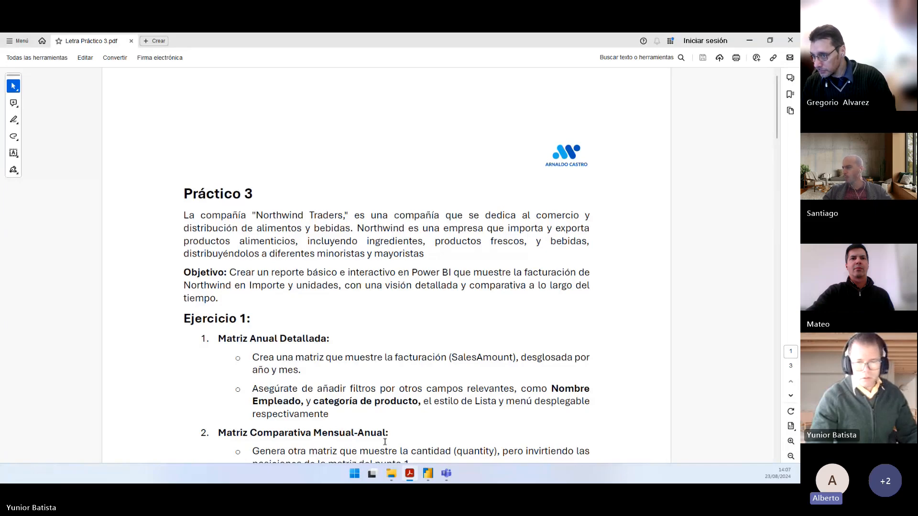
{"action": "left_click", "coordinate": [433, 480]}
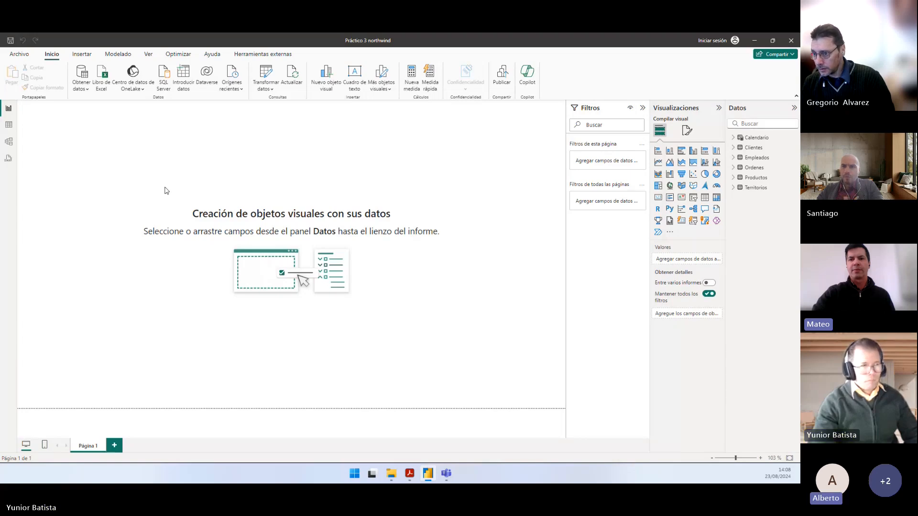
Step: Read the Northwind Traders description and the objective in Letra Práctico 3.pdf, marking the key phrases while reading
{"action": "left_click", "coordinate": [410, 474]}
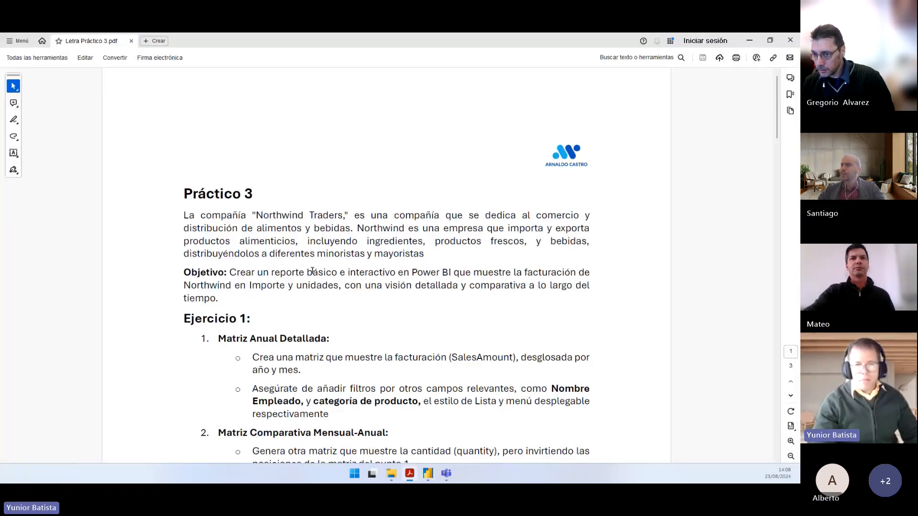
{"action": "scroll", "coordinate": [311, 271], "scroll_direction": "up", "scroll_amount": 2}
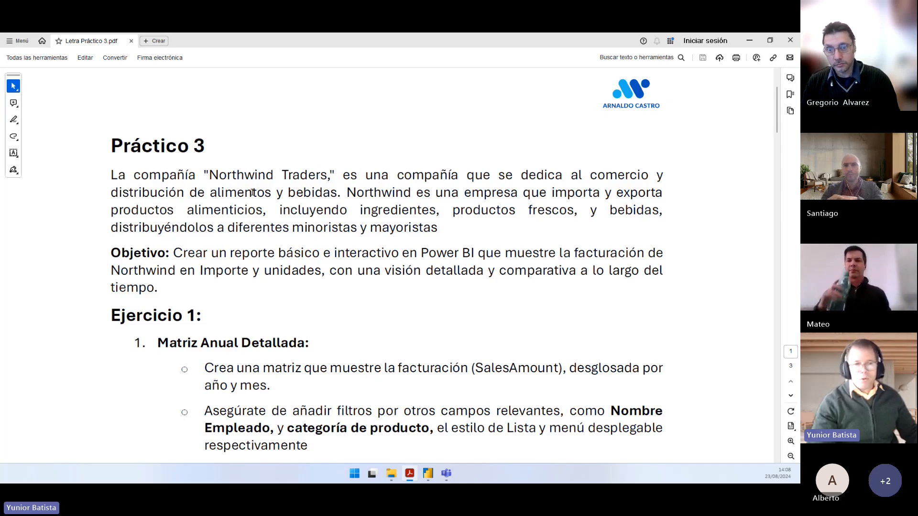
{"action": "left_click_drag", "start_coordinate": [229, 192], "coordinate": [337, 193]}
{"action": "left_click", "coordinate": [370, 193]}
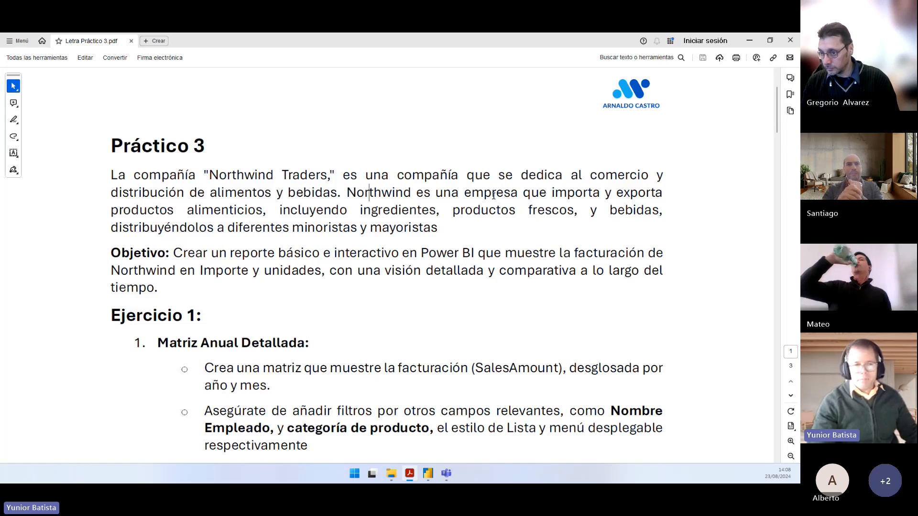
{"action": "left_click_drag", "start_coordinate": [111, 210], "coordinate": [264, 210]}
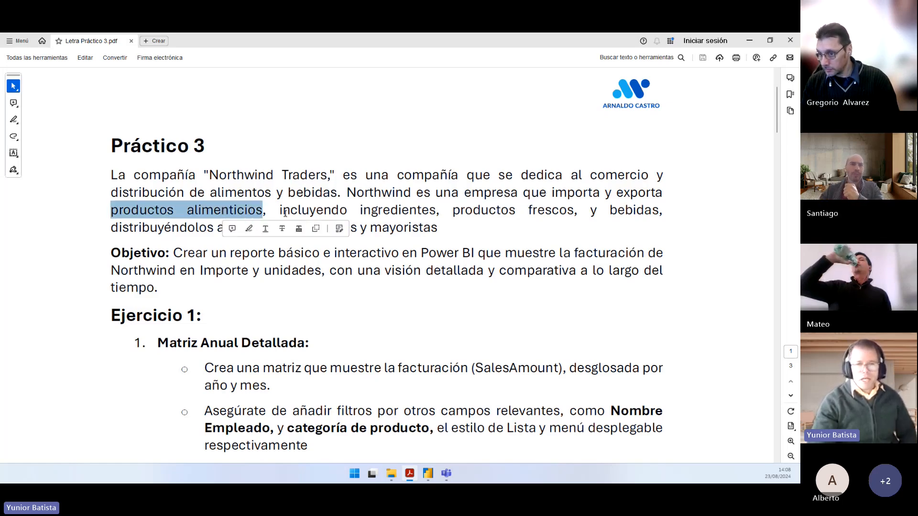
{"action": "left_click", "coordinate": [313, 211]}
{"action": "double_click", "coordinate": [313, 211]}
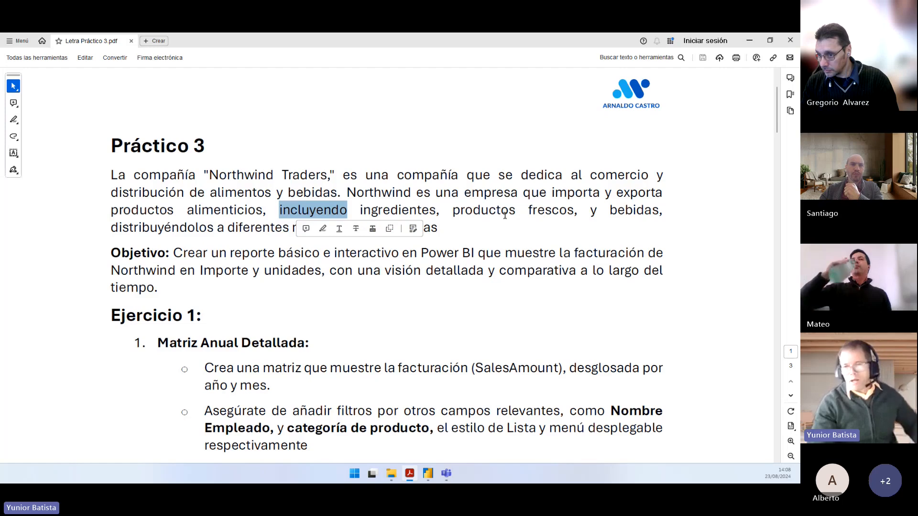
{"action": "left_click", "coordinate": [196, 228]}
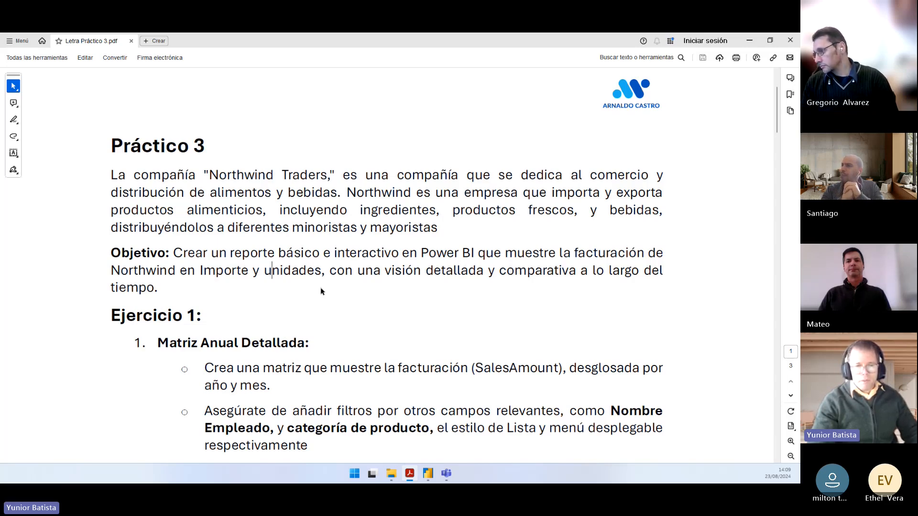
Step: Switch to the Práctico 3 northwind report in Power BI Desktop, collapse the Filtros pane and widen the Datos pane
{"action": "left_click", "coordinate": [428, 474]}
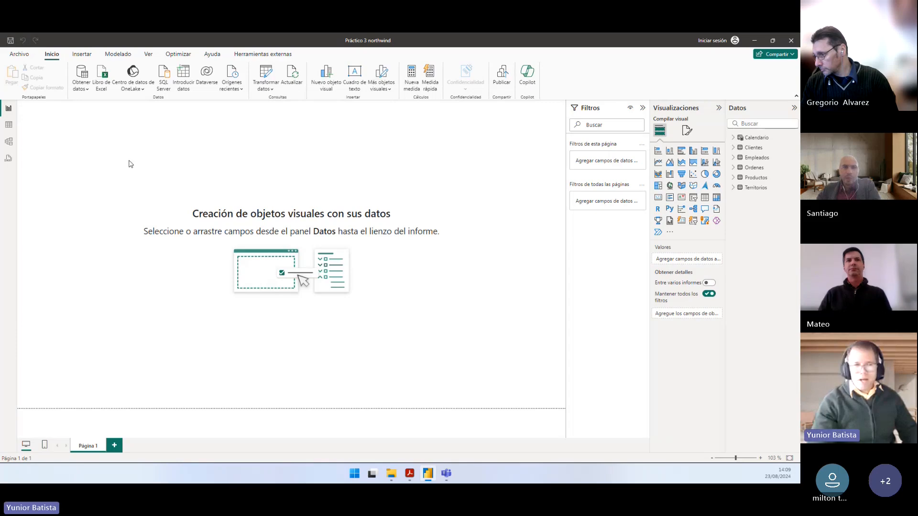
{"action": "left_click", "coordinate": [642, 107]}
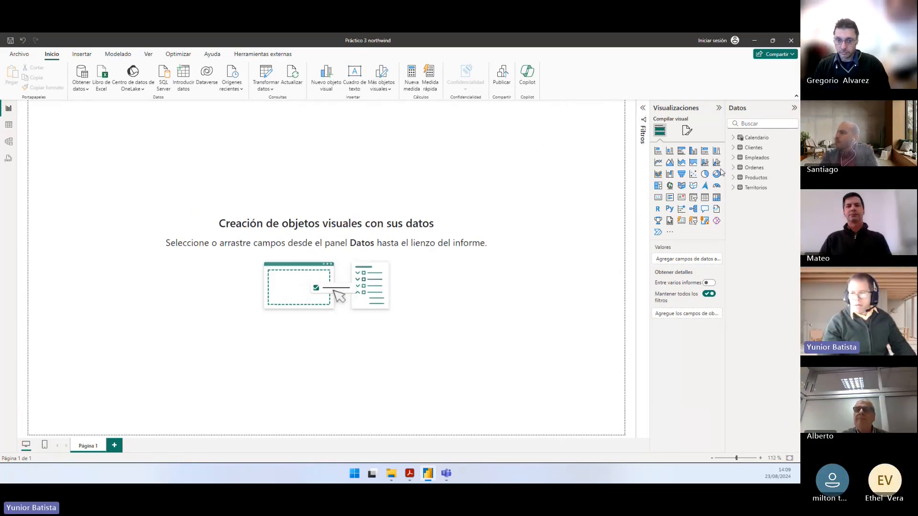
{"action": "left_click_drag", "start_coordinate": [725, 174], "coordinate": [699, 180]}
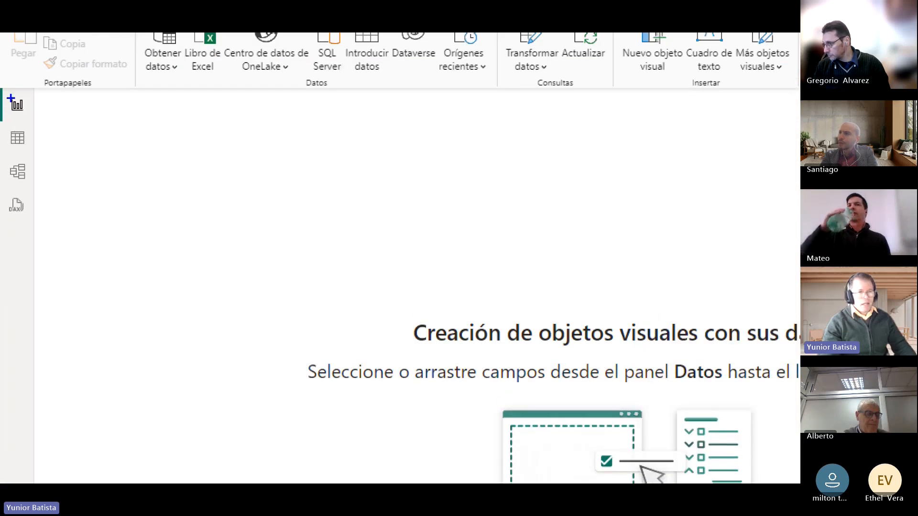
Step: Open the model view and examine how the Ordenes table relates to the surrounding tables
{"action": "left_click_drag", "start_coordinate": [71, 76], "coordinate": [30, 101]}
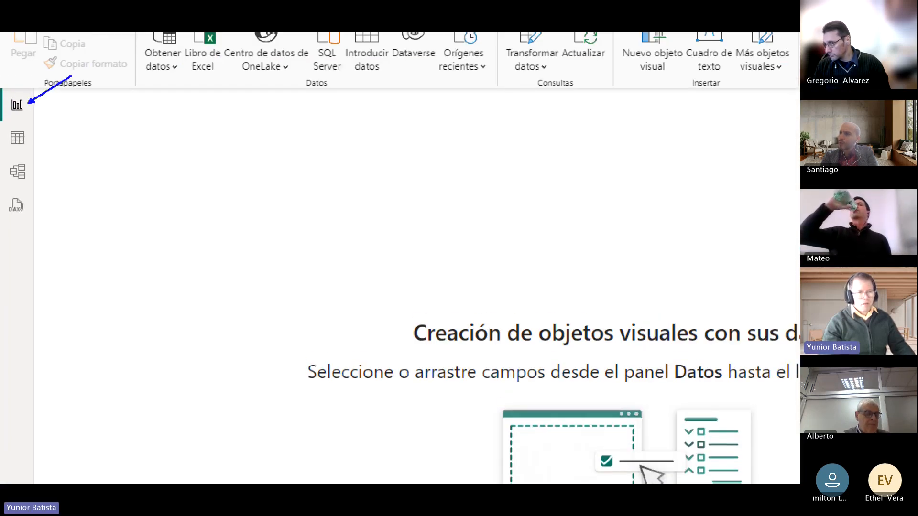
{"action": "mouse_move", "coordinate": [89, 102]}
{"action": "left_mouse_down"}
{"action": "mouse_move", "coordinate": [33, 138]}
{"action": "mouse_move", "coordinate": [29, 169]}
{"action": "left_mouse_up"}
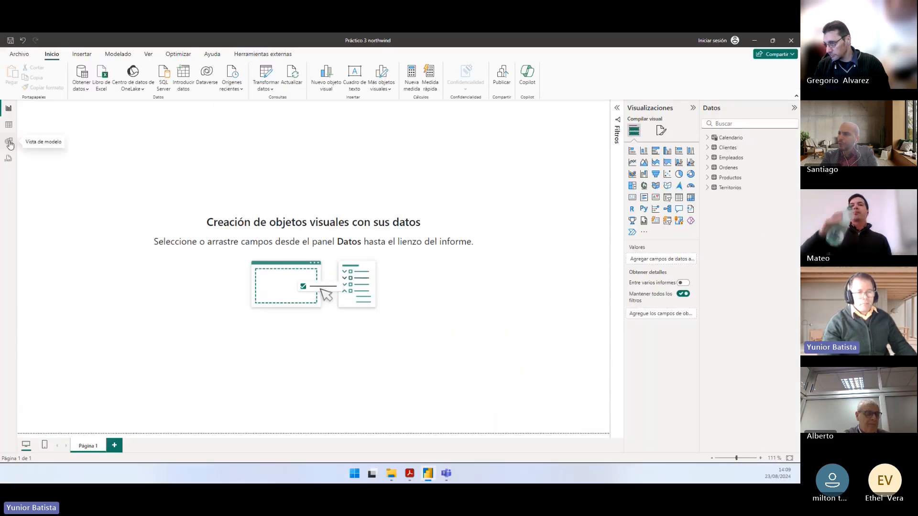
{"action": "left_click", "coordinate": [18, 176]}
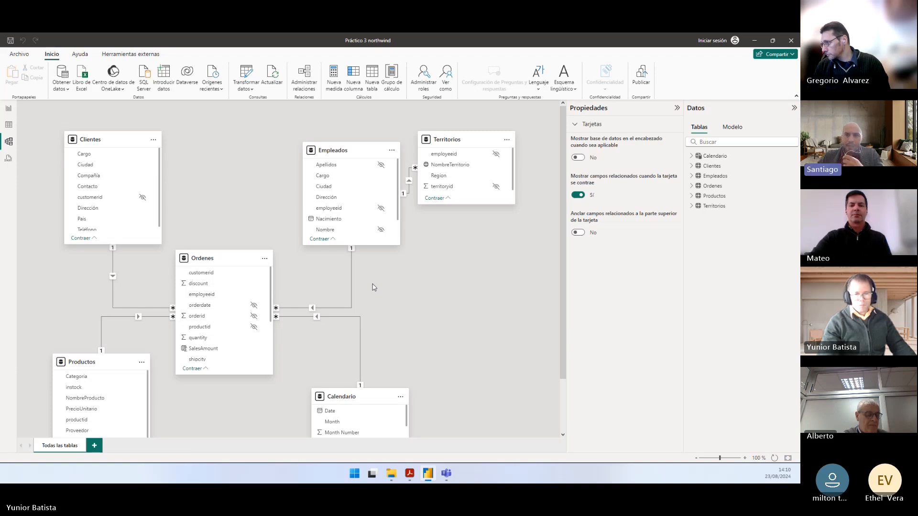
{"action": "scroll", "coordinate": [400, 289], "scroll_direction": "down", "scroll_amount": 1}
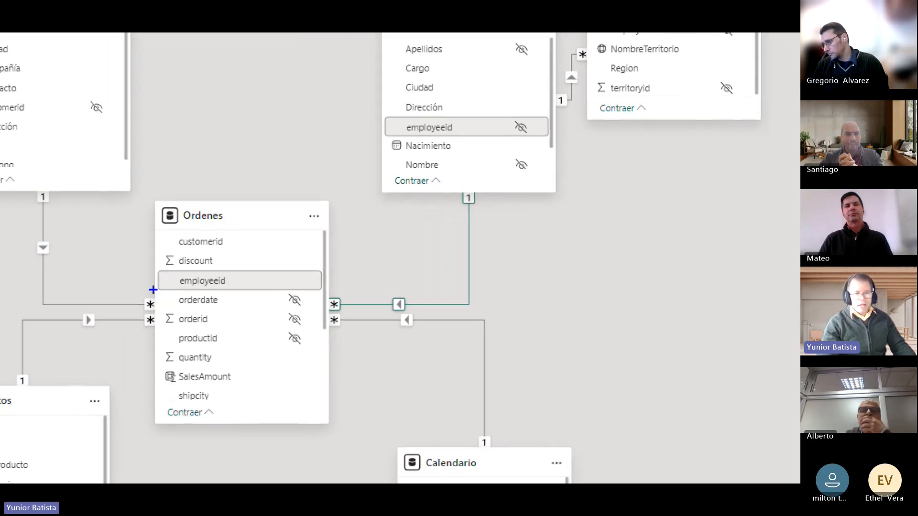
{"action": "left_click_drag", "start_coordinate": [142, 296], "coordinate": [160, 332]}
{"action": "mouse_move", "coordinate": [326, 297]}
{"action": "left_mouse_down"}
{"action": "mouse_move", "coordinate": [350, 313]}
{"action": "mouse_move", "coordinate": [343, 331]}
{"action": "left_mouse_up"}
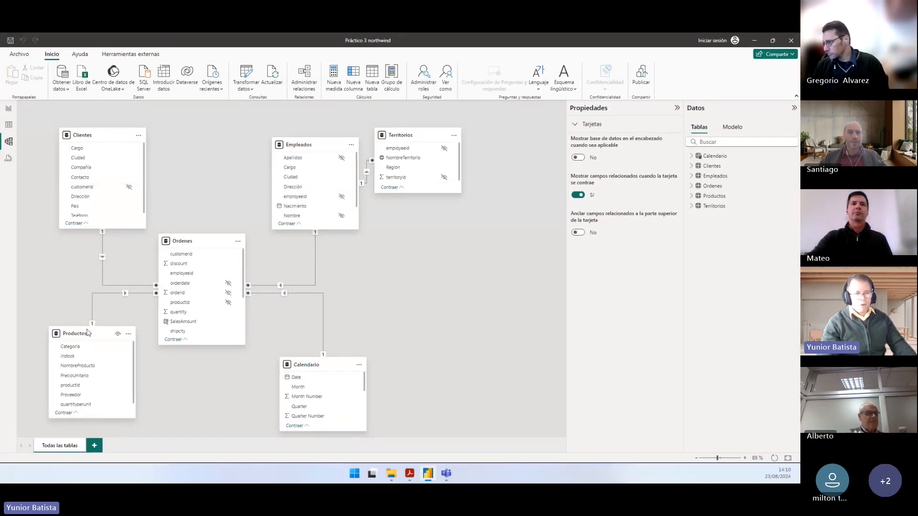
Step: Rearrange the model diagram by shifting Ordenes and Empleados up and to the right, and Territorios further right
{"action": "left_click_drag", "start_coordinate": [189, 241], "coordinate": [204, 230]}
{"action": "left_click_drag", "start_coordinate": [396, 135], "coordinate": [422, 135]}
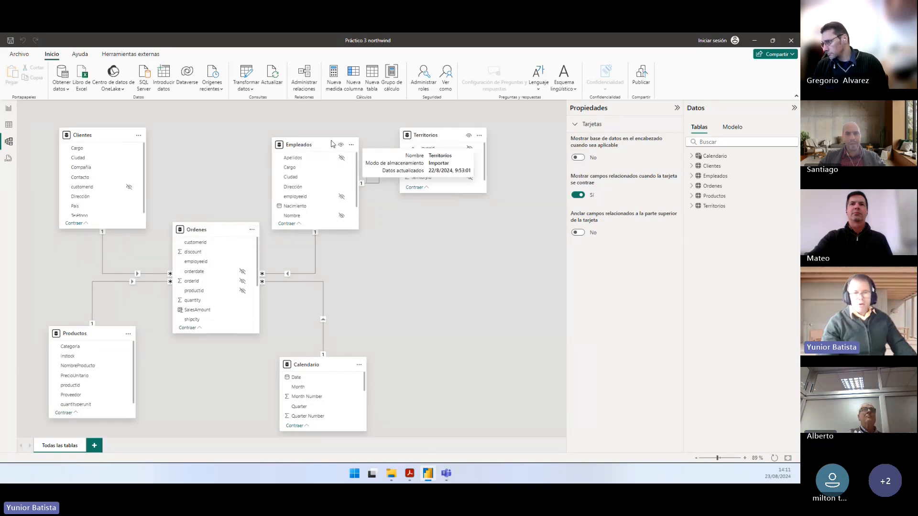
{"action": "left_click_drag", "start_coordinate": [315, 145], "coordinate": [328, 142]}
{"action": "left_click_drag", "start_coordinate": [206, 230], "coordinate": [216, 220]}
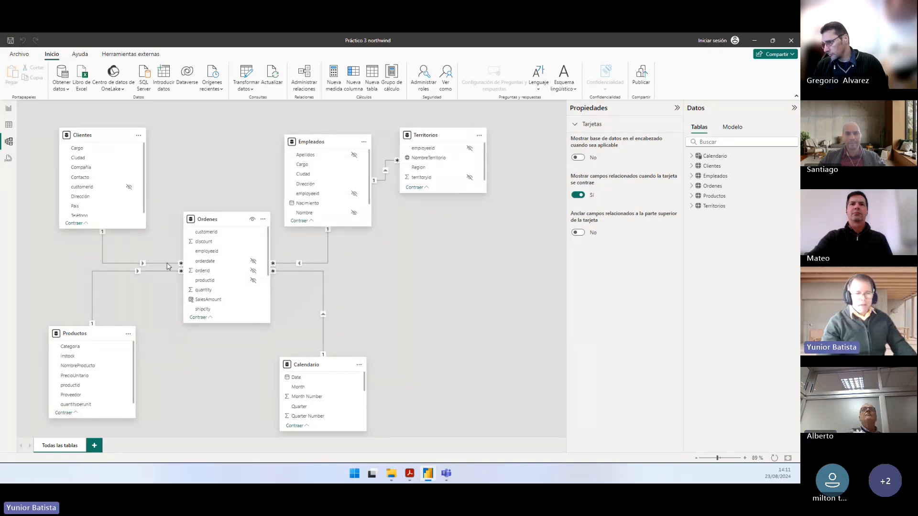
Step: Tidy the model diagram by shifting Productos, Clientes and Territorios to the right, Calendario slightly up and Ordenes slightly to the left
{"action": "left_click_drag", "start_coordinate": [91, 335], "coordinate": [104, 336]}
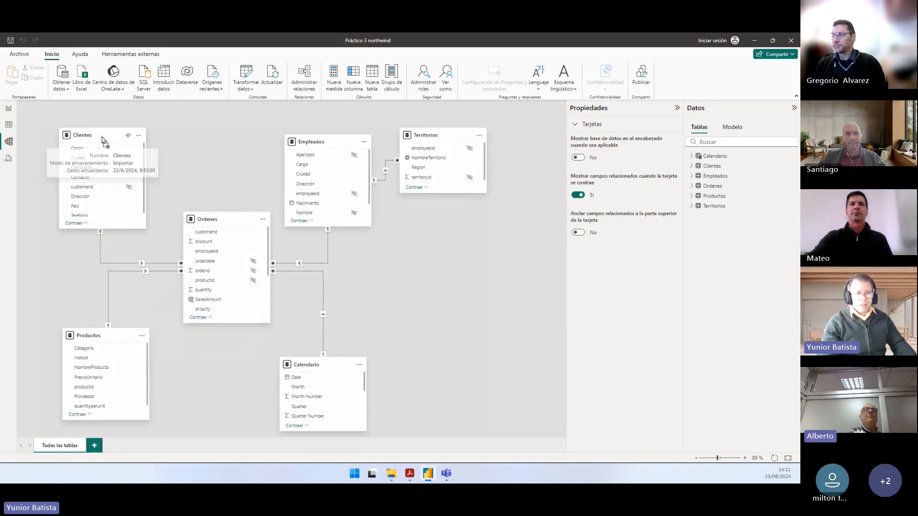
{"action": "left_click_drag", "start_coordinate": [102, 137], "coordinate": [114, 137]}
{"action": "left_click_drag", "start_coordinate": [306, 365], "coordinate": [310, 358]}
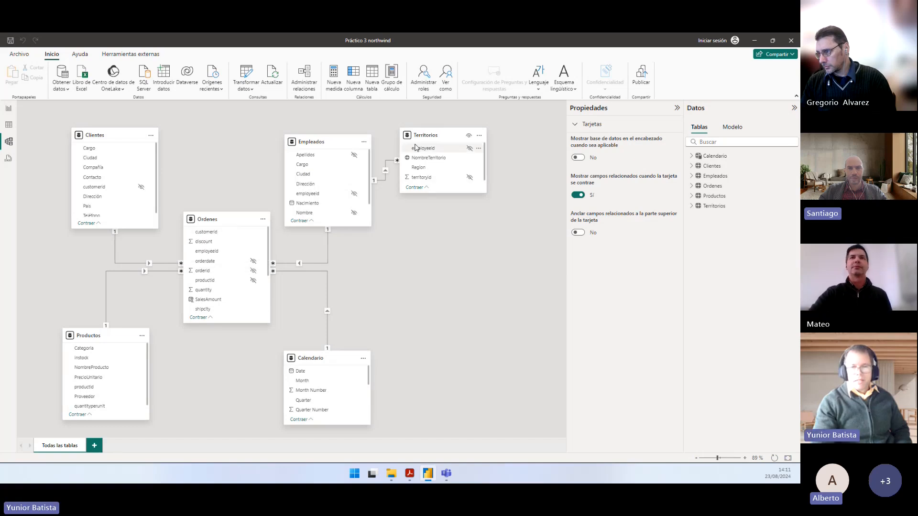
{"action": "left_click_drag", "start_coordinate": [424, 136], "coordinate": [463, 140]}
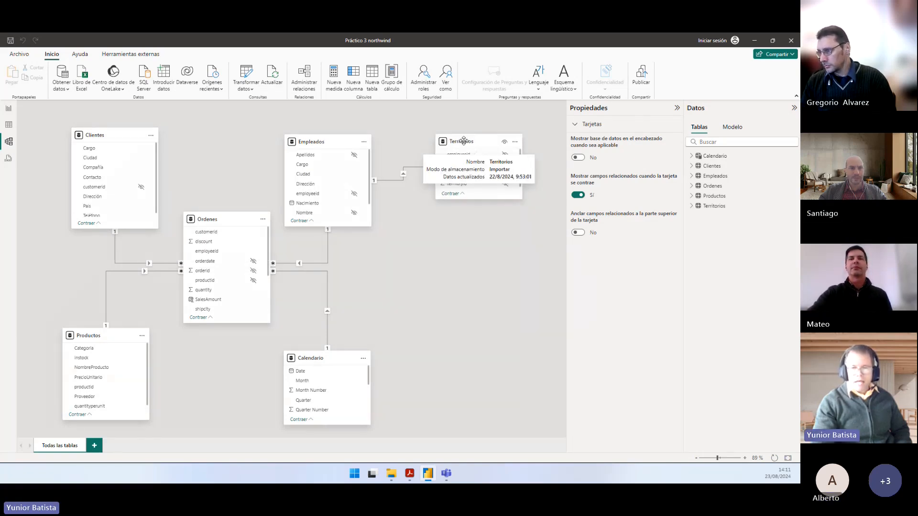
{"action": "left_click", "coordinate": [320, 141]}
{"action": "left_click", "coordinate": [219, 221]}
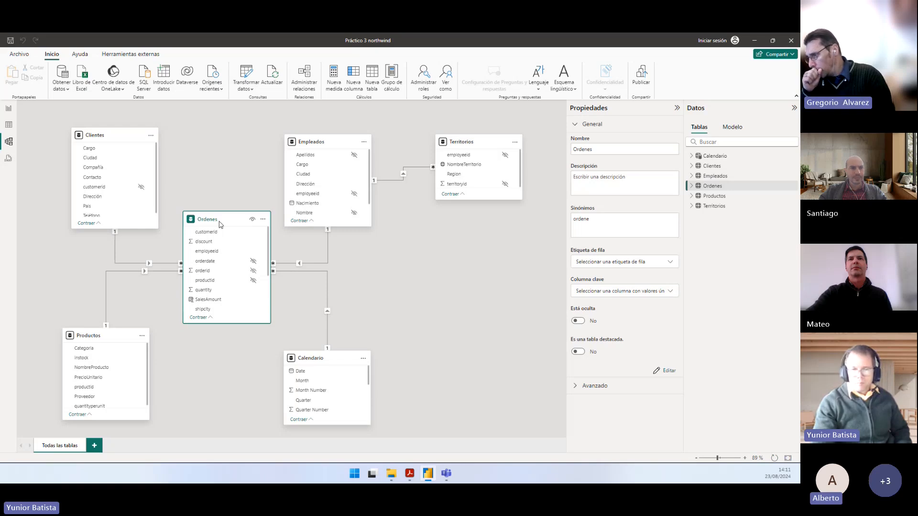
{"action": "left_click_drag", "start_coordinate": [219, 224], "coordinate": [216, 225]}
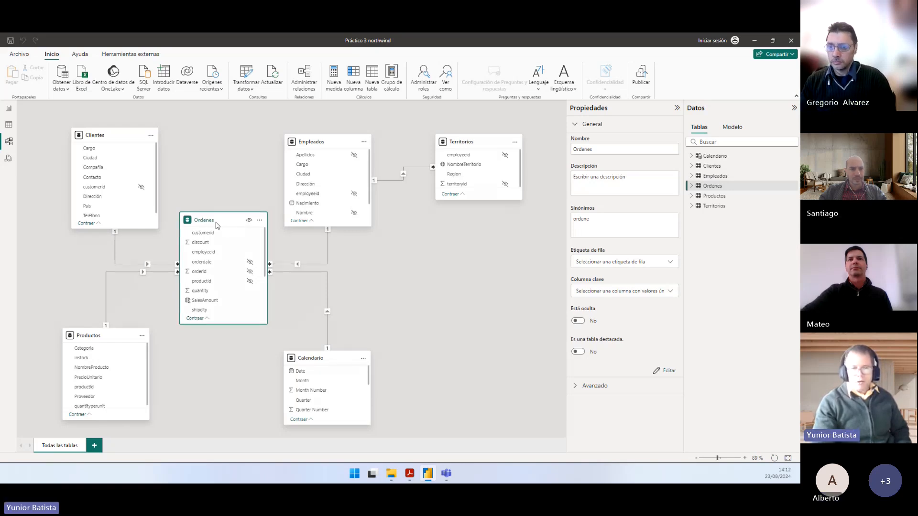
{"action": "left_click_drag", "start_coordinate": [436, 185], "coordinate": [437, 190]}
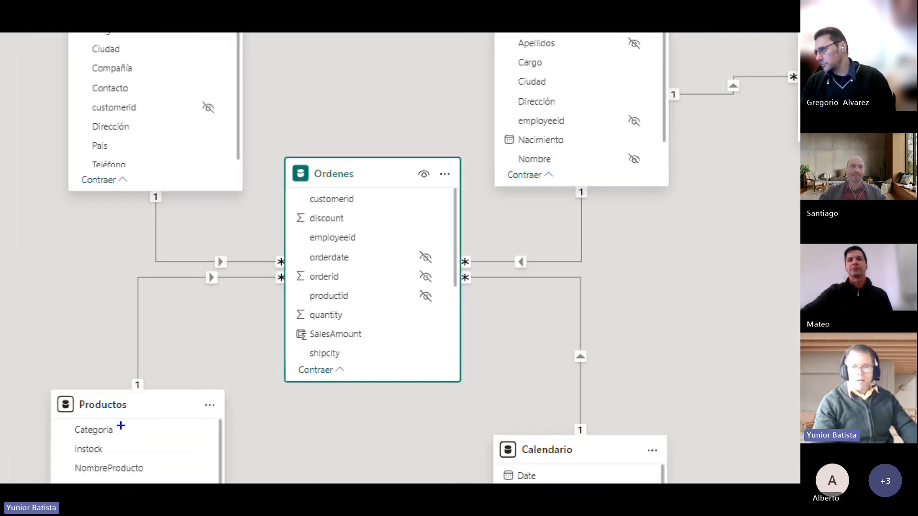
Step: Draw a star over the magnified model diagram, frame Ordenes at its centre and mark lines towards the four surrounding tables
{"action": "mouse_move", "coordinate": [109, 469]}
{"action": "left_mouse_down"}
{"action": "mouse_move", "coordinate": [140, 378]}
{"action": "mouse_move", "coordinate": [306, 33]}
{"action": "mouse_move", "coordinate": [485, 272]}
{"action": "mouse_move", "coordinate": [554, 482]}
{"action": "mouse_move", "coordinate": [130, 119]}
{"action": "mouse_move", "coordinate": [669, 154]}
{"action": "mouse_move", "coordinate": [152, 460]}
{"action": "left_mouse_up"}
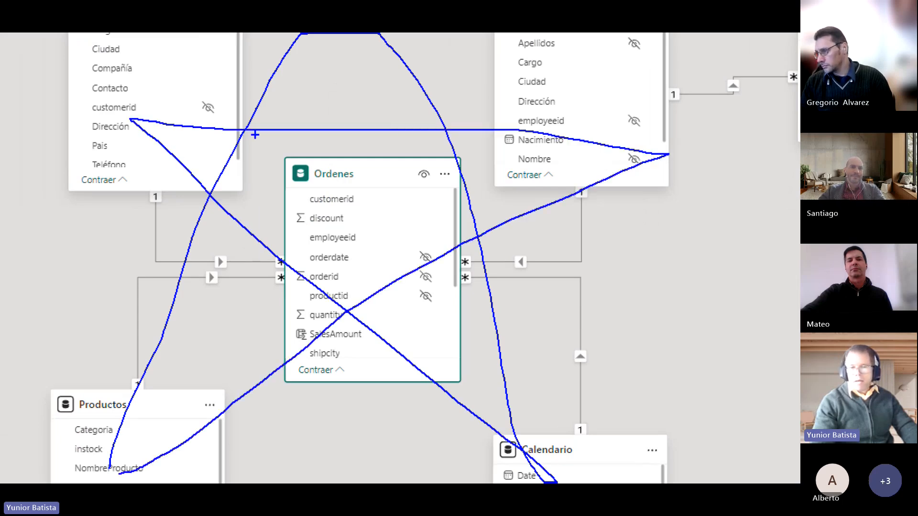
{"action": "mouse_move", "coordinate": [276, 171]}
{"action": "left_mouse_down"}
{"action": "mouse_move", "coordinate": [438, 380]}
{"action": "mouse_move", "coordinate": [477, 411]}
{"action": "left_mouse_up"}
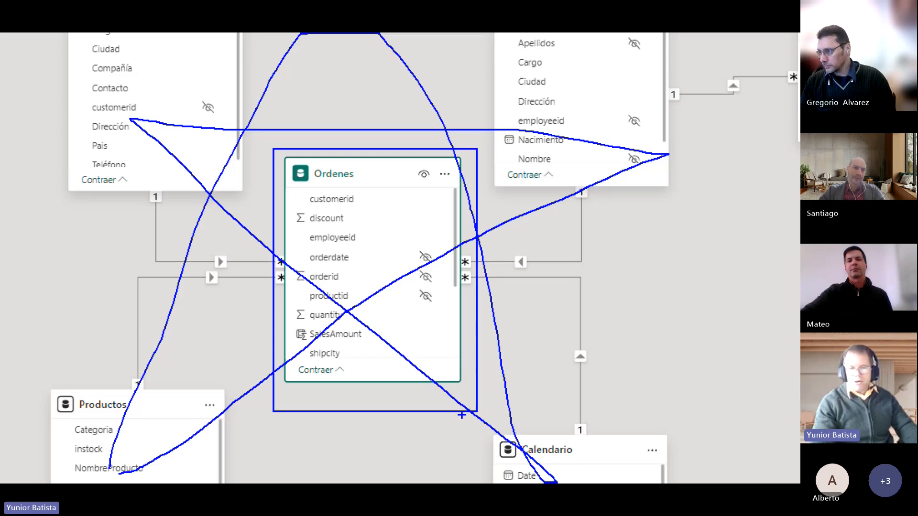
{"action": "left_click_drag", "start_coordinate": [245, 193], "coordinate": [161, 86]}
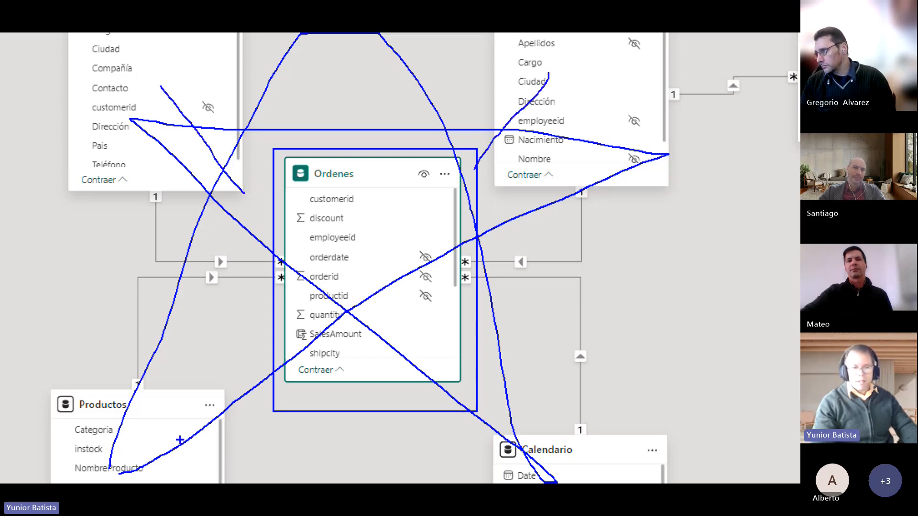
{"action": "left_click_drag", "start_coordinate": [164, 444], "coordinate": [123, 478]}
{"action": "left_click_drag", "start_coordinate": [498, 401], "coordinate": [579, 473]}
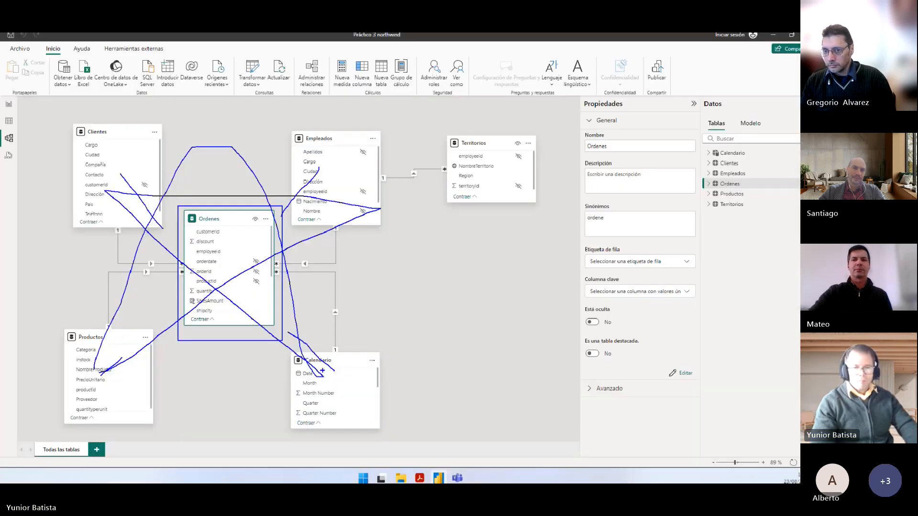
{"action": "left_click", "coordinate": [385, 292]}
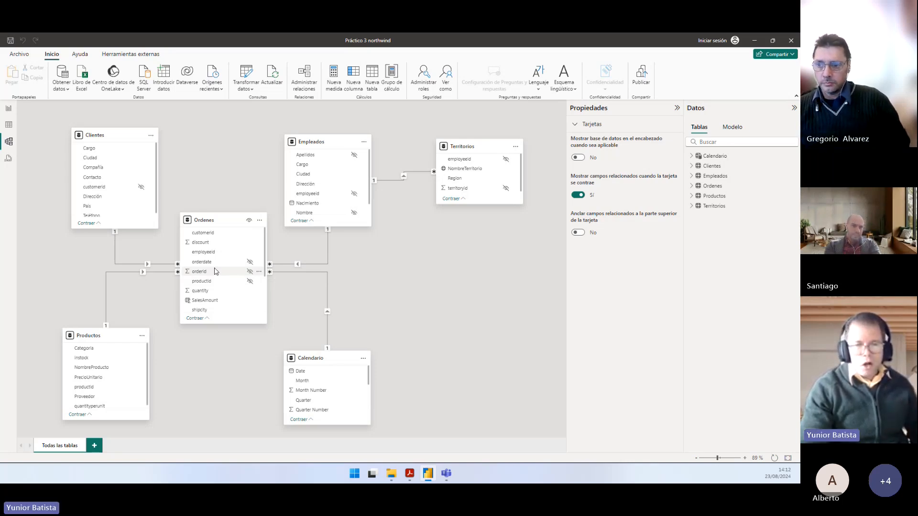
Step: Open the report view and look over the fields of the Ordenes table
{"action": "left_click", "coordinate": [8, 111]}
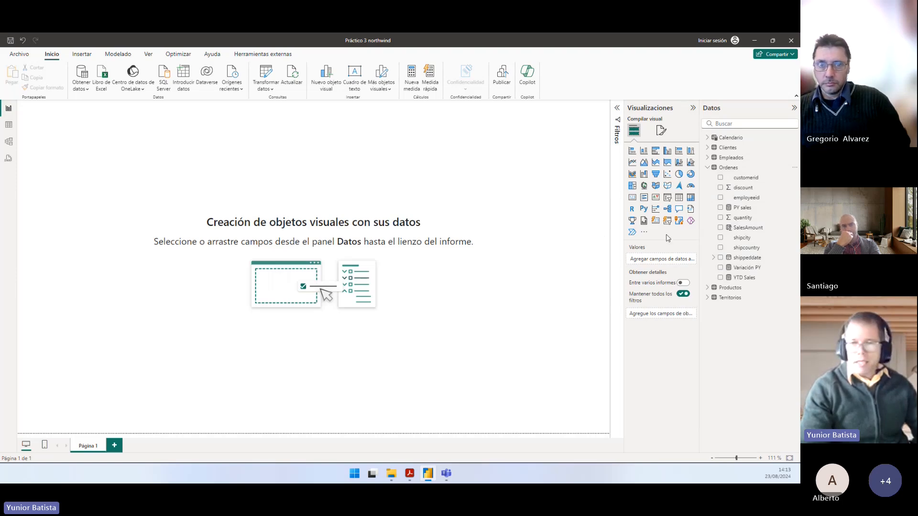
{"action": "mouse_move", "coordinate": [718, 219]}
{"action": "left_mouse_down"}
{"action": "mouse_move", "coordinate": [486, 223]}
{"action": "mouse_move", "coordinate": [492, 231]}
{"action": "left_mouse_up"}
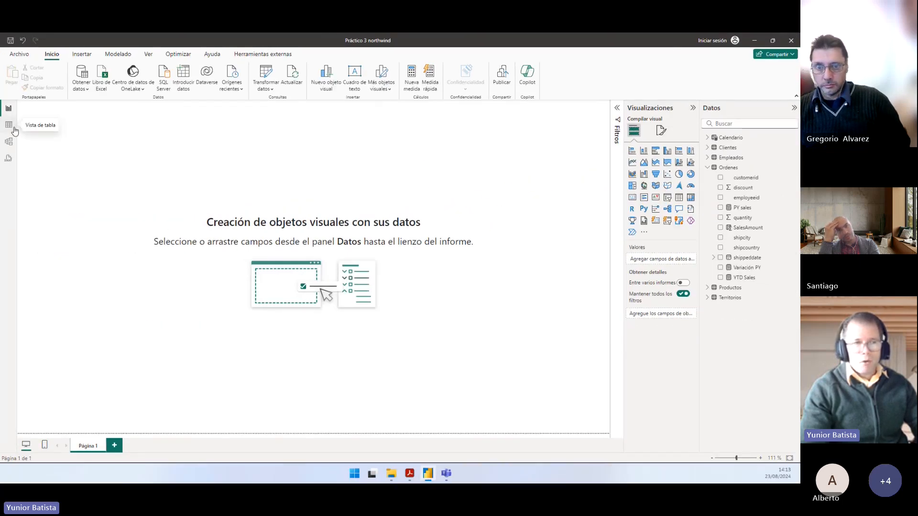
{"action": "left_click", "coordinate": [9, 126]}
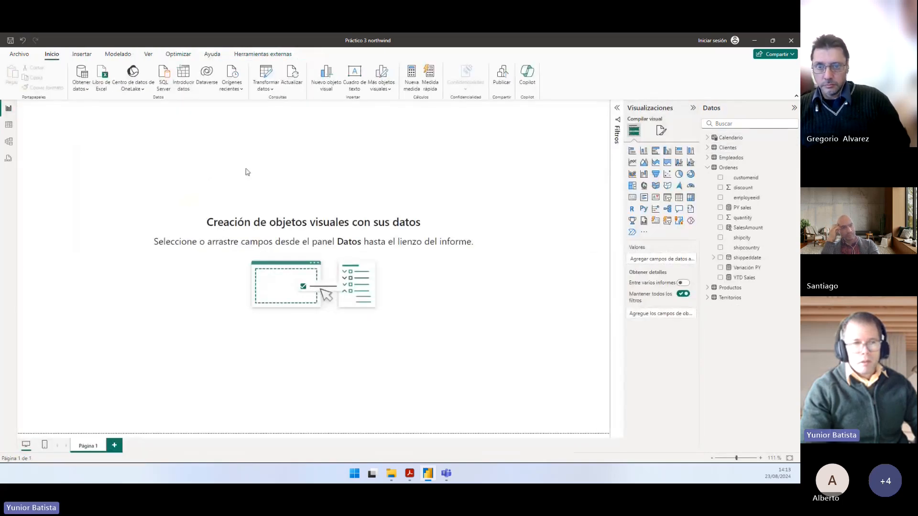
Step: Return to the model view, extend the Empleados card downward to show Nombre Empleado, and move Ordenes slightly down and left
{"action": "left_click", "coordinate": [9, 141]}
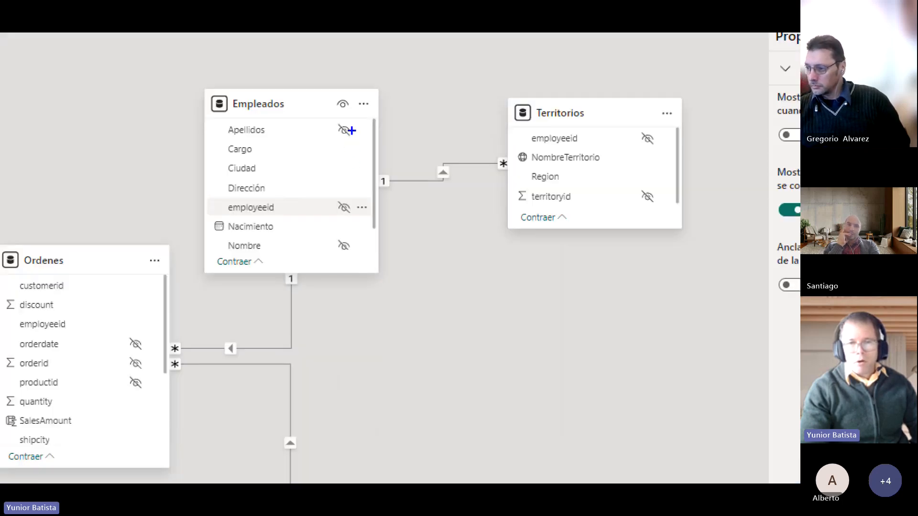
{"action": "left_click_drag", "start_coordinate": [377, 178], "coordinate": [349, 205]}
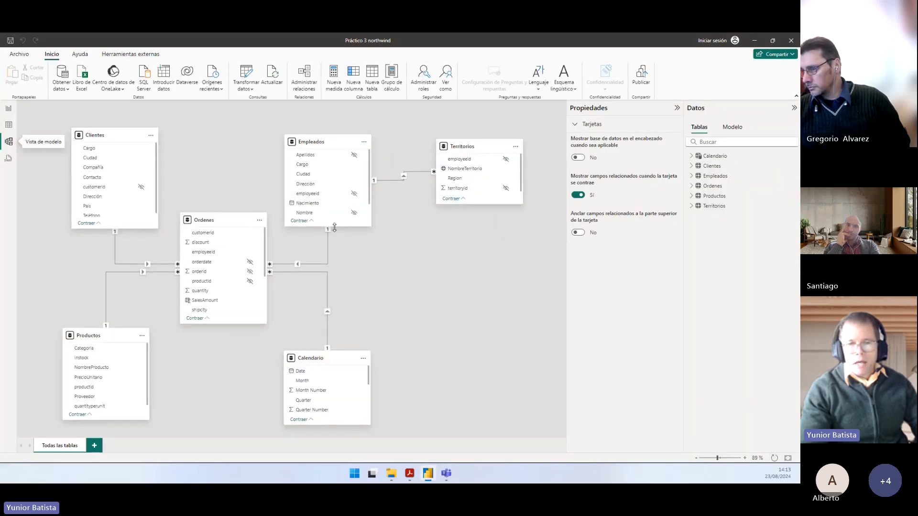
{"action": "left_click_drag", "start_coordinate": [334, 239], "coordinate": [334, 252]}
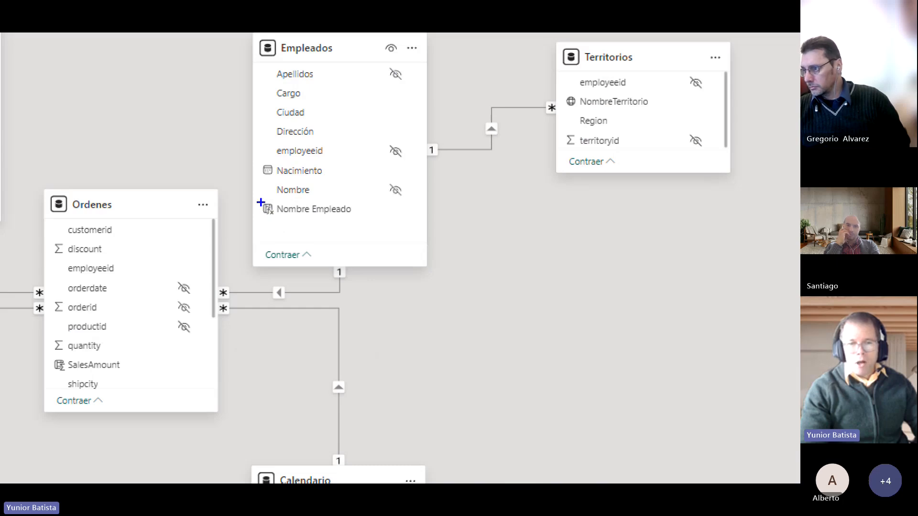
{"action": "left_click_drag", "start_coordinate": [288, 219], "coordinate": [354, 218]}
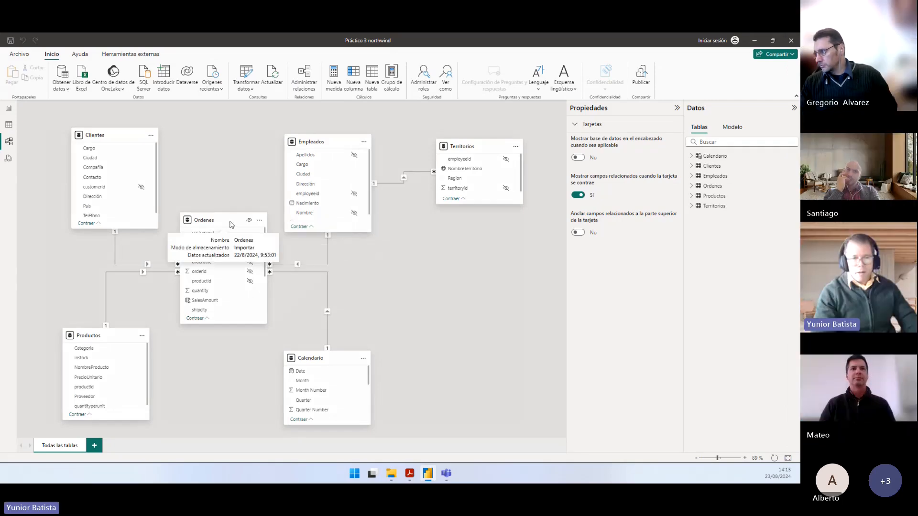
{"action": "left_click_drag", "start_coordinate": [231, 225], "coordinate": [226, 233]}
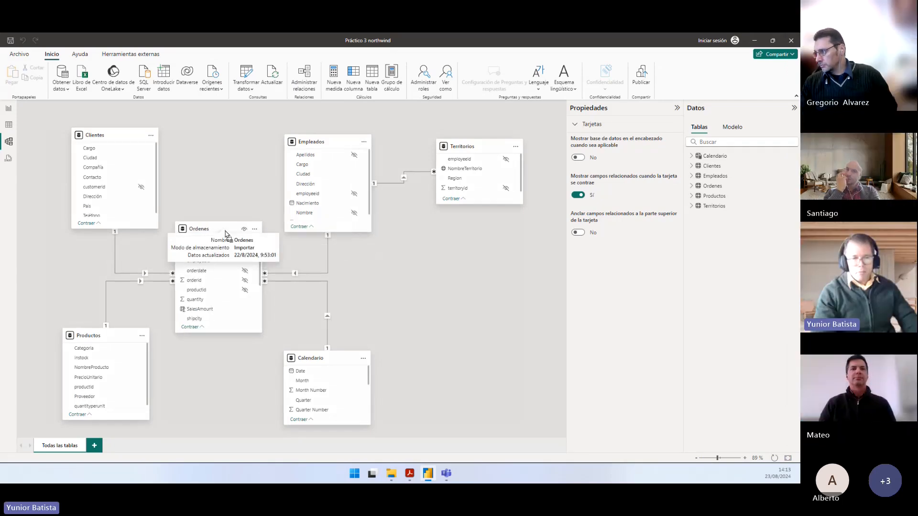
Step: Go back to the report view and review the expanded Ordenes fields, pointing out quantity and SalesAmount with arrows
{"action": "left_click", "coordinate": [8, 108]}
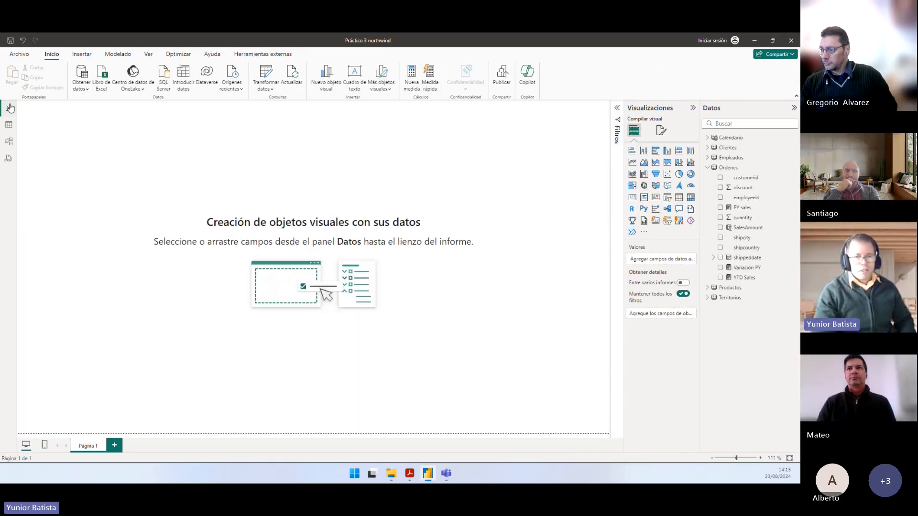
{"action": "left_click", "coordinate": [707, 168]}
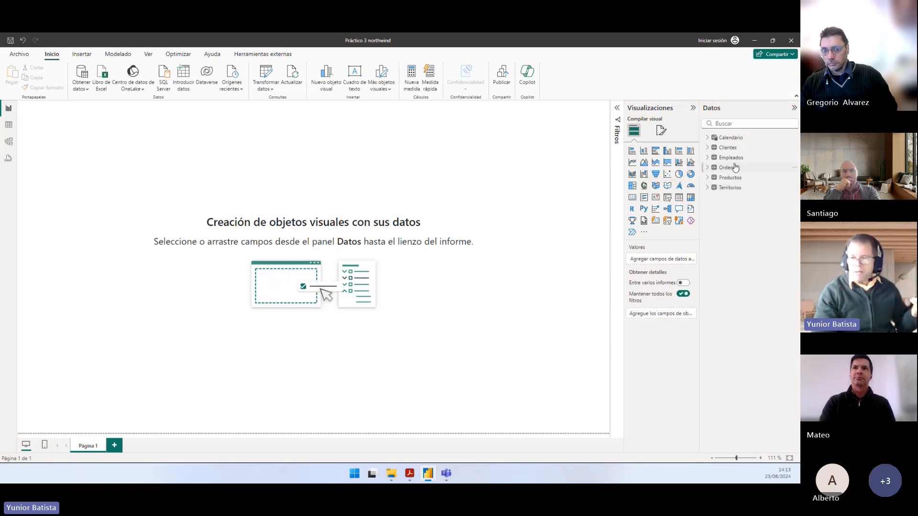
{"action": "left_click", "coordinate": [707, 167]}
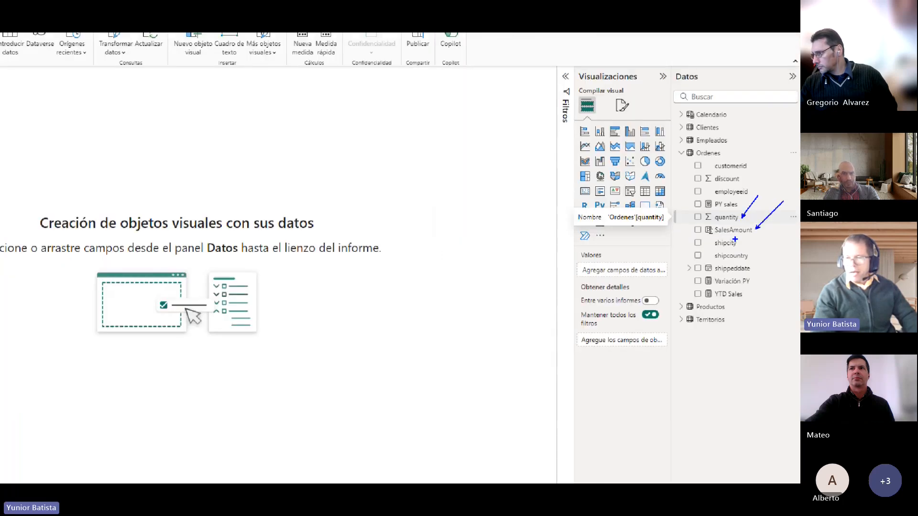
Step: Inspect the SalesAmount column's formula, marking unitprice and quantity with arrows and framing the whole multiplication
{"action": "left_click", "coordinate": [744, 231]}
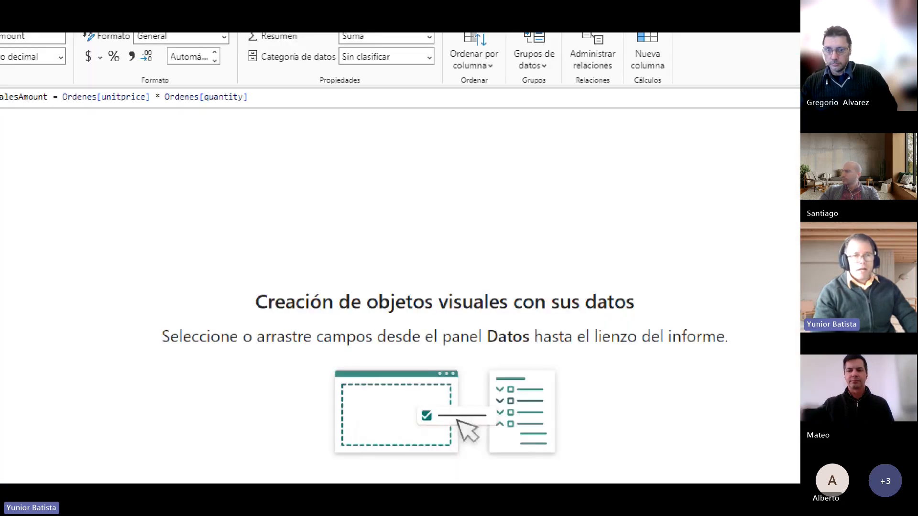
{"action": "left_click_drag", "start_coordinate": [126, 127], "coordinate": [112, 106]}
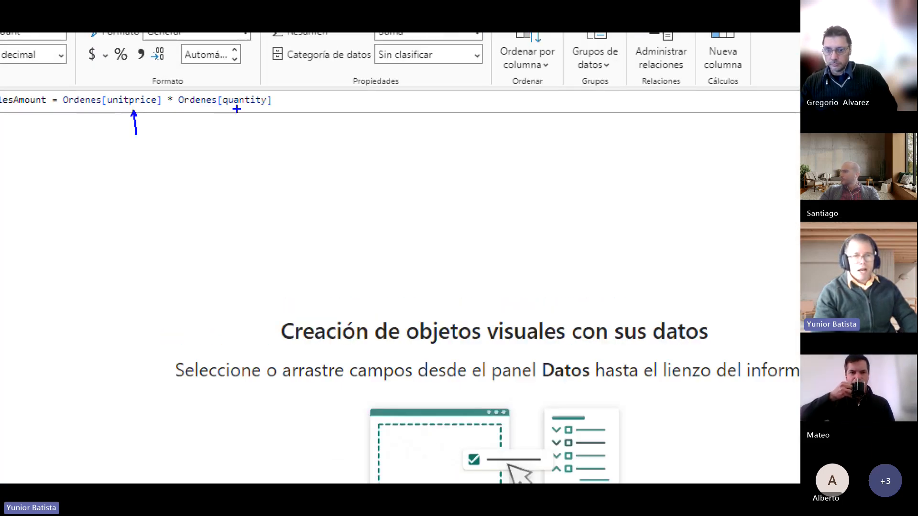
{"action": "left_click_drag", "start_coordinate": [237, 127], "coordinate": [236, 111]}
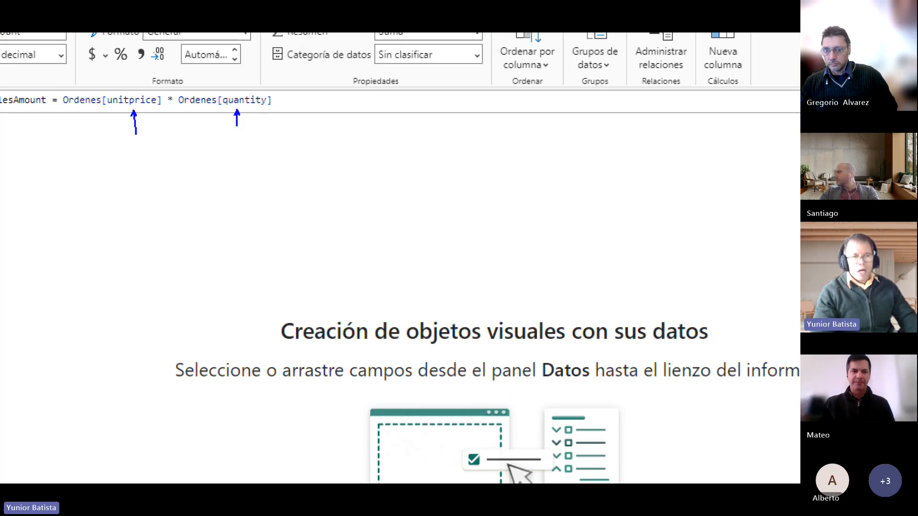
{"action": "mouse_move", "coordinate": [56, 87]}
{"action": "left_mouse_down"}
{"action": "mouse_move", "coordinate": [160, 110]}
{"action": "mouse_move", "coordinate": [275, 111]}
{"action": "left_mouse_up"}
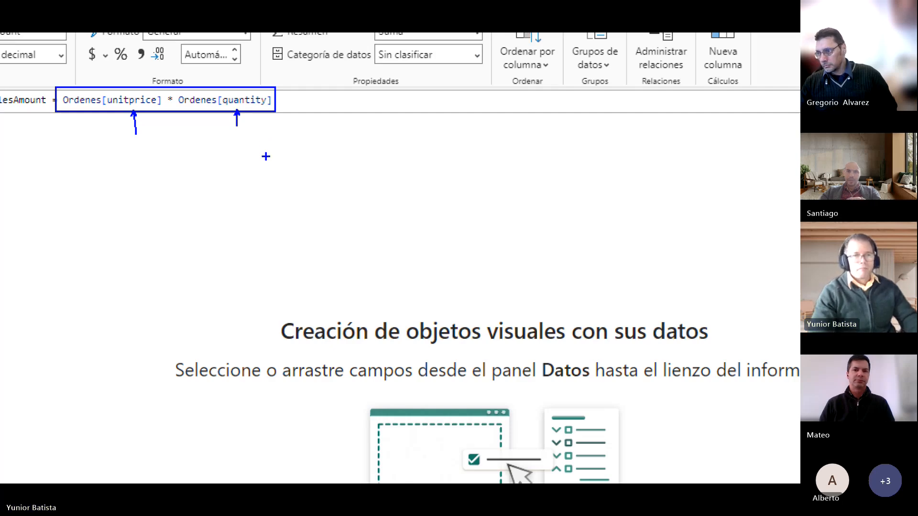
{"action": "key", "text": "Escape"}
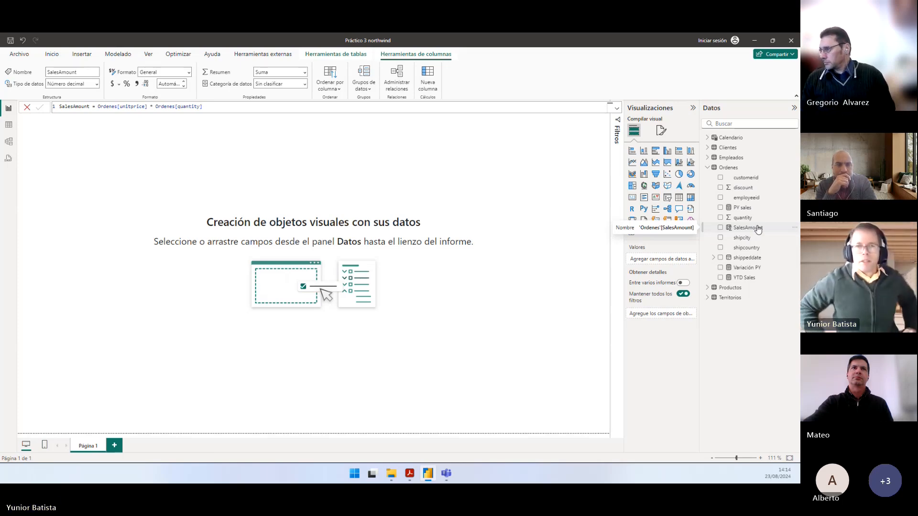
{"action": "left_click", "coordinate": [570, 221]}
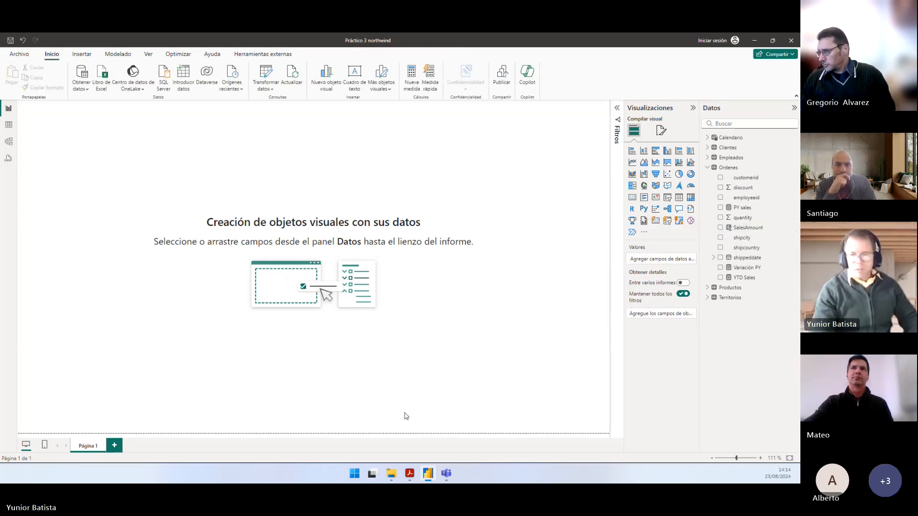
Step: Collapse Ordenes in the table list, frame it and note units and $ beside it, and mark the other five tables with arrows
{"action": "left_click", "coordinate": [723, 170]}
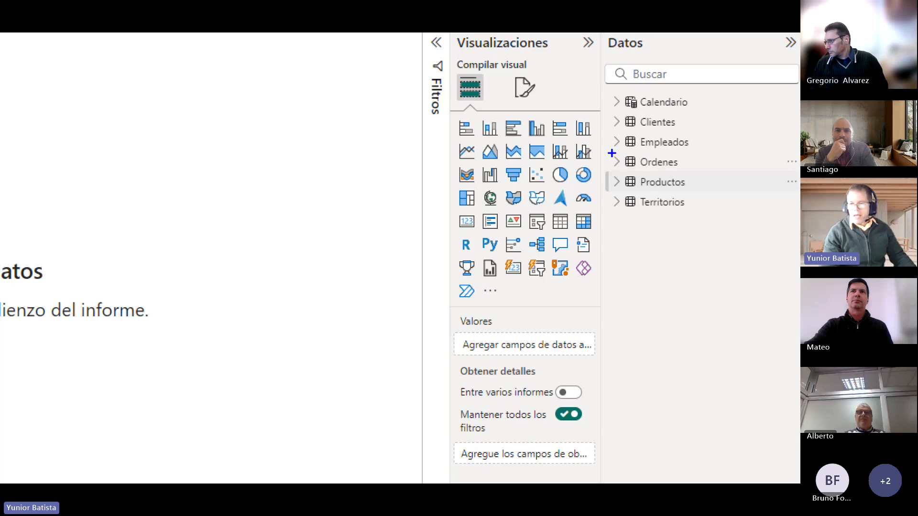
{"action": "mouse_move", "coordinate": [611, 153]}
{"action": "left_mouse_down"}
{"action": "mouse_move", "coordinate": [685, 171]}
{"action": "mouse_move", "coordinate": [716, 142]}
{"action": "mouse_move", "coordinate": [755, 152]}
{"action": "left_mouse_up"}
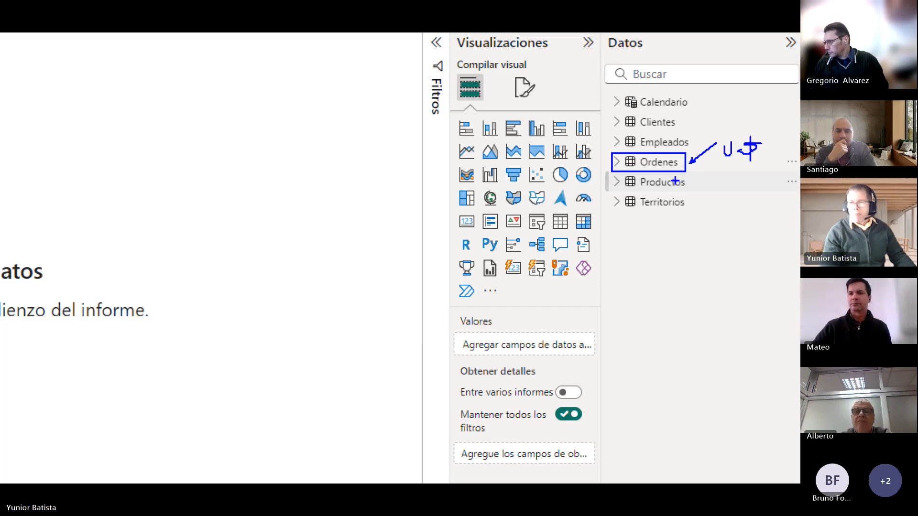
{"action": "left_click_drag", "start_coordinate": [686, 181], "coordinate": [703, 167]}
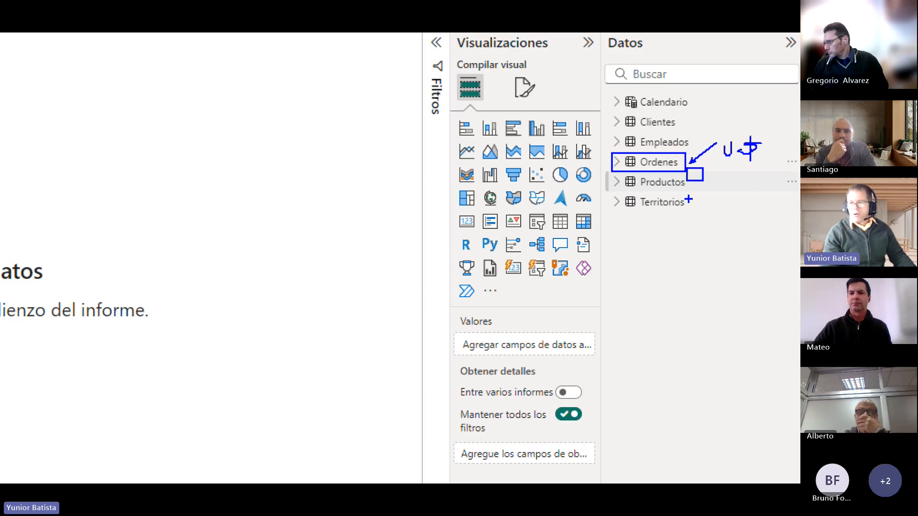
{"action": "key", "text": "ctrl+z"}
{"action": "mouse_move", "coordinate": [691, 198]}
{"action": "left_mouse_down"}
{"action": "mouse_move", "coordinate": [708, 182]}
{"action": "mouse_move", "coordinate": [688, 202]}
{"action": "left_mouse_up"}
{"action": "key", "text": "ctrl+z"}
{"action": "left_click_drag", "start_coordinate": [709, 168], "coordinate": [696, 178]}
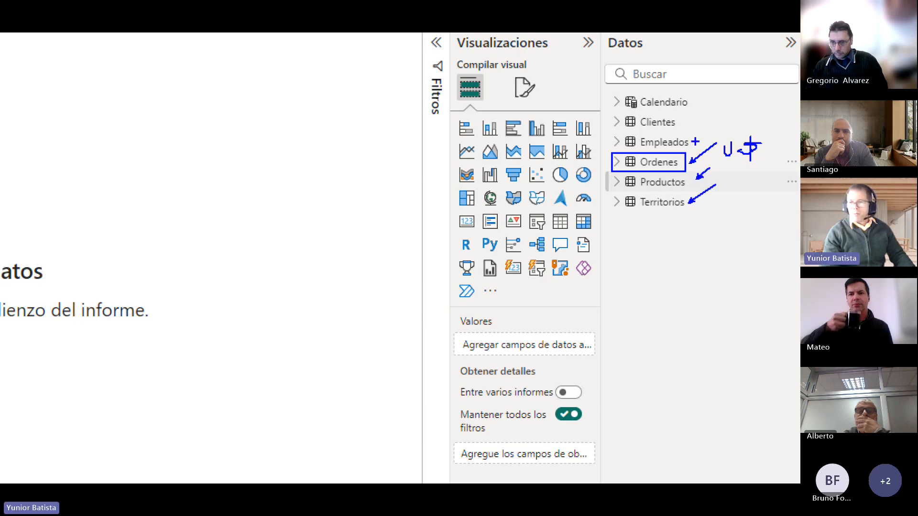
{"action": "mouse_move", "coordinate": [704, 135]}
{"action": "left_mouse_down"}
{"action": "mouse_move", "coordinate": [694, 141]}
{"action": "mouse_move", "coordinate": [689, 124]}
{"action": "left_mouse_up"}
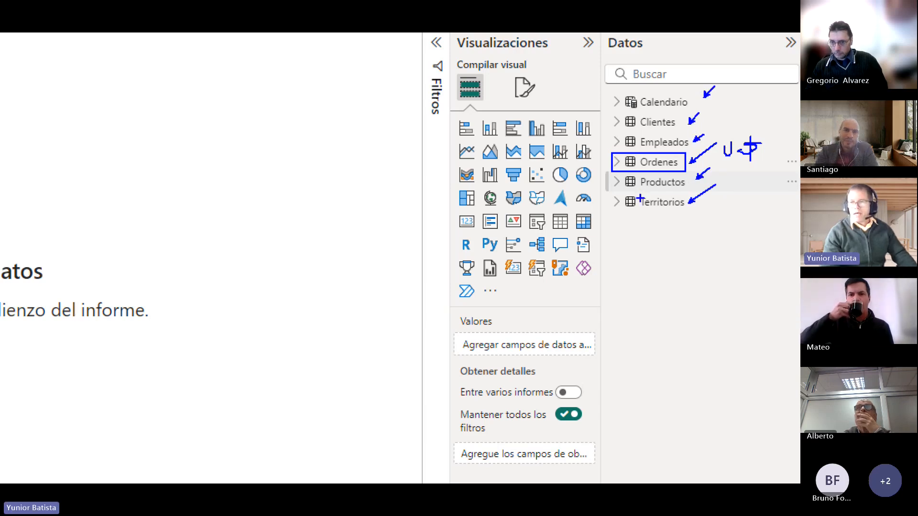
{"action": "key", "text": "Escape"}
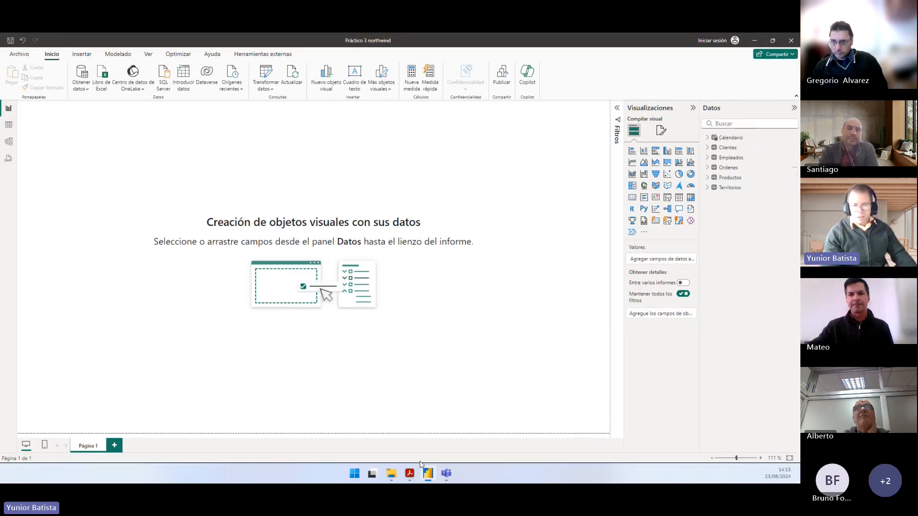
Step: Switch to the Letra Práctico 3.pdf instructions and read the Matriz Anual Detallada requirement under Ejercicio 1
{"action": "left_click", "coordinate": [414, 475]}
{"action": "scroll", "coordinate": [342, 319], "scroll_direction": "down", "scroll_amount": 2}
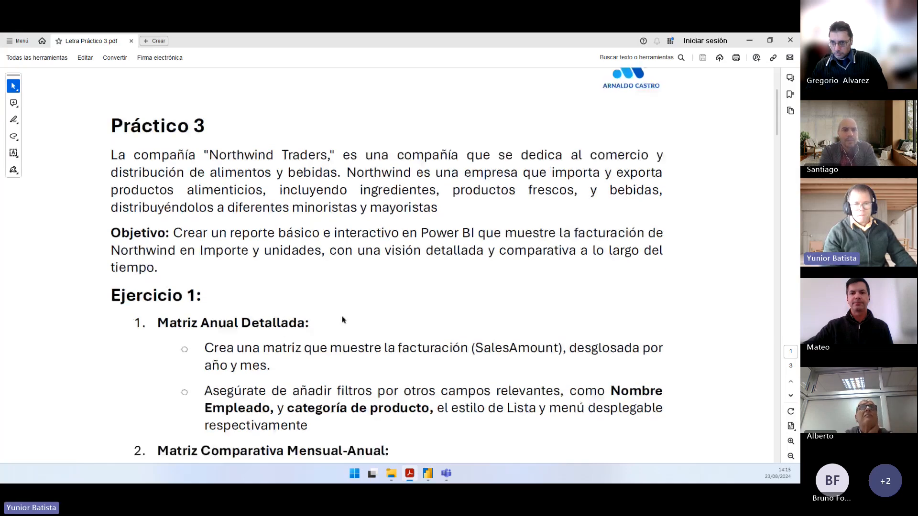
{"action": "scroll", "coordinate": [272, 242], "scroll_direction": "down", "scroll_amount": 1}
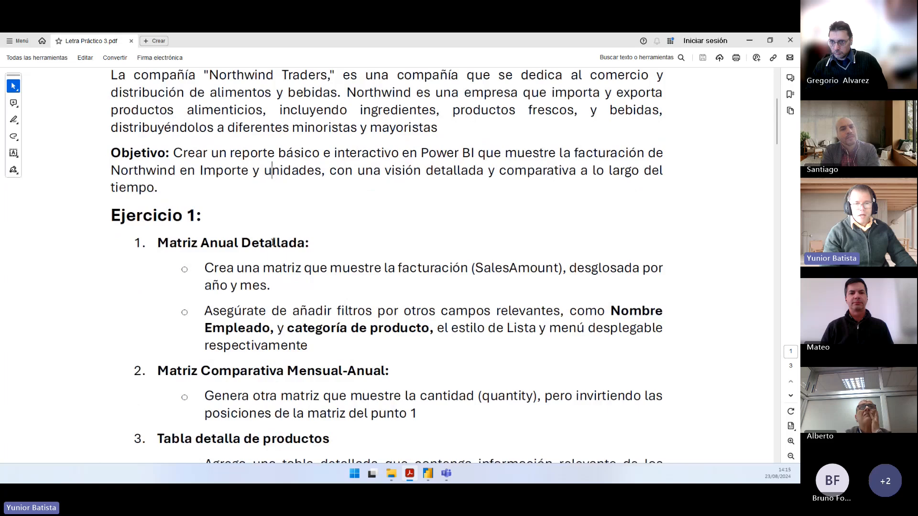
{"action": "left_click_drag", "start_coordinate": [311, 244], "coordinate": [179, 245]}
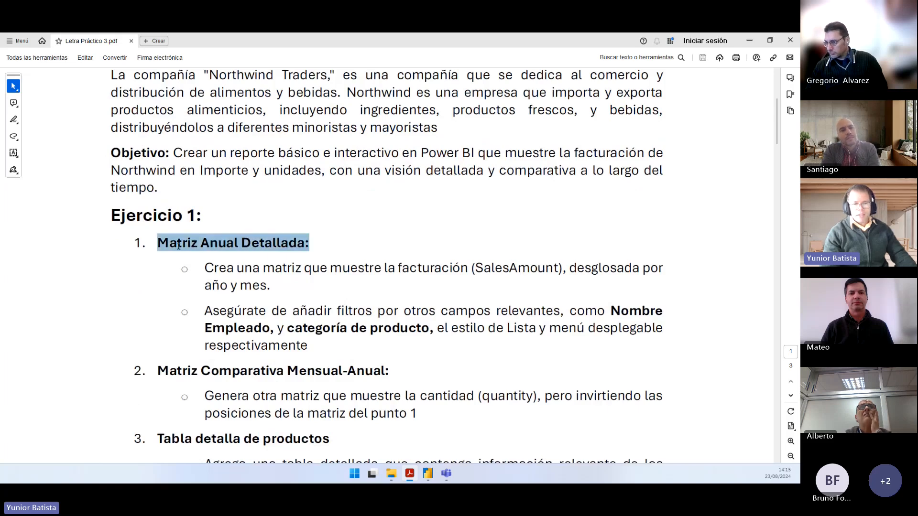
{"action": "left_click", "coordinate": [219, 282]}
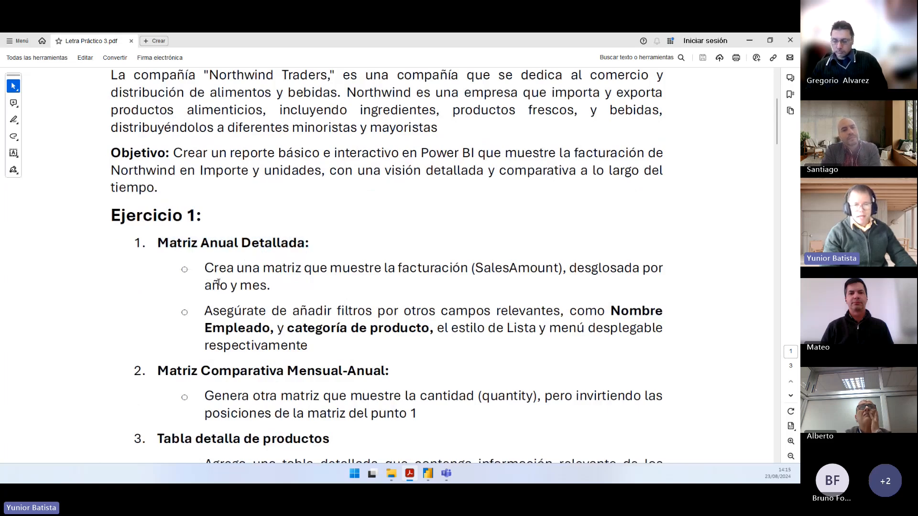
{"action": "double_click", "coordinate": [502, 270]}
{"action": "left_click", "coordinate": [209, 278]}
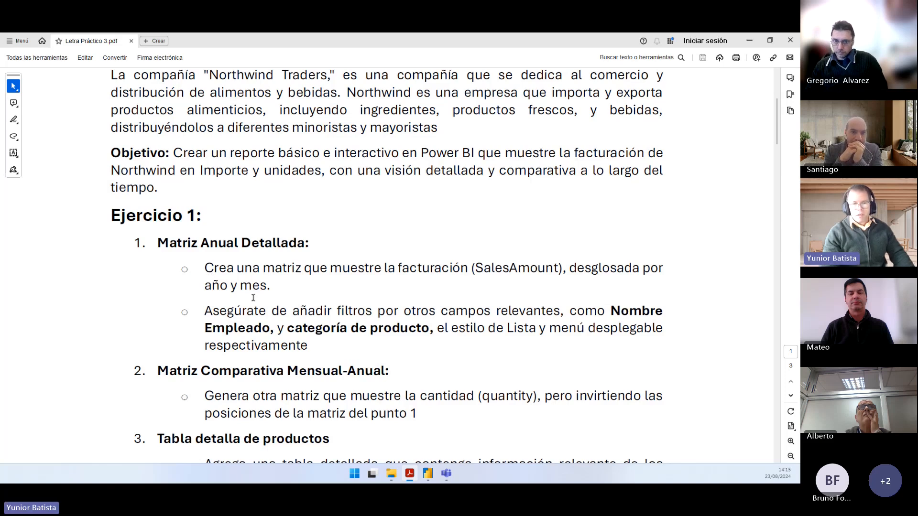
Step: Return to Power BI, frame the gallery of visuals, mark the matrix visual with an arrow, and insert an empty matrix on Página 1
{"action": "key", "text": "alt+Tab"}
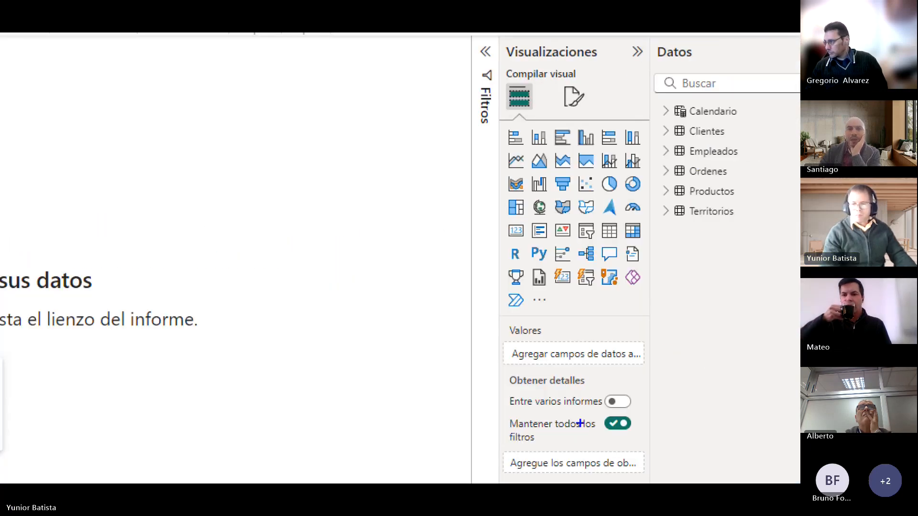
{"action": "mouse_move", "coordinate": [501, 123]}
{"action": "left_mouse_down"}
{"action": "mouse_move", "coordinate": [590, 293]}
{"action": "mouse_move", "coordinate": [657, 314]}
{"action": "mouse_move", "coordinate": [649, 314]}
{"action": "left_mouse_up"}
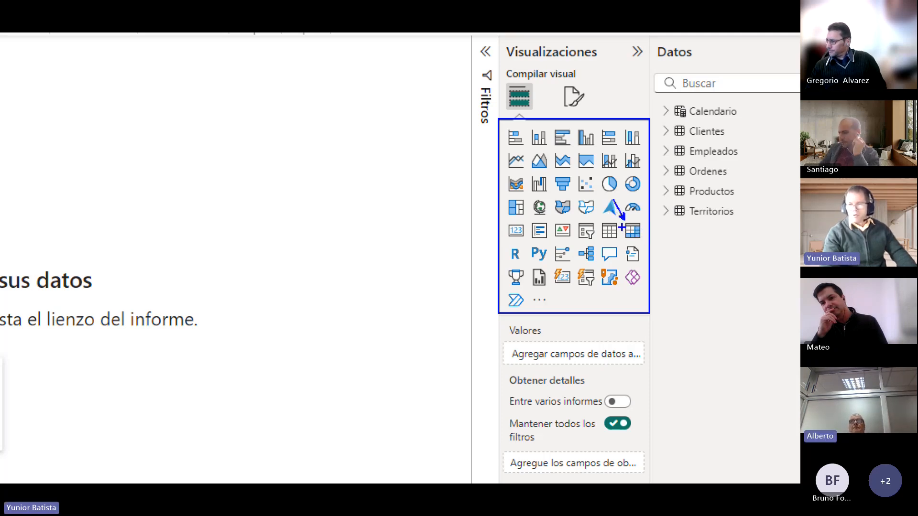
{"action": "left_click", "coordinate": [632, 231]}
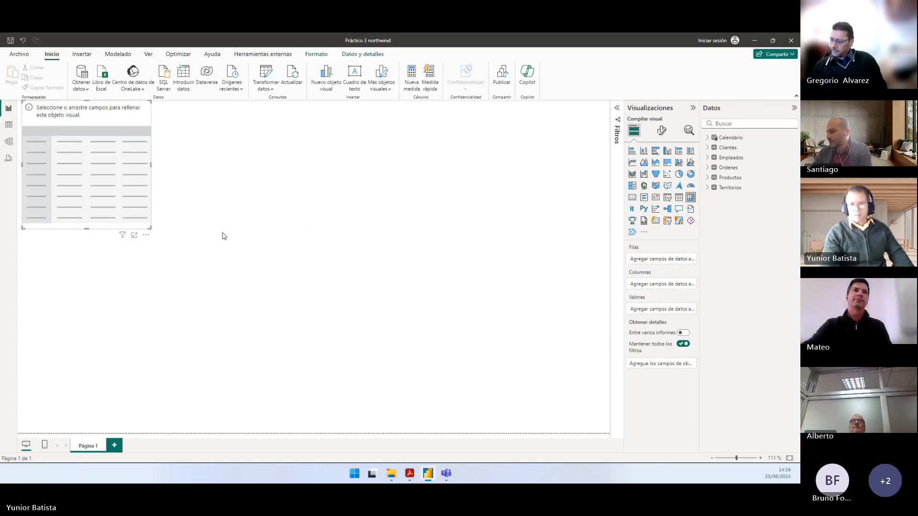
Step: Reread the instruction in the exercise PDF about a SalesAmount matrix broken down by year and month, highlighting its text
{"action": "key", "text": "alt+Tab"}
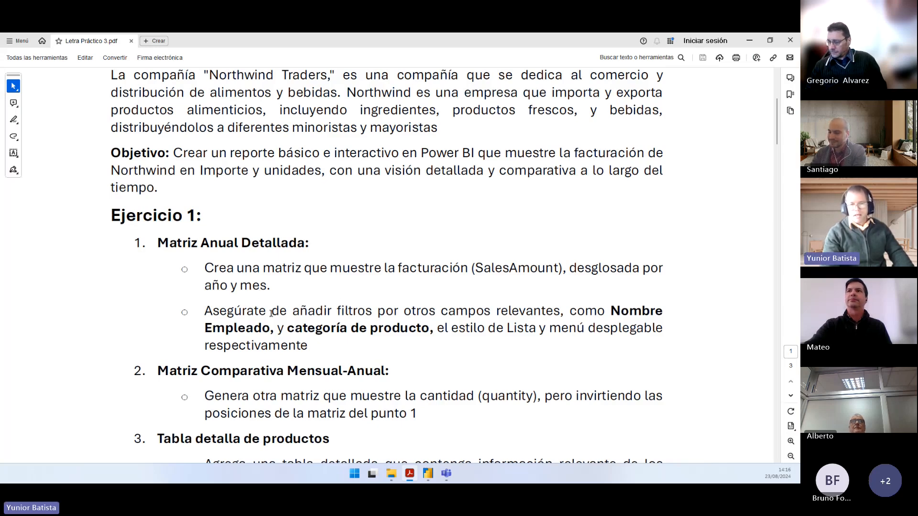
{"action": "left_click_drag", "start_coordinate": [270, 286], "coordinate": [217, 273]}
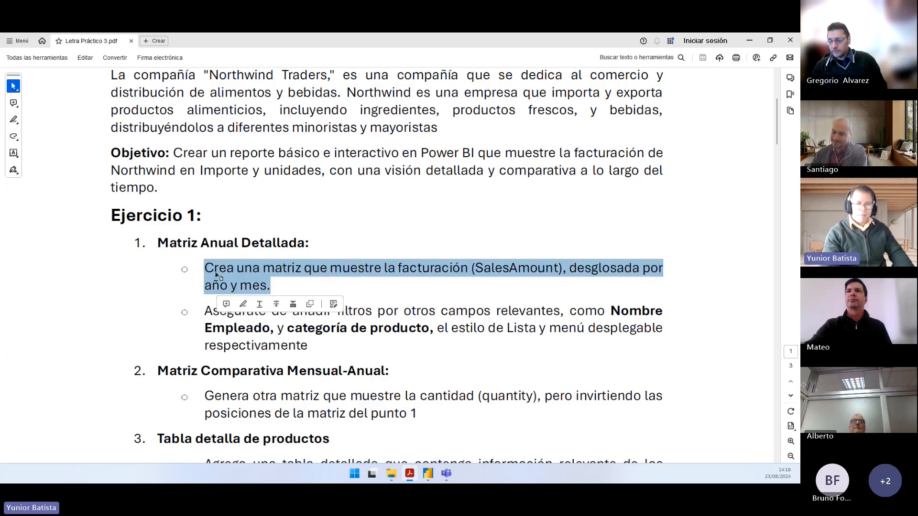
{"action": "left_click", "coordinate": [216, 273]}
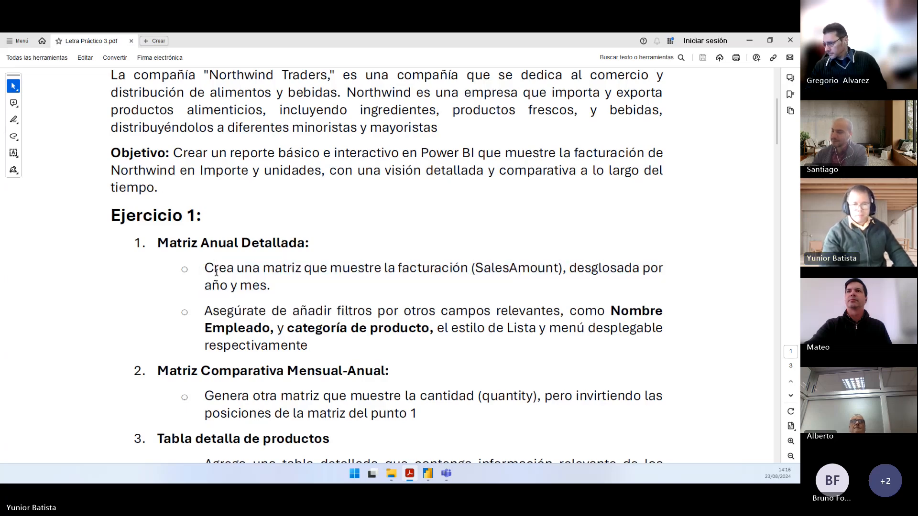
Step: Go back to Power BI and move the empty matrix slightly down and right, away from the page's corner
{"action": "key", "text": "alt+Tab"}
{"action": "left_click_drag", "start_coordinate": [129, 199], "coordinate": [127, 199]}
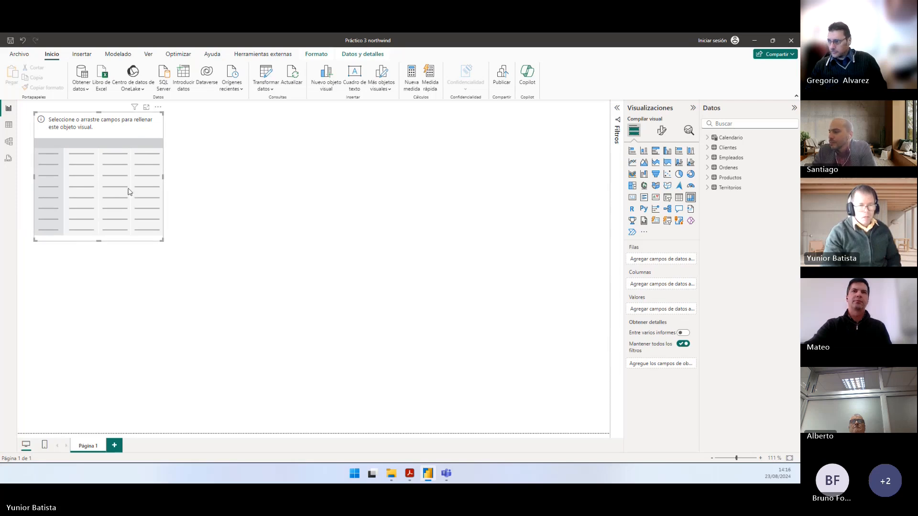
{"action": "left_click_drag", "start_coordinate": [127, 191], "coordinate": [174, 193]}
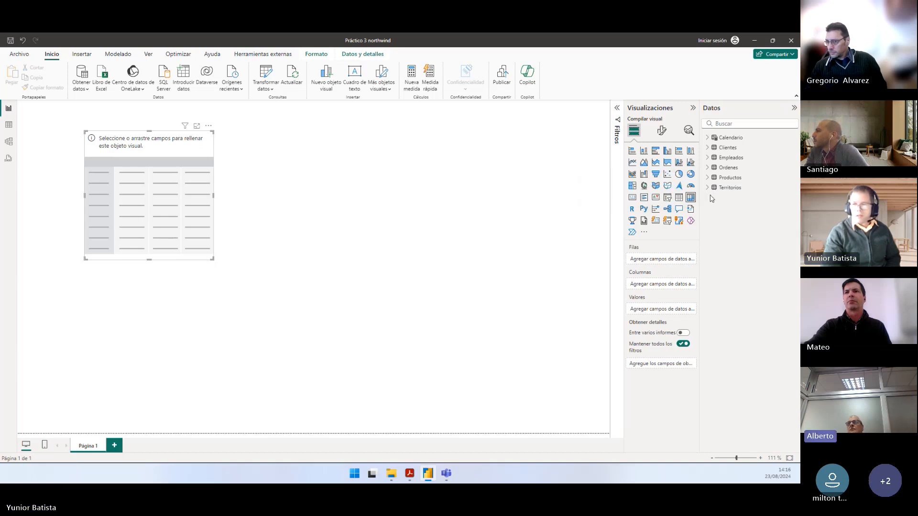
Step: Put the Month field from Calendario on the matrix rows and collapse the expanded Calendario formula
{"action": "left_click", "coordinate": [708, 137]}
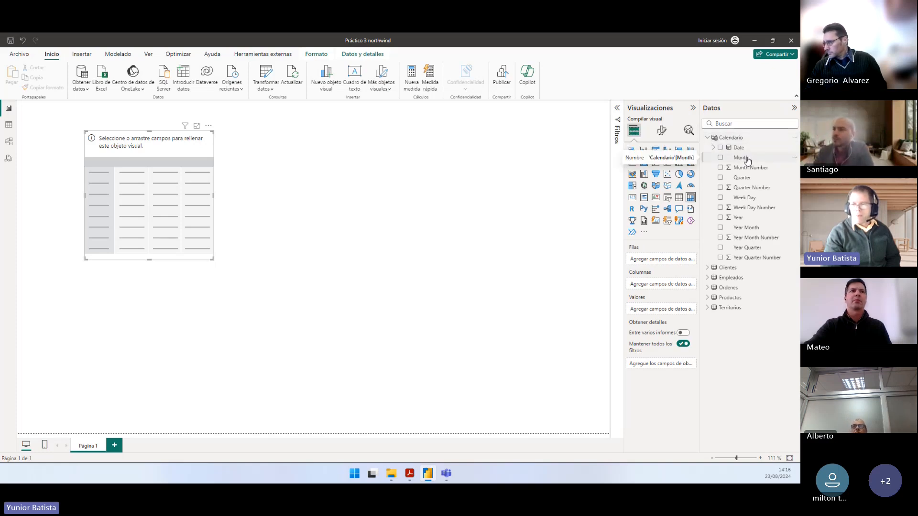
{"action": "left_click", "coordinate": [746, 219]}
{"action": "left_click_drag", "start_coordinate": [741, 158], "coordinate": [664, 261]}
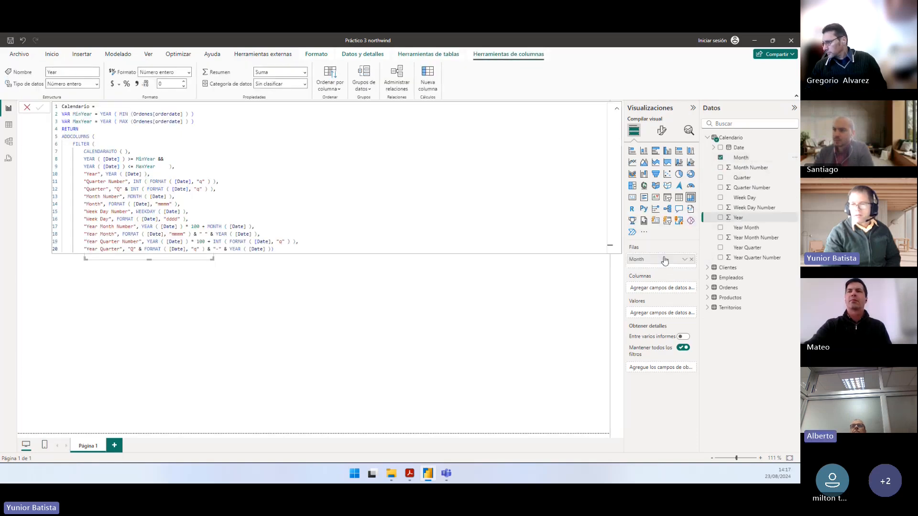
{"action": "left_click", "coordinate": [616, 109]}
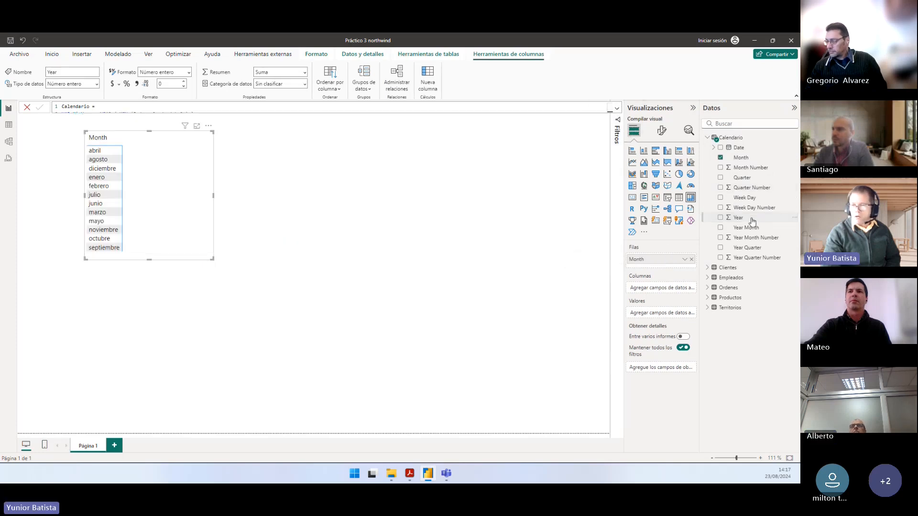
Step: Add Year to the matrix, move it from the values to the columns, and adjust the matrix's size and position
{"action": "left_click_drag", "start_coordinate": [753, 221], "coordinate": [159, 198]}
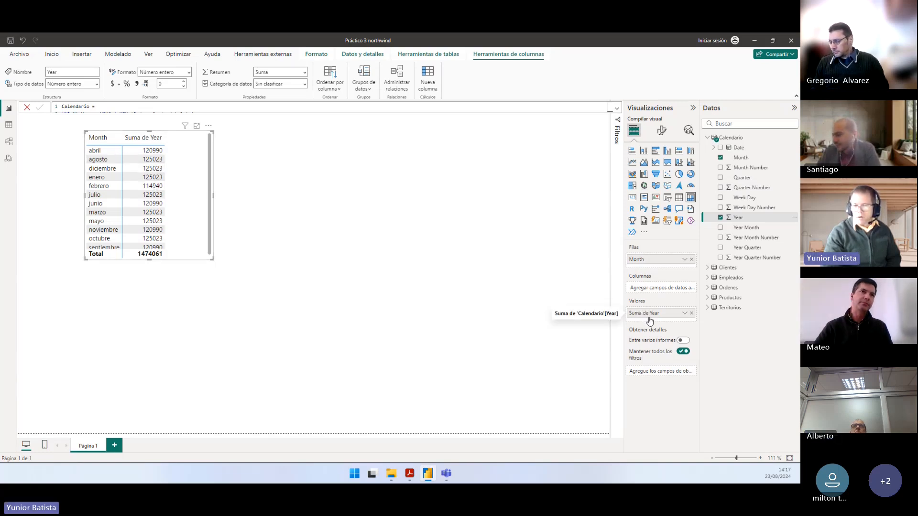
{"action": "left_click_drag", "start_coordinate": [212, 259], "coordinate": [228, 302]}
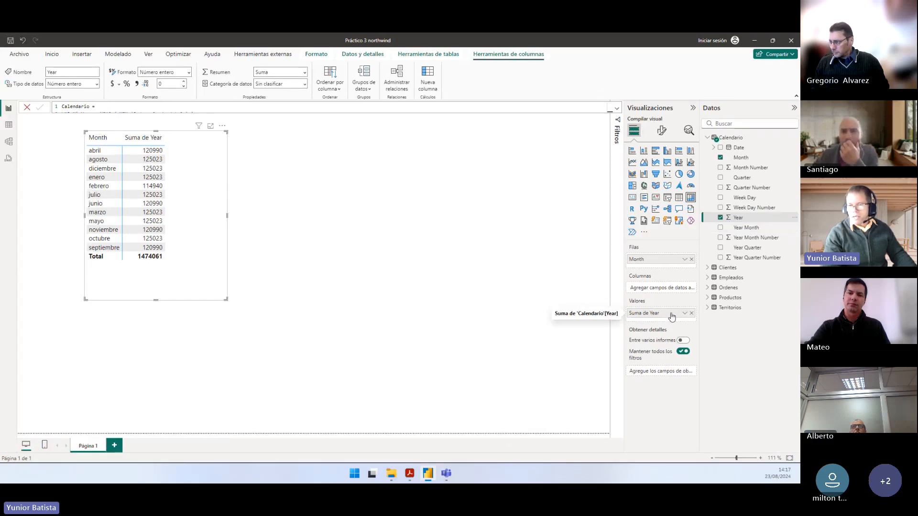
{"action": "left_click_drag", "start_coordinate": [686, 319], "coordinate": [680, 290]}
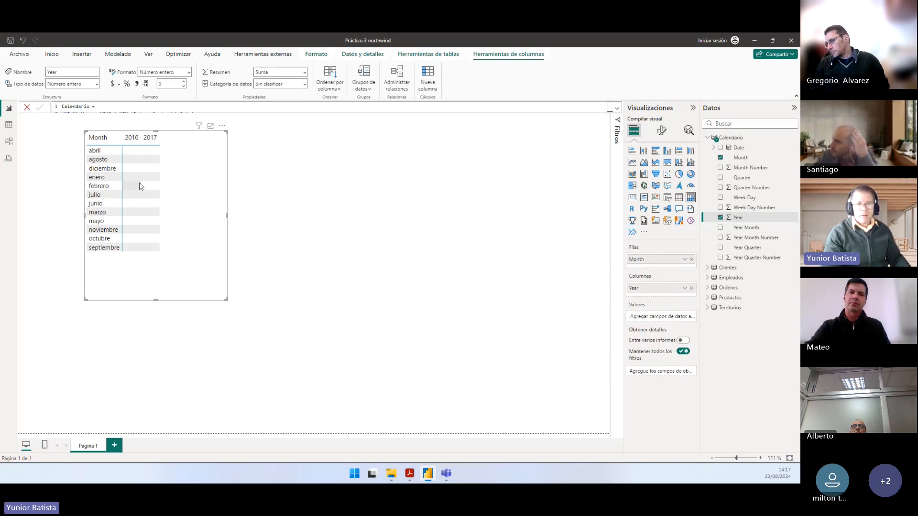
{"action": "left_click", "coordinate": [193, 211]}
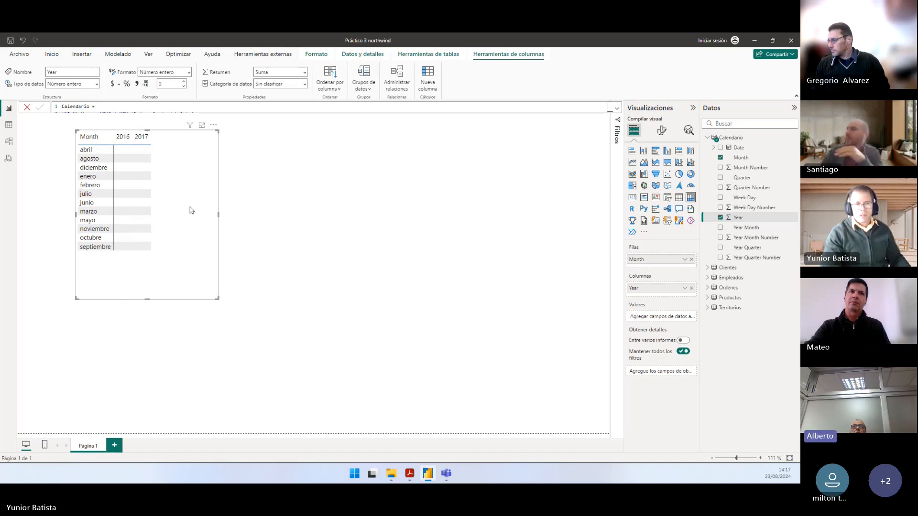
{"action": "left_click_drag", "start_coordinate": [217, 298], "coordinate": [201, 275]}
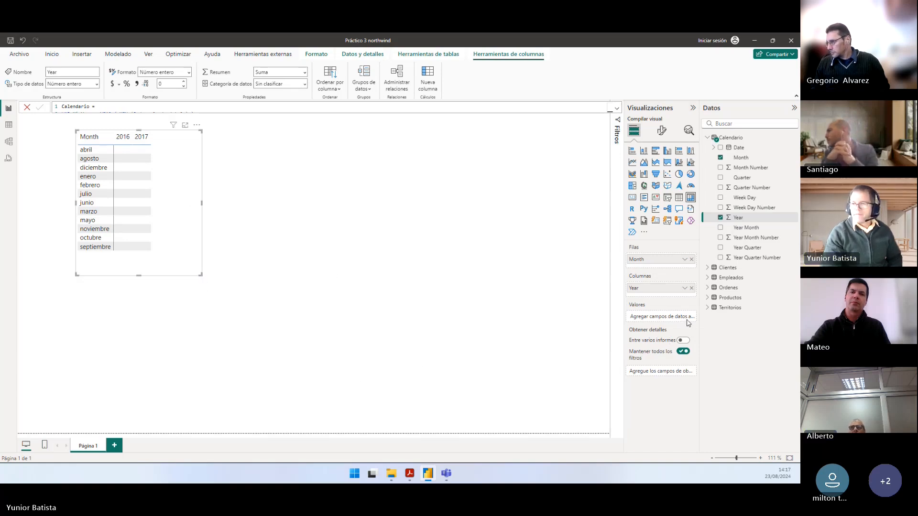
Step: Try Year Month instead of Year as the matrix columns, widen the matrix to view it, and remove Year Month again
{"action": "left_click", "coordinate": [691, 288]}
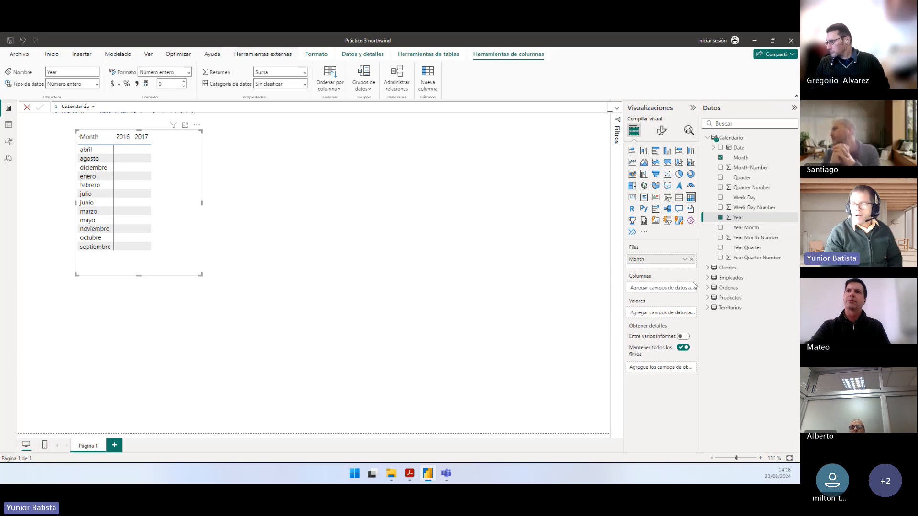
{"action": "left_click_drag", "start_coordinate": [659, 291], "coordinate": [659, 293]}
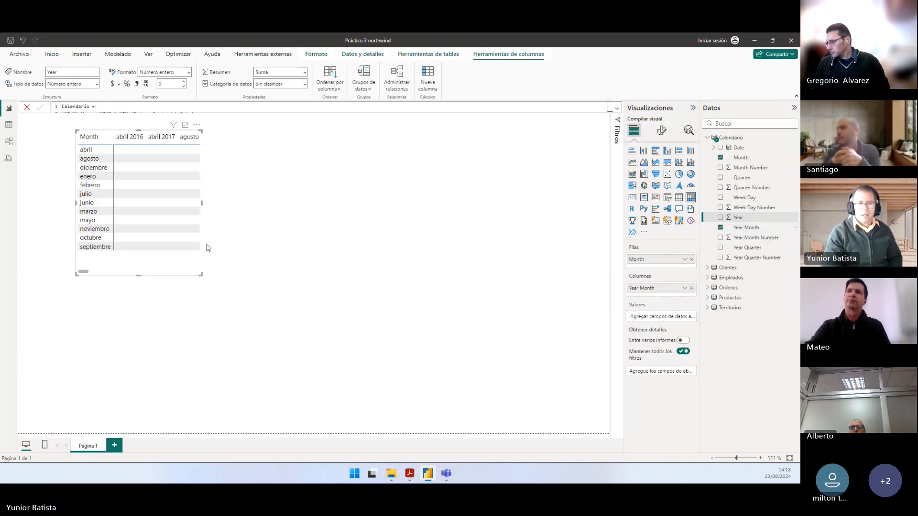
{"action": "left_click_drag", "start_coordinate": [200, 275], "coordinate": [529, 282]}
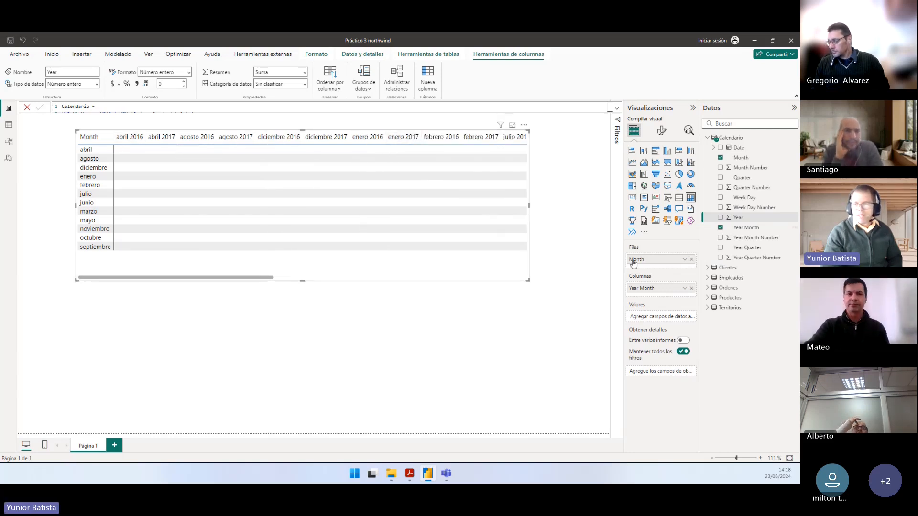
{"action": "left_click", "coordinate": [691, 287]}
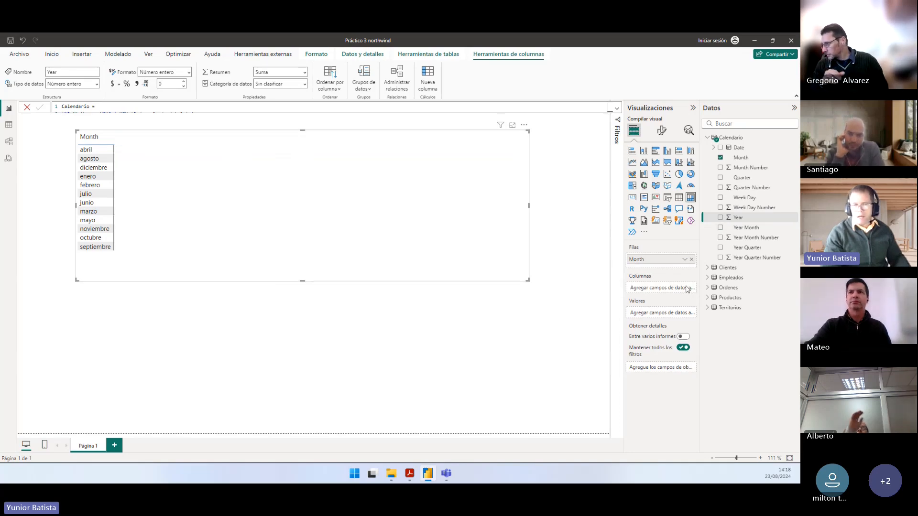
Step: Check the required year and month breakdown in the exercise PDF and compare it with the matrix in Power BI
{"action": "key", "text": "alt+Tab"}
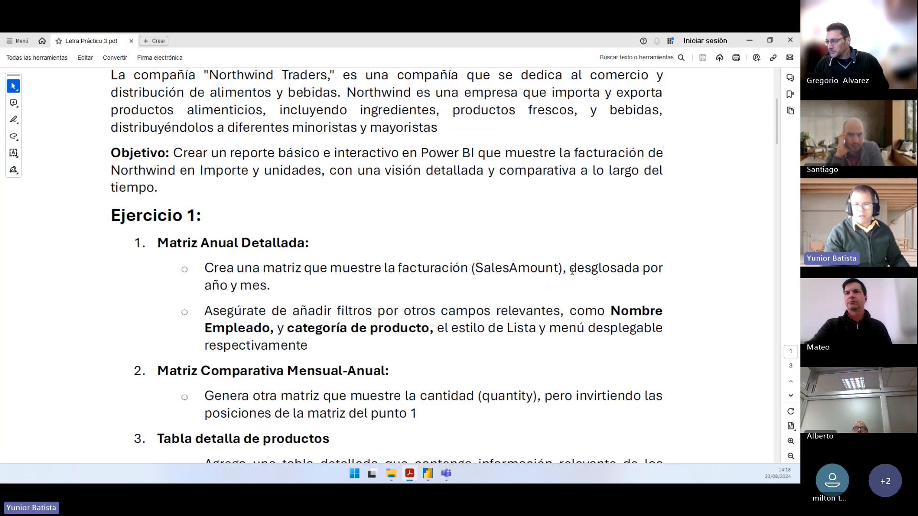
{"action": "double_click", "coordinate": [216, 285]}
{"action": "left_click", "coordinate": [252, 286]}
{"action": "double_click", "coordinate": [251, 287]}
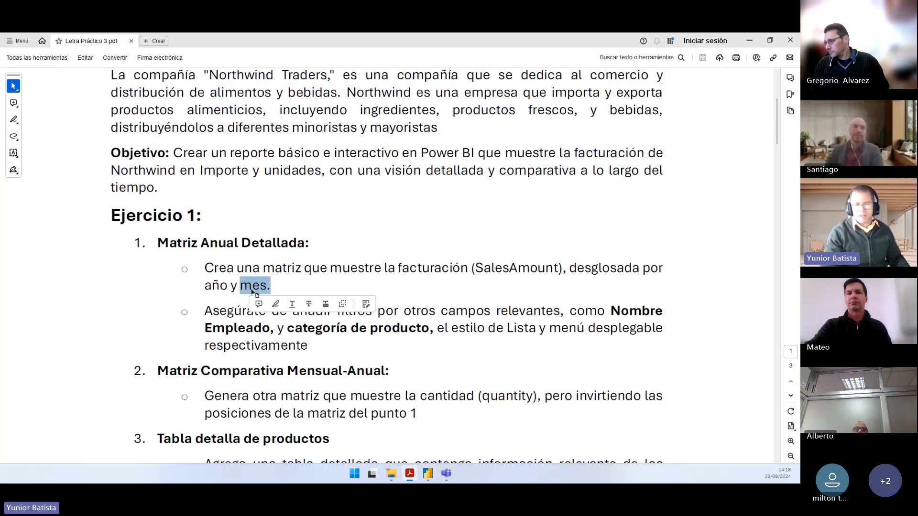
{"action": "key", "text": "alt+Tab"}
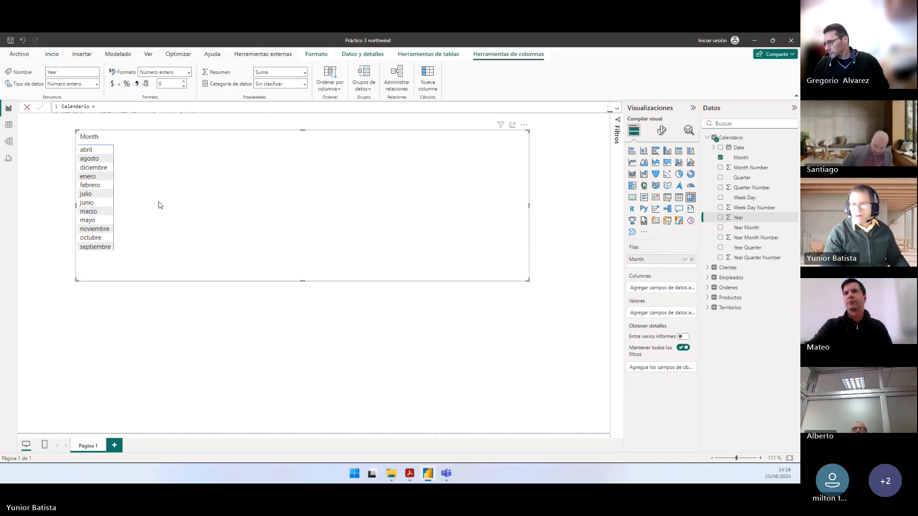
{"action": "key", "text": "alt+Tab"}
{"action": "key", "text": "alt+Tab"}
{"action": "key", "text": "alt+Tab"}
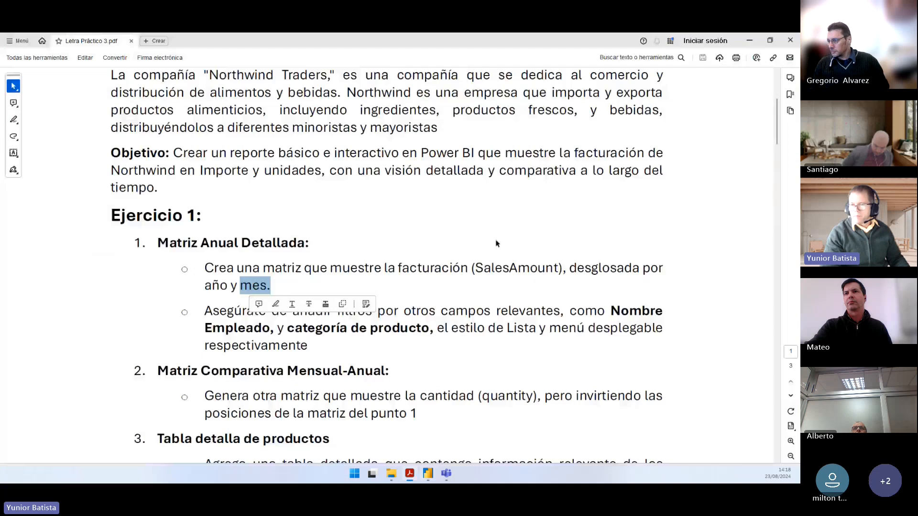
Step: In Power BI, put Year on the matrix columns and, after checking the PDF, add SalesAmount from Ordenes as the values
{"action": "key", "text": "alt+Tab"}
{"action": "left_click_drag", "start_coordinate": [738, 217], "coordinate": [651, 289]}
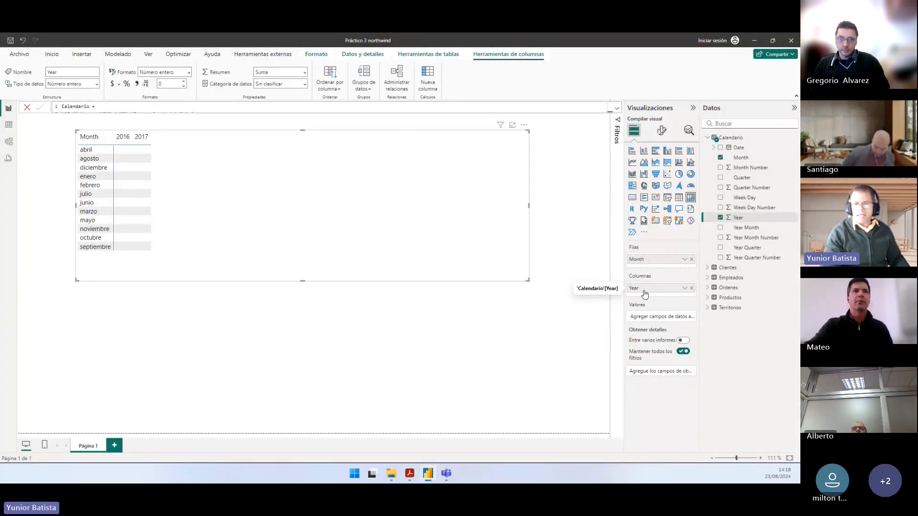
{"action": "key", "text": "alt+Tab"}
{"action": "double_click", "coordinate": [528, 272]}
{"action": "key", "text": "alt+Tab"}
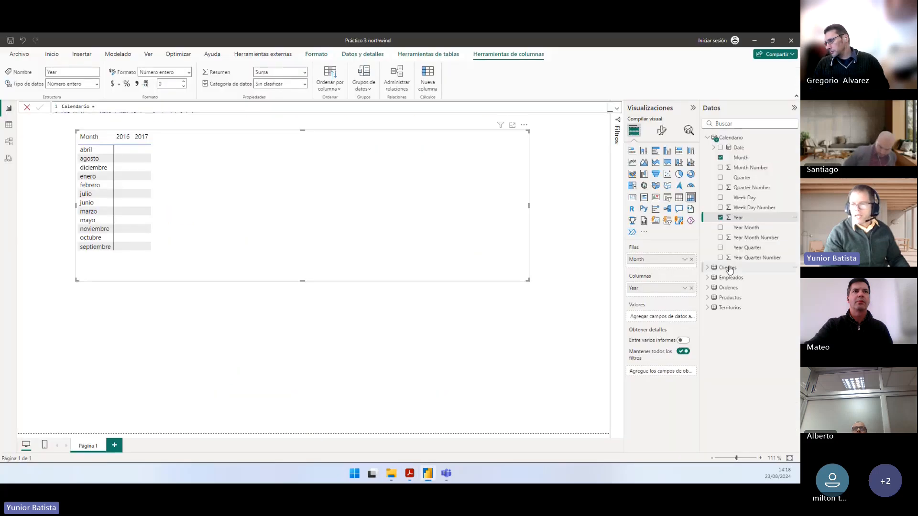
{"action": "left_click", "coordinate": [708, 288]}
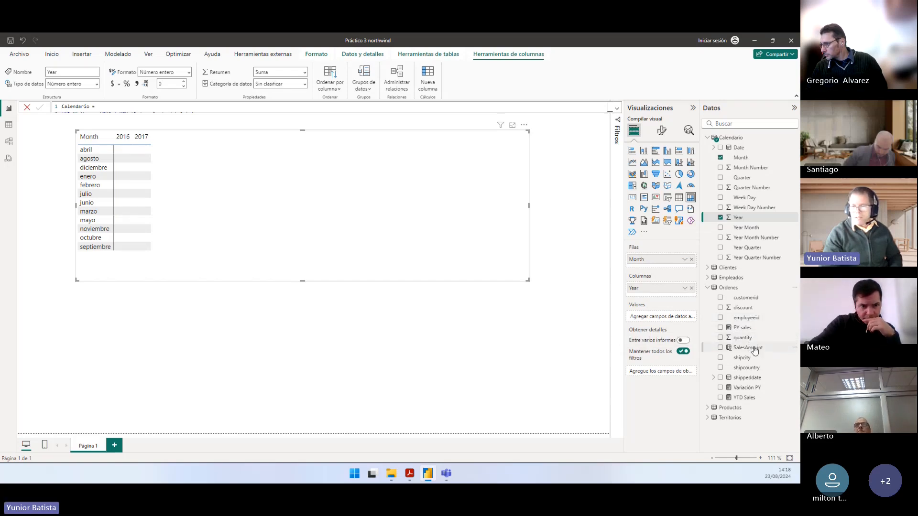
{"action": "left_click_drag", "start_coordinate": [753, 350], "coordinate": [297, 210]}
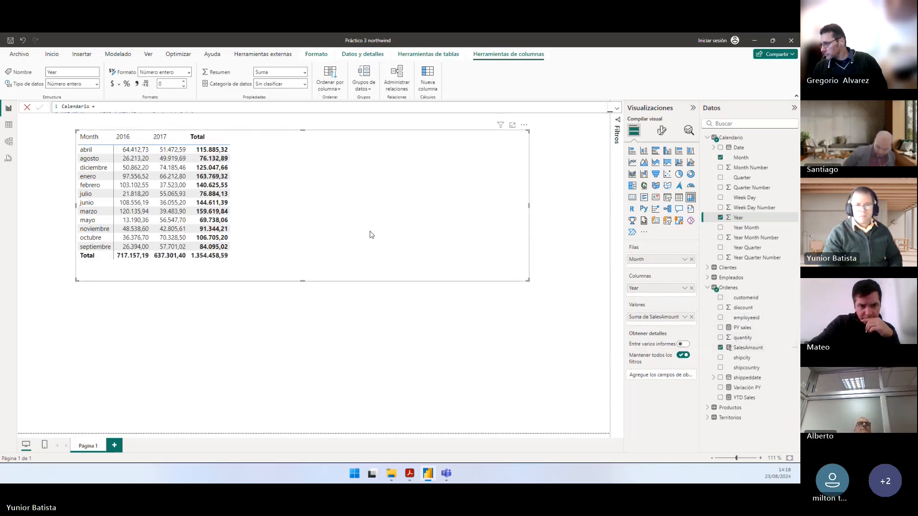
Step: Narrow the matrix to fit its Month, year and Total columns and move it slightly down the page
{"action": "left_click_drag", "start_coordinate": [526, 281], "coordinate": [258, 276]}
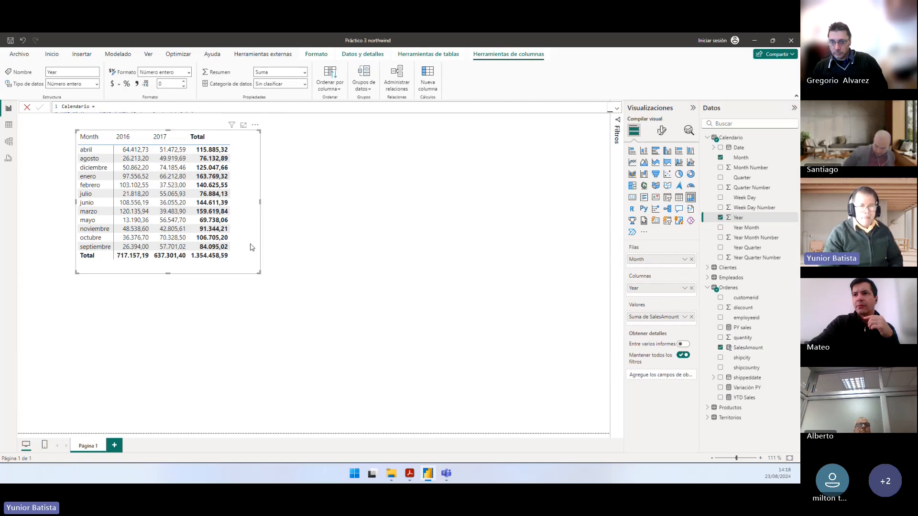
{"action": "left_click_drag", "start_coordinate": [254, 244], "coordinate": [250, 254]}
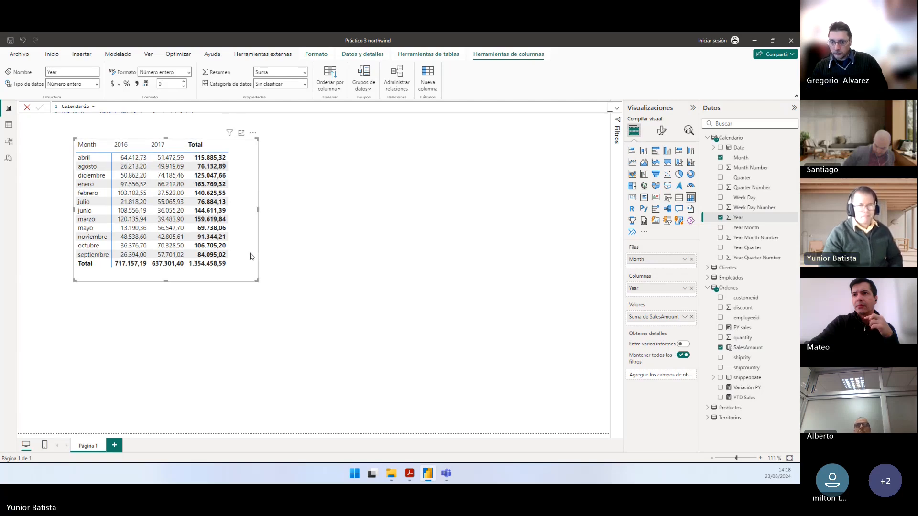
Step: Reposition the matrix slightly toward the page's left edge and reduce its width
{"action": "left_click_drag", "start_coordinate": [249, 256], "coordinate": [249, 259]}
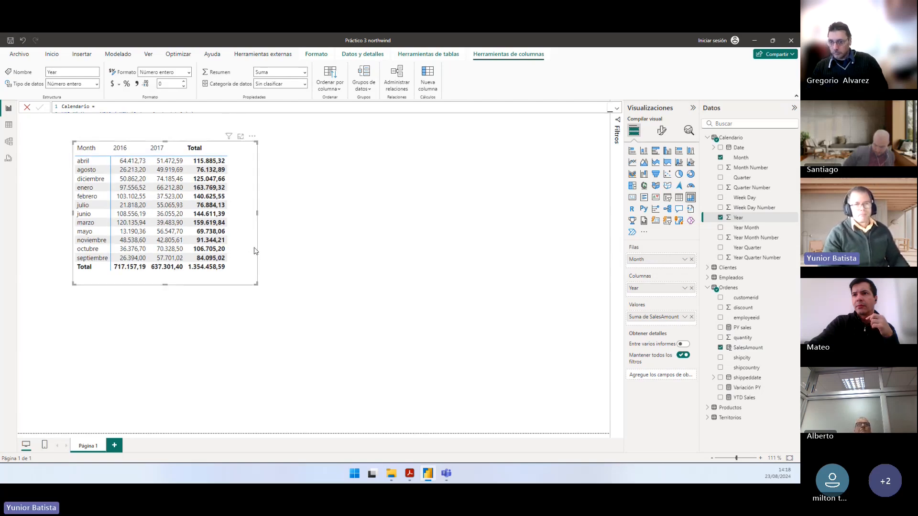
{"action": "key", "text": "ctrl+z"}
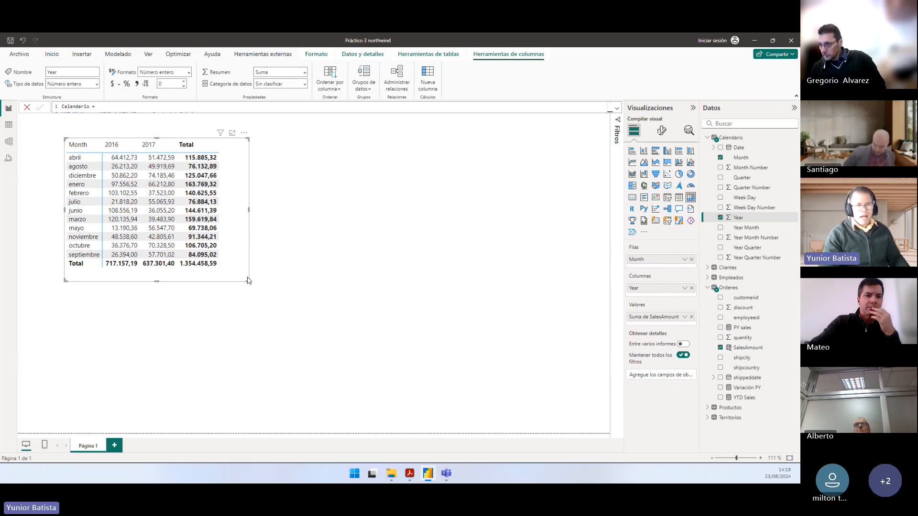
{"action": "left_click_drag", "start_coordinate": [248, 280], "coordinate": [235, 278]}
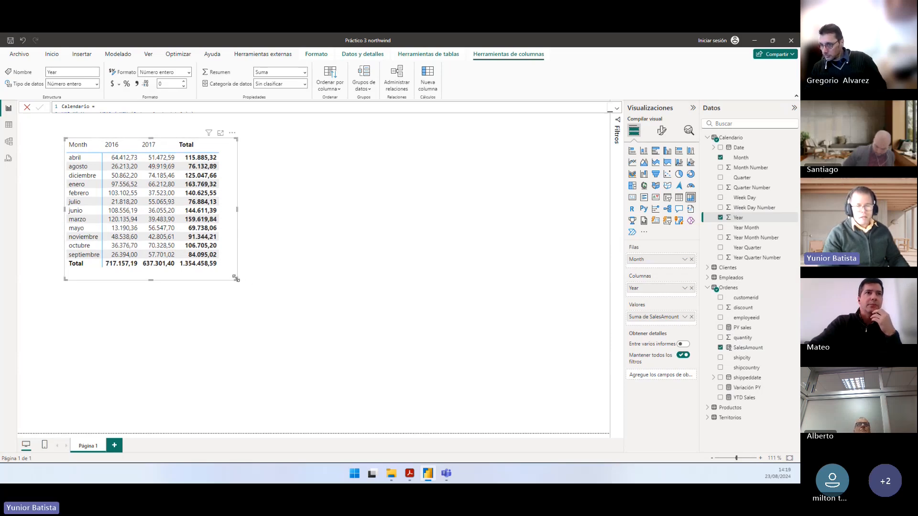
Step: Recheck the Matriz Anual Detallada requirement in the exercise PDF, return to Power BI, and narrow the matrix closer to its Total column
{"action": "key", "text": "alt+Tab"}
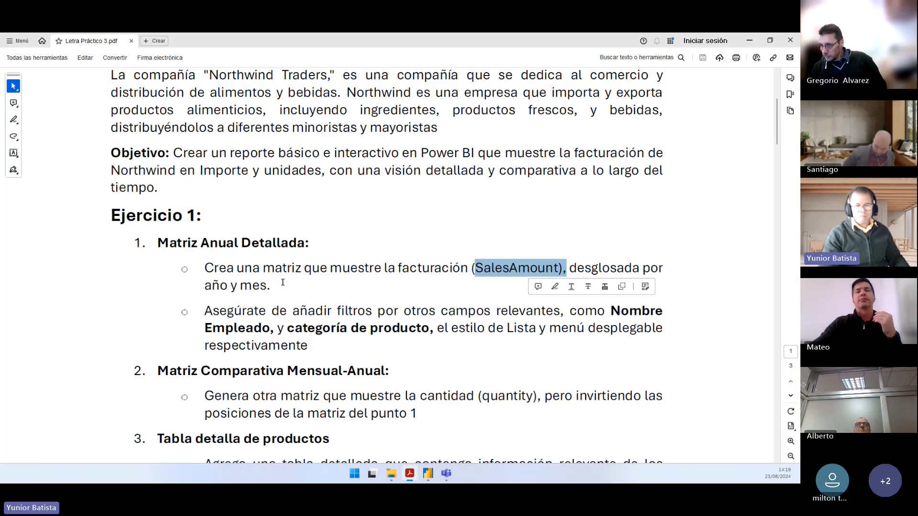
{"action": "scroll", "coordinate": [282, 282], "scroll_direction": "up", "scroll_amount": 4}
{"action": "scroll", "coordinate": [282, 285], "scroll_direction": "down", "scroll_amount": 5}
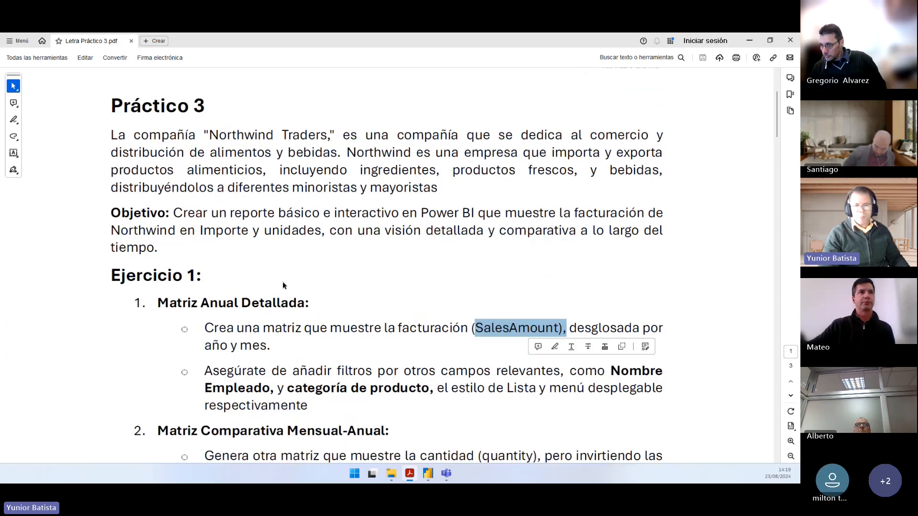
{"action": "left_click", "coordinate": [295, 284]}
{"action": "key", "text": "alt+Tab"}
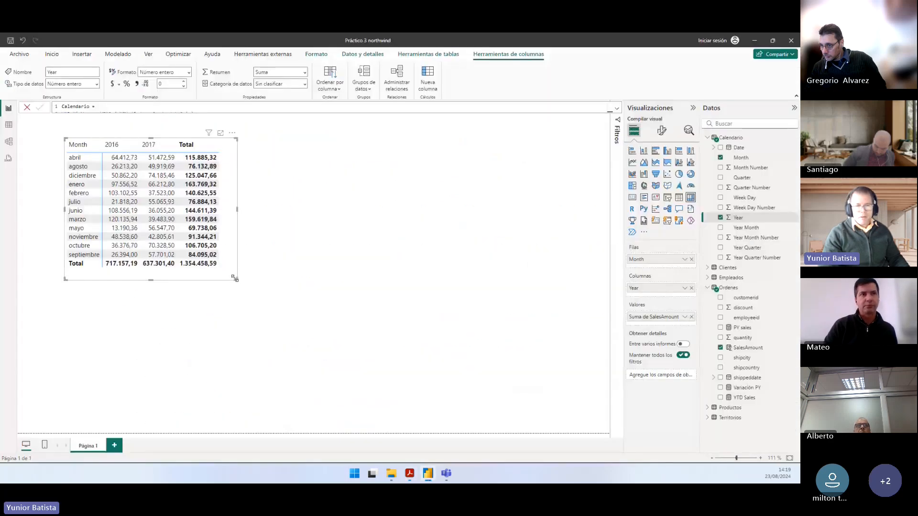
{"action": "left_click_drag", "start_coordinate": [234, 278], "coordinate": [224, 278]}
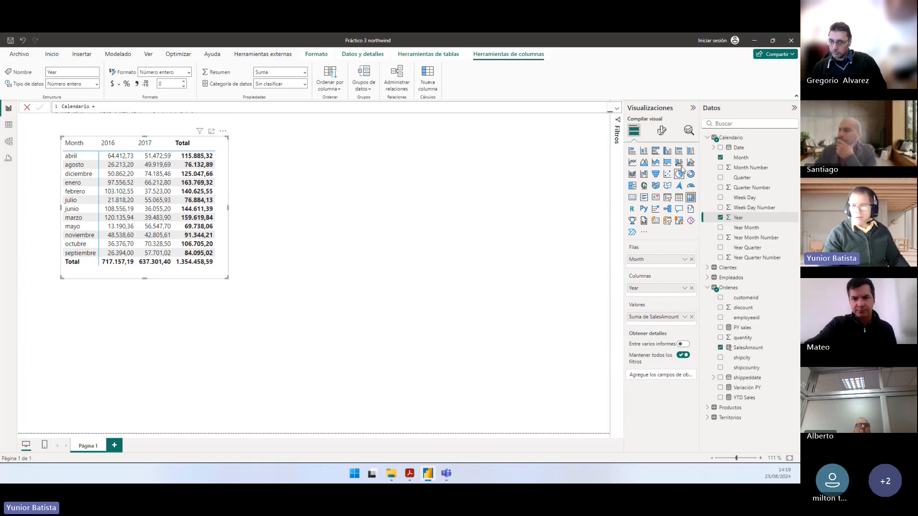
Step: Turn on the visual border and the shadow in the matrix's general effects formatting
{"action": "left_click", "coordinate": [661, 130]}
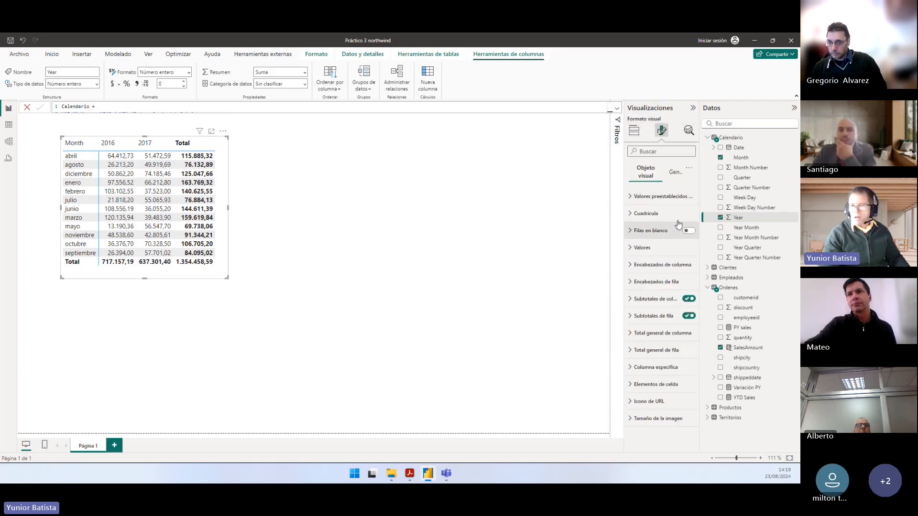
{"action": "left_click", "coordinate": [675, 173]}
{"action": "left_click", "coordinate": [641, 231]}
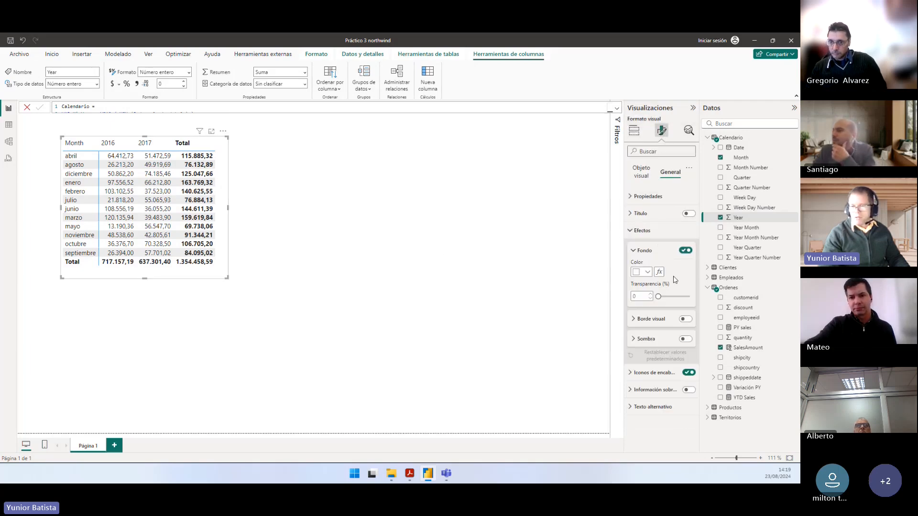
{"action": "left_click", "coordinate": [686, 319]}
{"action": "left_click", "coordinate": [685, 339]}
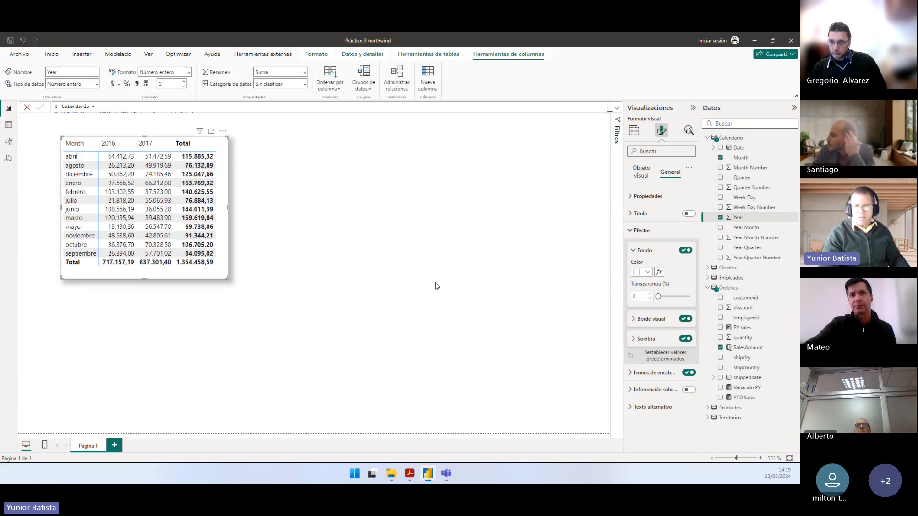
Step: Set the rounded corners of the matrix's visual border to 20 px
{"action": "left_click", "coordinate": [647, 320]}
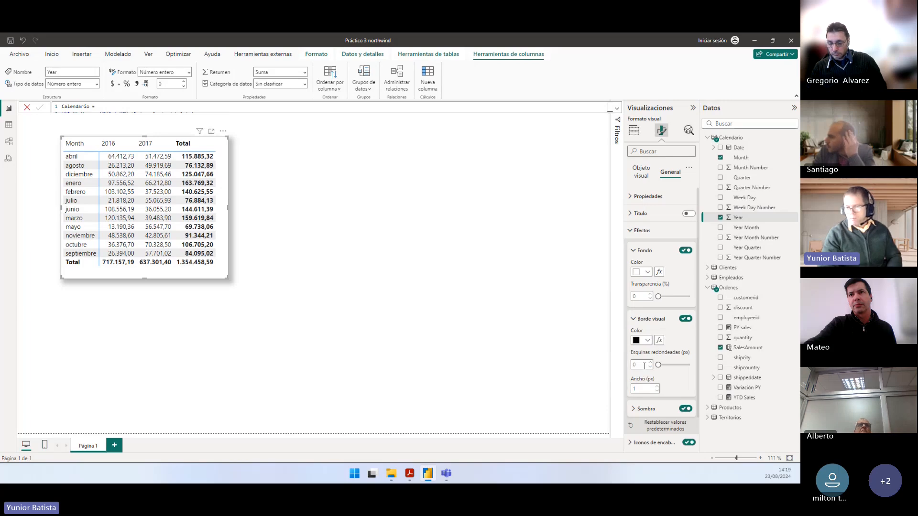
{"action": "left_click", "coordinate": [644, 366]}
{"action": "type", "text": "20"}
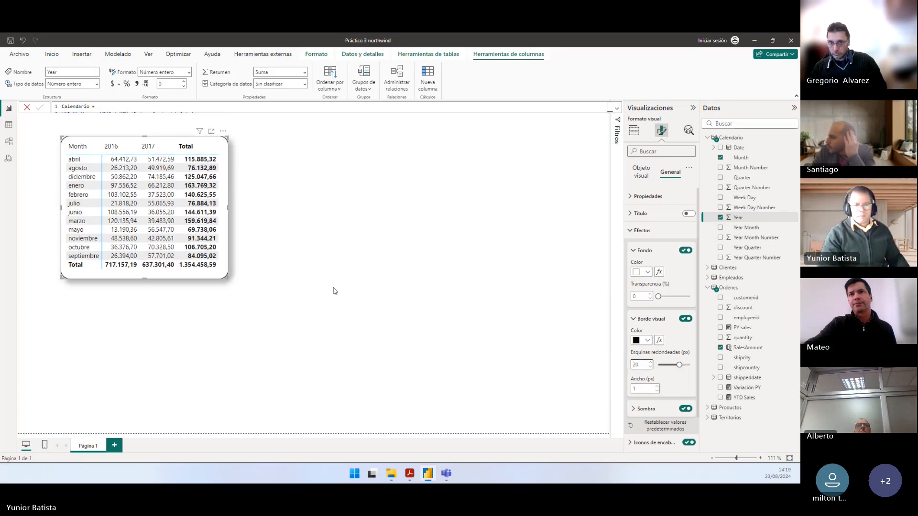
{"action": "left_click", "coordinate": [225, 252]}
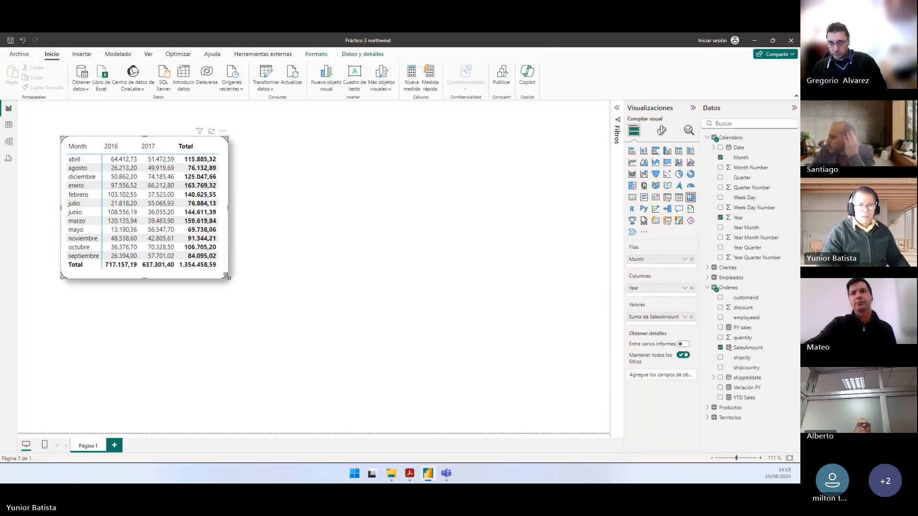
Step: Turn on the matrix title and set its text to "Ventas por año y mes"
{"action": "left_click", "coordinate": [660, 131]}
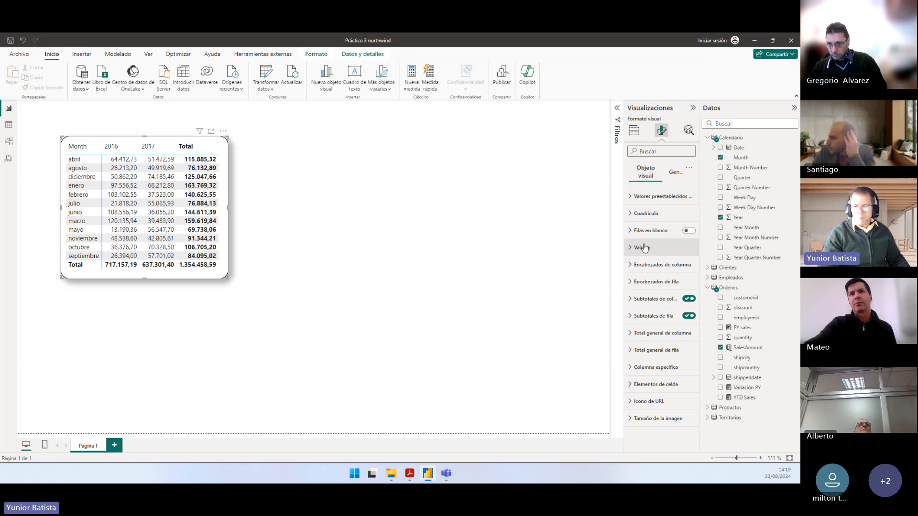
{"action": "left_click", "coordinate": [675, 174]}
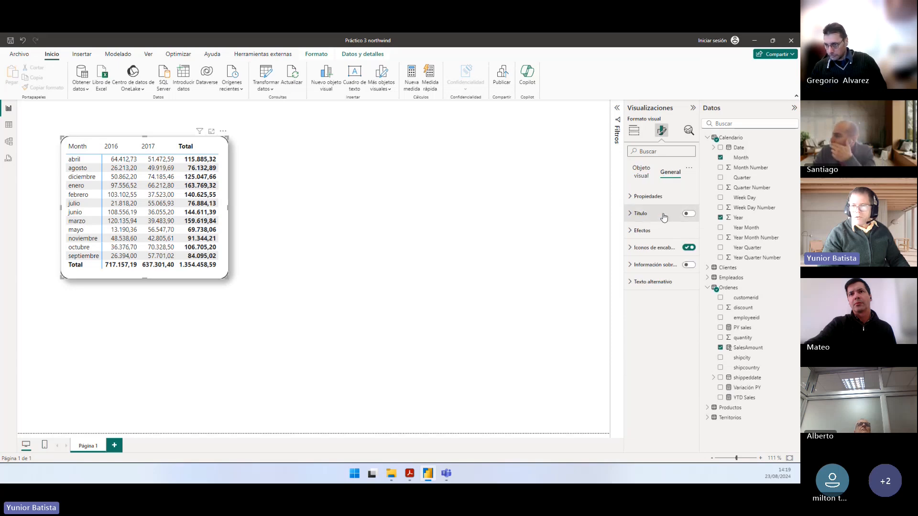
{"action": "left_click", "coordinate": [688, 214]}
{"action": "left_click", "coordinate": [640, 213]}
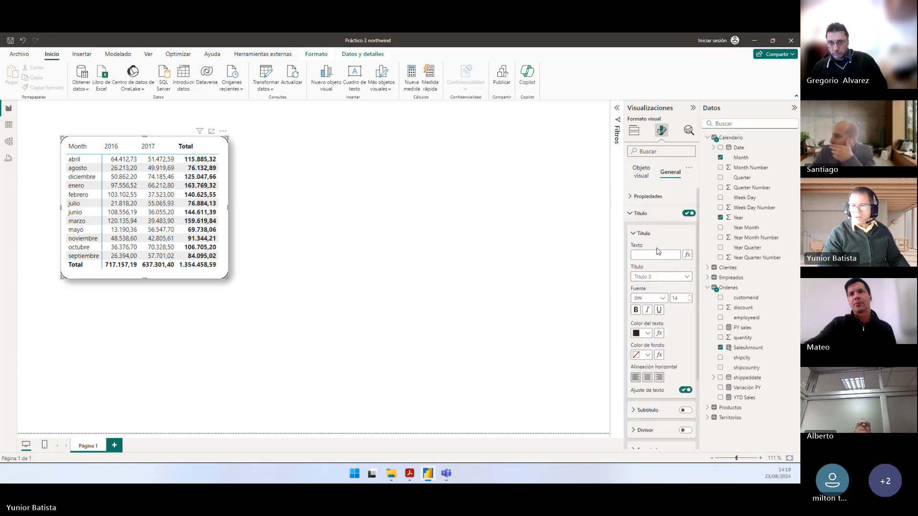
{"action": "left_click", "coordinate": [655, 255]}
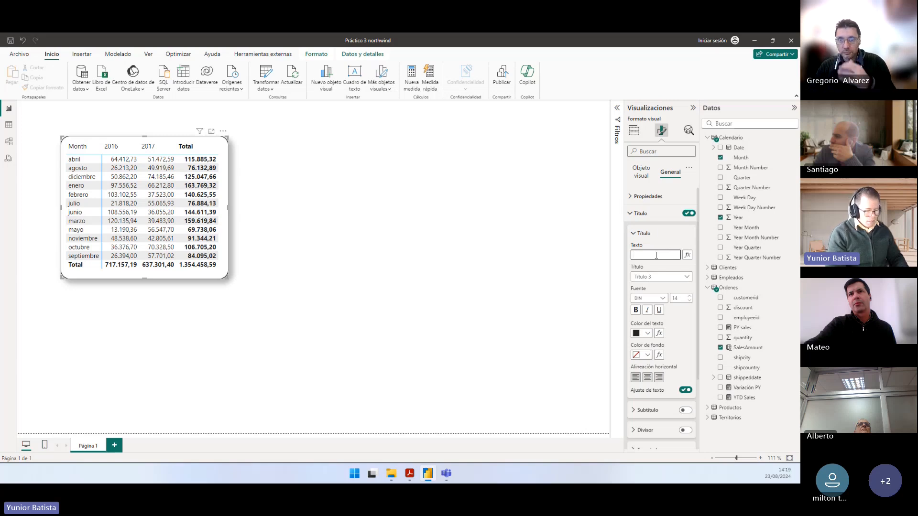
{"action": "type", "text": "Ve"}
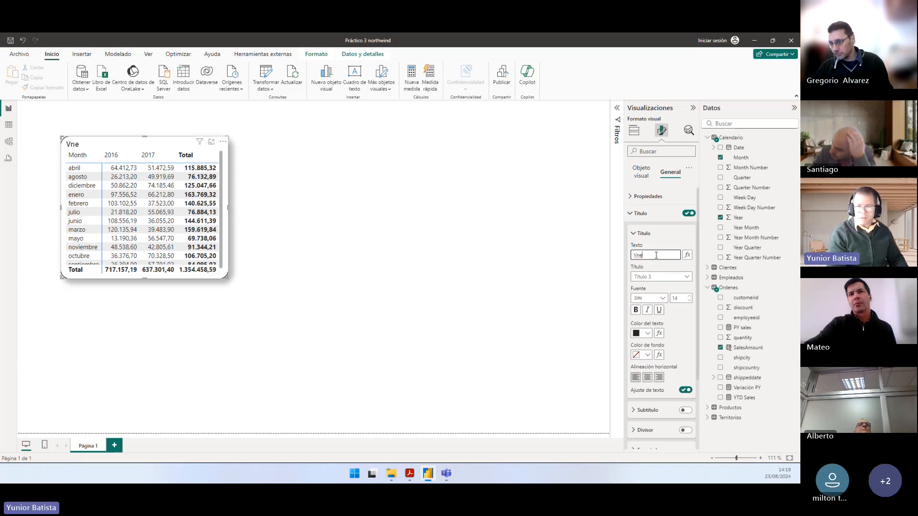
{"action": "type", "text": "entas"}
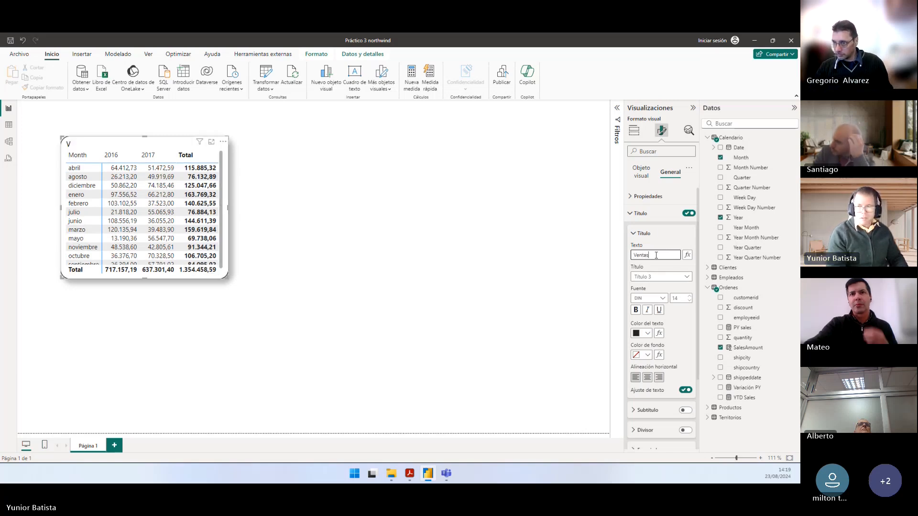
{"action": "type", "text": " por año y mes"}
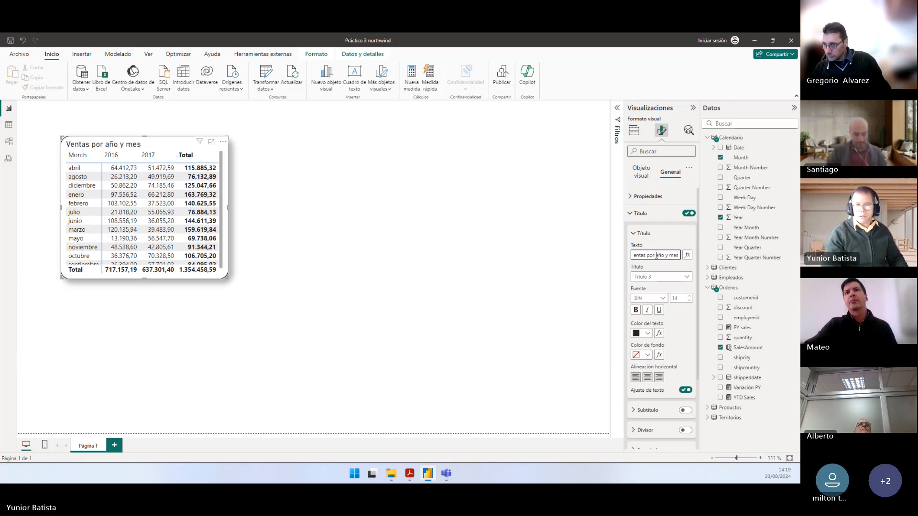
Step: Try a brighter blue title background on the matrix, and settle on a light blue theme shade
{"action": "left_click", "coordinate": [647, 355]}
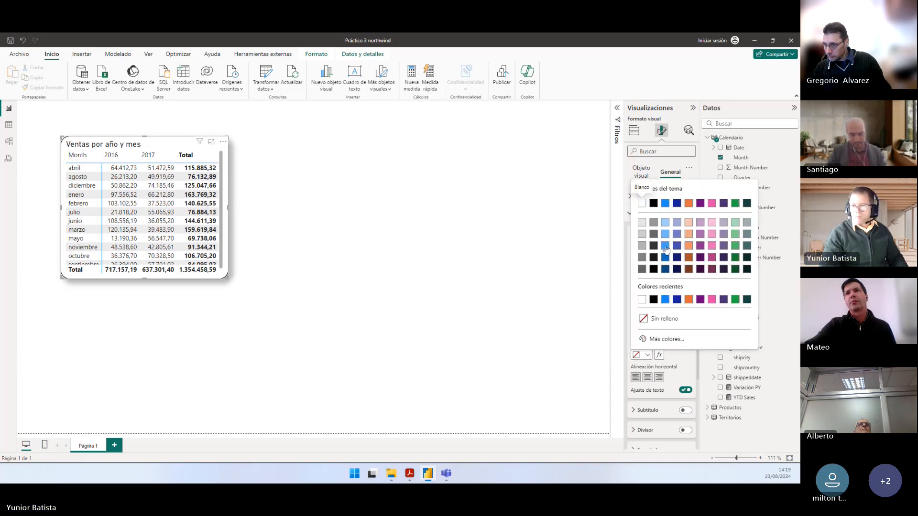
{"action": "left_click", "coordinate": [665, 300]}
{"action": "left_click", "coordinate": [648, 355]}
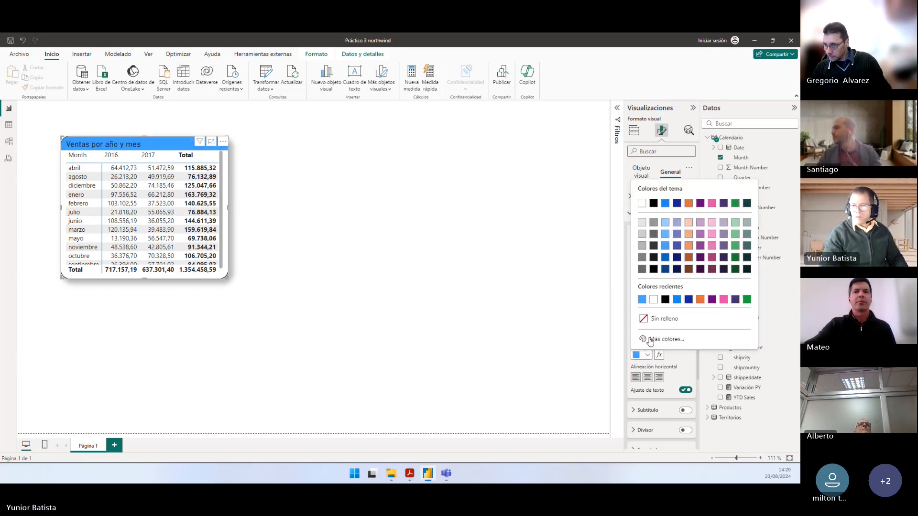
{"action": "left_click", "coordinate": [666, 222]}
Step: Enlarge the matrix so all months fit under the title, narrow it to its Total column, and deselect it
{"action": "mouse_move", "coordinate": [235, 278]}
{"action": "left_mouse_down"}
{"action": "mouse_move", "coordinate": [261, 292]}
{"action": "mouse_move", "coordinate": [231, 276]}
{"action": "left_mouse_up"}
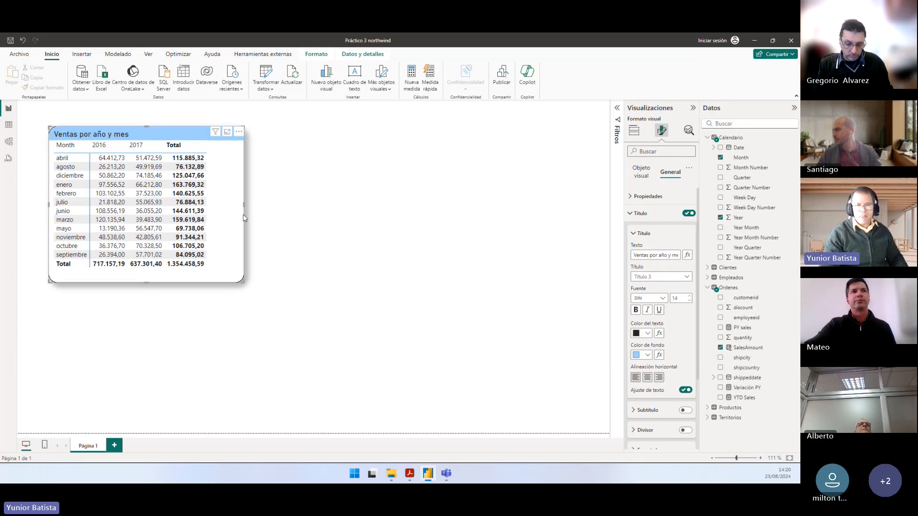
{"action": "left_click_drag", "start_coordinate": [246, 208], "coordinate": [219, 205]}
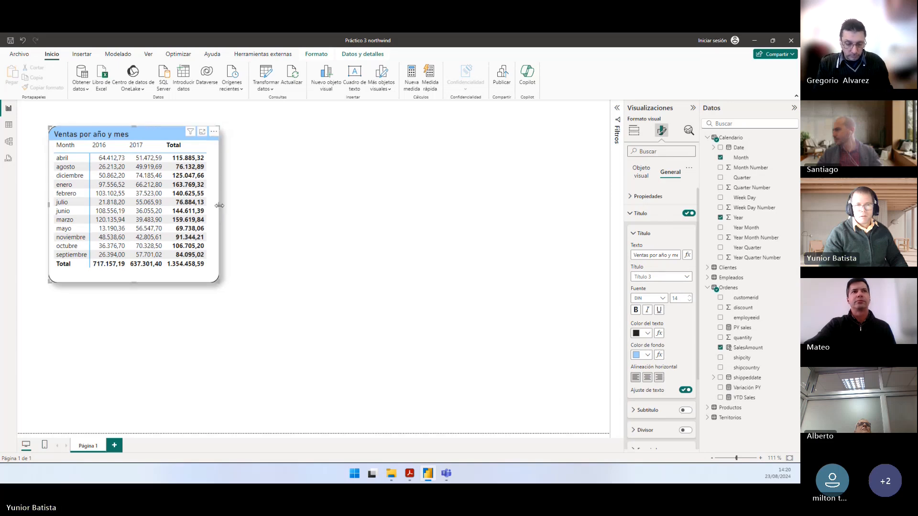
{"action": "left_click", "coordinate": [286, 231]}
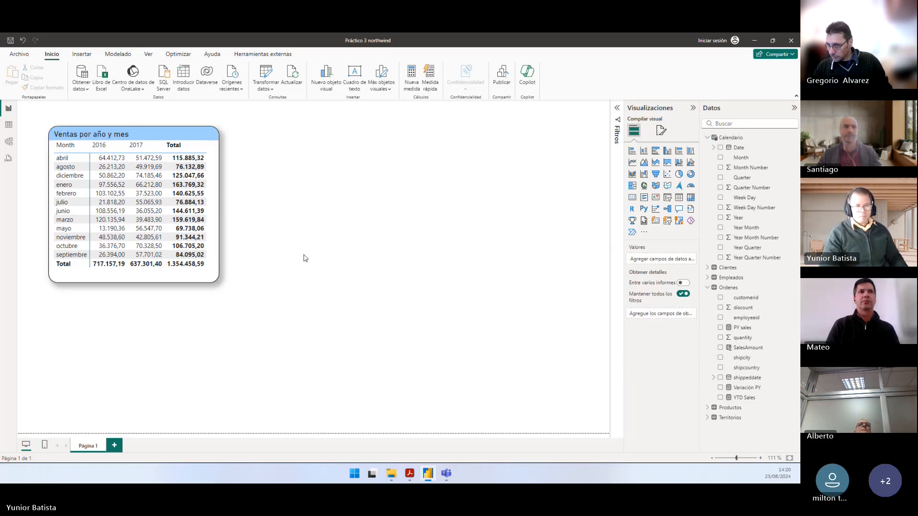
Step: Read in the exercise PDF which filters are required for Nombre Empleado and categoría de producto, and the slicer style for each
{"action": "key", "text": "alt+Tab"}
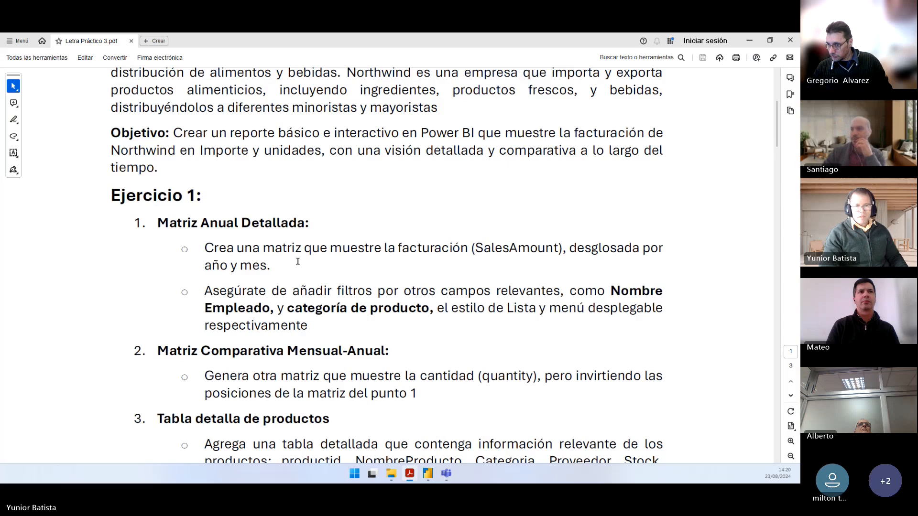
{"action": "scroll", "coordinate": [297, 261], "scroll_direction": "down", "scroll_amount": 1}
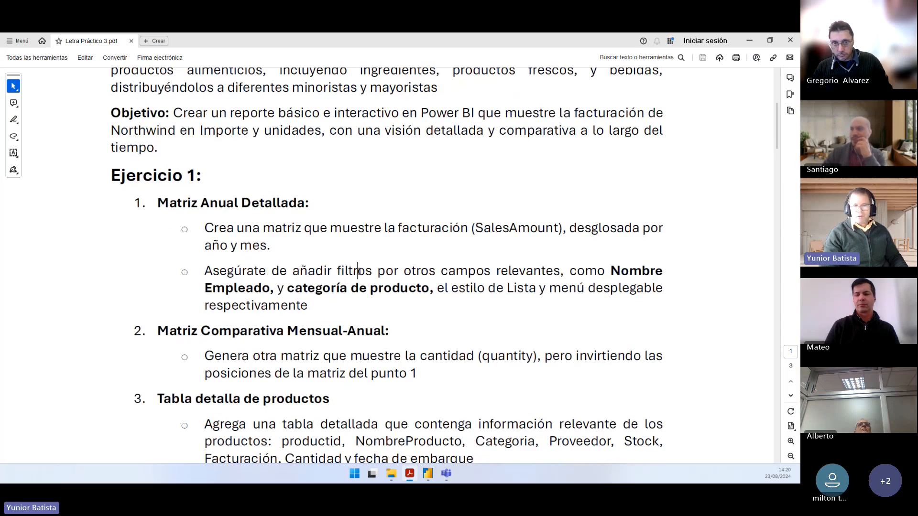
{"action": "left_click_drag", "start_coordinate": [357, 271], "coordinate": [501, 269]}
{"action": "left_click", "coordinate": [430, 292]}
{"action": "left_click_drag", "start_coordinate": [288, 288], "coordinate": [347, 287]}
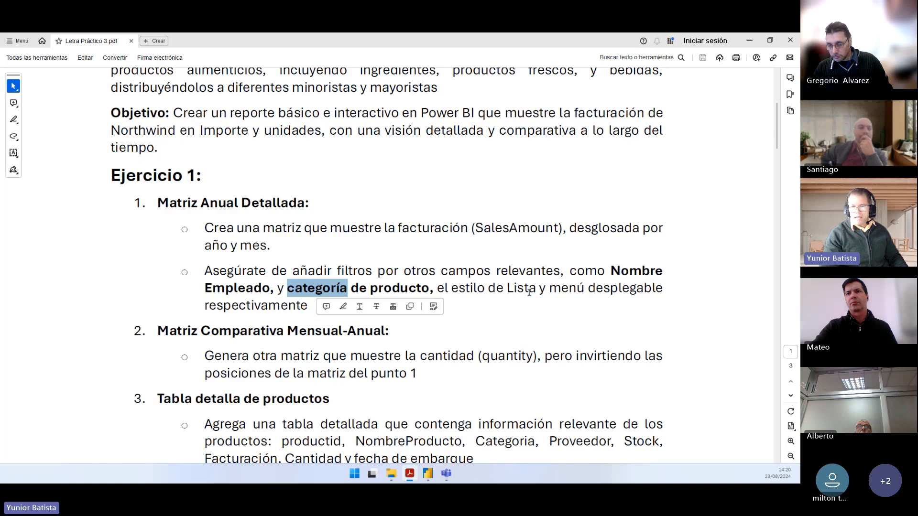
{"action": "left_click_drag", "start_coordinate": [548, 288], "coordinate": [621, 293]}
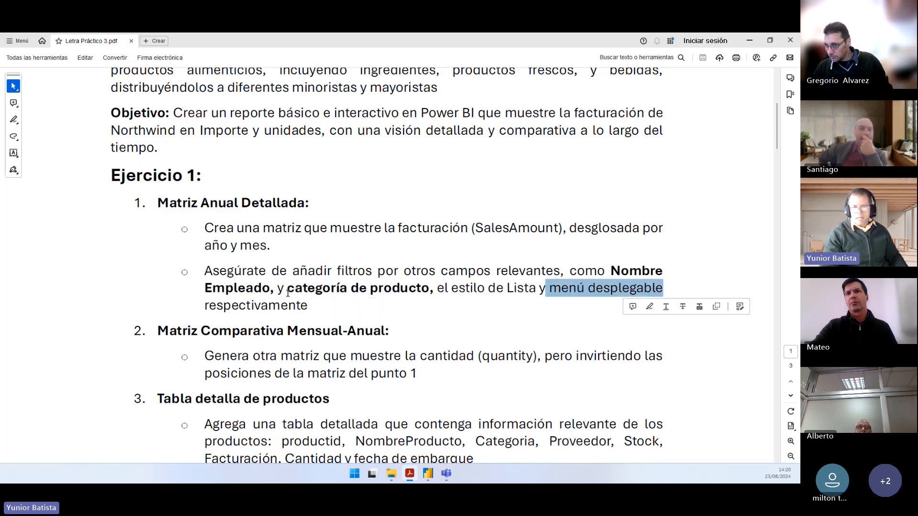
{"action": "left_click_drag", "start_coordinate": [610, 271], "coordinate": [274, 288]}
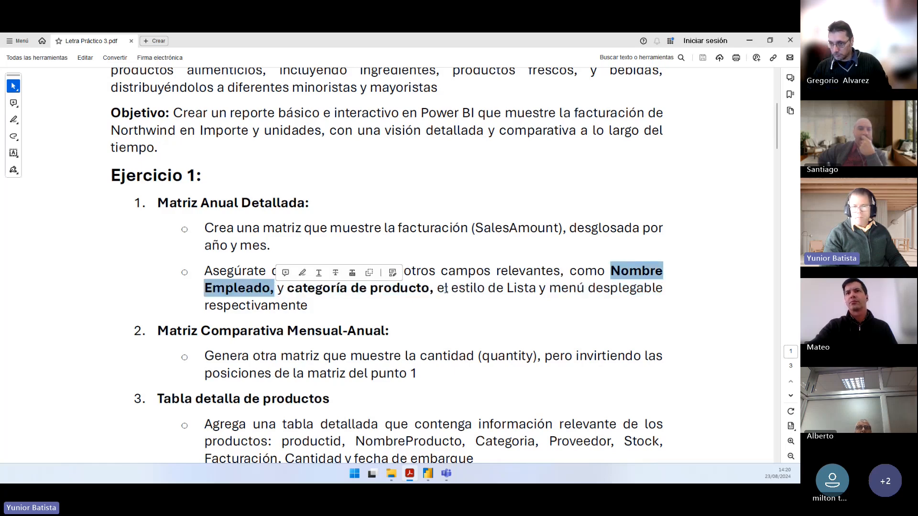
{"action": "left_click_drag", "start_coordinate": [438, 290], "coordinate": [536, 289]}
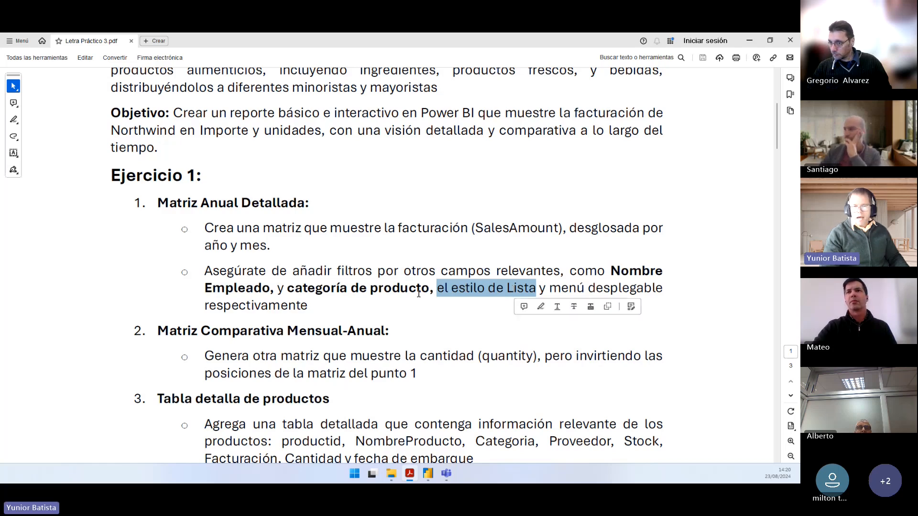
{"action": "left_click_drag", "start_coordinate": [295, 288], "coordinate": [413, 287]}
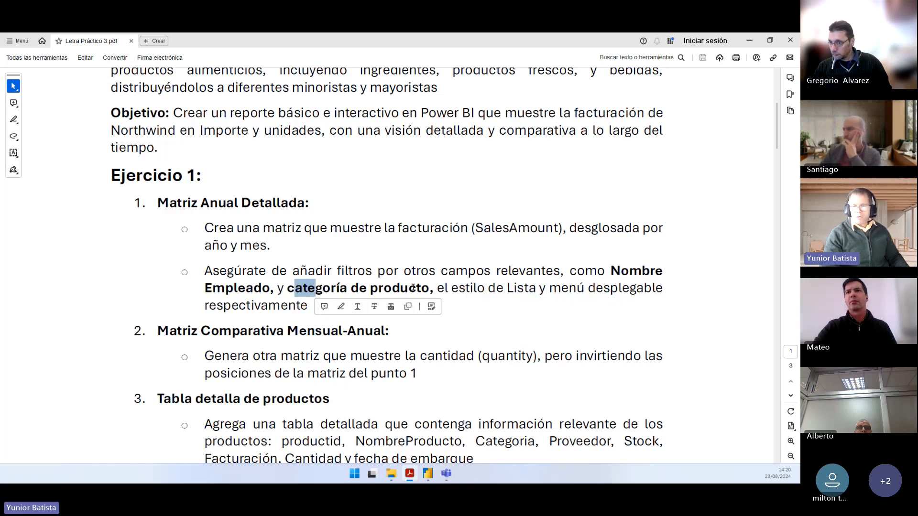
{"action": "left_click", "coordinate": [554, 292]}
{"action": "left_click_drag", "start_coordinate": [555, 293], "coordinate": [663, 289]}
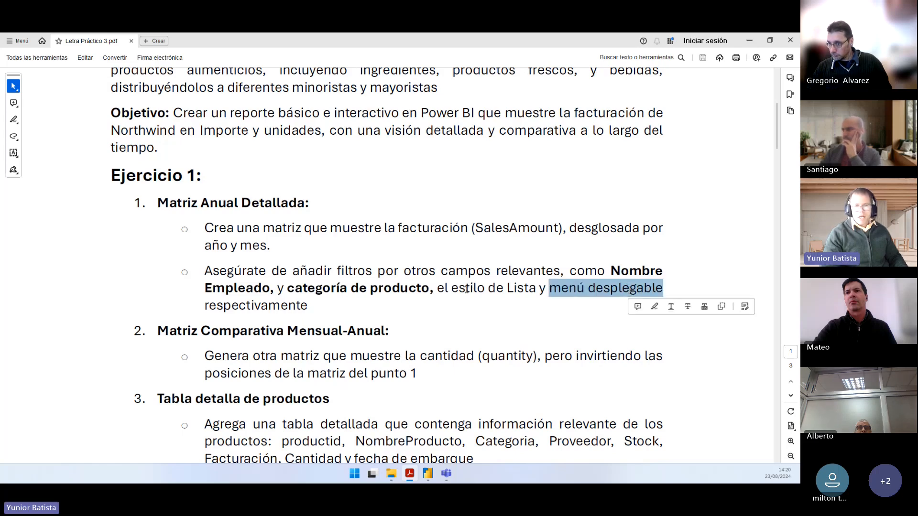
Step: Return to Power BI and move the Ventas por año y mes matrix slightly up the page
{"action": "key", "text": "alt+Tab"}
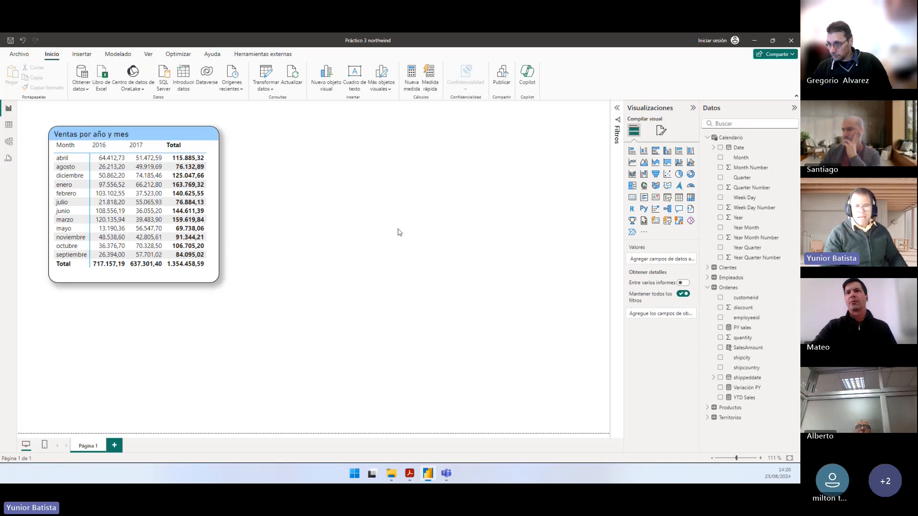
{"action": "left_click", "coordinate": [214, 215]}
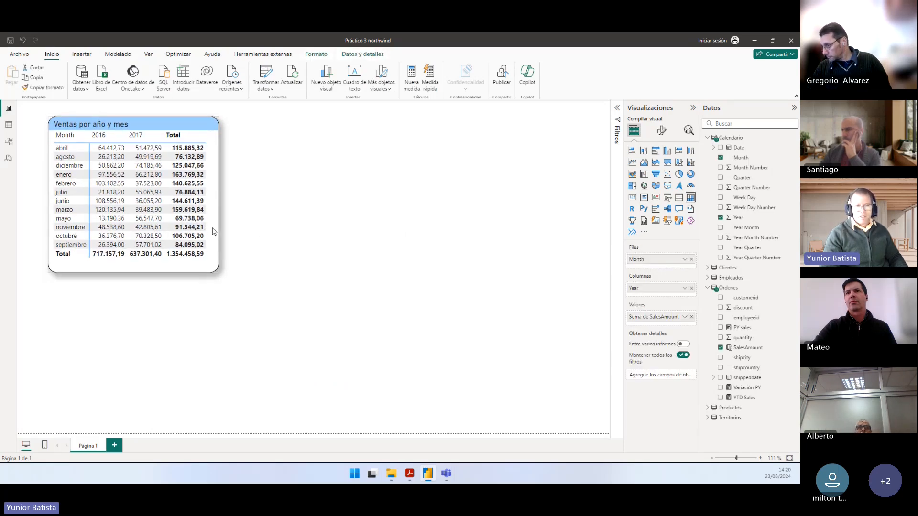
Step: Add a slicer beside the Ventas por año y mes matrix and fill it with the Nombre Empleado field from Empleados
{"action": "left_click", "coordinate": [323, 204]}
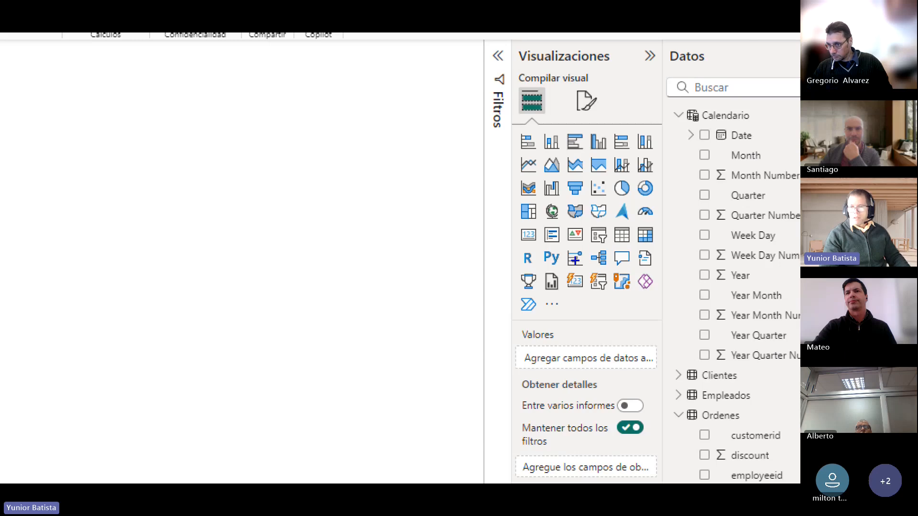
{"action": "left_click", "coordinate": [598, 235]}
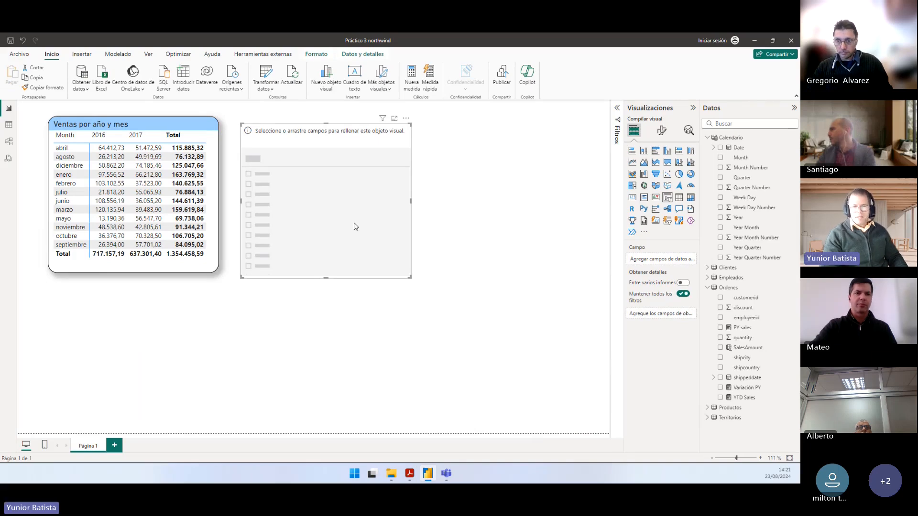
{"action": "key", "text": "alt+Tab"}
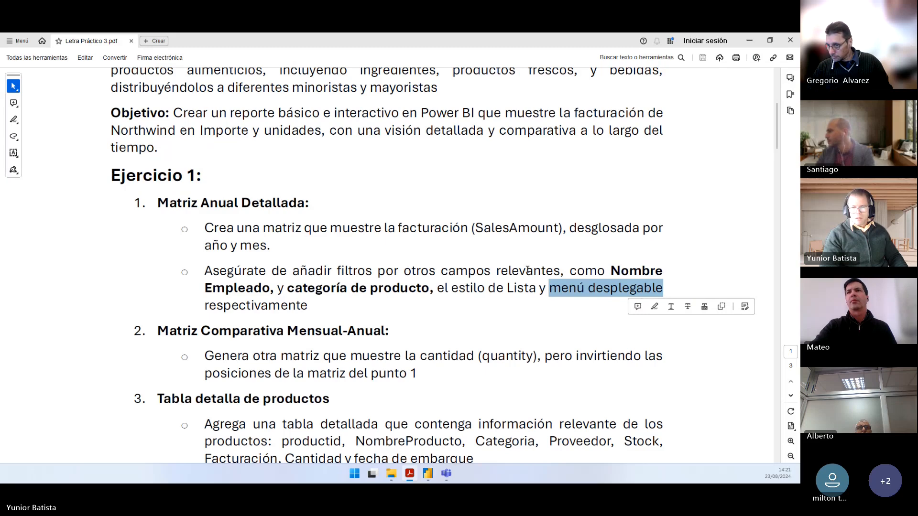
{"action": "key", "text": "alt+Tab"}
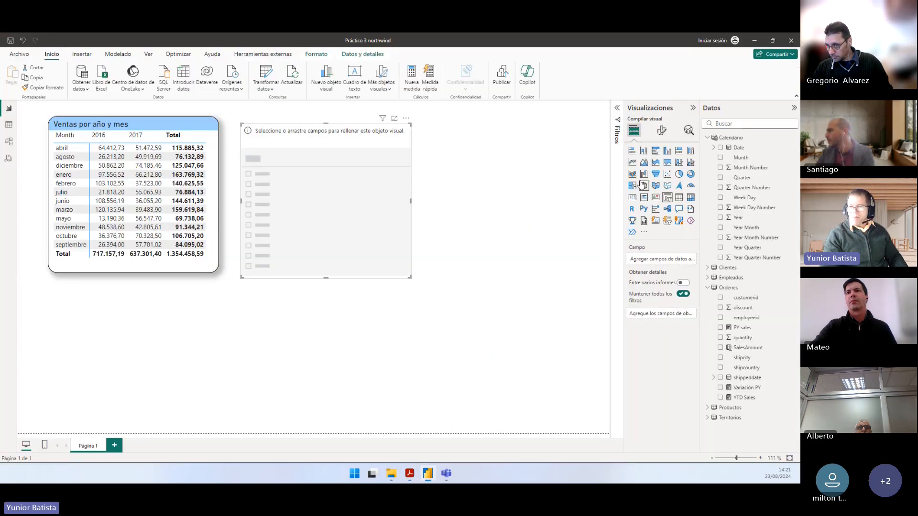
{"action": "left_click", "coordinate": [707, 137]}
{"action": "left_click", "coordinate": [707, 167]}
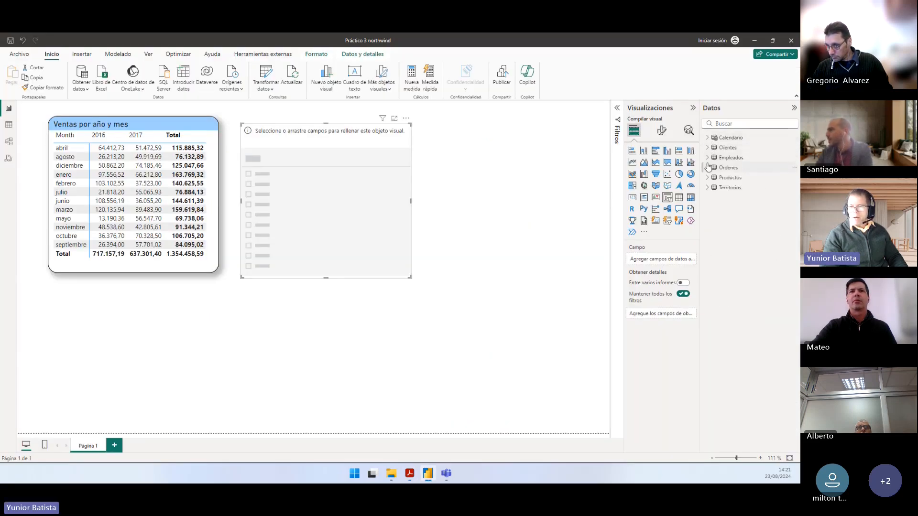
{"action": "left_click", "coordinate": [708, 157]}
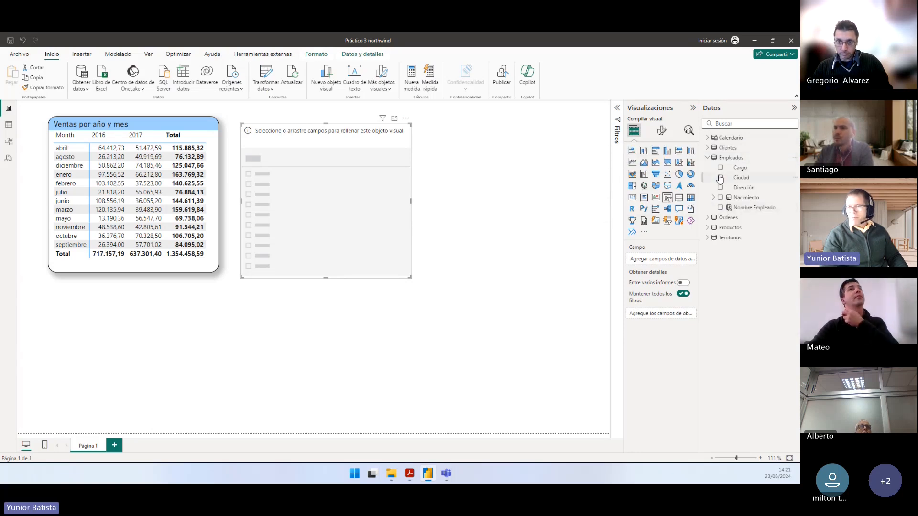
{"action": "left_click", "coordinate": [721, 207]}
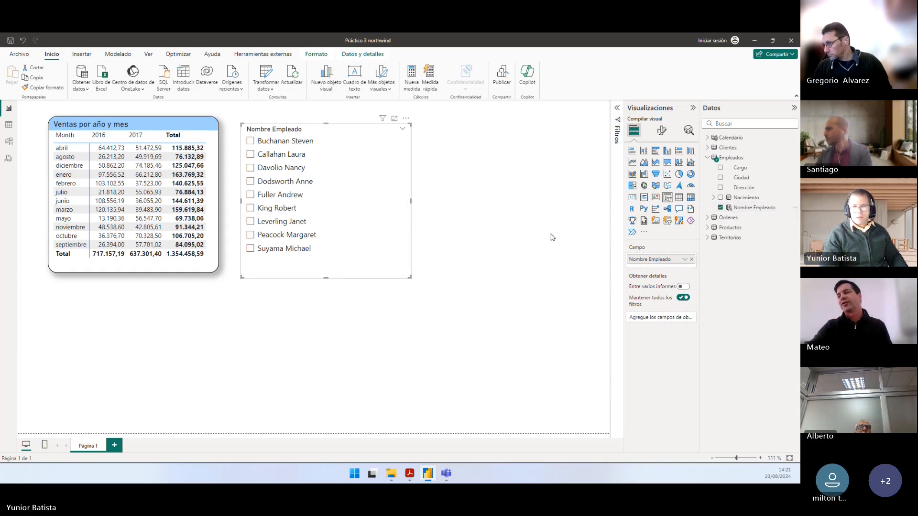
Step: Give the Nombre Empleado slicer a shadow and a visual border with 20 px rounded corners
{"action": "left_click", "coordinate": [662, 133]}
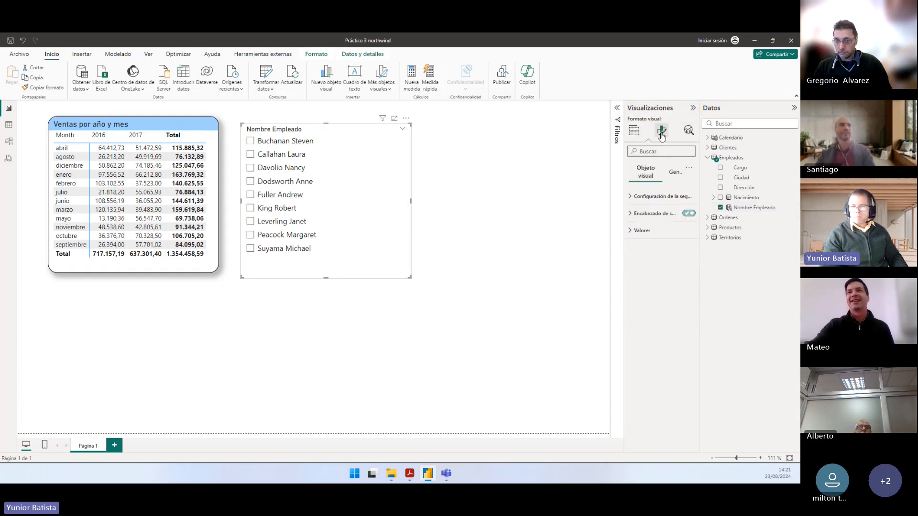
{"action": "left_click", "coordinate": [674, 173]}
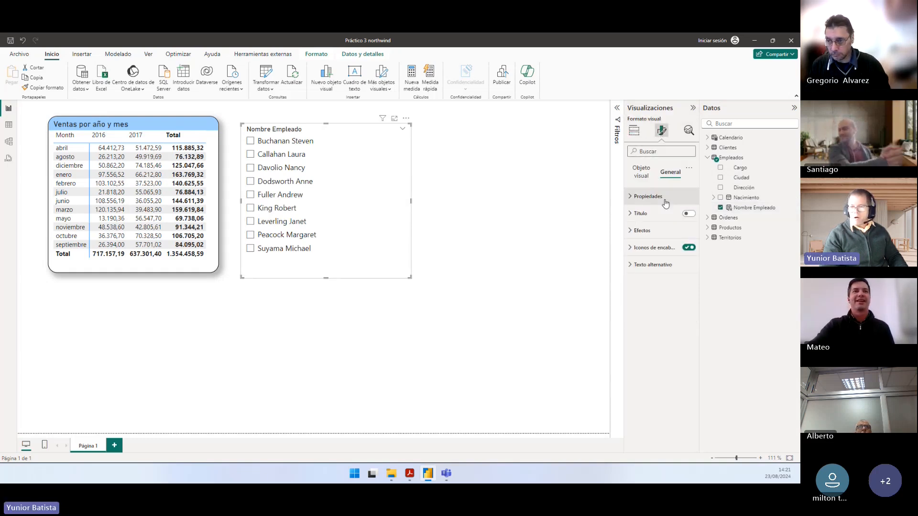
{"action": "left_click", "coordinate": [654, 233]}
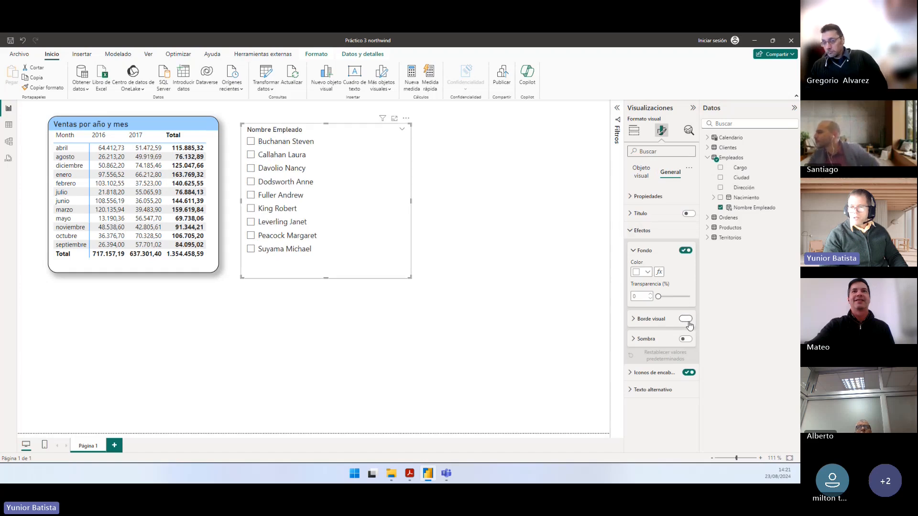
{"action": "left_click", "coordinate": [686, 338]}
{"action": "left_click", "coordinate": [650, 319]}
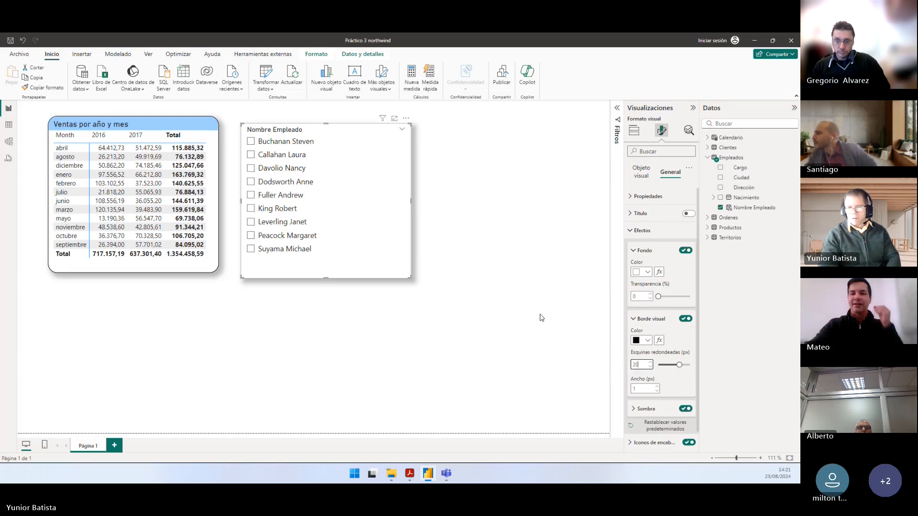
Step: Align the Nombre Empleado slicer with the matrix and narrow it to fit the names, then deselect it
{"action": "left_click_drag", "start_coordinate": [387, 244], "coordinate": [383, 239]}
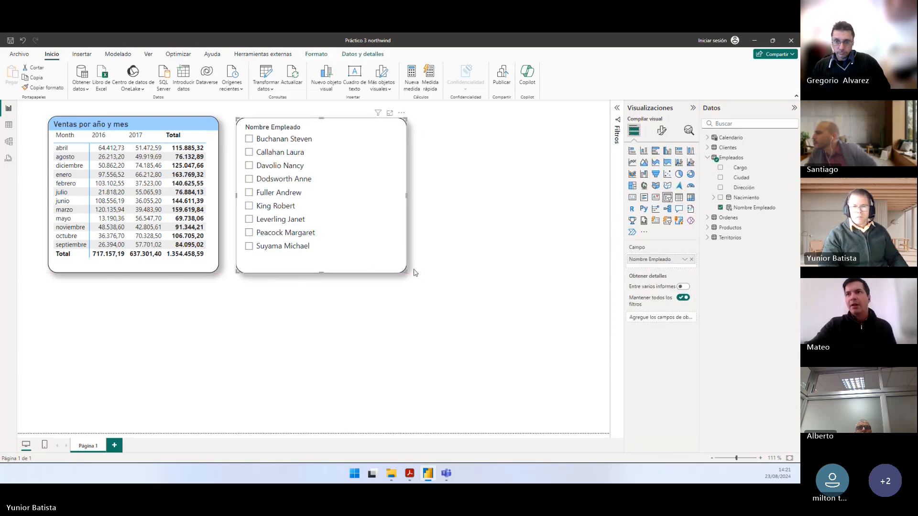
{"action": "left_click_drag", "start_coordinate": [407, 272], "coordinate": [332, 266]}
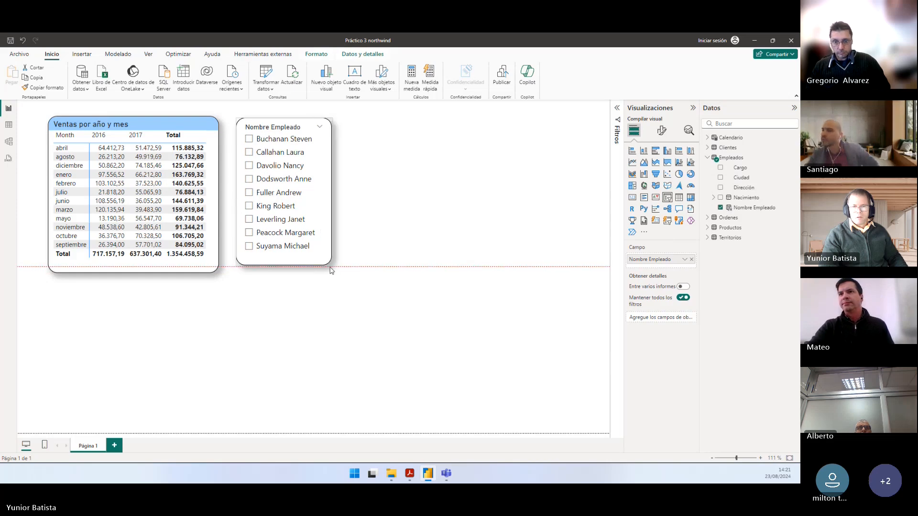
{"action": "left_click", "coordinate": [399, 287]}
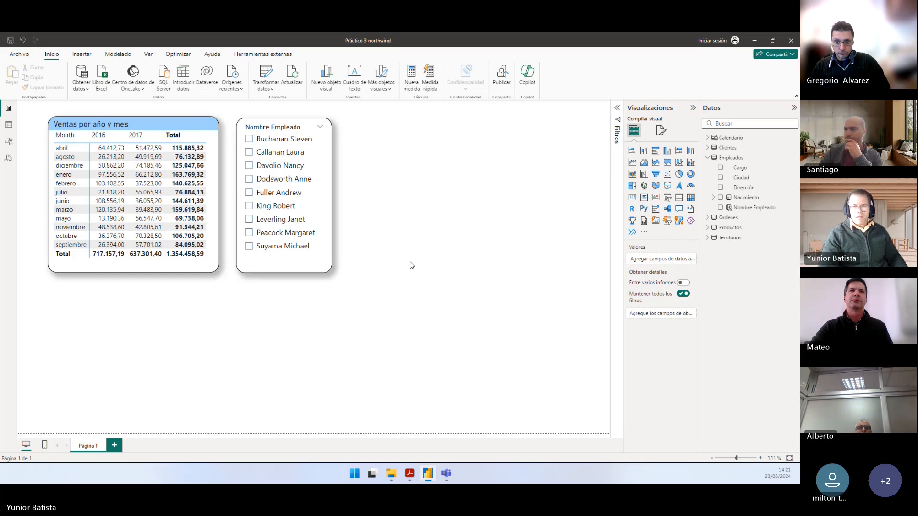
Step: Compare the filter styles required in the exercise PDF with the style options of the Nombre Empleado slicer in Power BI
{"action": "key", "text": "alt+Tab"}
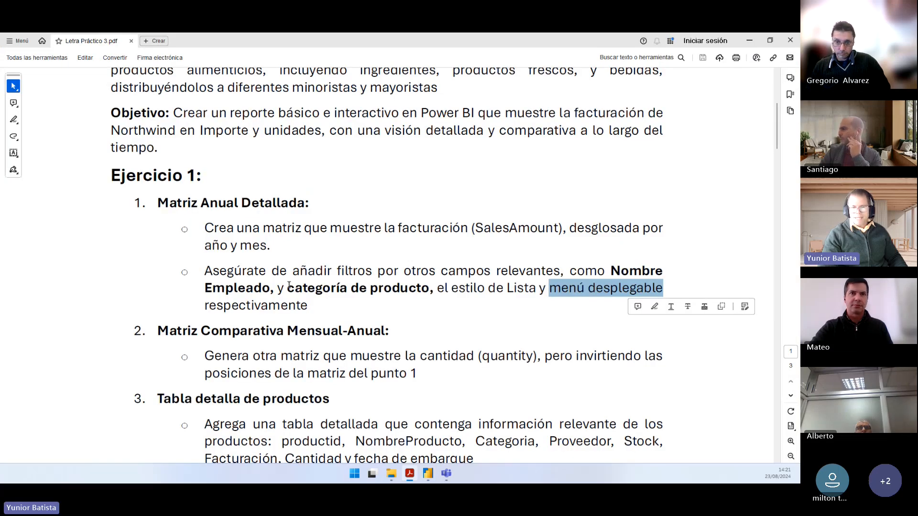
{"action": "left_click_drag", "start_coordinate": [287, 288], "coordinate": [429, 288]}
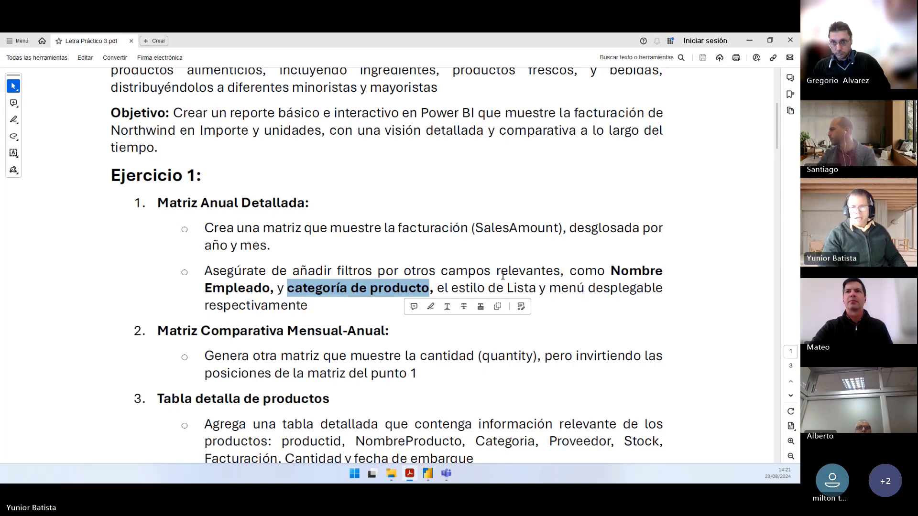
{"action": "left_click_drag", "start_coordinate": [600, 271], "coordinate": [337, 291]}
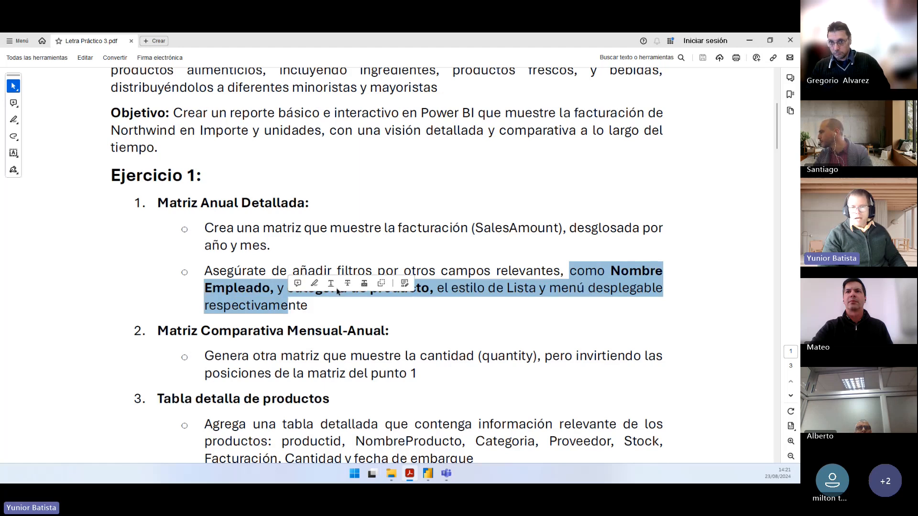
{"action": "left_click", "coordinate": [444, 288]}
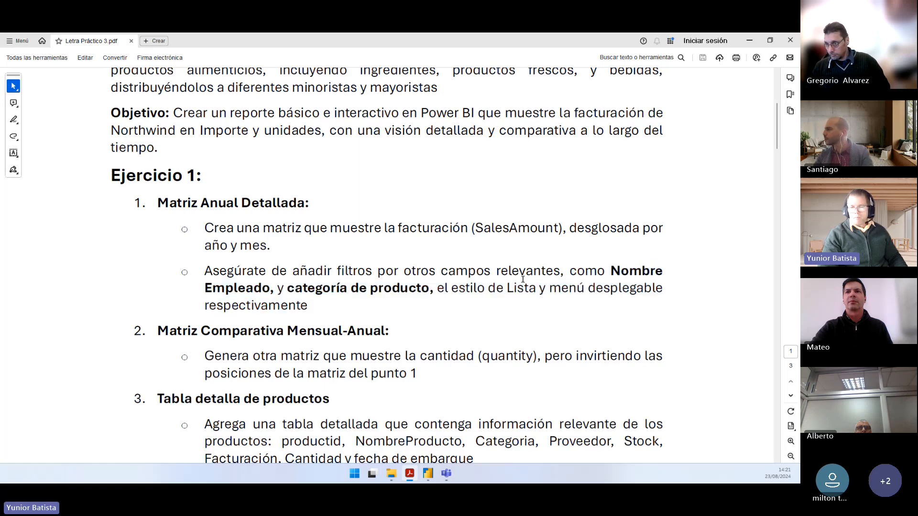
{"action": "key", "text": "alt+Tab"}
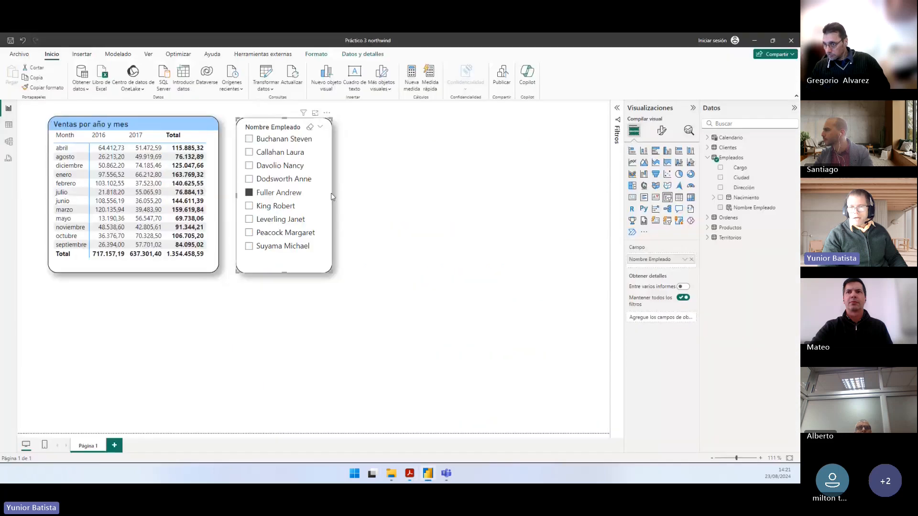
{"action": "left_click", "coordinate": [277, 192]}
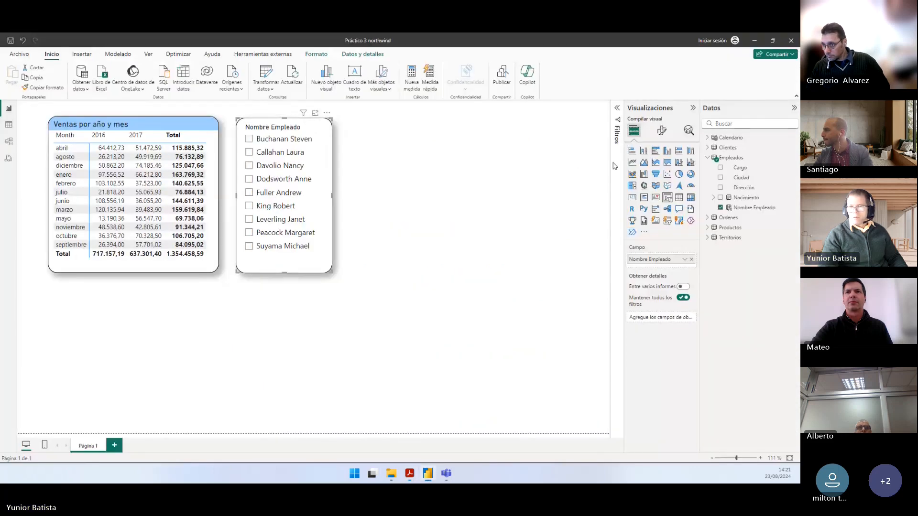
{"action": "left_click", "coordinate": [663, 132]}
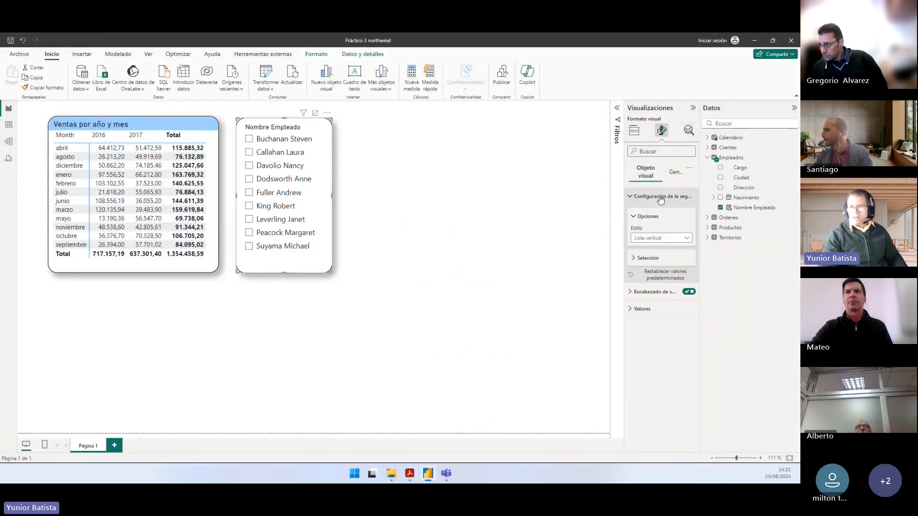
{"action": "left_click", "coordinate": [662, 238]}
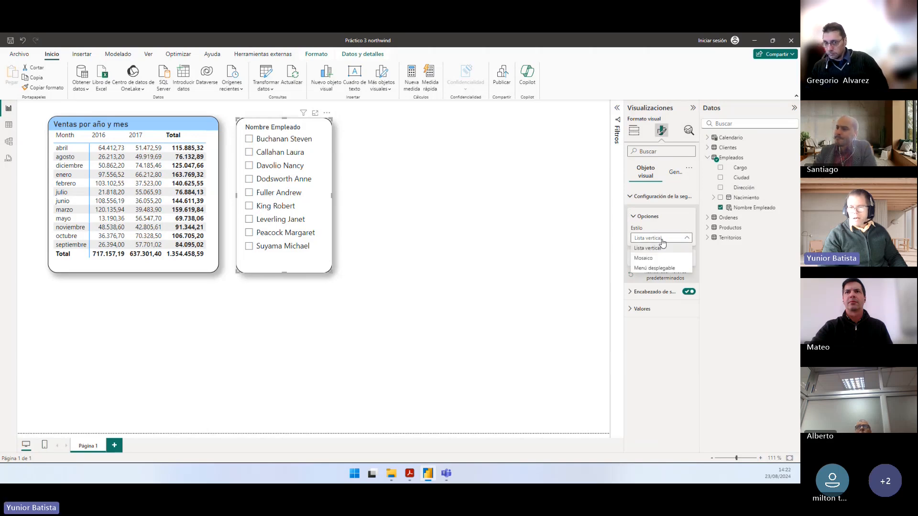
{"action": "key", "text": "alt+Tab"}
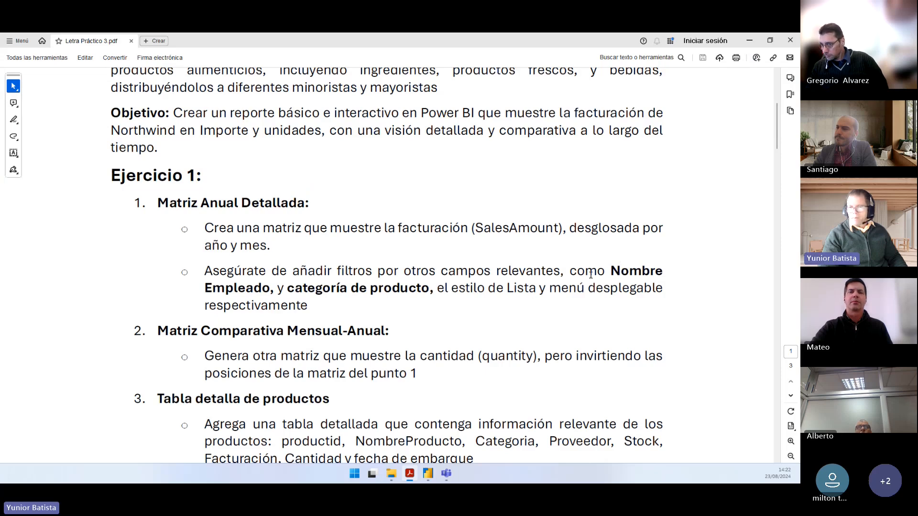
{"action": "key", "text": "alt+Tab"}
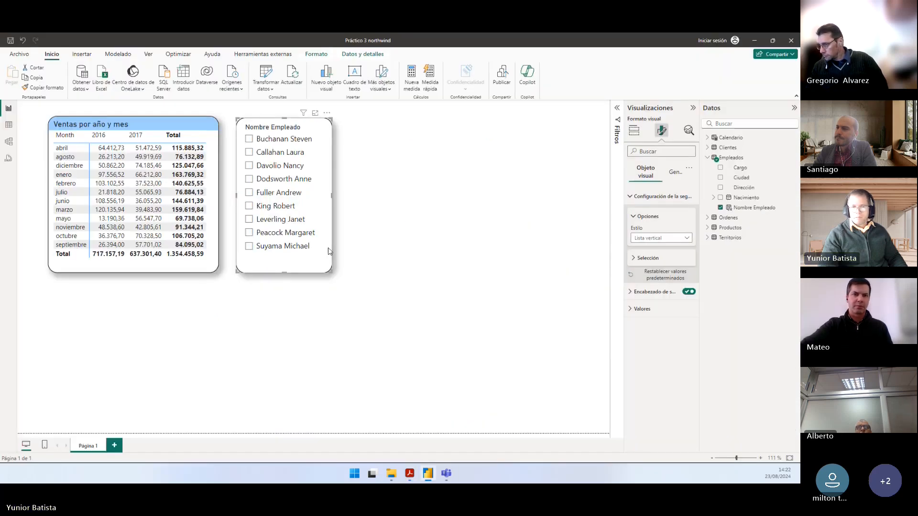
Step: Nudge the Nombre Empleado slicer slightly closer to the matrix and deselect it
{"action": "key", "text": "Left"}
{"action": "key", "text": "Left"}
{"action": "key", "text": "Left"}
{"action": "key", "text": "Left"}
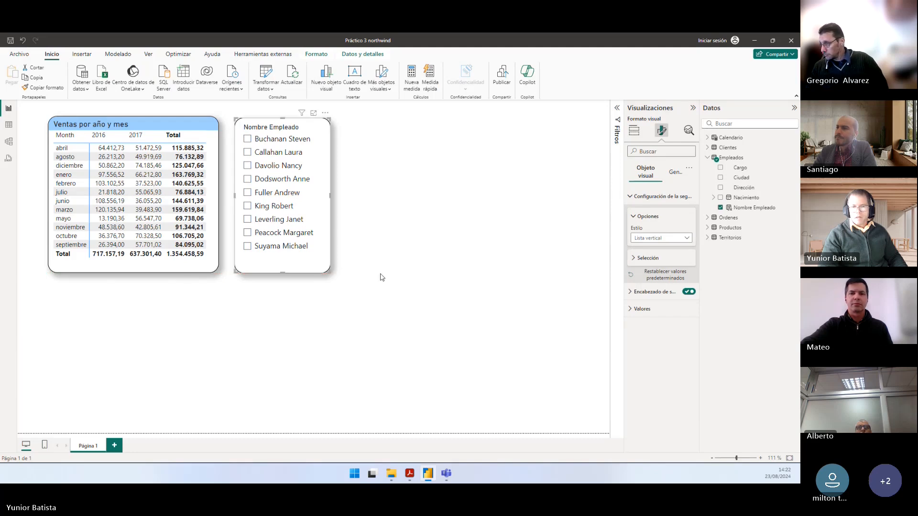
{"action": "left_click", "coordinate": [450, 226]}
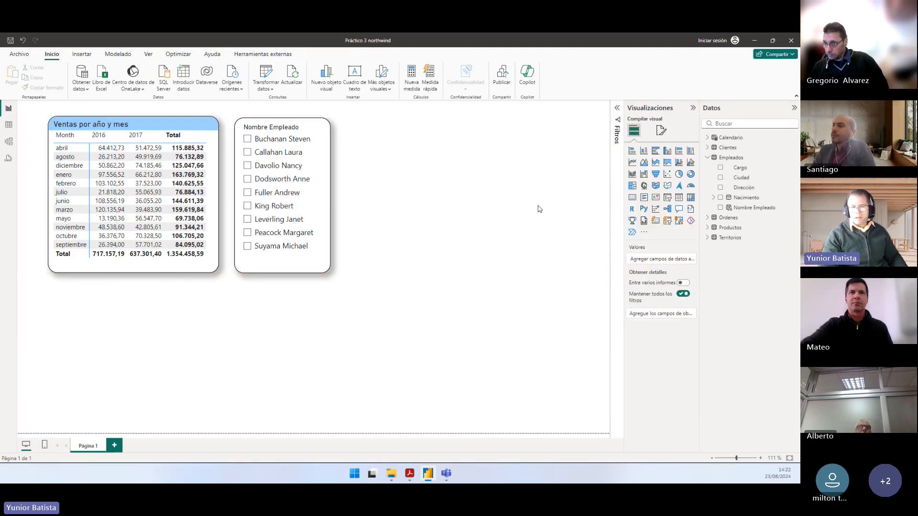
Step: Insert a second, empty slicer beside the Nombre Empleado slicer and narrow it to about the same size
{"action": "left_click_drag", "start_coordinate": [288, 293], "coordinate": [432, 289]}
{"action": "key", "text": "alt+Tab"}
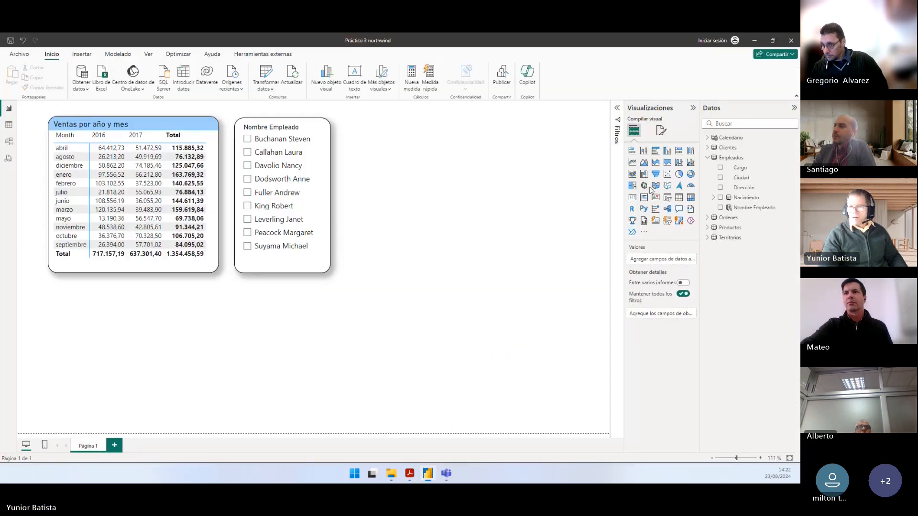
{"action": "left_click", "coordinate": [668, 198]}
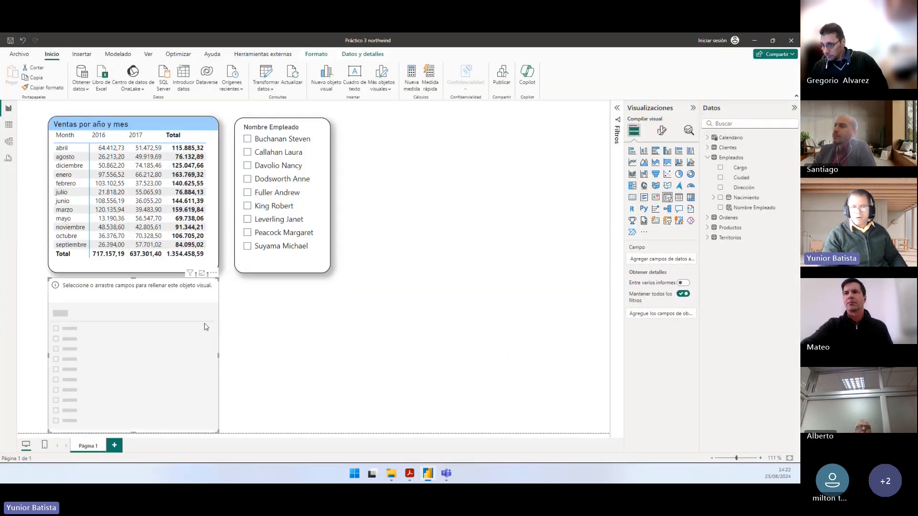
{"action": "left_click_drag", "start_coordinate": [192, 321], "coordinate": [488, 175]}
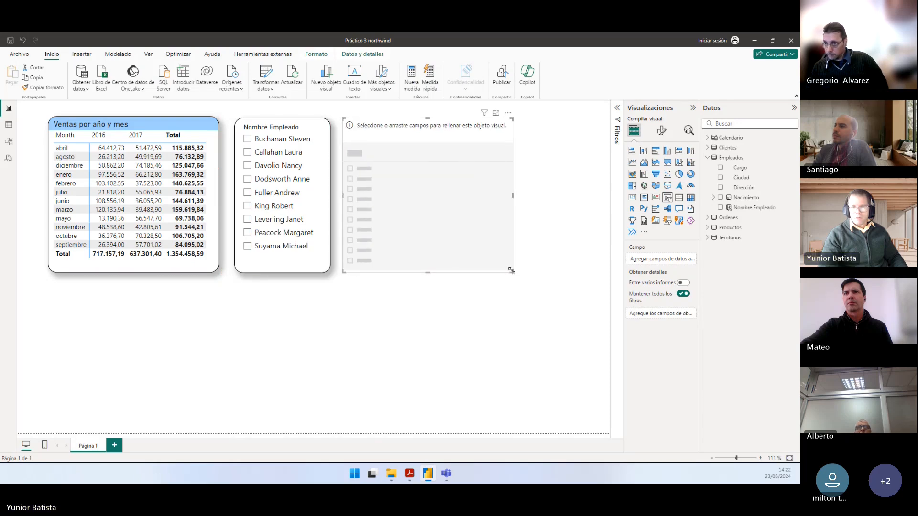
{"action": "left_click_drag", "start_coordinate": [511, 271], "coordinate": [436, 274]}
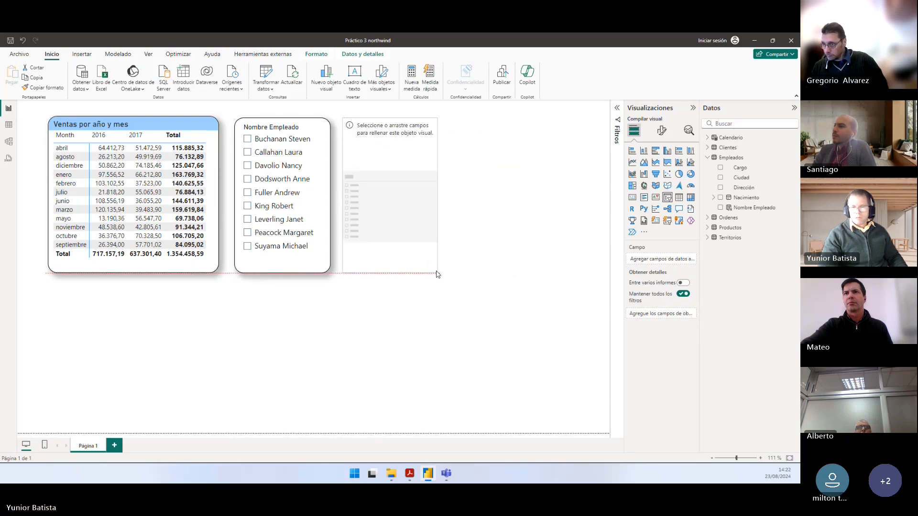
{"action": "left_click", "coordinate": [503, 248]}
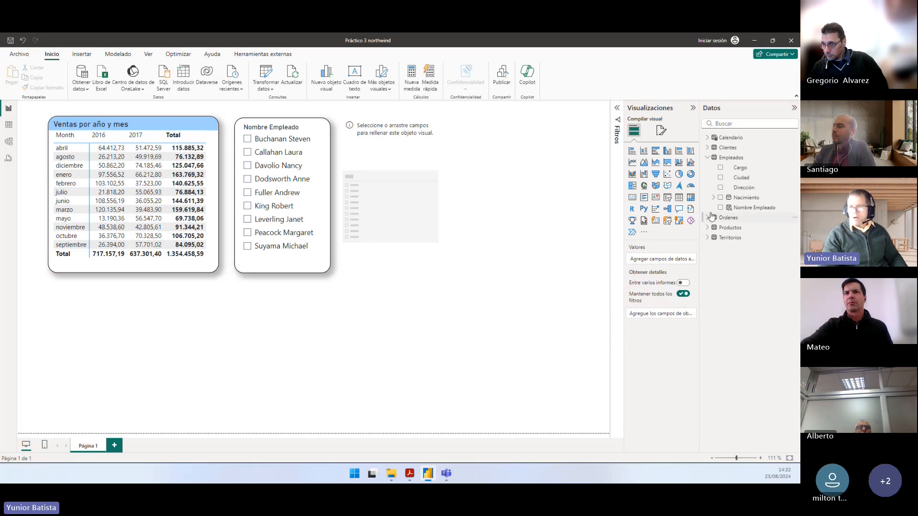
Step: Fill the empty slicer with the Proveedor field from Productos, discarding the Categoria table added outside it by mistake
{"action": "left_click", "coordinate": [707, 159]}
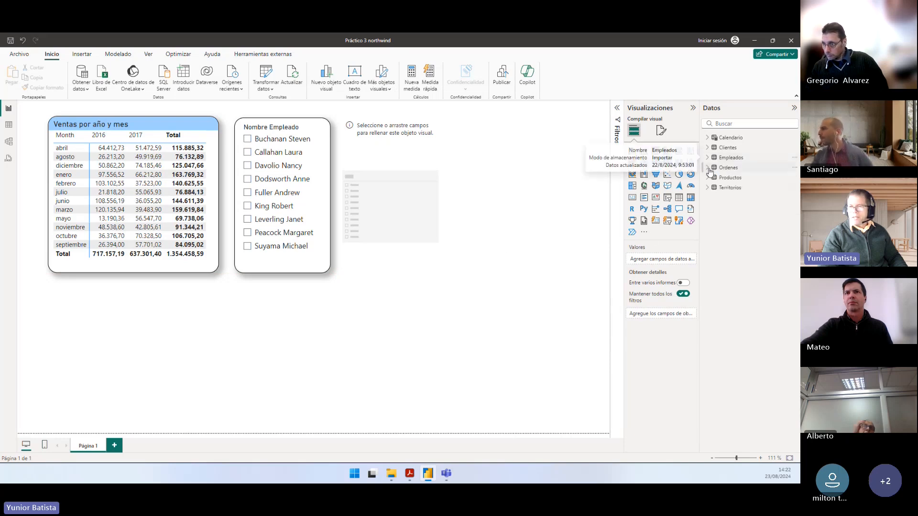
{"action": "left_click", "coordinate": [710, 179]}
{"action": "left_click", "coordinate": [720, 188]}
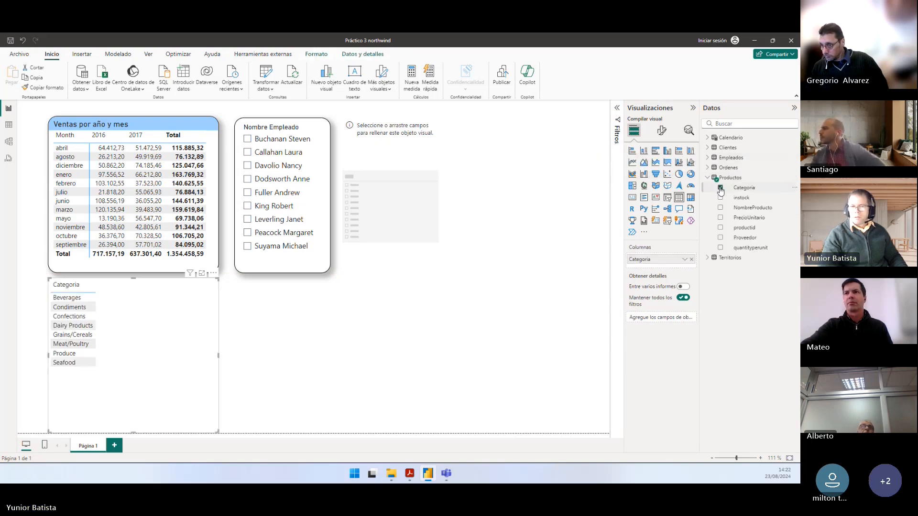
{"action": "key", "text": "Delete"}
{"action": "left_click", "coordinate": [397, 265]}
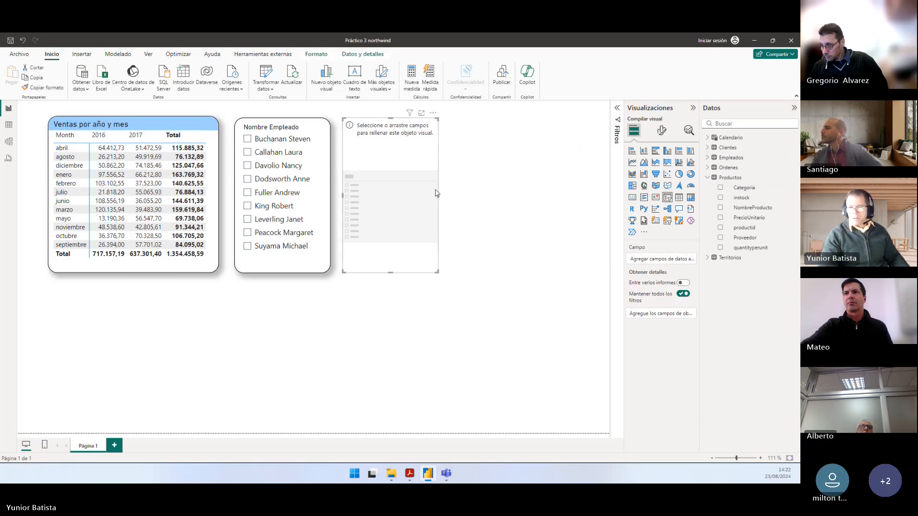
{"action": "left_click", "coordinate": [721, 238]}
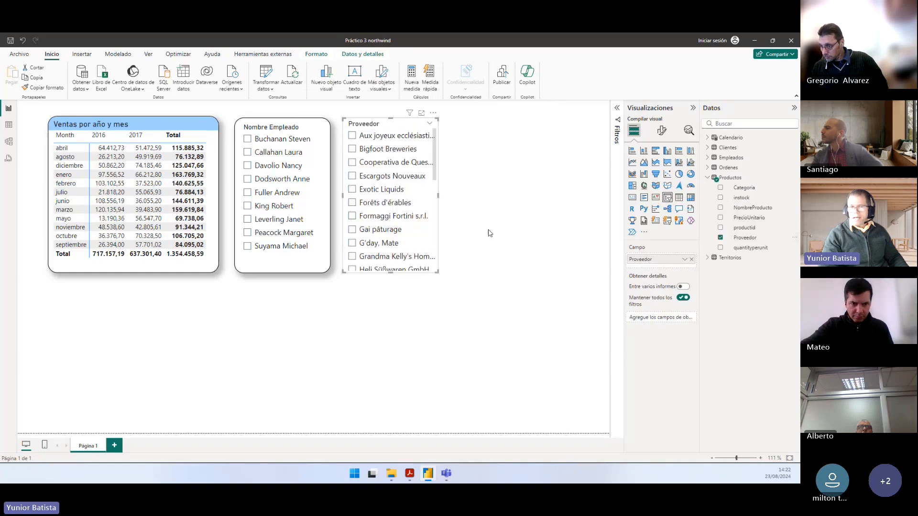
Step: Change the Proveedor slicer's style to Menú desplegable and resize it to a short, slightly wider box
{"action": "left_click", "coordinate": [666, 137]}
{"action": "left_click", "coordinate": [662, 198]}
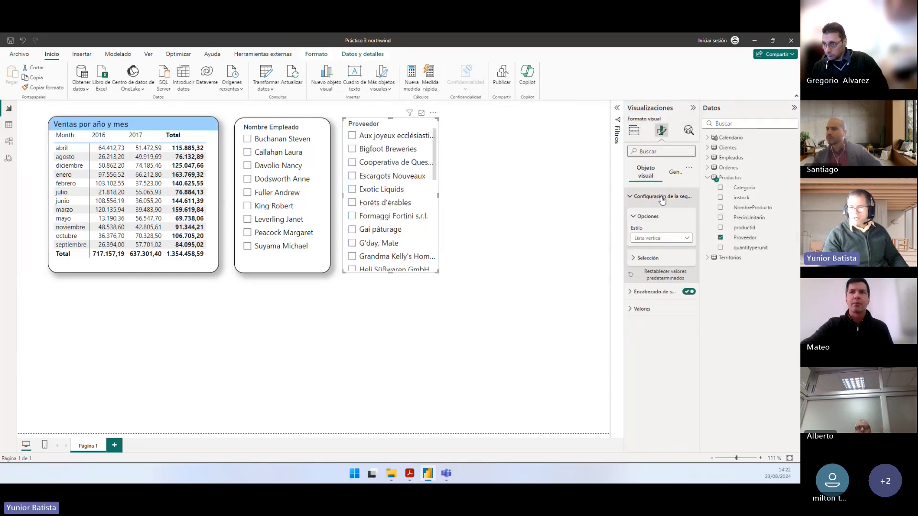
{"action": "left_click", "coordinate": [642, 242]}
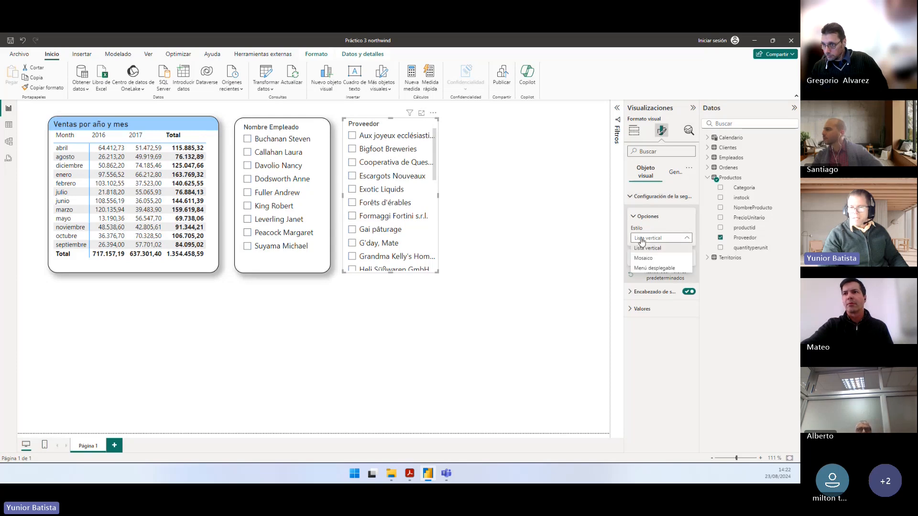
{"action": "left_click", "coordinate": [644, 267]}
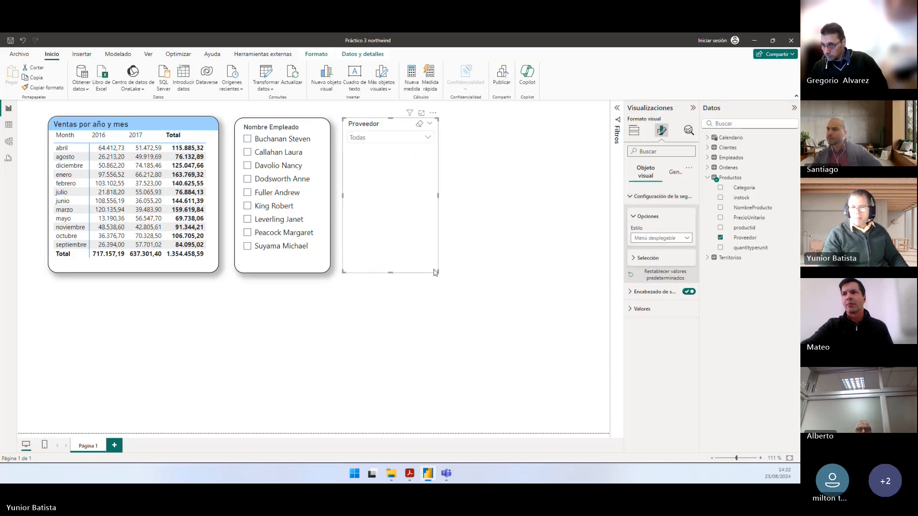
{"action": "left_click_drag", "start_coordinate": [437, 271], "coordinate": [456, 158]}
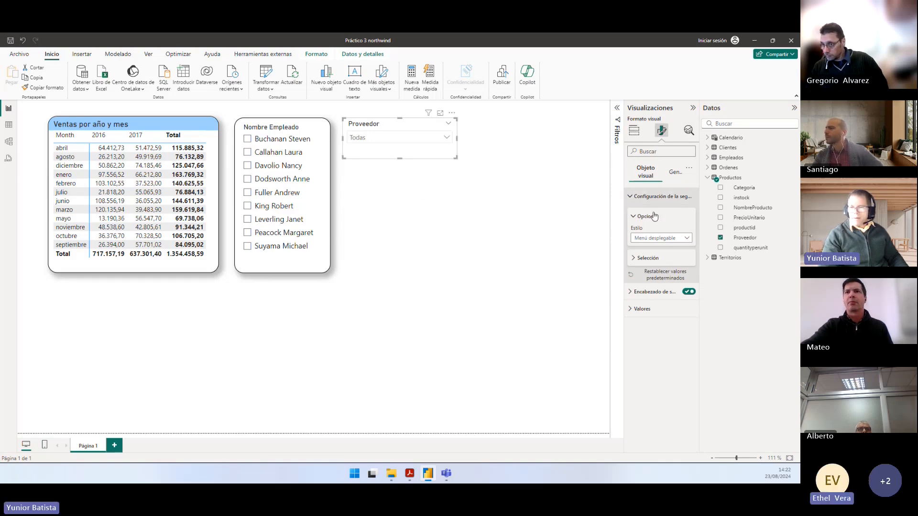
Step: Enable the visual border and shadow effects on the Proveedor slicer and try to round its corners
{"action": "left_click", "coordinate": [670, 172]}
{"action": "left_click", "coordinate": [641, 231]}
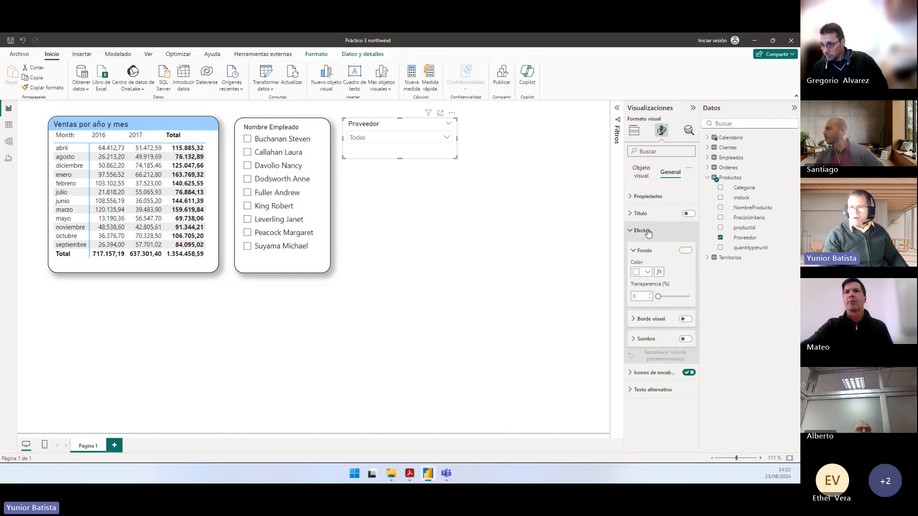
{"action": "left_click", "coordinate": [685, 319]}
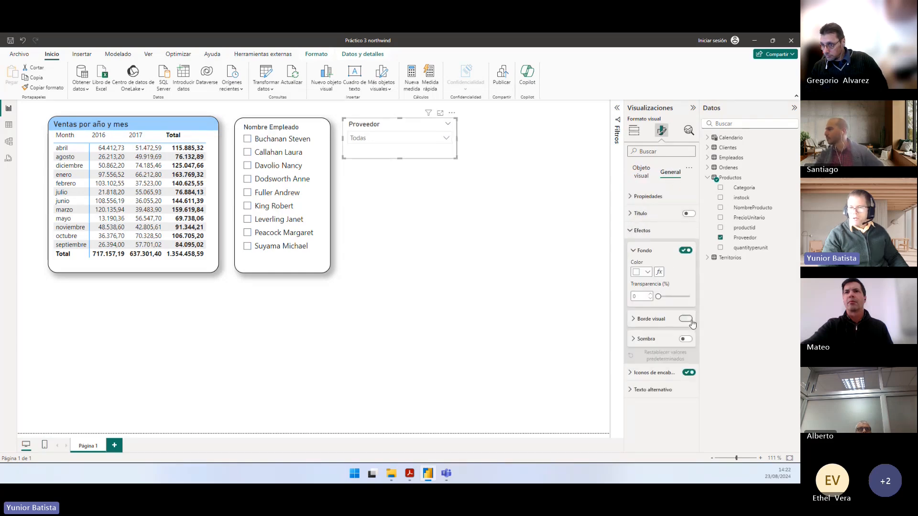
{"action": "left_click", "coordinate": [655, 340]}
{"action": "left_click", "coordinate": [655, 325]}
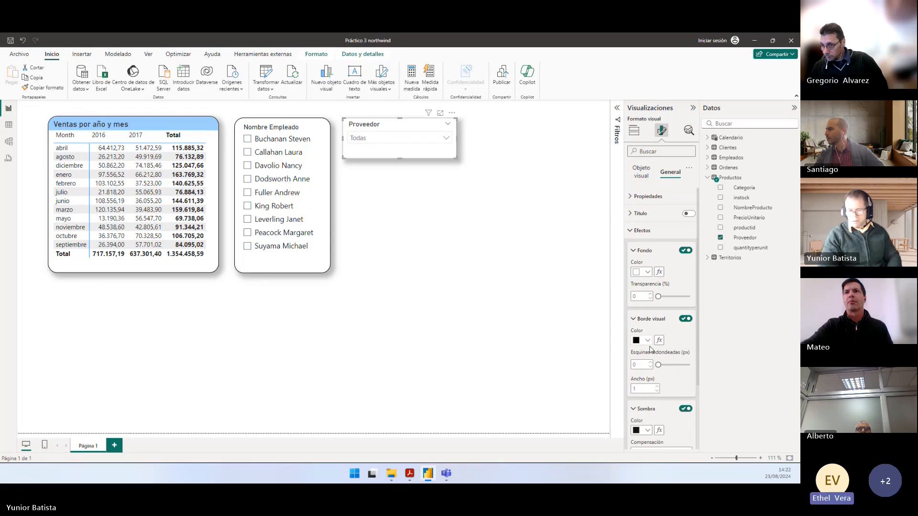
{"action": "left_click", "coordinate": [637, 365]}
{"action": "type", "text": "3"}
{"action": "left_click", "coordinate": [445, 312]}
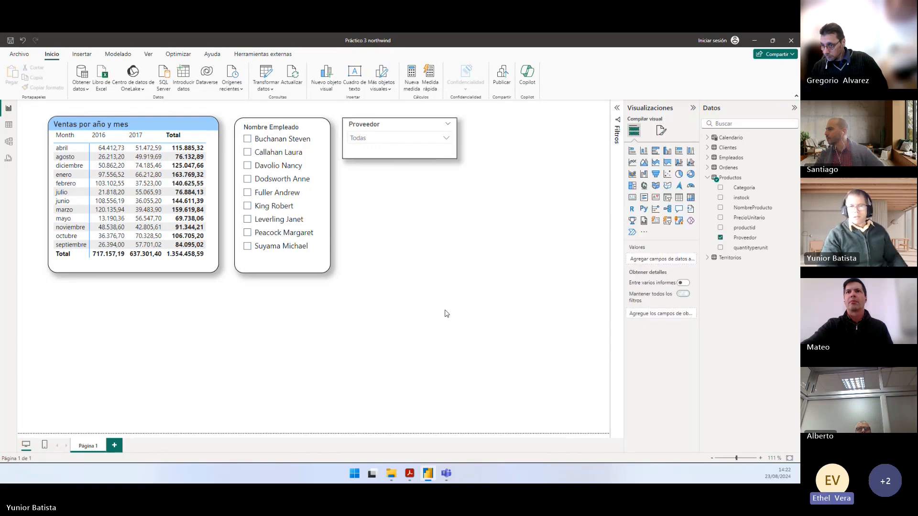
Step: Replace the Proveedor field in the dropdown slicer with the Categoria field from Productos
{"action": "left_click", "coordinate": [437, 123]}
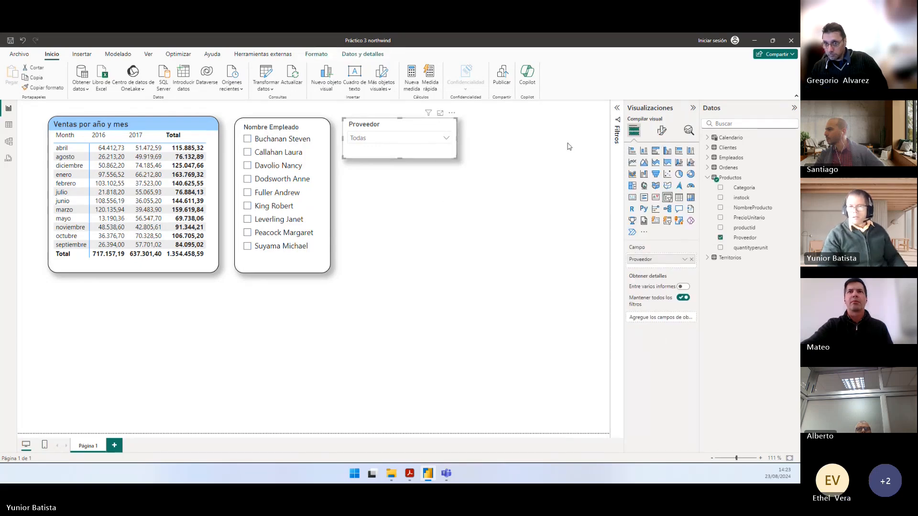
{"action": "left_click", "coordinate": [721, 237]}
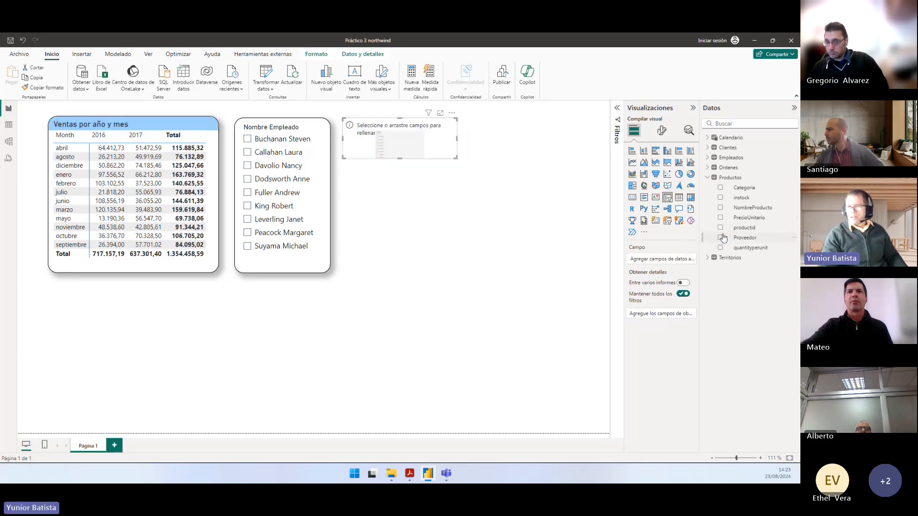
{"action": "left_click", "coordinate": [720, 188]}
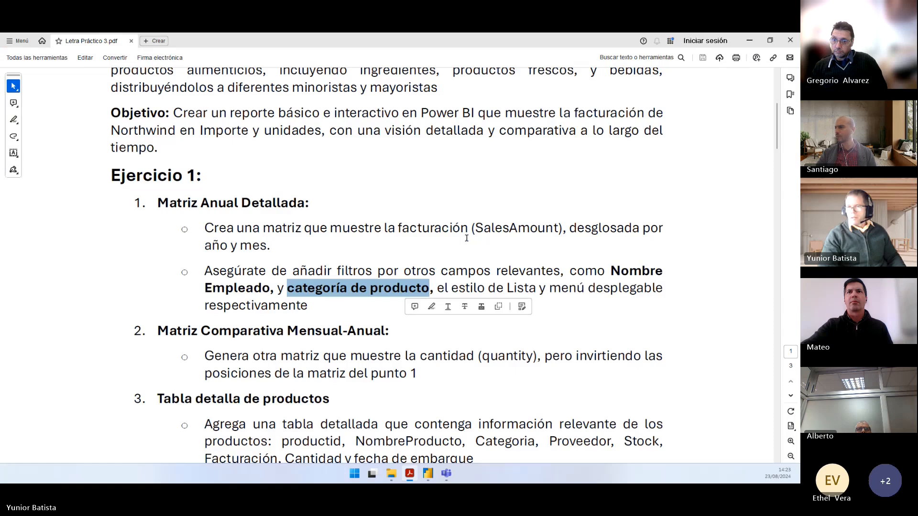
Step: Round the corners of the Categoria slicer's border to 20 px and deselect it
{"action": "left_click", "coordinate": [662, 130]}
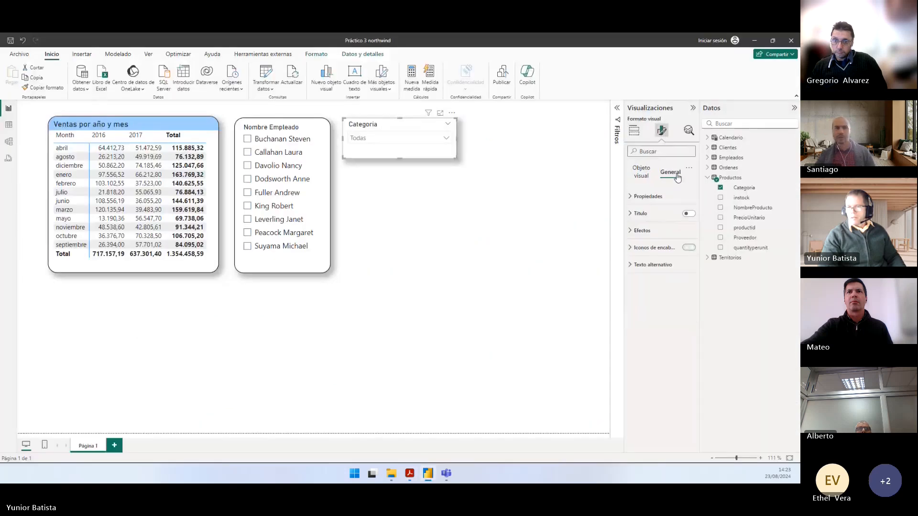
{"action": "left_click", "coordinate": [641, 231]}
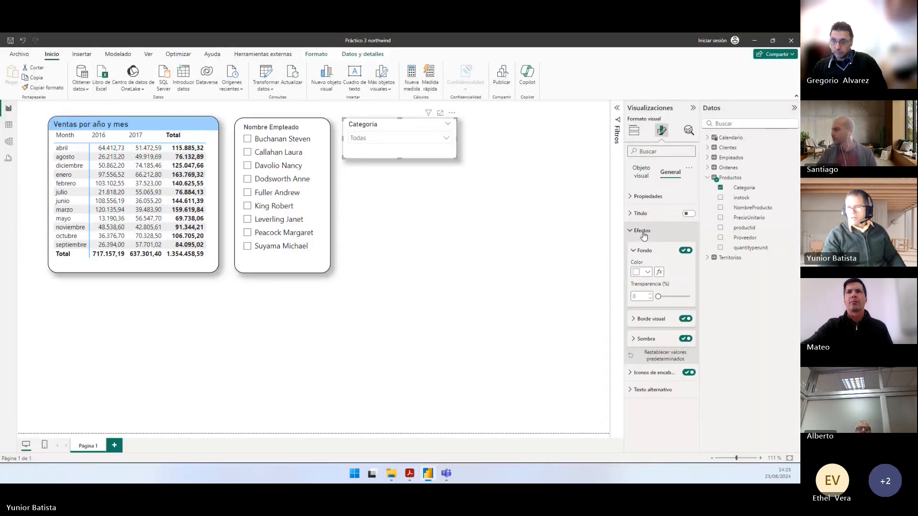
{"action": "left_click", "coordinate": [647, 319]}
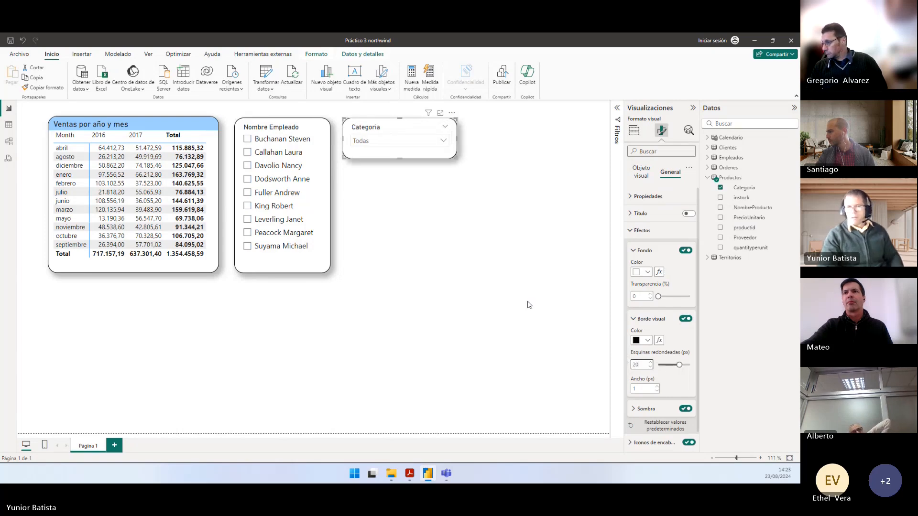
{"action": "left_click", "coordinate": [455, 225]}
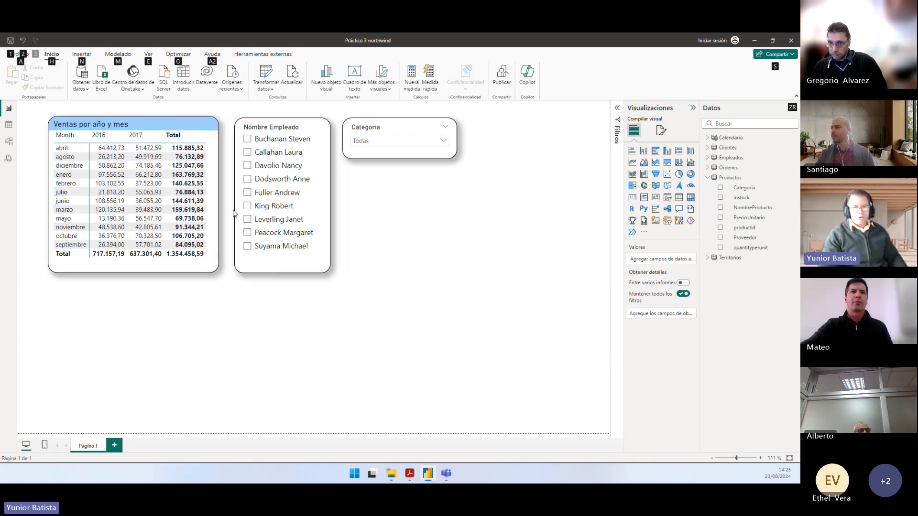
Step: Check the filter requirements for the matrix in the exercise PDF and return to the Power BI report
{"action": "key", "text": "alt"}
{"action": "key", "text": "Escape"}
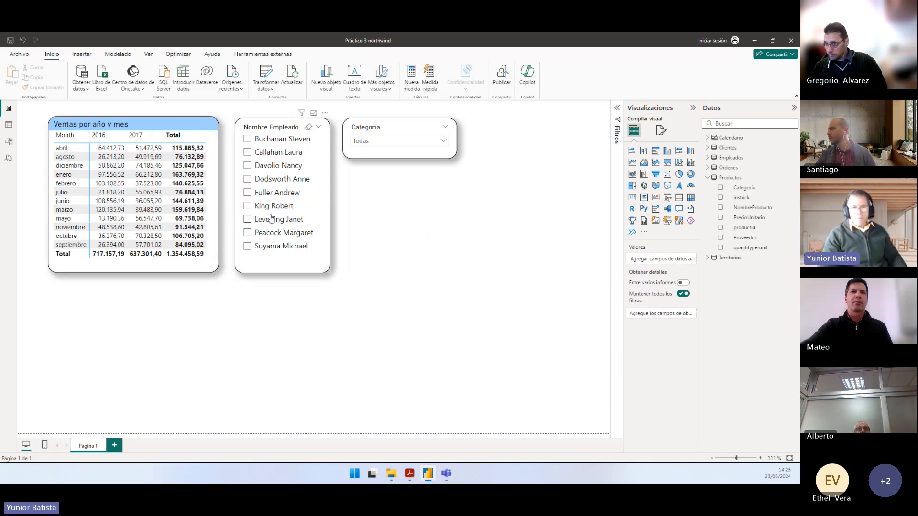
{"action": "key", "text": "alt+Tab"}
{"action": "left_click", "coordinate": [306, 289]}
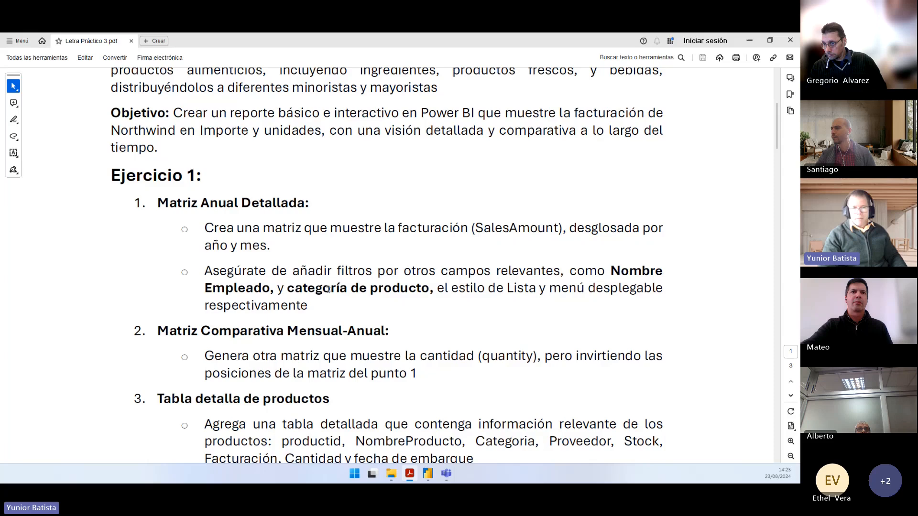
{"action": "key", "text": "alt+Tab"}
Step: Test both slicers by filtering the matrix to the third employee and the Condiments category, and clear the category selection
{"action": "left_click", "coordinate": [247, 165]}
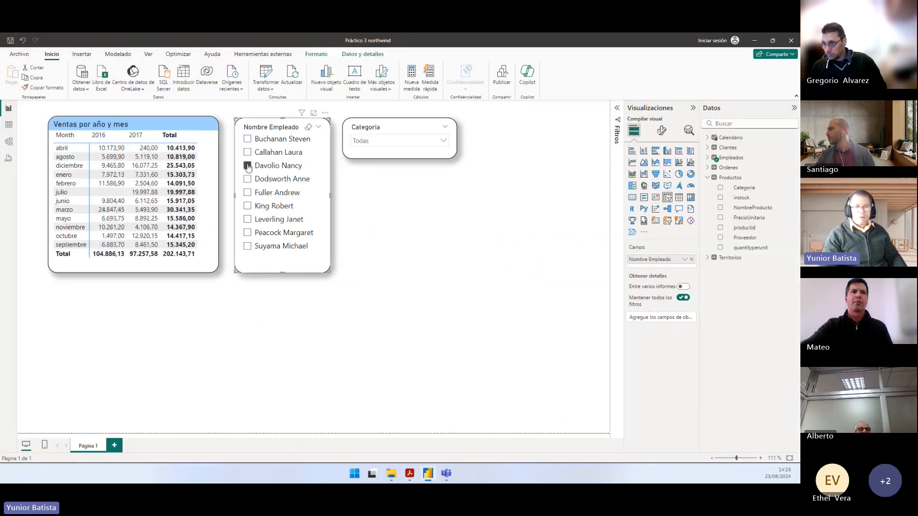
{"action": "left_click", "coordinate": [354, 145]}
{"action": "left_click", "coordinate": [358, 168]}
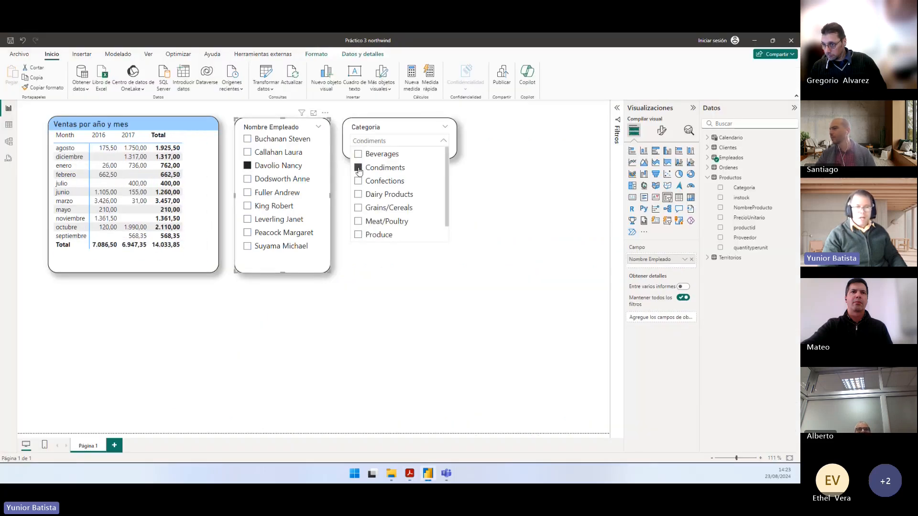
{"action": "left_click", "coordinate": [358, 168]}
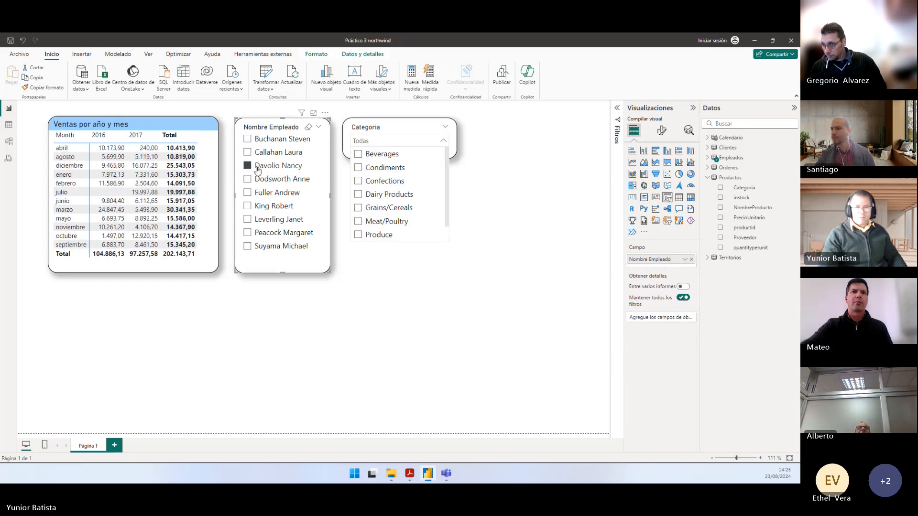
Step: Filter the matrix to the fifth employee with Condiments, Confections, Dairy Products and Grains/Cereals selected together, and clear the category filter
{"action": "left_click", "coordinate": [247, 192]}
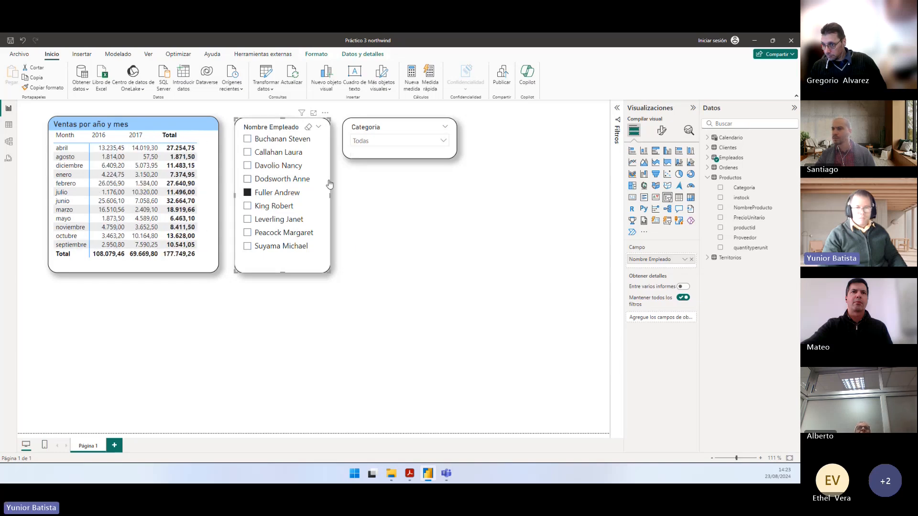
{"action": "left_click", "coordinate": [387, 140]}
{"action": "left_click", "coordinate": [358, 194]}
{"action": "left_click", "coordinate": [358, 208]}
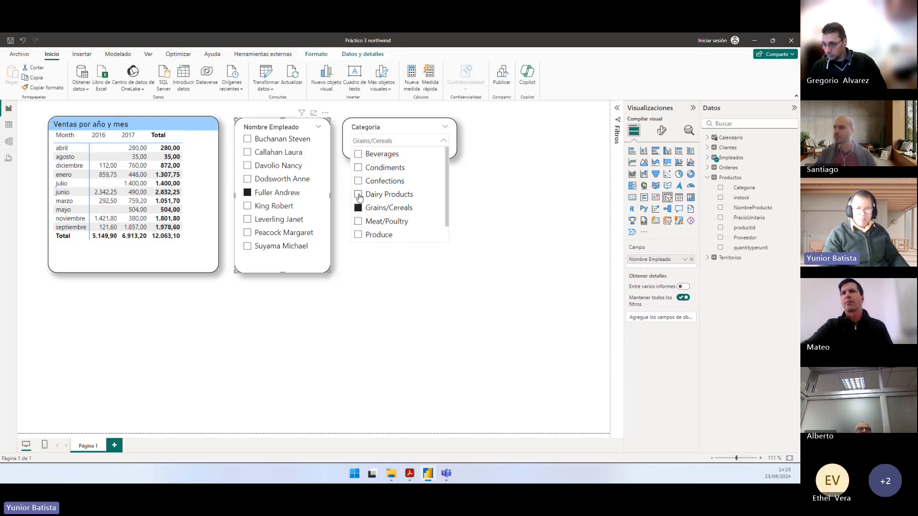
{"action": "left_click", "coordinate": [358, 194], "text": "ctrl"}
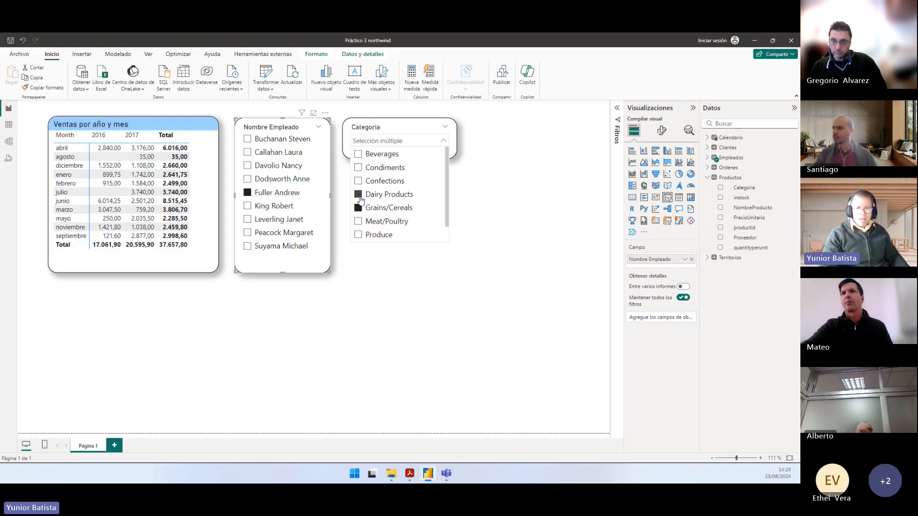
{"action": "left_click", "coordinate": [358, 167], "text": "ctrl"}
{"action": "left_click", "coordinate": [358, 181], "text": "ctrl"}
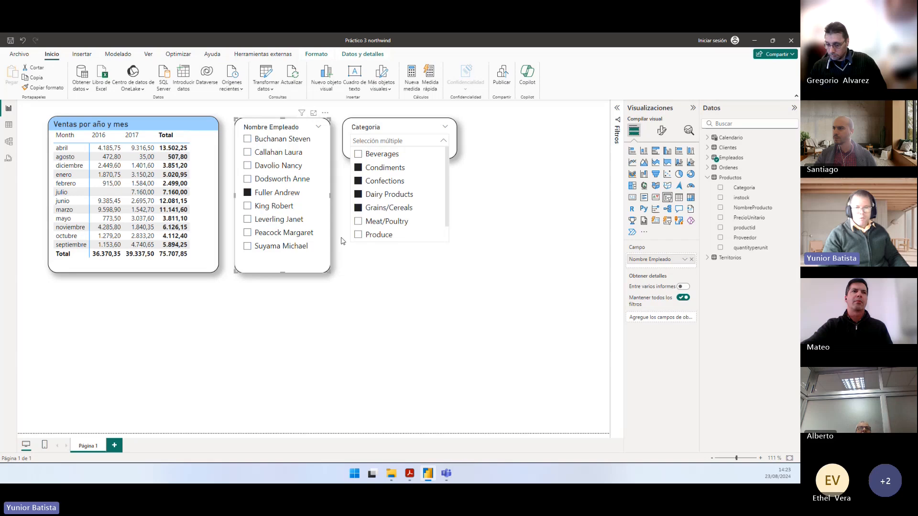
{"action": "left_click", "coordinate": [359, 168]}
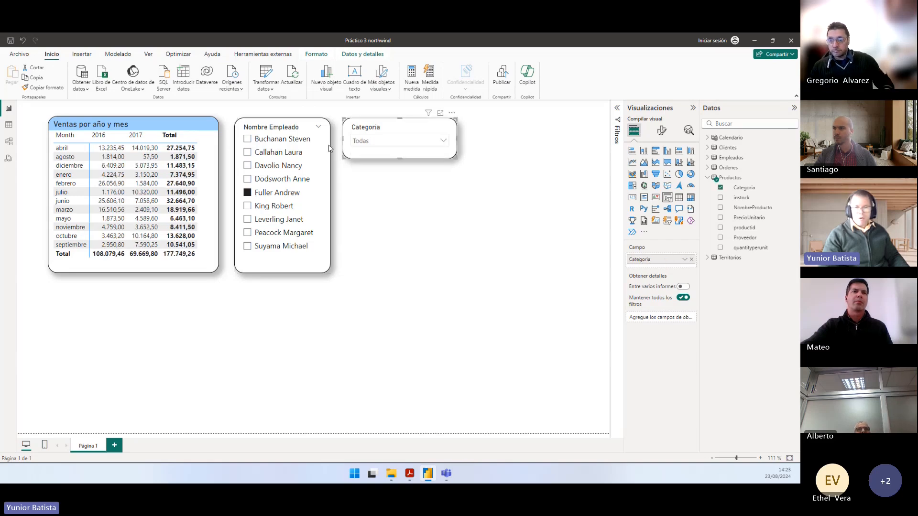
Step: Add the third and fourth employees to the current employee selection and clear the whole Nombre Empleado filter
{"action": "left_click", "coordinate": [247, 178], "text": "ctrl"}
{"action": "left_click", "coordinate": [248, 166], "text": "ctrl"}
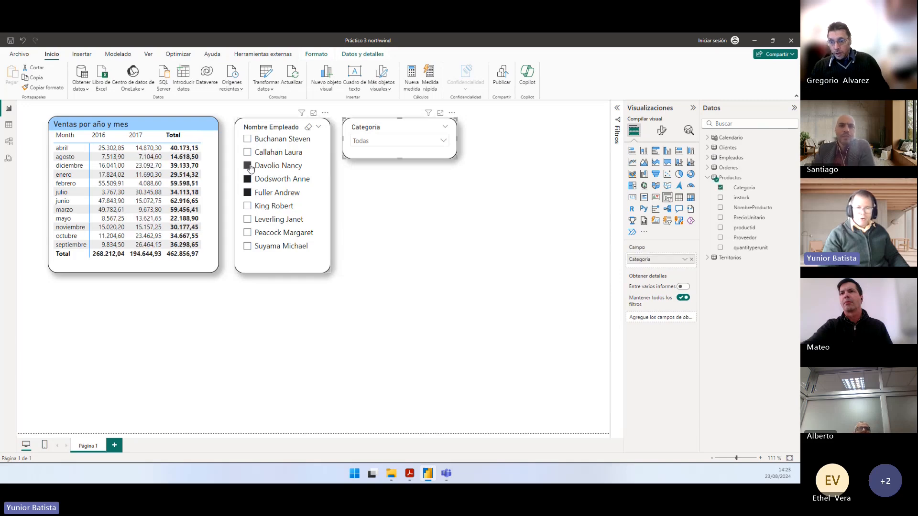
{"action": "left_click", "coordinate": [308, 127]}
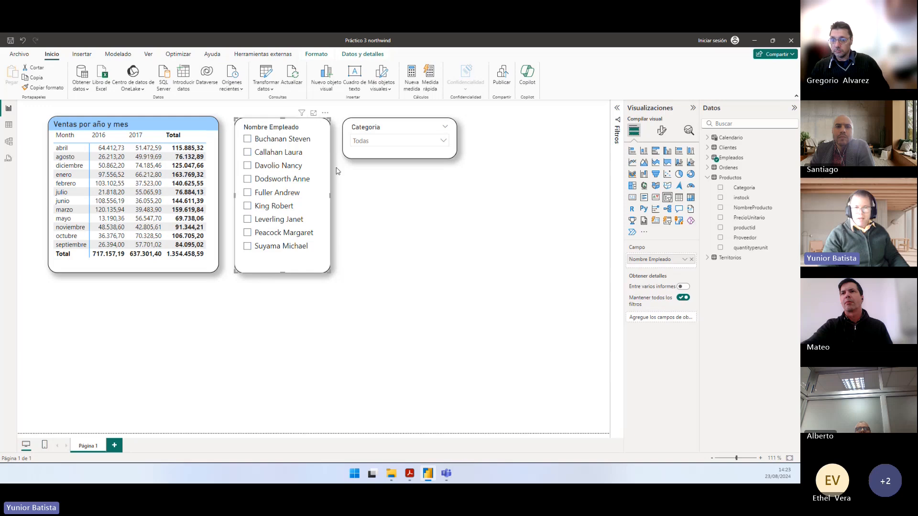
Step: Turn off the Selección múltiple option in the Nombre Empleado slicer's selection settings
{"action": "left_click", "coordinate": [661, 131]}
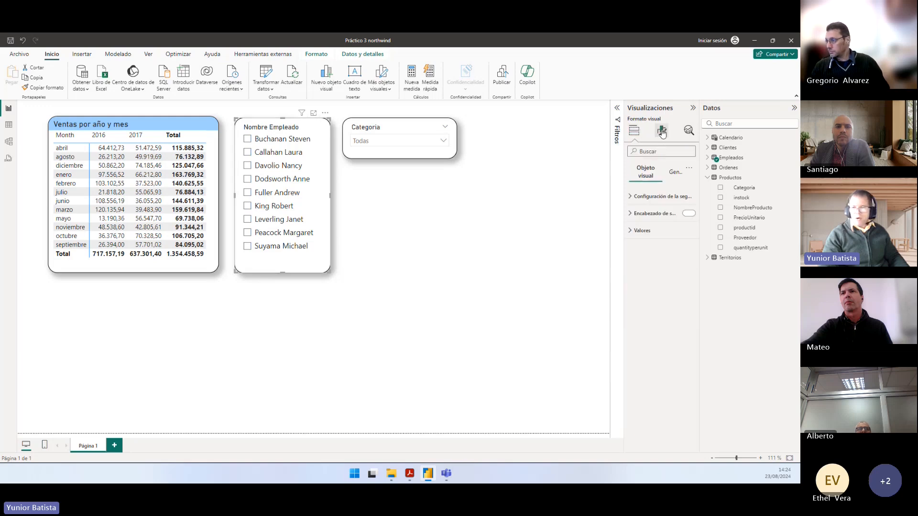
{"action": "left_click", "coordinate": [655, 196]}
{"action": "left_click", "coordinate": [648, 258]}
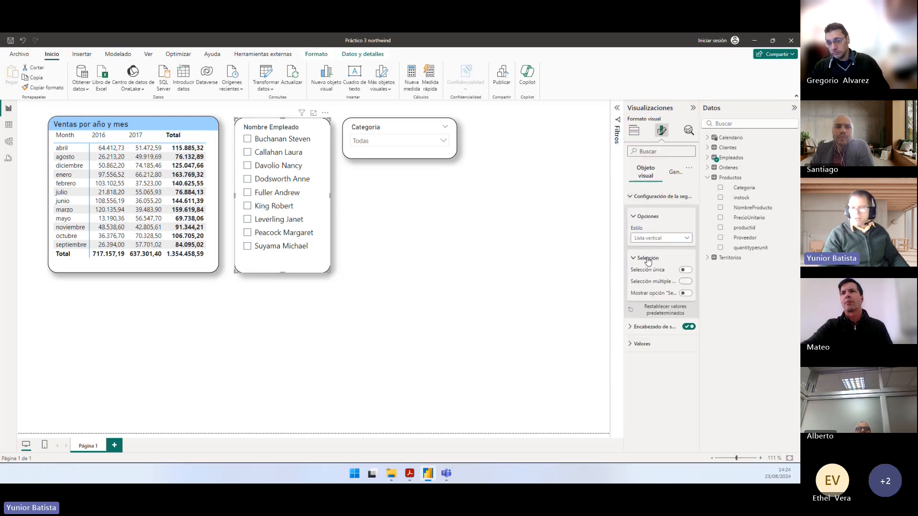
{"action": "left_click", "coordinate": [684, 281]}
Step: Test multiple selection in the Nombre Empleado slicer by checking the second through sixth employees
{"action": "left_click", "coordinate": [247, 192]}
{"action": "left_click", "coordinate": [247, 179]}
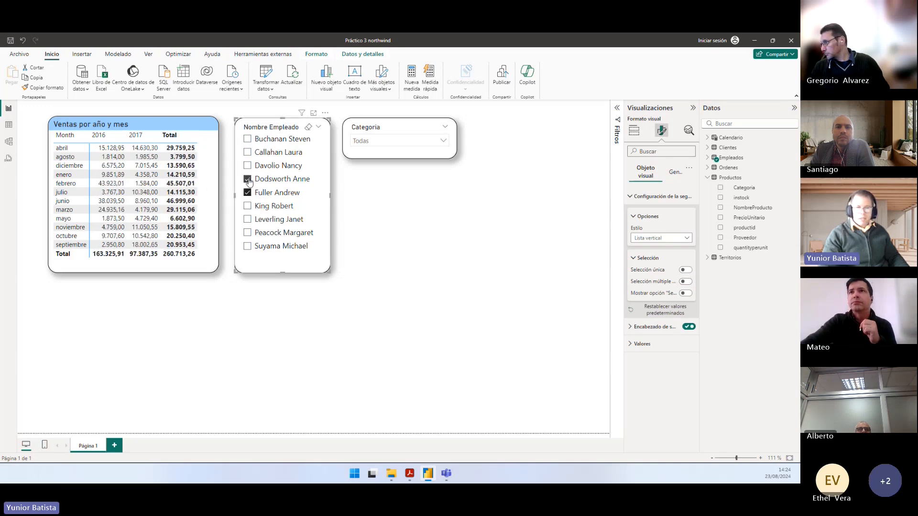
{"action": "left_click", "coordinate": [247, 166]}
{"action": "left_click", "coordinate": [247, 152]}
{"action": "left_click", "coordinate": [247, 206]}
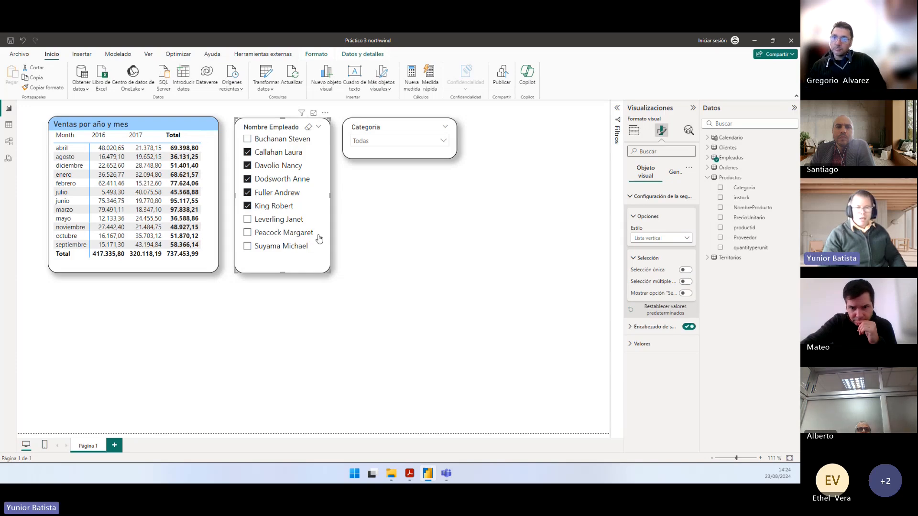
{"action": "left_click", "coordinate": [391, 236]}
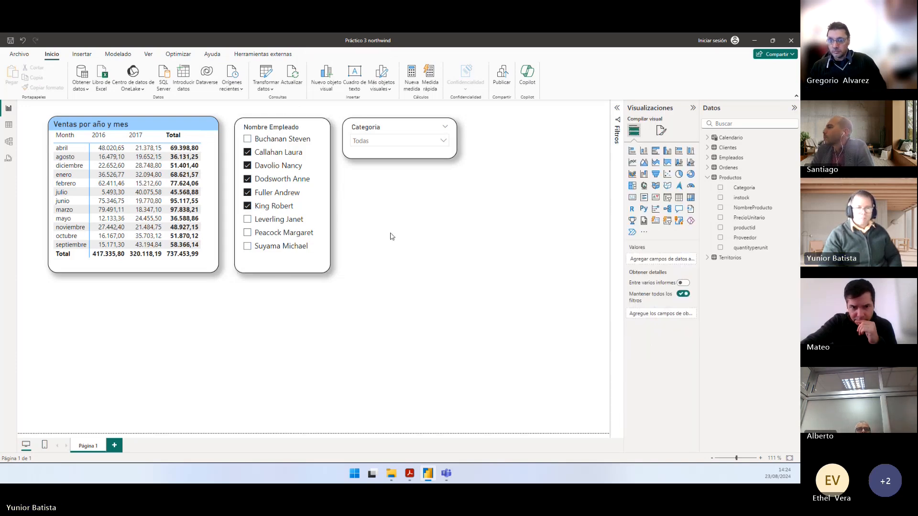
Step: Uncheck the five selected employees one by one in the Nombre Empleado slicer
{"action": "left_click", "coordinate": [248, 206]}
{"action": "left_click", "coordinate": [248, 193]}
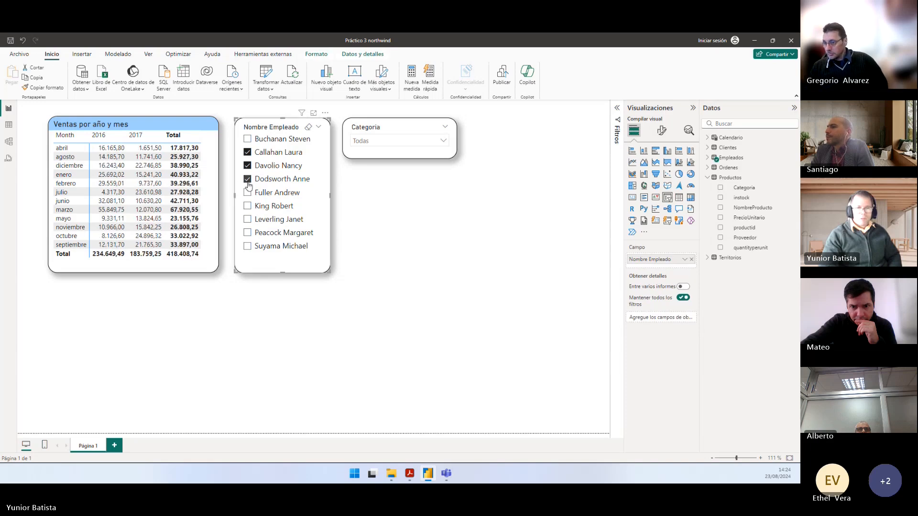
{"action": "left_click", "coordinate": [248, 180]}
{"action": "left_click", "coordinate": [248, 166]}
{"action": "left_click", "coordinate": [248, 152]}
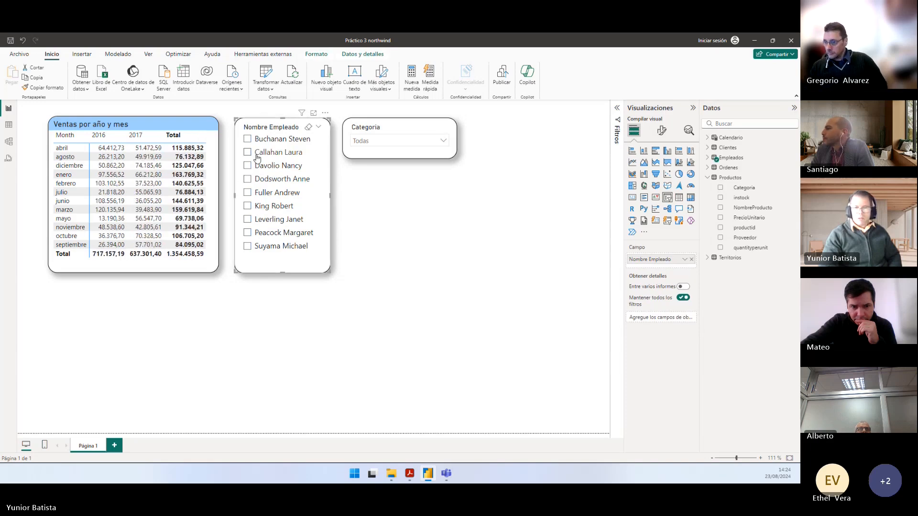
Step: Turn on the Selección múltiple option in the Nombre Empleado slicer's selection settings
{"action": "left_click", "coordinate": [661, 130]}
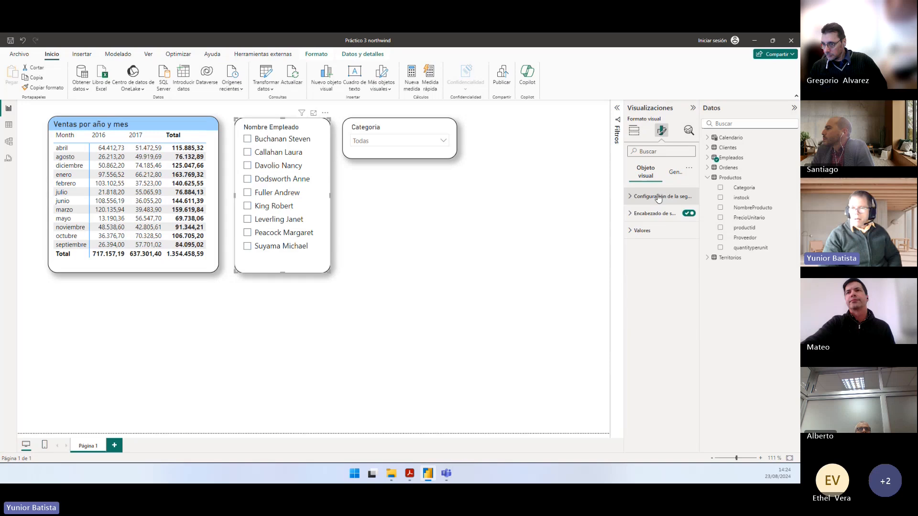
{"action": "left_click", "coordinate": [657, 257]}
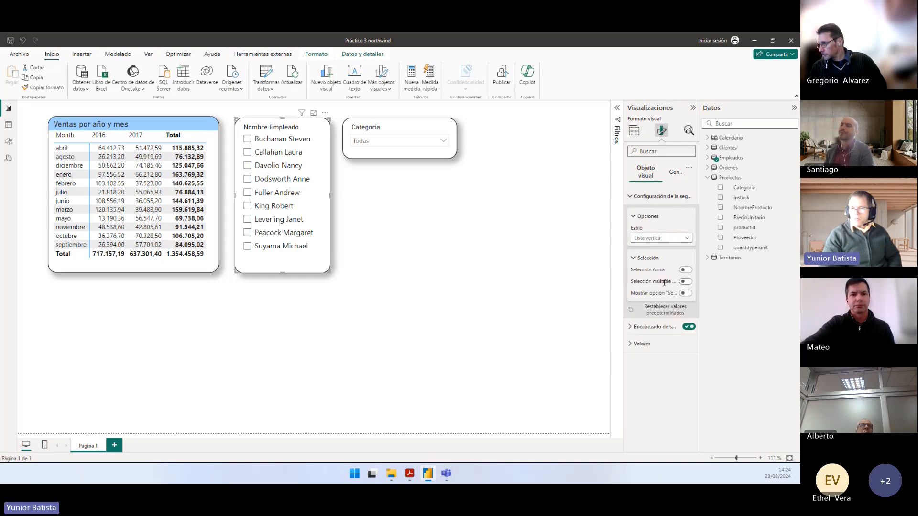
{"action": "mouse_move", "coordinate": [664, 282]}
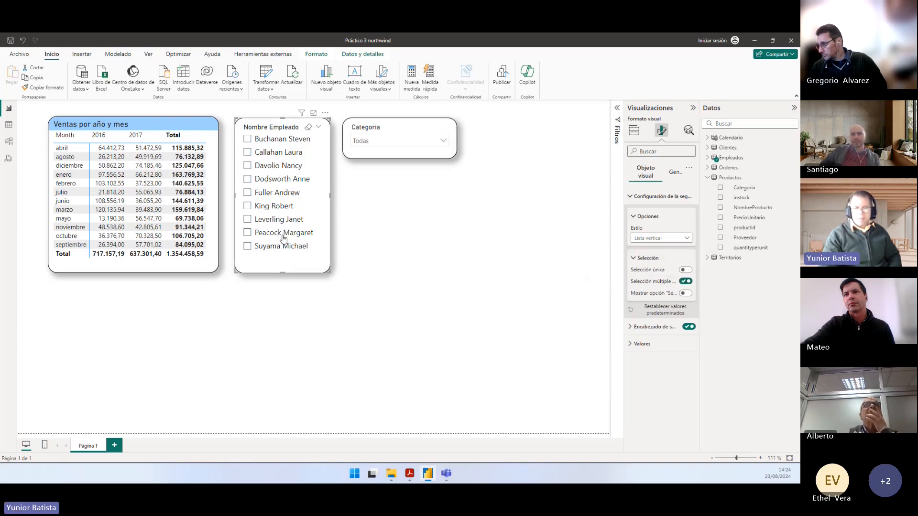
Step: Test the Nombre Empleado slicer by checking the fifth and sixth employees, clear both again and deselect the slicer
{"action": "left_click", "coordinate": [247, 206]}
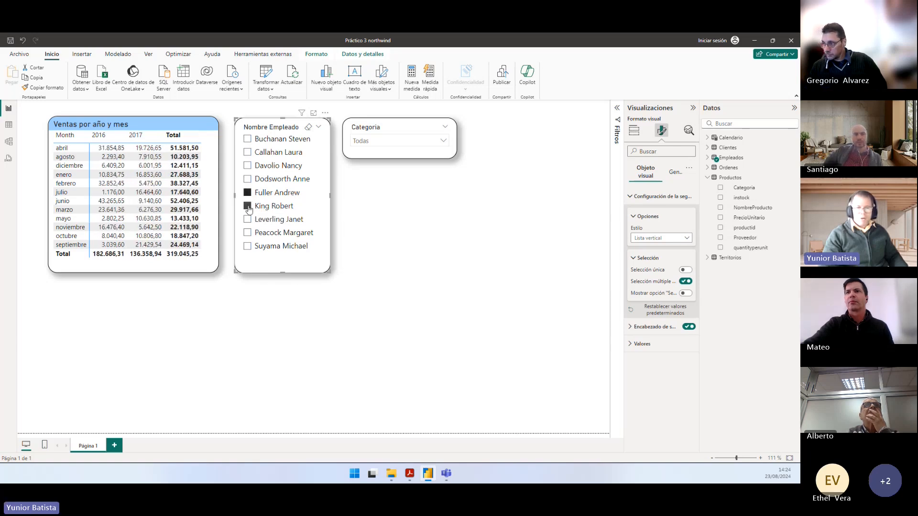
{"action": "left_click", "coordinate": [248, 193]}
{"action": "left_click", "coordinate": [248, 193]}
{"action": "left_click", "coordinate": [360, 225]}
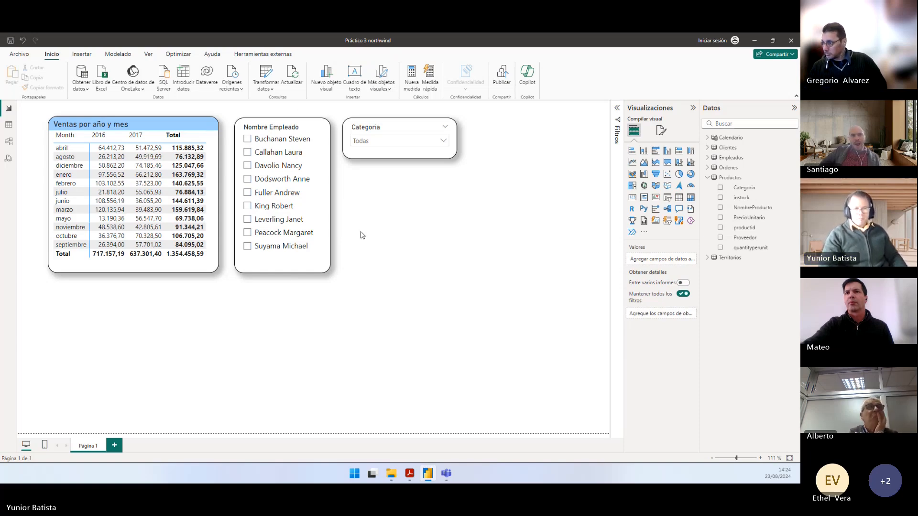
Step: Read point 2, Matriz Comparativa Mensual-Anual, in Letra Práctico 3.pdf and compare it with the Ventas por año y mes matrix in Power BI
{"action": "key", "text": "alt+Tab"}
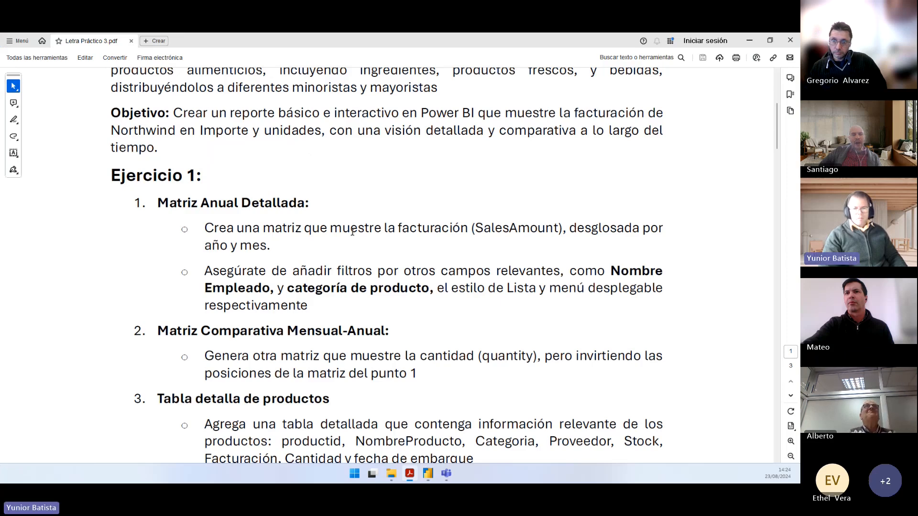
{"action": "scroll", "coordinate": [201, 275], "scroll_direction": "down", "scroll_amount": 2}
{"action": "left_click_drag", "start_coordinate": [167, 292], "coordinate": [386, 294]}
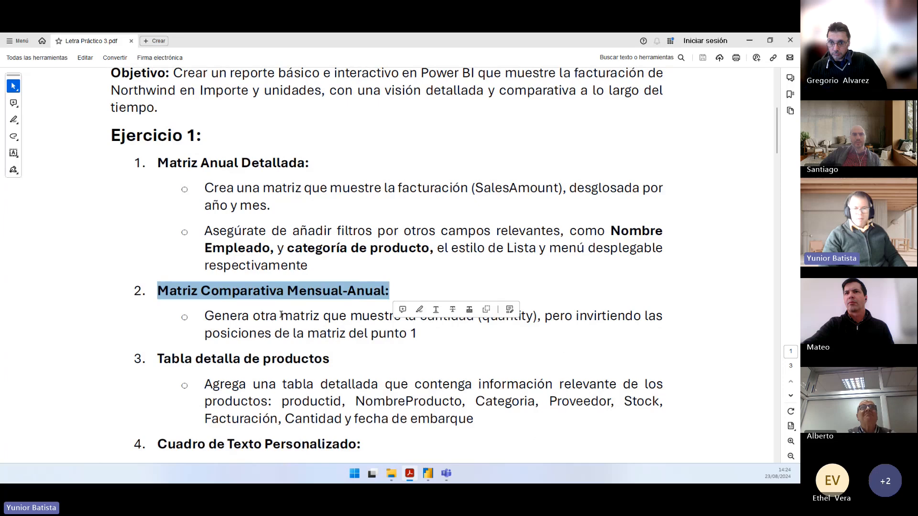
{"action": "left_click_drag", "start_coordinate": [281, 316], "coordinate": [498, 315]}
{"action": "double_click", "coordinate": [502, 317]}
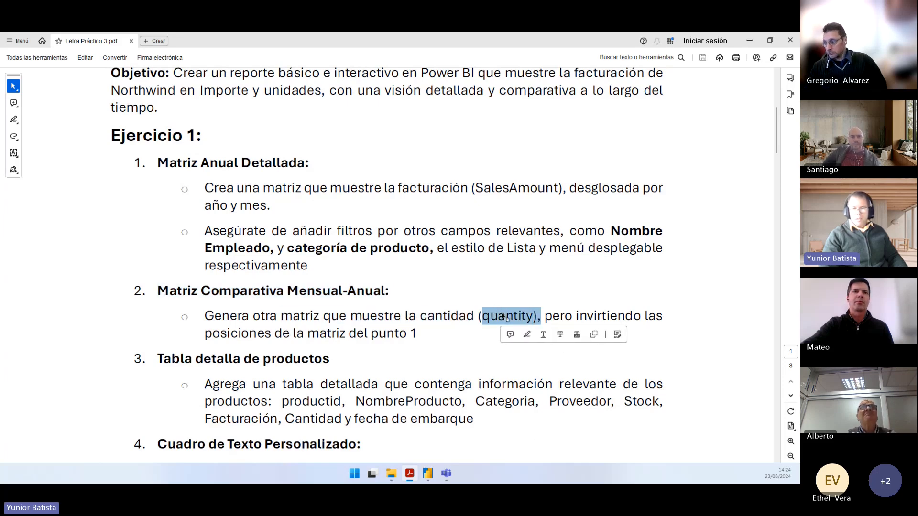
{"action": "left_click_drag", "start_coordinate": [206, 334], "coordinate": [422, 338]}
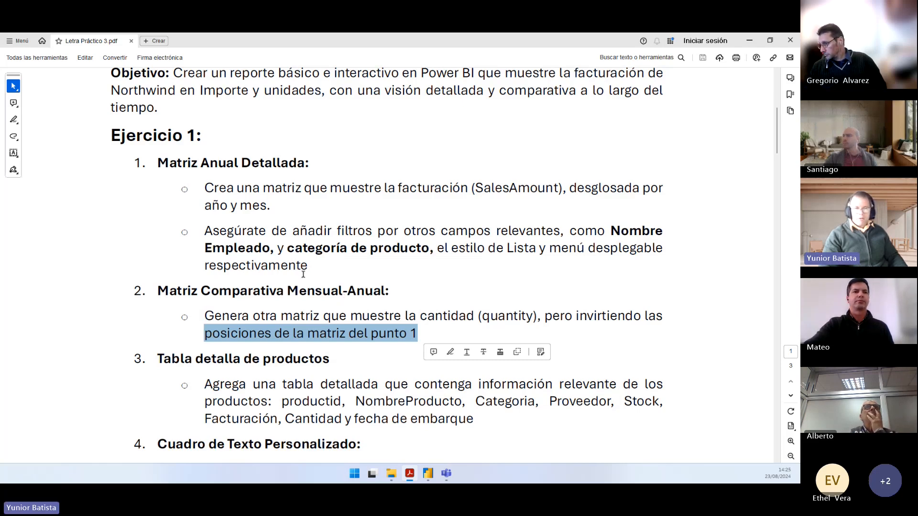
{"action": "key", "text": "alt+Tab"}
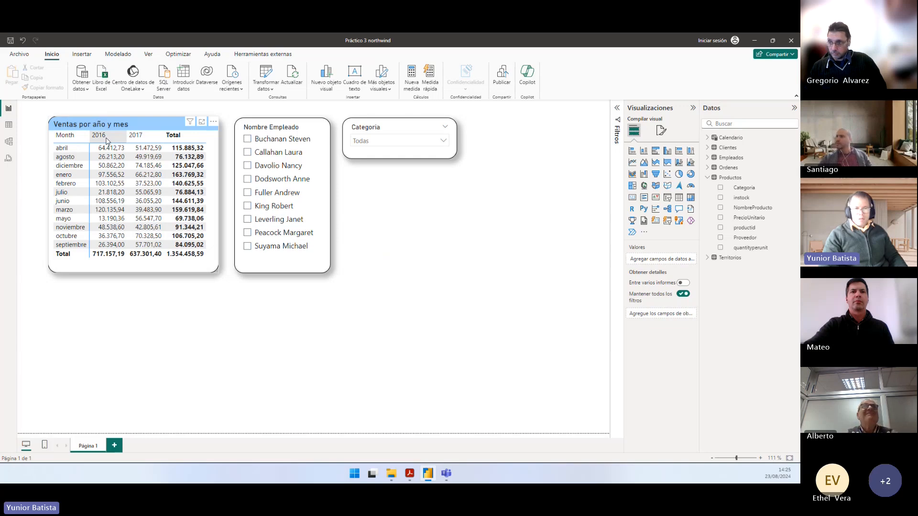
{"action": "left_click", "coordinate": [89, 269]}
{"action": "key", "text": "alt+Tab"}
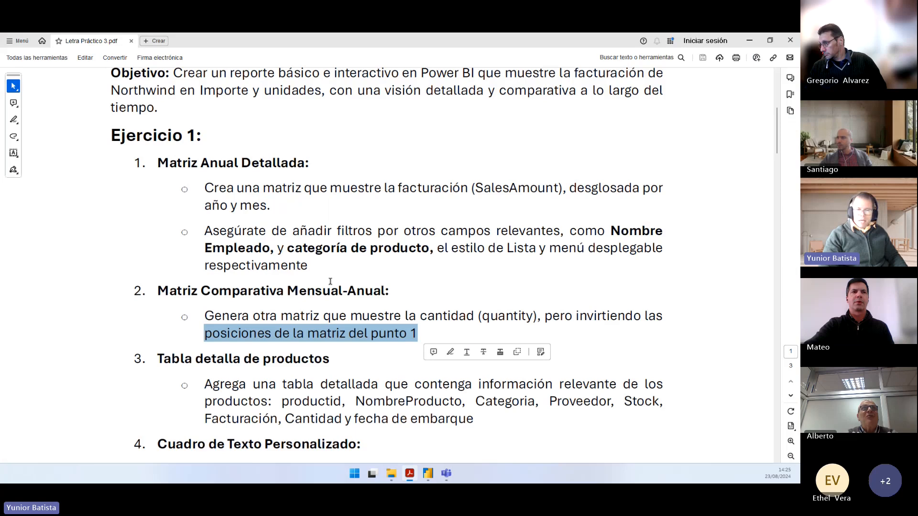
{"action": "key", "text": "alt+Tab"}
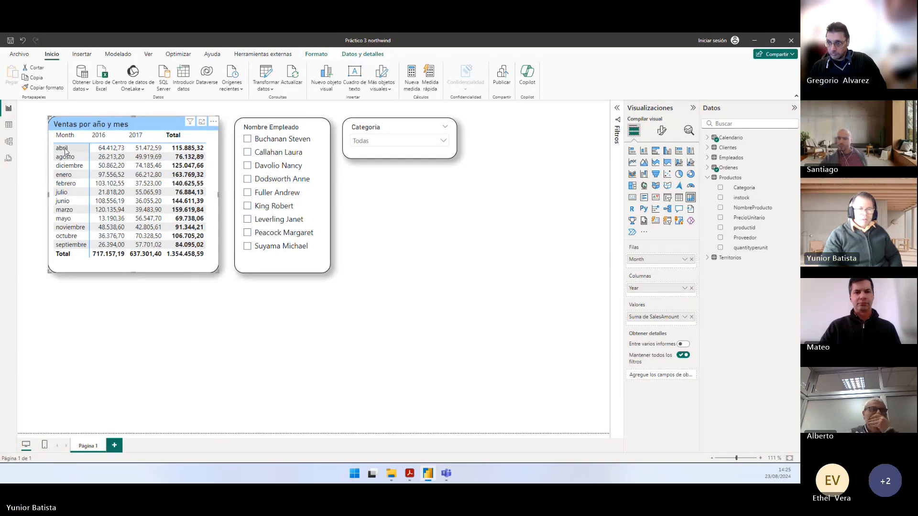
Step: Sort the Ventas por año y mes matrix by Month
{"action": "left_click", "coordinate": [213, 122]}
{"action": "mouse_move", "coordinate": [258, 192]}
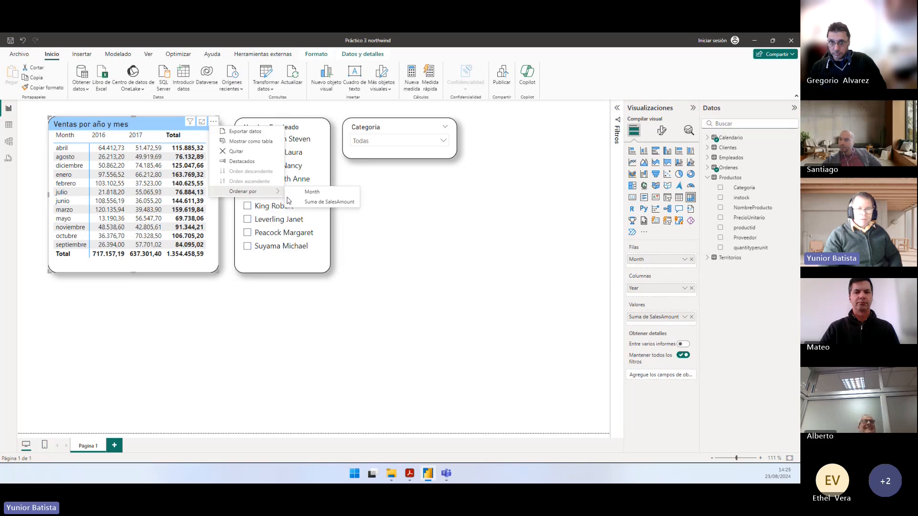
{"action": "left_click", "coordinate": [312, 192]}
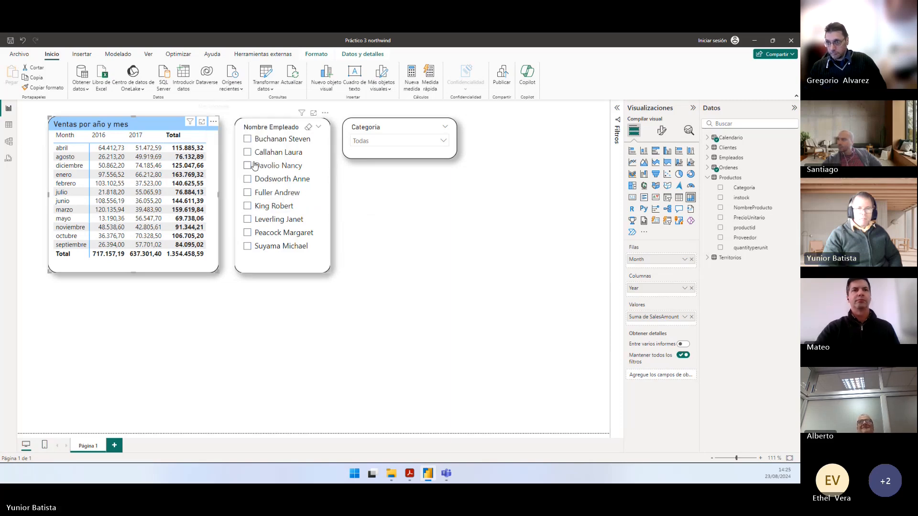
Step: Sort the Ventas por año y mes matrix by Suma de SalesAmount in descending order
{"action": "left_click", "coordinate": [213, 122]}
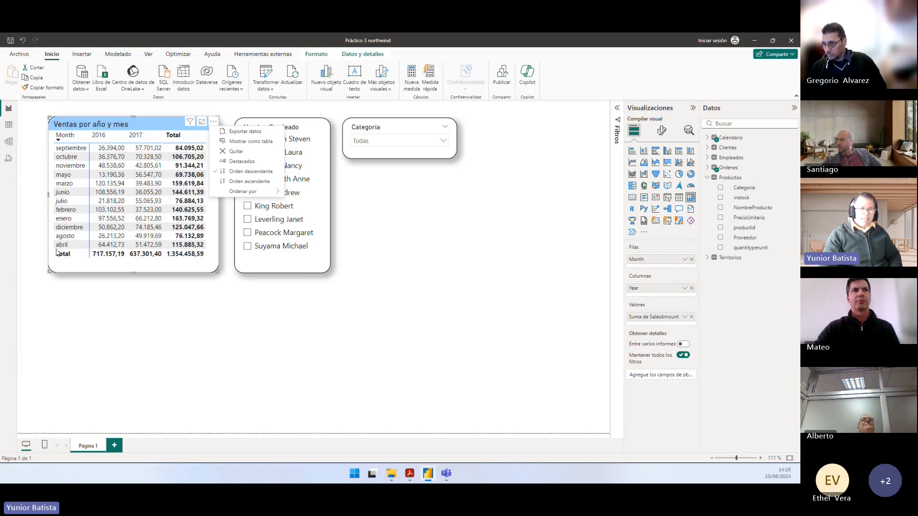
{"action": "mouse_move", "coordinate": [243, 192]}
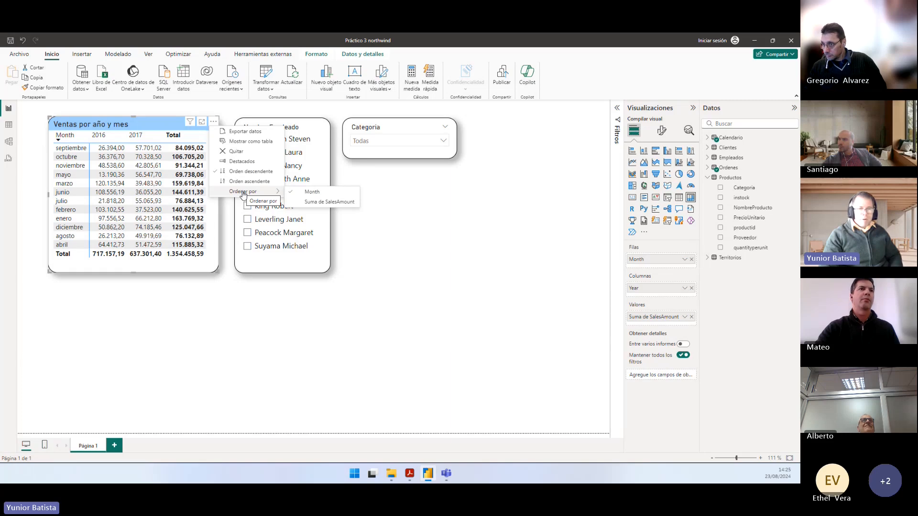
{"action": "left_click", "coordinate": [323, 202]}
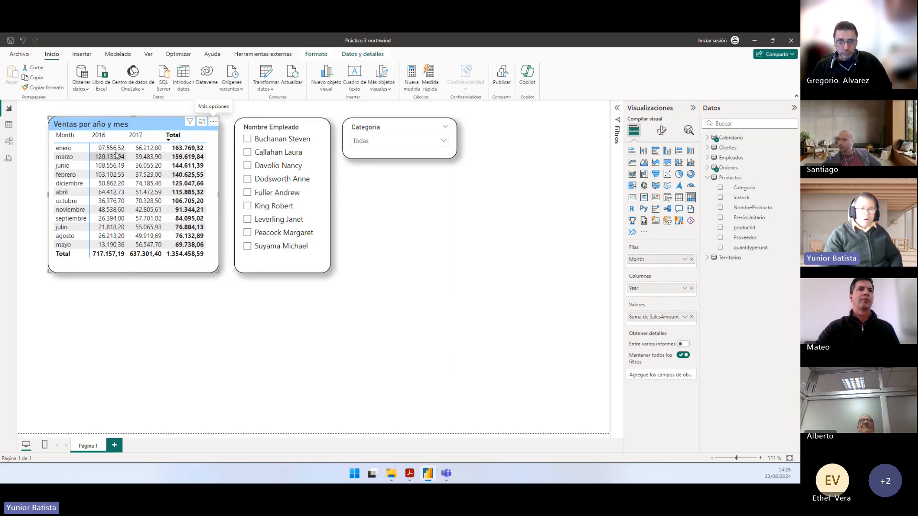
{"action": "left_click", "coordinate": [213, 122]}
{"action": "mouse_move", "coordinate": [253, 192]}
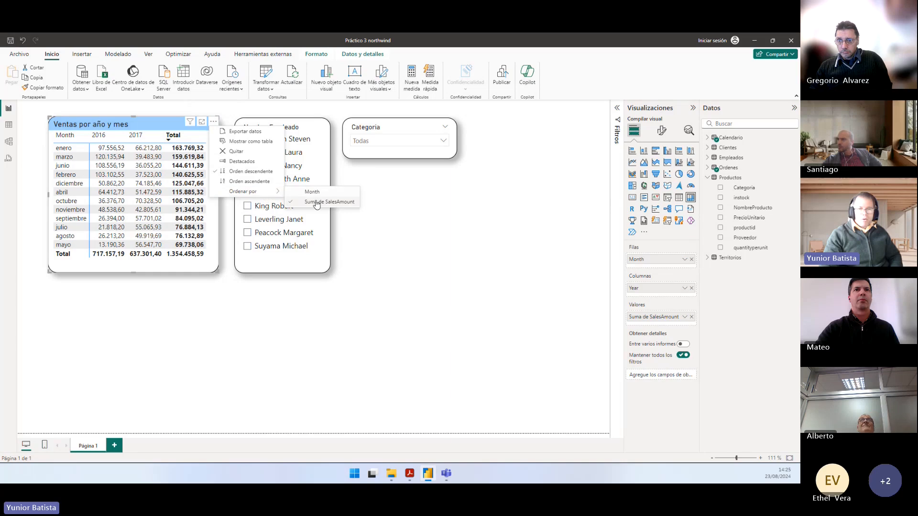
{"action": "left_click", "coordinate": [292, 202]}
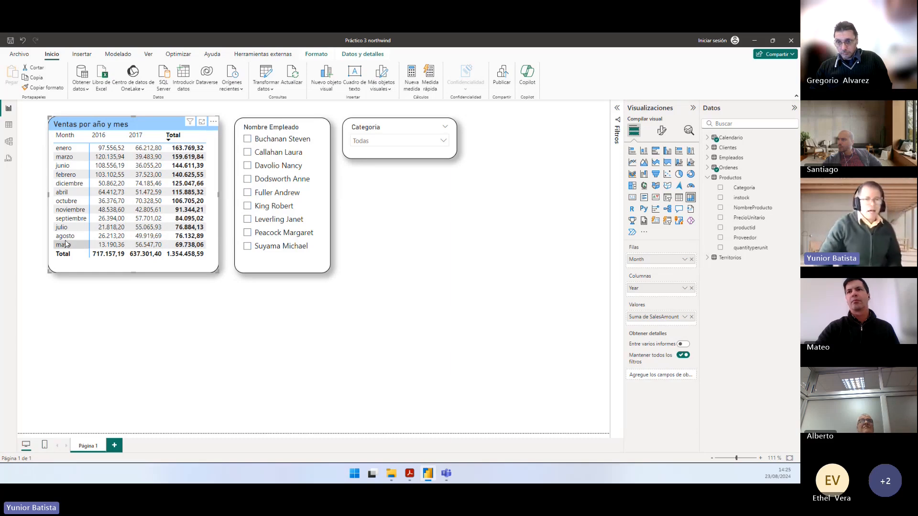
{"action": "left_click", "coordinate": [67, 321]}
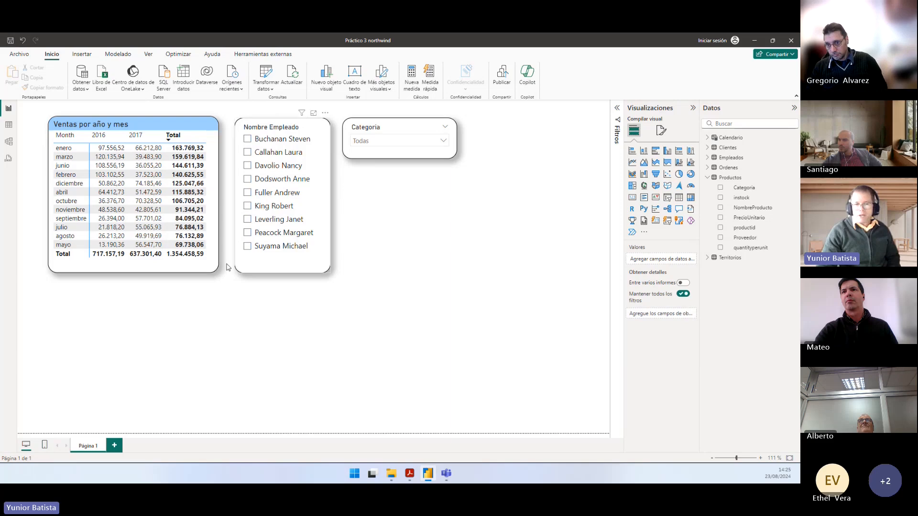
Step: Show the Calendario table's fields and examine its full DAX formula at a larger text size
{"action": "left_click", "coordinate": [206, 263]}
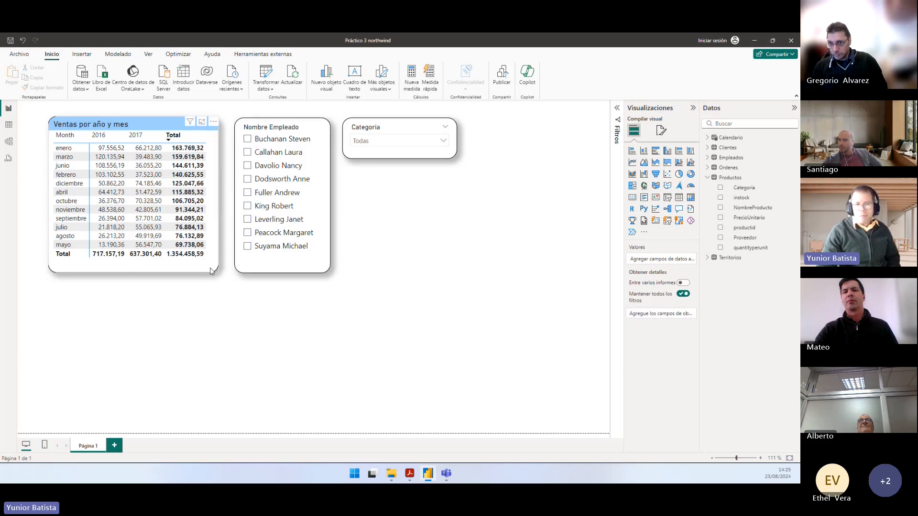
{"action": "left_click", "coordinate": [705, 178]}
{"action": "left_click", "coordinate": [708, 138]}
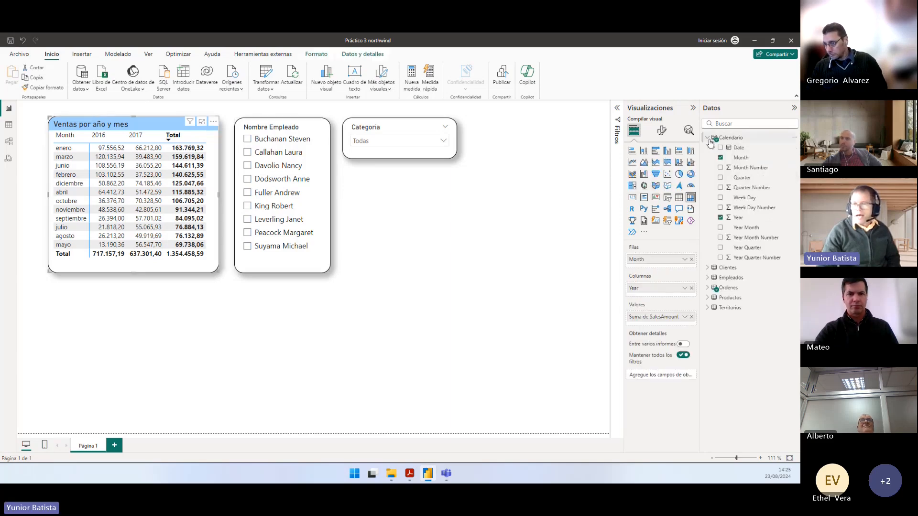
{"action": "left_click", "coordinate": [729, 137]}
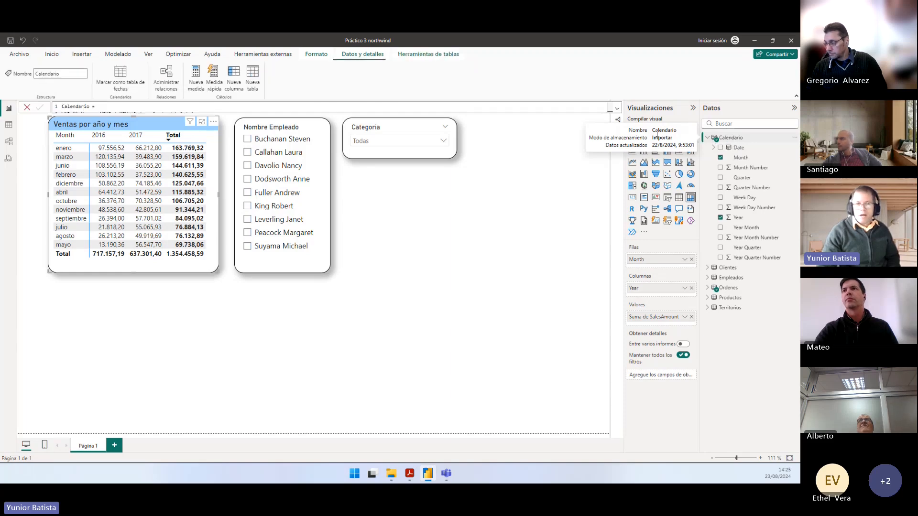
{"action": "left_click", "coordinate": [617, 110]}
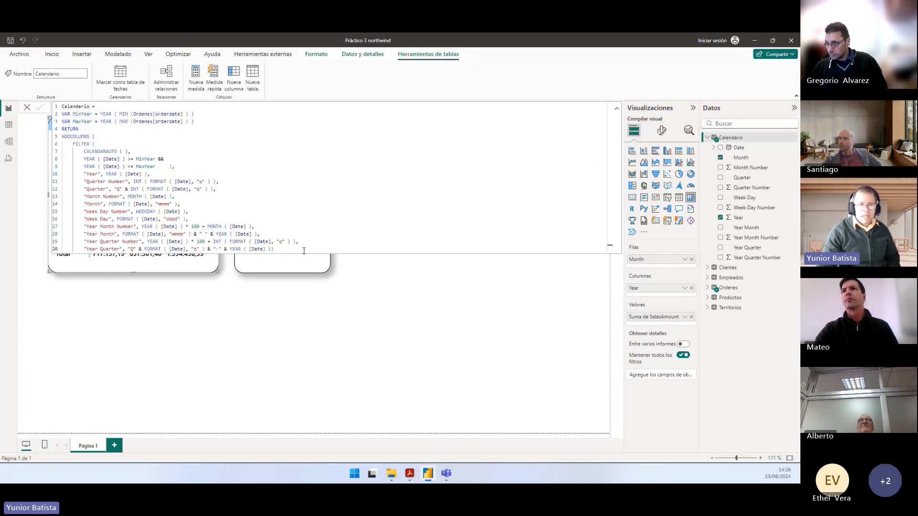
{"action": "left_click_drag", "start_coordinate": [275, 249], "coordinate": [18, 98]}
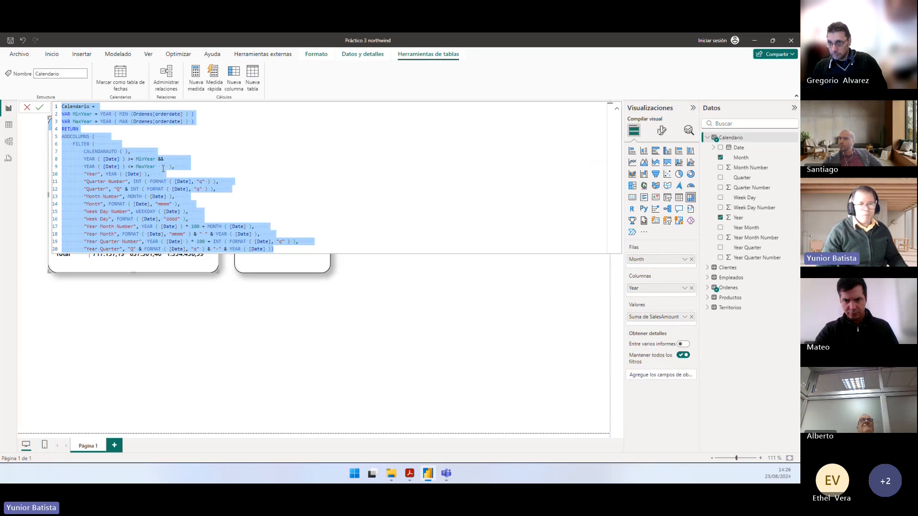
{"action": "scroll", "coordinate": [261, 204], "scroll_direction": "up", "scroll_amount": 6, "text": "ctrl"}
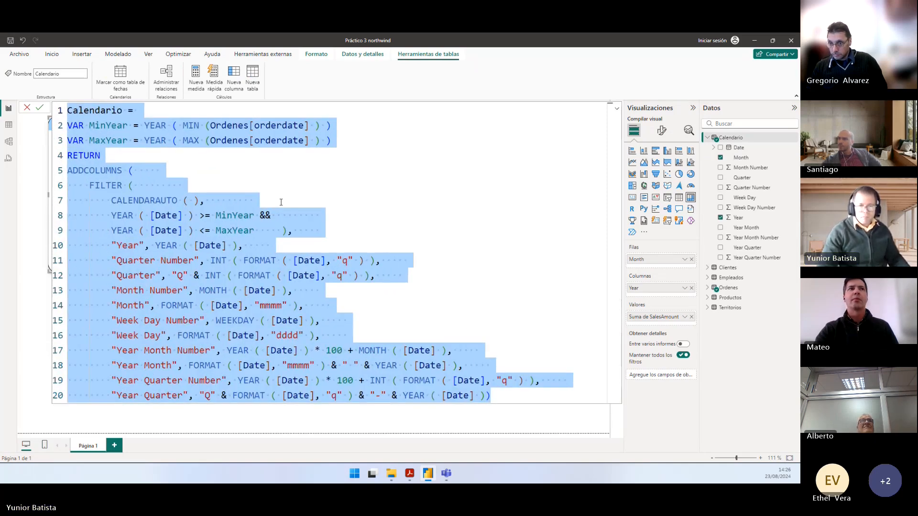
{"action": "left_click", "coordinate": [354, 182]}
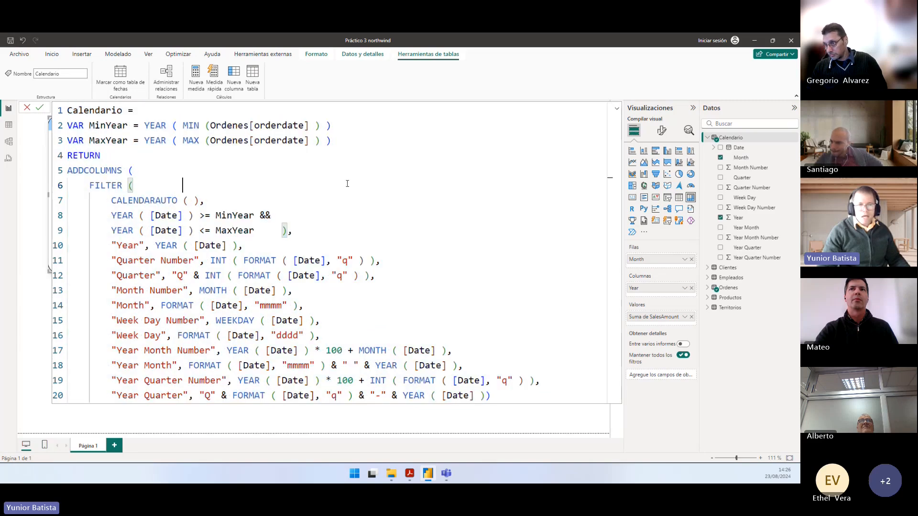
Step: Show the Calendario table's data and examine the Month Number column beside the Month column
{"action": "left_click", "coordinate": [9, 125]}
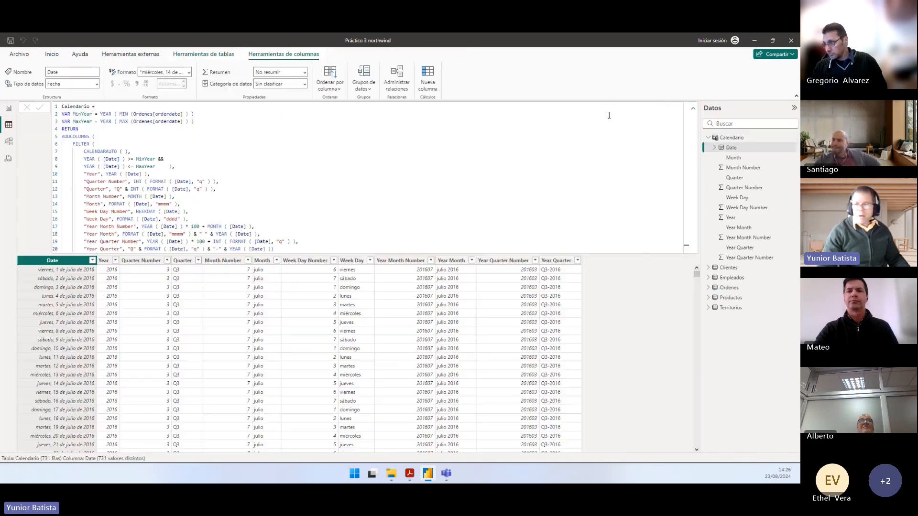
{"action": "left_click", "coordinate": [693, 112]}
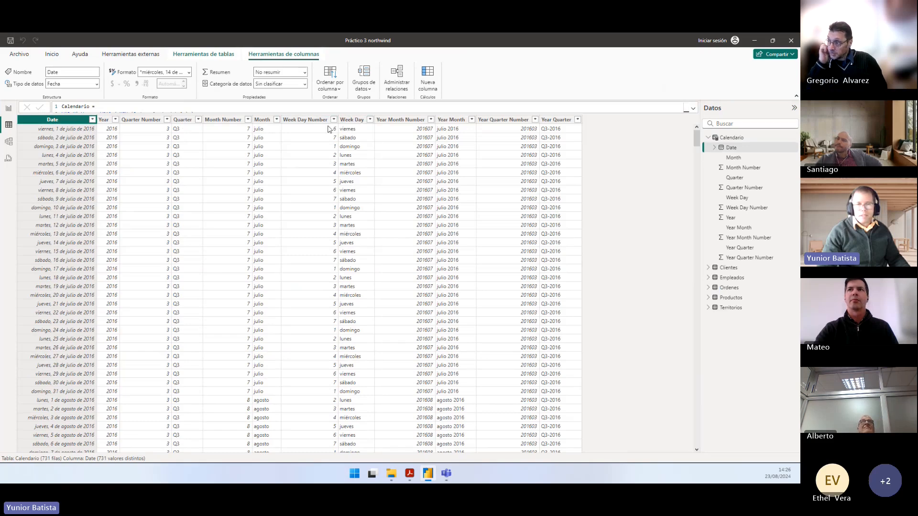
{"action": "left_click", "coordinate": [262, 120]}
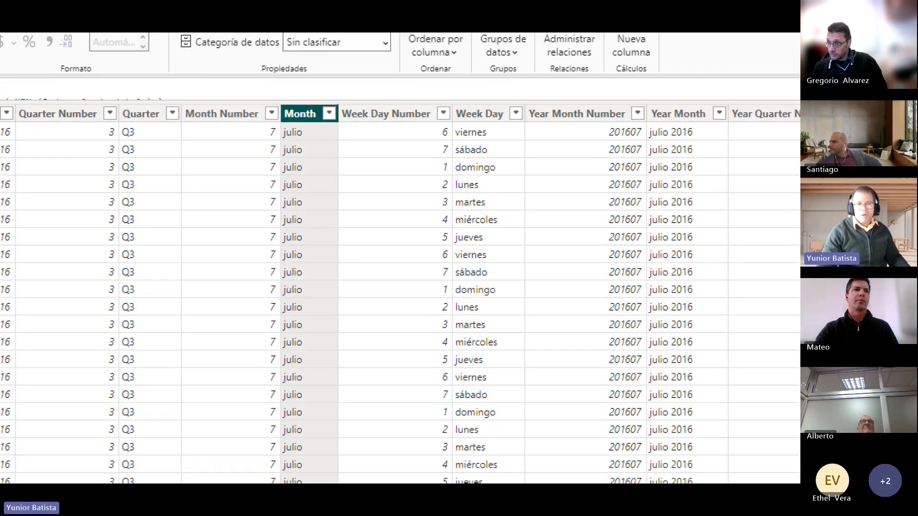
{"action": "left_click_drag", "start_coordinate": [181, 107], "coordinate": [282, 470]}
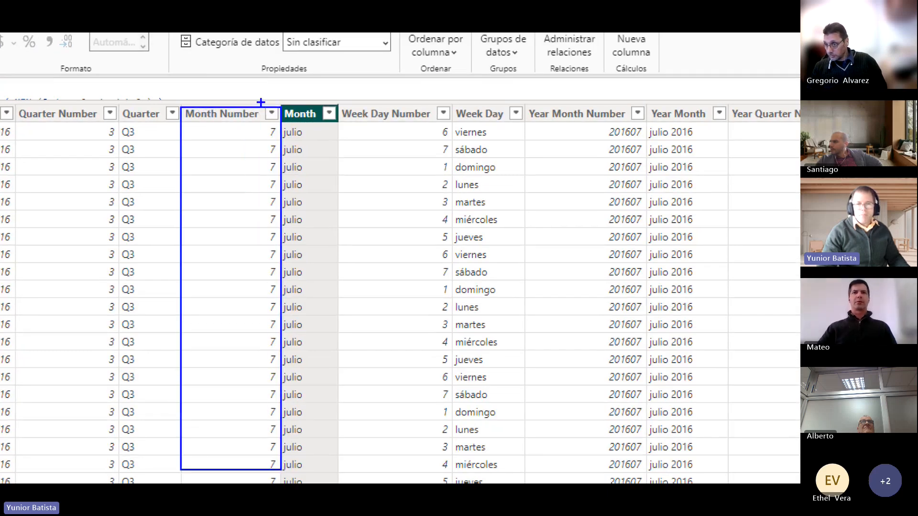
{"action": "left_click_drag", "start_coordinate": [264, 102], "coordinate": [317, 125]}
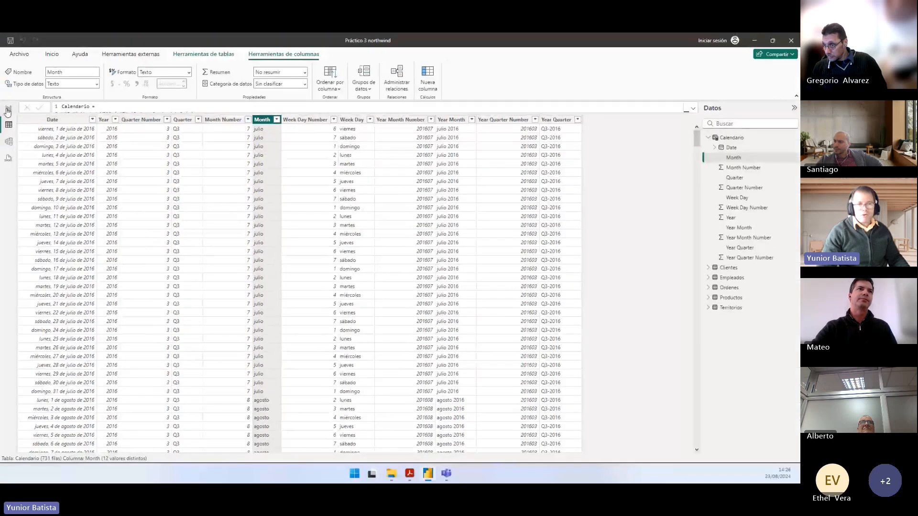
Step: Return to the report view and set the Calendario table's Month column to sort by Month Number
{"action": "left_click", "coordinate": [8, 108]}
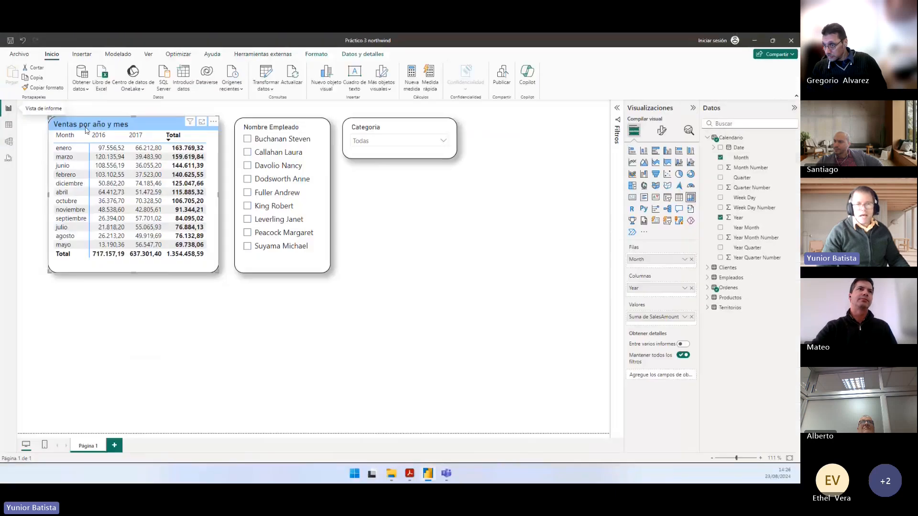
{"action": "left_click", "coordinate": [739, 158]}
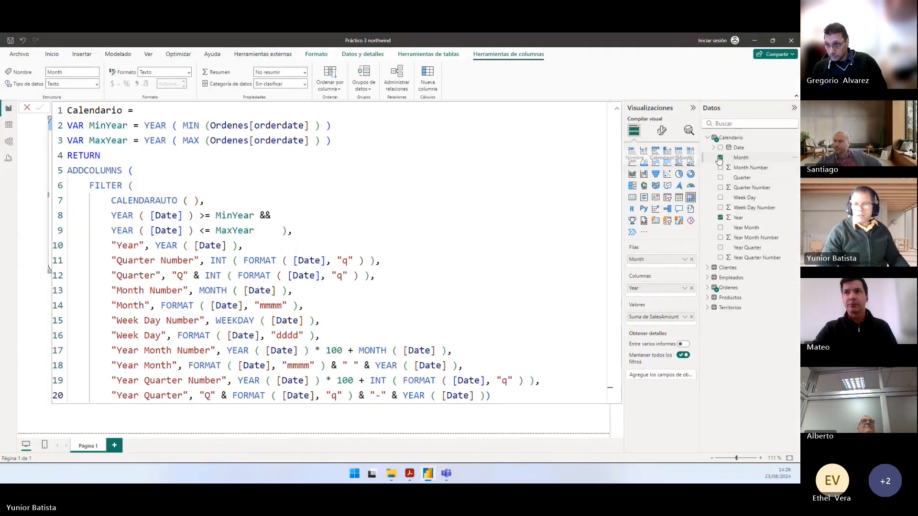
{"action": "left_click", "coordinate": [617, 111]}
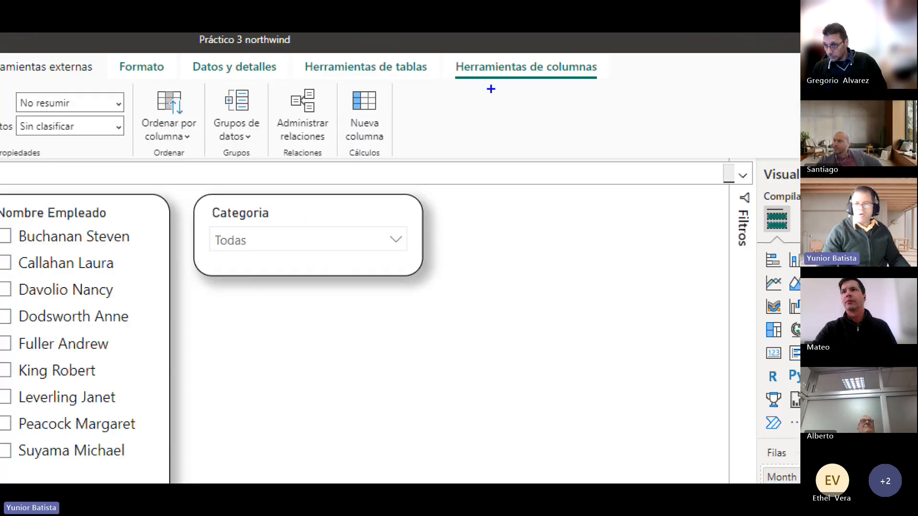
{"action": "left_click_drag", "start_coordinate": [469, 47], "coordinate": [552, 64]}
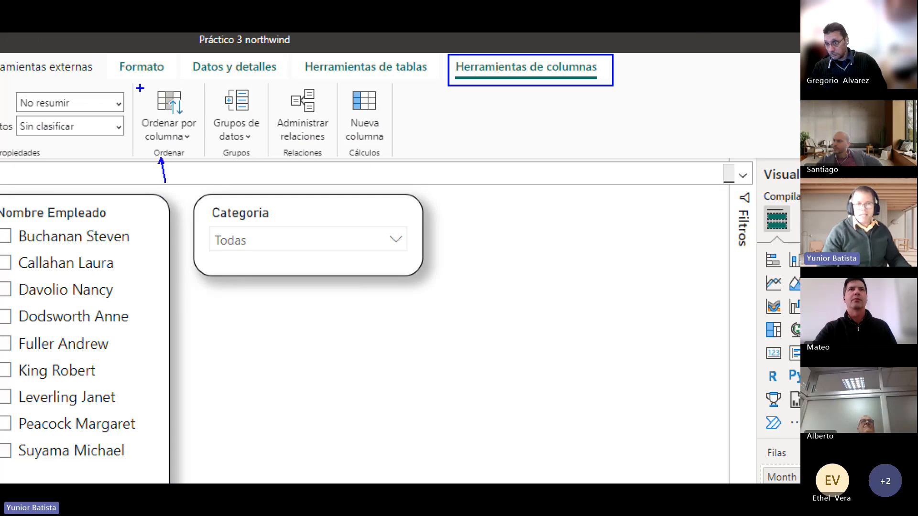
{"action": "left_click_drag", "start_coordinate": [140, 88], "coordinate": [199, 147]}
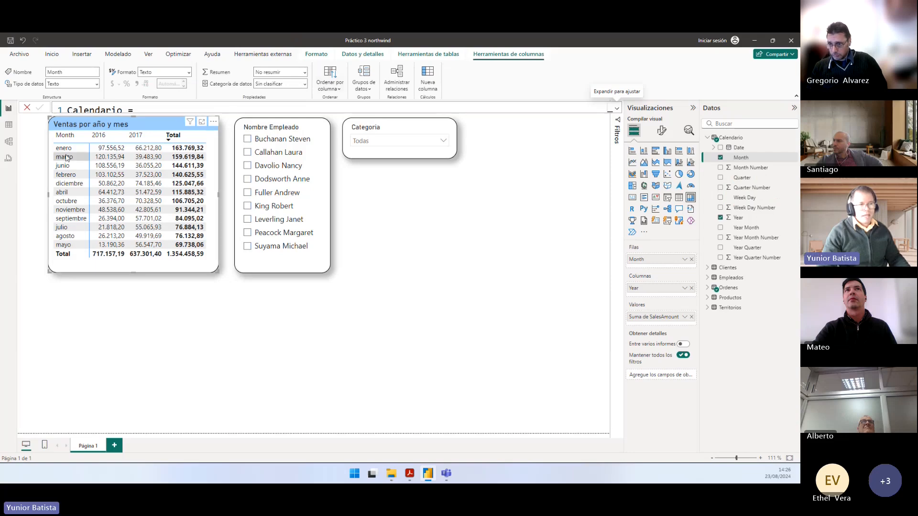
{"action": "left_click", "coordinate": [329, 83]}
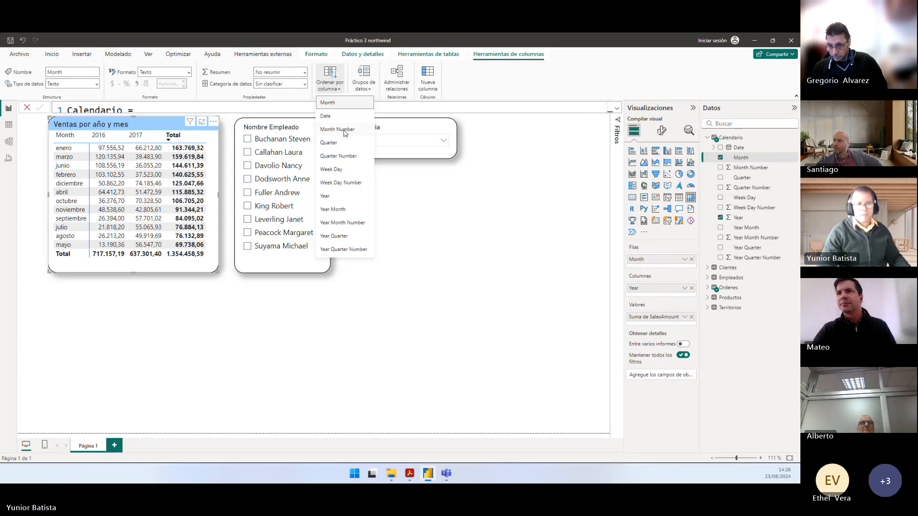
{"action": "left_click", "coordinate": [344, 130]}
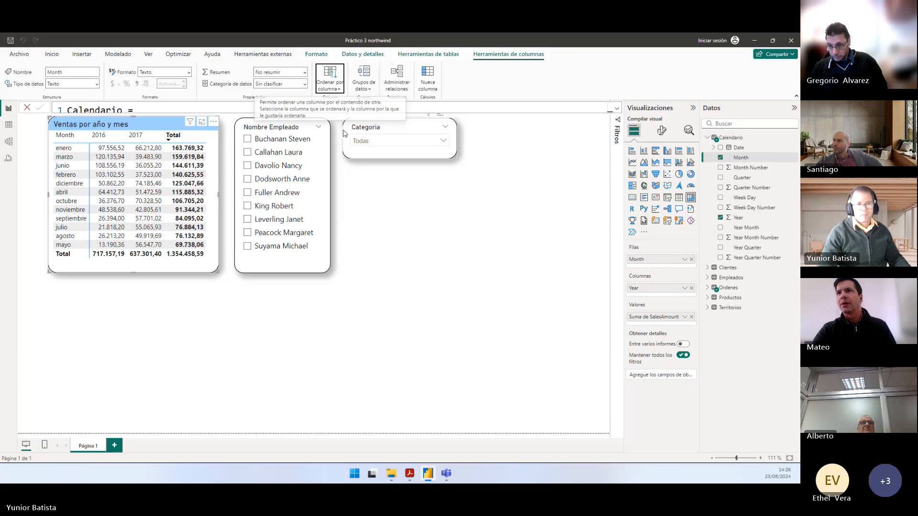
Step: Sort the Ventas por año y mes matrix by Month in ascending order
{"action": "left_click", "coordinate": [213, 125]}
{"action": "mouse_move", "coordinate": [235, 192]}
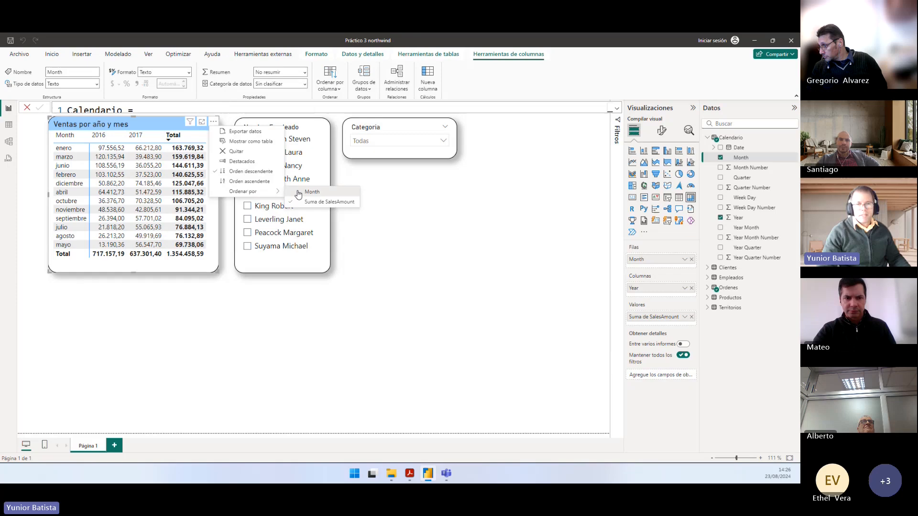
{"action": "left_click", "coordinate": [298, 193]}
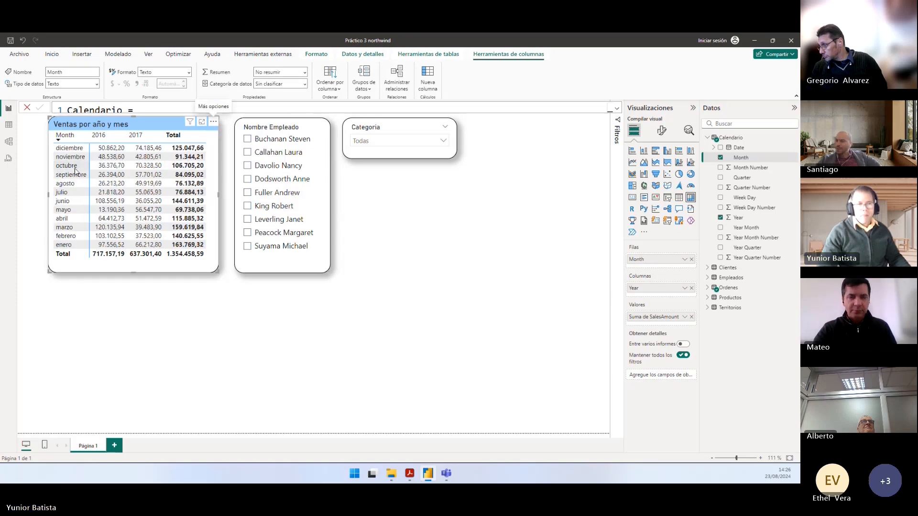
{"action": "left_click", "coordinate": [213, 122]}
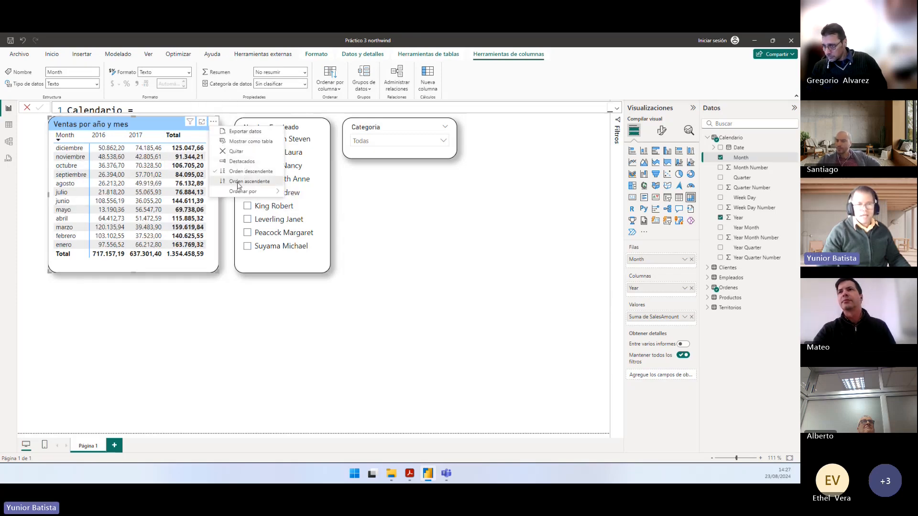
{"action": "left_click", "coordinate": [238, 182]}
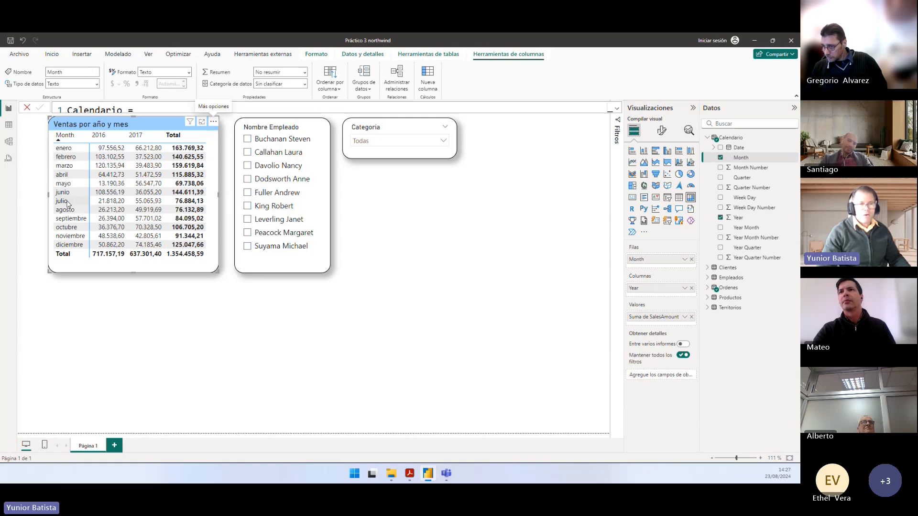
{"action": "left_click", "coordinate": [94, 329]}
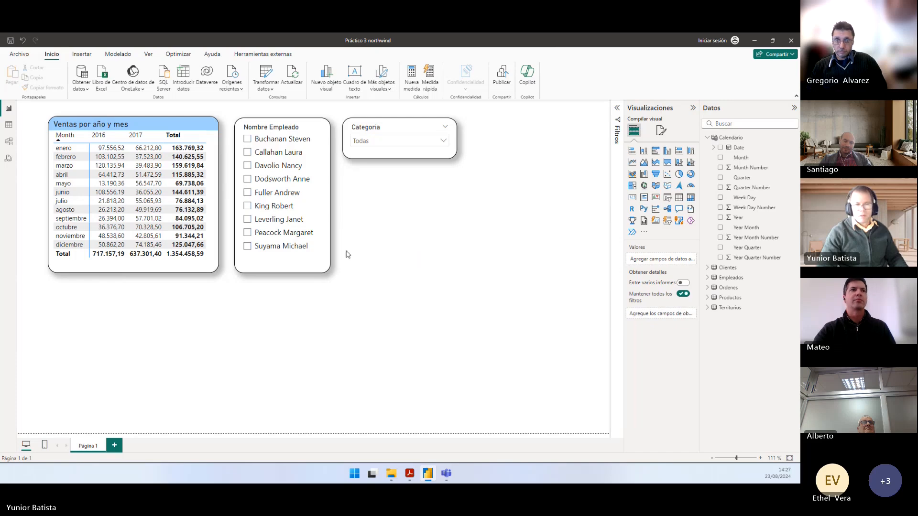
{"action": "left_click", "coordinate": [201, 265]}
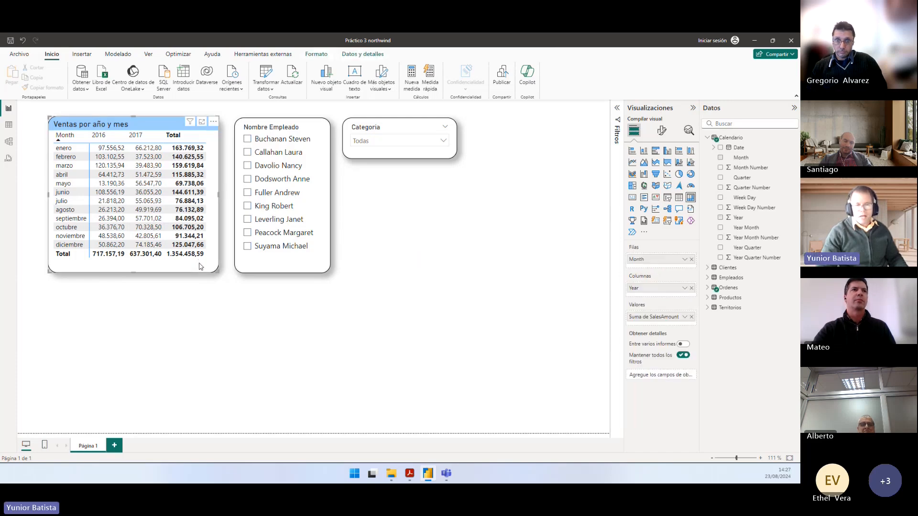
Step: Expand the Date field's Jerarquía de fechas, try its Mes level in a separate table on the canvas, and delete that table
{"action": "left_click", "coordinate": [714, 147]}
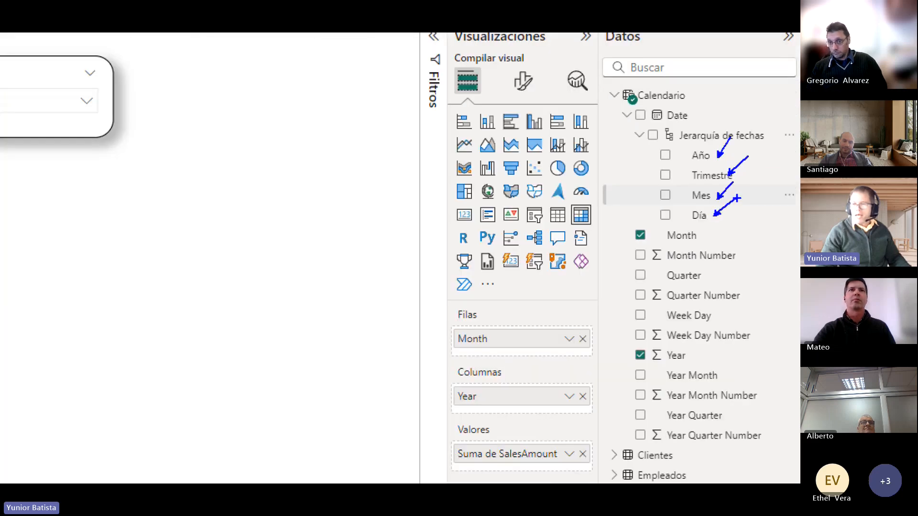
{"action": "left_click_drag", "start_coordinate": [649, 125], "coordinate": [758, 144]}
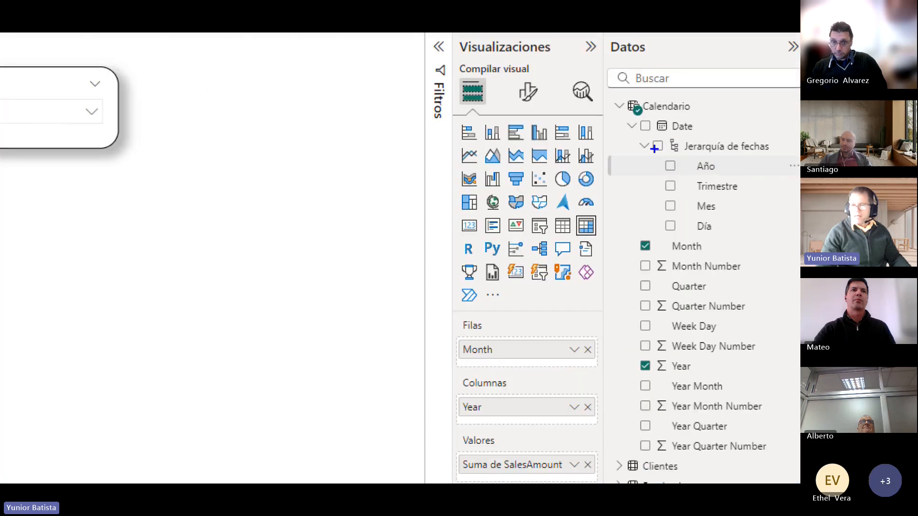
{"action": "left_click_drag", "start_coordinate": [636, 131], "coordinate": [765, 235]}
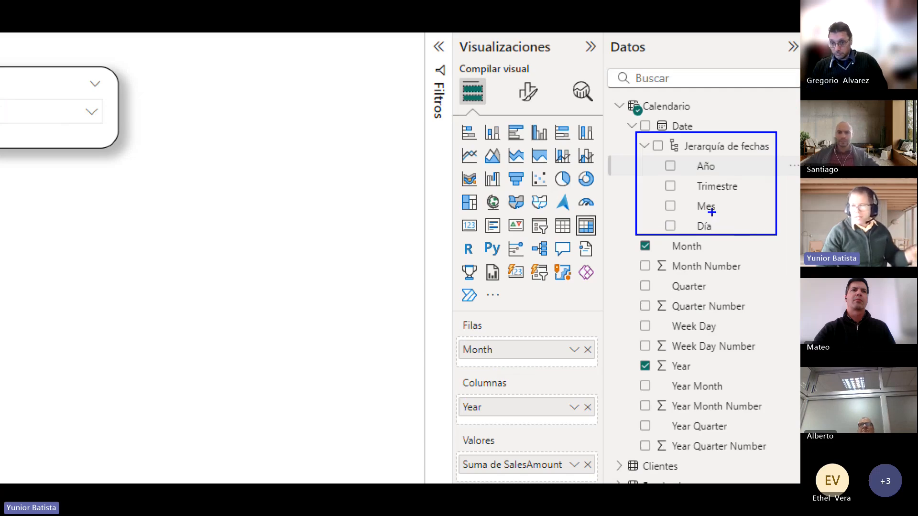
{"action": "left_click_drag", "start_coordinate": [746, 186], "coordinate": [720, 206]}
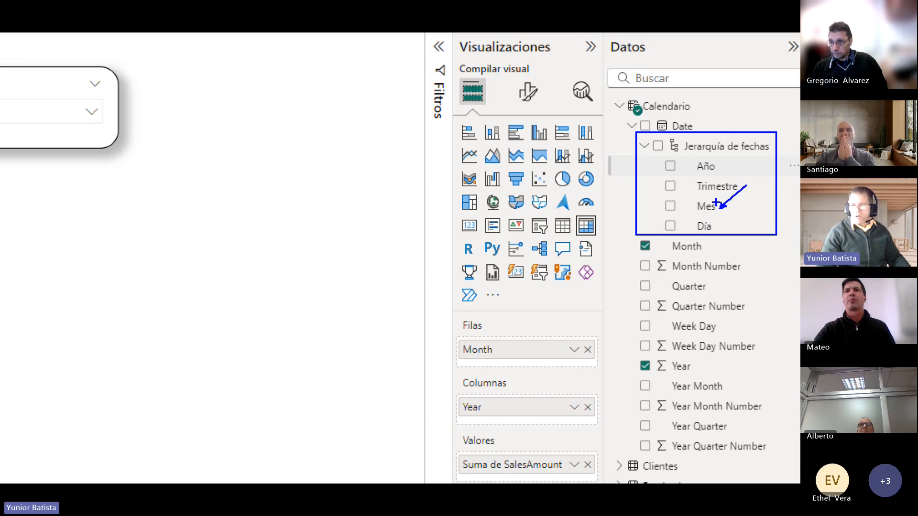
{"action": "left_click_drag", "start_coordinate": [706, 205], "coordinate": [509, 262]}
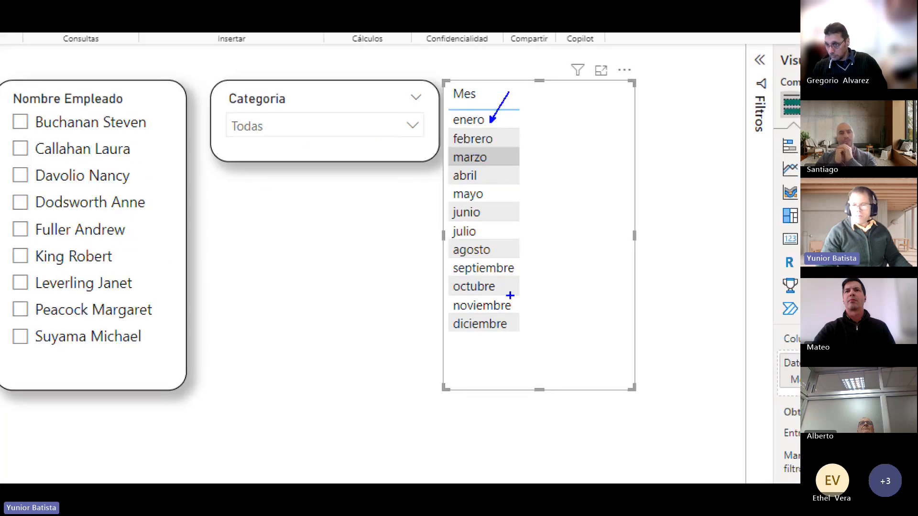
{"action": "left_click_drag", "start_coordinate": [509, 329], "coordinate": [560, 293]}
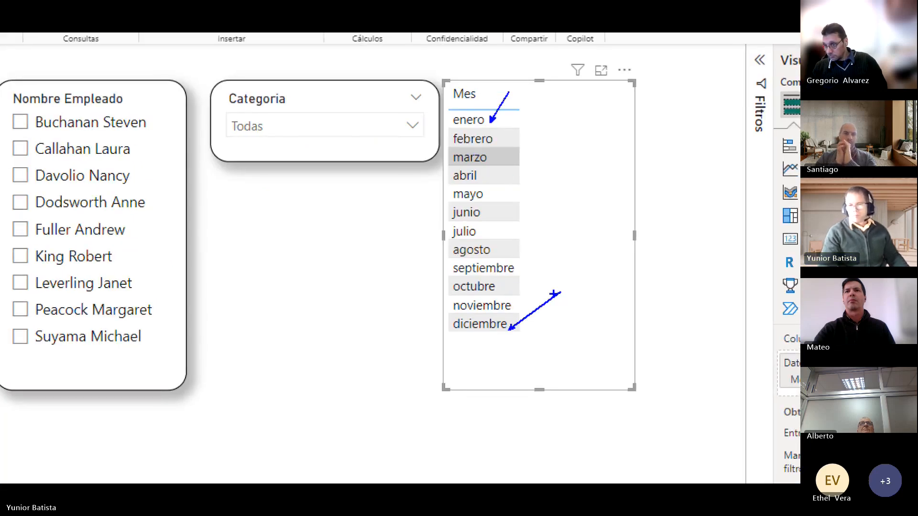
{"action": "key", "text": "Delete"}
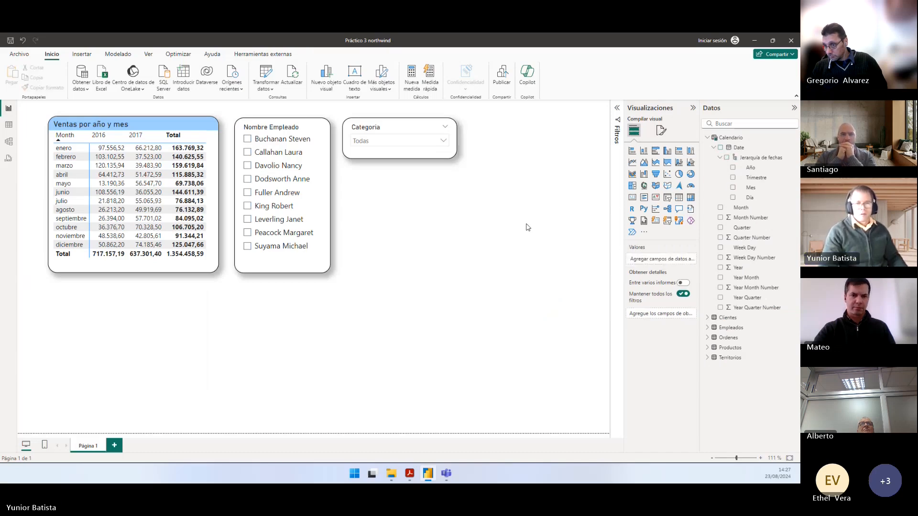
Step: Switch to Letra Práctico 3.pdf and read the product detail table requirements in point 3 of Ejercicio 1
{"action": "key", "text": "alt+Tab"}
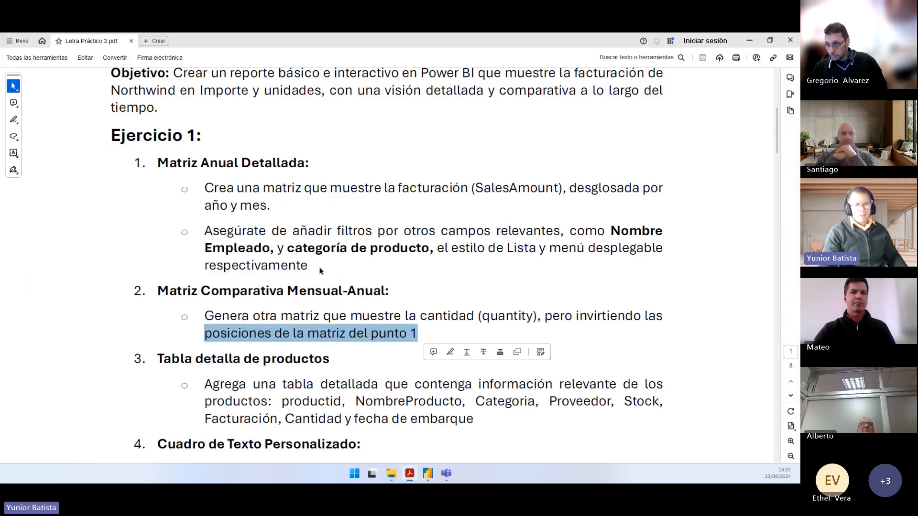
{"action": "scroll", "coordinate": [320, 270], "scroll_direction": "down", "scroll_amount": 3}
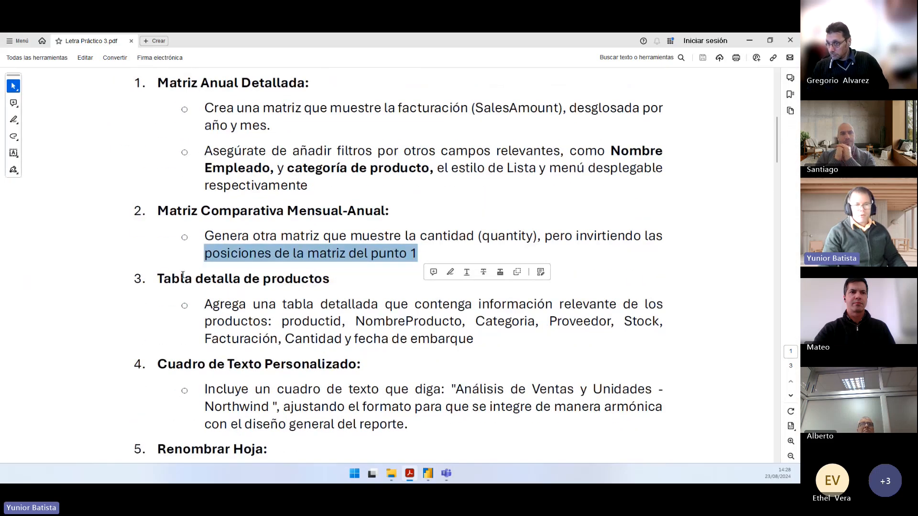
{"action": "left_click_drag", "start_coordinate": [158, 279], "coordinate": [329, 279]}
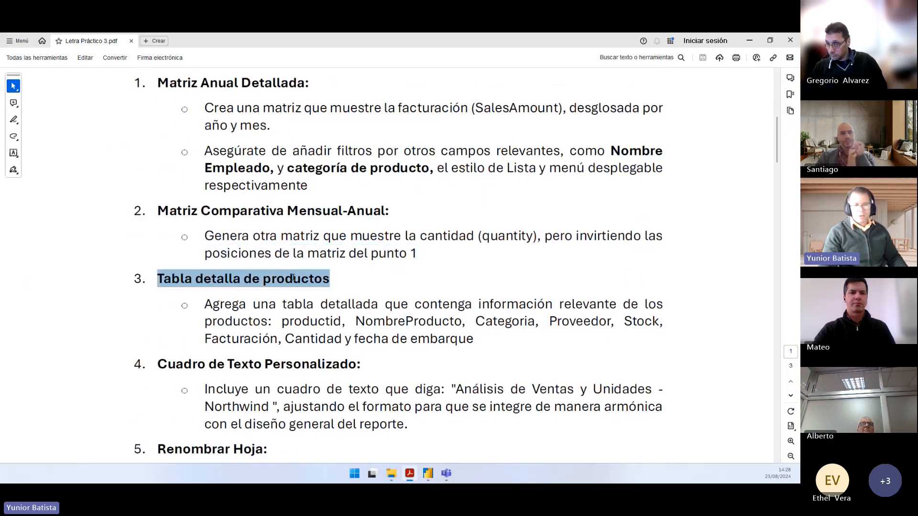
{"action": "left_click_drag", "start_coordinate": [215, 304], "coordinate": [461, 321]}
{"action": "left_click", "coordinate": [504, 321]}
{"action": "double_click", "coordinate": [504, 321]}
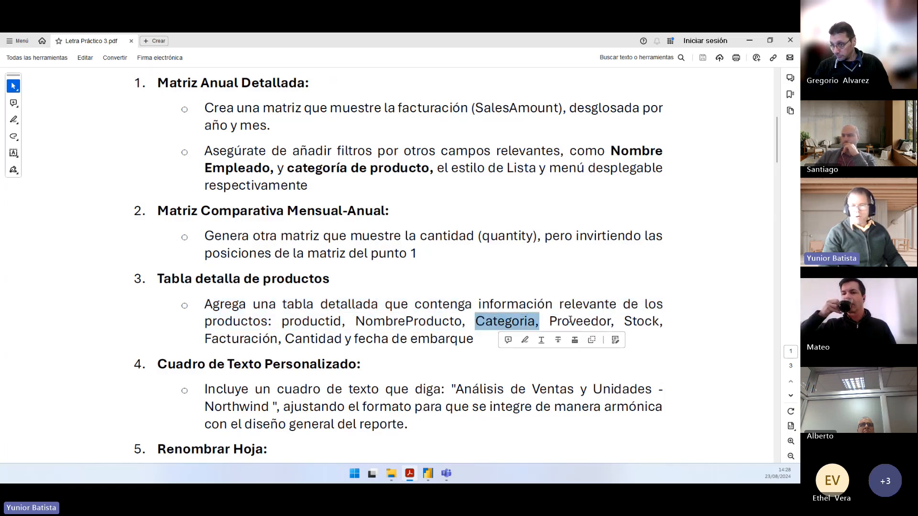
{"action": "double_click", "coordinate": [580, 321]}
{"action": "left_click", "coordinate": [554, 323]}
{"action": "double_click", "coordinate": [260, 339]}
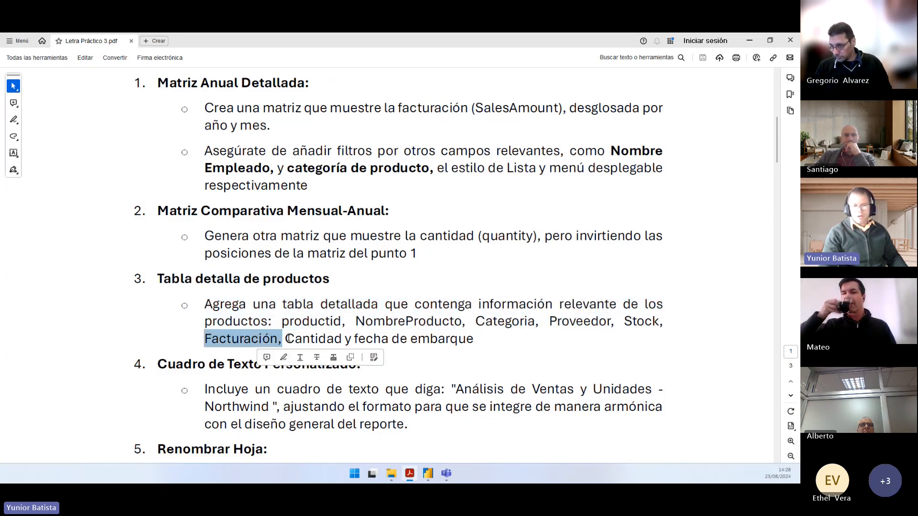
{"action": "double_click", "coordinate": [313, 339]}
{"action": "left_click_drag", "start_coordinate": [475, 321], "coordinate": [353, 338]}
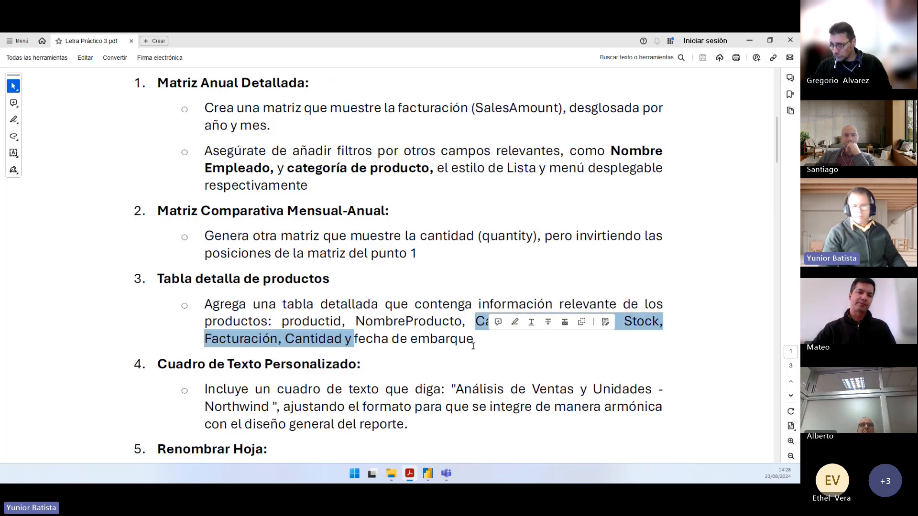
{"action": "triple_click", "coordinate": [472, 340]}
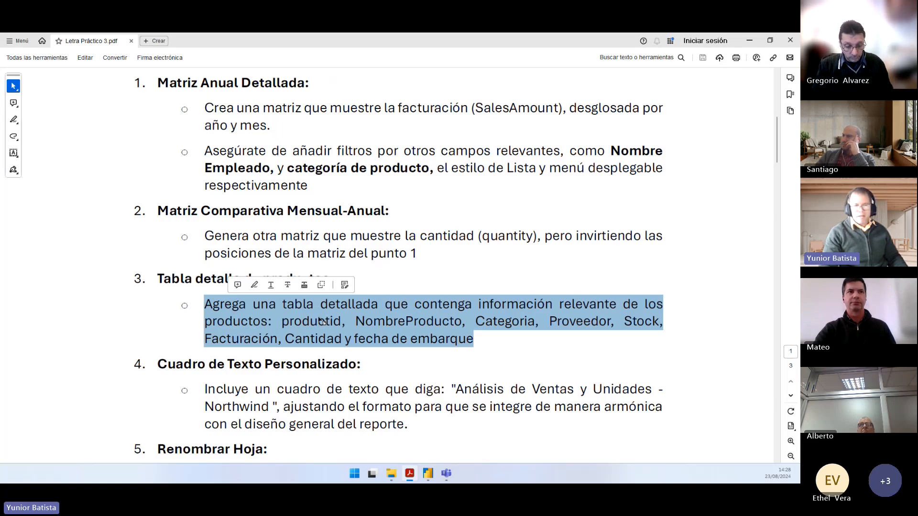
Step: Switch to Power BI, add an empty table visual below the matrix and slicers, and resize it into a shorter band spanning the page width
{"action": "key", "text": "alt+Tab"}
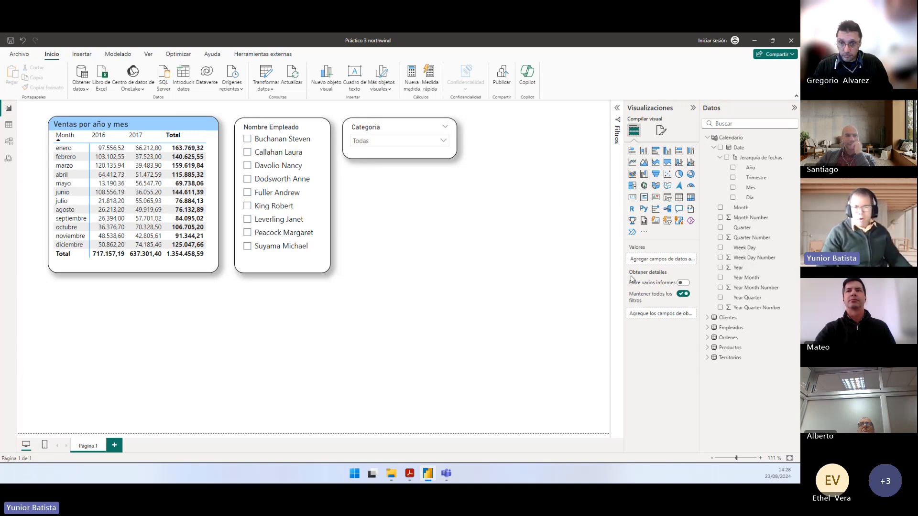
{"action": "scroll", "coordinate": [741, 156], "scroll_direction": "up", "scroll_amount": 3}
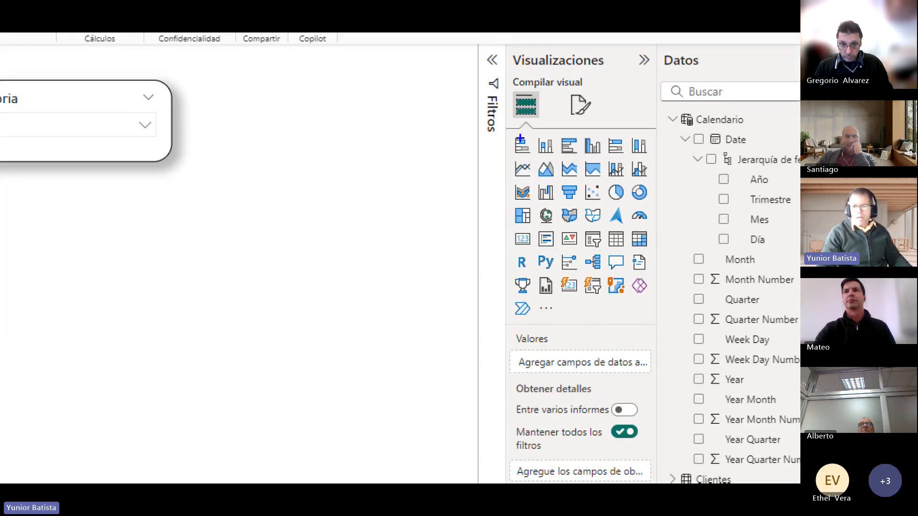
{"action": "mouse_move", "coordinate": [504, 135]}
{"action": "left_mouse_down"}
{"action": "mouse_move", "coordinate": [625, 312]}
{"action": "mouse_move", "coordinate": [654, 325]}
{"action": "left_mouse_up"}
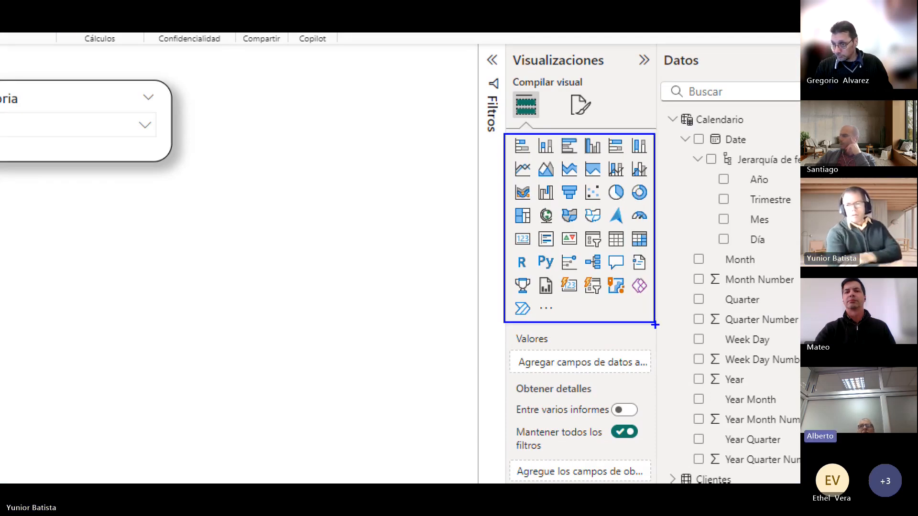
{"action": "key", "text": "Escape"}
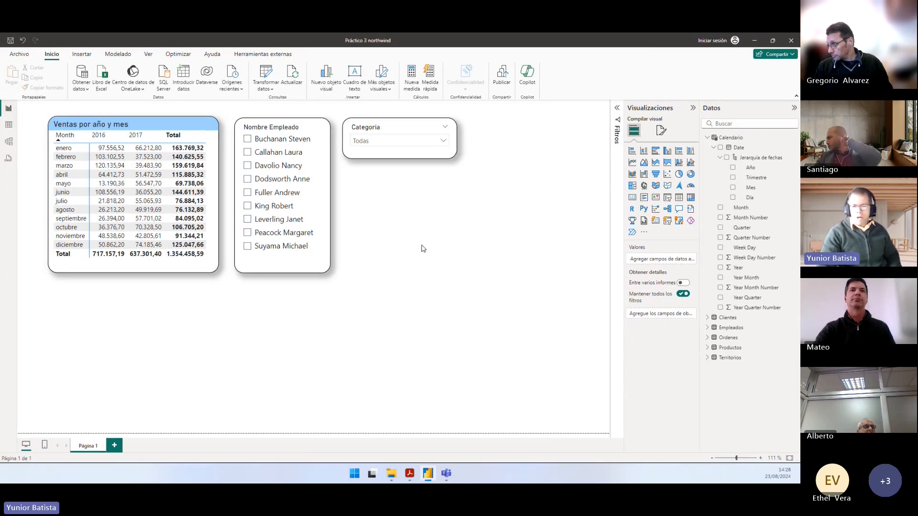
{"action": "left_click", "coordinate": [671, 200]}
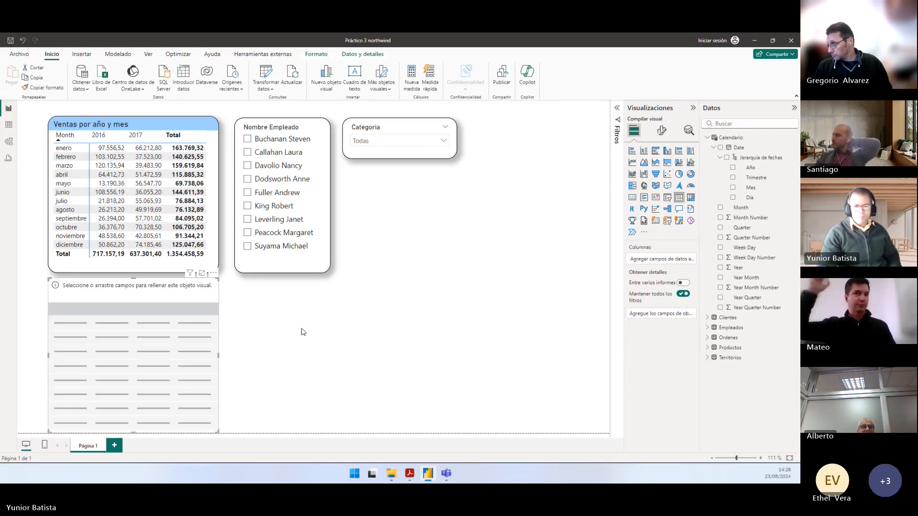
{"action": "left_click_drag", "start_coordinate": [218, 355], "coordinate": [609, 356]}
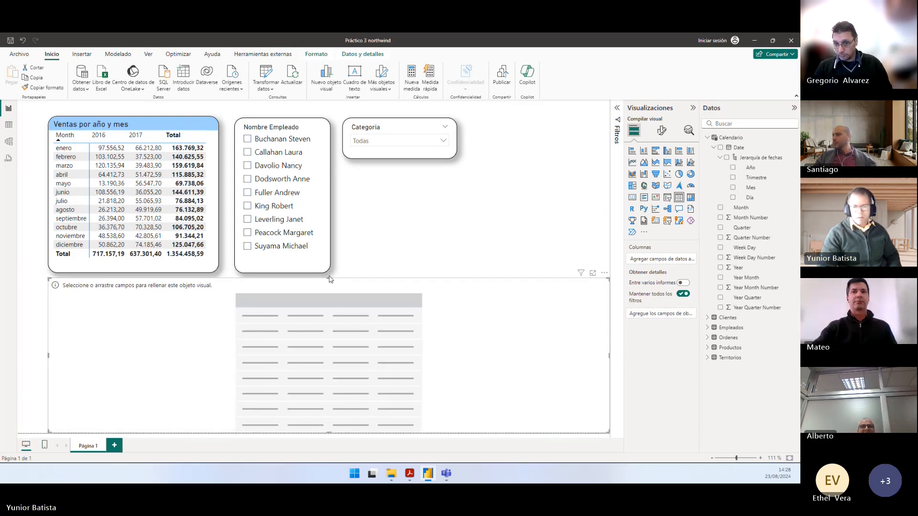
{"action": "left_click_drag", "start_coordinate": [331, 278], "coordinate": [309, 304]}
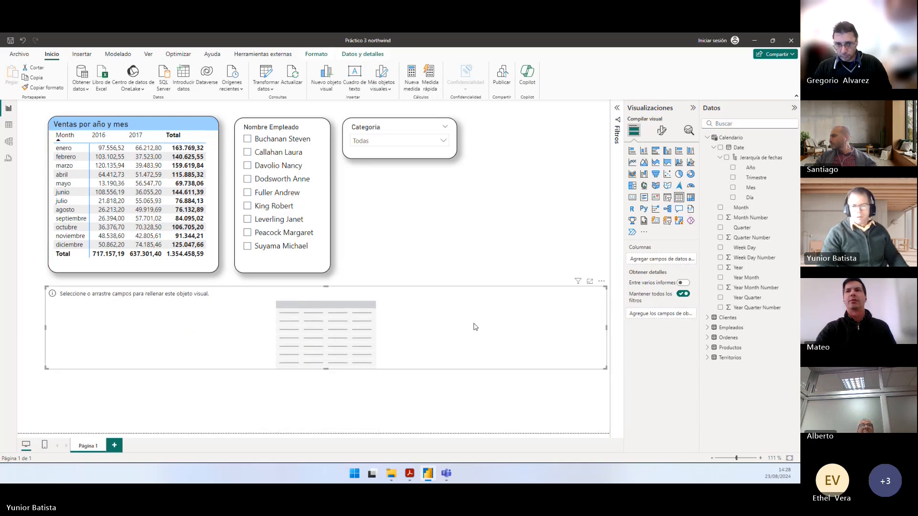
Step: Switch to Letra Práctico 3.pdf and review the fields required for the product detail table, from productid to fecha de embarque
{"action": "key", "text": "alt+Tab"}
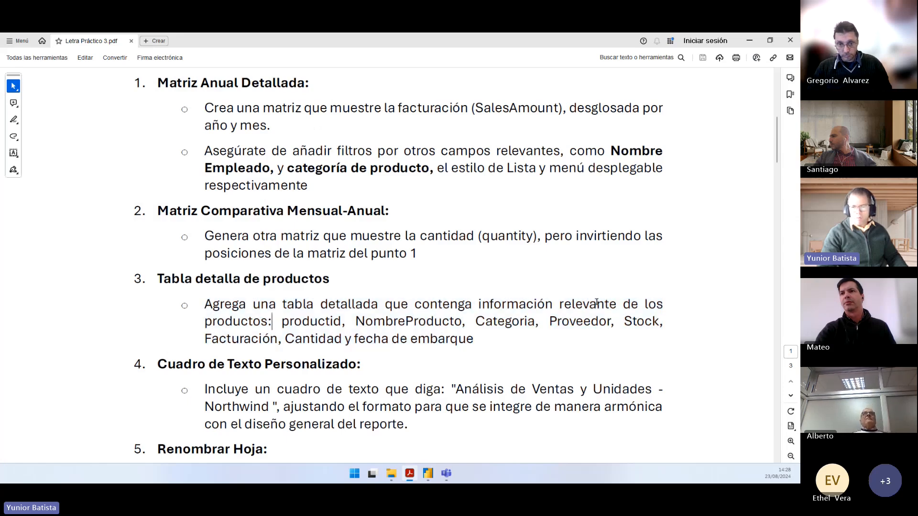
{"action": "double_click", "coordinate": [296, 322]}
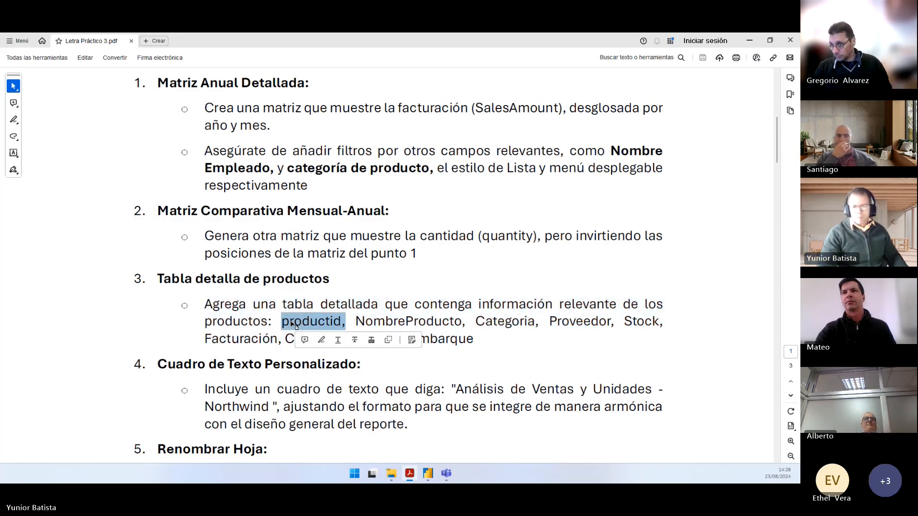
{"action": "left_click", "coordinate": [385, 324]}
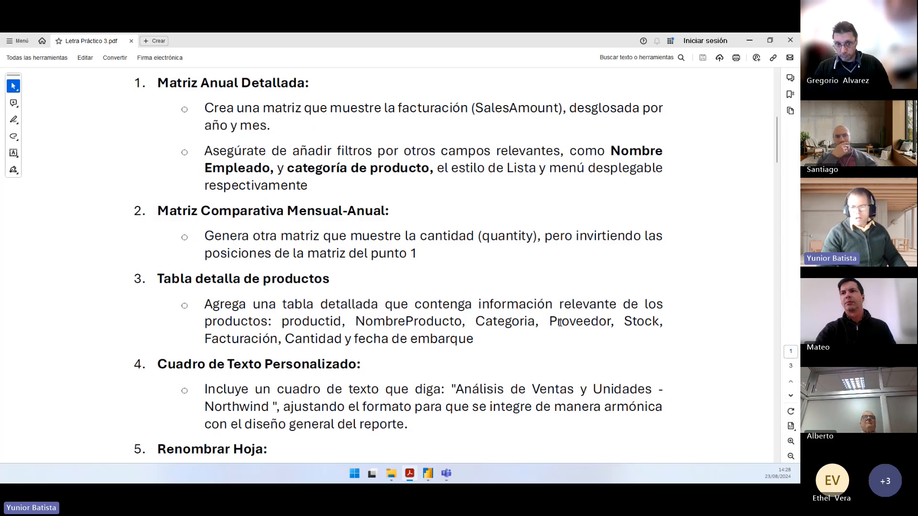
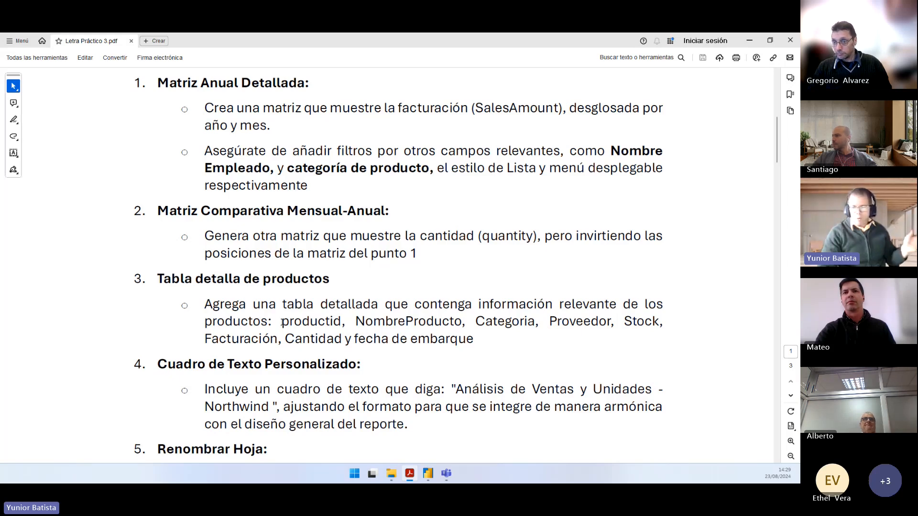
{"action": "left_click_drag", "start_coordinate": [282, 322], "coordinate": [612, 322]}
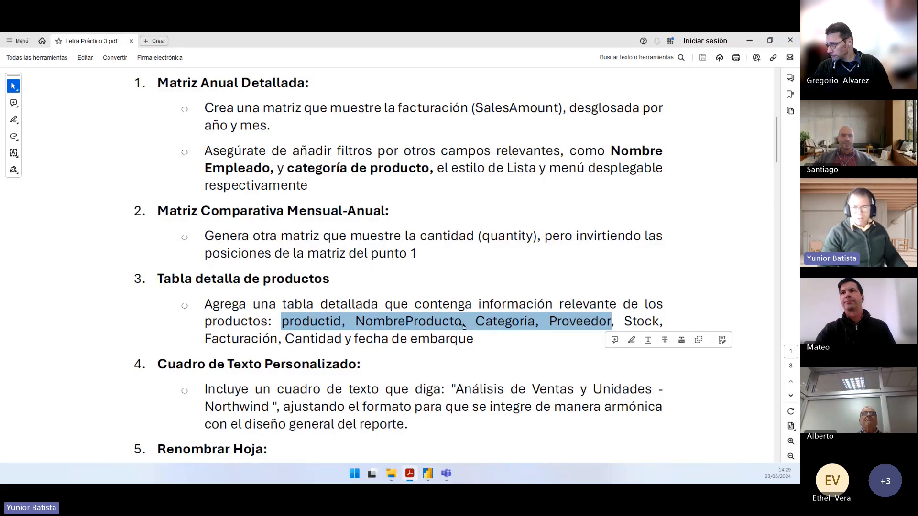
{"action": "mouse_move", "coordinate": [624, 321]}
{"action": "left_mouse_down"}
{"action": "mouse_move", "coordinate": [640, 321]}
{"action": "mouse_move", "coordinate": [474, 339]}
{"action": "mouse_move", "coordinate": [356, 338]}
{"action": "mouse_move", "coordinate": [480, 341]}
{"action": "left_mouse_up"}
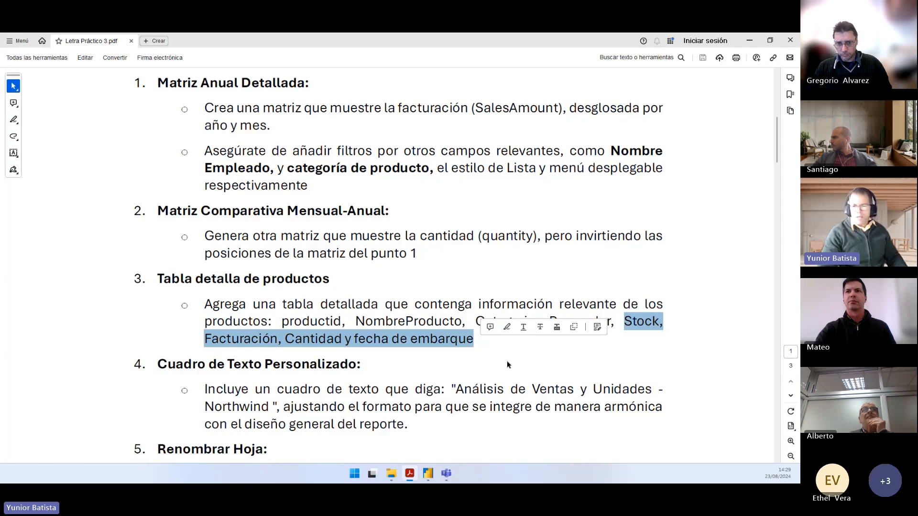
Step: Switch to Power BI, expand the Productos table's fields, turn on the display of hidden items, and unhide all hidden elements
{"action": "key", "text": "alt+Tab"}
{"action": "left_click", "coordinate": [707, 137]}
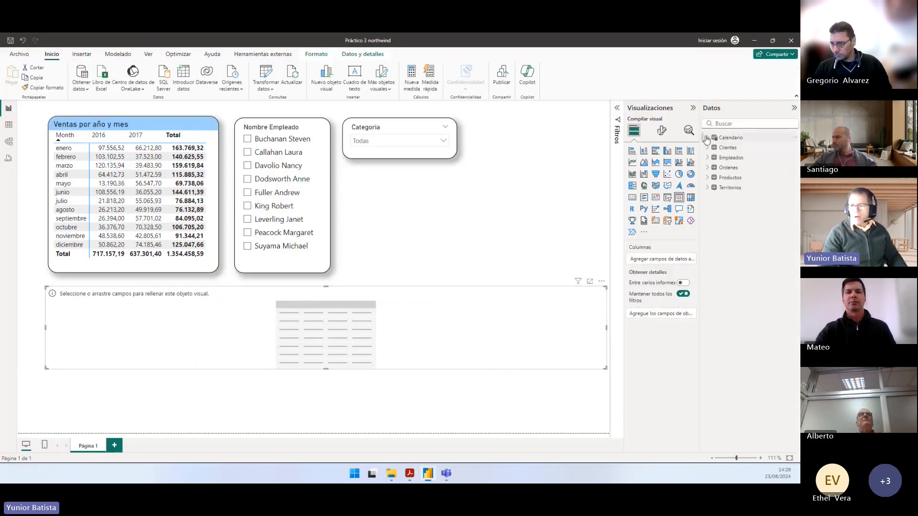
{"action": "left_click", "coordinate": [711, 179]}
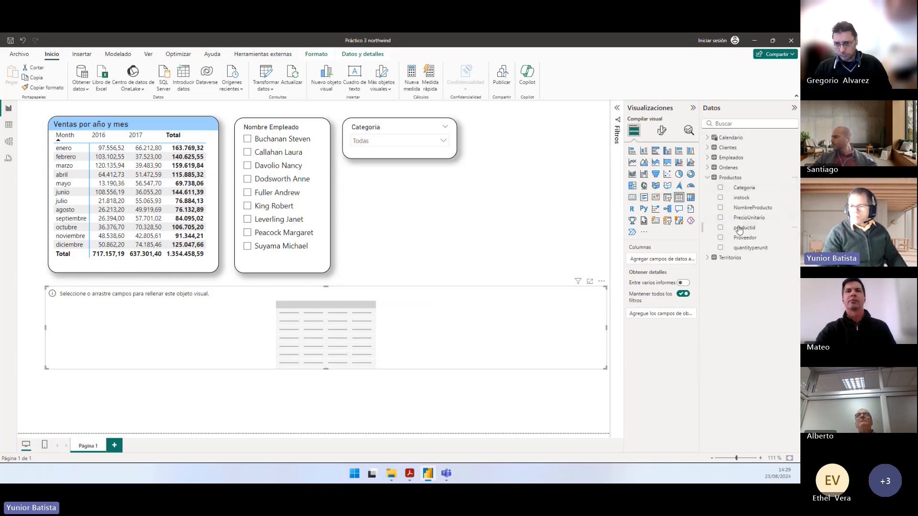
{"action": "right_click", "coordinate": [737, 180]}
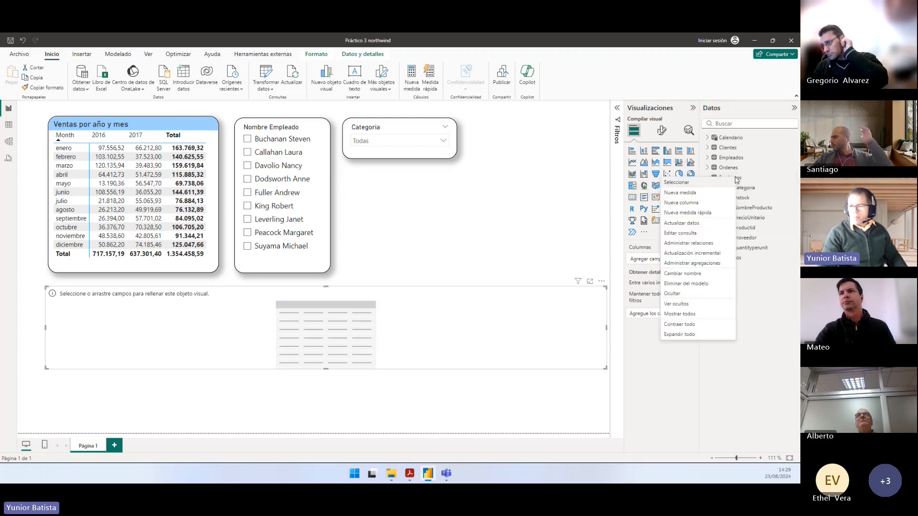
{"action": "left_click", "coordinate": [687, 304]}
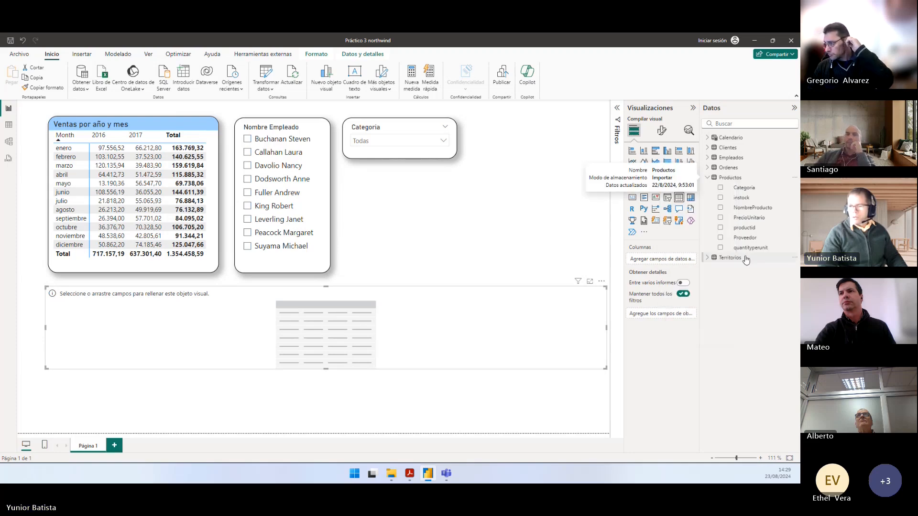
{"action": "left_click", "coordinate": [730, 177]}
{"action": "right_click", "coordinate": [734, 180]}
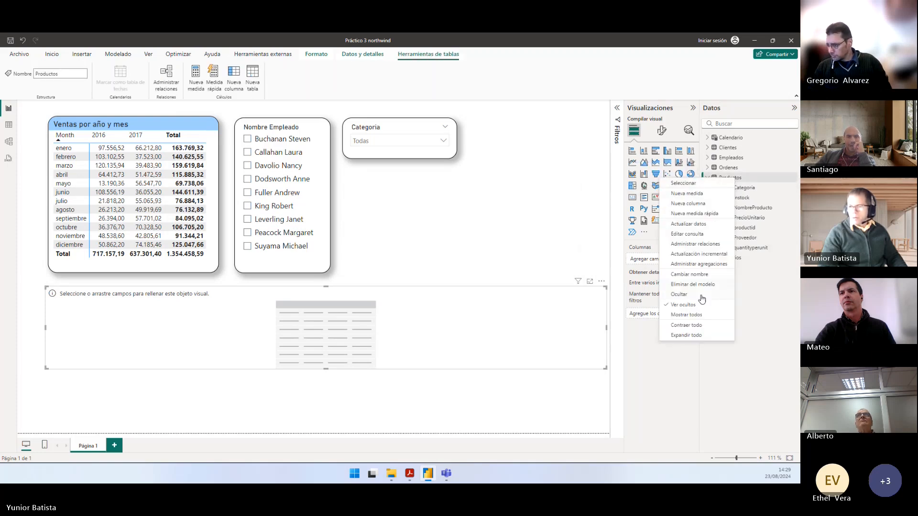
{"action": "left_click", "coordinate": [697, 314]}
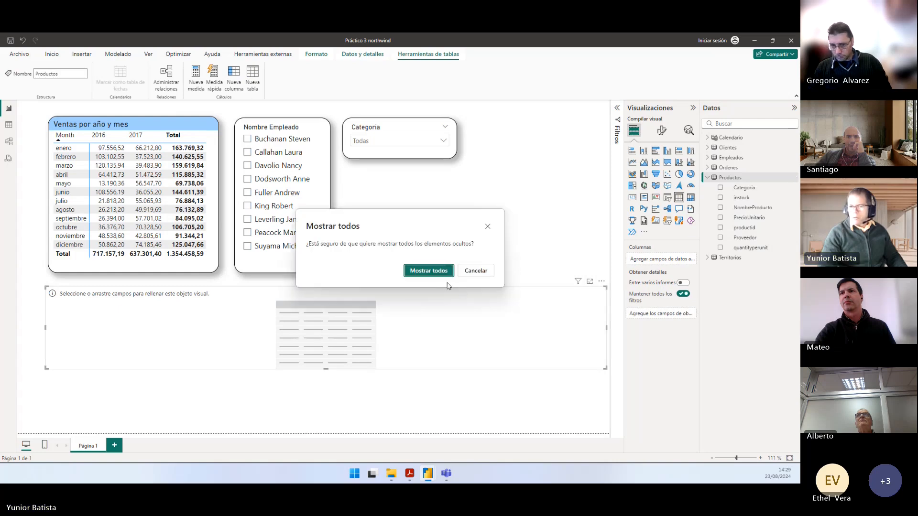
{"action": "left_click", "coordinate": [431, 271]}
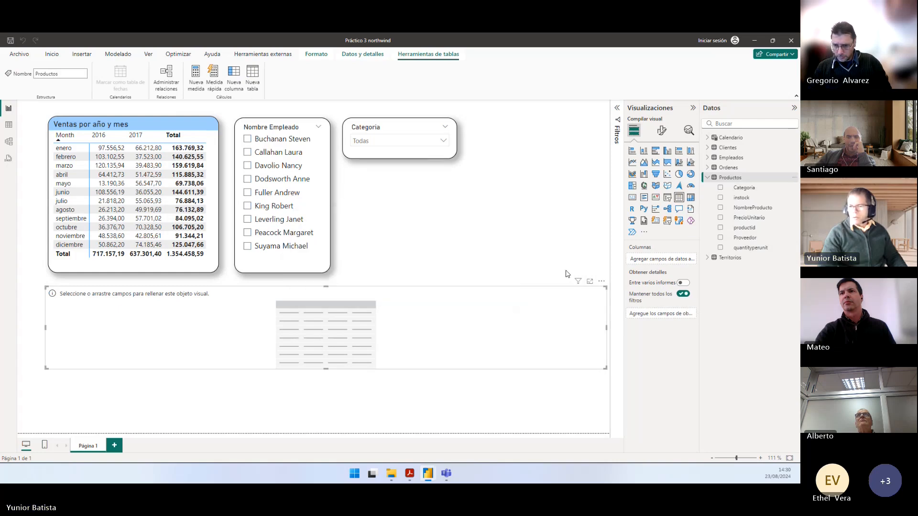
Step: Check the Productos table's fields, including productid, in Table view and return to the report page
{"action": "right_click", "coordinate": [730, 180]}
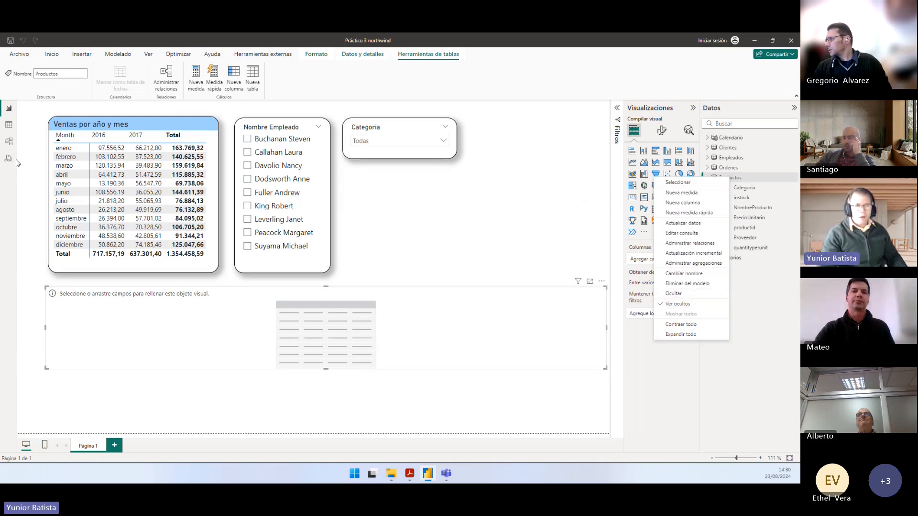
{"action": "left_click", "coordinate": [9, 125]}
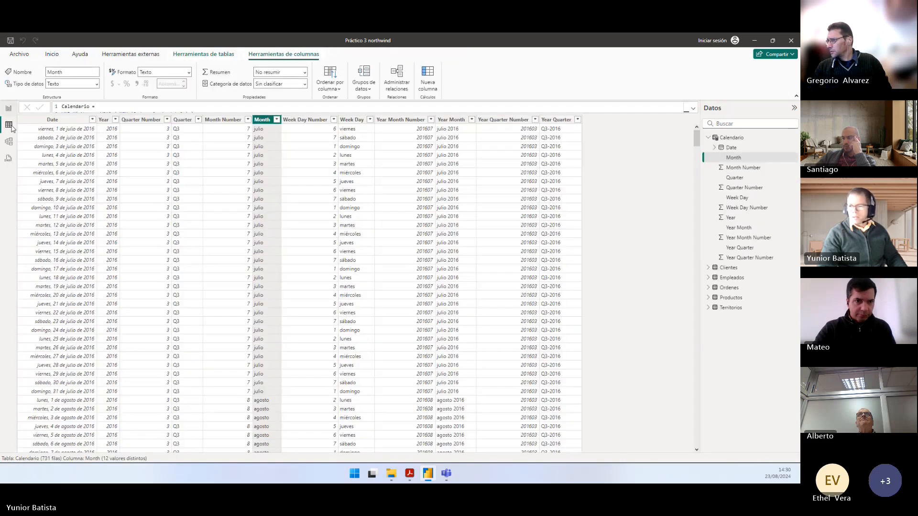
{"action": "left_click", "coordinate": [707, 298]}
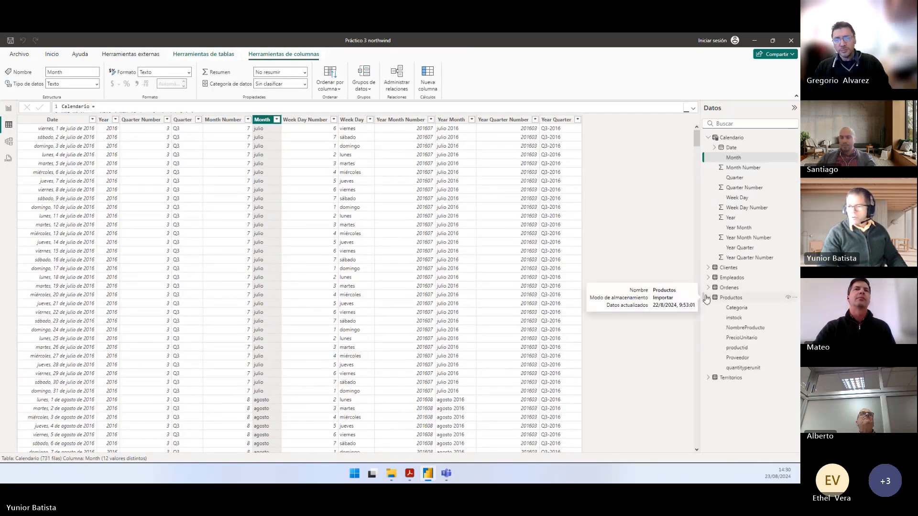
{"action": "left_click", "coordinate": [736, 348]}
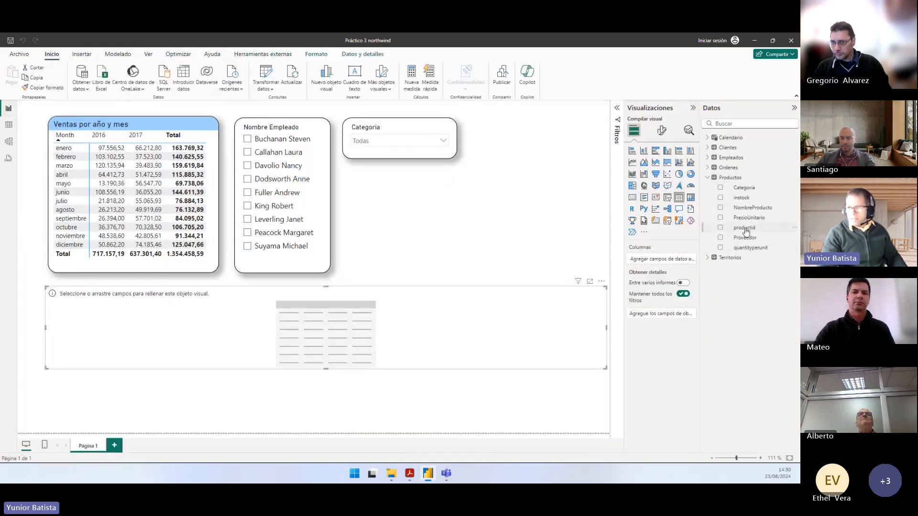
Step: Add productid and NombreProducto from Productos to the empty table visual, checking the field order in Letra Práctico 3.pdf
{"action": "left_click_drag", "start_coordinate": [746, 231], "coordinate": [225, 319]}
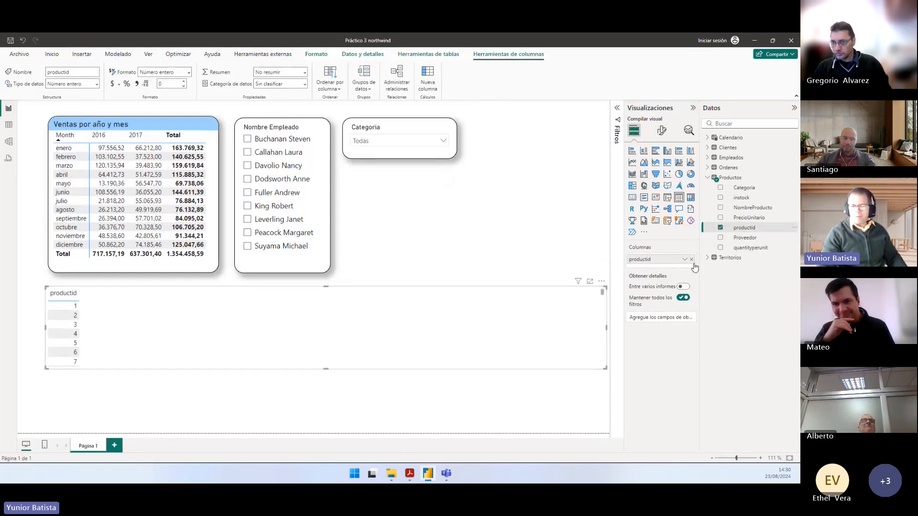
{"action": "key", "text": "alt+Tab"}
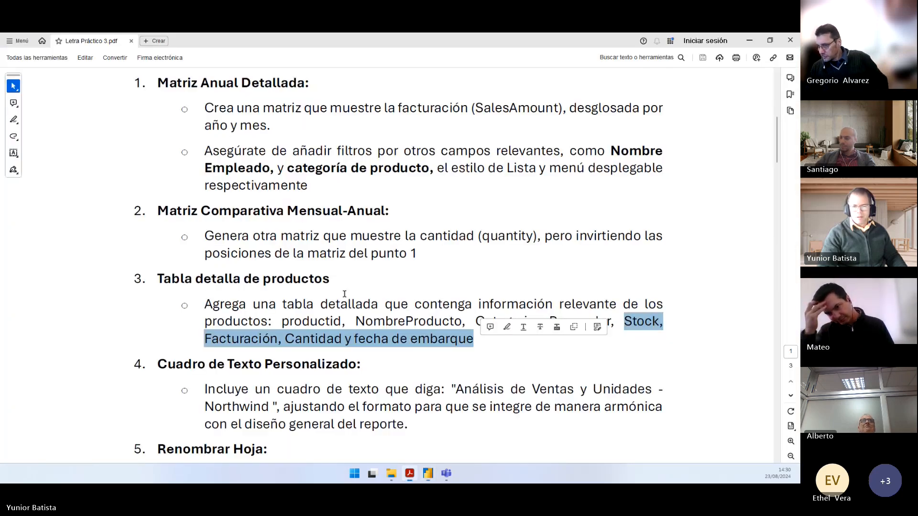
{"action": "left_click", "coordinate": [370, 322]}
{"action": "double_click", "coordinate": [369, 321]}
{"action": "key", "text": "alt+Tab"}
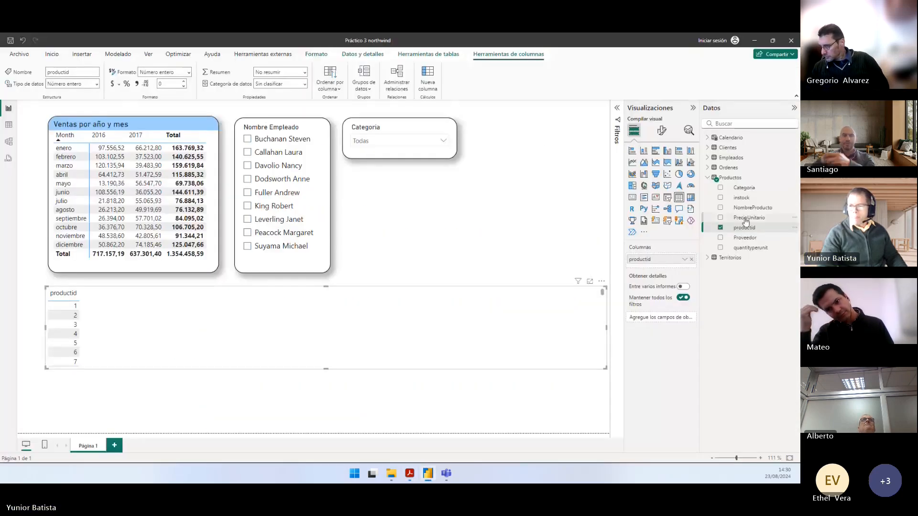
{"action": "left_click_drag", "start_coordinate": [754, 210], "coordinate": [219, 342]}
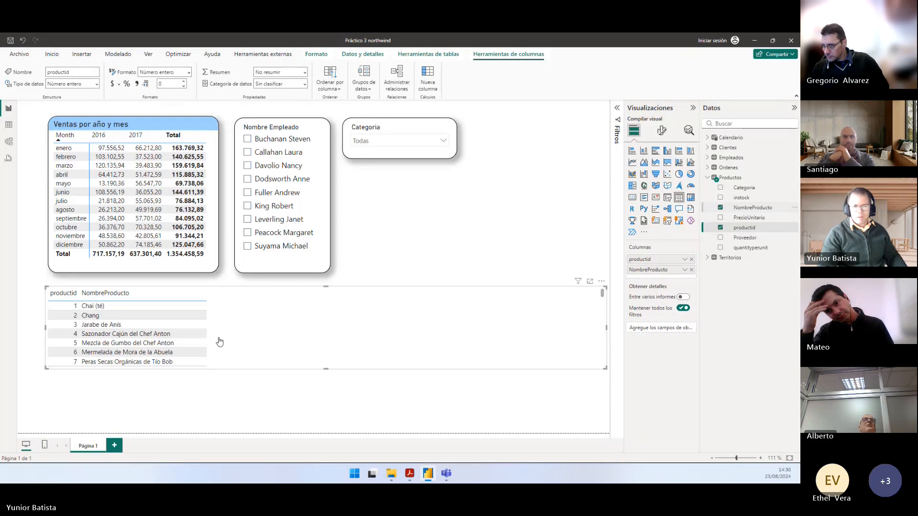
Step: Add Categoria and Proveedor from Productos to the product table, following the field list in Letra Práctico 3.pdf
{"action": "key", "text": "alt+Tab"}
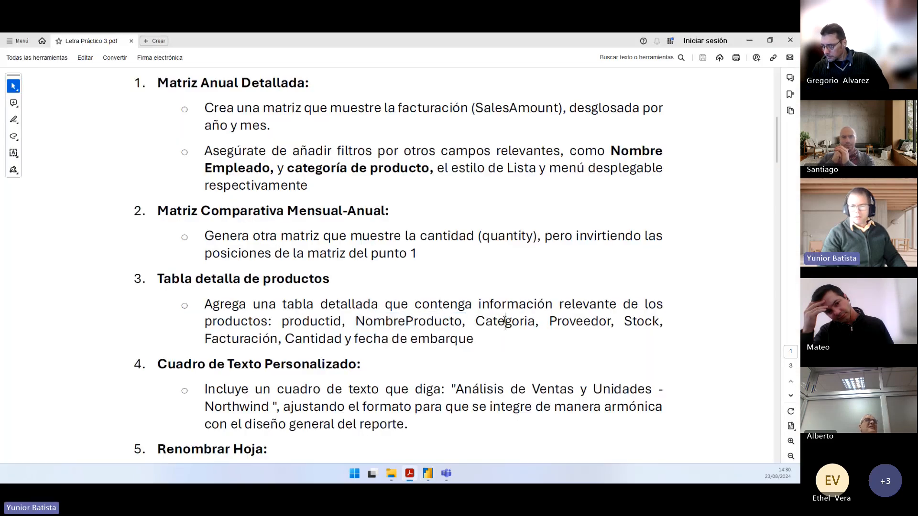
{"action": "double_click", "coordinate": [504, 322]}
{"action": "key", "text": "alt+Tab"}
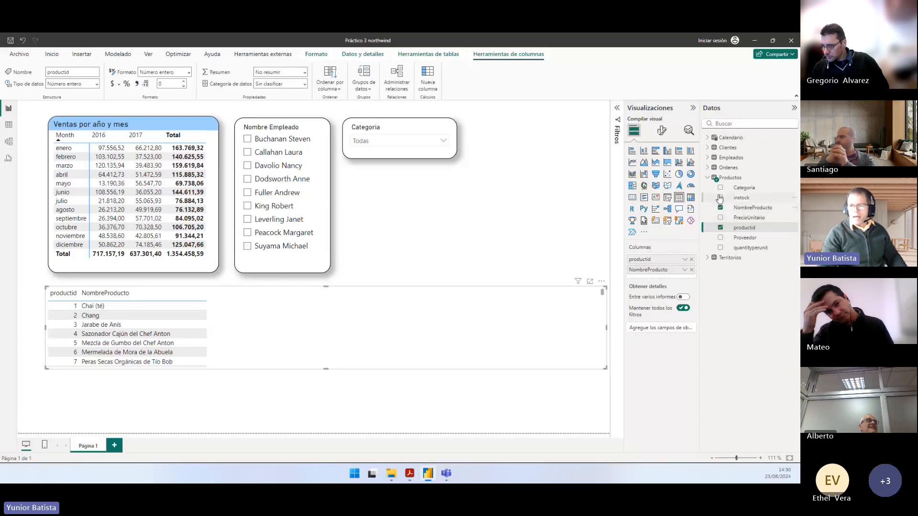
{"action": "left_click_drag", "start_coordinate": [748, 192], "coordinate": [317, 341]}
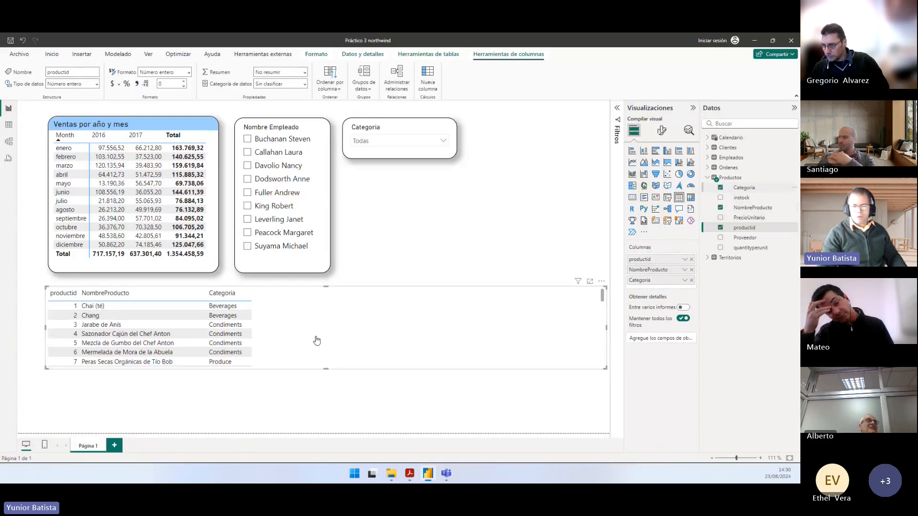
{"action": "key", "text": "alt+Tab"}
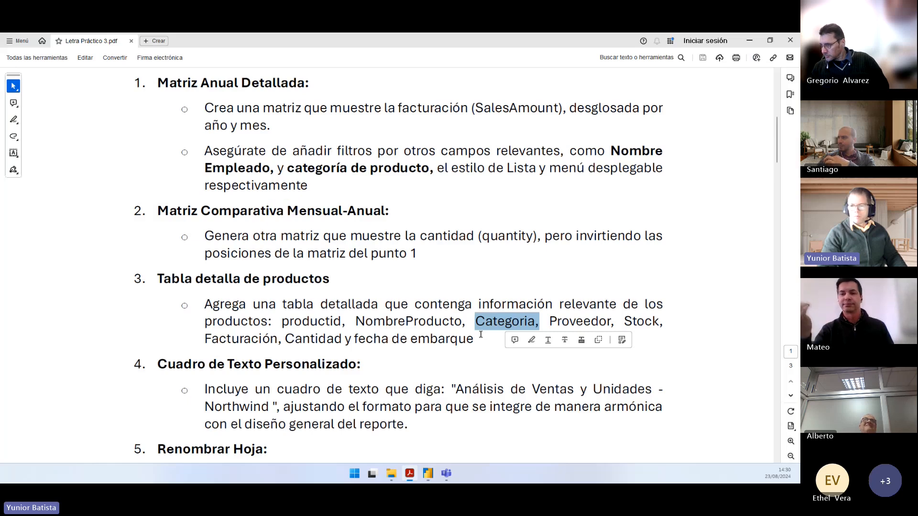
{"action": "double_click", "coordinate": [581, 321]}
{"action": "key", "text": "alt+Tab"}
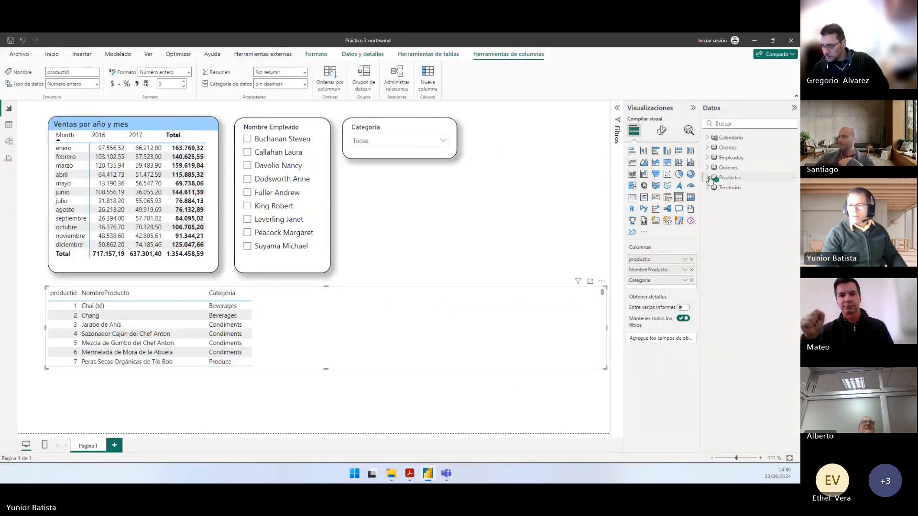
{"action": "left_click", "coordinate": [755, 238]}
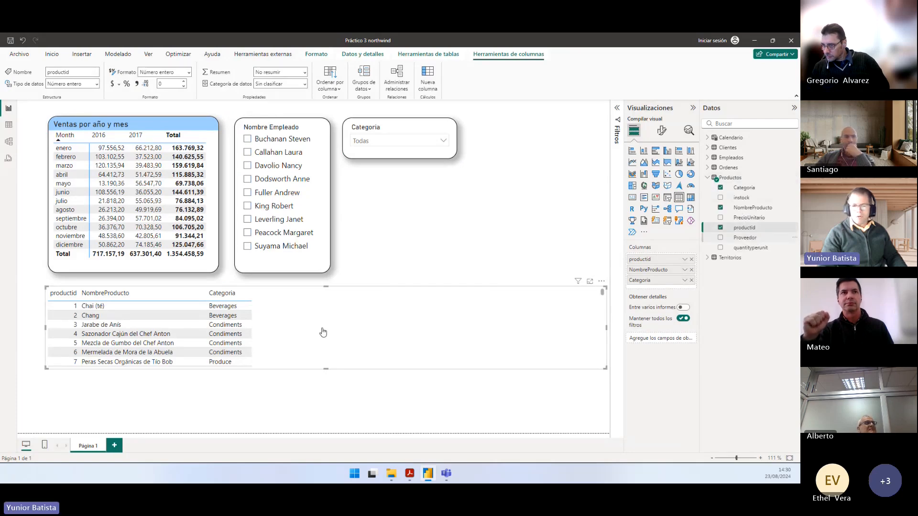
Step: Check the Stock requirement in the PDF, search the data fields for "sto", add instock to the product table, and clear the search
{"action": "key", "text": "alt+Tab"}
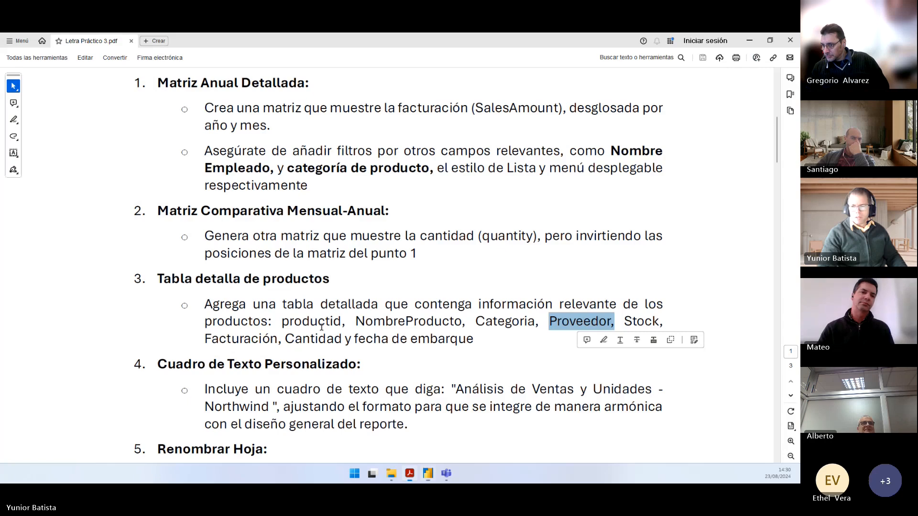
{"action": "double_click", "coordinate": [643, 321]}
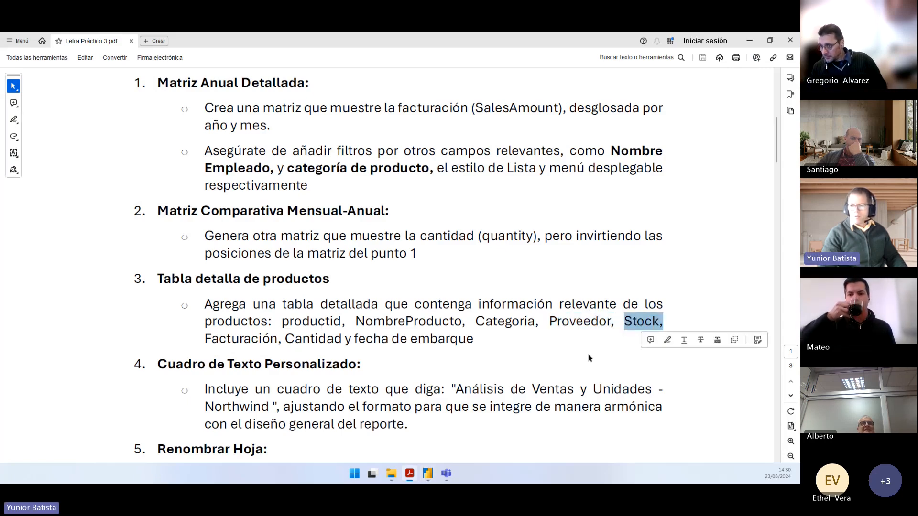
{"action": "key", "text": "alt+Tab"}
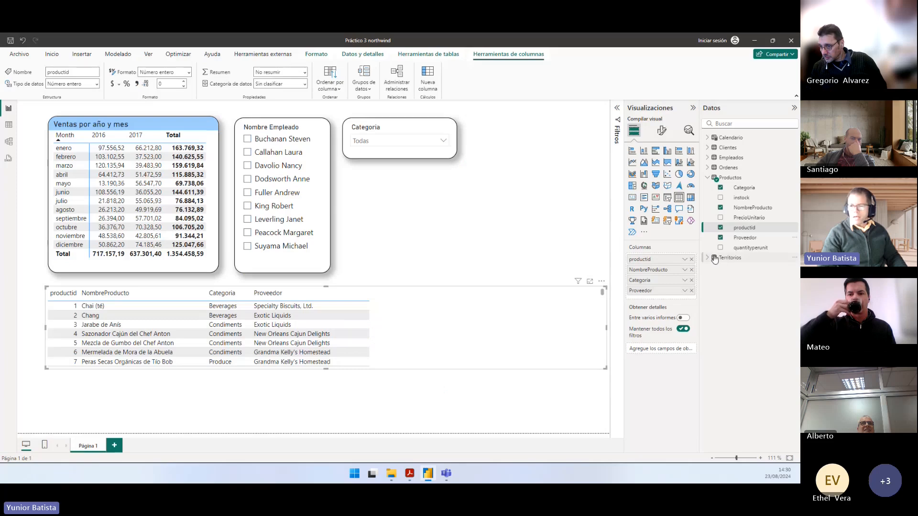
{"action": "left_click", "coordinate": [707, 168]}
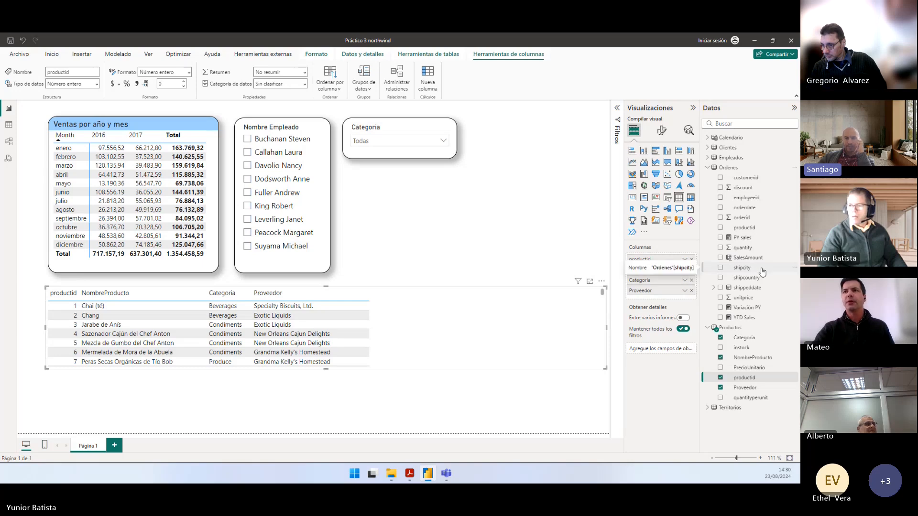
{"action": "left_click", "coordinate": [731, 122]}
{"action": "type", "text": "sto"}
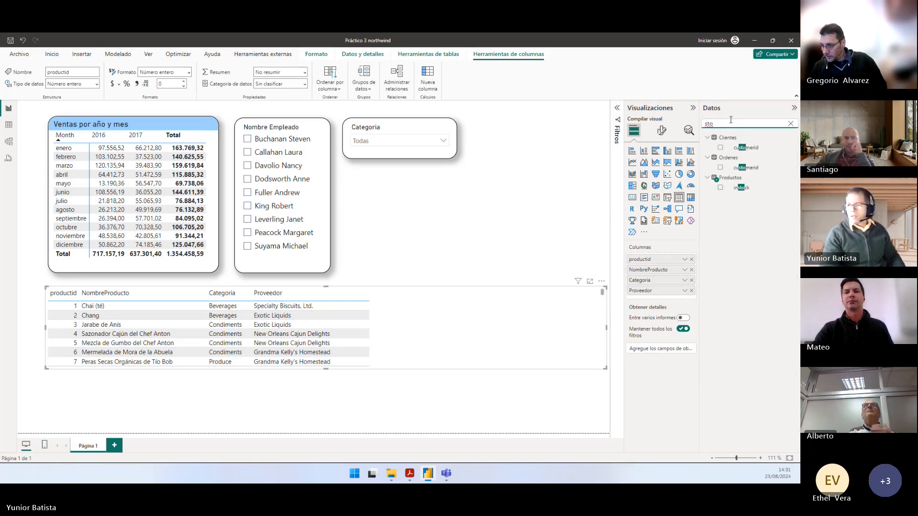
{"action": "left_click_drag", "start_coordinate": [748, 191], "coordinate": [420, 344]}
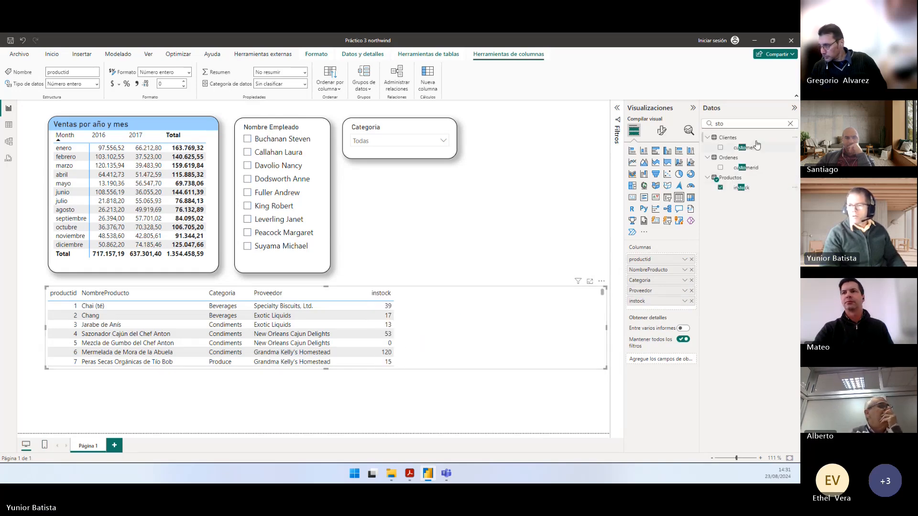
{"action": "left_click", "coordinate": [790, 123]}
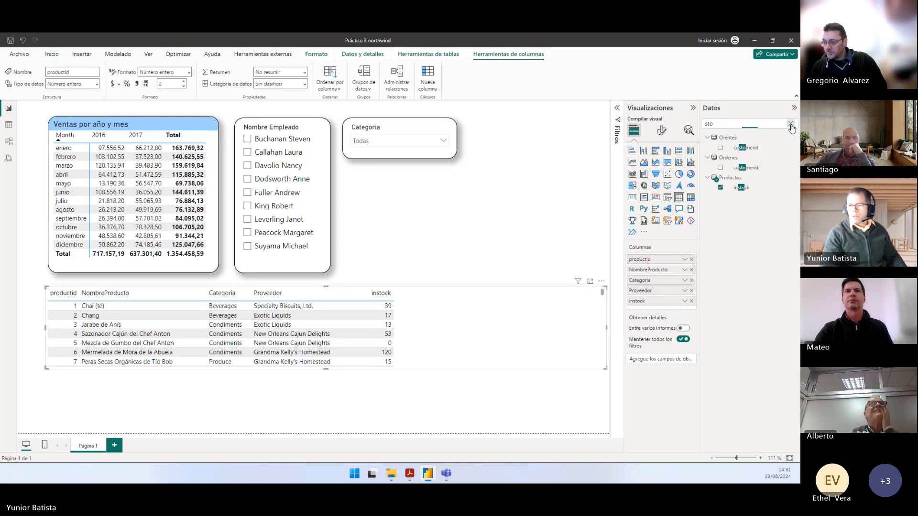
Step: Check the Facturación requirement in Letra Práctico 3.pdf, return to Power BI, and collapse the Ordenes and Productos field lists
{"action": "left_click", "coordinate": [409, 473]}
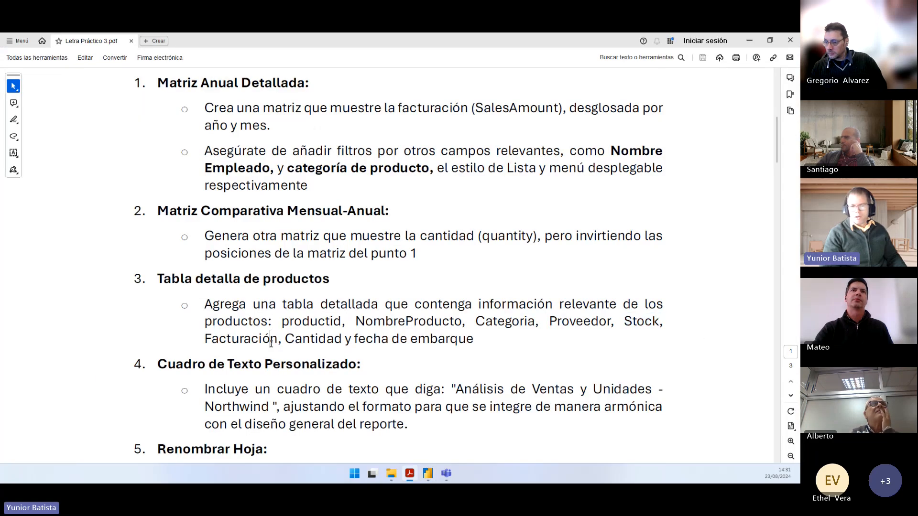
{"action": "double_click", "coordinate": [273, 341]}
{"action": "key", "text": "alt+Tab"}
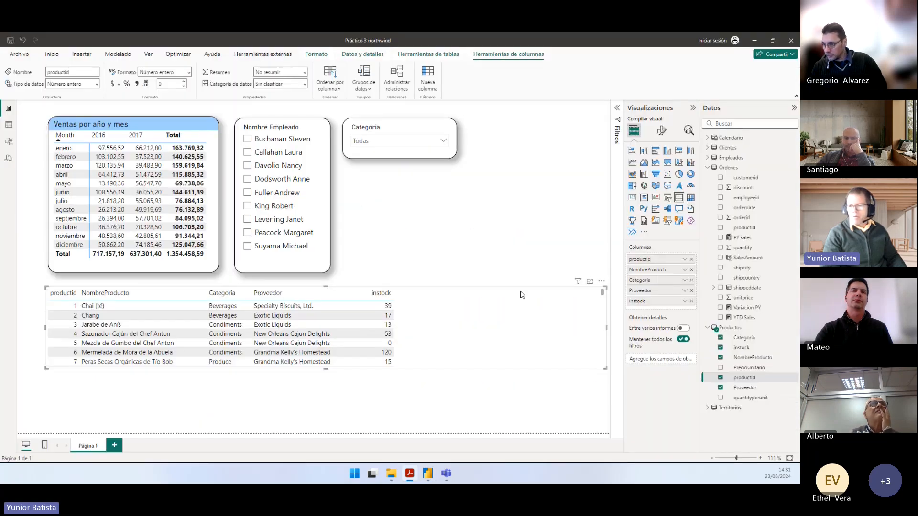
{"action": "left_click", "coordinate": [708, 168]}
{"action": "left_click", "coordinate": [708, 174]}
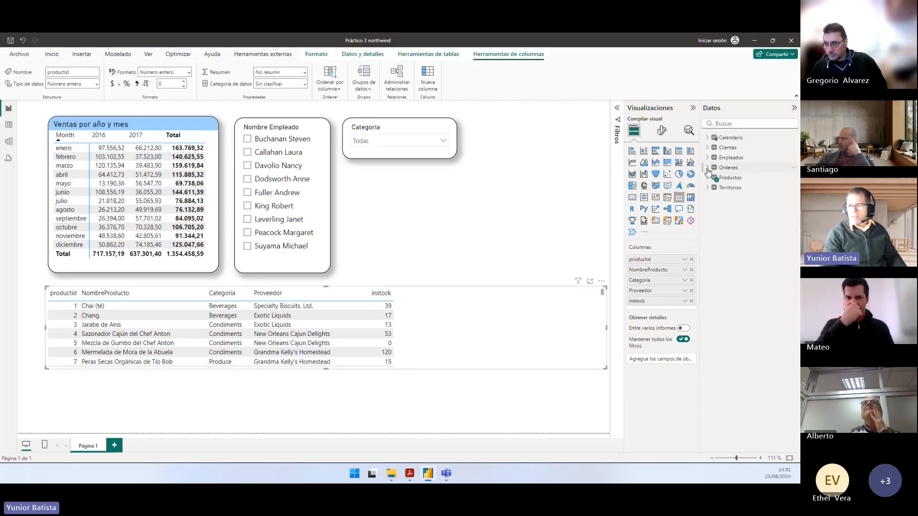
Step: Add the SalesAmount and quantity fields from the Ordenes table to the product detail table
{"action": "left_click", "coordinate": [707, 167]}
{"action": "left_click_drag", "start_coordinate": [747, 257], "coordinate": [486, 341]}
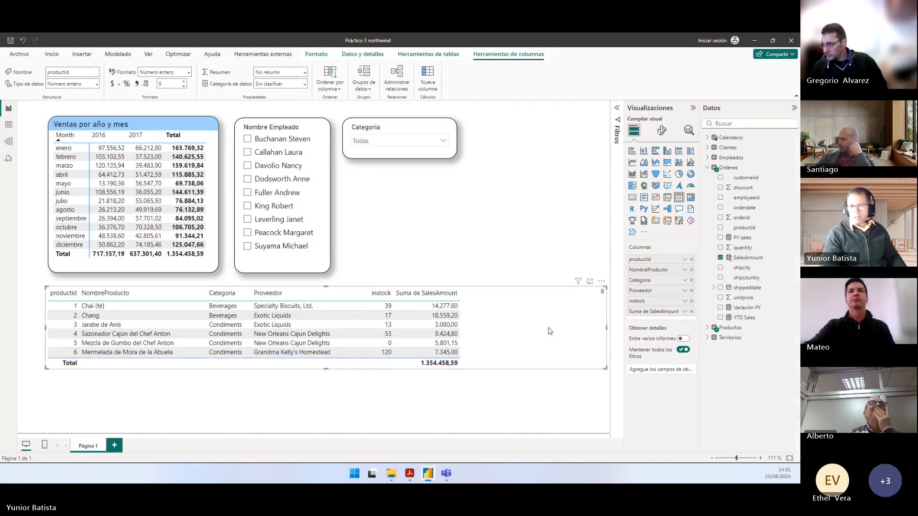
{"action": "key", "text": "alt+Tab"}
{"action": "double_click", "coordinate": [313, 338]}
{"action": "key", "text": "alt+Tab"}
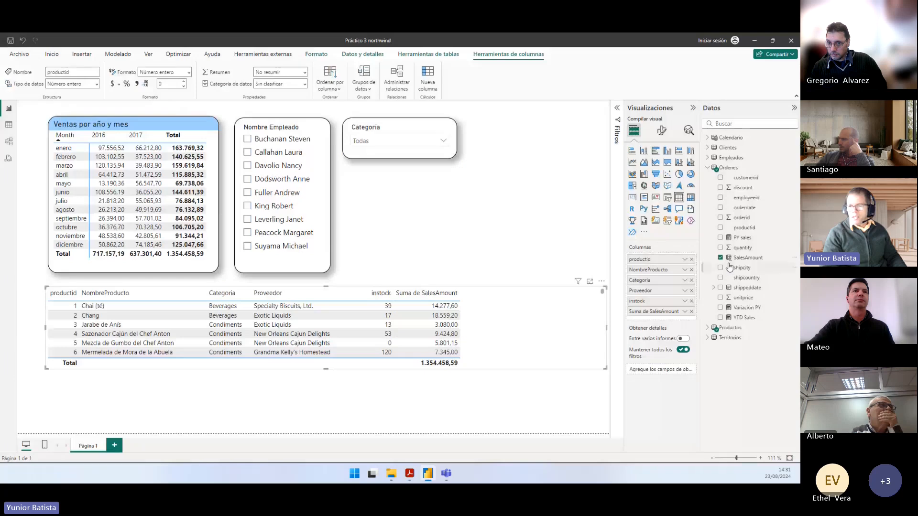
{"action": "left_click_drag", "start_coordinate": [752, 252], "coordinate": [526, 324]}
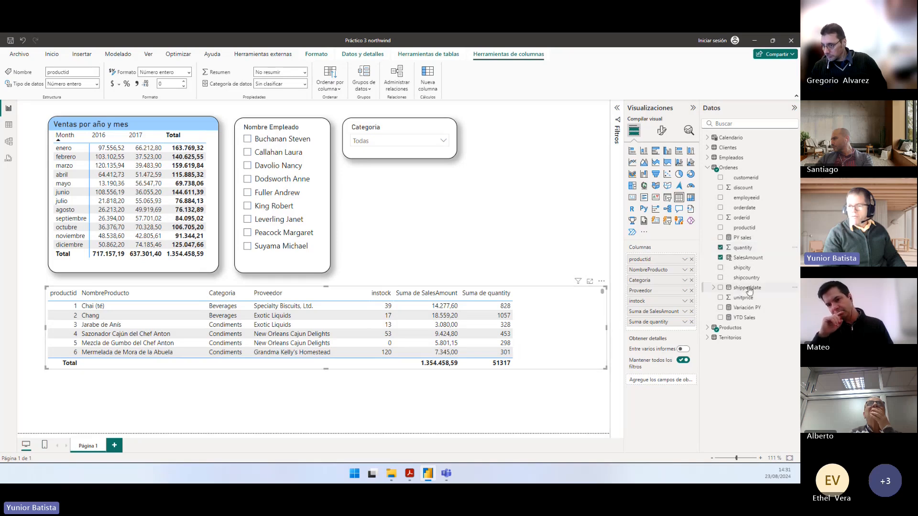
Step: Add the shippeddate field from Ordenes to the product detail table, using the plain date instead of the date hierarchy
{"action": "left_click_drag", "start_coordinate": [745, 288], "coordinate": [569, 322]}
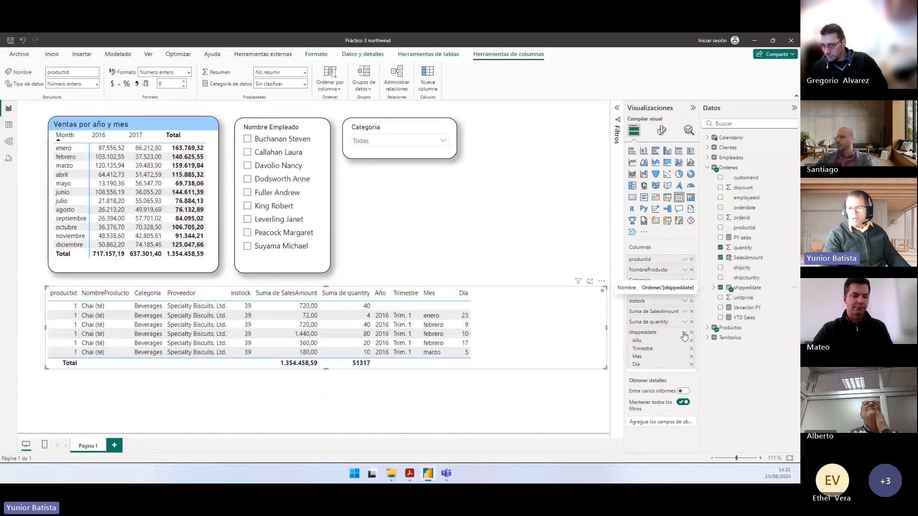
{"action": "left_click", "coordinate": [684, 333]}
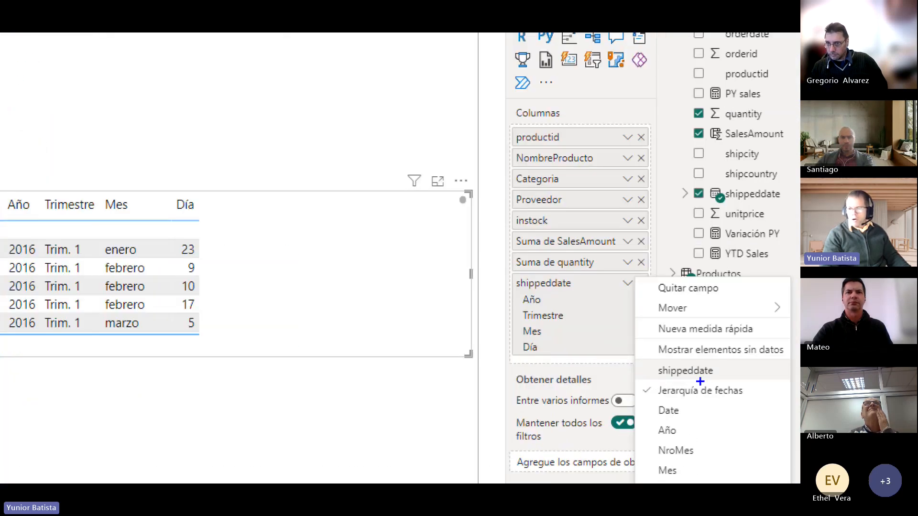
{"action": "left_click_drag", "start_coordinate": [781, 354], "coordinate": [749, 389]}
{"action": "left_click_drag", "start_coordinate": [648, 365], "coordinate": [724, 381]}
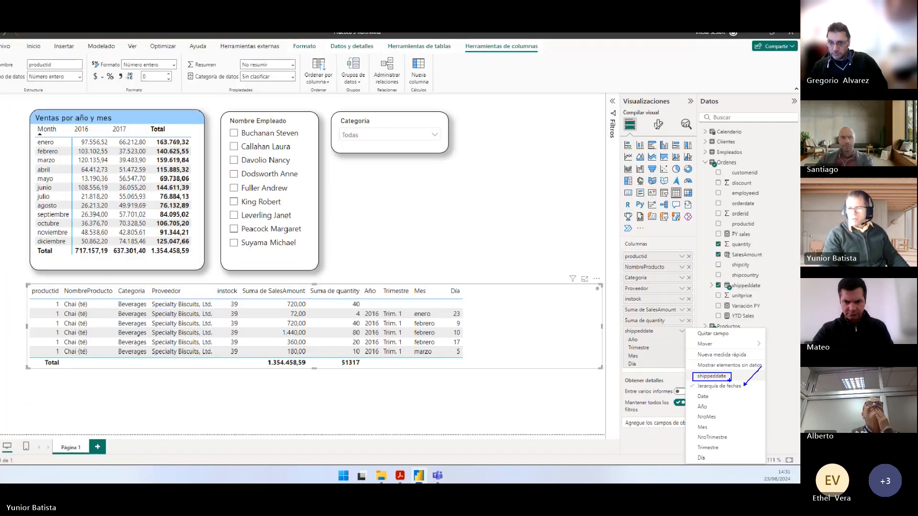
{"action": "left_click", "coordinate": [712, 376]}
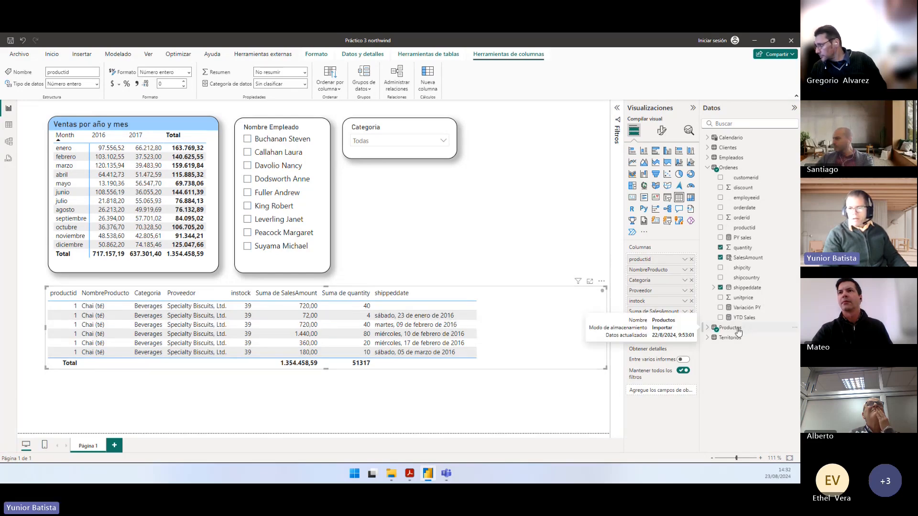
Step: Format the shippeddate column with the *14/03/2001 (Short Date) format
{"action": "left_click", "coordinate": [743, 288]}
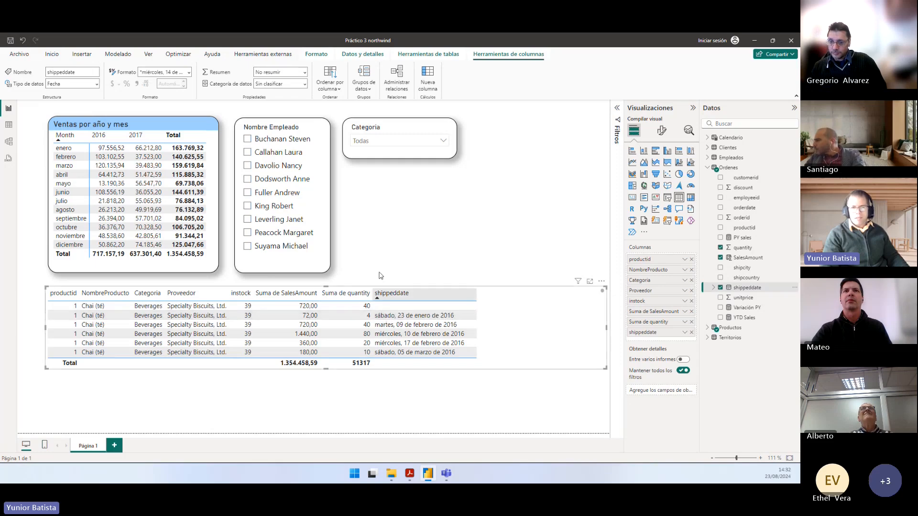
{"action": "left_click", "coordinate": [189, 72]}
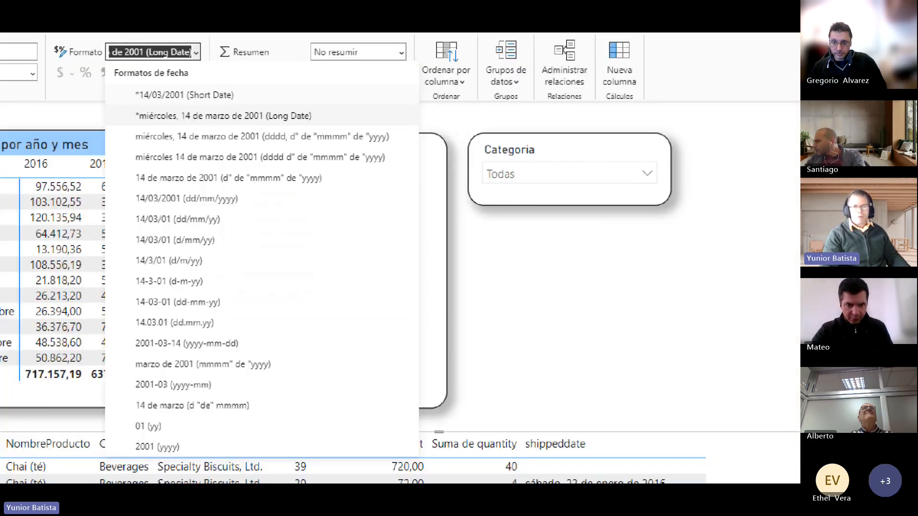
{"action": "key", "text": "Up"}
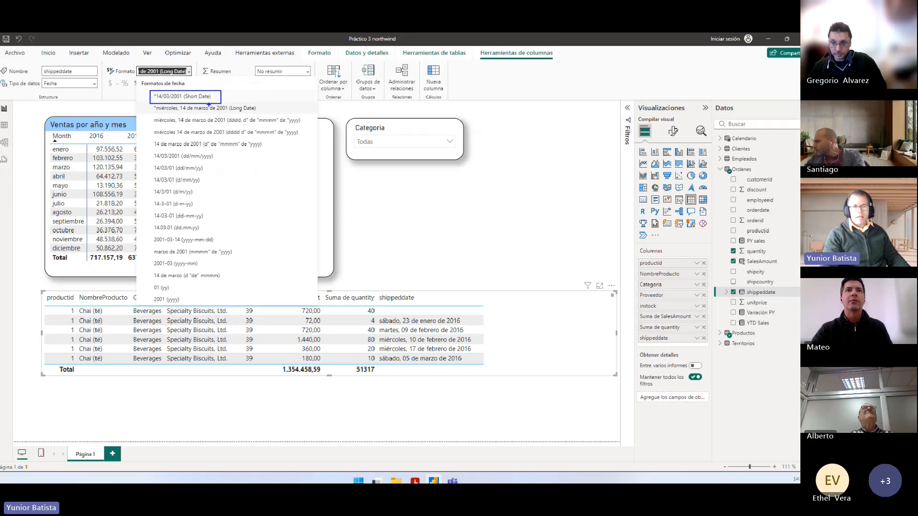
{"action": "left_click", "coordinate": [209, 105]}
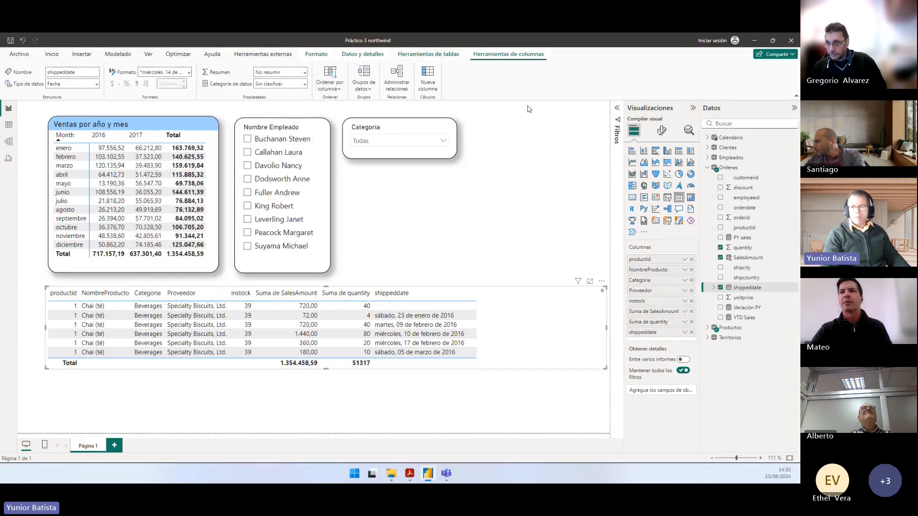
{"action": "left_click", "coordinate": [745, 288]}
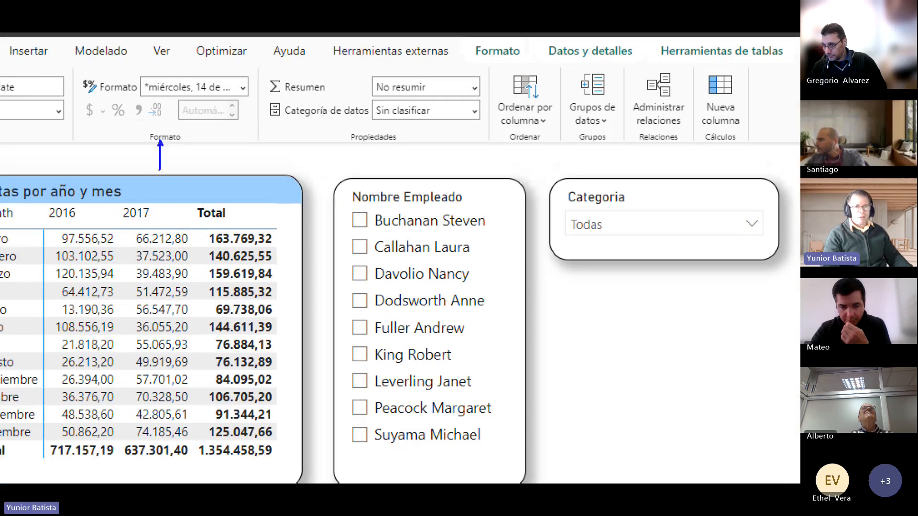
{"action": "mouse_move", "coordinate": [132, 66]}
{"action": "left_mouse_down"}
{"action": "mouse_move", "coordinate": [205, 97]}
{"action": "mouse_move", "coordinate": [267, 99]}
{"action": "left_mouse_up"}
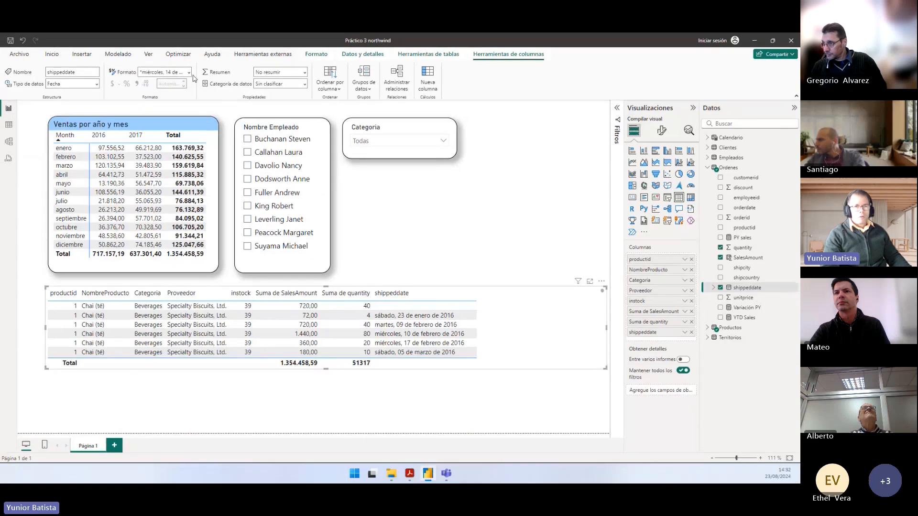
{"action": "left_click", "coordinate": [235, 88]}
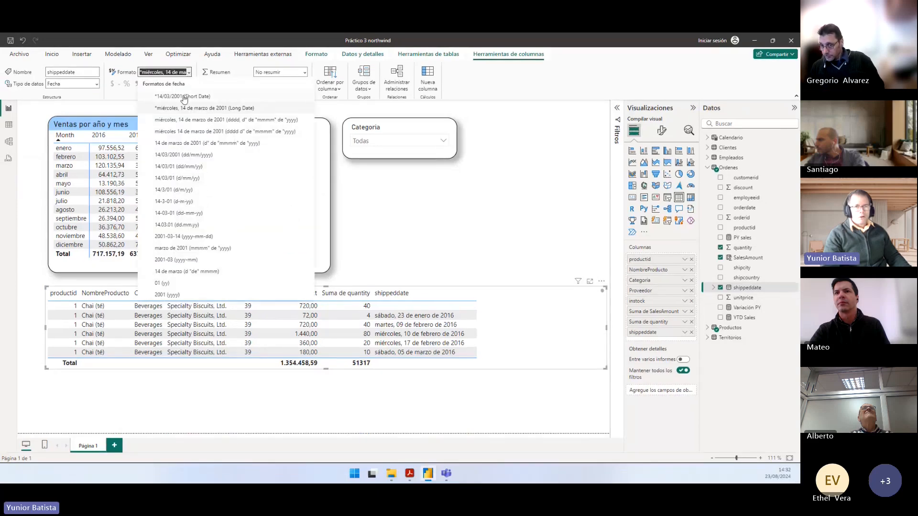
{"action": "left_click", "coordinate": [183, 97]}
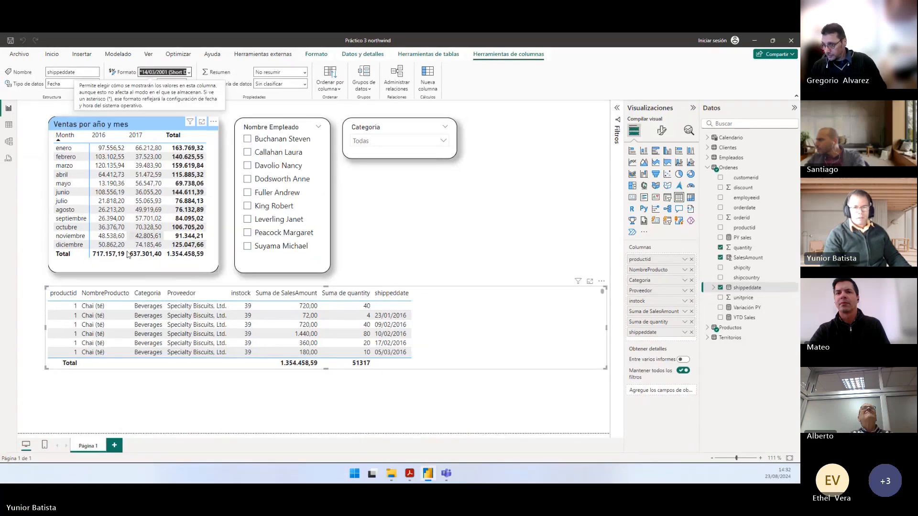
Step: Try sorting the product detail table by shippeddate and NombreProducto, ending with an ascending sort by productid
{"action": "left_click", "coordinate": [400, 295]}
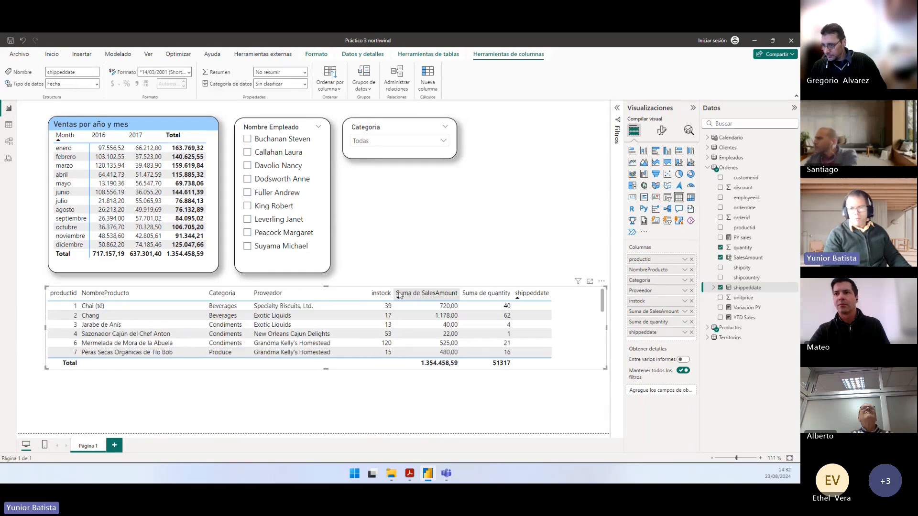
{"action": "left_click", "coordinate": [535, 299]}
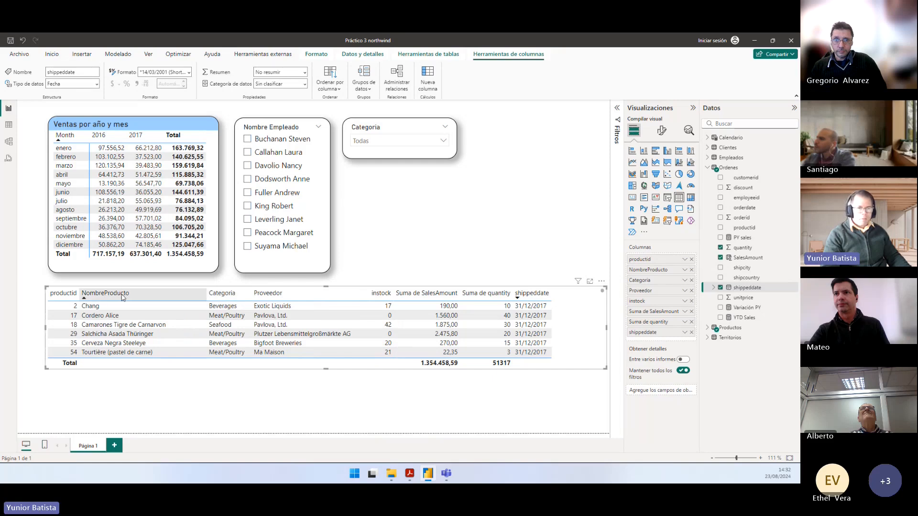
{"action": "left_click", "coordinate": [191, 299]}
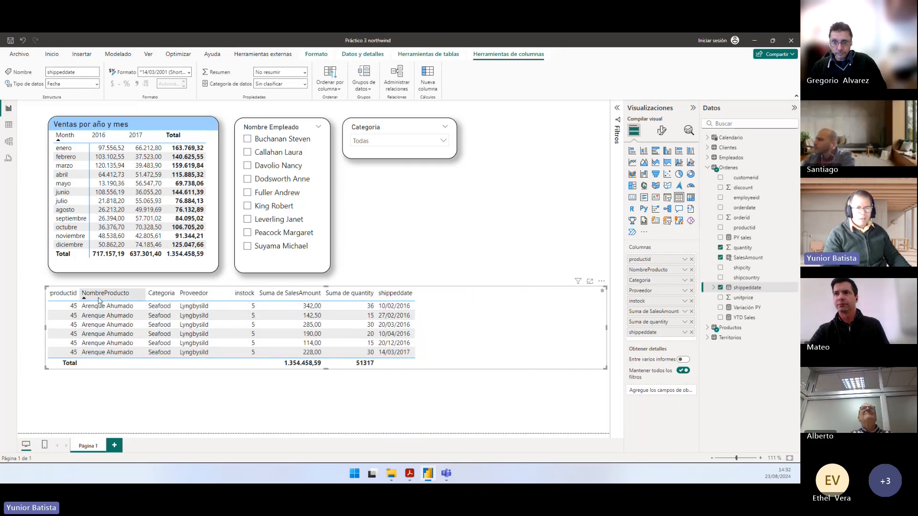
{"action": "left_click", "coordinate": [203, 294]}
{"action": "left_click", "coordinate": [63, 293]}
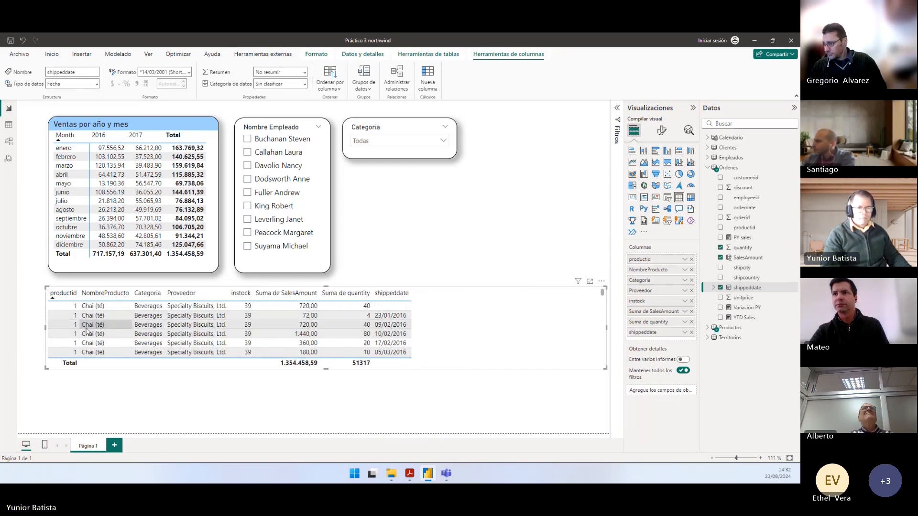
{"action": "left_click", "coordinate": [105, 293]}
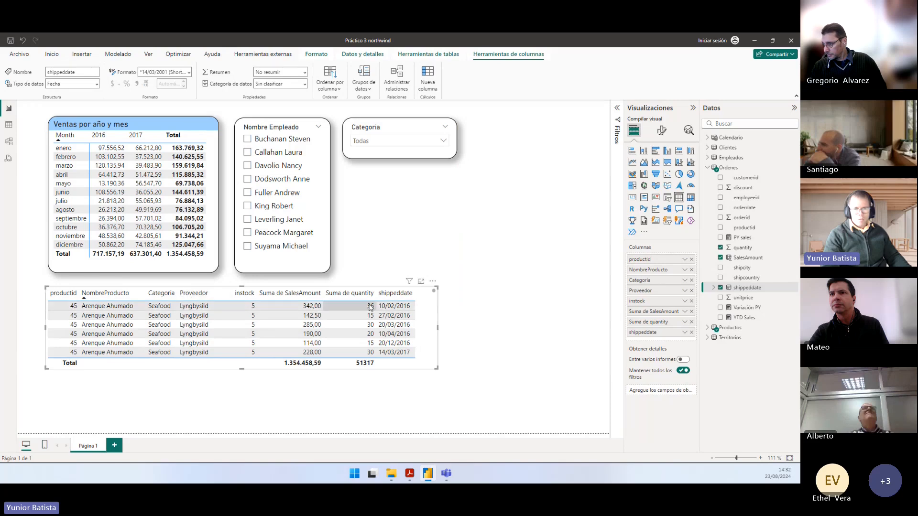
{"action": "left_click", "coordinate": [67, 294]}
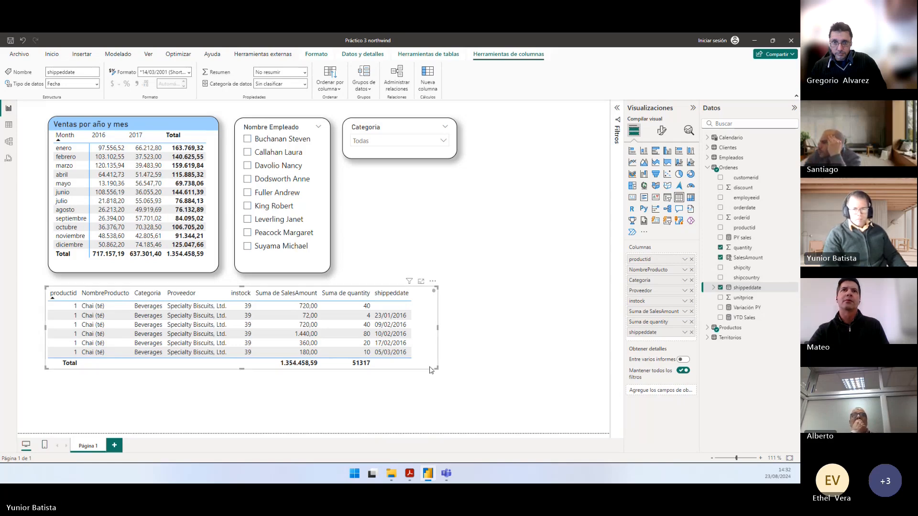
Step: Test the slicers by filtering on one employee with the Confections and Condiments categories, and clear all the filters
{"action": "left_click", "coordinate": [247, 193]}
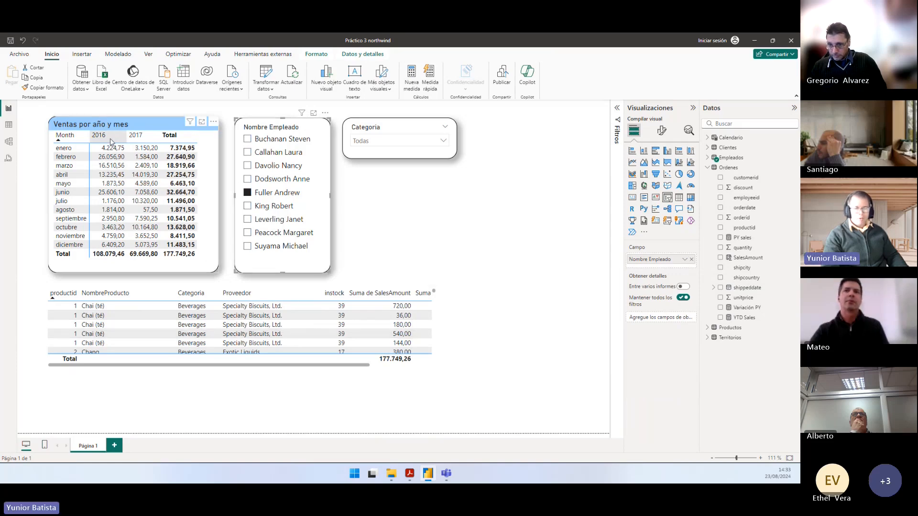
{"action": "left_click", "coordinate": [382, 139]}
{"action": "left_click", "coordinate": [360, 181]}
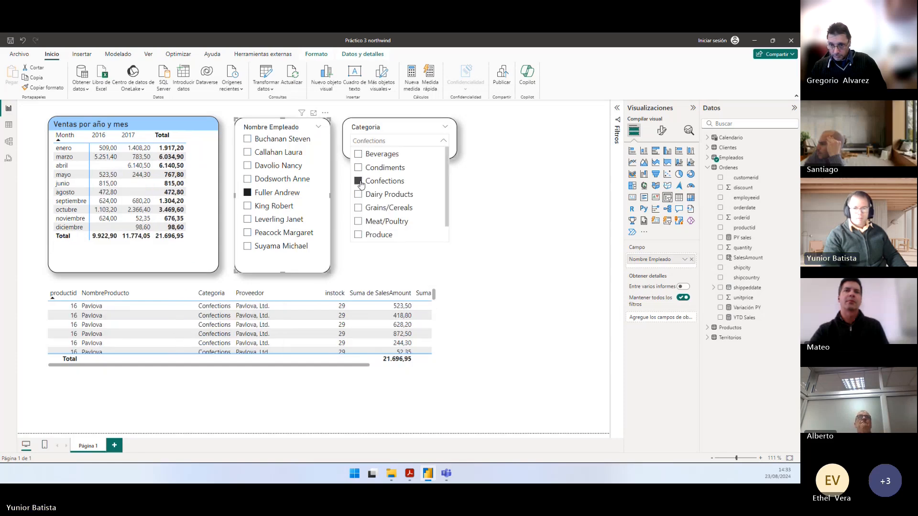
{"action": "left_click", "coordinate": [359, 182]}
{"action": "left_click", "coordinate": [359, 168]}
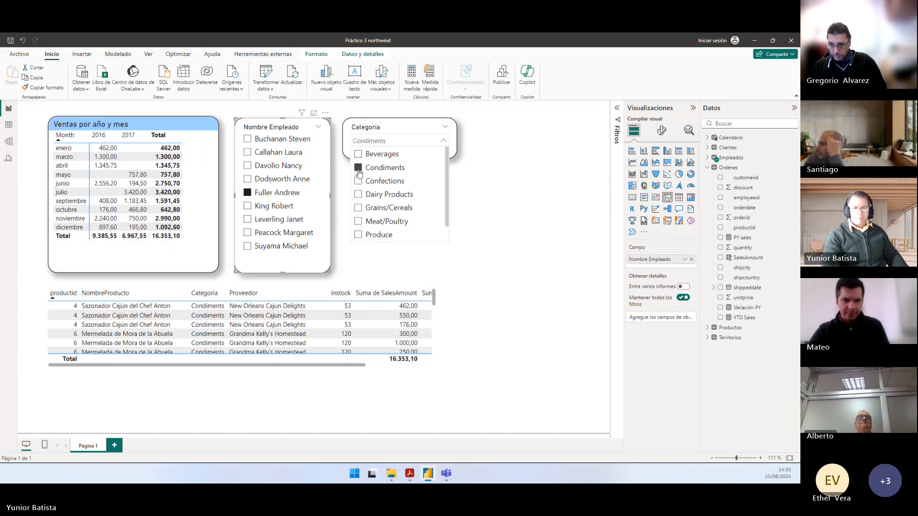
{"action": "left_click", "coordinate": [358, 168]}
{"action": "left_click", "coordinate": [247, 193]}
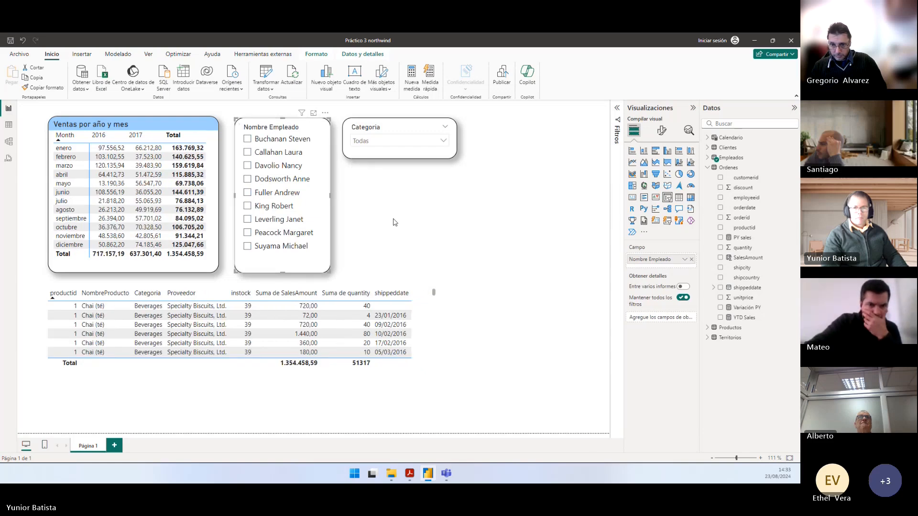
{"action": "left_click", "coordinate": [396, 223]}
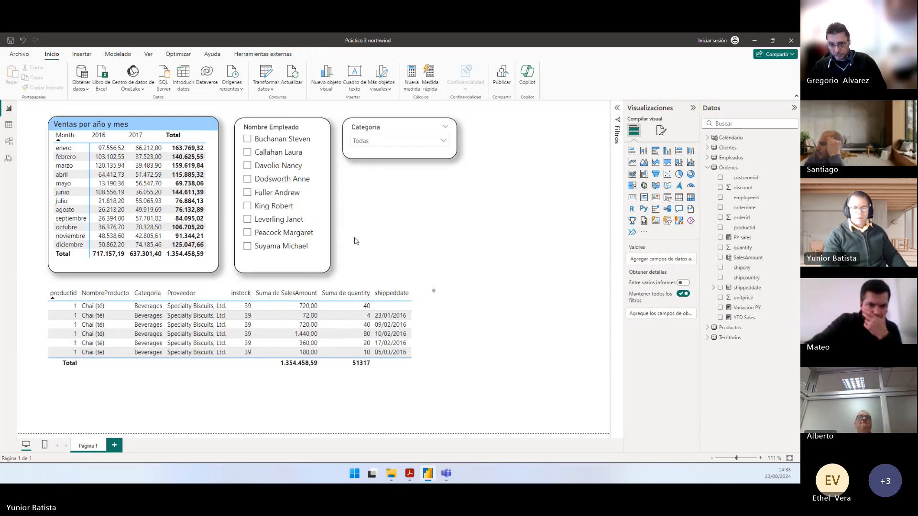
Step: Switch to the Letra Práctico 3.pdf assignment and copy the text box wording "Análisis de Ventas y Unidades - Northwind"
{"action": "key", "text": "alt+Tab"}
{"action": "scroll", "coordinate": [414, 281], "scroll_direction": "down", "scroll_amount": 1}
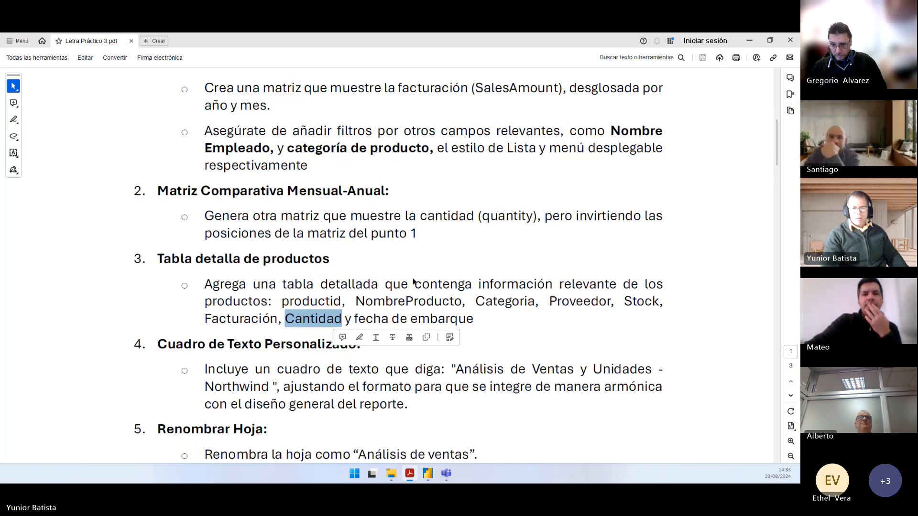
{"action": "scroll", "coordinate": [413, 281], "scroll_direction": "down", "scroll_amount": 1}
{"action": "left_click_drag", "start_coordinate": [158, 304], "coordinate": [334, 308]}
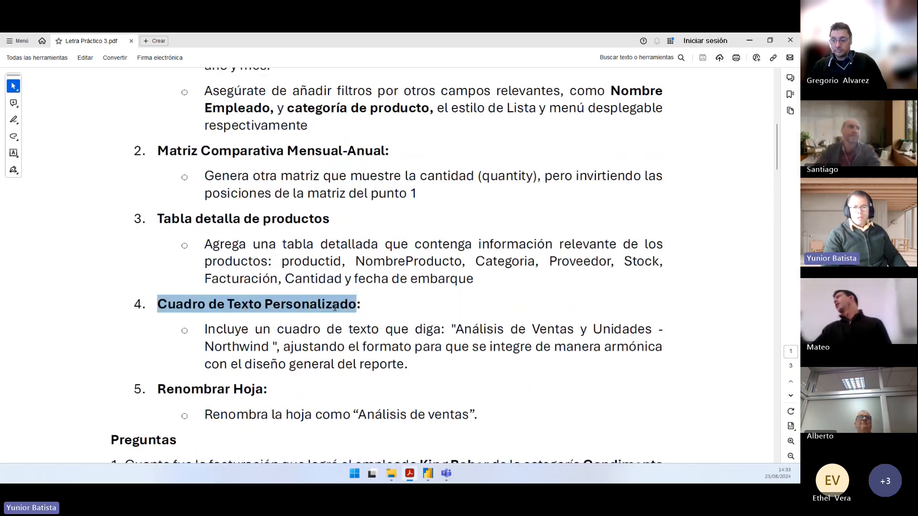
{"action": "left_click", "coordinate": [308, 329]}
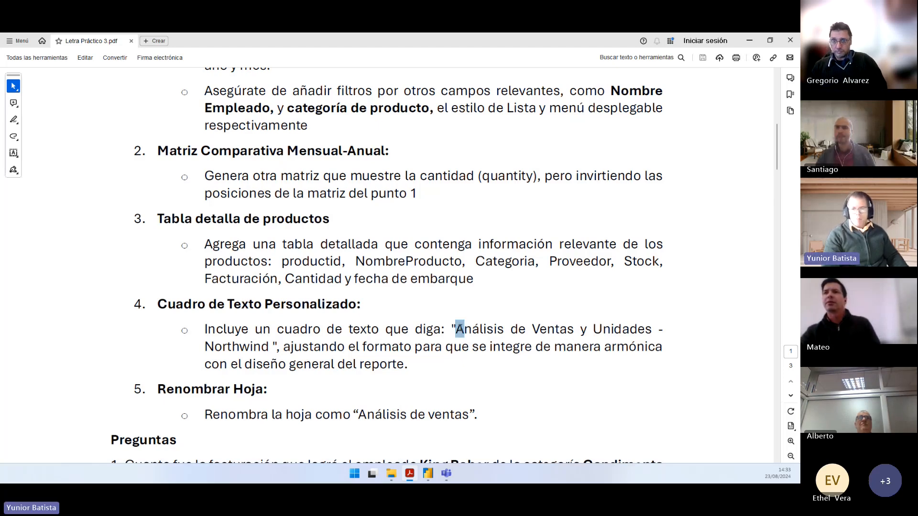
{"action": "left_click_drag", "start_coordinate": [473, 333], "coordinate": [266, 346]}
{"action": "right_click", "coordinate": [266, 346]}
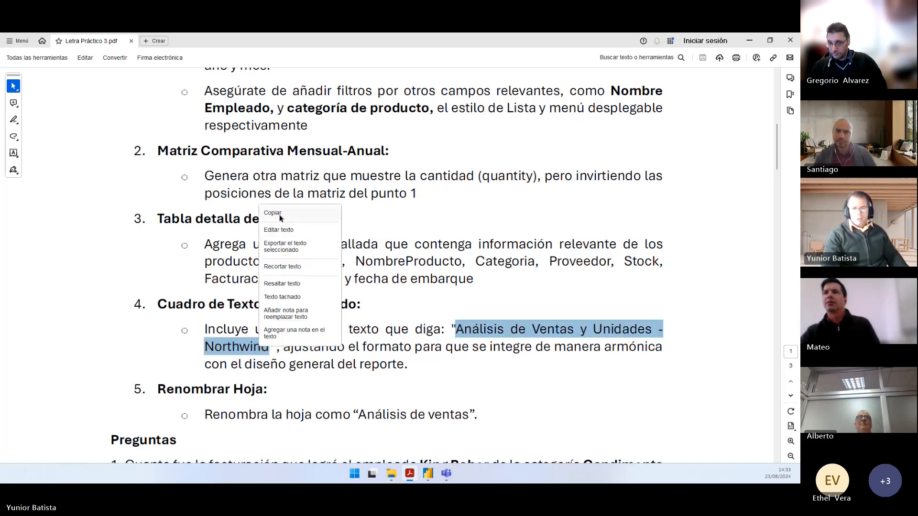
{"action": "left_click", "coordinate": [281, 218]}
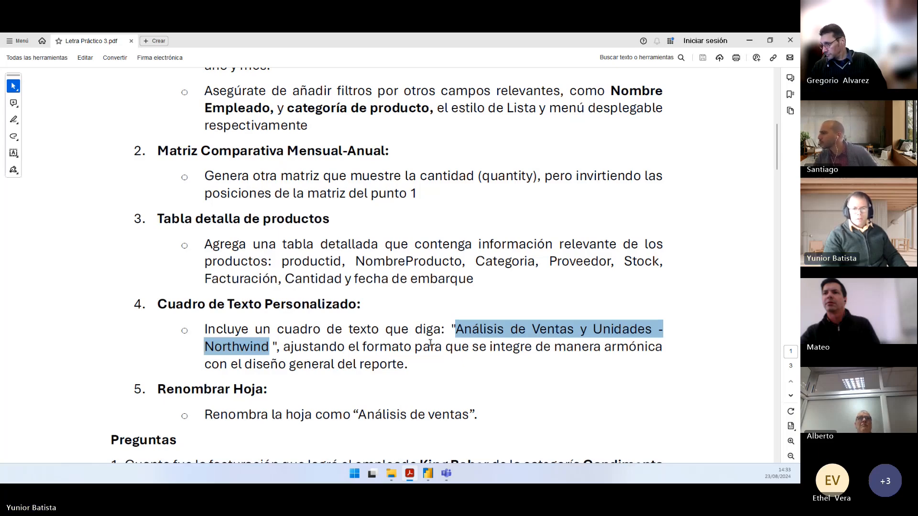
{"action": "key", "text": "alt+Tab"}
{"action": "key", "text": "alt+Tab"}
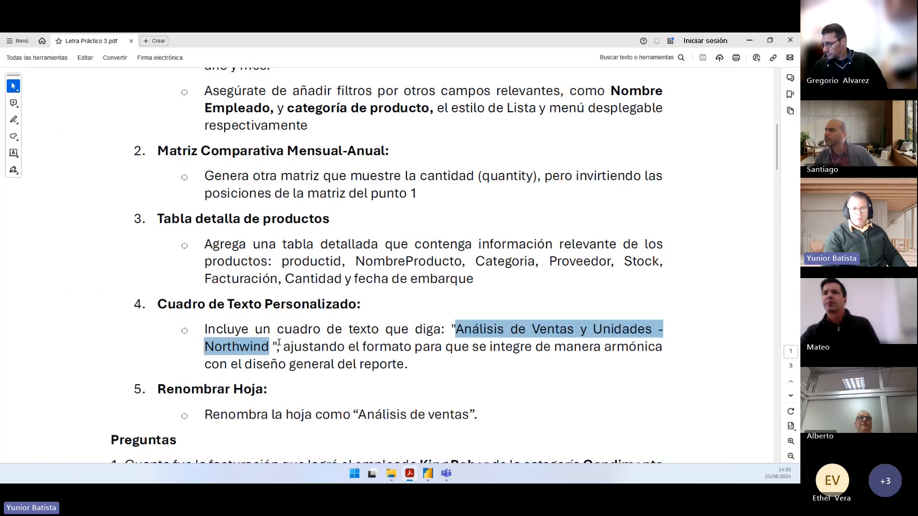
Step: Switch back to the Power BI report, widen the product detail table, and spread its columns across the added width
{"action": "key", "text": "alt+Tab"}
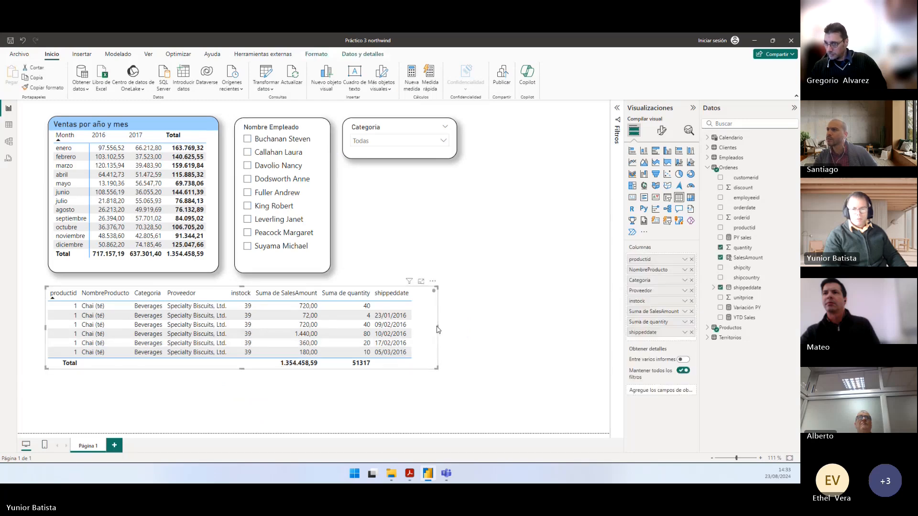
{"action": "left_click", "coordinate": [230, 312]}
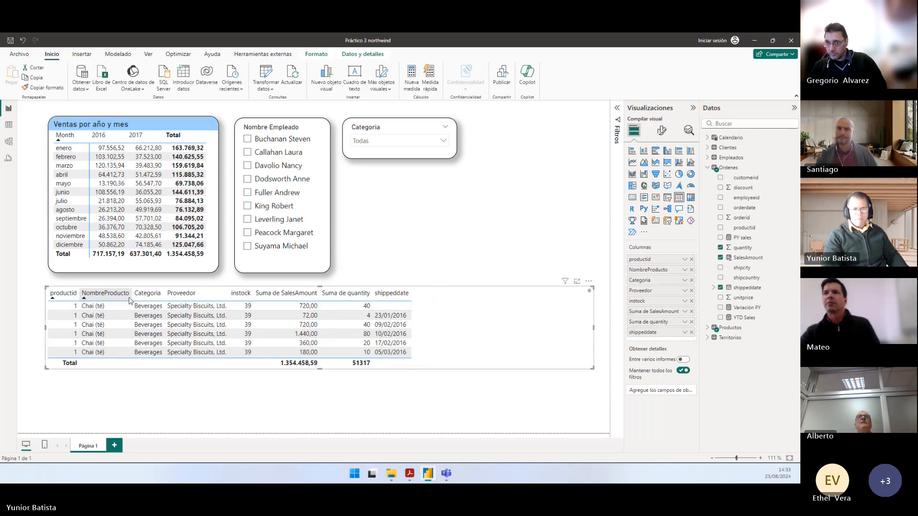
{"action": "left_click_drag", "start_coordinate": [130, 296], "coordinate": [244, 299]}
{"action": "left_click_drag", "start_coordinate": [311, 298], "coordinate": [342, 300]}
{"action": "left_click_drag", "start_coordinate": [429, 294], "coordinate": [462, 293]}
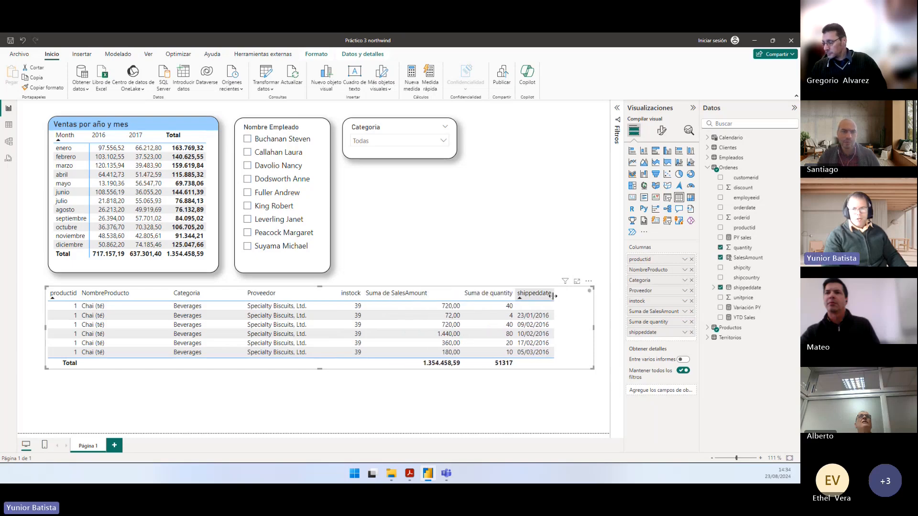
{"action": "left_click_drag", "start_coordinate": [555, 297], "coordinate": [575, 298]}
{"action": "left_click_drag", "start_coordinate": [516, 299], "coordinate": [536, 299]}
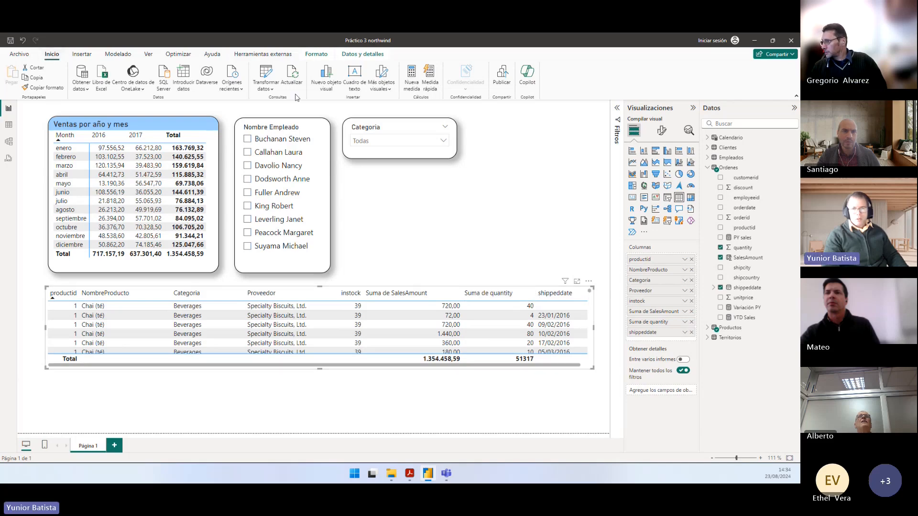
Step: Insert a text box reading "Análisis de Ventas y Unidades - Northwind" and resize it so the title fits on one line
{"action": "left_click", "coordinate": [354, 84]}
{"action": "key", "text": "ctrl+v"}
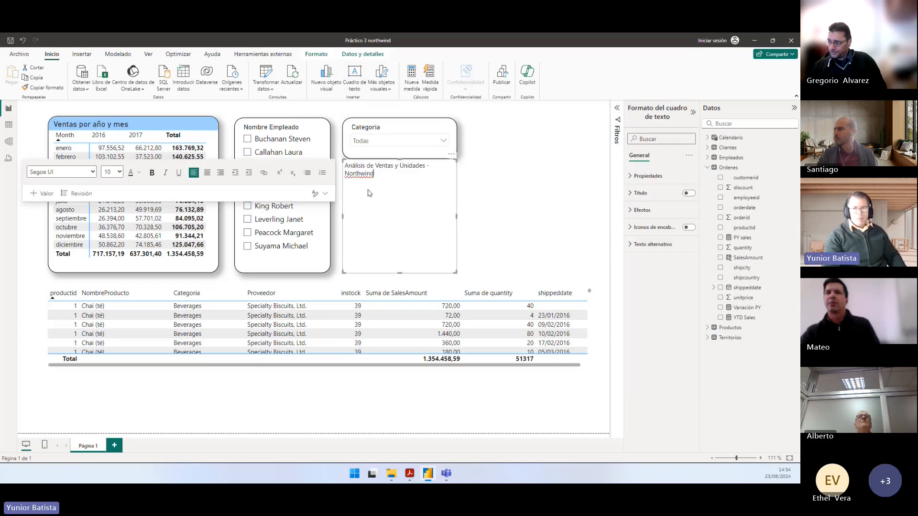
{"action": "left_click_drag", "start_coordinate": [454, 271], "coordinate": [539, 186]}
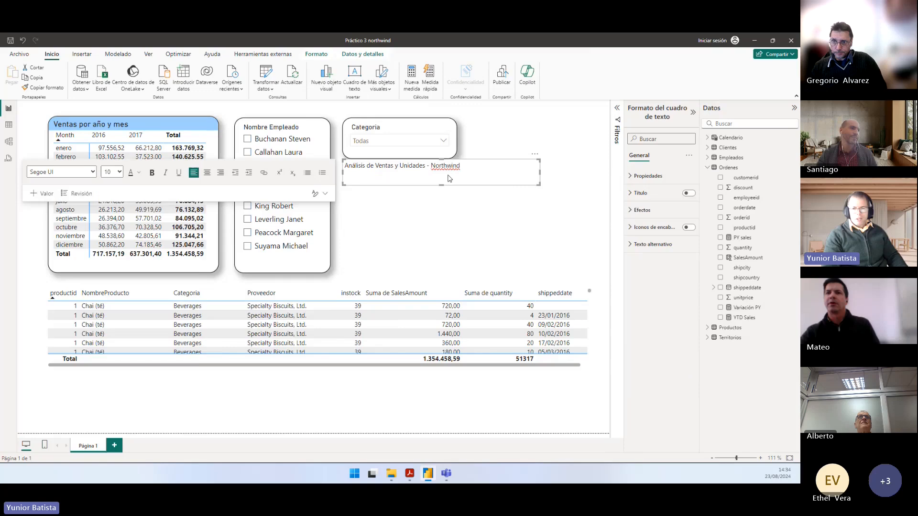
{"action": "key", "text": "alt+Tab"}
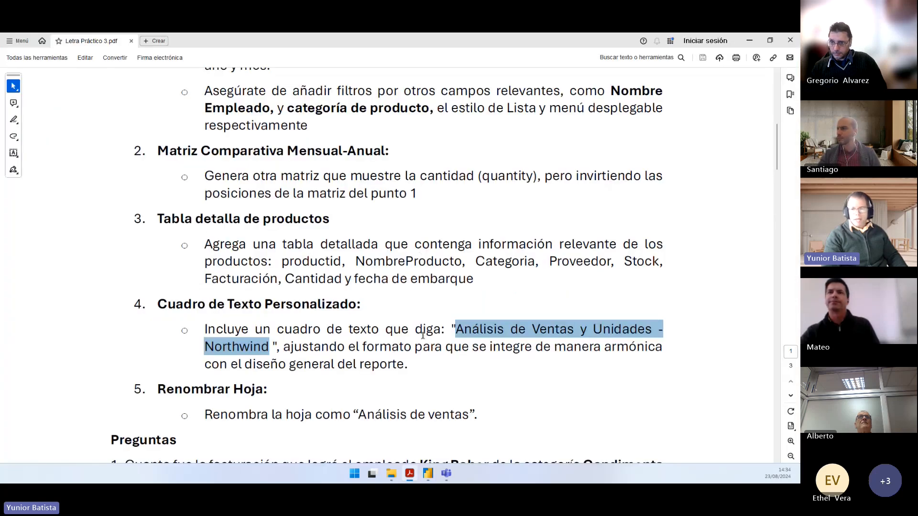
{"action": "key", "text": "alt+Tab"}
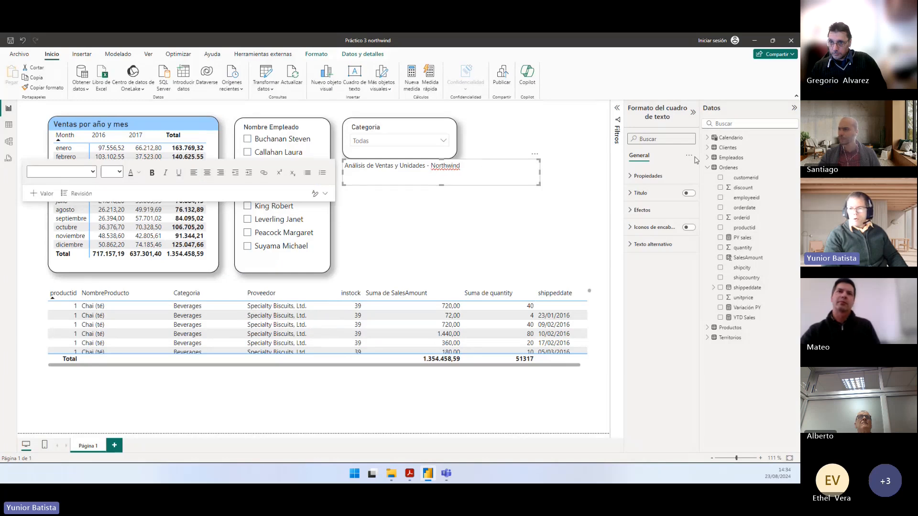
Step: Give the title text box a shadow and a visual border with corners rounded to 20 px
{"action": "left_click", "coordinate": [648, 176]}
{"action": "left_click", "coordinate": [648, 177]}
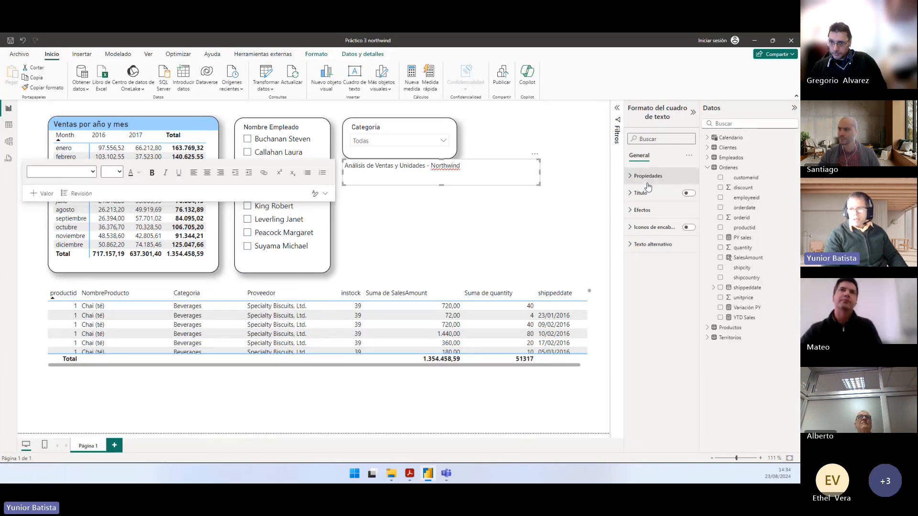
{"action": "left_click", "coordinate": [641, 211]}
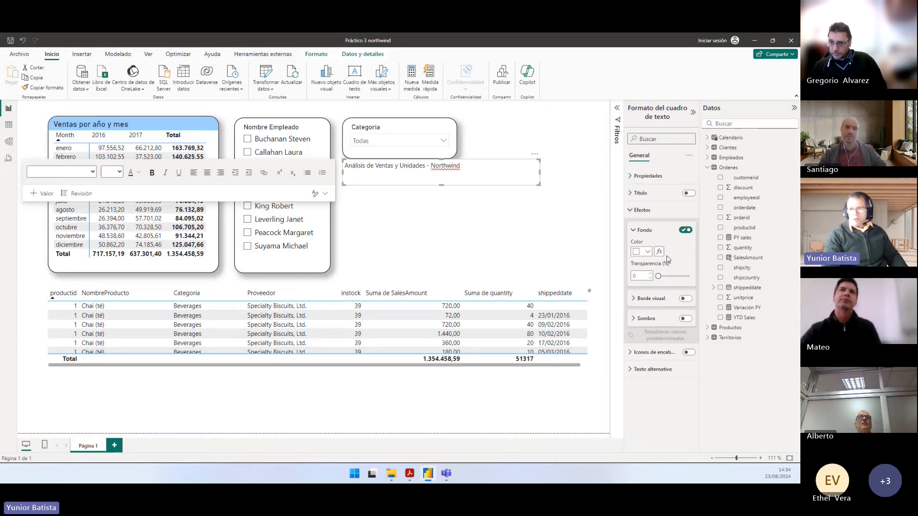
{"action": "left_click", "coordinate": [685, 319]}
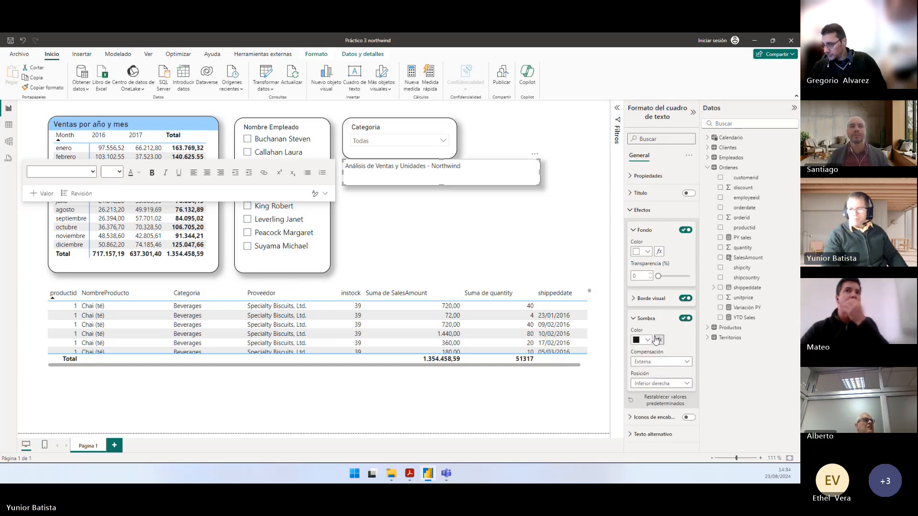
{"action": "left_click", "coordinate": [648, 319]}
{"action": "left_click", "coordinate": [650, 319]}
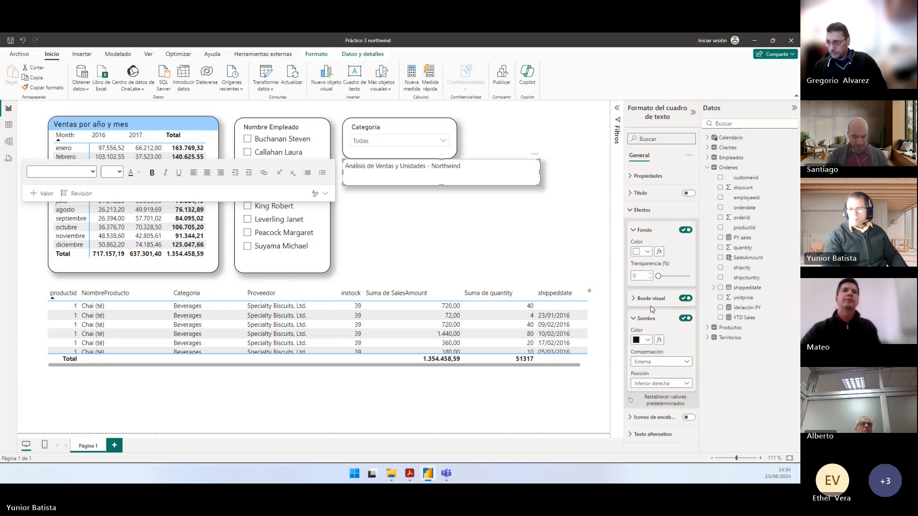
{"action": "left_click", "coordinate": [650, 298]}
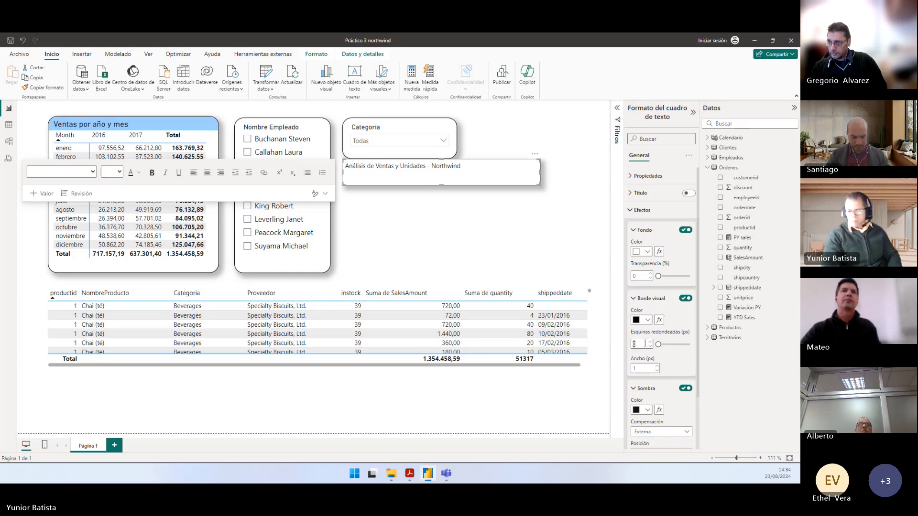
{"action": "type", "text": "20"}
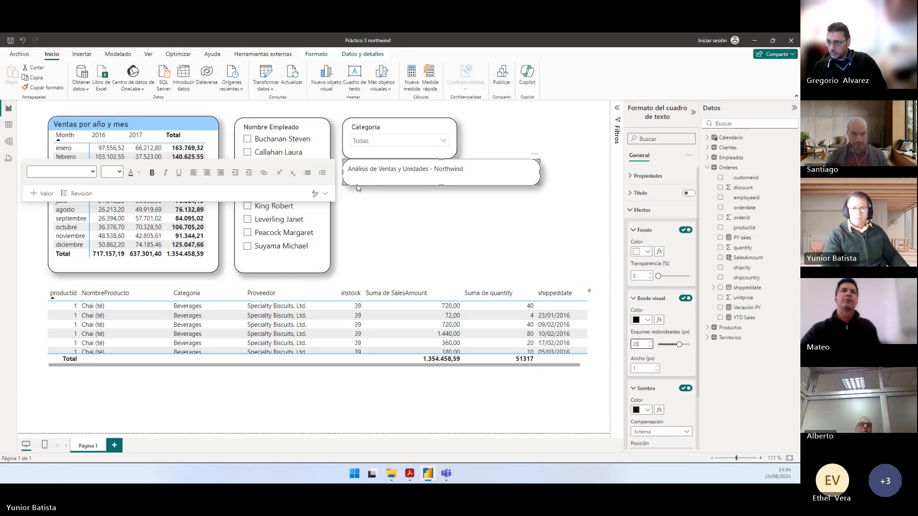
Step: Make the product detail table taller and shift the sales matrix and both slicers down to free space at the page's top
{"action": "left_click", "coordinate": [209, 366]}
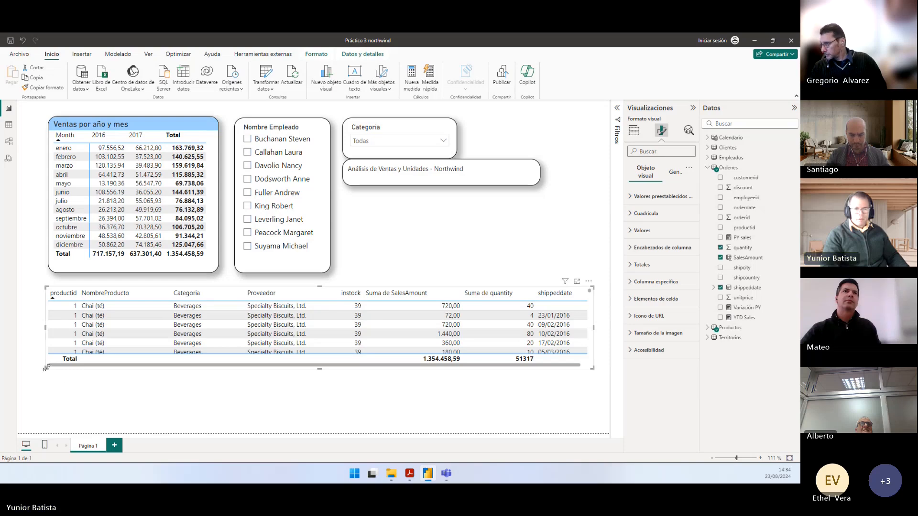
{"action": "left_click_drag", "start_coordinate": [47, 368], "coordinate": [61, 426]}
{"action": "left_click_drag", "start_coordinate": [99, 274], "coordinate": [89, 286]}
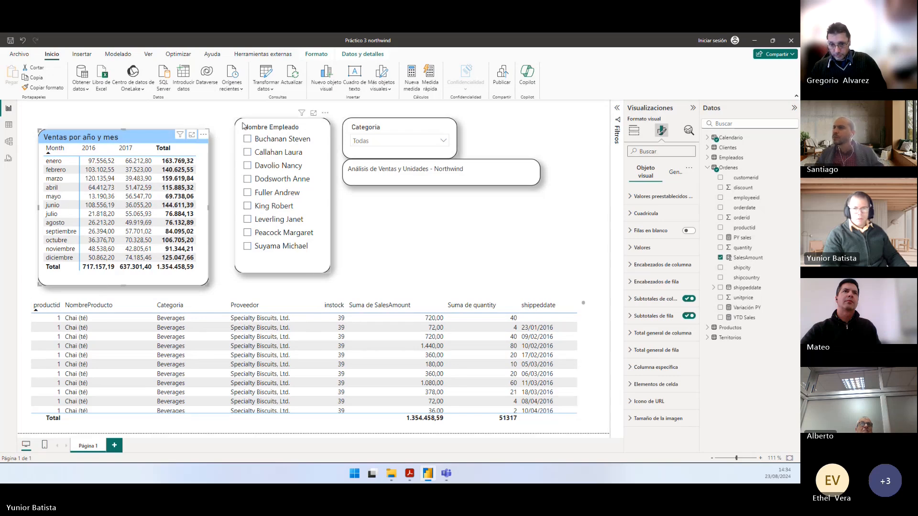
{"action": "left_click_drag", "start_coordinate": [242, 125], "coordinate": [241, 142]}
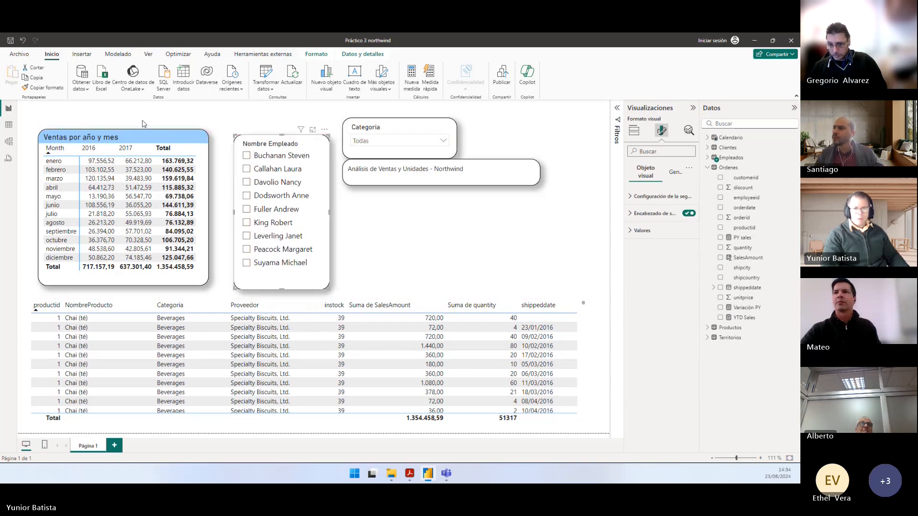
{"action": "left_click_drag", "start_coordinate": [134, 138], "coordinate": [132, 144]}
{"action": "left_click_drag", "start_coordinate": [371, 131], "coordinate": [370, 151]}
Step: Place the title text box above the visuals, widened across them, and format its text as size 20, bold and centred
{"action": "left_click_drag", "start_coordinate": [462, 164], "coordinate": [166, 102]}
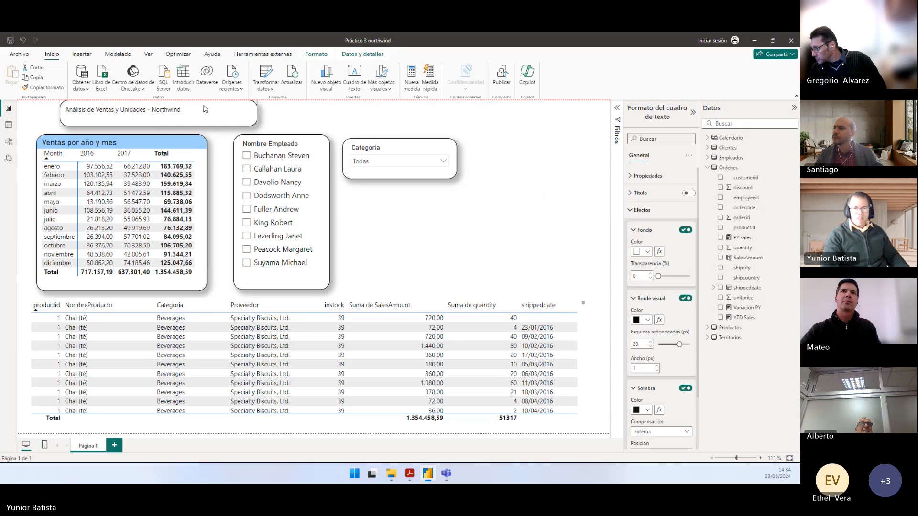
{"action": "left_click_drag", "start_coordinate": [257, 113], "coordinate": [449, 119]}
{"action": "left_click", "coordinate": [182, 109]}
{"action": "left_click_drag", "start_coordinate": [182, 109], "coordinate": [64, 111]}
{"action": "left_click", "coordinate": [149, 150]}
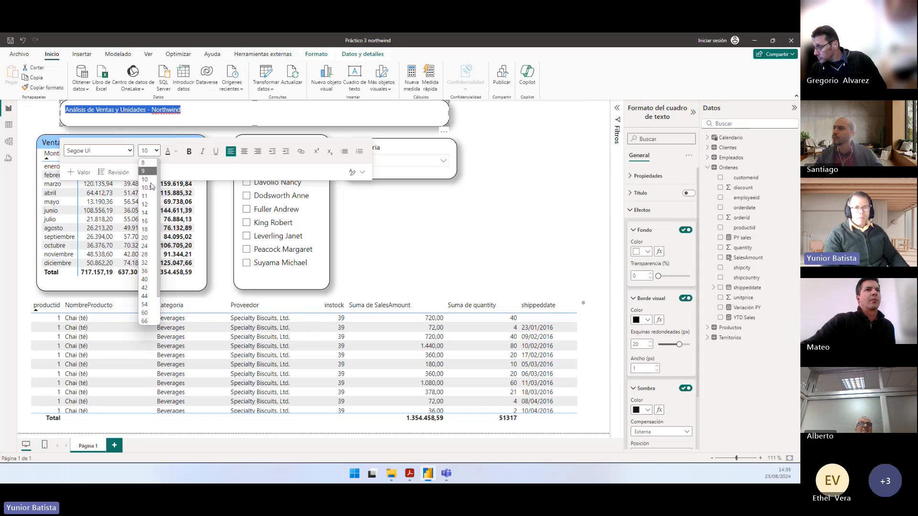
{"action": "left_click", "coordinate": [145, 238]}
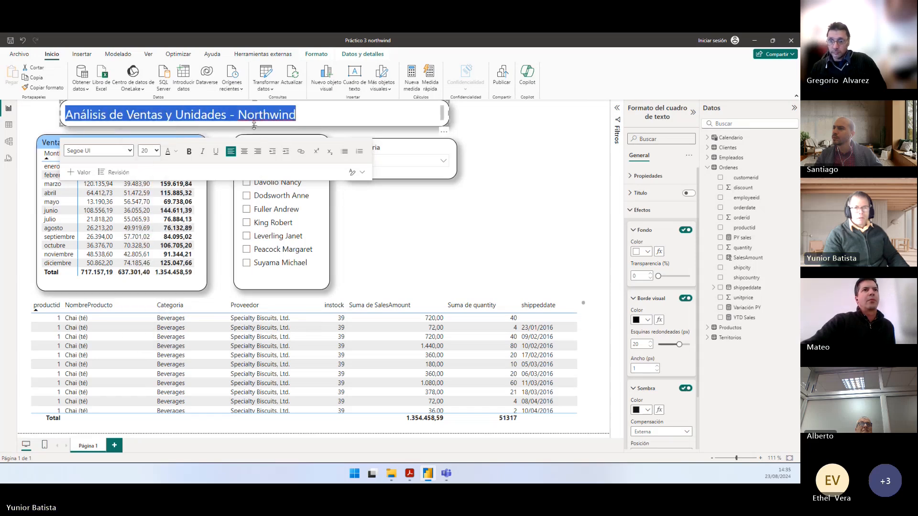
{"action": "left_click", "coordinate": [190, 154]}
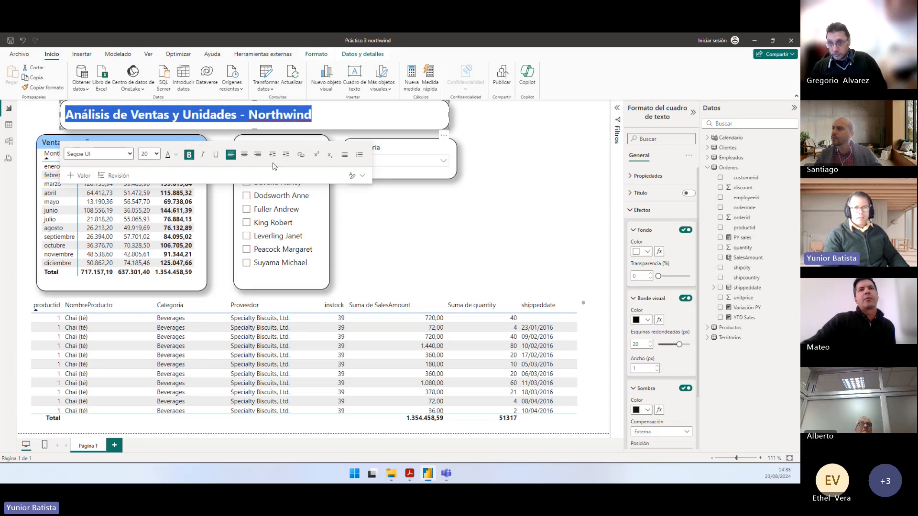
{"action": "left_click", "coordinate": [247, 158]}
{"action": "left_click", "coordinate": [499, 181]}
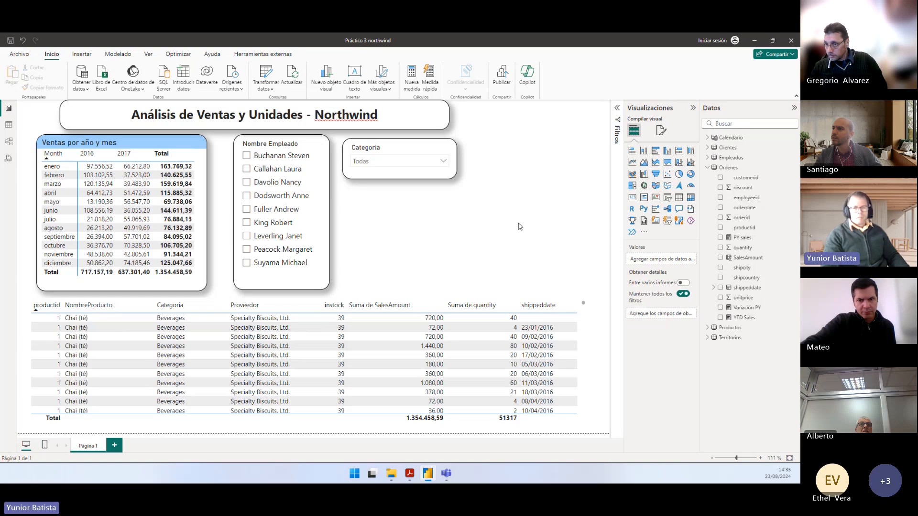
Step: Give the product detail table a shadow and a visual border with corners rounded to 20 px
{"action": "left_click", "coordinate": [582, 347]}
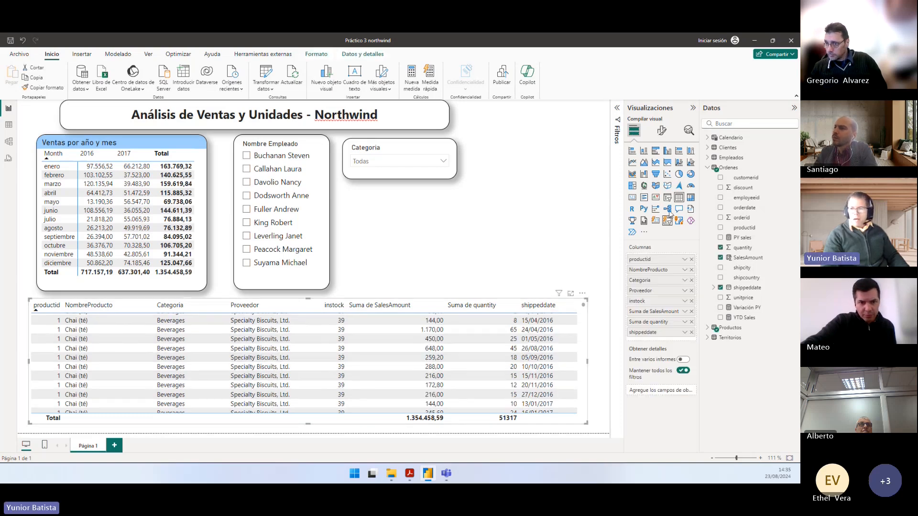
{"action": "left_click", "coordinate": [661, 133]}
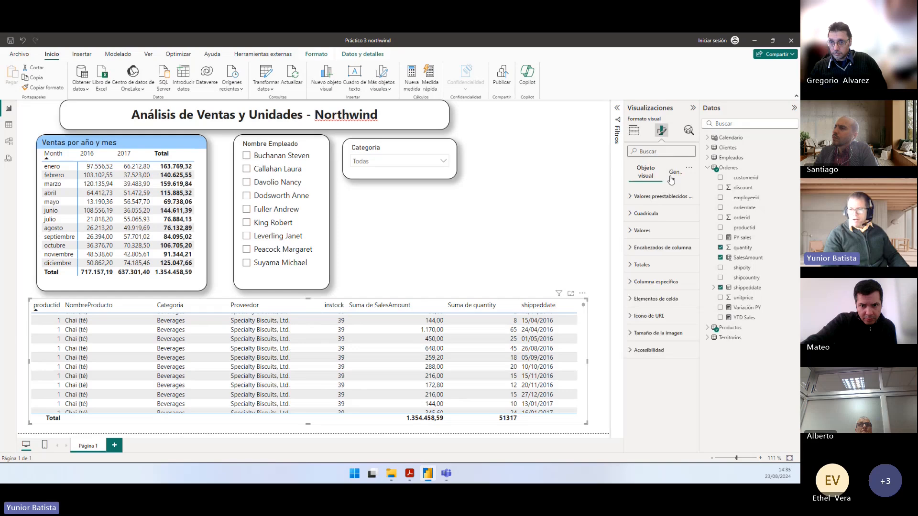
{"action": "left_click", "coordinate": [661, 229]}
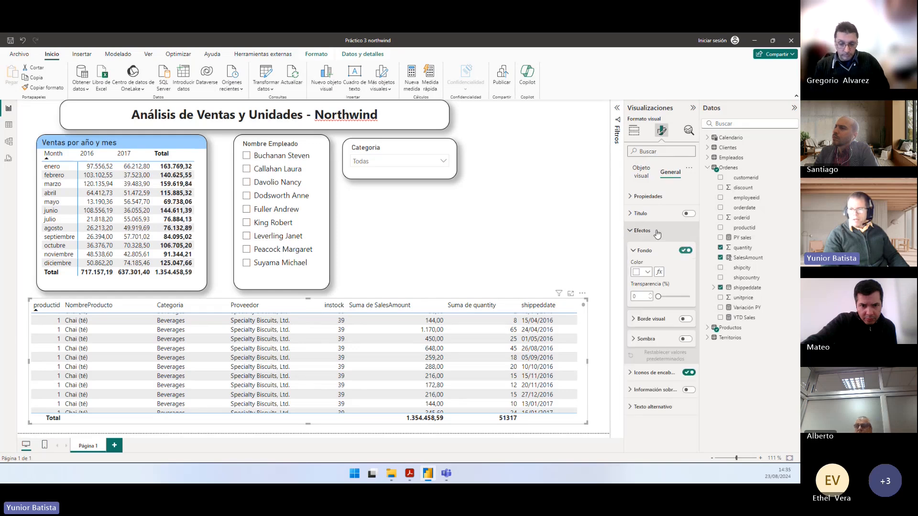
{"action": "left_click", "coordinate": [683, 319]}
{"action": "left_click", "coordinate": [685, 338]}
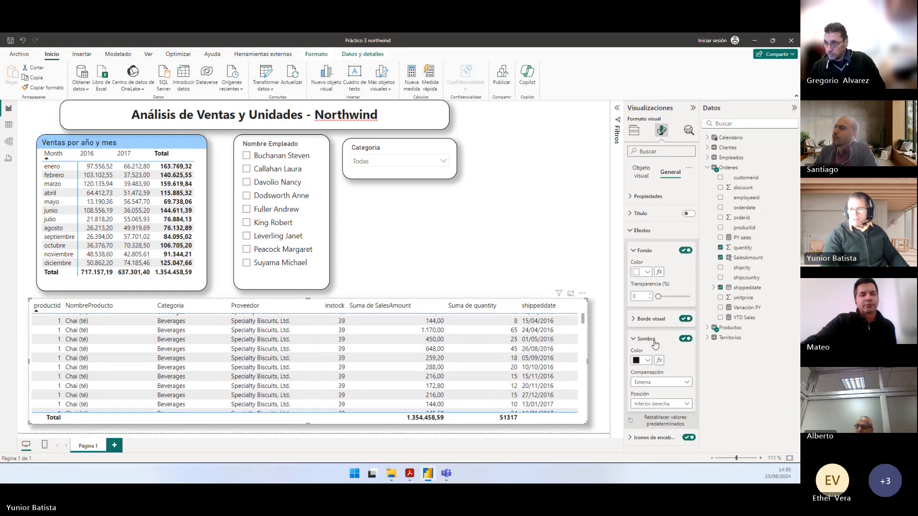
{"action": "left_click", "coordinate": [655, 320]}
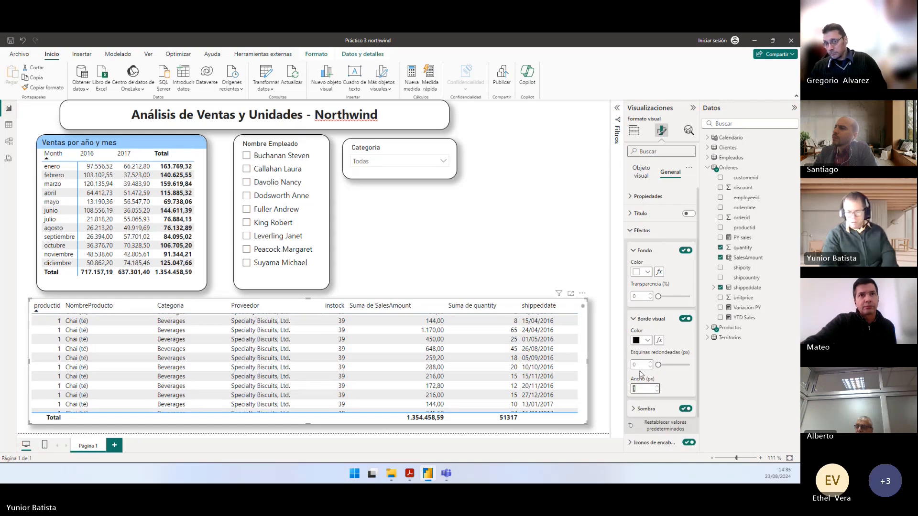
{"action": "left_click", "coordinate": [643, 174]}
{"action": "left_click", "coordinate": [672, 175]}
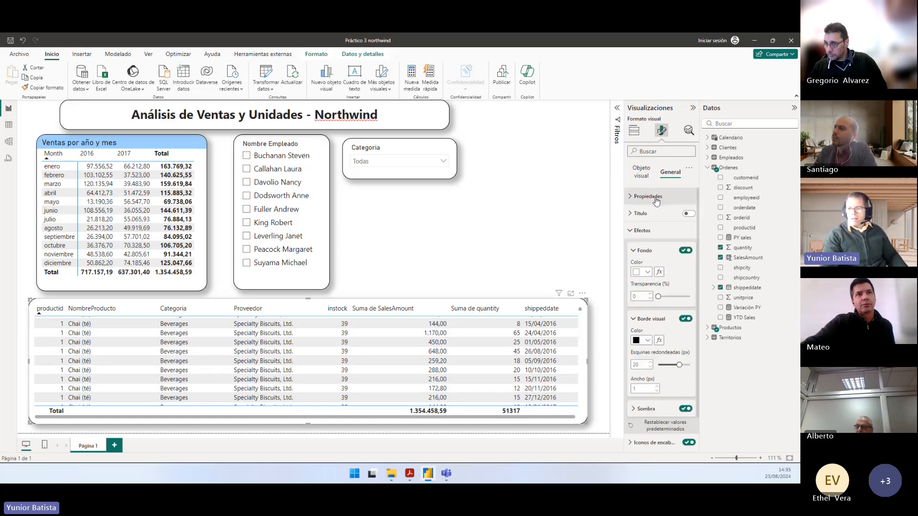
Step: Add the title "Ventas detalladas" to the product detail table, in bold on a light blue background
{"action": "left_click", "coordinate": [650, 214]}
{"action": "left_click", "coordinate": [689, 215]}
{"action": "left_click", "coordinate": [649, 256]}
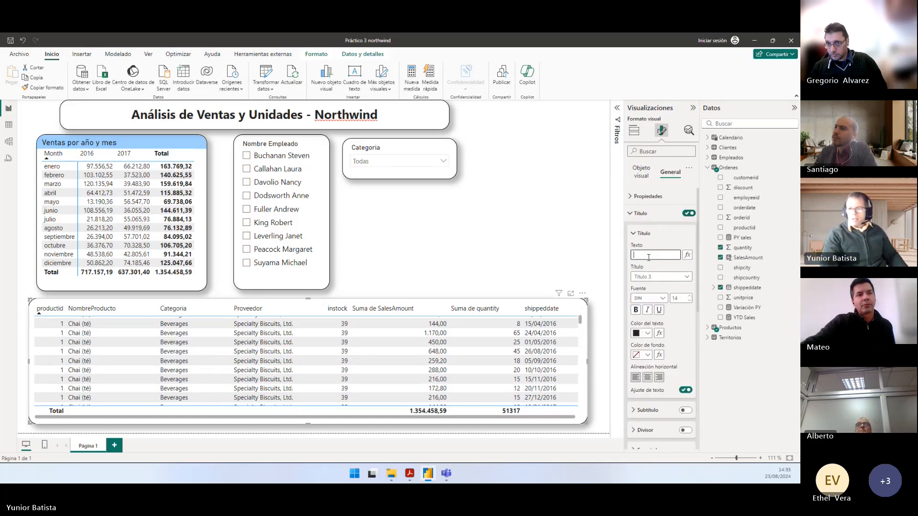
{"action": "type", "text": "Venta"}
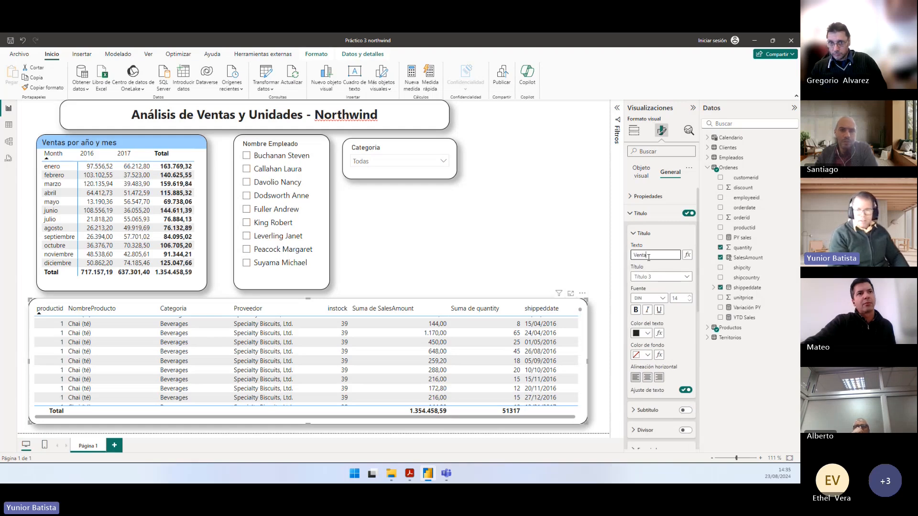
{"action": "type", "text": "s petalladas"}
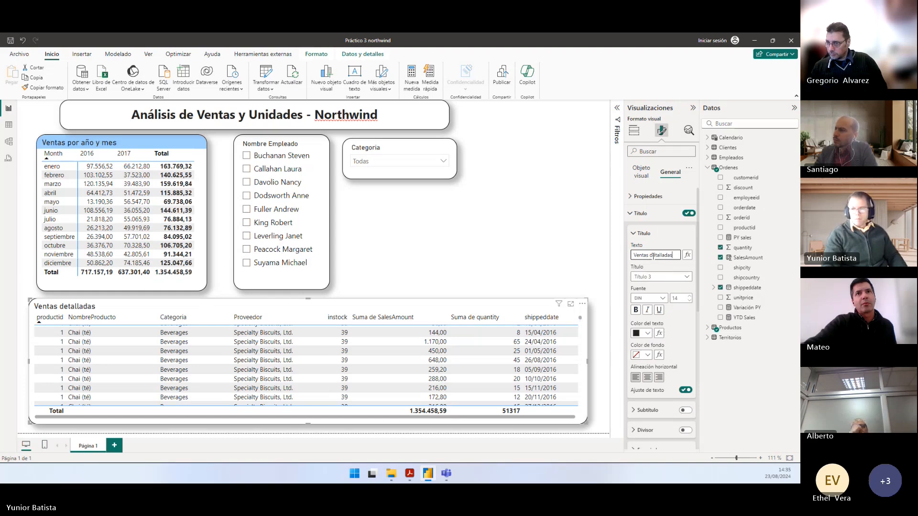
{"action": "left_click", "coordinate": [645, 354]}
{"action": "left_click", "coordinate": [641, 299]}
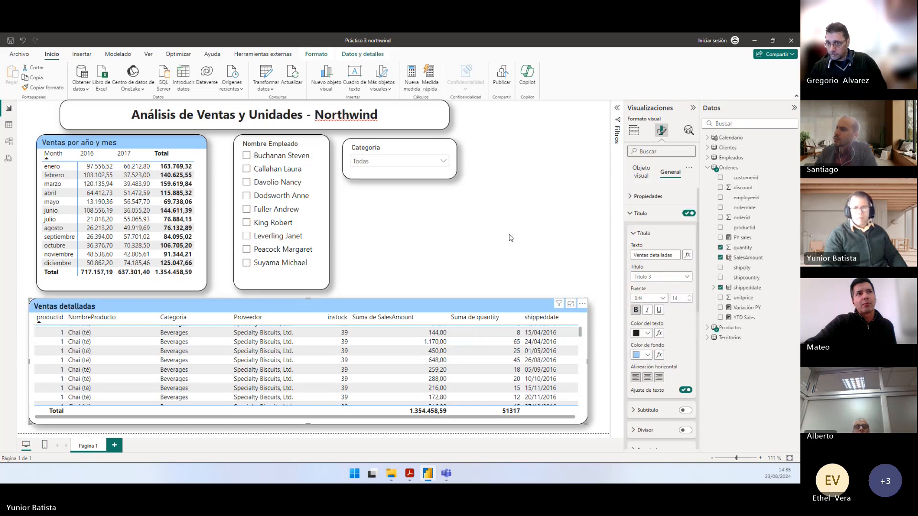
{"action": "left_click", "coordinate": [536, 239]}
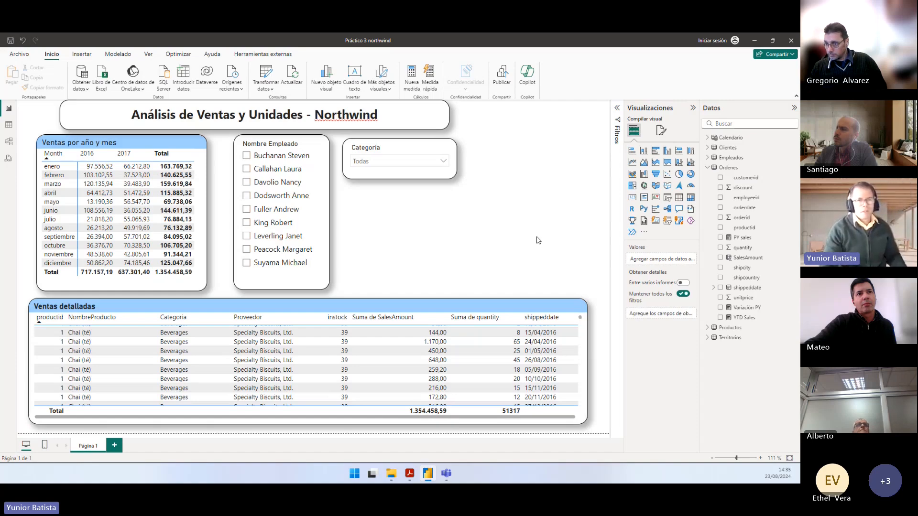
Step: Check the Letra Práctico 3 PDF for the name required for the report sheet
{"action": "key", "text": "alt+Tab"}
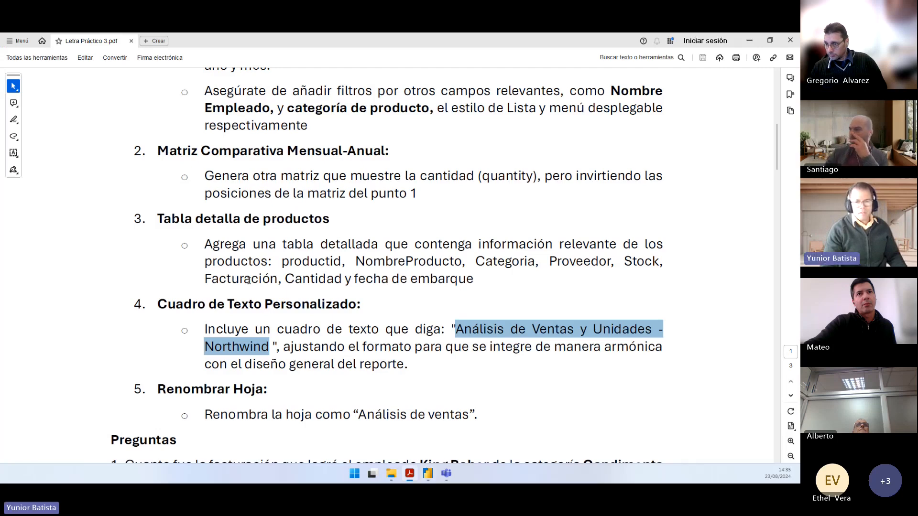
{"action": "left_click", "coordinate": [238, 360]}
{"action": "left_click_drag", "start_coordinate": [358, 354], "coordinate": [469, 354]}
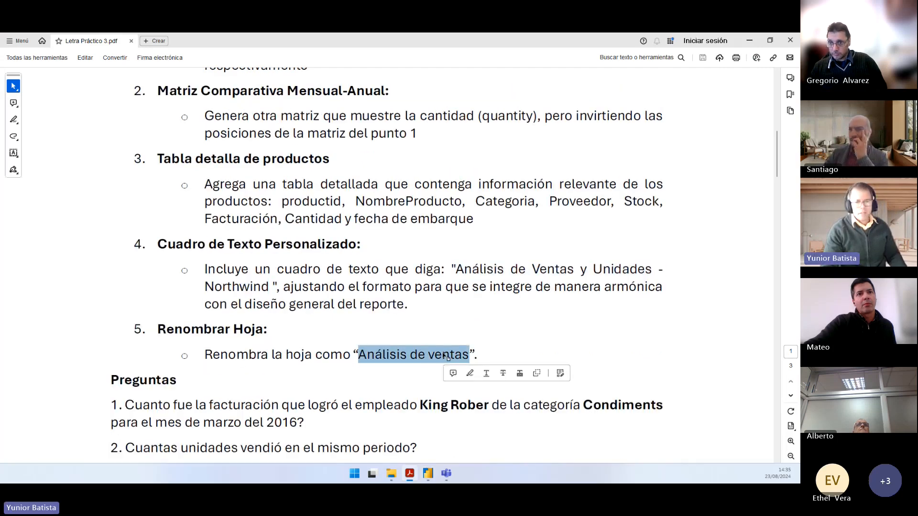
{"action": "key", "text": "alt+Tab"}
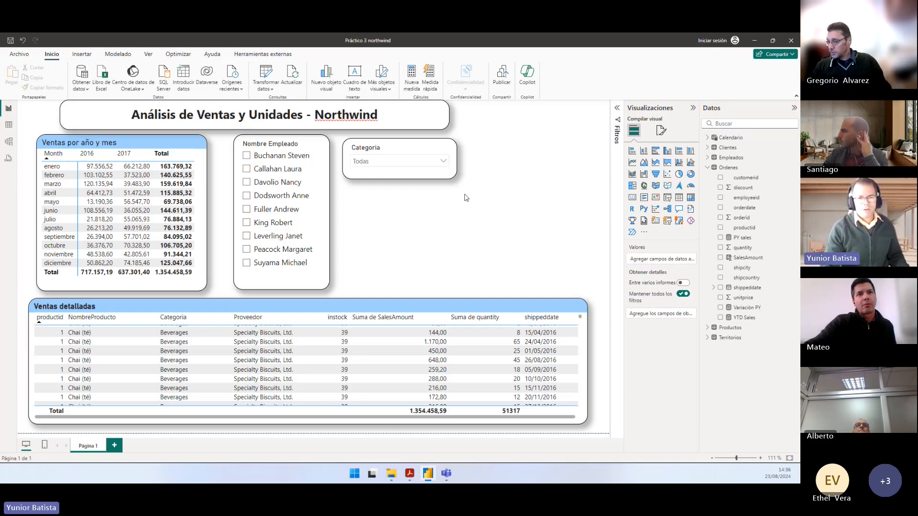
Step: Review point 2 of the assignment PDF, covering the Matriz Comparativa Mensual-Anual and how it relates to the first matrix
{"action": "key", "text": "alt+Tab"}
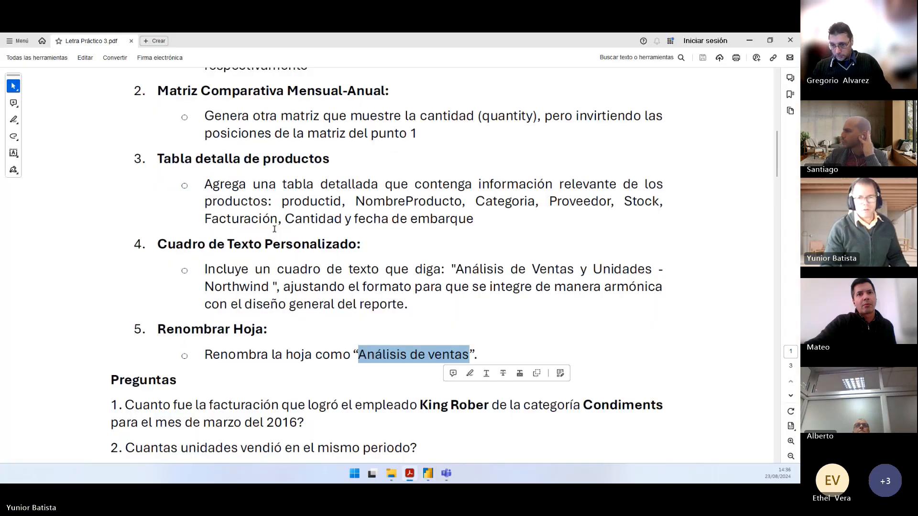
{"action": "scroll", "coordinate": [274, 229], "scroll_direction": "up", "scroll_amount": 2}
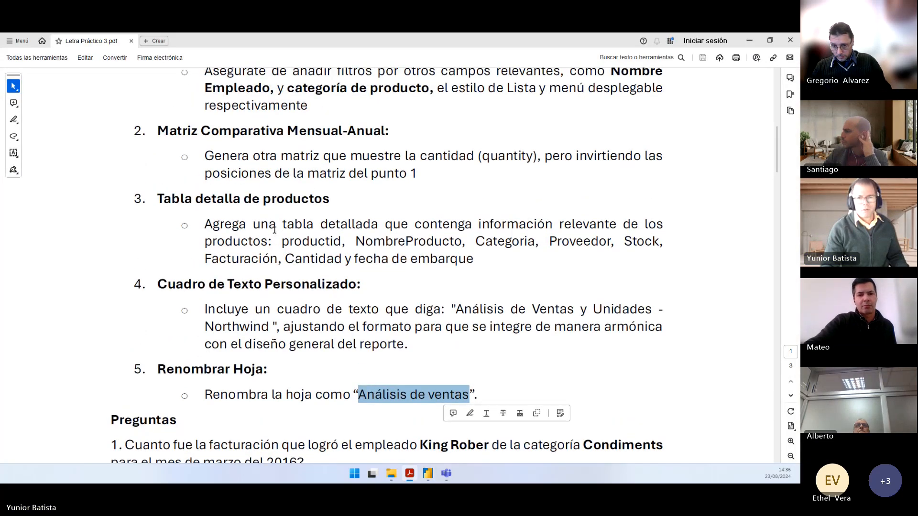
{"action": "scroll", "coordinate": [275, 229], "scroll_direction": "down", "scroll_amount": 1}
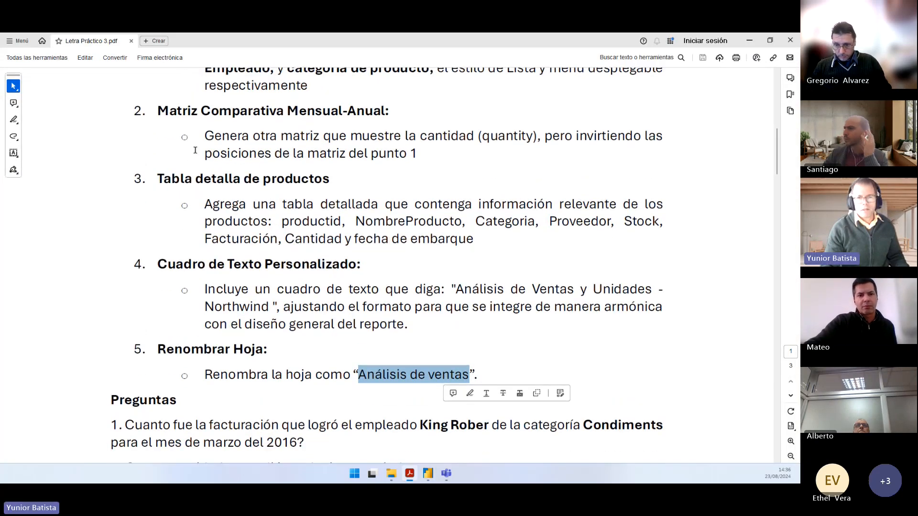
{"action": "scroll", "coordinate": [247, 173], "scroll_direction": "up", "scroll_amount": 1}
{"action": "scroll", "coordinate": [247, 173], "scroll_direction": "up", "scroll_amount": 1}
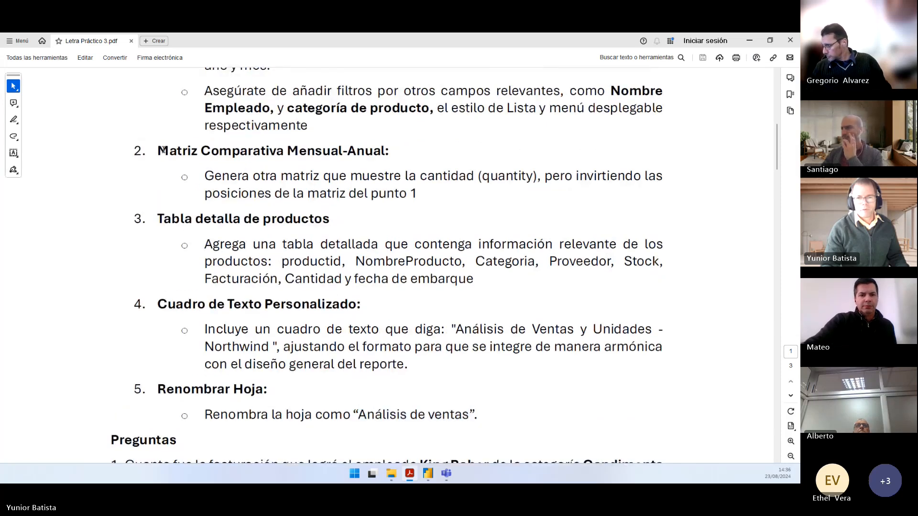
{"action": "mouse_move", "coordinate": [158, 150]}
{"action": "left_mouse_down"}
{"action": "mouse_move", "coordinate": [346, 184]}
{"action": "mouse_move", "coordinate": [424, 176]}
{"action": "mouse_move", "coordinate": [418, 197]}
{"action": "left_mouse_up"}
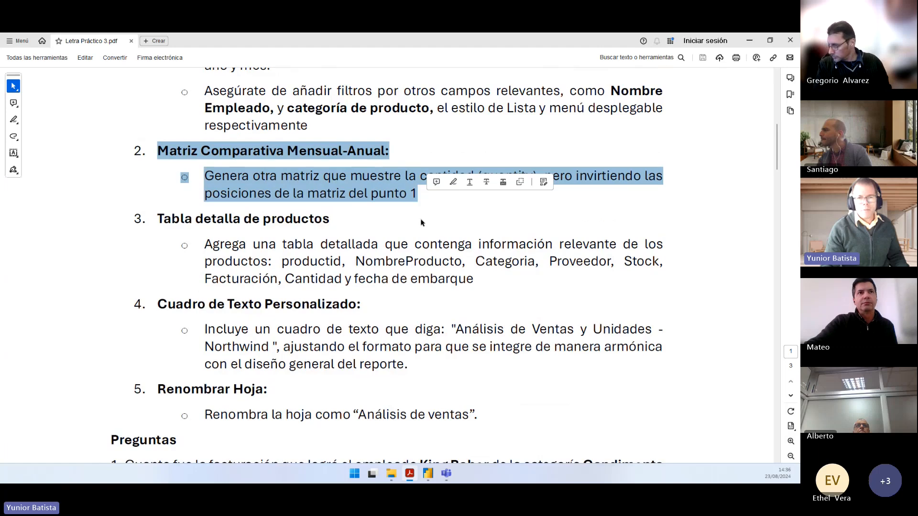
{"action": "scroll", "coordinate": [406, 221], "scroll_direction": "up", "scroll_amount": 1}
{"action": "scroll", "coordinate": [293, 216], "scroll_direction": "up", "scroll_amount": 1}
{"action": "left_click", "coordinate": [266, 226]}
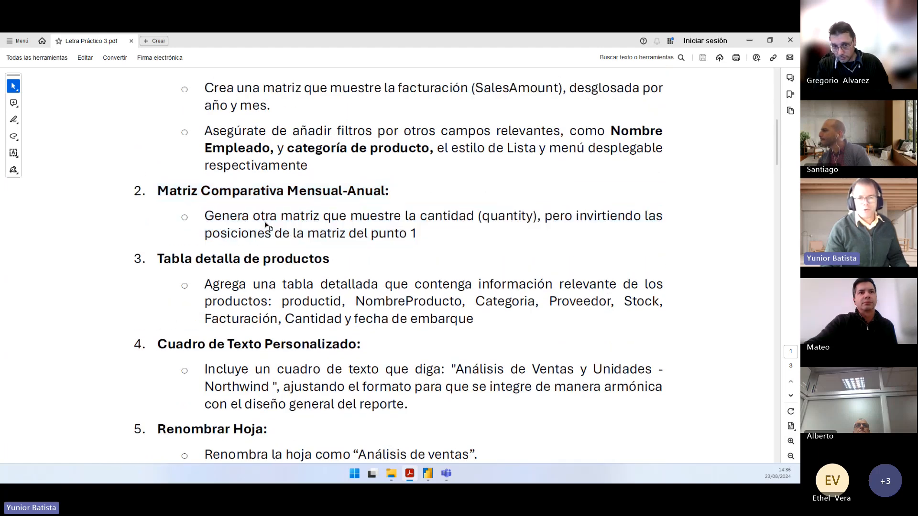
{"action": "left_click_drag", "start_coordinate": [158, 191], "coordinate": [409, 228]}
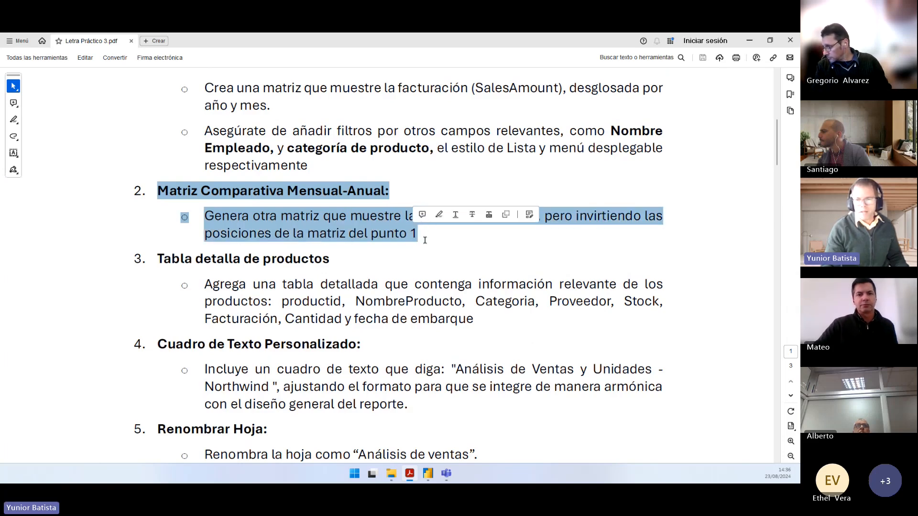
{"action": "left_click", "coordinate": [425, 240]}
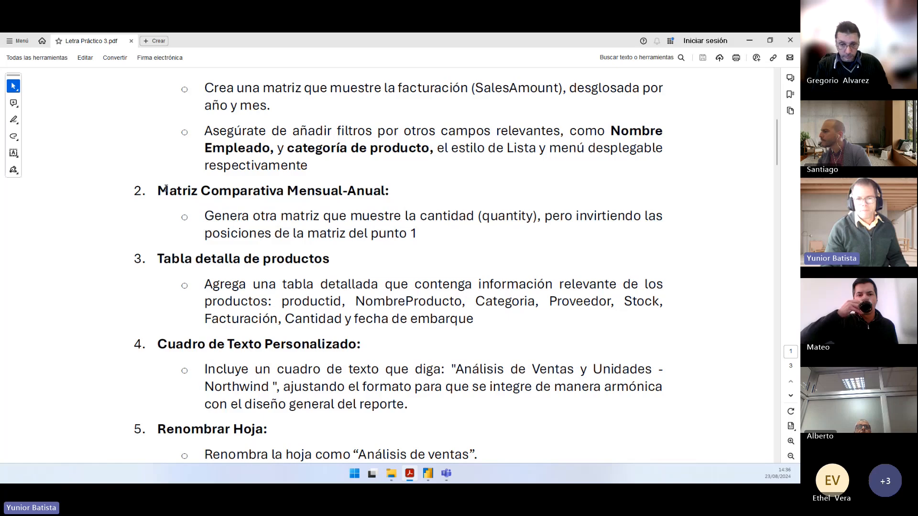
{"action": "left_click_drag", "start_coordinate": [166, 189], "coordinate": [417, 235]}
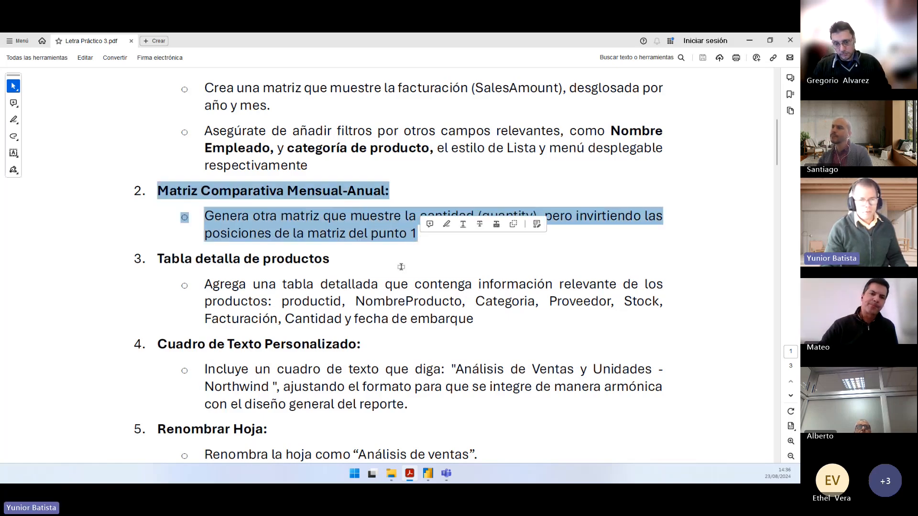
Step: Back in Power BI, duplicate the Ventas por año y mes matrix and place the copy beside the original, moving the slicers aside
{"action": "key", "text": "alt+Tab"}
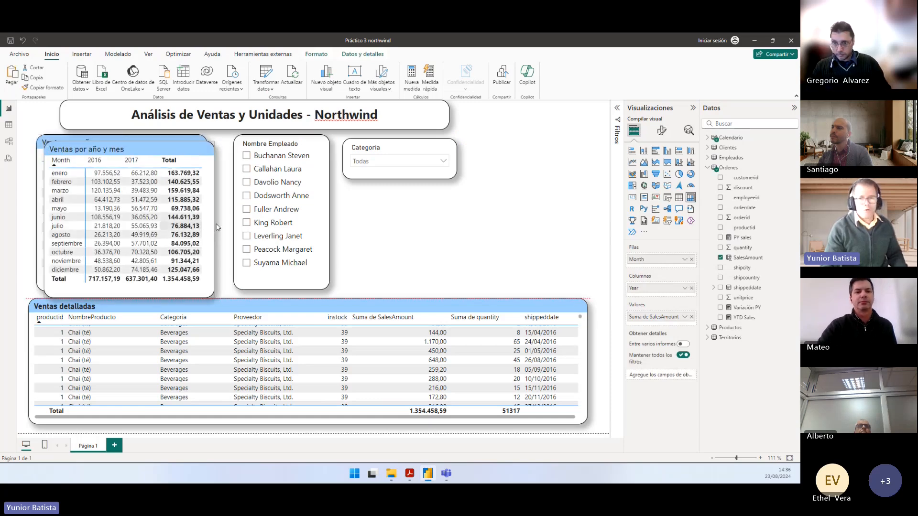
{"action": "left_click_drag", "start_coordinate": [217, 228], "coordinate": [607, 220]}
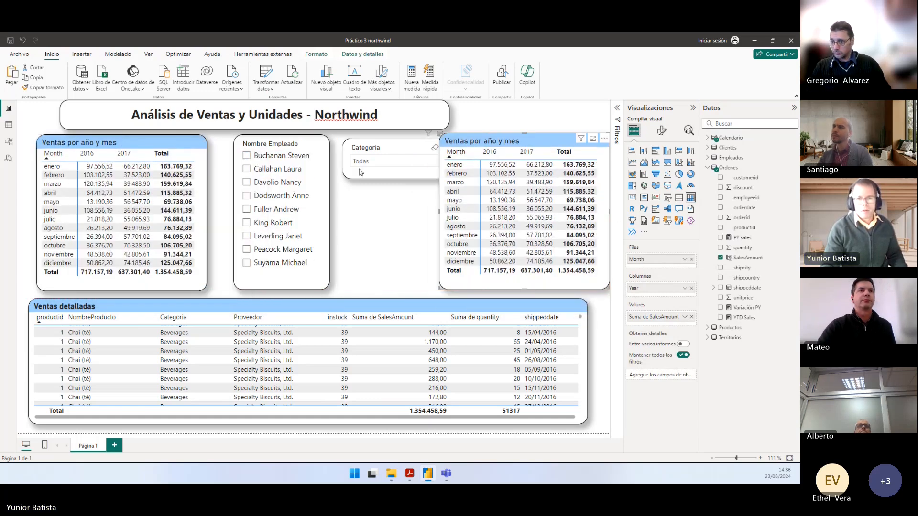
{"action": "left_click_drag", "start_coordinate": [274, 148], "coordinate": [241, 142]}
{"action": "left_click_drag", "start_coordinate": [382, 148], "coordinate": [479, 129]}
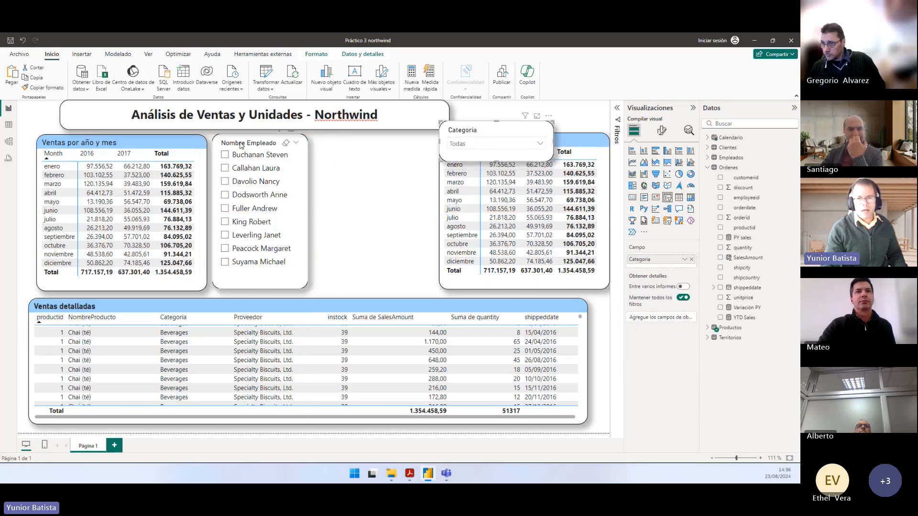
{"action": "left_click_drag", "start_coordinate": [241, 145], "coordinate": [400, 147]}
{"action": "left_click_drag", "start_coordinate": [536, 141], "coordinate": [333, 165]}
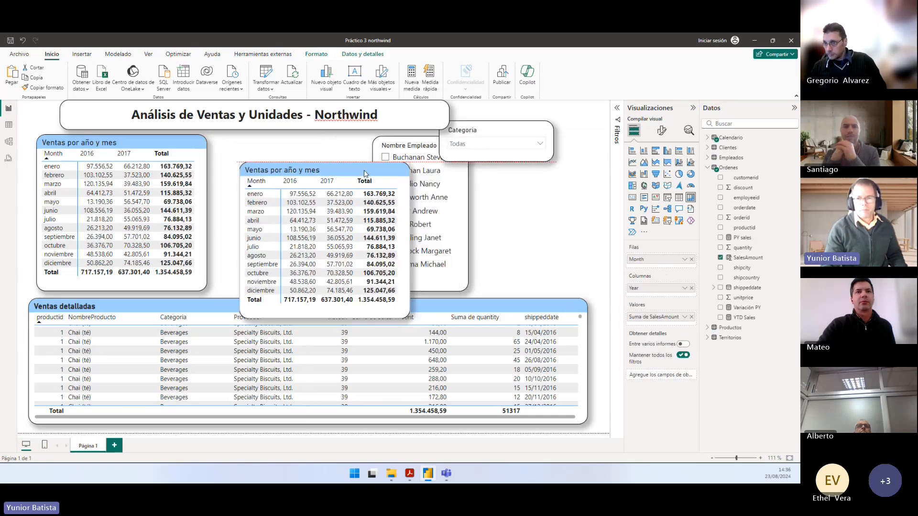
Step: Stack the Categoria slicer above Nombre Empleado near the page's right edge, and lower the Ventas detalladas table's top edge to clear the copied matrix
{"action": "left_click_drag", "start_coordinate": [411, 143], "coordinate": [493, 161]}
{"action": "left_click_drag", "start_coordinate": [479, 130], "coordinate": [522, 109]}
{"action": "left_click_drag", "start_coordinate": [491, 168], "coordinate": [532, 153]}
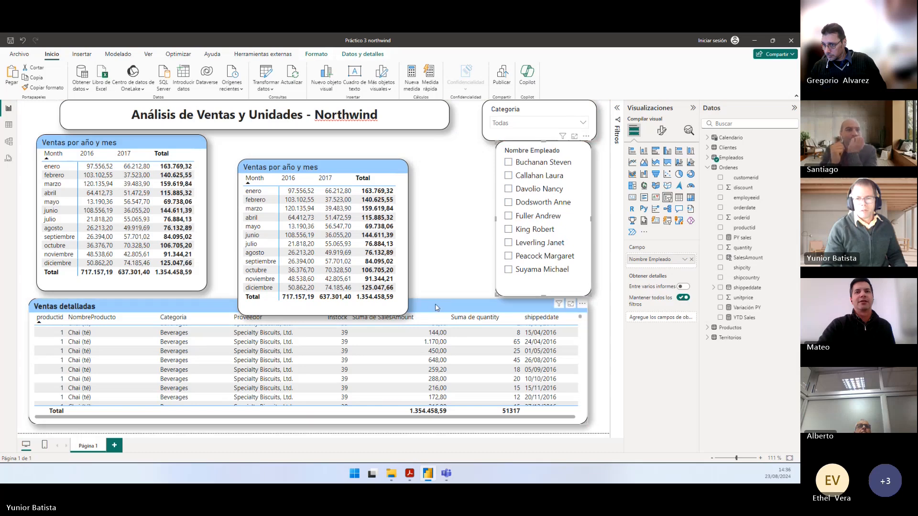
{"action": "left_click", "coordinate": [397, 303]}
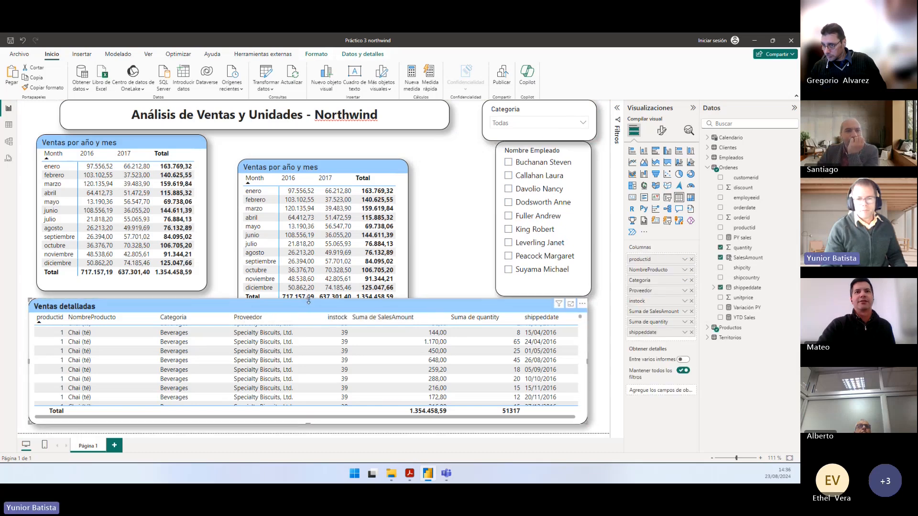
{"action": "mouse_move", "coordinate": [308, 300]}
{"action": "left_mouse_down"}
{"action": "mouse_move", "coordinate": [308, 318]}
{"action": "mouse_move", "coordinate": [320, 293]}
{"action": "left_mouse_up"}
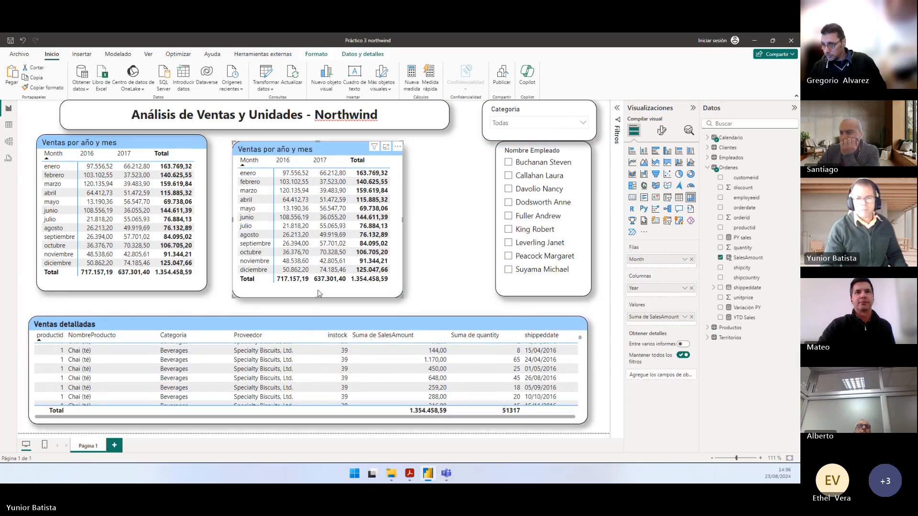
Step: Remove Suma de SalesAmount from the copied matrix and swap its fields so Year is in rows and Month in columns
{"action": "left_click", "coordinate": [691, 317]}
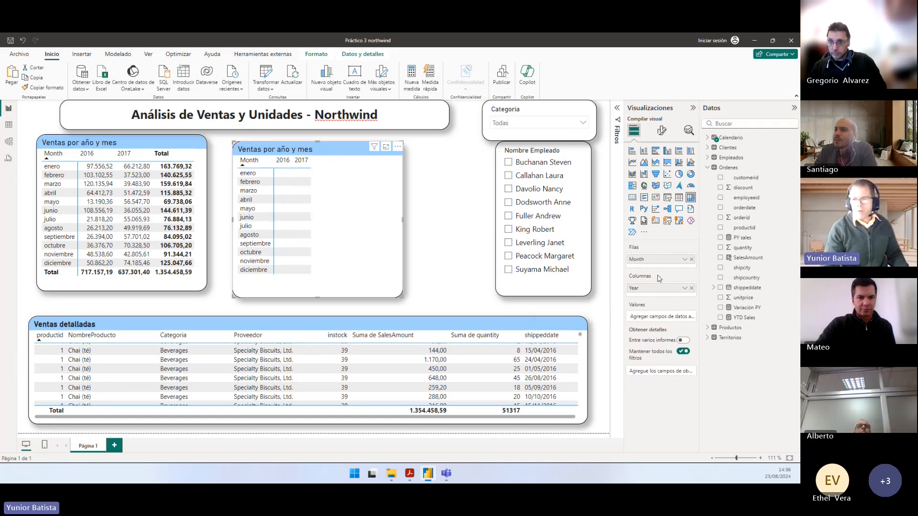
{"action": "mouse_move", "coordinate": [648, 262]}
{"action": "left_mouse_down"}
{"action": "mouse_move", "coordinate": [648, 298]}
{"action": "mouse_move", "coordinate": [644, 261]}
{"action": "left_mouse_up"}
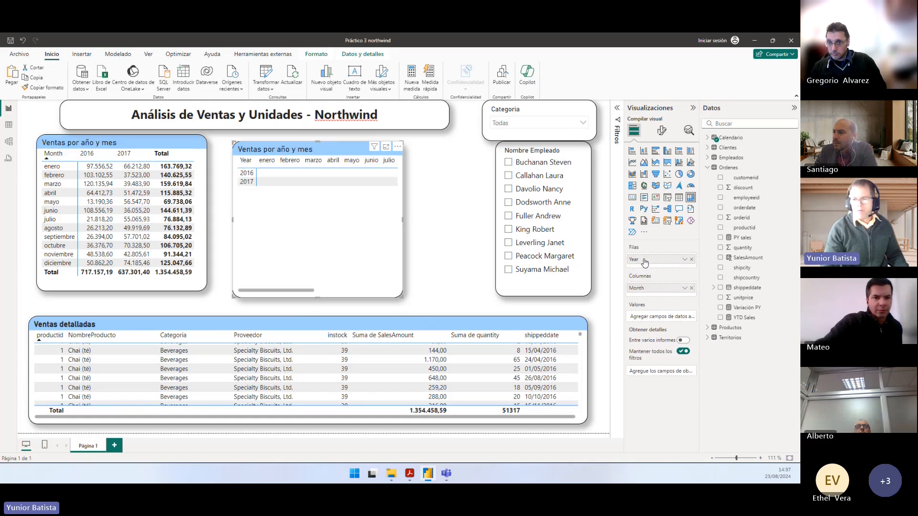
Step: Make the copied matrix wider and shorter, and slightly reduce the height of the original sales matrix
{"action": "left_click_drag", "start_coordinate": [397, 287], "coordinate": [481, 247]}
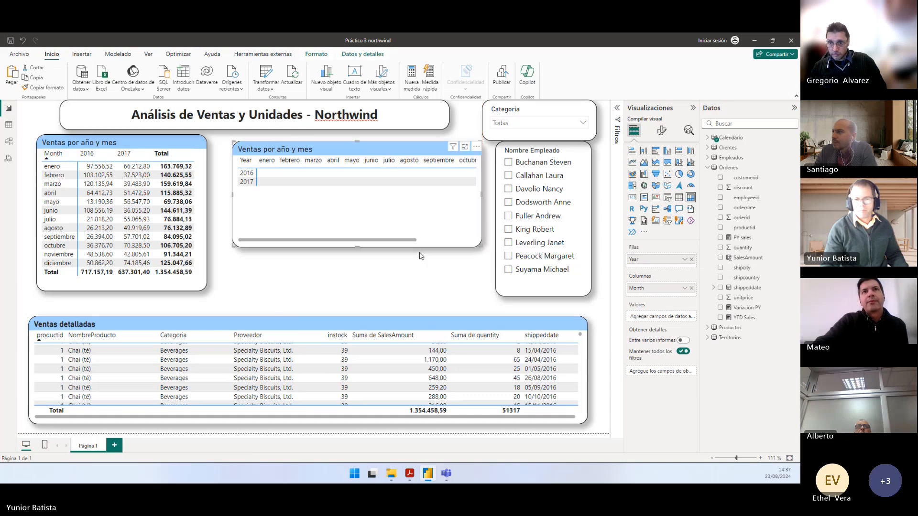
{"action": "left_click", "coordinate": [198, 290]}
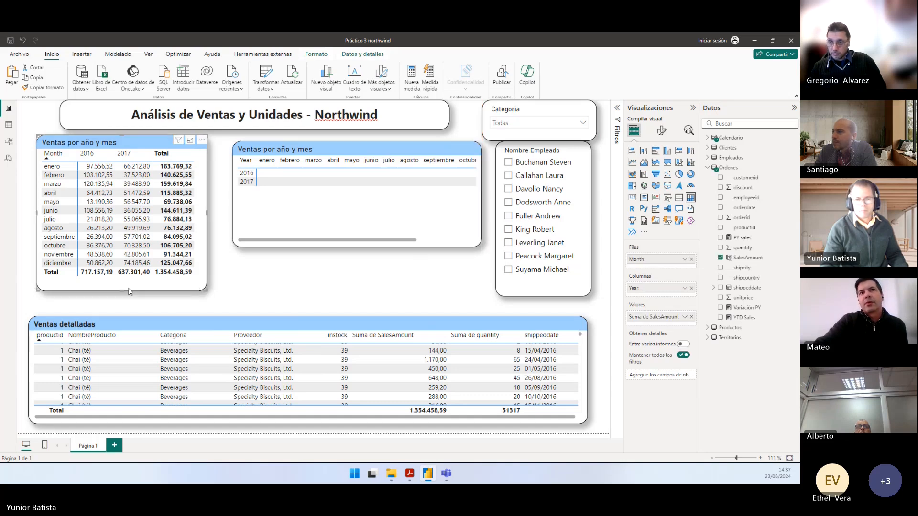
{"action": "left_click_drag", "start_coordinate": [122, 291], "coordinate": [122, 286]}
Step: Add quantity as the copied matrix's values and widen it to fill the space between the sales matrix and the employee slicer
{"action": "left_click", "coordinate": [358, 215]}
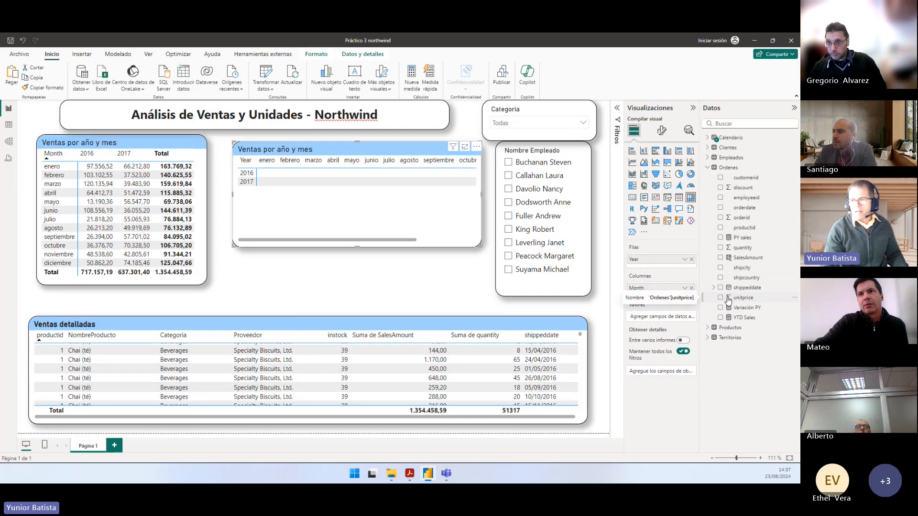
{"action": "left_click", "coordinate": [720, 248]}
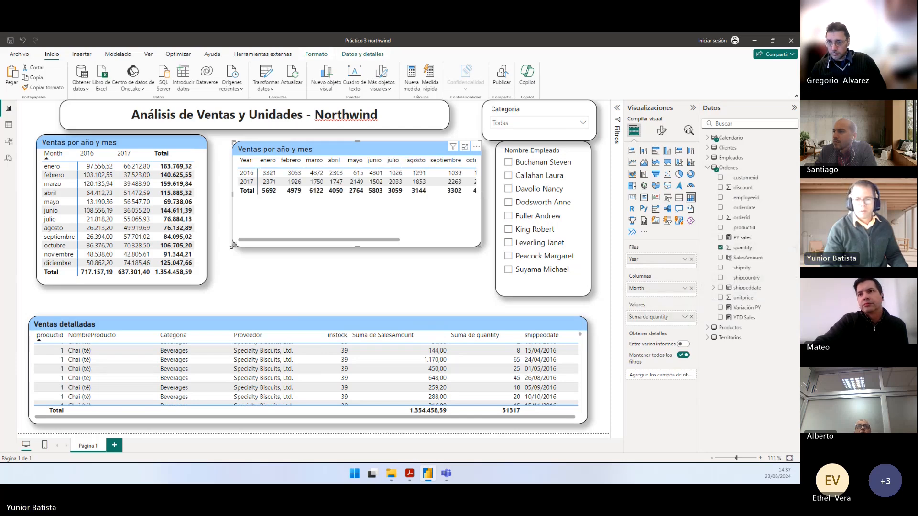
{"action": "left_click_drag", "start_coordinate": [234, 245], "coordinate": [209, 252]}
{"action": "left_click_drag", "start_coordinate": [522, 288], "coordinate": [528, 298]}
{"action": "left_click", "coordinate": [468, 218]}
{"action": "scroll", "coordinate": [468, 218], "scroll_direction": "right", "scroll_amount": 3}
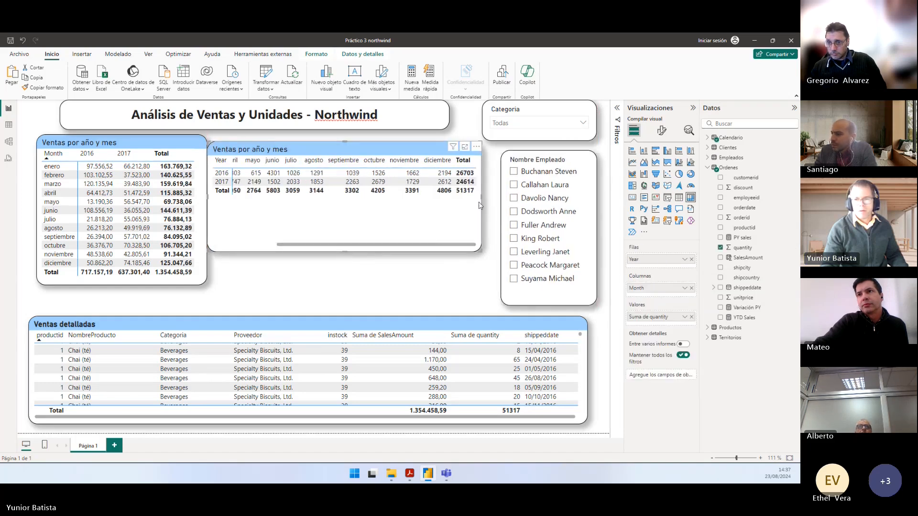
{"action": "left_click_drag", "start_coordinate": [481, 196], "coordinate": [500, 196]}
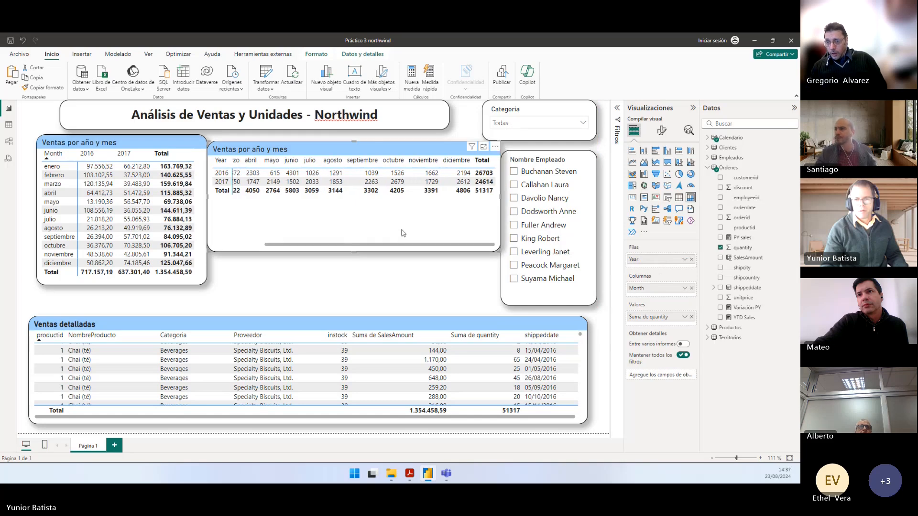
{"action": "scroll", "coordinate": [332, 248], "scroll_direction": "left", "scroll_amount": 3}
{"action": "scroll", "coordinate": [331, 249], "scroll_direction": "left", "scroll_amount": 1}
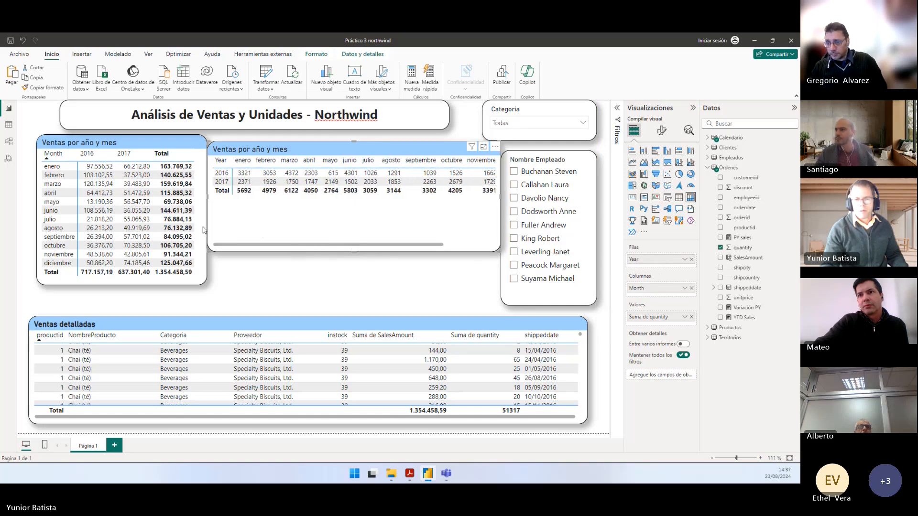
Step: Shift both matrices toward the page's left edge and move both slicers against its right edge
{"action": "left_click_drag", "start_coordinate": [199, 273], "coordinate": [188, 291]}
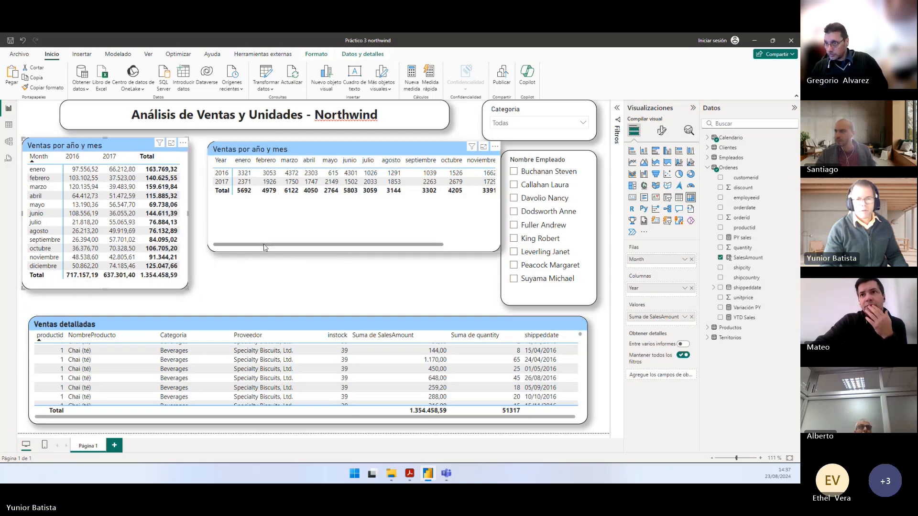
{"action": "left_click_drag", "start_coordinate": [264, 241], "coordinate": [249, 241]}
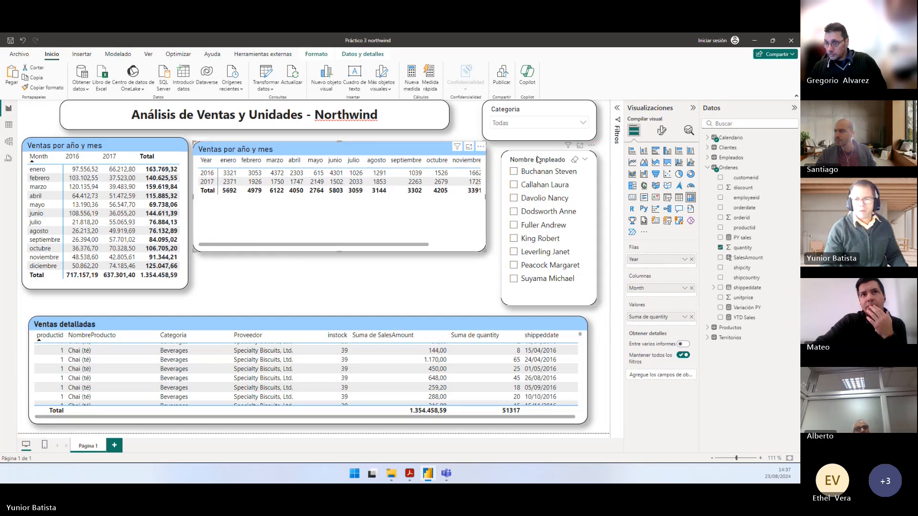
{"action": "left_click_drag", "start_coordinate": [532, 162], "coordinate": [545, 162]}
{"action": "left_click_drag", "start_coordinate": [504, 110], "coordinate": [516, 111]}
Step: Widen the quantity matrix into the freed gap and narrow the Categoria slicer to match the Nombre Empleado slicer's width
{"action": "left_click", "coordinate": [483, 200]}
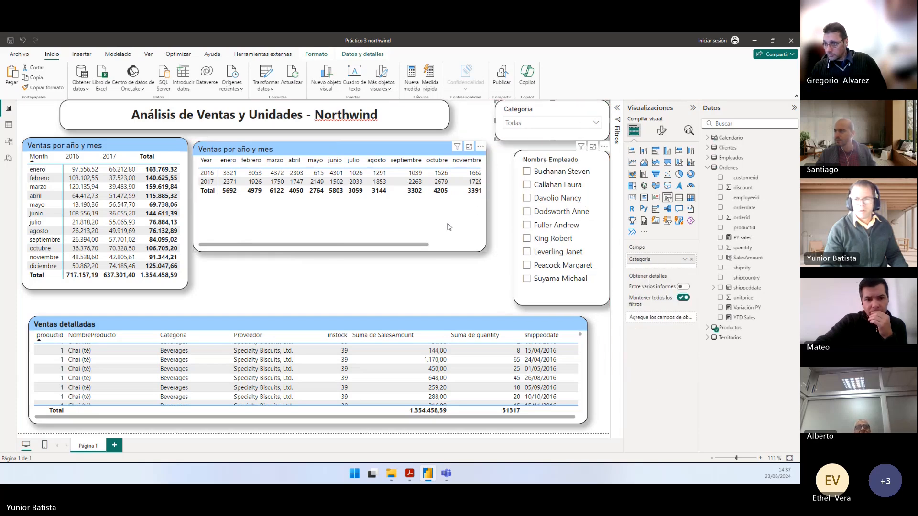
{"action": "left_click_drag", "start_coordinate": [484, 200], "coordinate": [499, 200]}
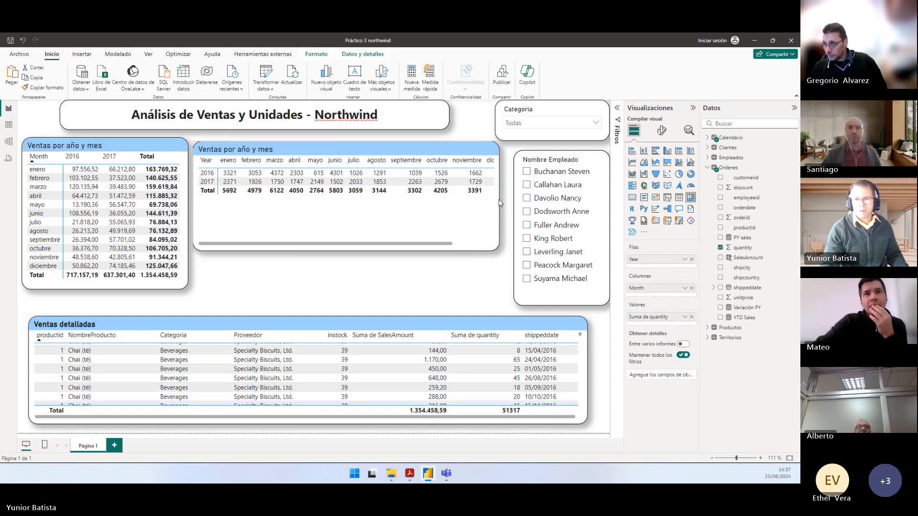
{"action": "left_click", "coordinate": [503, 126]}
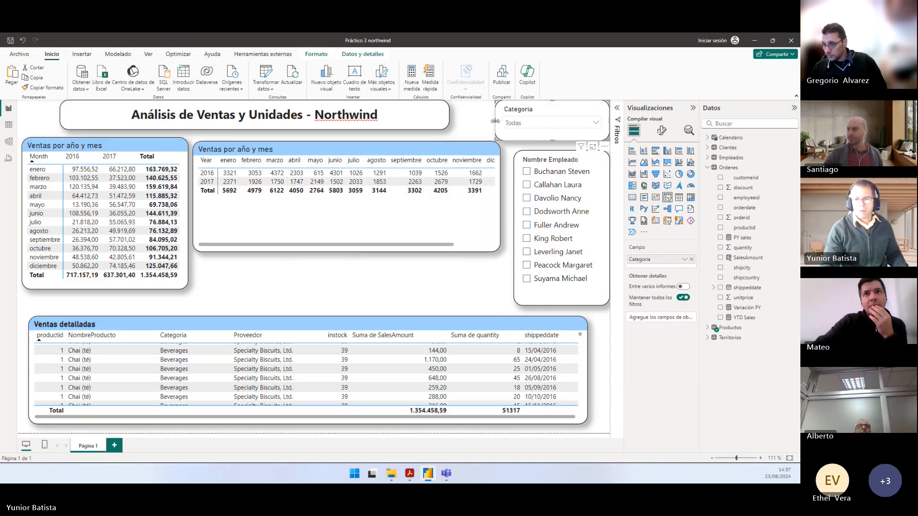
{"action": "left_click_drag", "start_coordinate": [495, 121], "coordinate": [514, 121]}
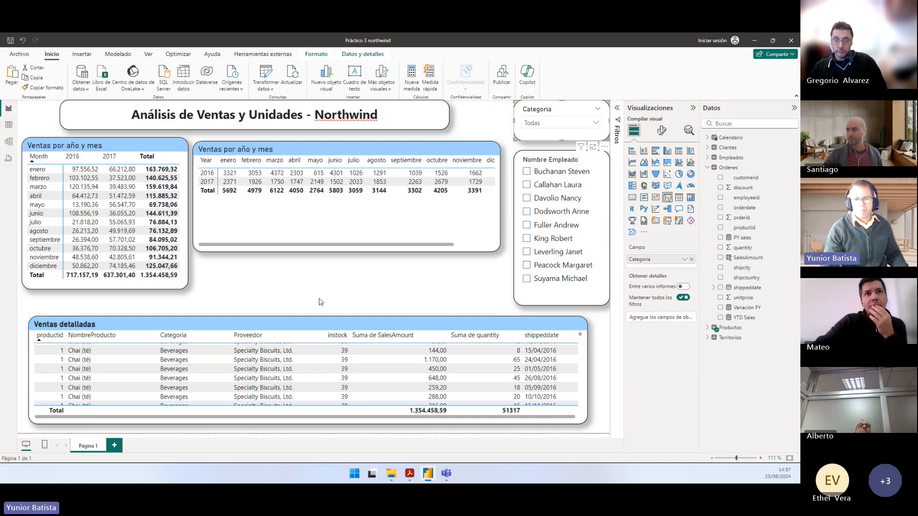
Step: Extend both matrices downward and shorten the Nombre Empleado slicer so the bottom edges of all three visuals line up
{"action": "left_click", "coordinate": [309, 248]}
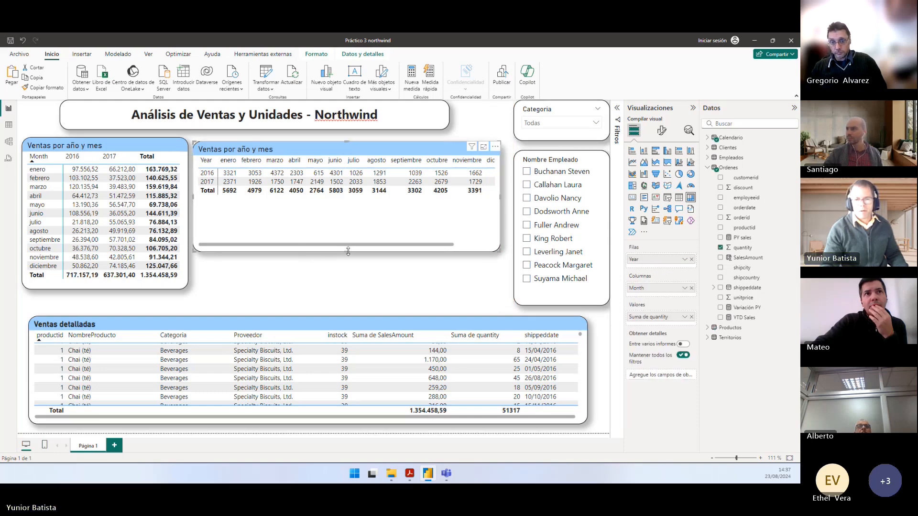
{"action": "left_click_drag", "start_coordinate": [344, 253], "coordinate": [344, 287]}
{"action": "left_click", "coordinate": [337, 308]}
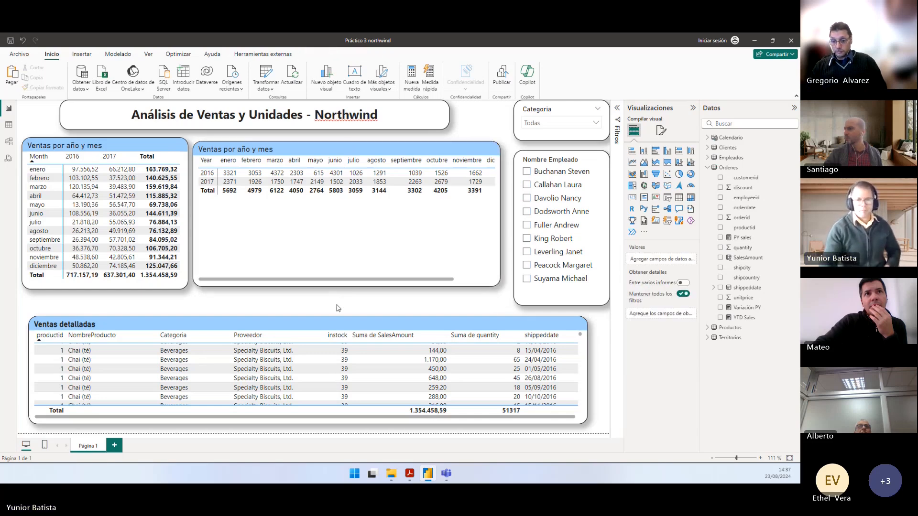
{"action": "left_click", "coordinate": [554, 303]}
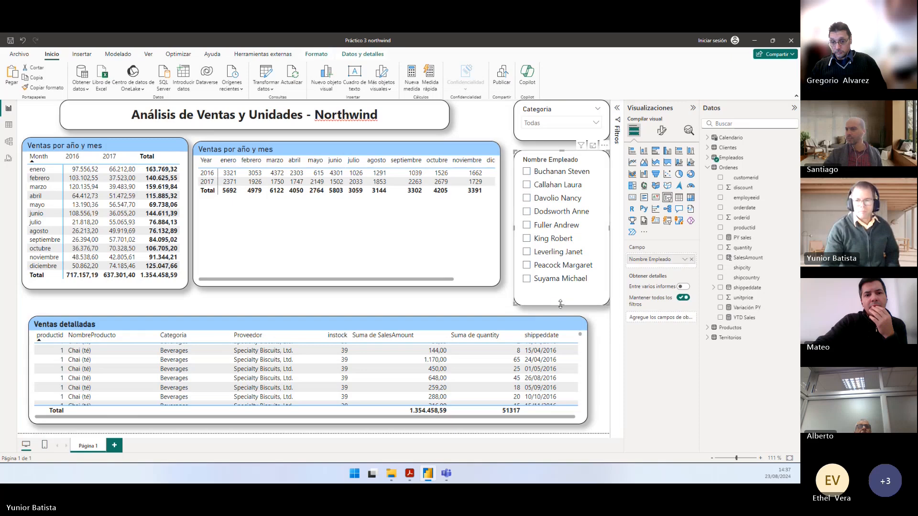
{"action": "left_click", "coordinate": [349, 282]}
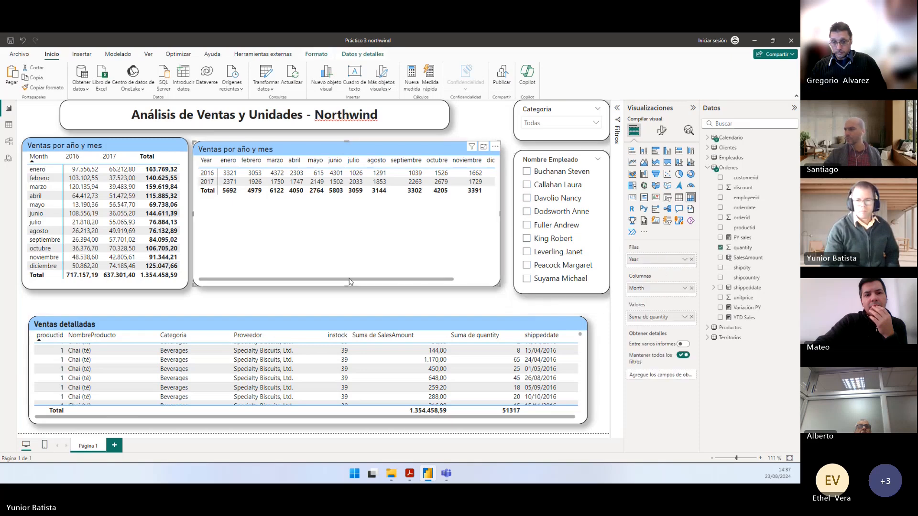
{"action": "left_click_drag", "start_coordinate": [347, 285], "coordinate": [351, 294]}
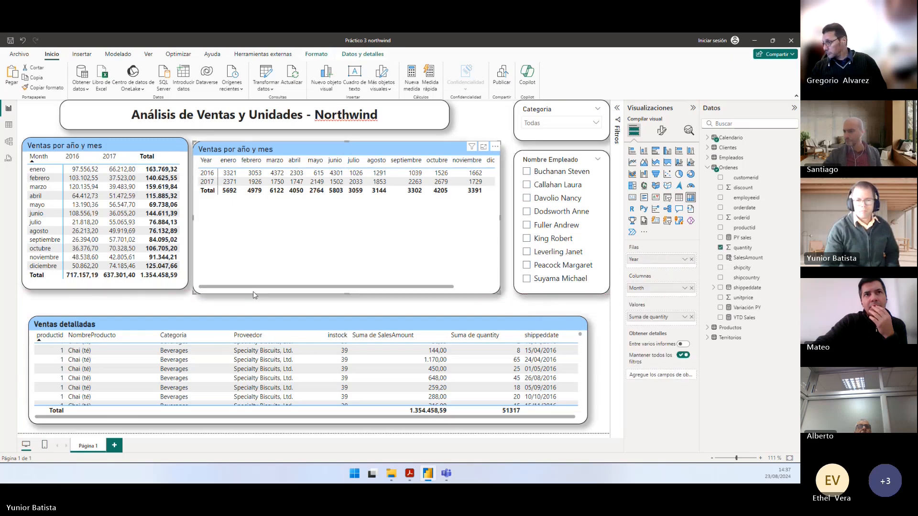
{"action": "left_click", "coordinate": [170, 287]}
{"action": "left_click_drag", "start_coordinate": [107, 289], "coordinate": [107, 295]}
Step: Enlarge the Ventas detalladas table upward toward the matrices and widen it to the slicers' outer edge
{"action": "left_click", "coordinate": [274, 318]}
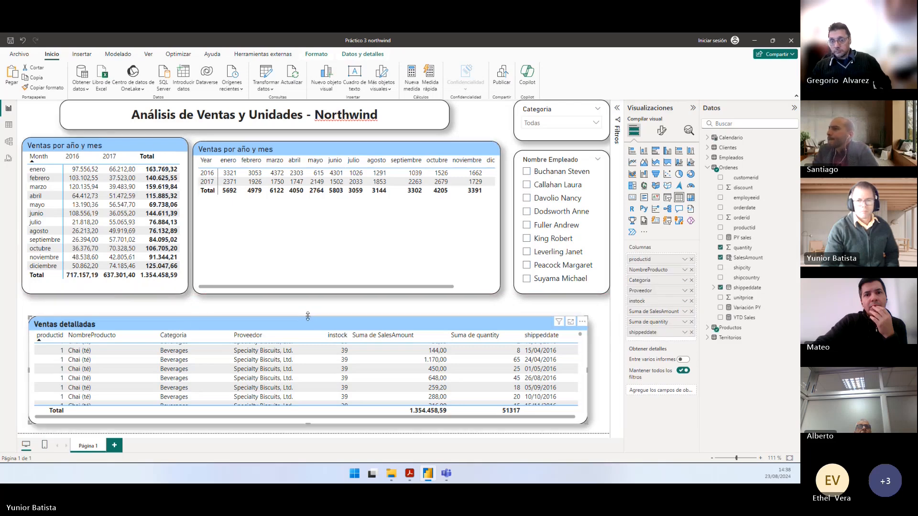
{"action": "left_click_drag", "start_coordinate": [308, 316], "coordinate": [308, 301]}
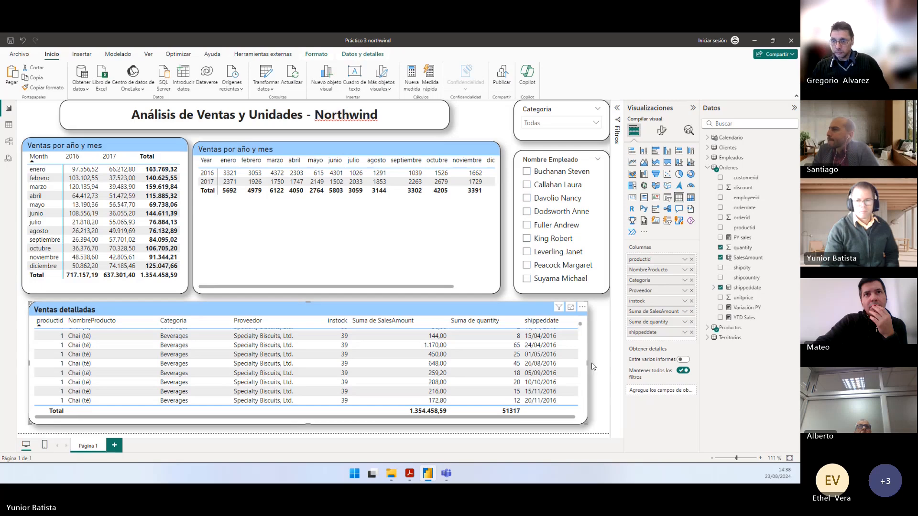
{"action": "left_click_drag", "start_coordinate": [592, 366], "coordinate": [610, 366]}
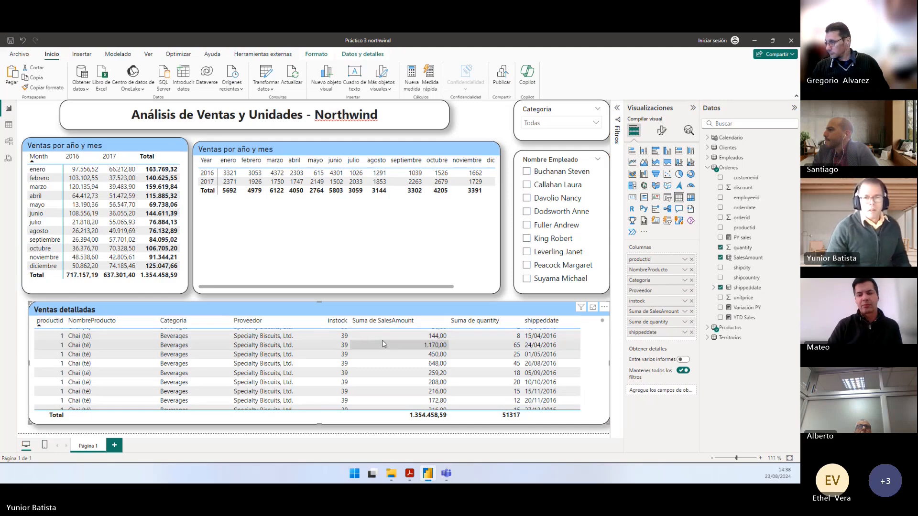
Step: Check the remaining tasks in the Letra Práctico 3 PDF and retitle the quantity matrix "Ventas por mes y año" in the report
{"action": "key", "text": "alt+Tab"}
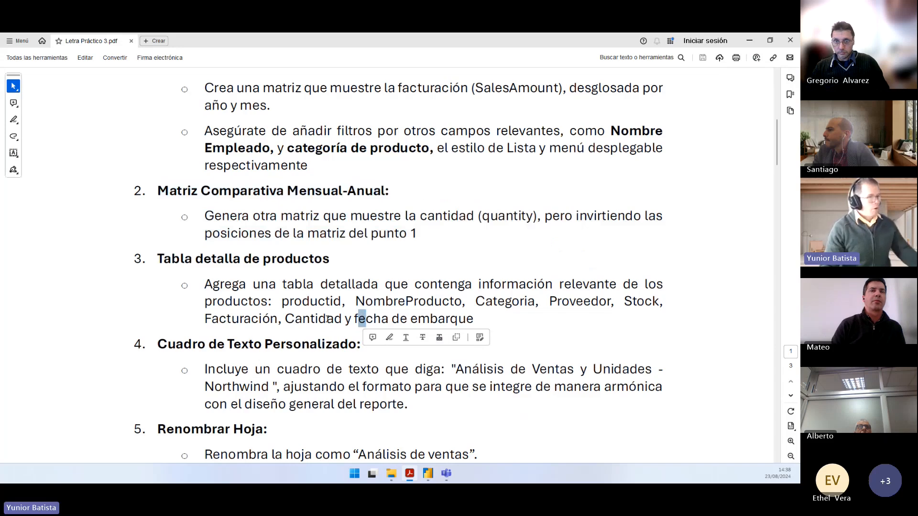
{"action": "scroll", "coordinate": [327, 318], "scroll_direction": "down", "scroll_amount": 2}
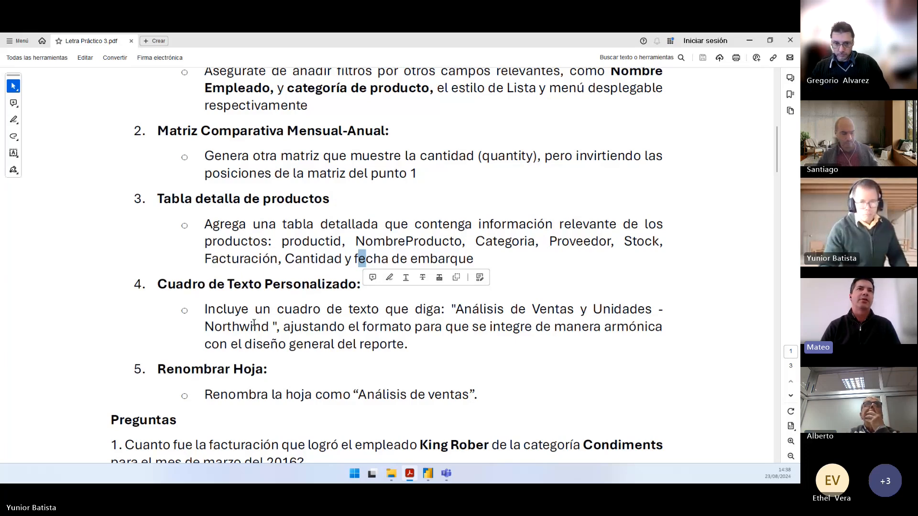
{"action": "key", "text": "alt+Tab"}
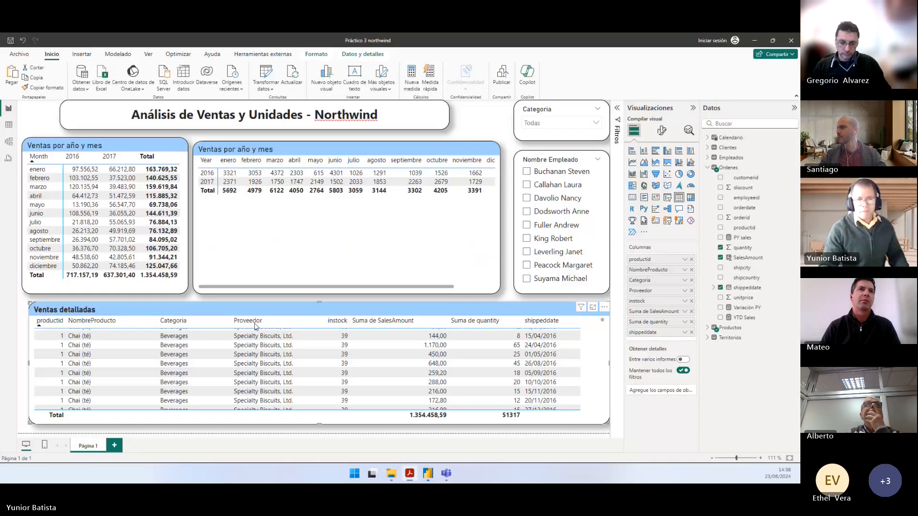
{"action": "left_click", "coordinate": [235, 160]}
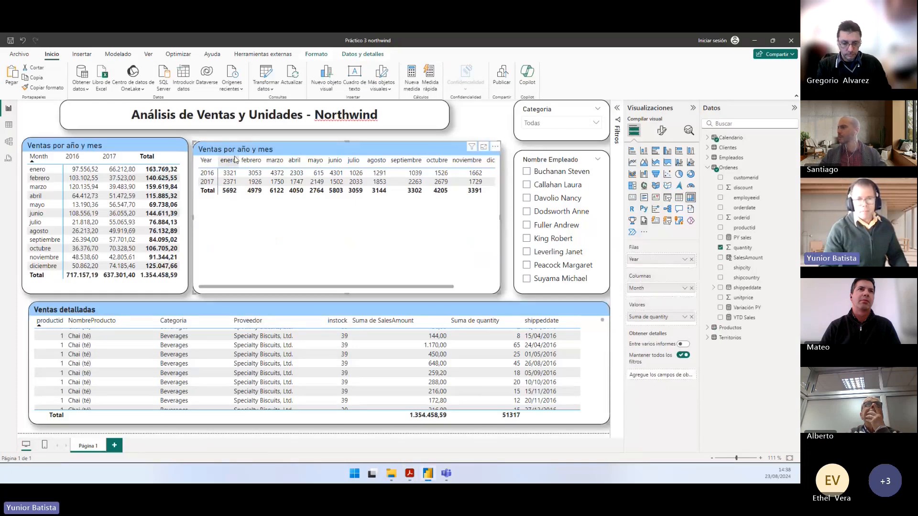
{"action": "left_click", "coordinate": [668, 135]}
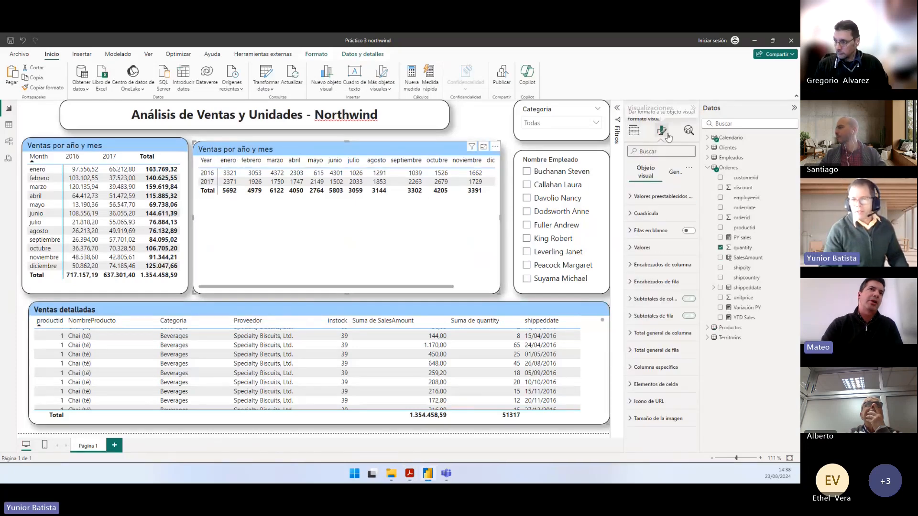
{"action": "left_click", "coordinate": [682, 176]}
{"action": "left_click", "coordinate": [655, 218]}
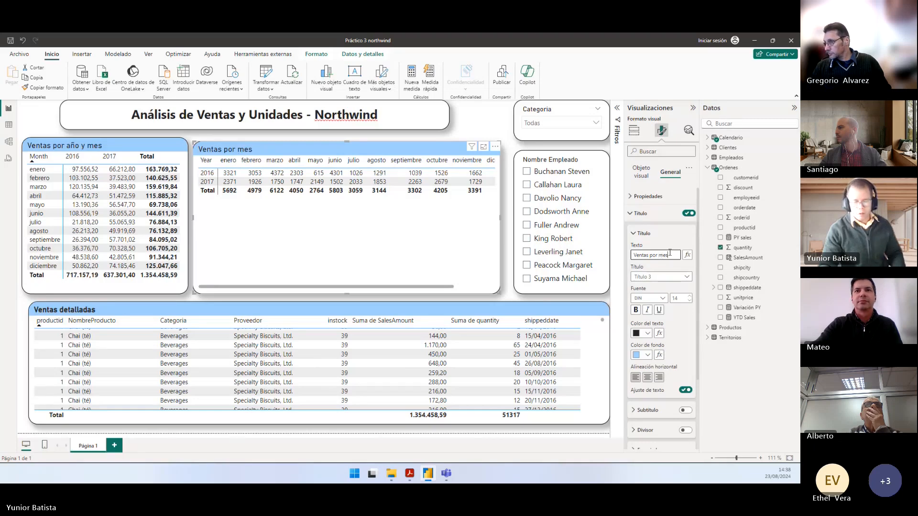
{"action": "type", "text": "y"}
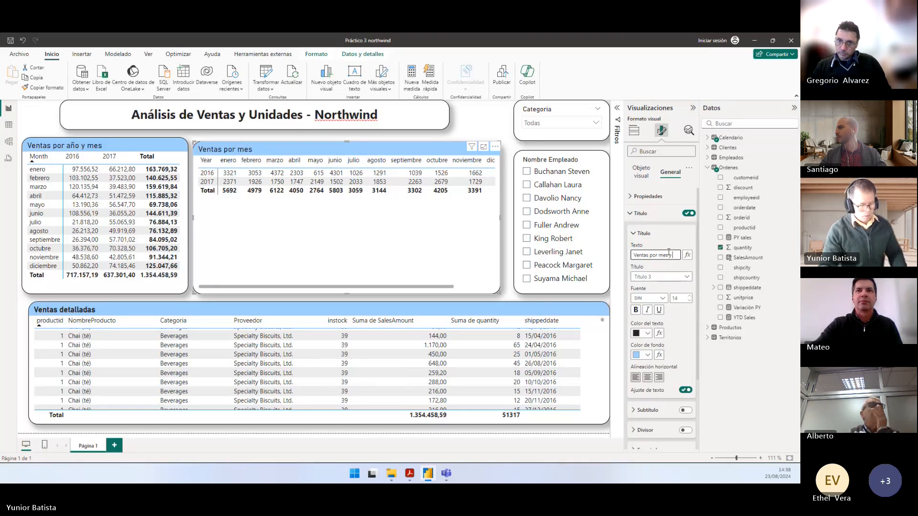
{"action": "type", "text": " año"}
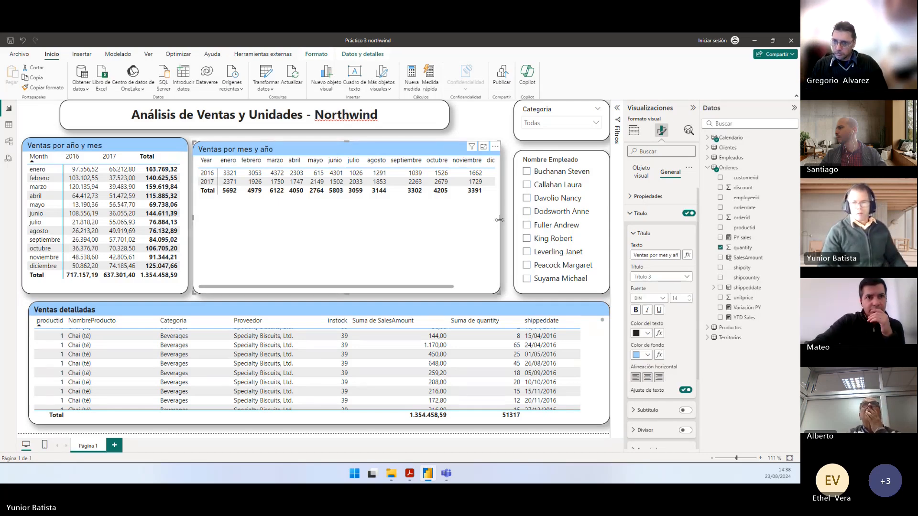
Step: Widen the quantity matrix, center it beside the employee slicer, and narrow the sales matrix slightly to leave a gap between them
{"action": "left_click_drag", "start_coordinate": [499, 219], "coordinate": [512, 219]}
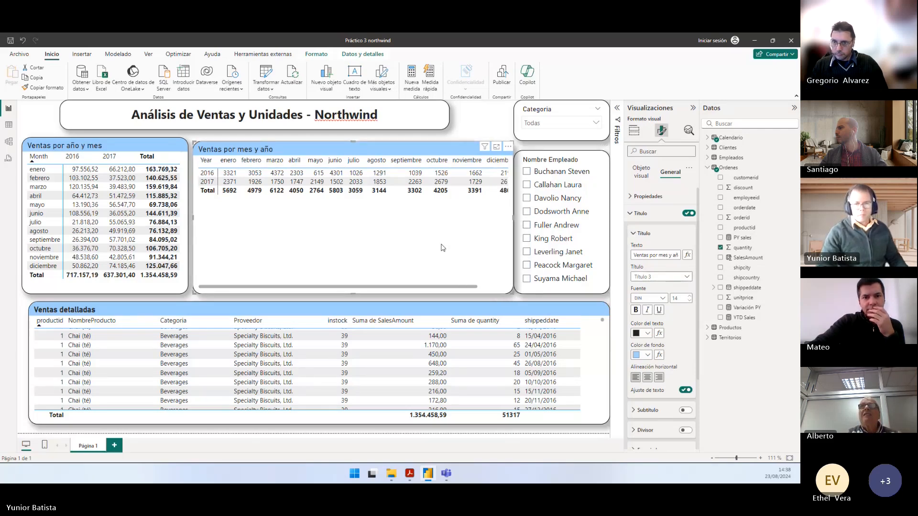
{"action": "left_click", "coordinate": [490, 122]}
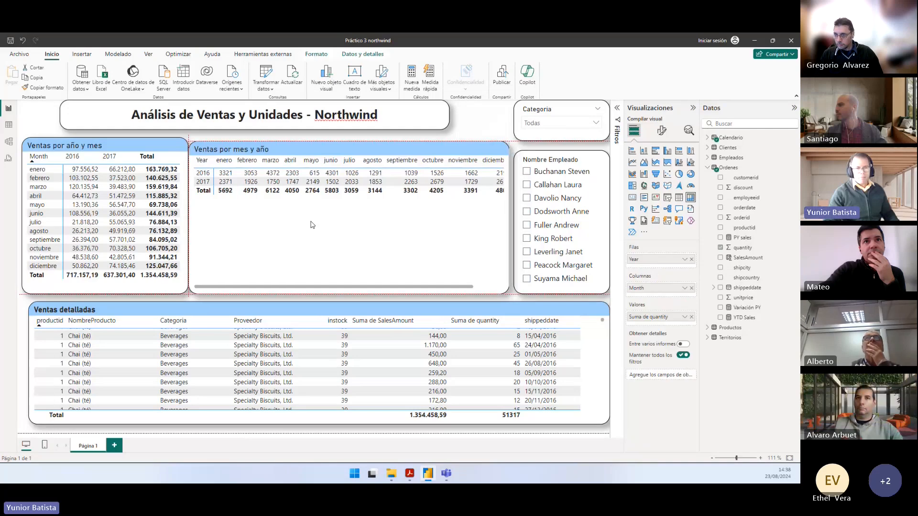
{"action": "left_click", "coordinate": [185, 218]}
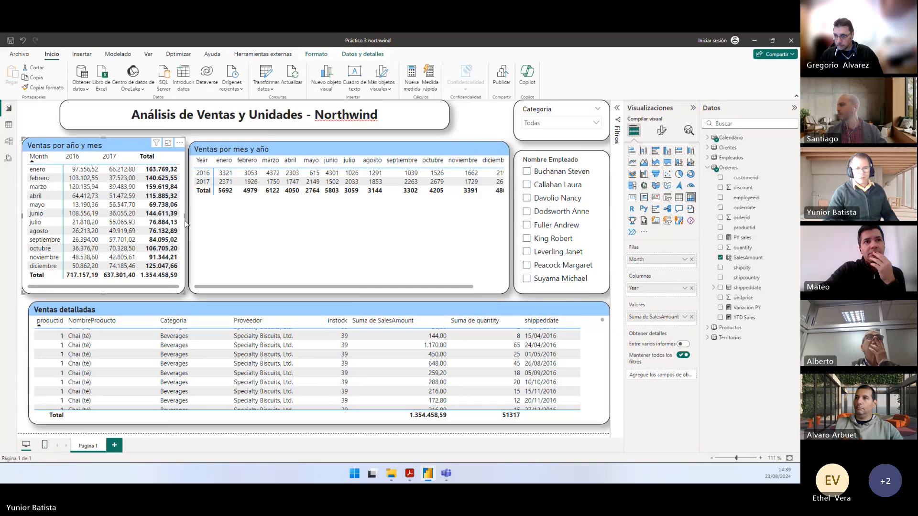
Step: Read question 1 under Preguntas in the exercise PDF for the employee, category, month and year, and return to the report
{"action": "key", "text": "alt+Tab"}
{"action": "scroll", "coordinate": [303, 283], "scroll_direction": "down", "scroll_amount": 4}
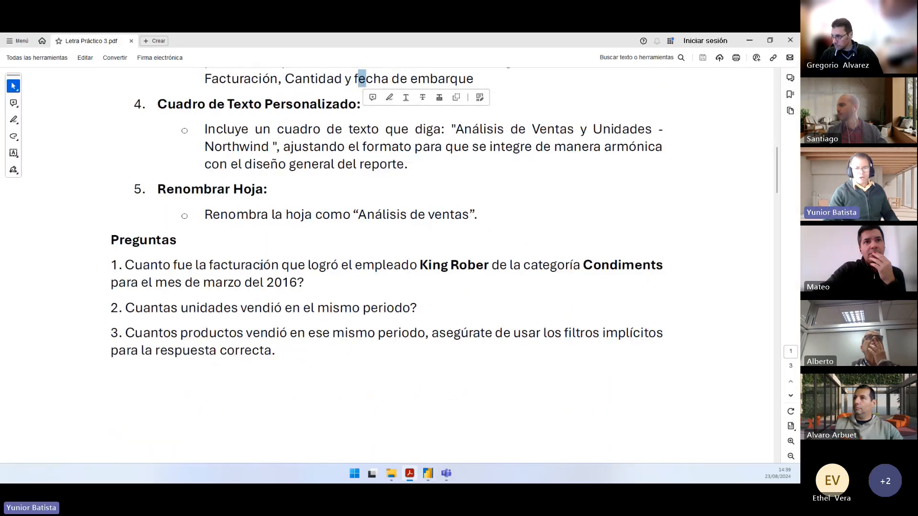
{"action": "left_click_drag", "start_coordinate": [419, 265], "coordinate": [662, 266]}
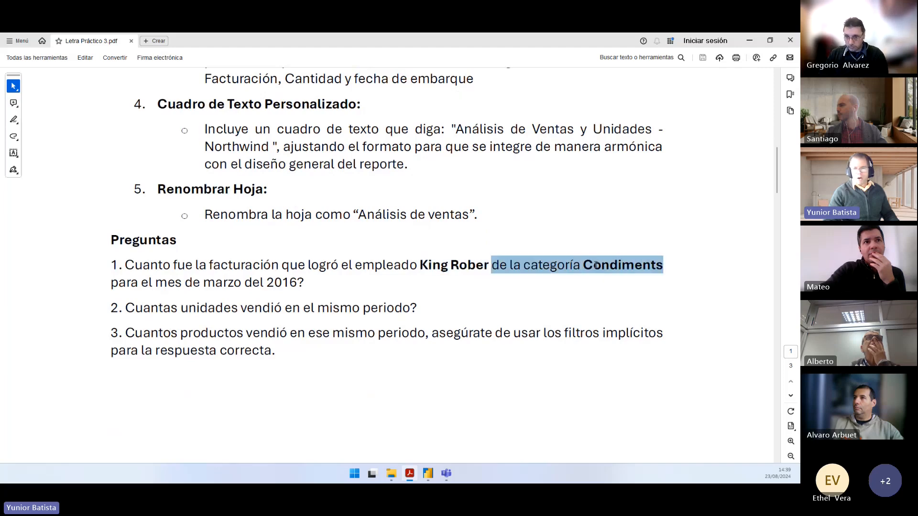
{"action": "left_click_drag", "start_coordinate": [113, 283], "coordinate": [308, 285]}
{"action": "left_click", "coordinate": [311, 285]}
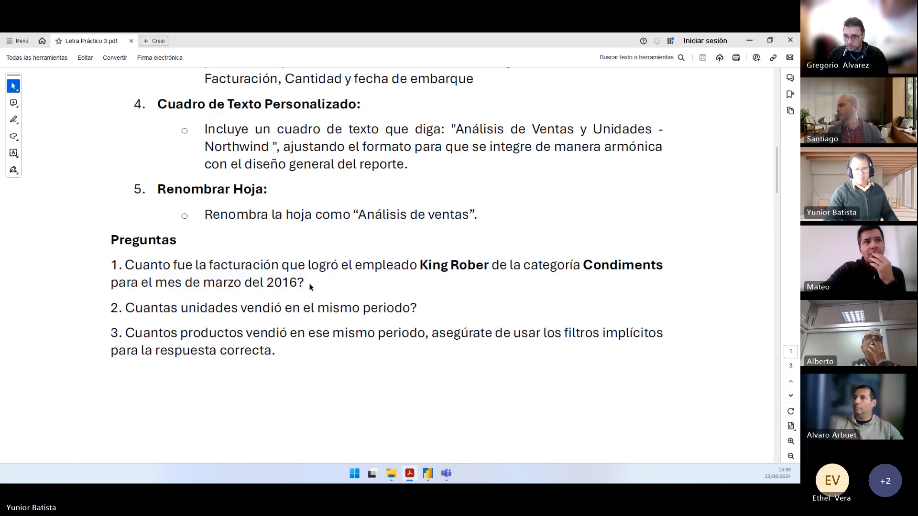
{"action": "left_click_drag", "start_coordinate": [113, 265], "coordinate": [304, 286]}
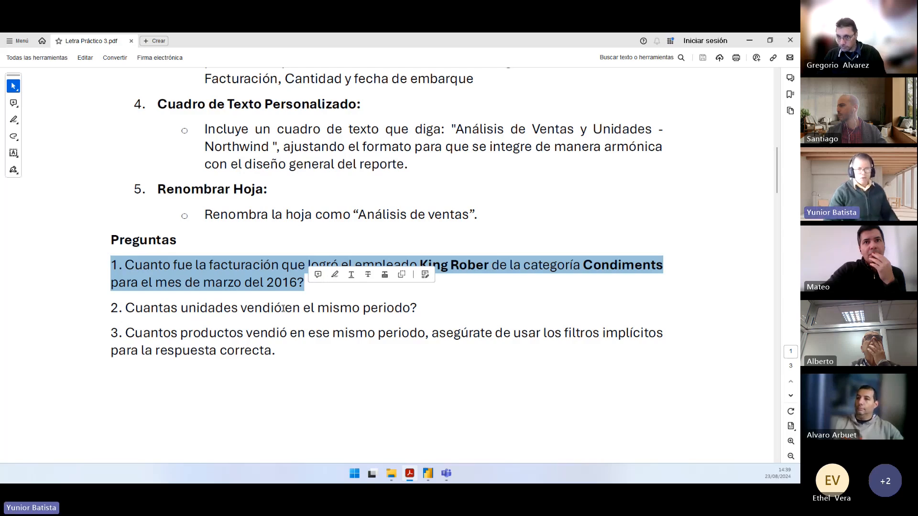
{"action": "left_click", "coordinate": [271, 306]}
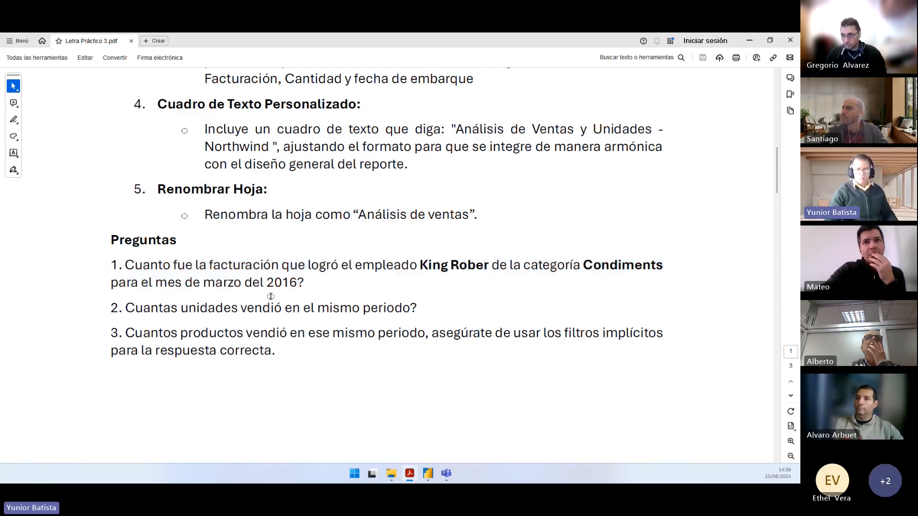
{"action": "key", "text": "alt+Tab"}
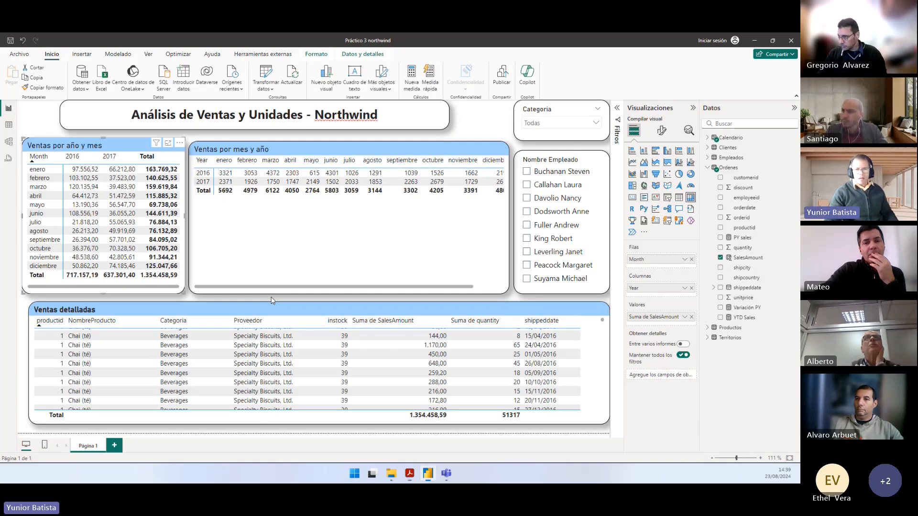
{"action": "key", "text": "alt+Tab"}
{"action": "double_click", "coordinate": [432, 265]}
{"action": "double_click", "coordinate": [620, 266]}
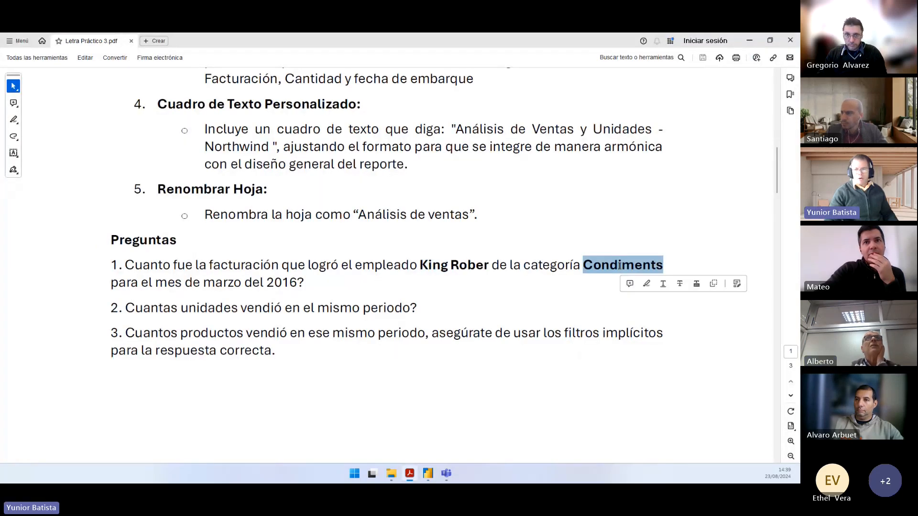
{"action": "left_click_drag", "start_coordinate": [304, 283], "coordinate": [93, 289]}
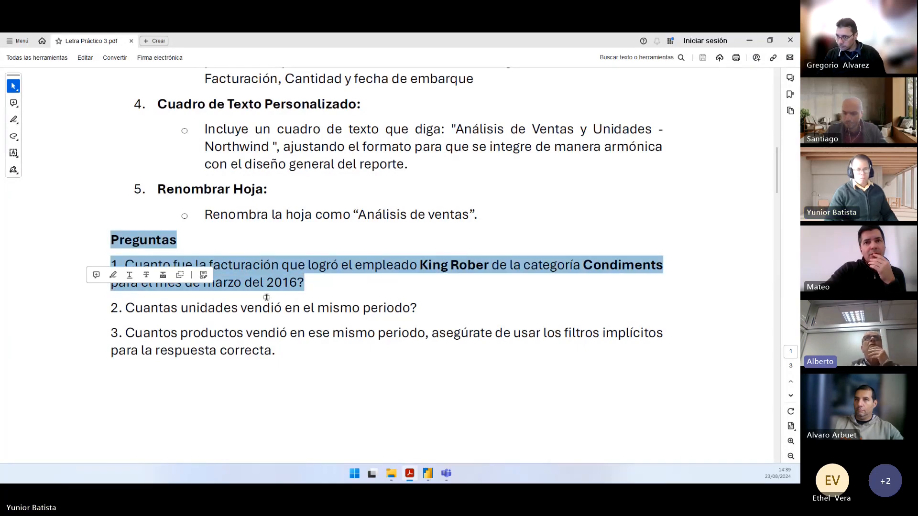
{"action": "key", "text": "alt+Tab"}
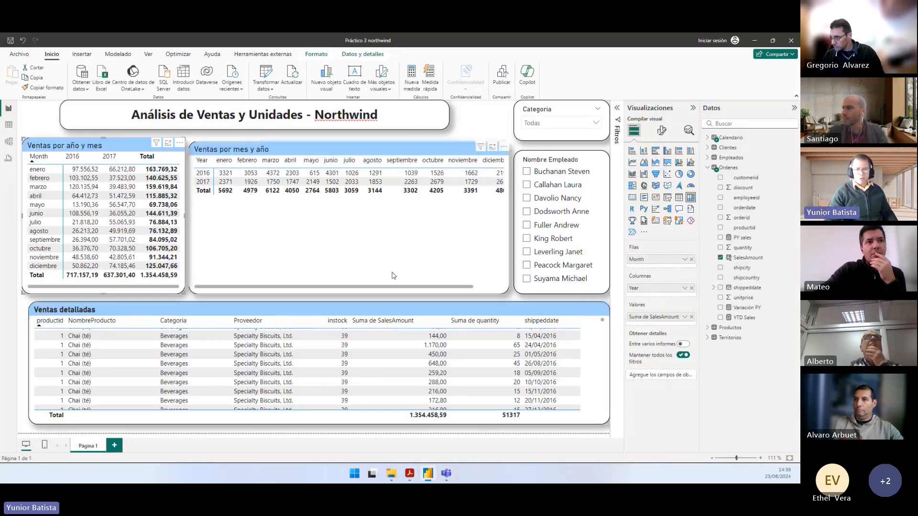
Step: Filter the report to the employee named in question 1 and to the Condiments category
{"action": "left_click", "coordinate": [526, 238]}
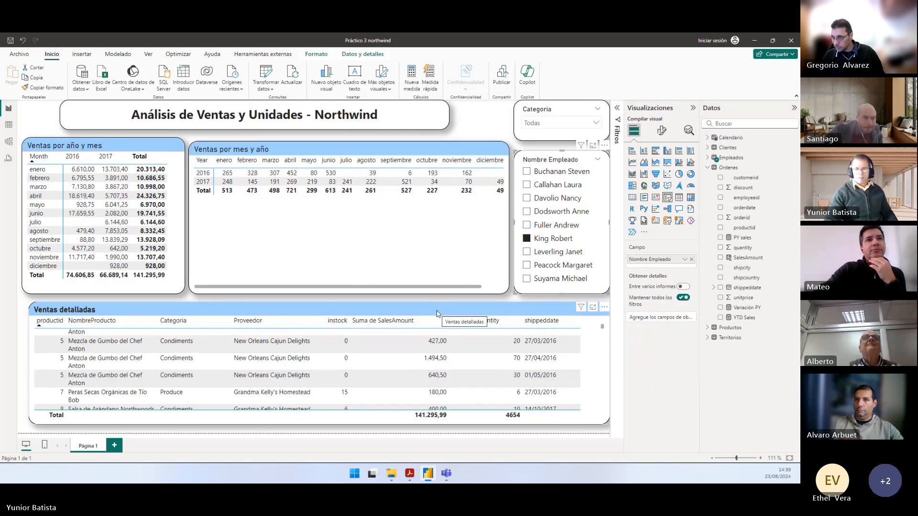
{"action": "key", "text": "alt+Tab"}
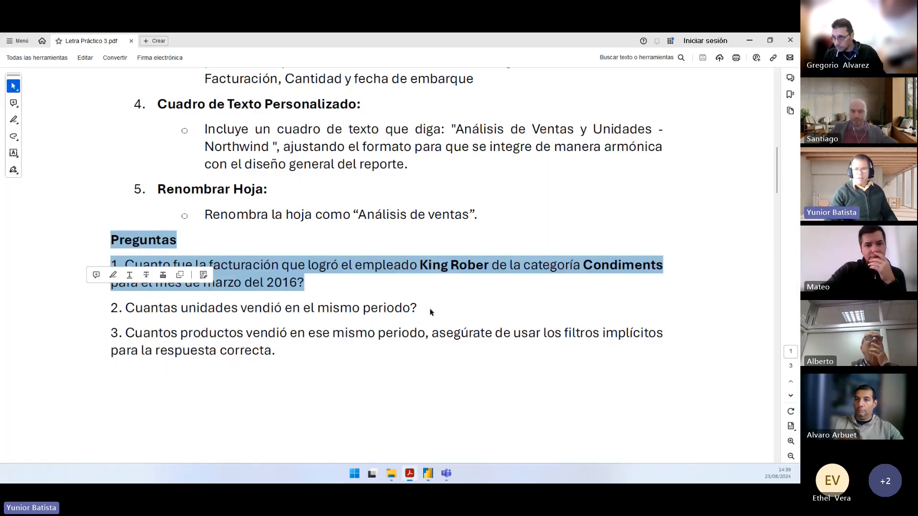
{"action": "double_click", "coordinate": [594, 266]}
{"action": "key", "text": "alt+Tab"}
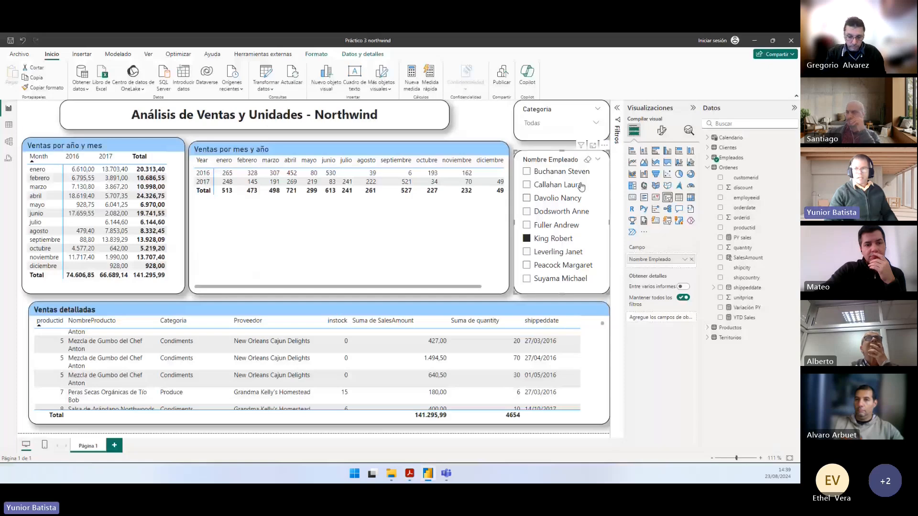
{"action": "left_click", "coordinate": [557, 123]}
{"action": "left_click", "coordinate": [530, 150]}
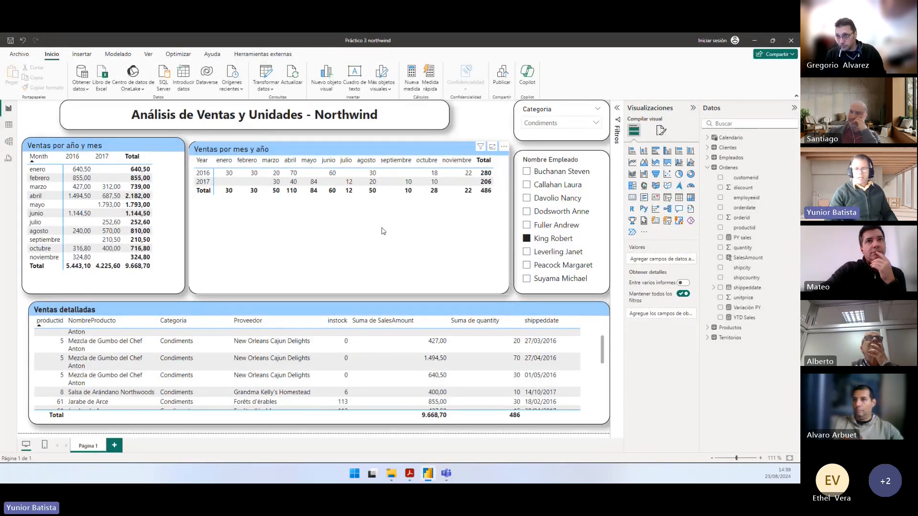
Step: Recheck the period in question 1 of the PDF and look up the March 2016 sales in the sales matrix
{"action": "key", "text": "alt+Tab"}
{"action": "left_click_drag", "start_coordinate": [110, 282], "coordinate": [296, 282]}
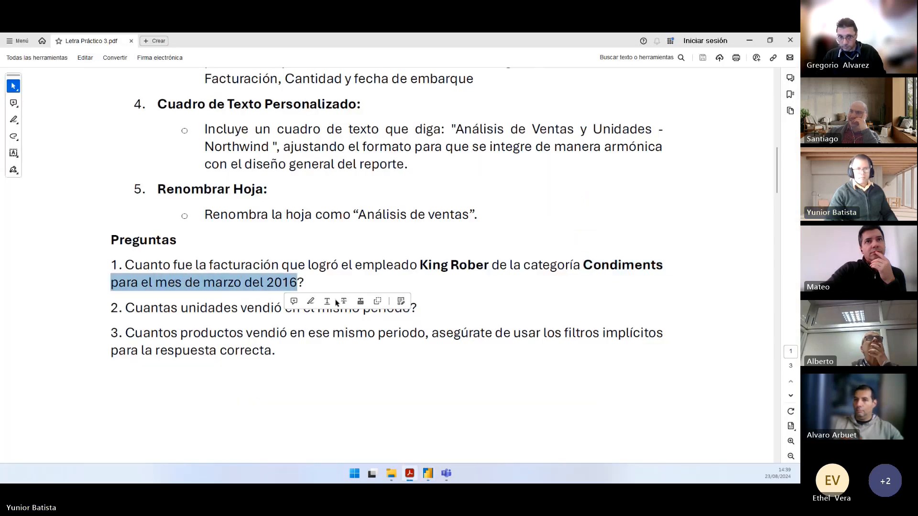
{"action": "key", "text": "alt+Tab"}
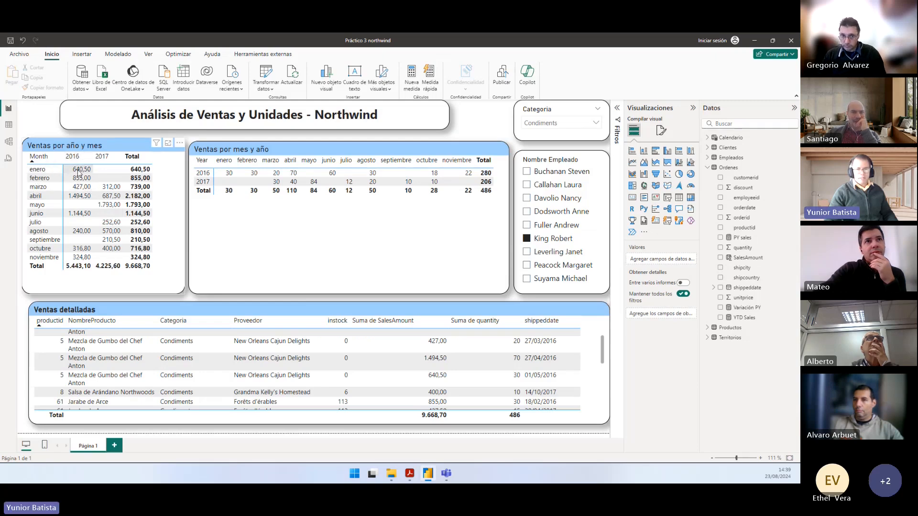
{"action": "key", "text": "alt+Tab"}
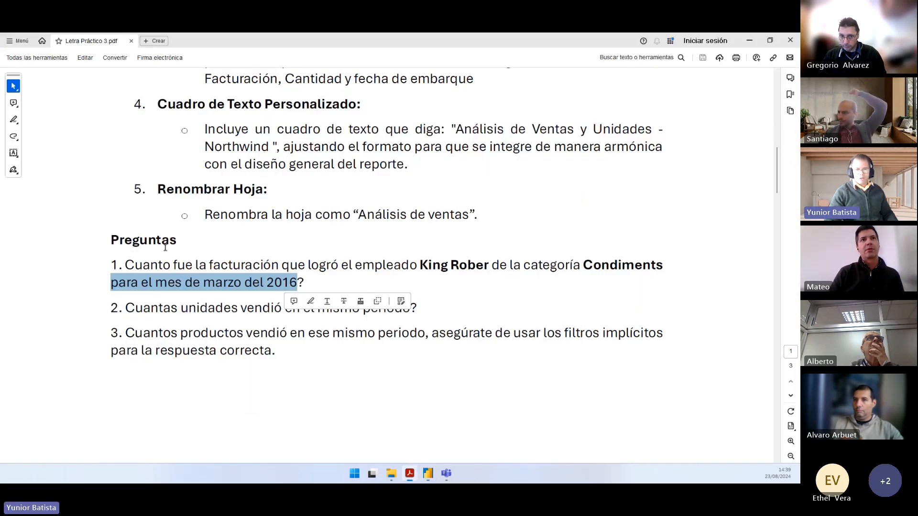
Step: Return to the Power BI report and check the March 2016 sales in the matrix by year and month
{"action": "double_click", "coordinate": [260, 265]}
{"action": "key", "text": "alt+Tab"}
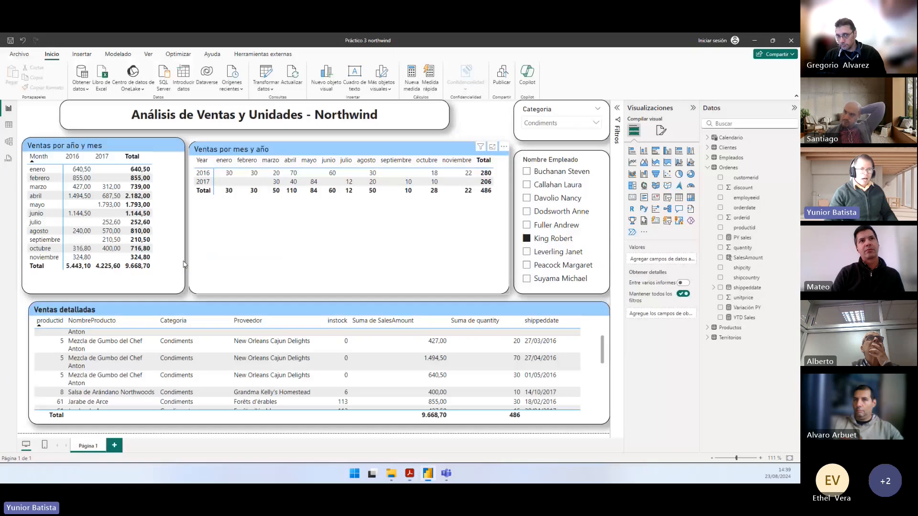
{"action": "left_click", "coordinate": [94, 144]}
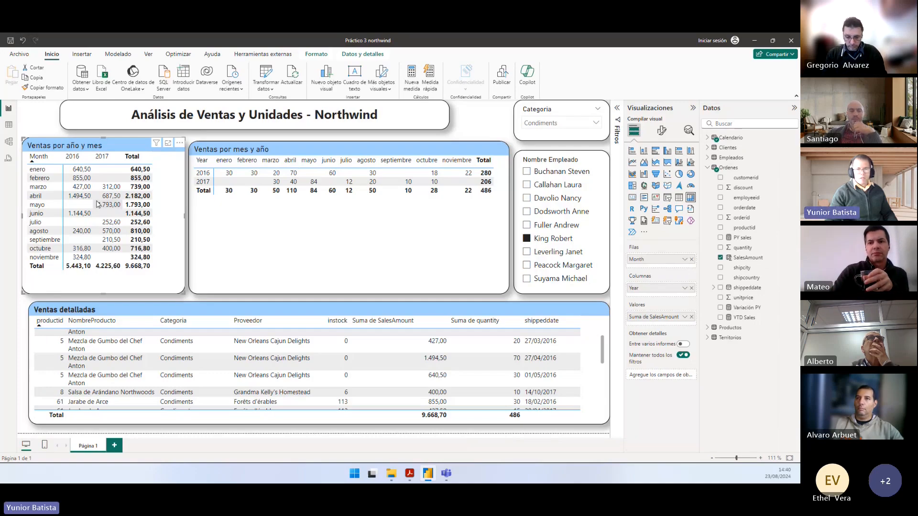
Step: Read question 2 in the exercise PDF and look up the March 2016 units in the quantity matrix, checking its value field
{"action": "key", "text": "alt+Tab"}
{"action": "left_click_drag", "start_coordinate": [129, 308], "coordinate": [419, 308]}
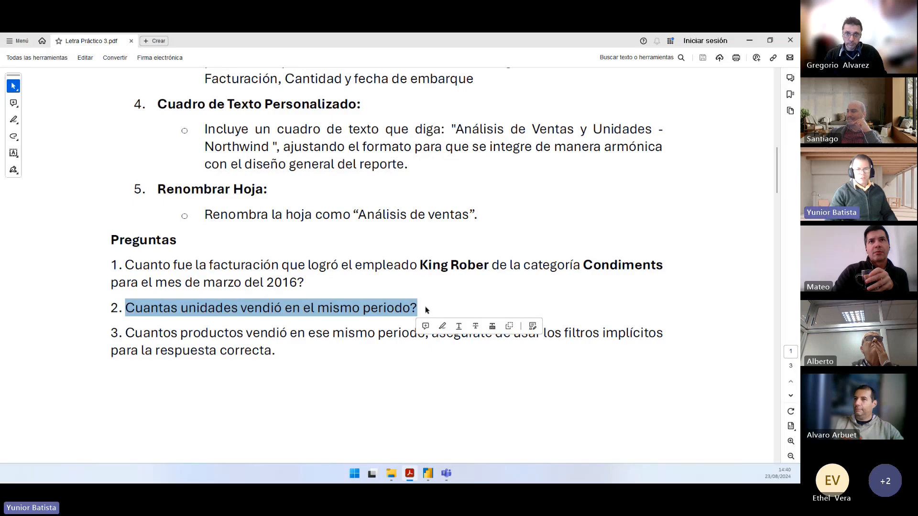
{"action": "key", "text": "alt+Tab"}
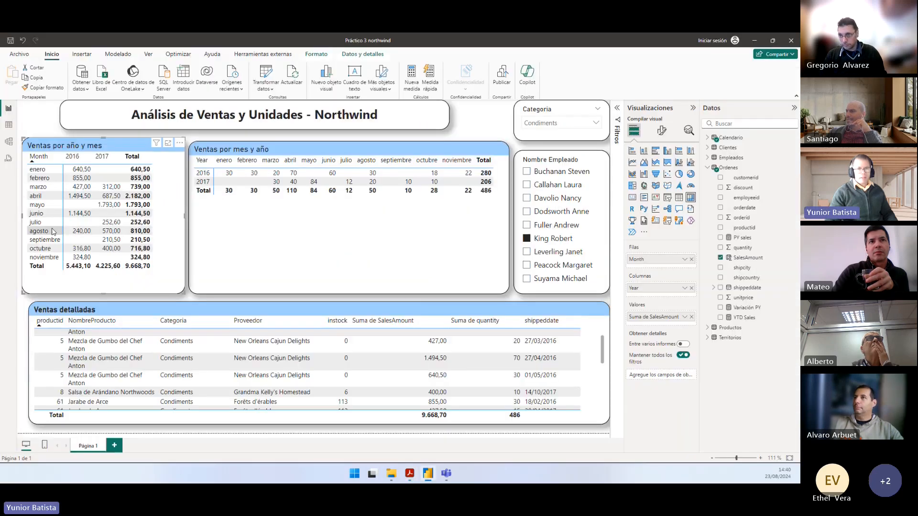
{"action": "left_click", "coordinate": [285, 231]}
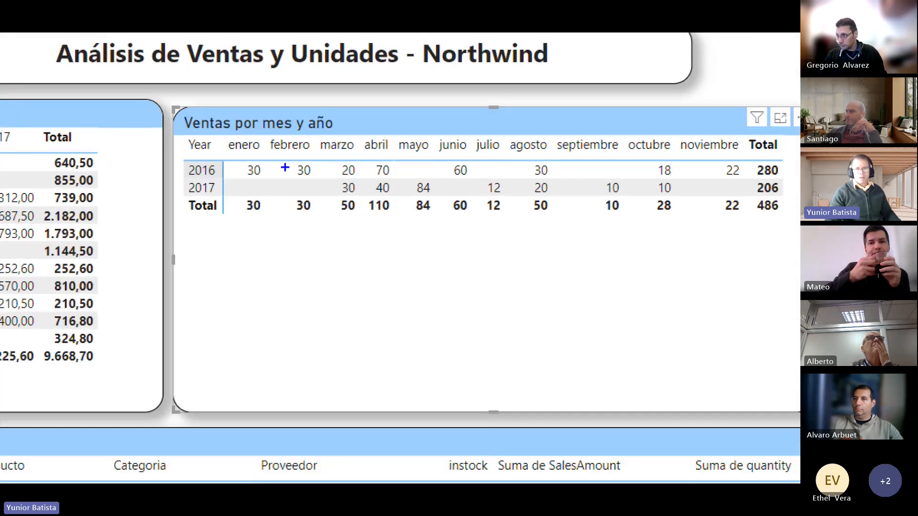
{"action": "left_click_drag", "start_coordinate": [267, 166], "coordinate": [284, 177]}
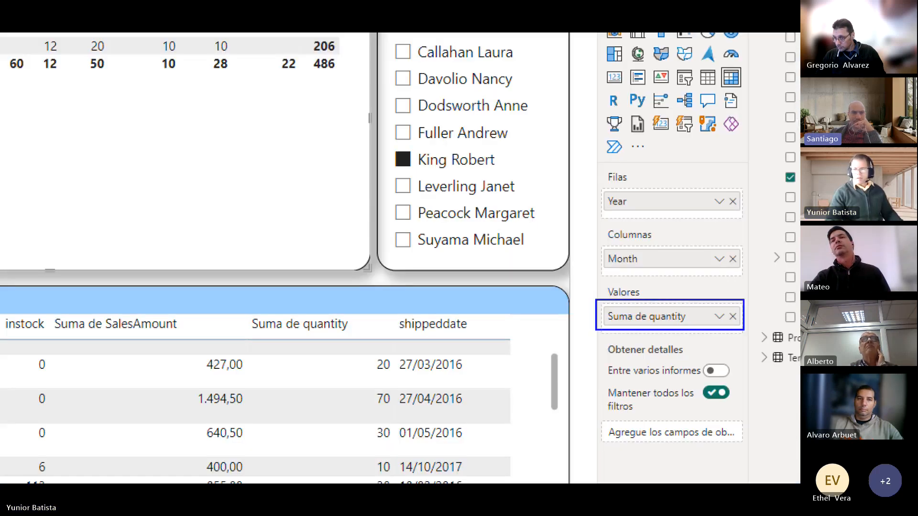
{"action": "left_click", "coordinate": [686, 323]}
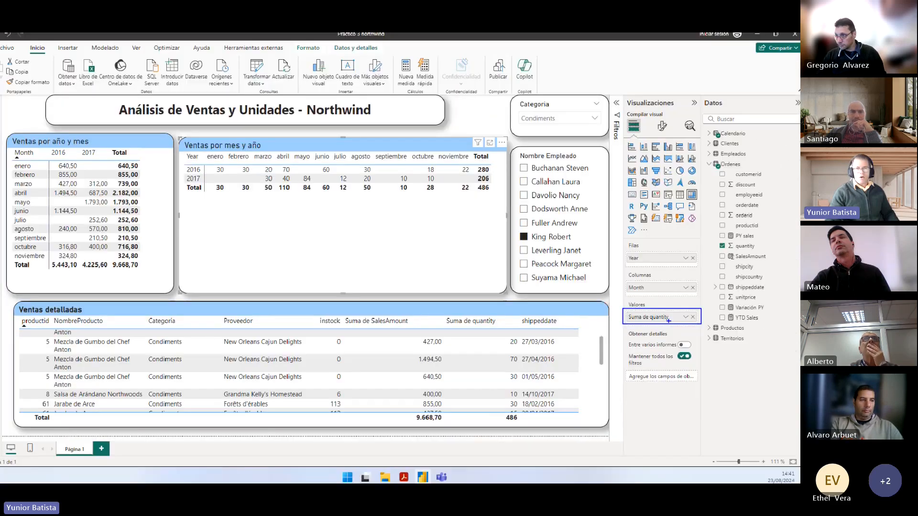
Step: Reread point 2 of Ejercicio 1 in the PDF, on the quantity matrix with the positions of point 1 inverted
{"action": "key", "text": "alt+Tab"}
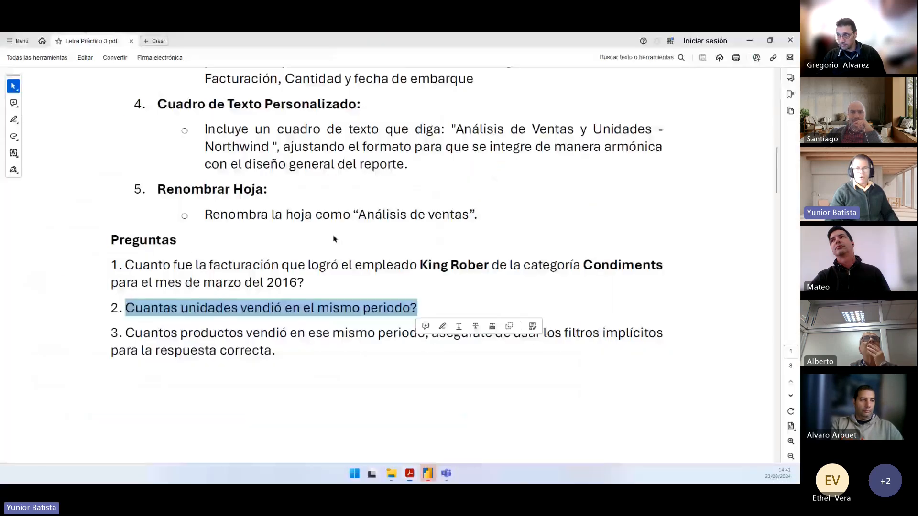
{"action": "scroll", "coordinate": [290, 235], "scroll_direction": "up", "scroll_amount": 2}
{"action": "scroll", "coordinate": [290, 235], "scroll_direction": "up", "scroll_amount": 4}
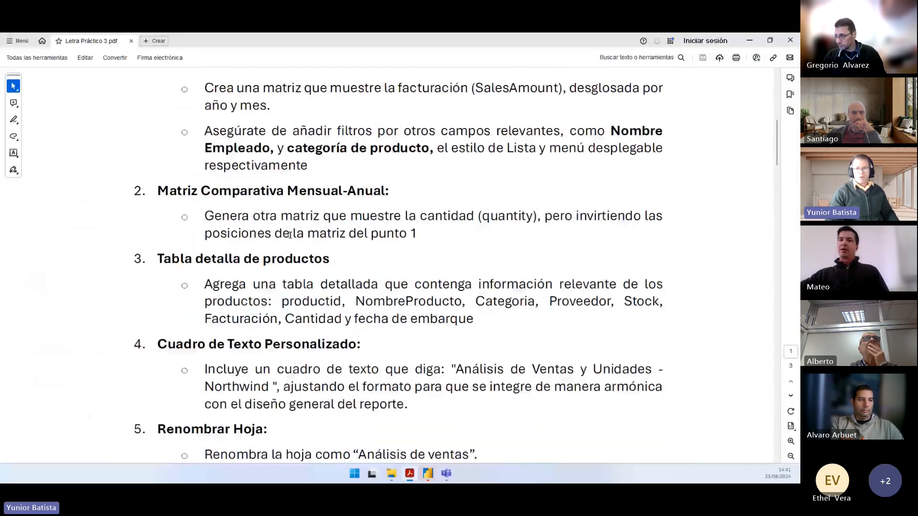
{"action": "left_click_drag", "start_coordinate": [158, 229], "coordinate": [459, 257]}
{"action": "left_click", "coordinate": [370, 258]}
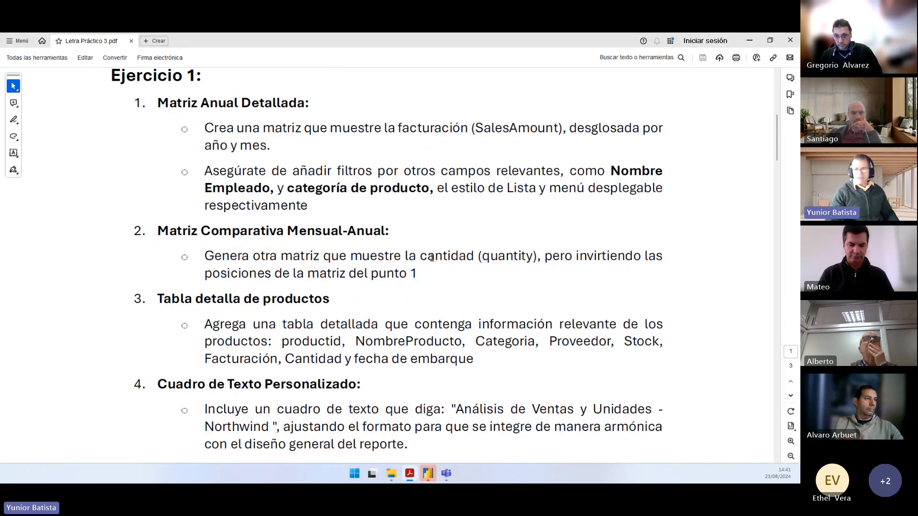
{"action": "left_click_drag", "start_coordinate": [478, 257], "coordinate": [640, 257]}
{"action": "left_click", "coordinate": [564, 255]}
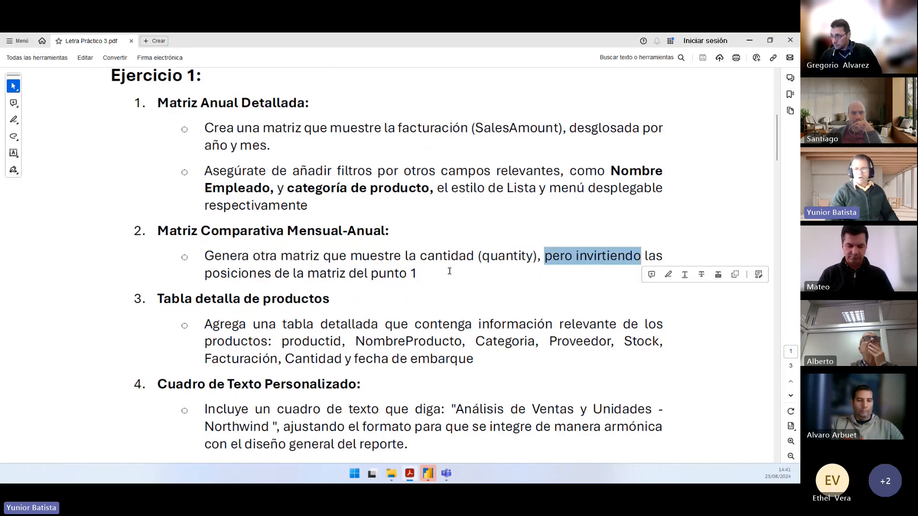
{"action": "left_click", "coordinate": [364, 277]}
{"action": "left_click_drag", "start_coordinate": [413, 273], "coordinate": [207, 270]}
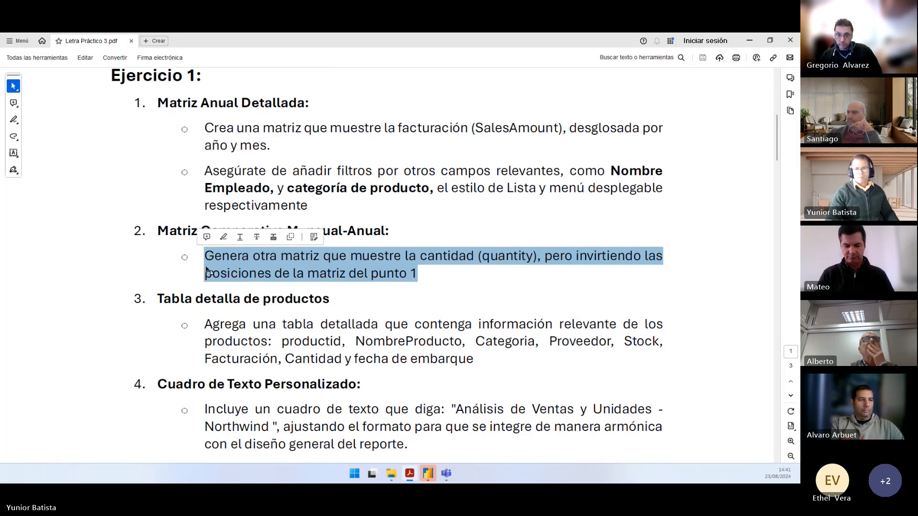
{"action": "left_click", "coordinate": [343, 273]}
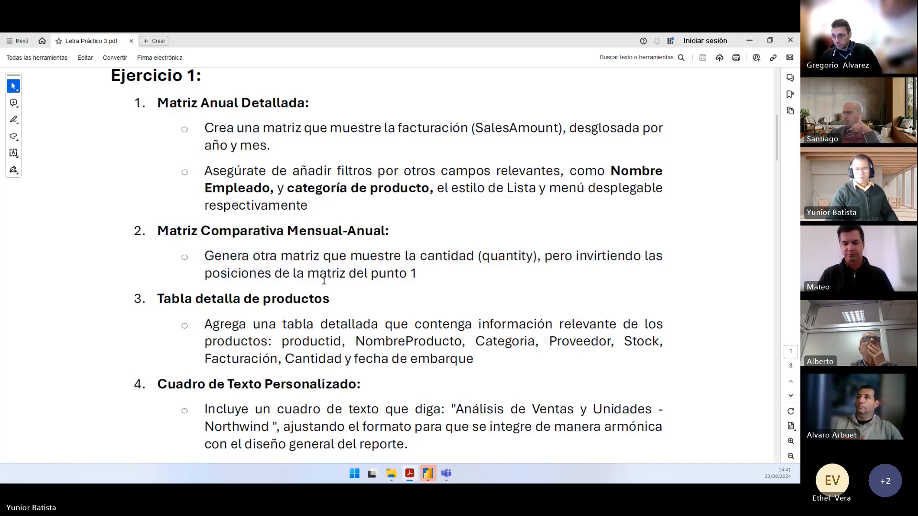
Step: Read question 3 under Preguntas in the PDF, on the products sold in the same period using implicit filters
{"action": "scroll", "coordinate": [324, 280], "scroll_direction": "down", "scroll_amount": 10}
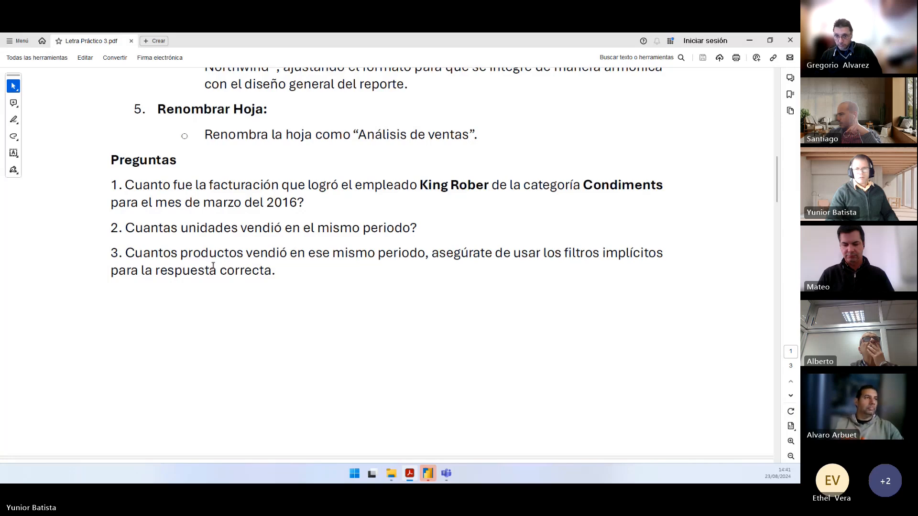
{"action": "left_click_drag", "start_coordinate": [276, 269], "coordinate": [113, 252]}
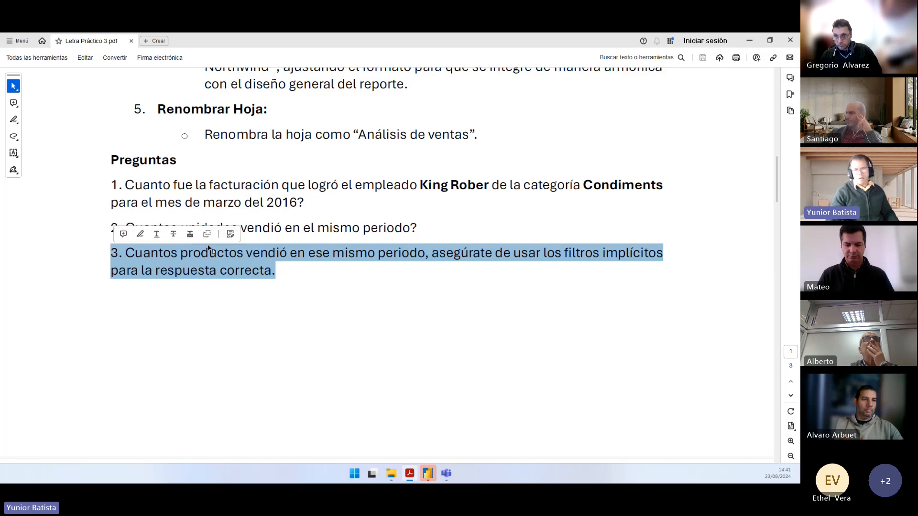
{"action": "double_click", "coordinate": [207, 234]}
{"action": "left_click", "coordinate": [264, 271]}
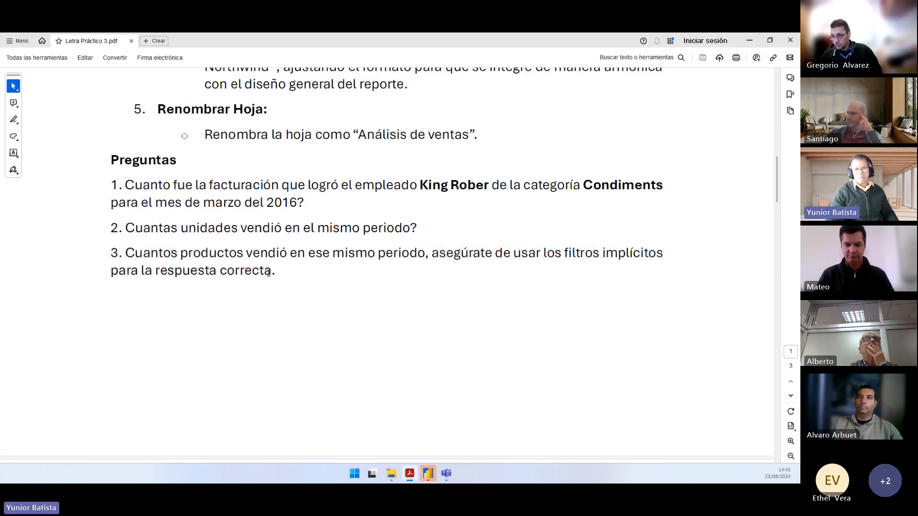
{"action": "triple_click", "coordinate": [267, 273]}
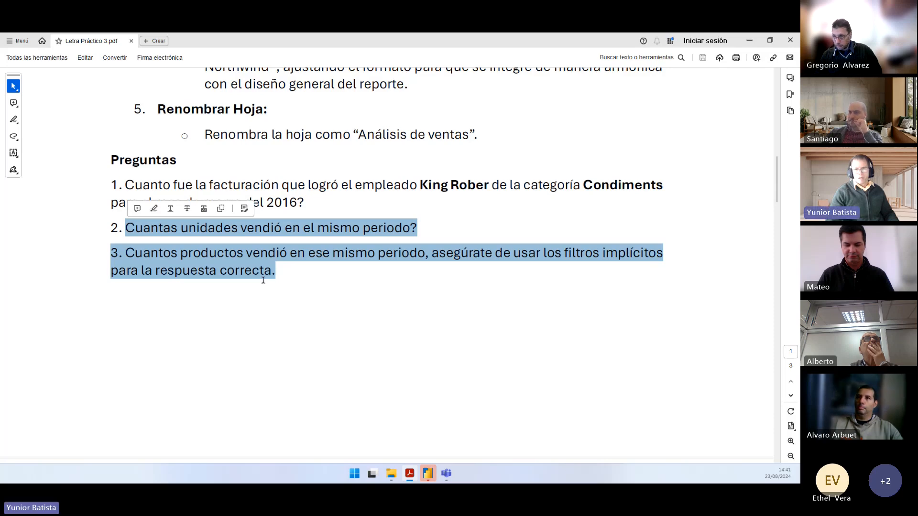
{"action": "left_click", "coordinate": [209, 260]}
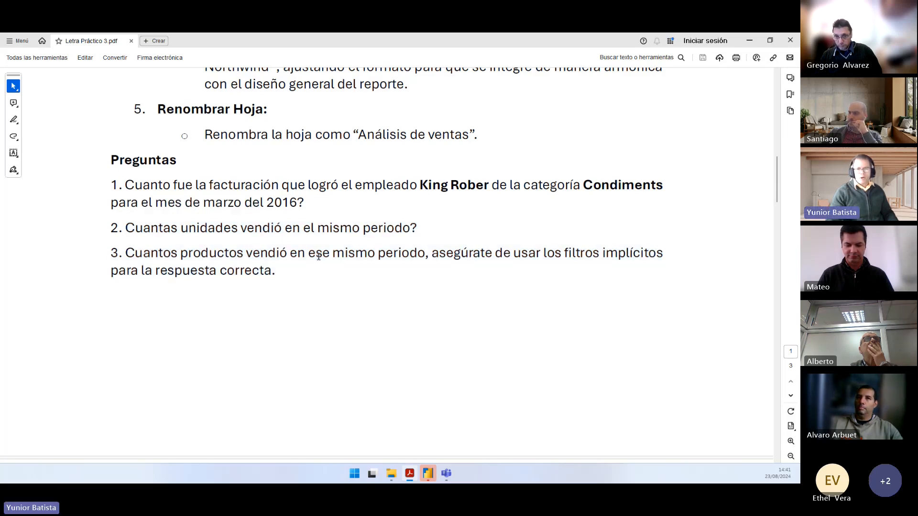
{"action": "double_click", "coordinate": [471, 254]}
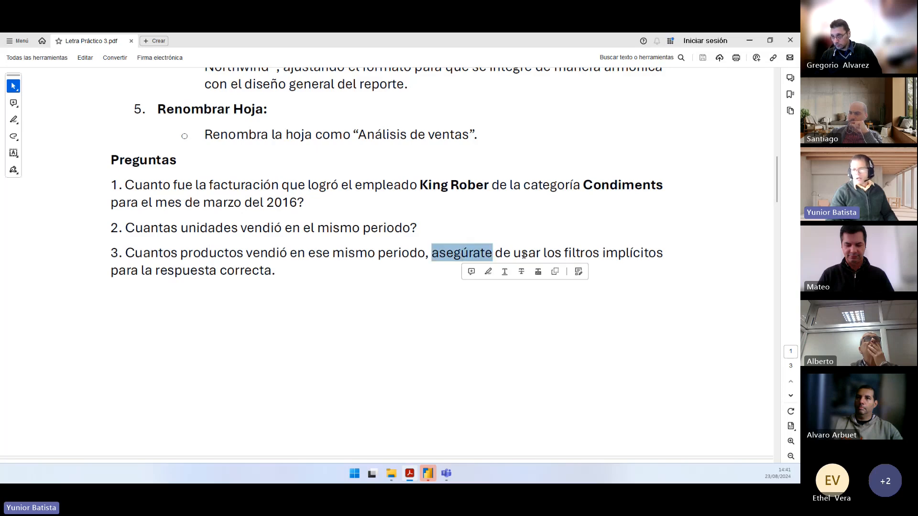
{"action": "double_click", "coordinate": [526, 254]}
{"action": "double_click", "coordinate": [579, 254]}
{"action": "left_click", "coordinate": [253, 270]}
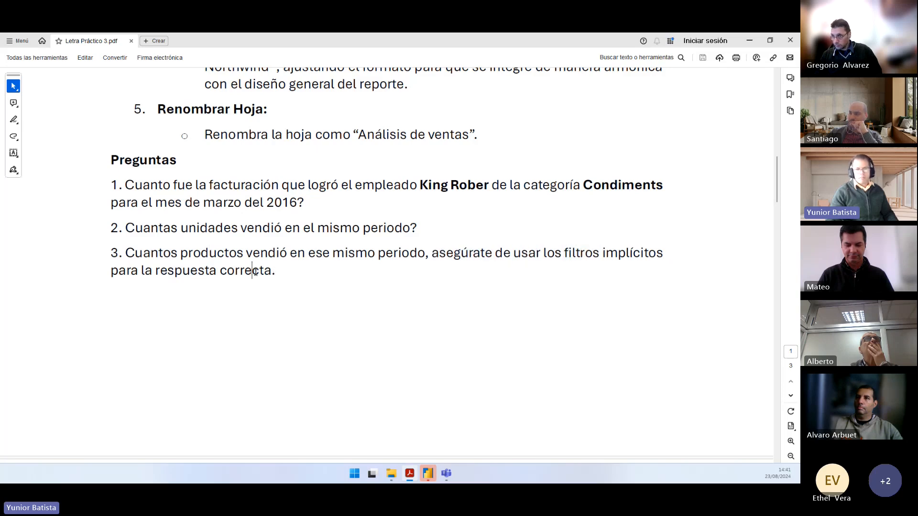
{"action": "mouse_move", "coordinate": [280, 272]}
{"action": "left_mouse_down"}
{"action": "mouse_move", "coordinate": [155, 271]}
{"action": "mouse_move", "coordinate": [109, 256]}
{"action": "left_mouse_up"}
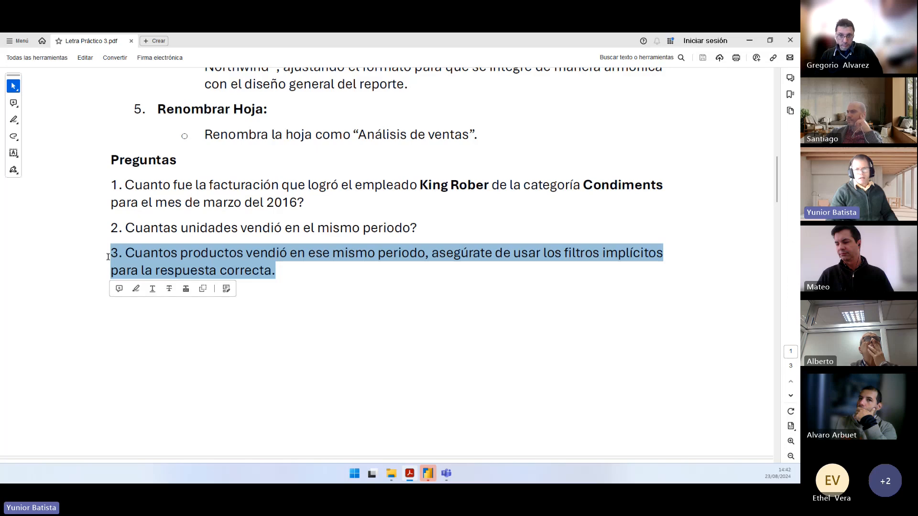
Step: Return to the report and cross-filter it by March 2016 from the sales matrix to find the products sold
{"action": "key", "text": "alt+Tab"}
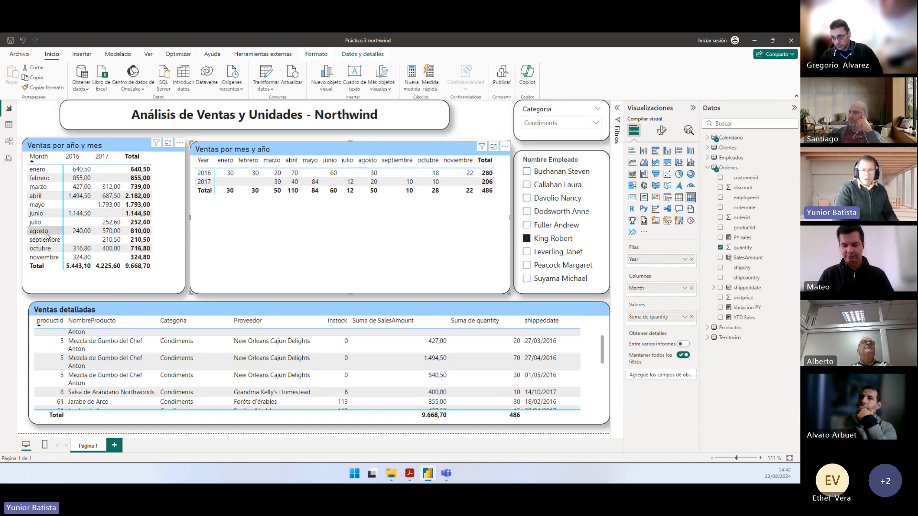
{"action": "left_click", "coordinate": [41, 187]}
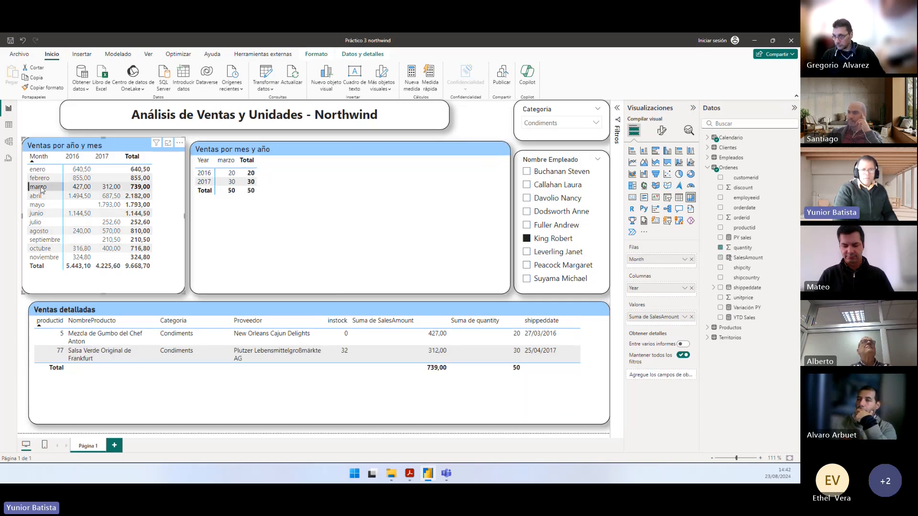
{"action": "left_click", "coordinate": [75, 187]}
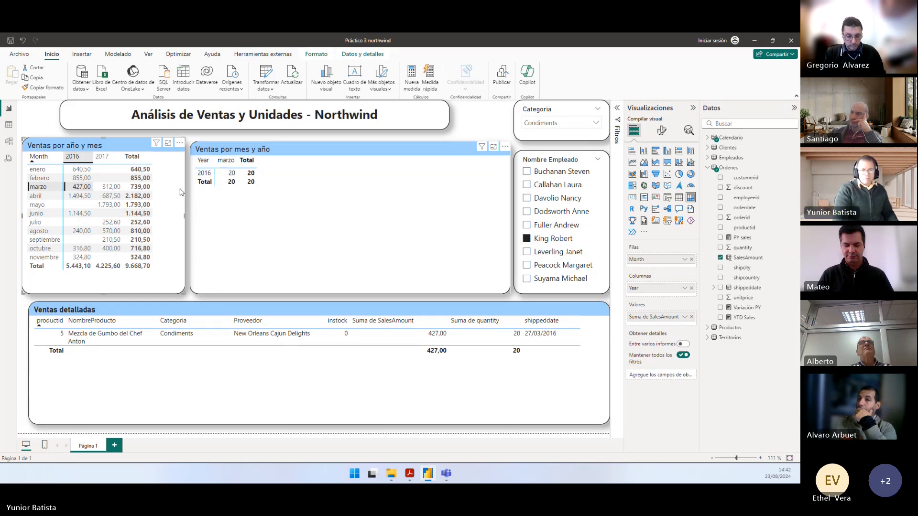
{"action": "left_click", "coordinate": [50, 188]}
{"action": "left_click", "coordinate": [87, 191]}
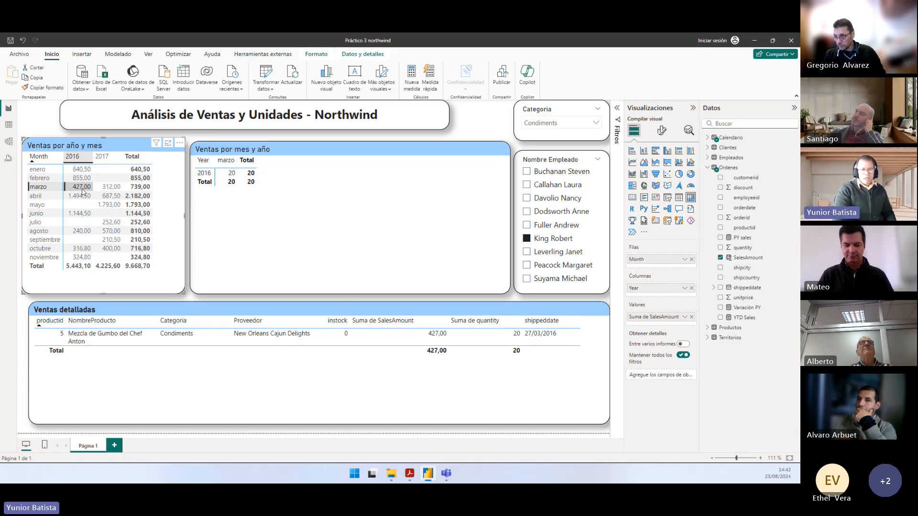
Step: Compare the detail table for March of all years with March 2016 only, and clear the cross-filter
{"action": "left_click", "coordinate": [83, 191]}
{"action": "left_click", "coordinate": [48, 189]}
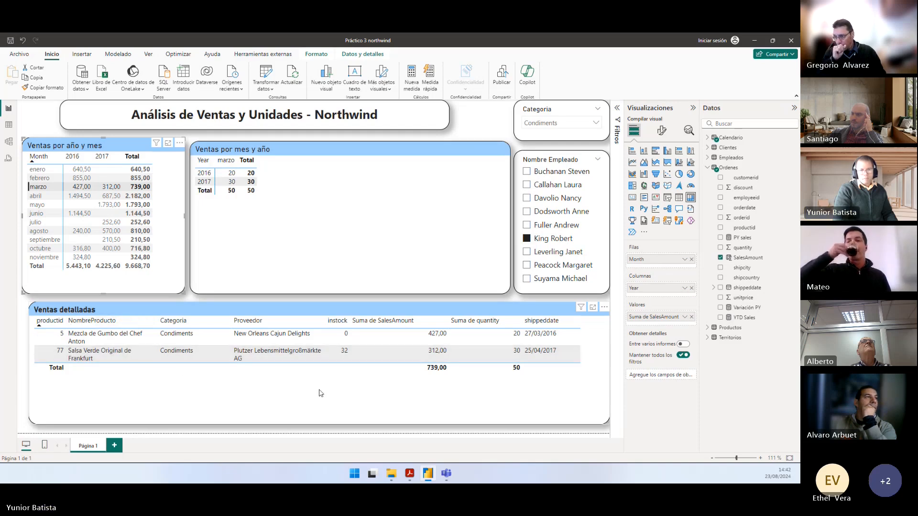
{"action": "left_click", "coordinate": [40, 189]}
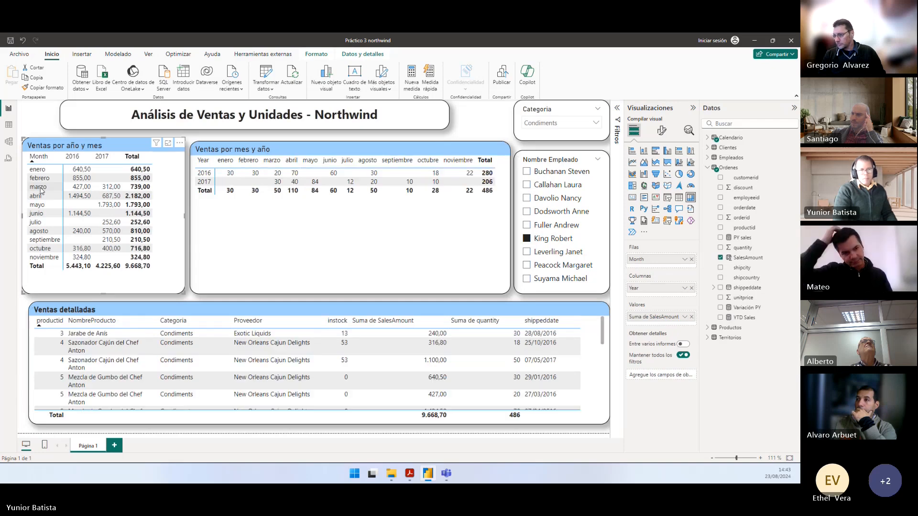
{"action": "left_click", "coordinate": [74, 190]}
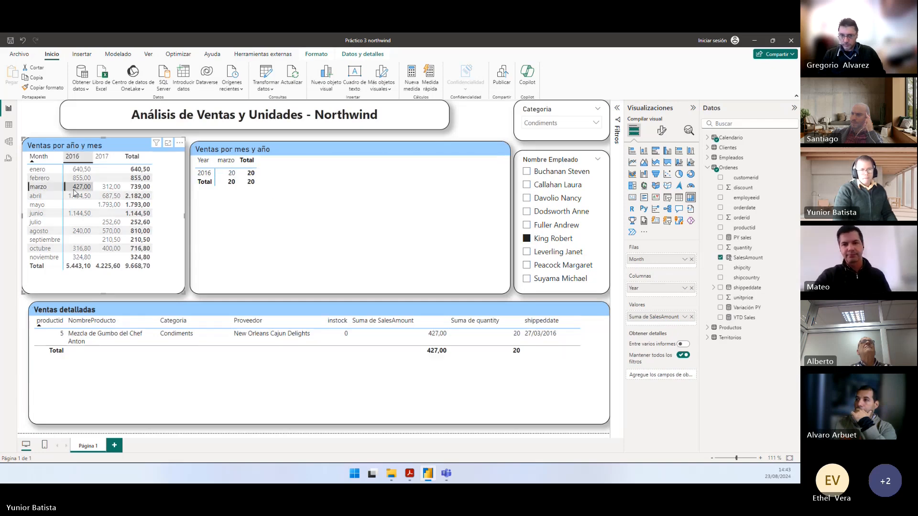
{"action": "left_click", "coordinate": [74, 192]}
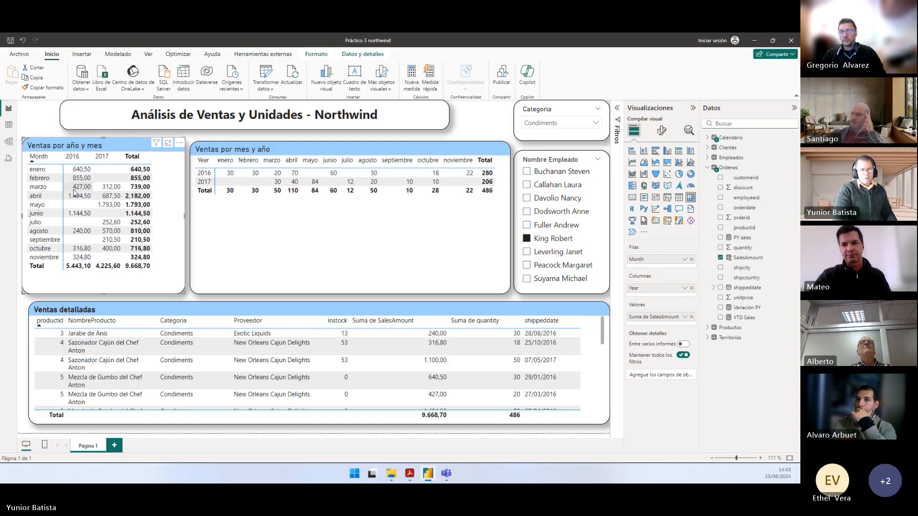
{"action": "left_click", "coordinate": [351, 270]}
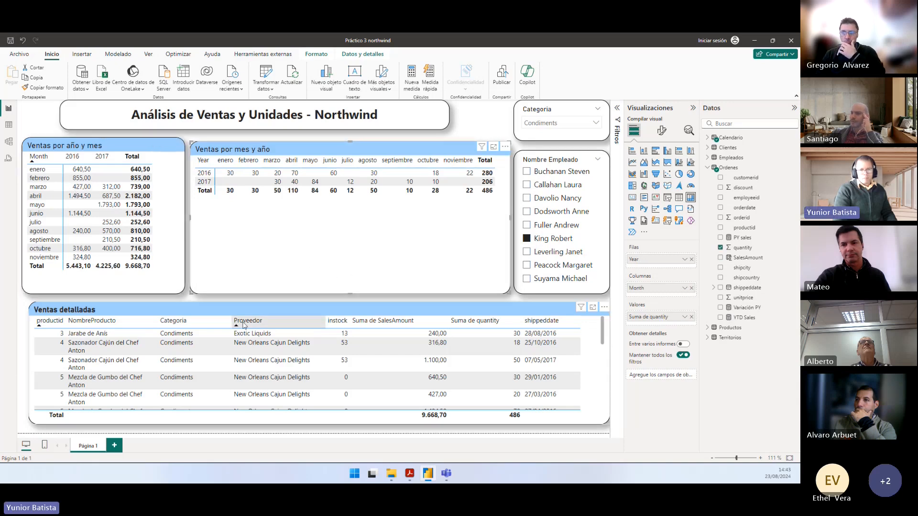
Step: Switch to the Letra Práctico 3 PDF and read the Objetivo of Ejercicio 2 on sales by product category and vendor
{"action": "key", "text": "alt+Tab"}
{"action": "scroll", "coordinate": [254, 332], "scroll_direction": "down", "scroll_amount": 6}
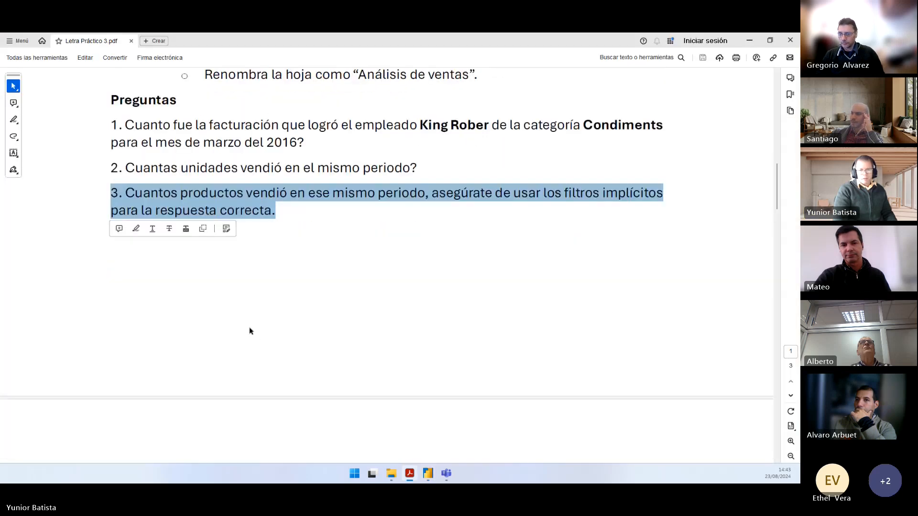
{"action": "scroll", "coordinate": [250, 329], "scroll_direction": "down", "scroll_amount": 5}
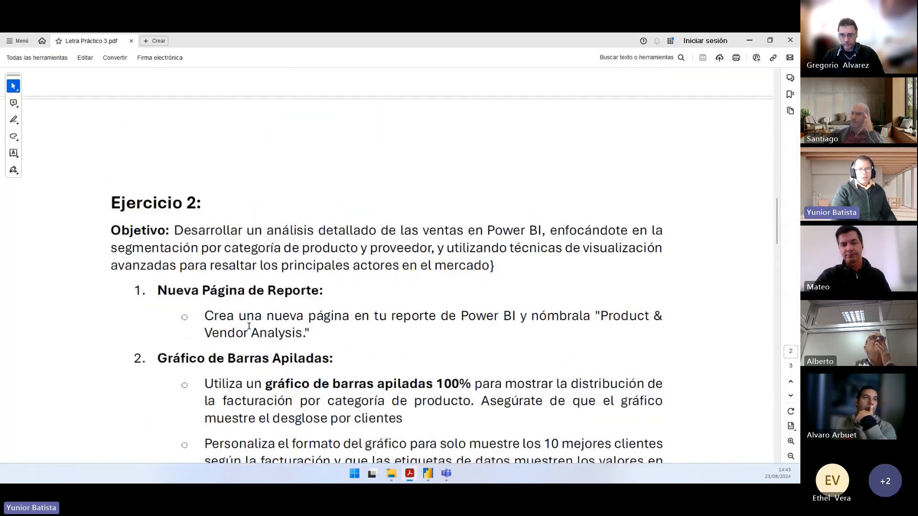
{"action": "triple_click", "coordinate": [153, 143]}
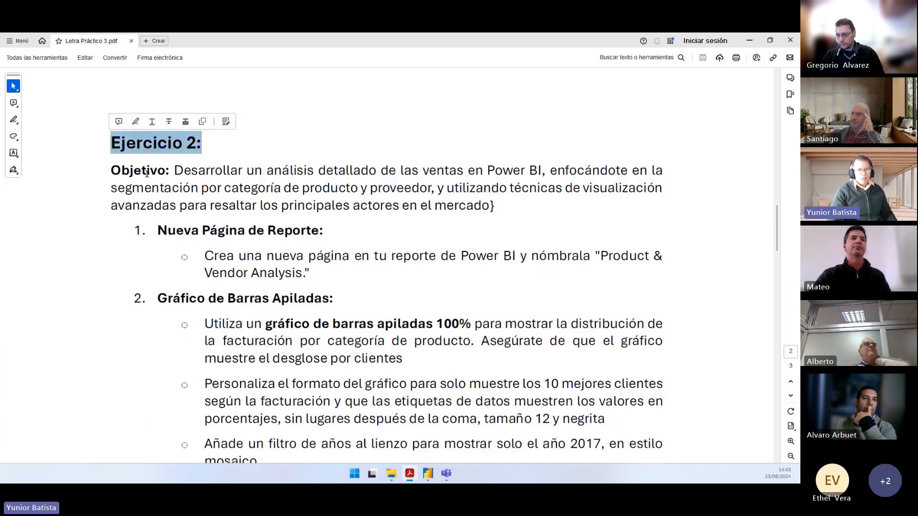
{"action": "left_click", "coordinate": [108, 167]}
{"action": "left_click_drag", "start_coordinate": [108, 167], "coordinate": [539, 170]}
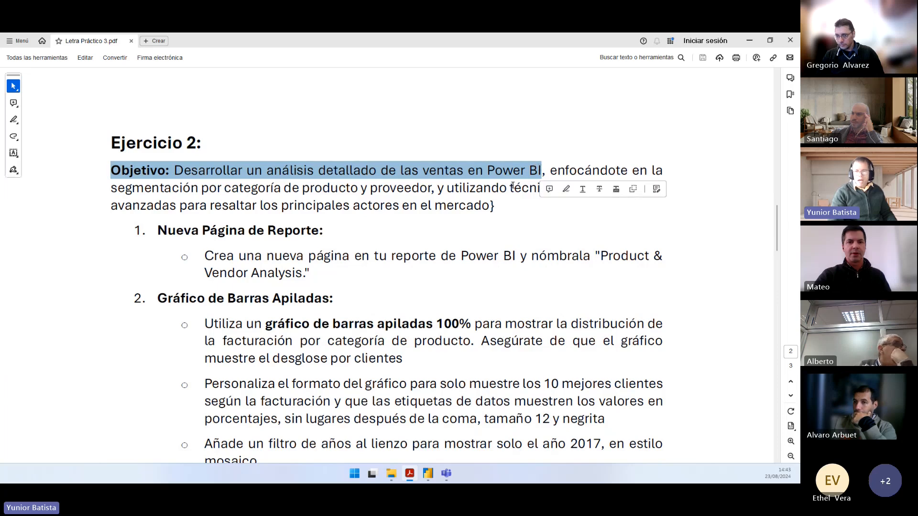
{"action": "left_click", "coordinate": [242, 190]}
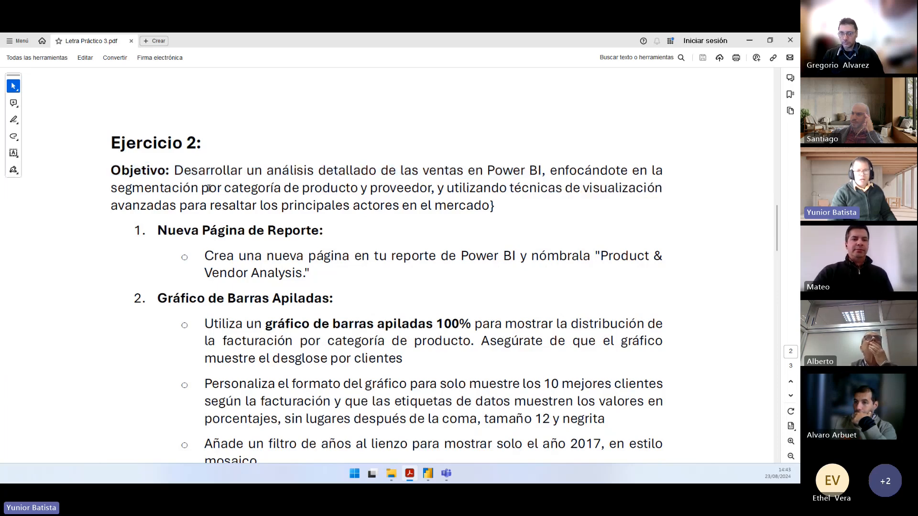
{"action": "left_click_drag", "start_coordinate": [201, 187], "coordinate": [664, 188]}
{"action": "left_click", "coordinate": [197, 205]}
{"action": "left_click_drag", "start_coordinate": [197, 205], "coordinate": [502, 208]}
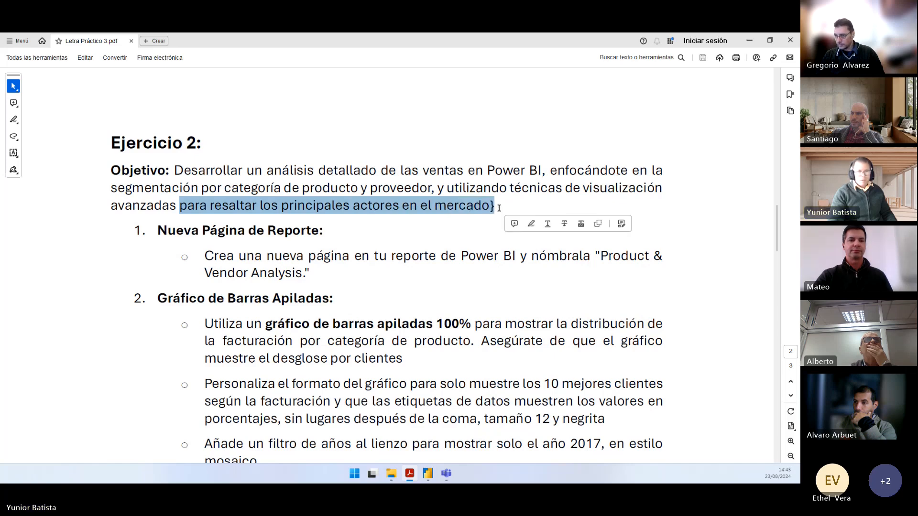
Step: Read point 1 of Ejercicio 2, Nueva Página de Reporte, and copy the page name "Product & Vendor Analysis"
{"action": "left_click", "coordinate": [197, 232]}
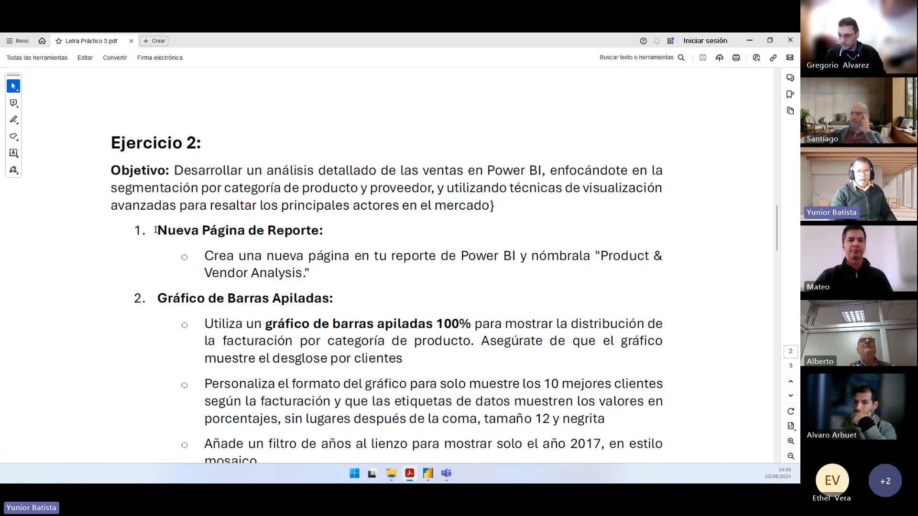
{"action": "left_click_drag", "start_coordinate": [156, 230], "coordinate": [323, 225]}
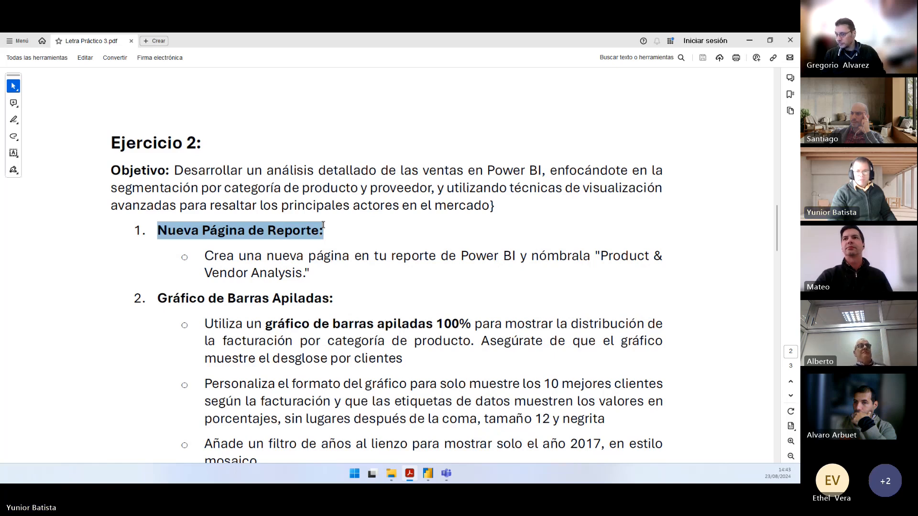
{"action": "left_click", "coordinate": [279, 257]}
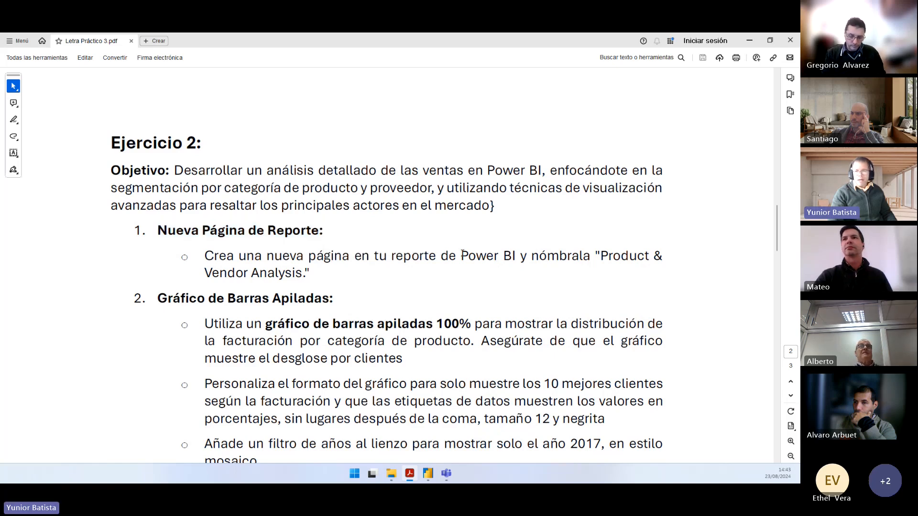
{"action": "left_click_drag", "start_coordinate": [600, 255], "coordinate": [303, 279]}
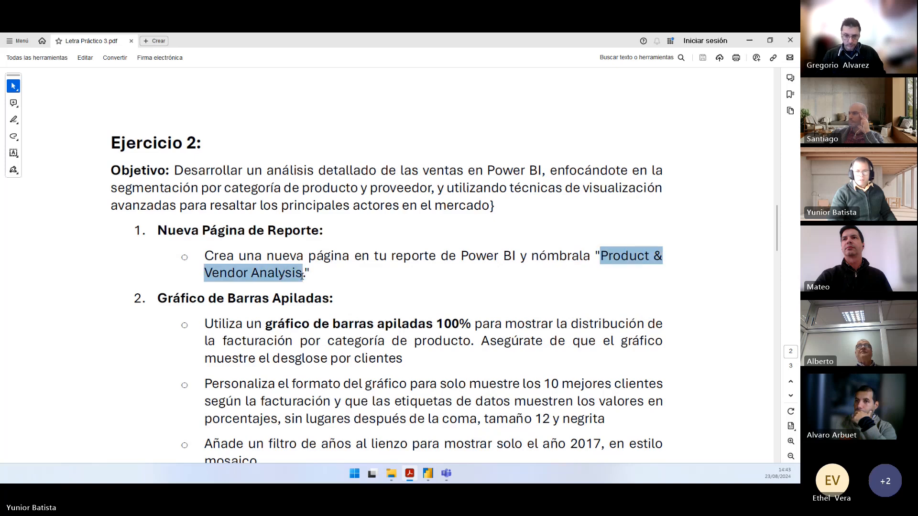
{"action": "right_click", "coordinate": [292, 276]}
{"action": "left_click", "coordinate": [300, 285]}
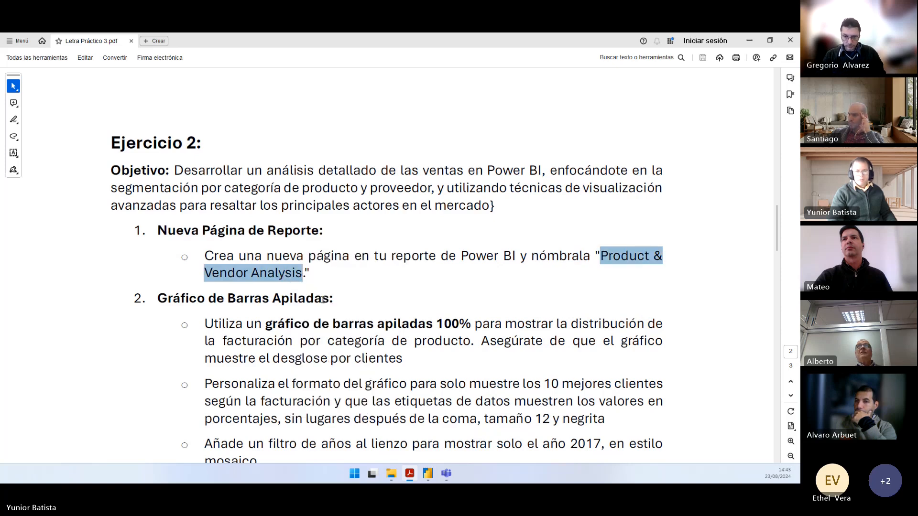
Step: Add a new page to the Power BI report and name it "Product & Vendor Analysis"
{"action": "key", "text": "alt+Tab"}
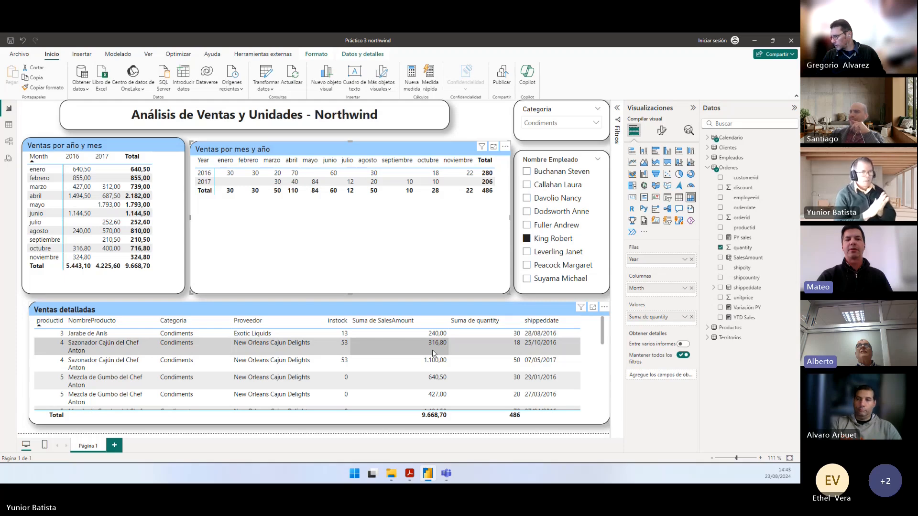
{"action": "left_click", "coordinate": [114, 445]}
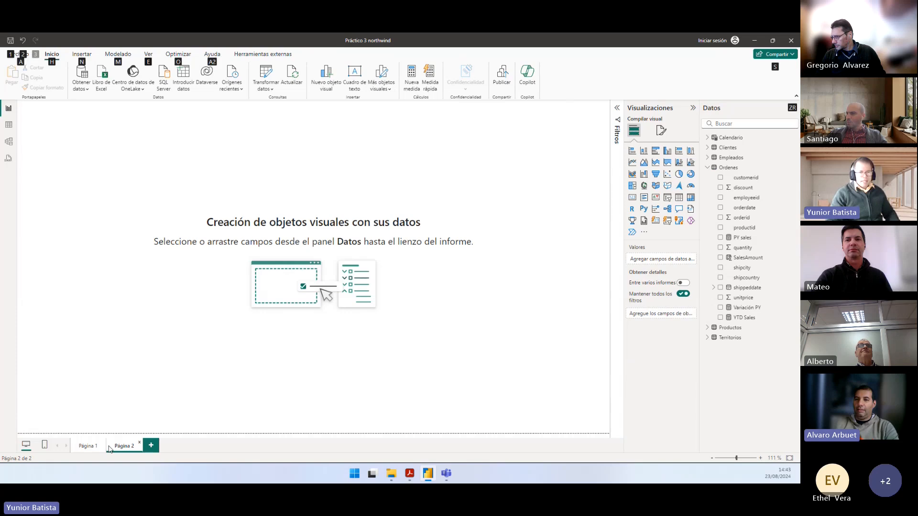
{"action": "double_click", "coordinate": [117, 446]}
{"action": "double_click", "coordinate": [123, 445]}
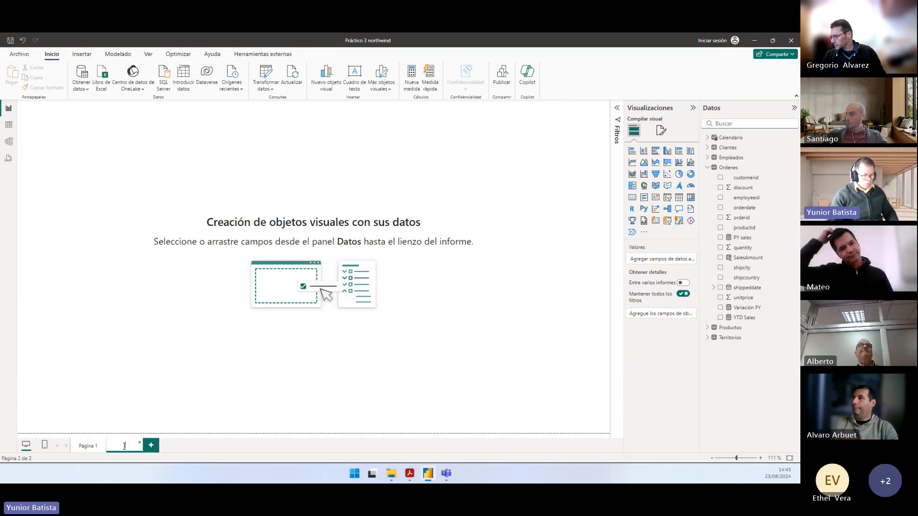
{"action": "key", "text": "Return"}
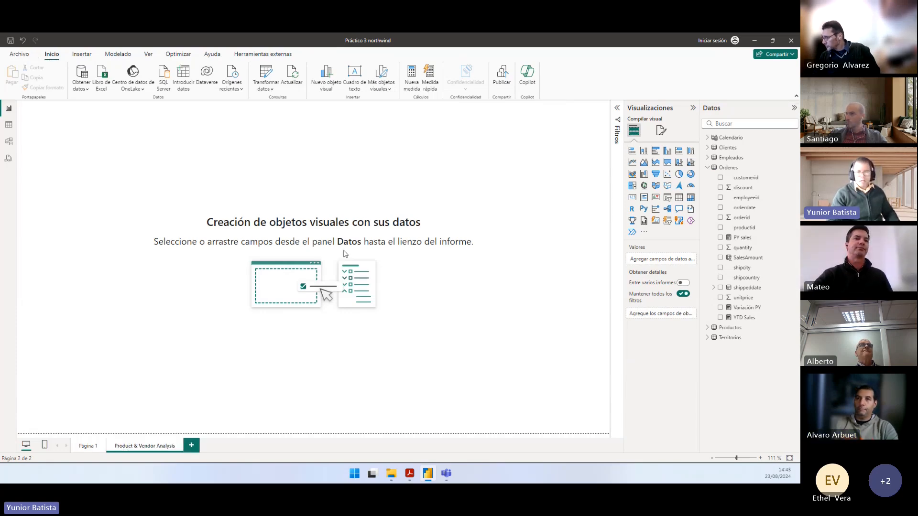
Step: Find point 5 of Ejercicio 1, Renombrar Hoja, in the PDF and copy the sheet name "Análisis de ventas"
{"action": "key", "text": "alt+Tab"}
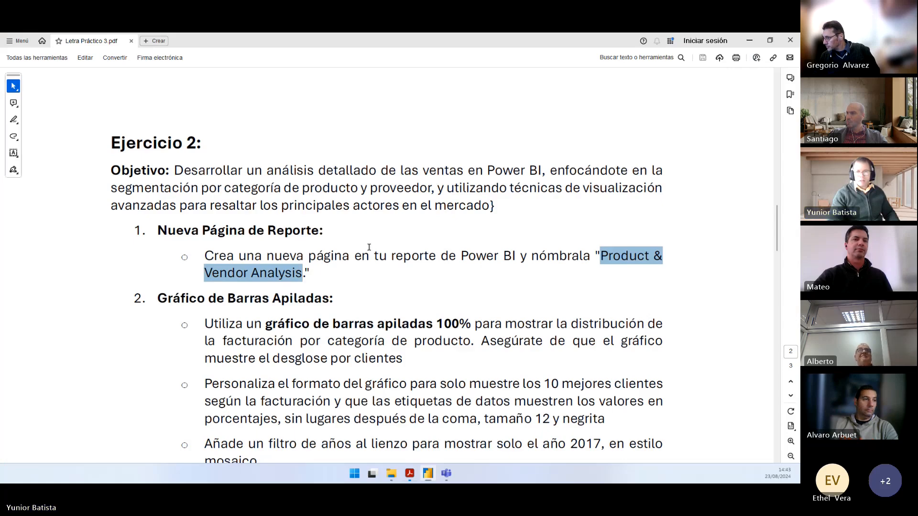
{"action": "scroll", "coordinate": [382, 234], "scroll_direction": "up", "scroll_amount": 15}
{"action": "scroll", "coordinate": [401, 216], "scroll_direction": "down", "scroll_amount": 4}
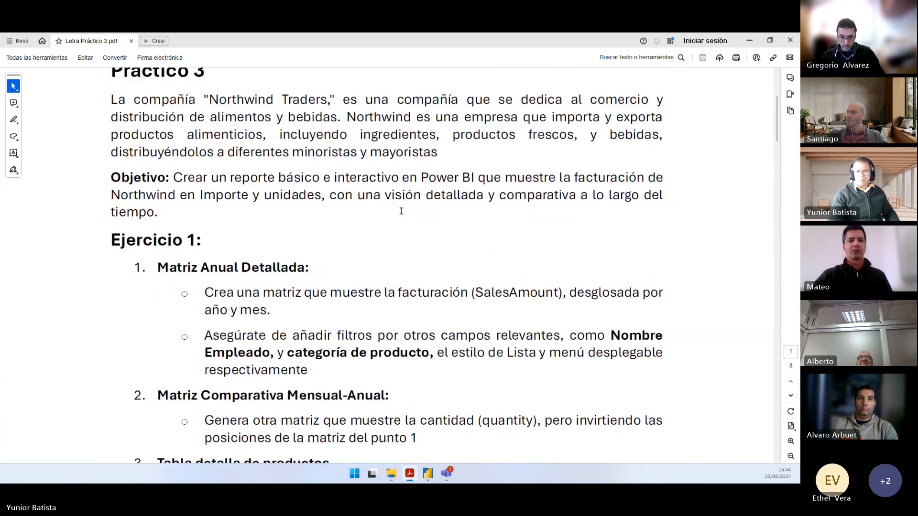
{"action": "scroll", "coordinate": [401, 211], "scroll_direction": "down", "scroll_amount": 4}
{"action": "scroll", "coordinate": [401, 214], "scroll_direction": "down", "scroll_amount": 3}
{"action": "left_click_drag", "start_coordinate": [358, 380], "coordinate": [444, 386]}
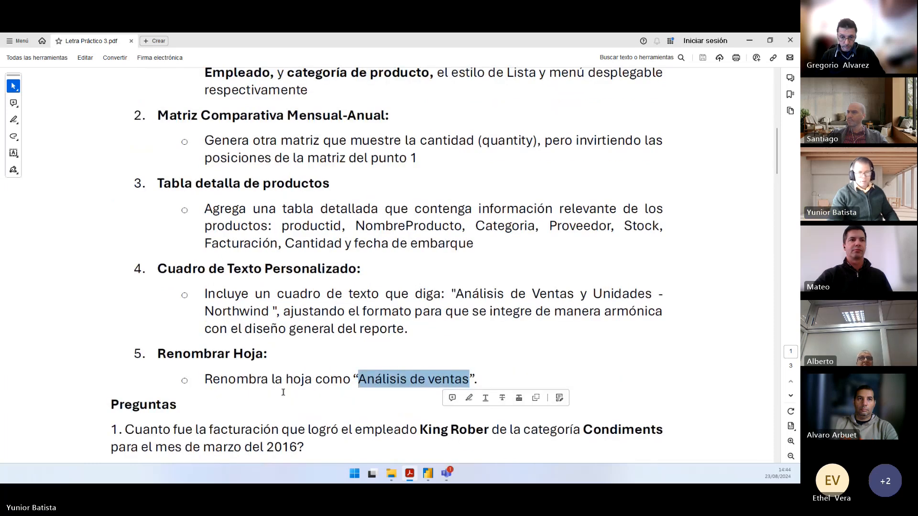
Step: Rename the report's Página 1 as "Análisis de ventas" and return to the Product & Vendor Analysis page
{"action": "key", "text": "alt+Tab"}
{"action": "left_click", "coordinate": [88, 445]}
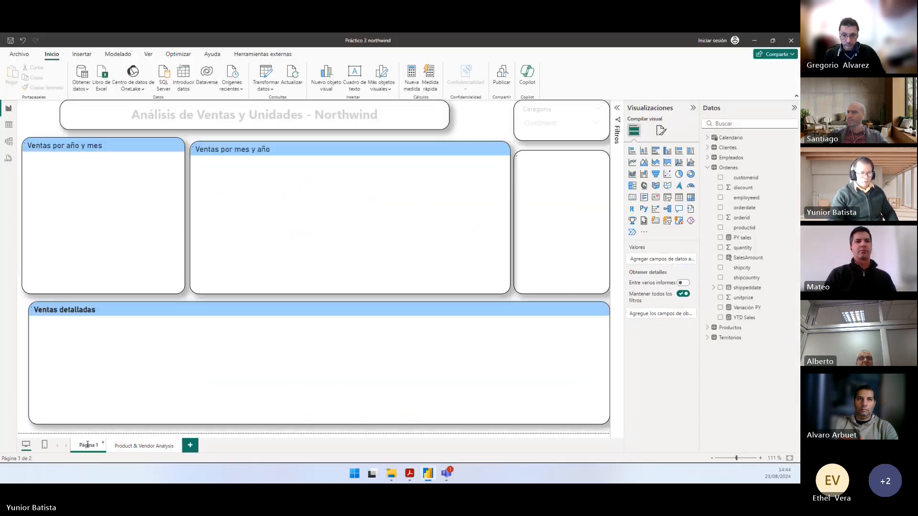
{"action": "double_click", "coordinate": [87, 444]}
{"action": "key", "text": "ctrl+v"}
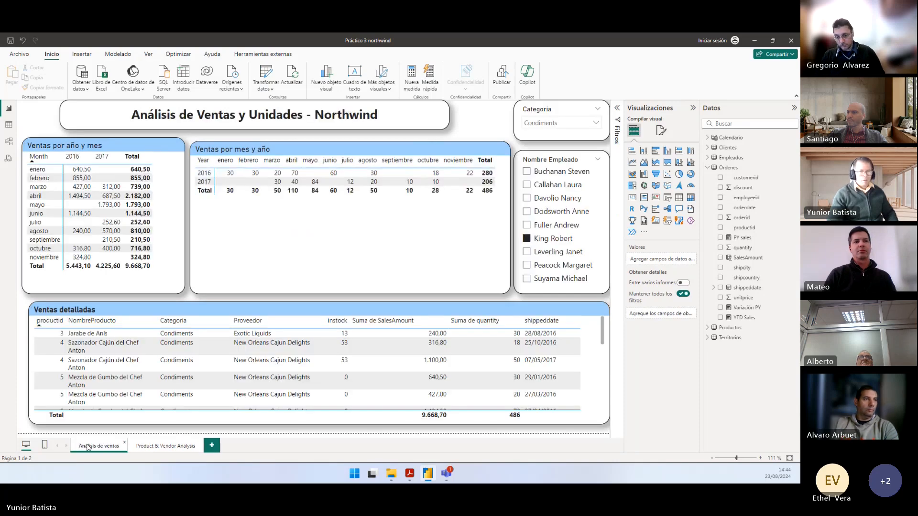
{"action": "key", "text": "Return"}
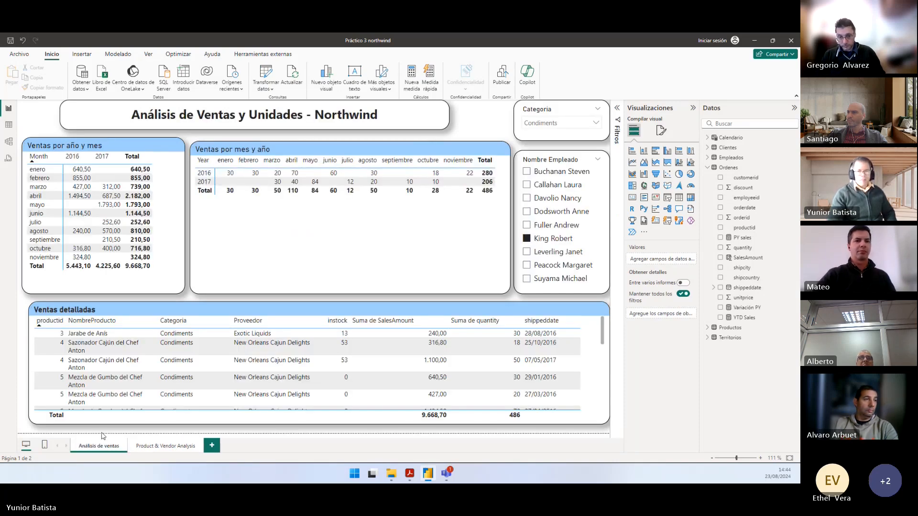
{"action": "left_click", "coordinate": [152, 446]}
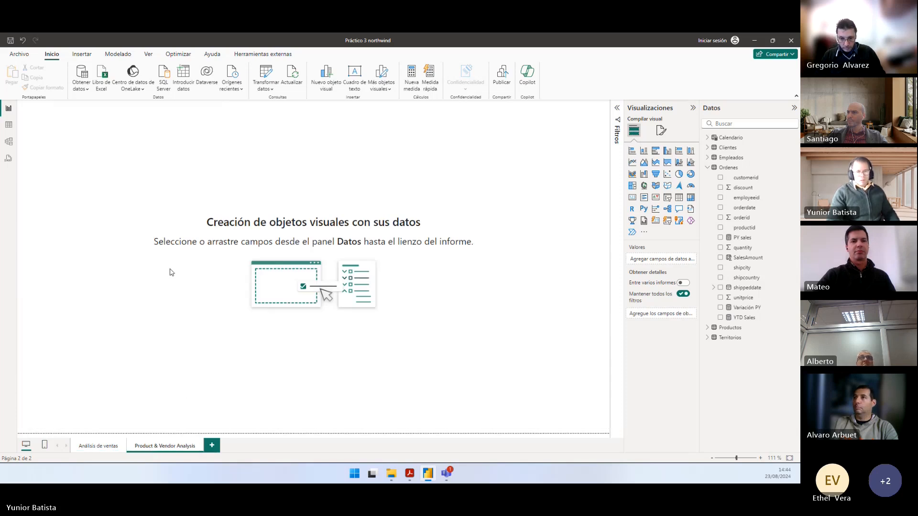
Step: Read point 2 of Ejercicio 2 in the PDF, on the 100% stacked bar chart of sales by product category and customer
{"action": "key", "text": "alt+Tab"}
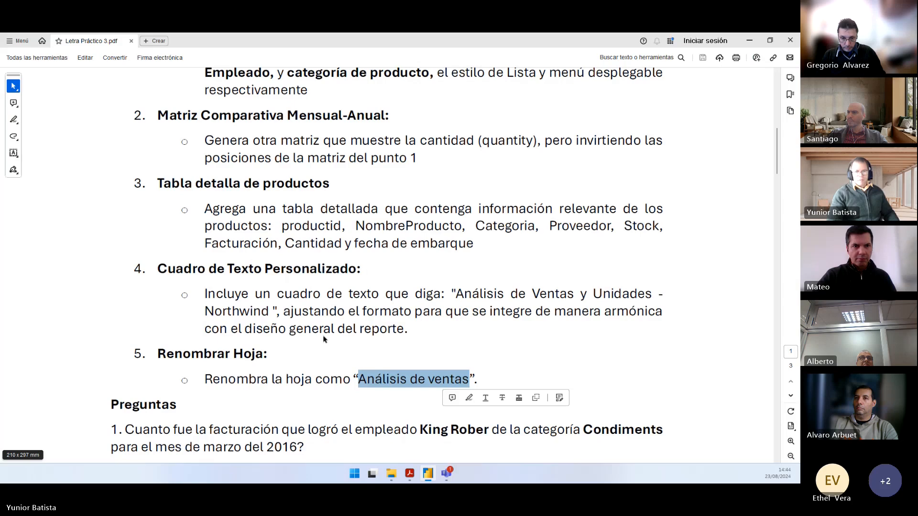
{"action": "scroll", "coordinate": [324, 340], "scroll_direction": "down", "scroll_amount": 10}
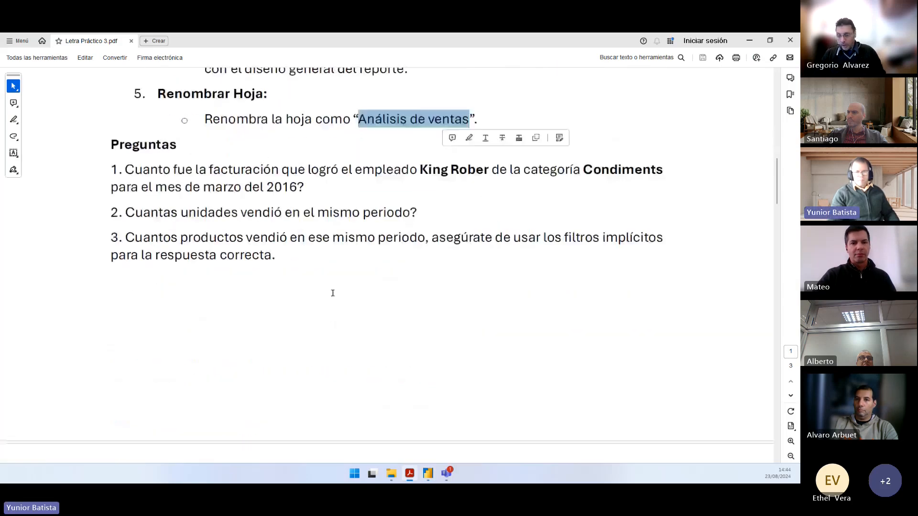
{"action": "scroll", "coordinate": [333, 294], "scroll_direction": "down", "scroll_amount": 2}
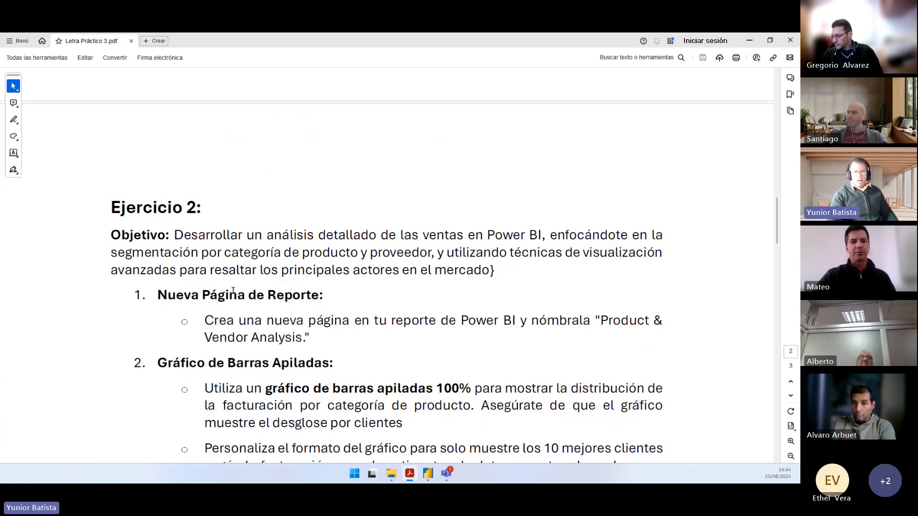
{"action": "scroll", "coordinate": [233, 291], "scroll_direction": "down", "scroll_amount": 1}
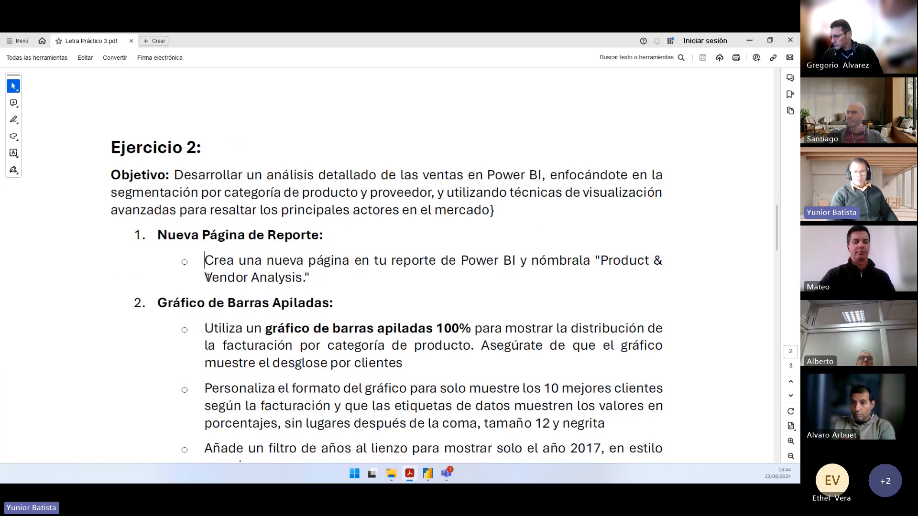
{"action": "scroll", "coordinate": [208, 277], "scroll_direction": "down", "scroll_amount": 1}
{"action": "left_click_drag", "start_coordinate": [156, 263], "coordinate": [329, 263]}
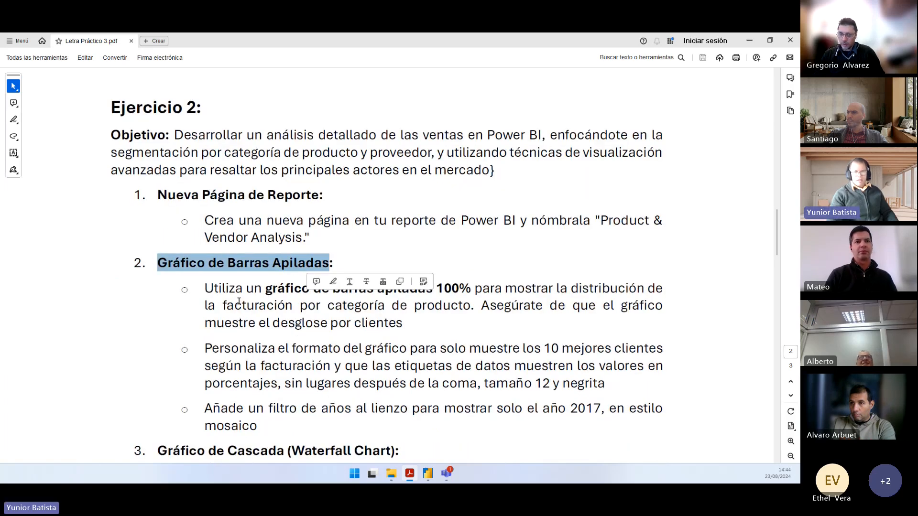
{"action": "left_click", "coordinate": [227, 289]}
{"action": "left_click_drag", "start_coordinate": [205, 288], "coordinate": [468, 293]}
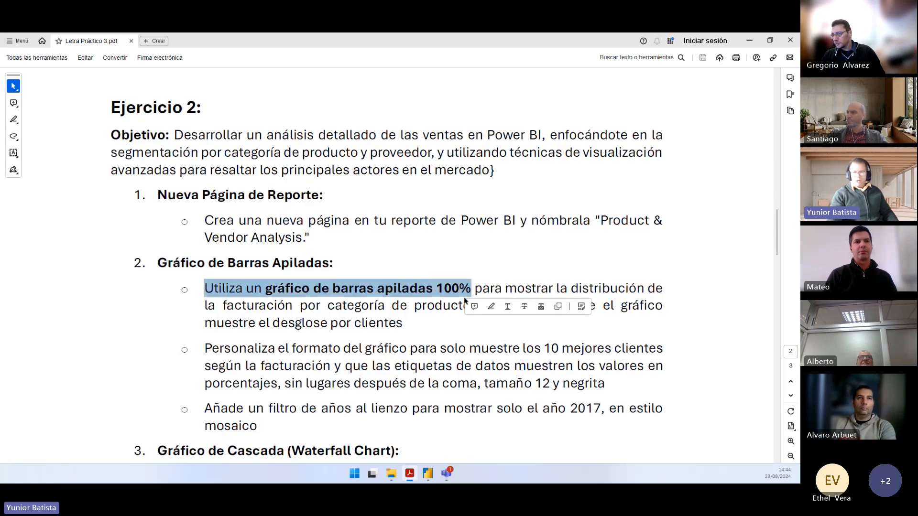
{"action": "double_click", "coordinate": [605, 287]}
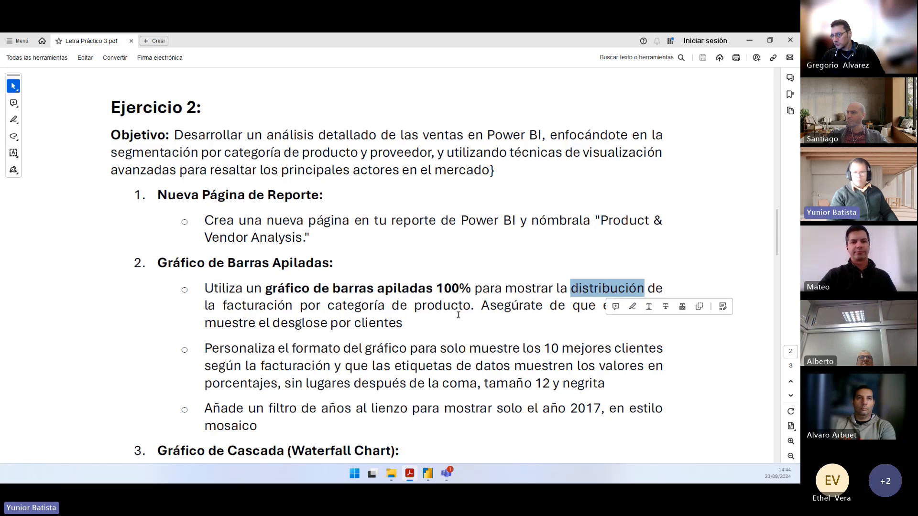
{"action": "left_click", "coordinate": [477, 320]}
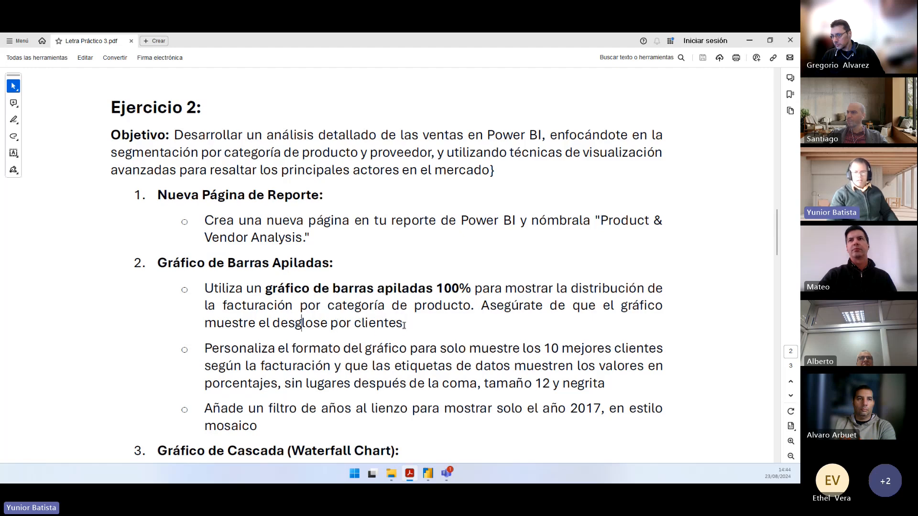
{"action": "left_click_drag", "start_coordinate": [404, 325], "coordinate": [205, 287]}
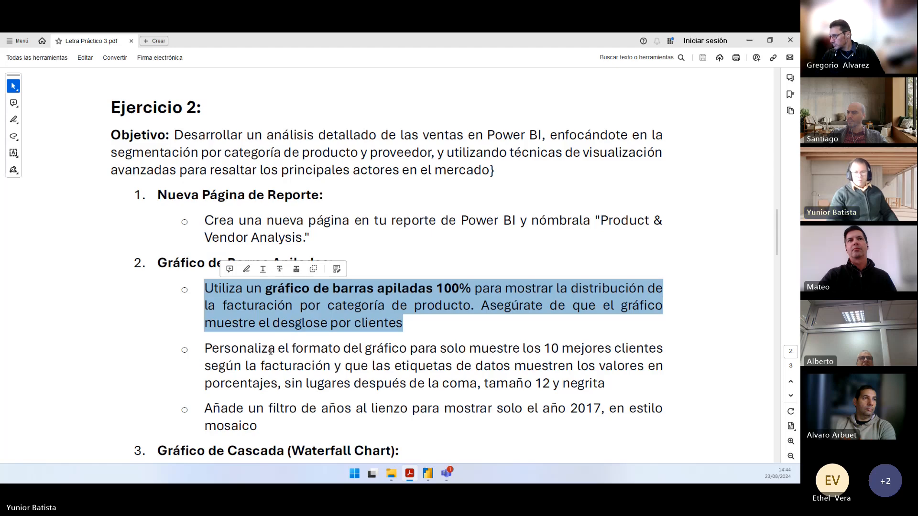
{"action": "left_click", "coordinate": [360, 293]}
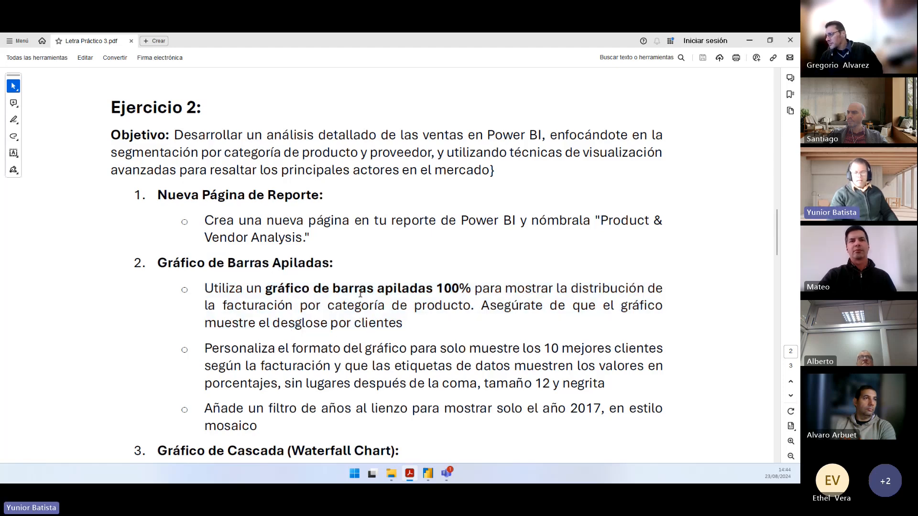
Step: Insert an empty 100% stacked bar chart on the Product & Vendor Analysis page, enlarging it in the page's upper-left area
{"action": "key", "text": "alt+Tab"}
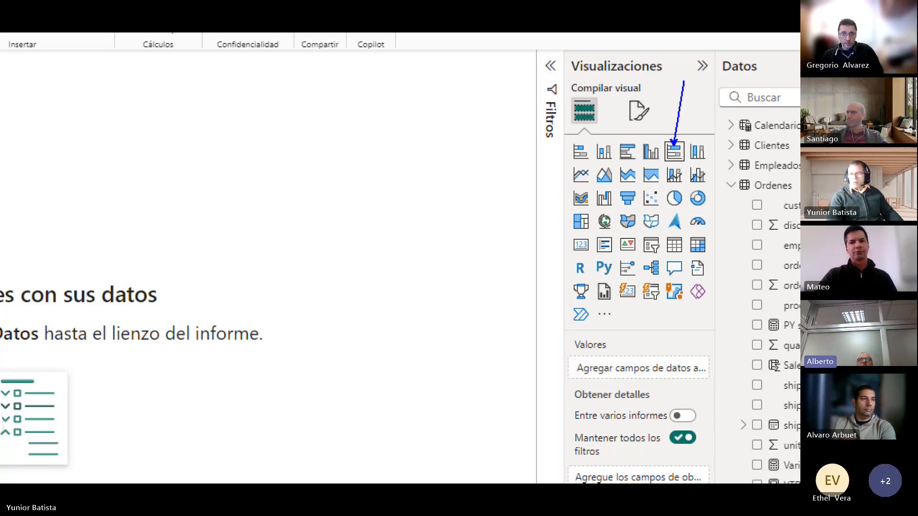
{"action": "left_click", "coordinate": [679, 151]}
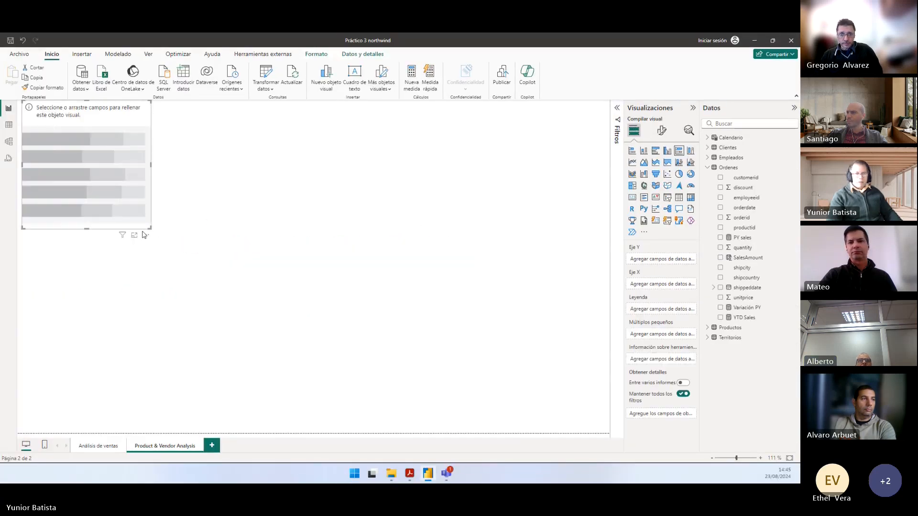
{"action": "left_click_drag", "start_coordinate": [224, 269], "coordinate": [288, 275]}
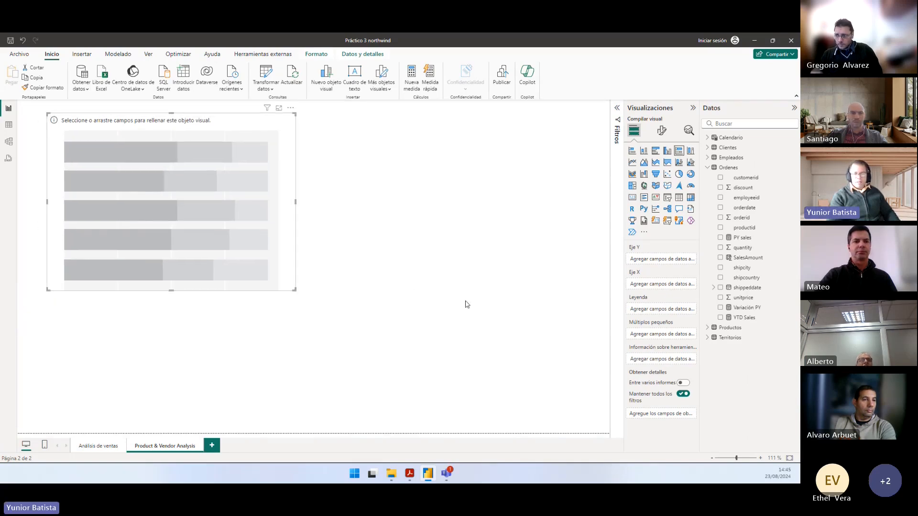
Step: Check the sales-by-category requirement in the PDF, plot SalesAmount on the X axis by Productos' Categoria on the Y axis, and enlarge the chart
{"action": "key", "text": "alt+Tab"}
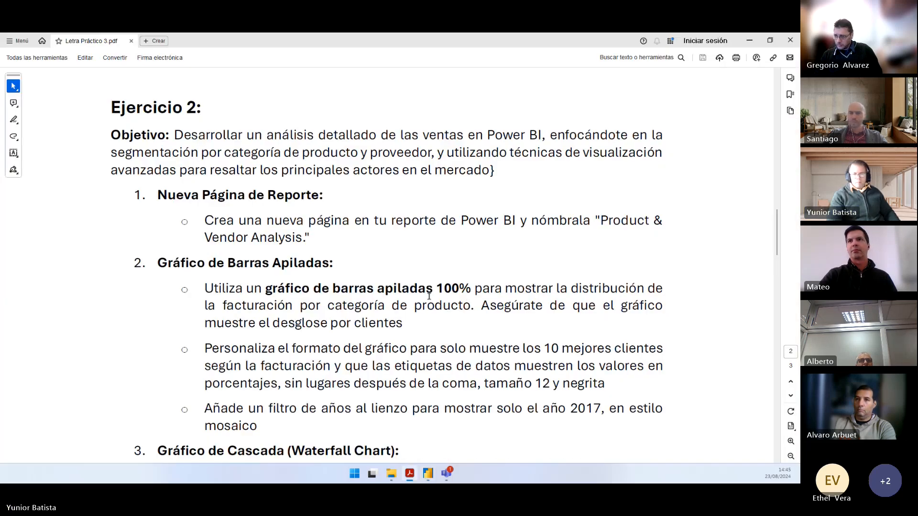
{"action": "left_click_drag", "start_coordinate": [204, 306], "coordinate": [270, 309]}
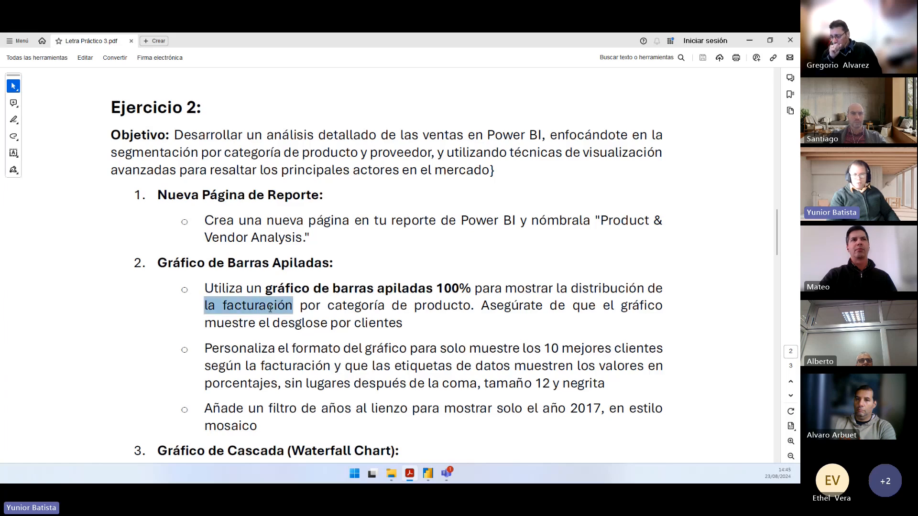
{"action": "left_click_drag", "start_coordinate": [328, 307], "coordinate": [470, 307]}
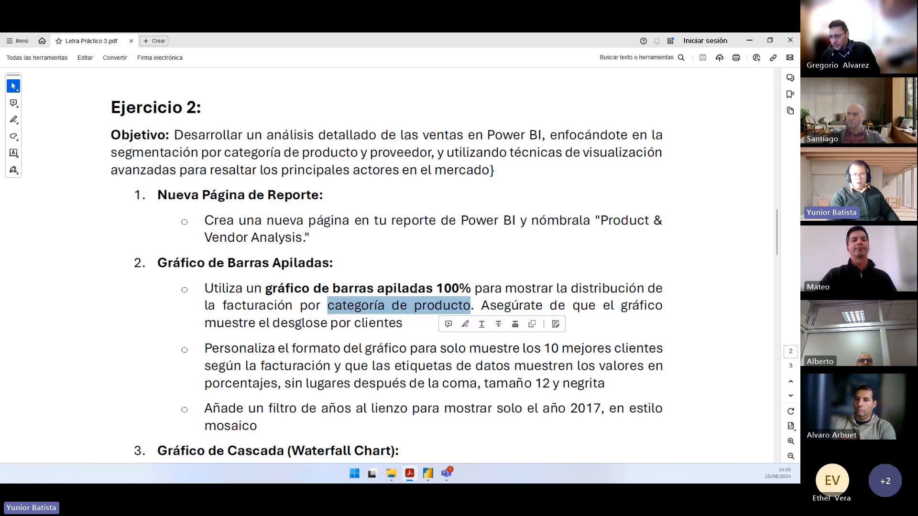
{"action": "key", "text": "alt+Tab"}
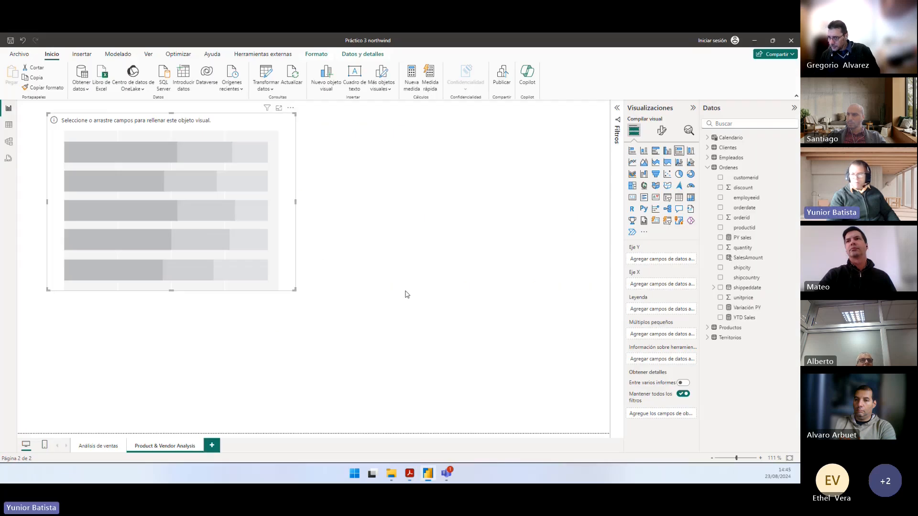
{"action": "left_click", "coordinate": [708, 169]}
{"action": "left_click", "coordinate": [707, 169]}
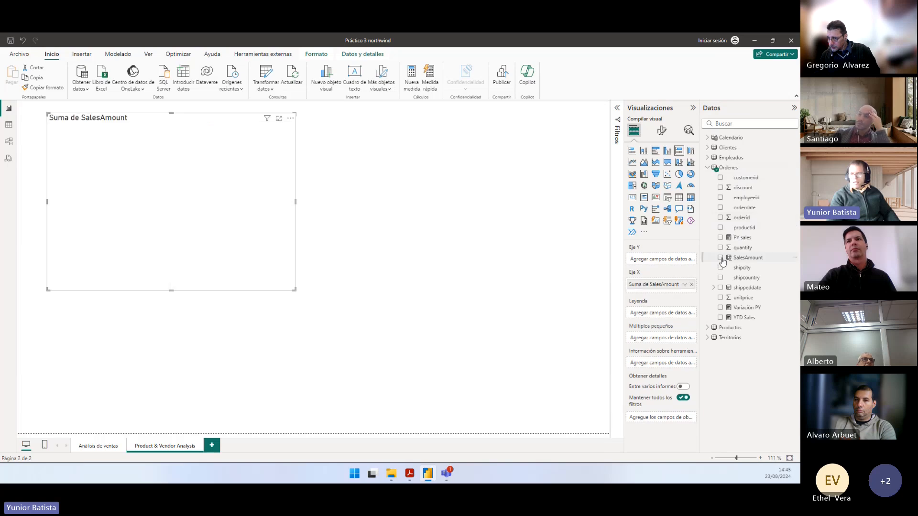
{"action": "left_click", "coordinate": [708, 168]}
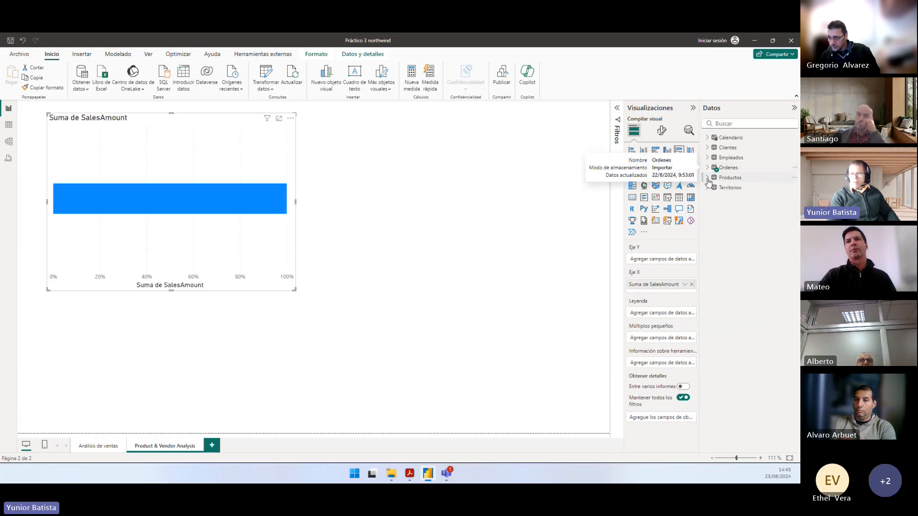
{"action": "left_click", "coordinate": [711, 178]}
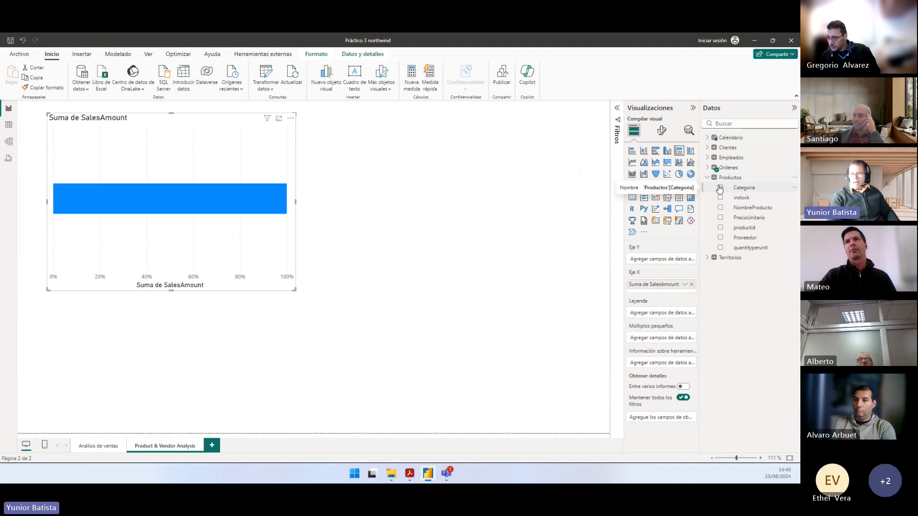
{"action": "left_click", "coordinate": [720, 188]}
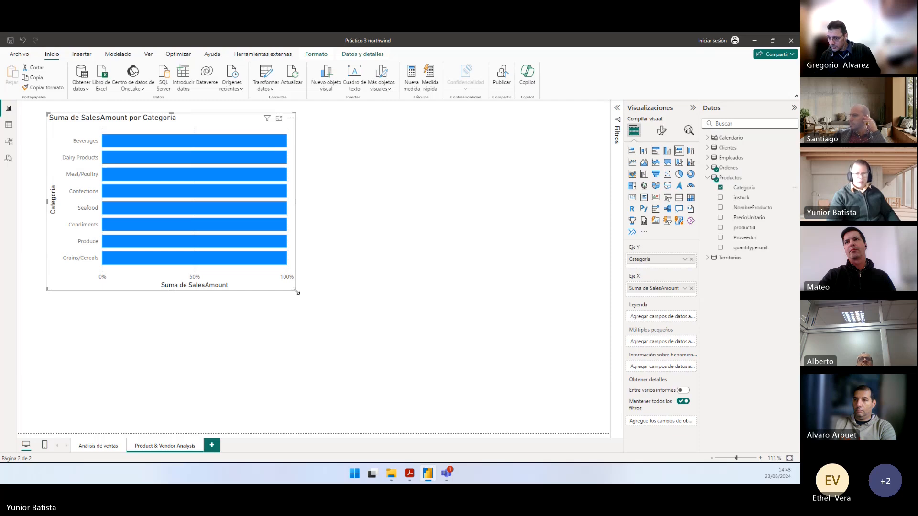
{"action": "left_click_drag", "start_coordinate": [295, 291], "coordinate": [361, 319]}
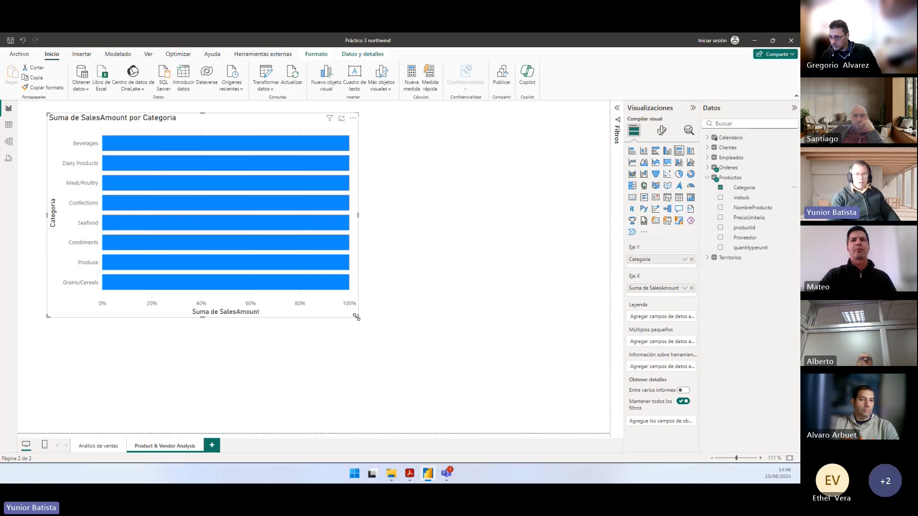
Step: Check the customer breakdown requirement in the PDF and add Compañía from Clientes as the bar chart's legend
{"action": "key", "text": "alt+Tab"}
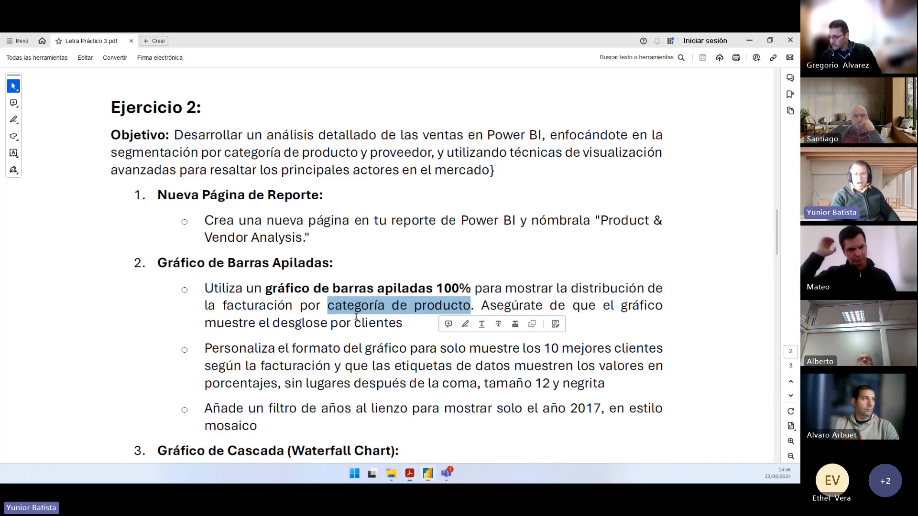
{"action": "scroll", "coordinate": [310, 298], "scroll_direction": "down", "scroll_amount": 2}
{"action": "left_click_drag", "start_coordinate": [259, 283], "coordinate": [380, 282]}
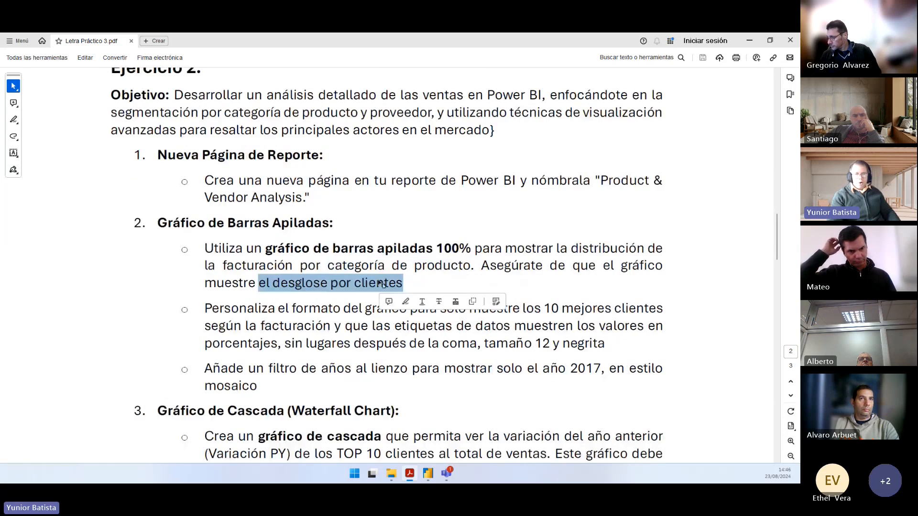
{"action": "key", "text": "alt+Tab"}
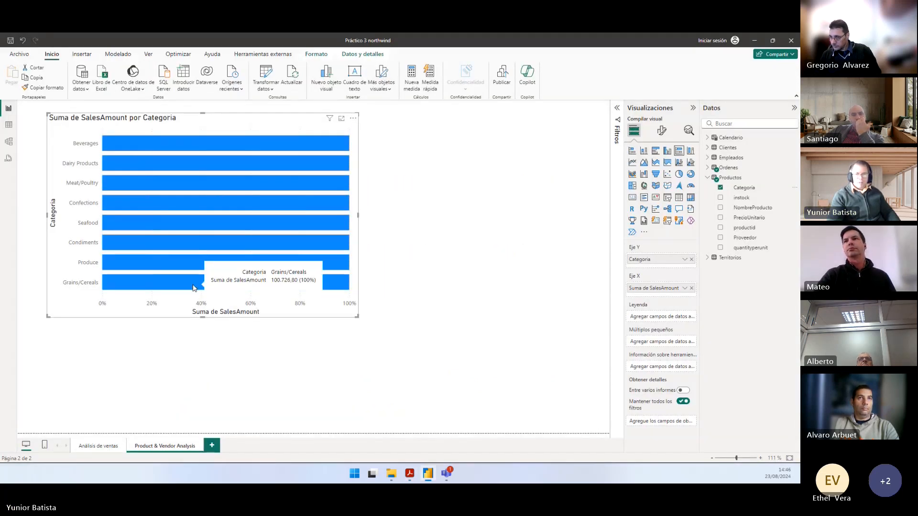
{"action": "left_click", "coordinate": [708, 178]}
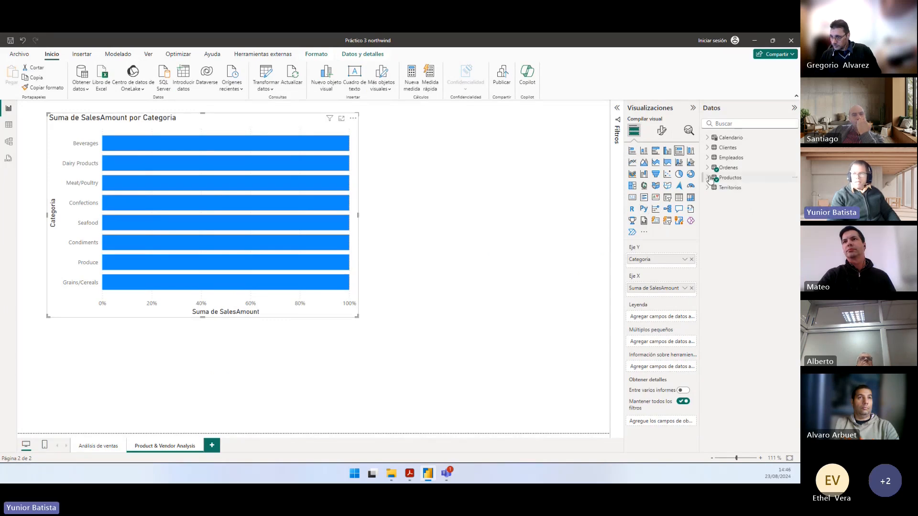
{"action": "left_click", "coordinate": [708, 148]}
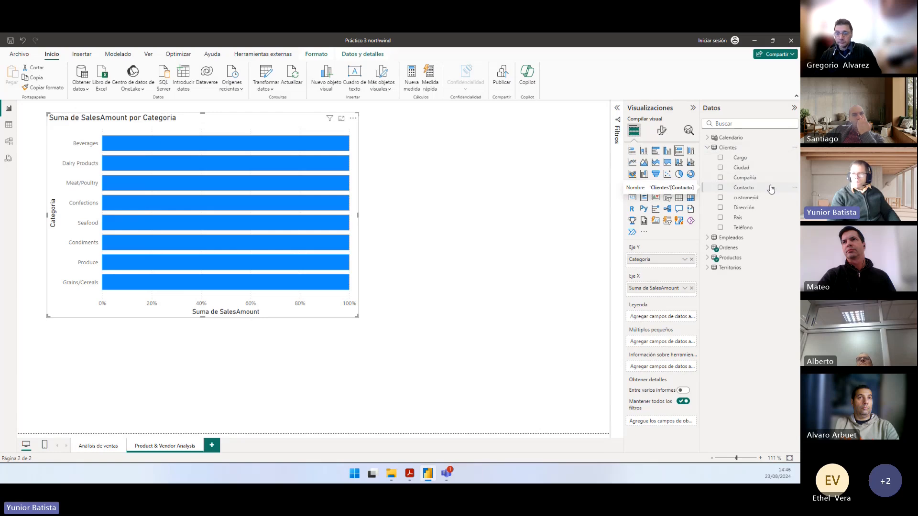
{"action": "left_click_drag", "start_coordinate": [763, 178], "coordinate": [666, 318]}
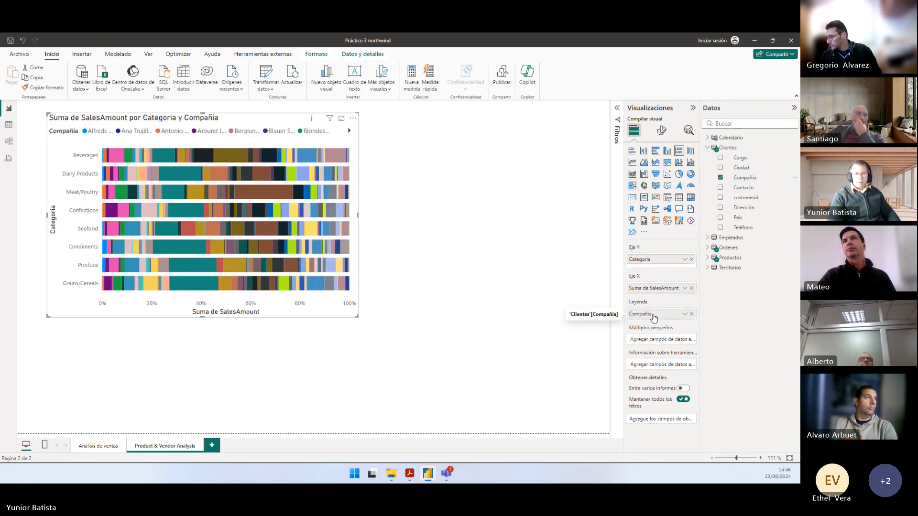
Step: Move the bar chart closer to the page's left edge and enlarge it to fill most of the page's width and height
{"action": "left_click_drag", "start_coordinate": [358, 321], "coordinate": [361, 325]}
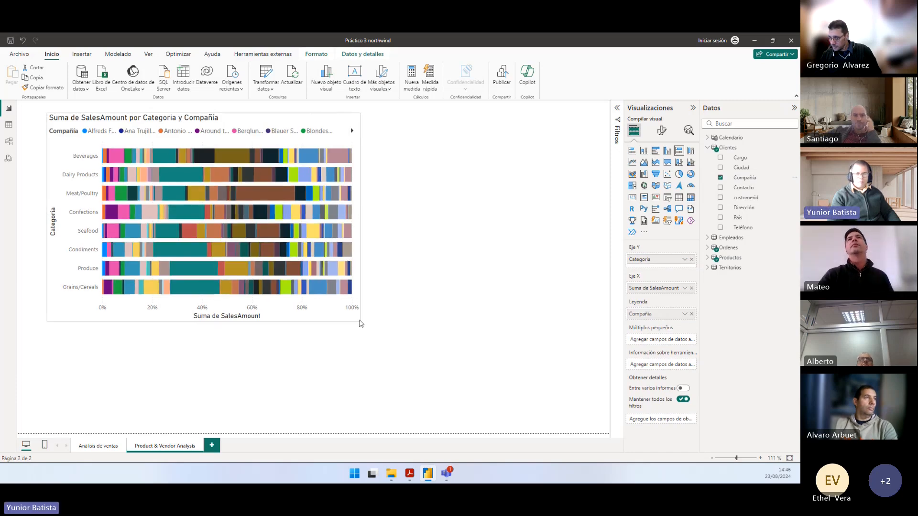
{"action": "left_click", "coordinate": [436, 260]}
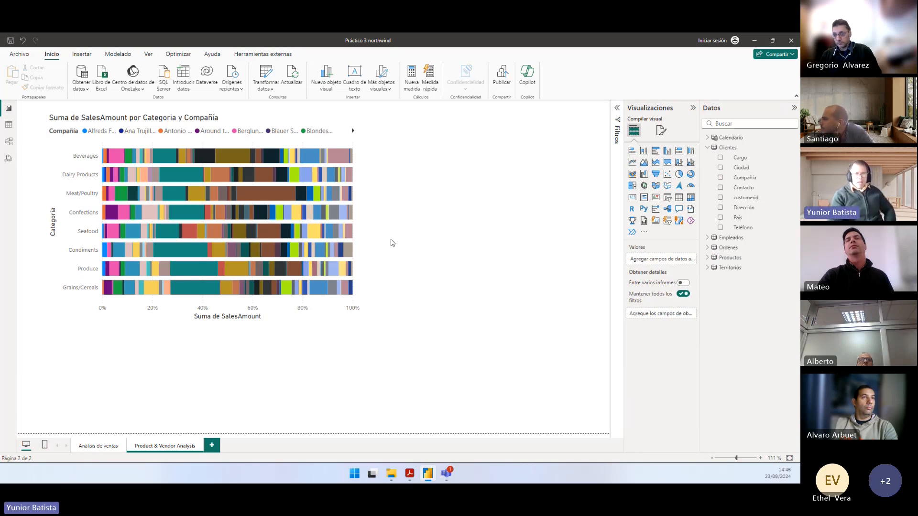
{"action": "mouse_move", "coordinate": [280, 191]}
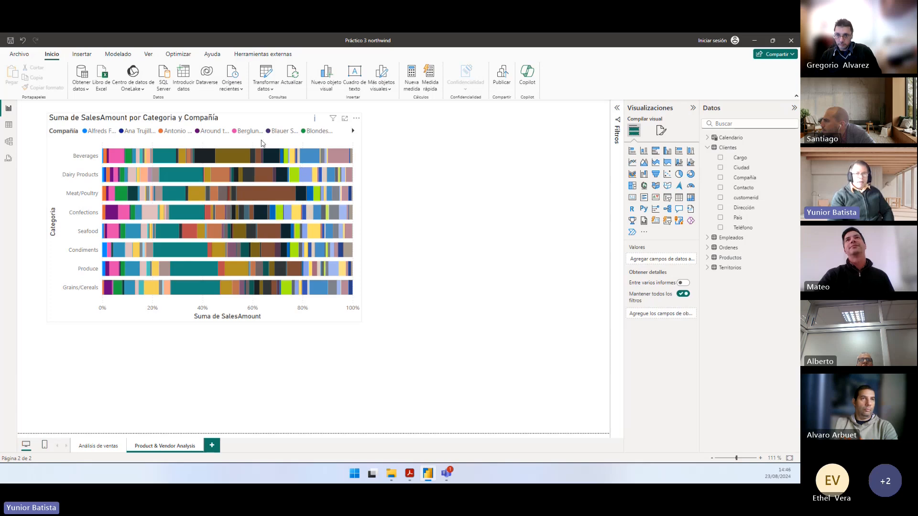
{"action": "left_click_drag", "start_coordinate": [262, 144], "coordinate": [254, 145]}
{"action": "left_click_drag", "start_coordinate": [337, 324], "coordinate": [428, 370]}
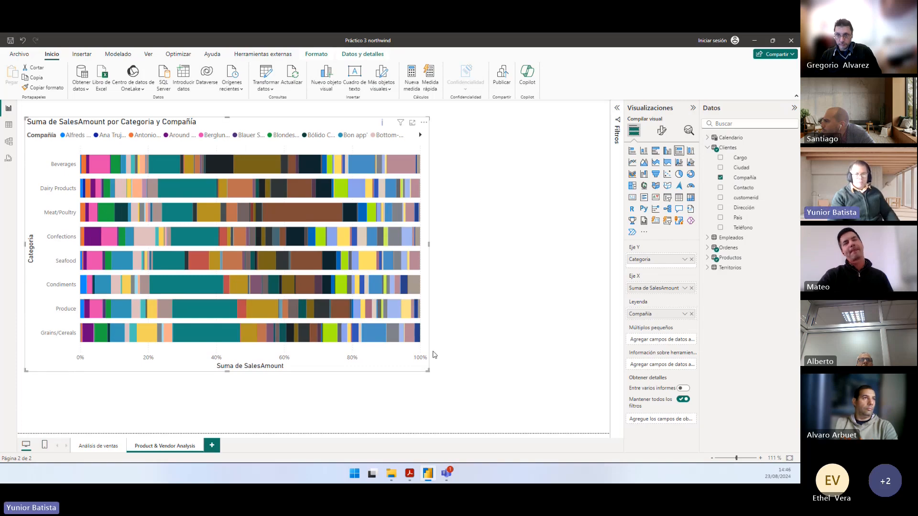
Step: Expand the report's filters and read the PDF's bullet on the 10 best customers by sales and the percentage data labels
{"action": "key", "text": "alt+Tab"}
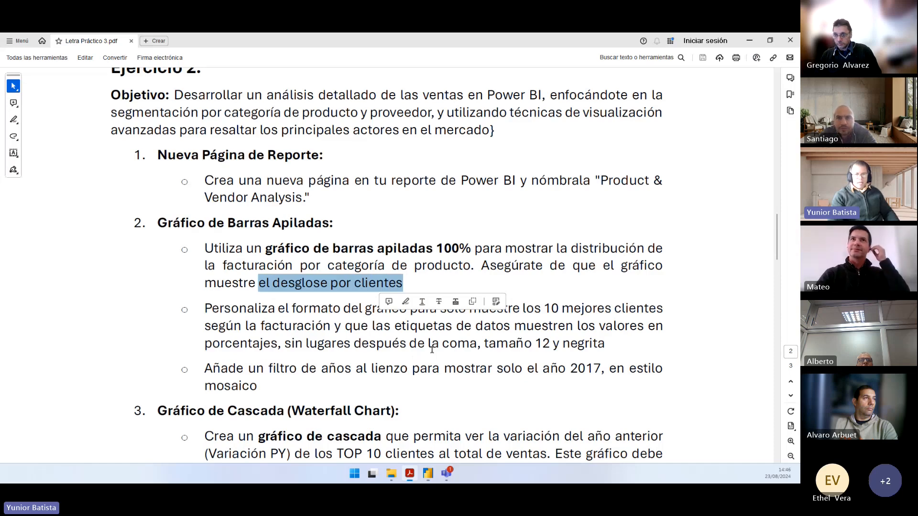
{"action": "left_click_drag", "start_coordinate": [205, 308], "coordinate": [655, 311]}
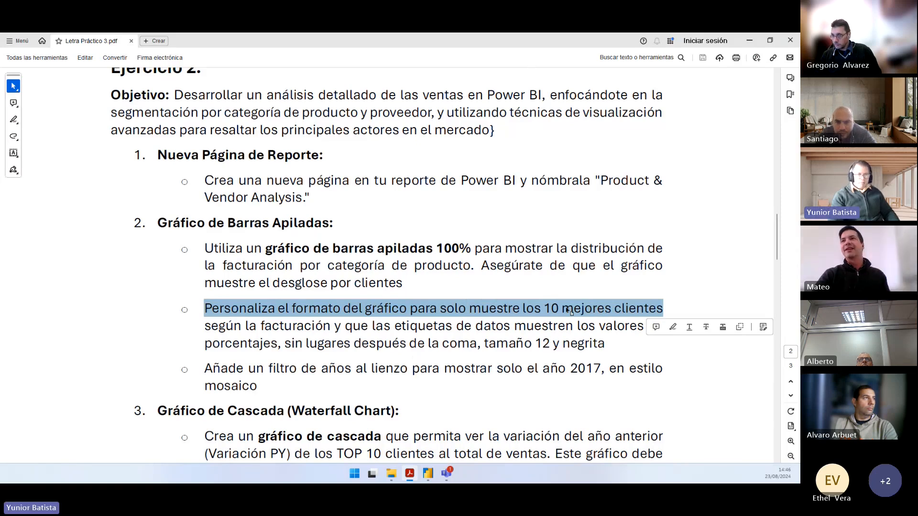
{"action": "key", "text": "alt+Tab"}
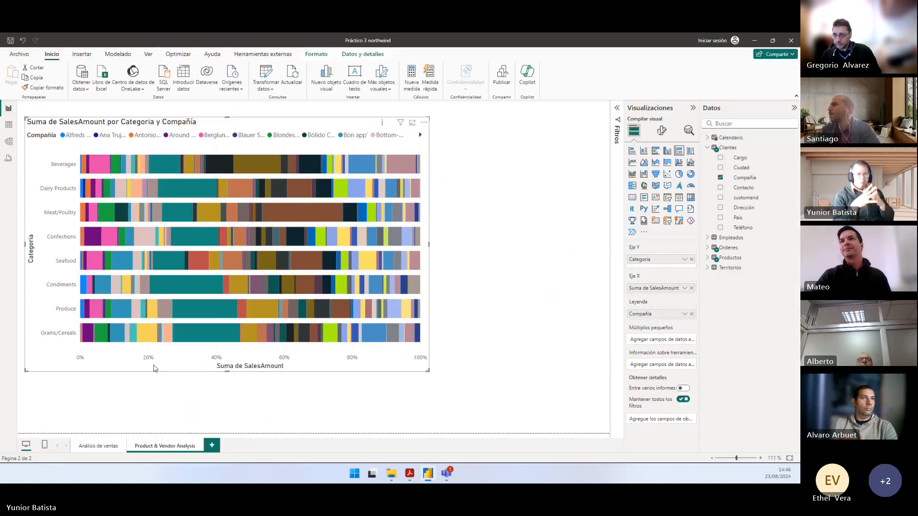
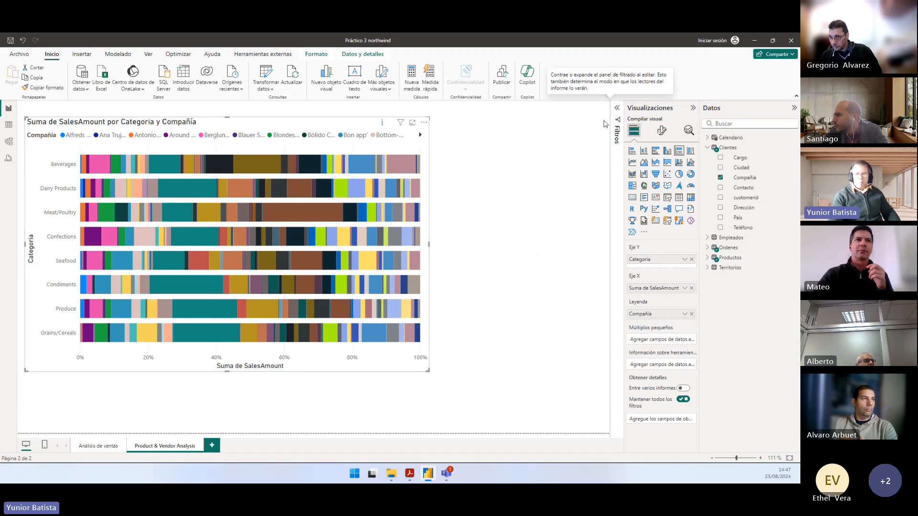
{"action": "left_click", "coordinate": [617, 109]}
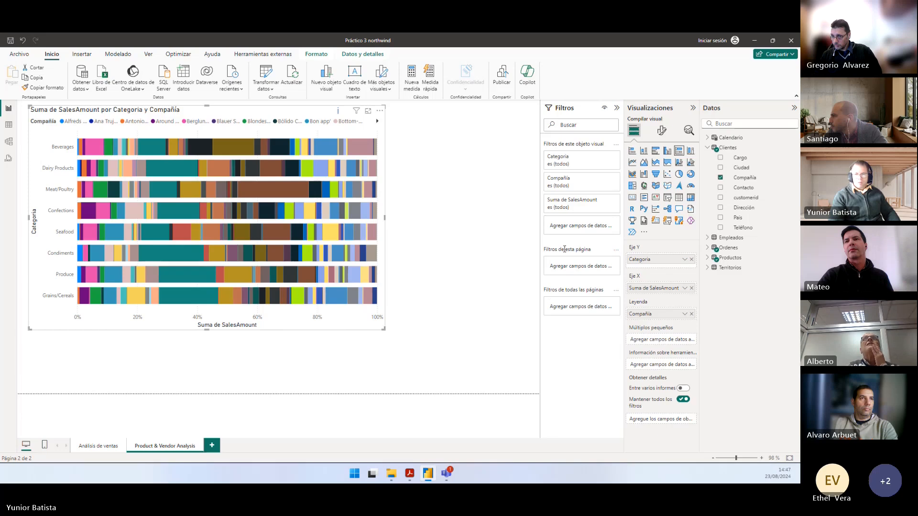
{"action": "key", "text": "alt+Tab"}
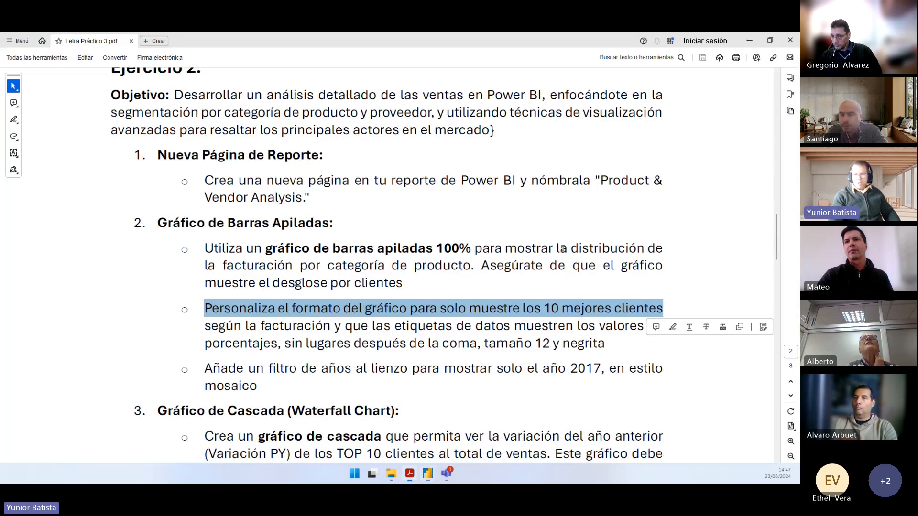
{"action": "left_click_drag", "start_coordinate": [514, 326], "coordinate": [643, 326]}
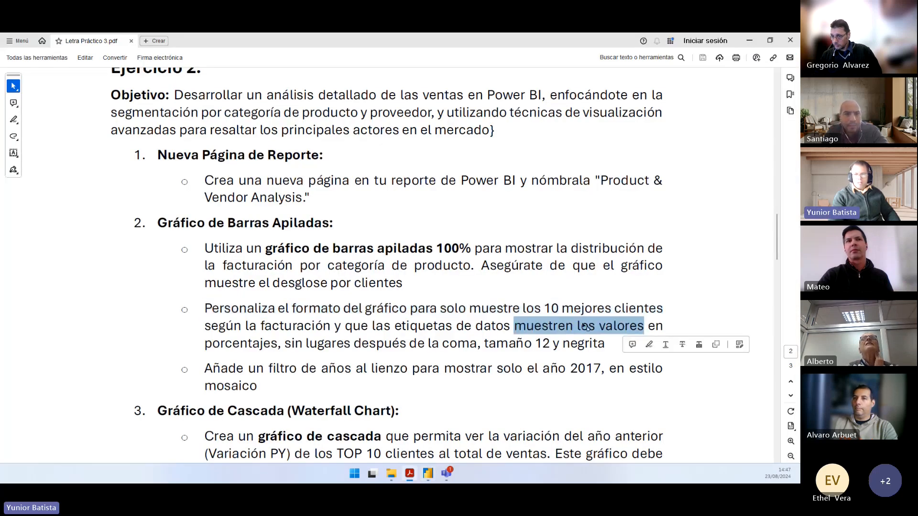
{"action": "left_click", "coordinate": [377, 325]}
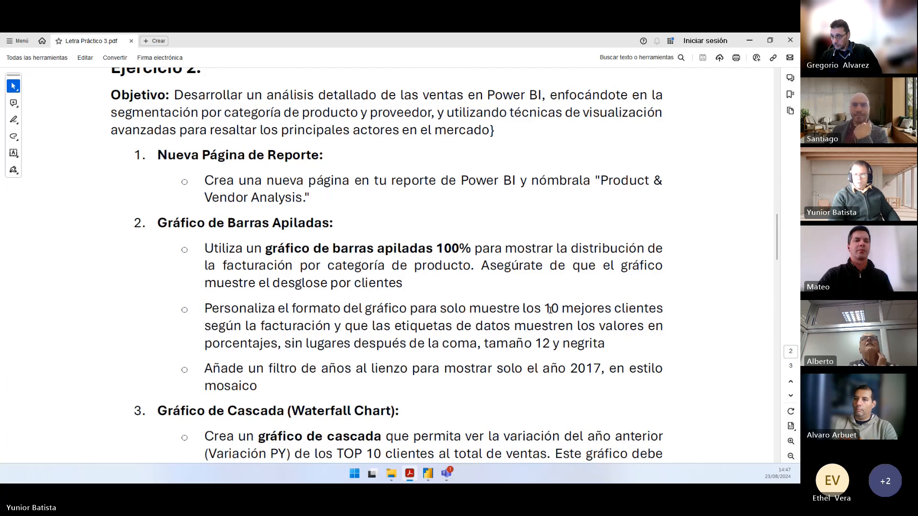
{"action": "left_click_drag", "start_coordinate": [550, 310], "coordinate": [455, 329]}
{"action": "key", "text": "alt+Tab"}
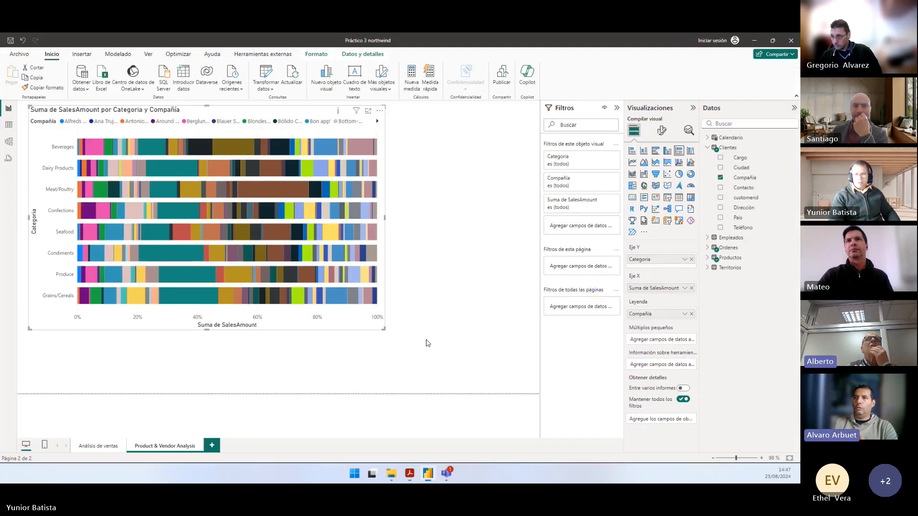
Step: Apply a Top N filter to the bar chart's Compañía field, showing the Superior 10 by Suma de SalesAmount
{"action": "left_click", "coordinate": [604, 179]}
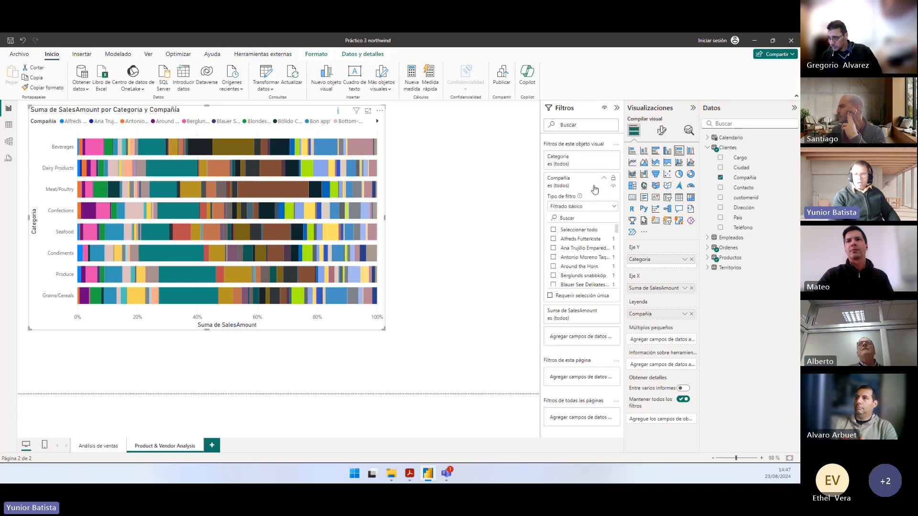
{"action": "left_click", "coordinate": [586, 208]}
{"action": "left_click", "coordinate": [562, 240]}
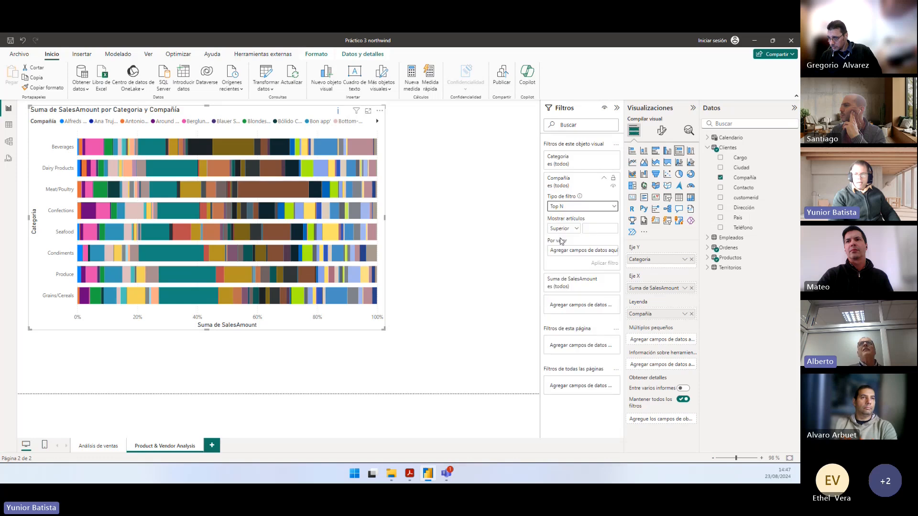
{"action": "left_click", "coordinate": [594, 228]}
{"action": "type", "text": "1"}
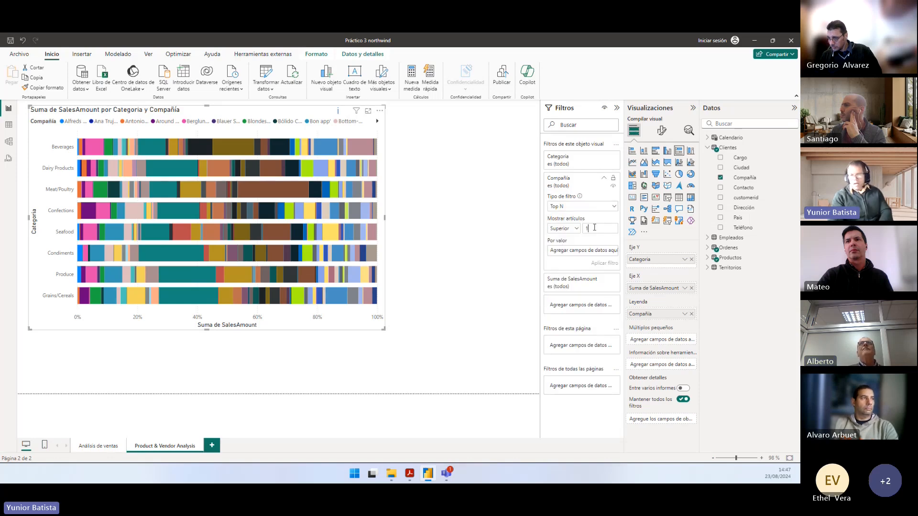
{"action": "type", "text": "0"}
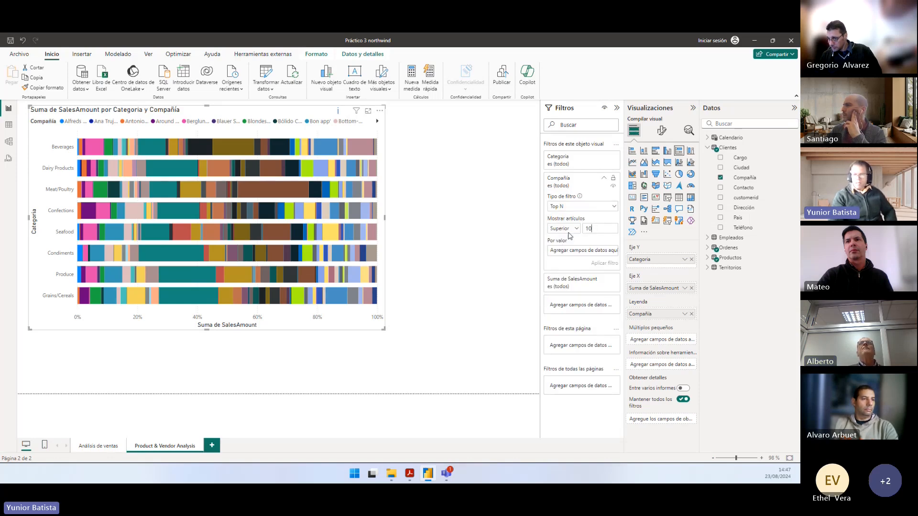
{"action": "left_click", "coordinate": [708, 247]}
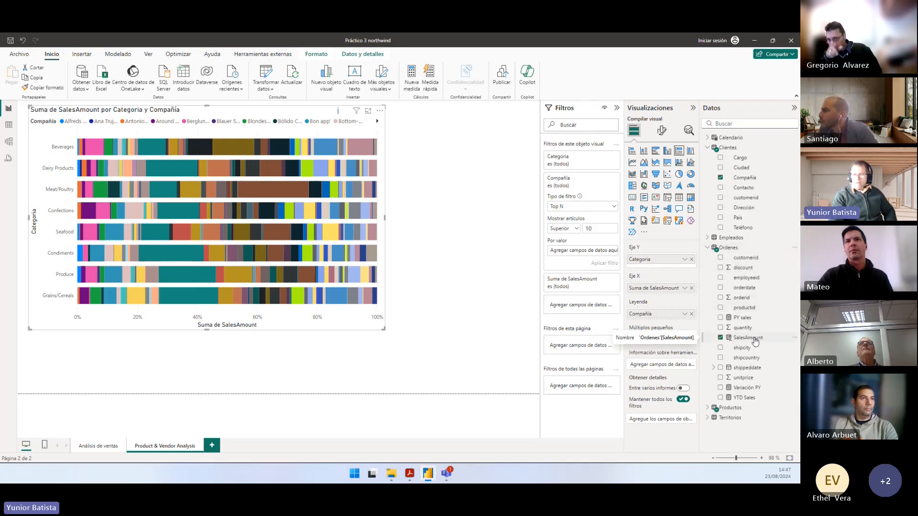
{"action": "left_click_drag", "start_coordinate": [748, 337], "coordinate": [598, 252]}
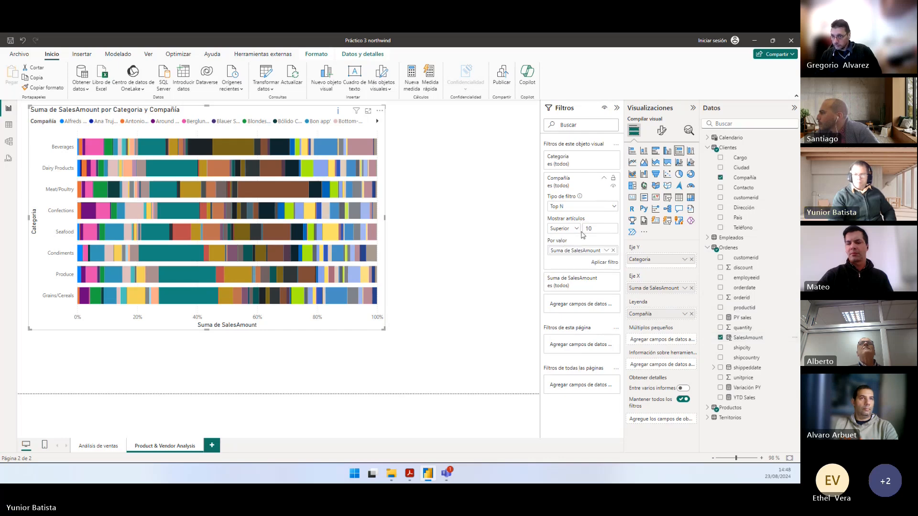
{"action": "left_click", "coordinate": [604, 264]}
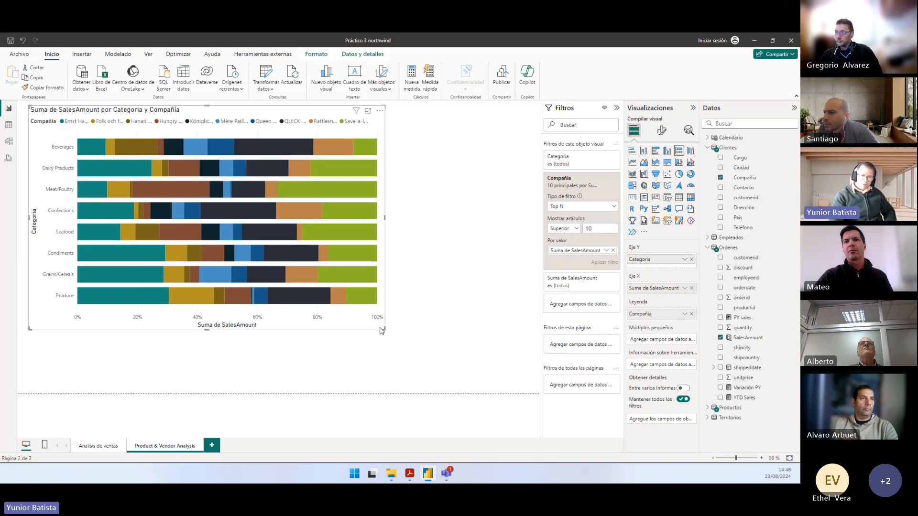
Step: Shrink the bar chart slightly and check the sales tooltips of customer segments in Produce, Grains/Cereals and Seafood
{"action": "left_click_drag", "start_coordinate": [382, 331], "coordinate": [381, 332]}
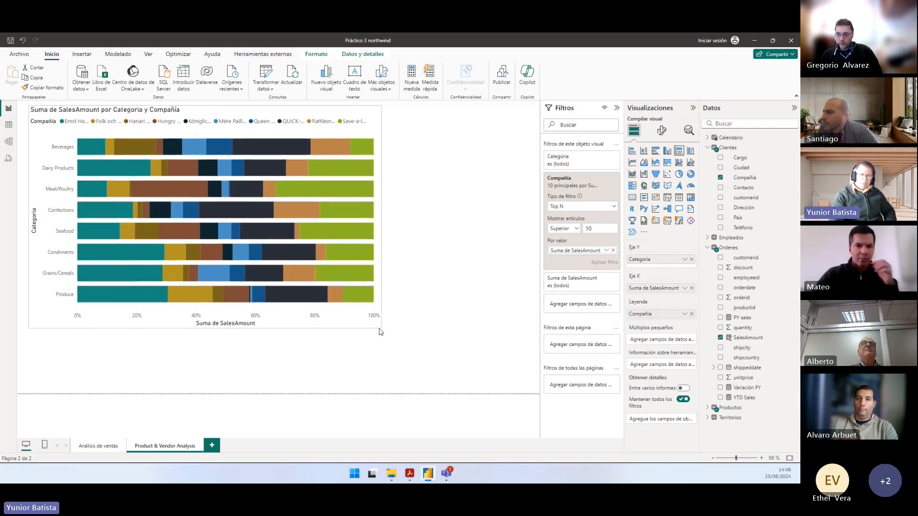
{"action": "left_click", "coordinate": [376, 328]}
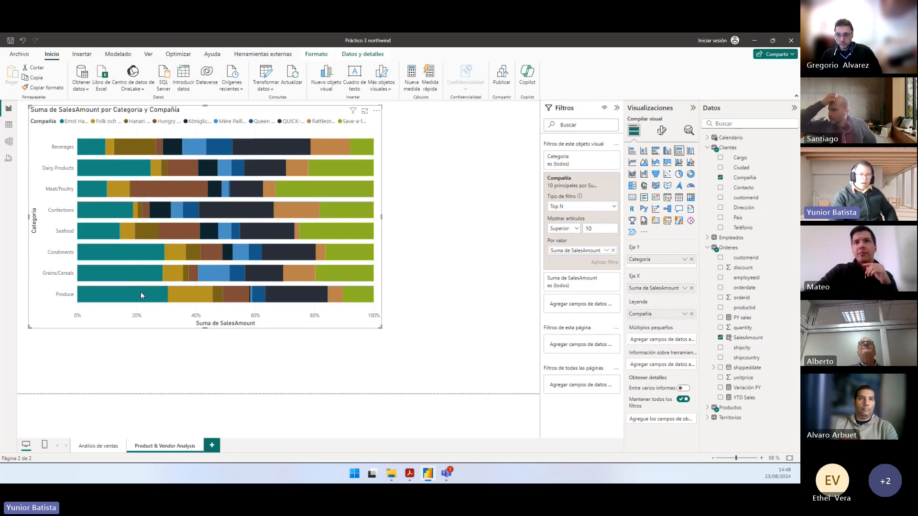
{"action": "mouse_move", "coordinate": [140, 293]}
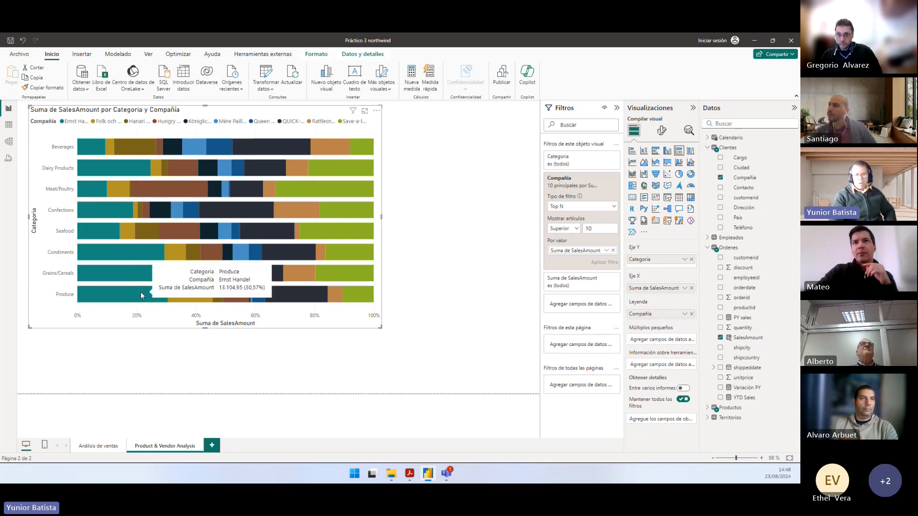
{"action": "mouse_move", "coordinate": [308, 279]}
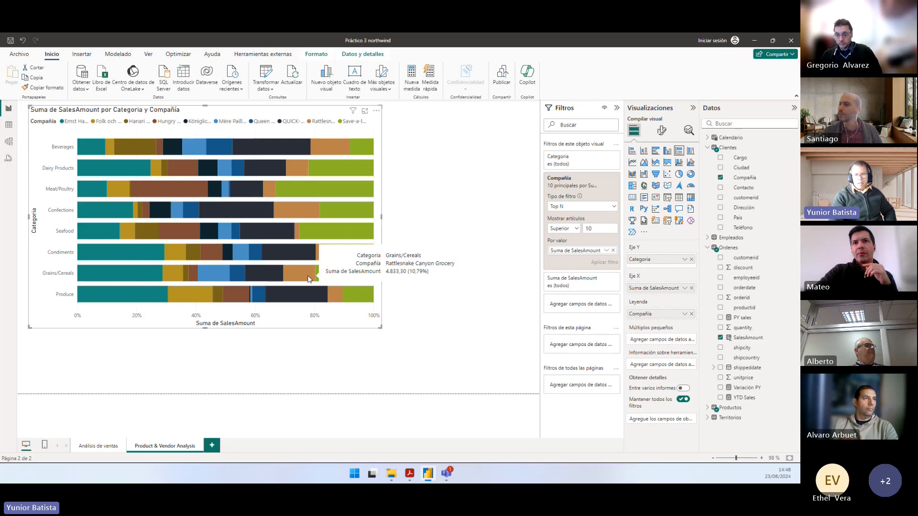
{"action": "mouse_move", "coordinate": [329, 234]}
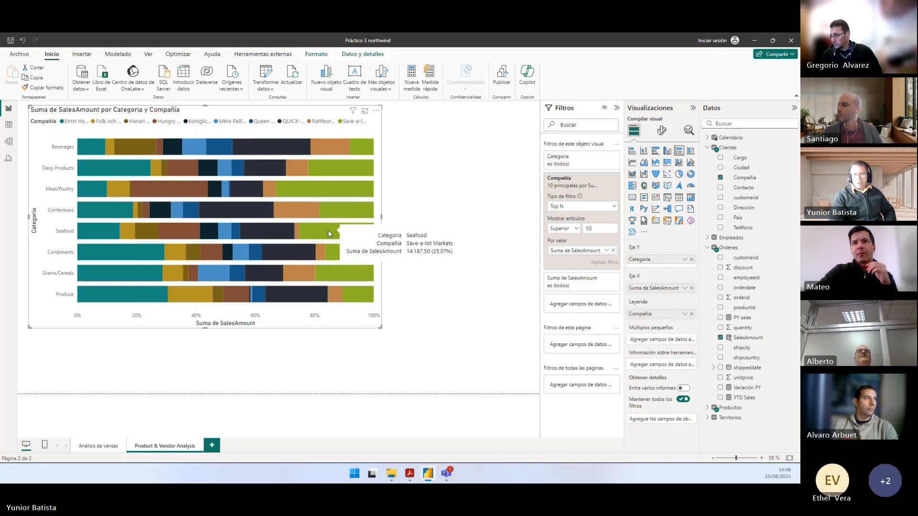
Step: Sort the bar chart's axis by Categoría and its Compañía legend in descending order
{"action": "left_click", "coordinate": [377, 113]}
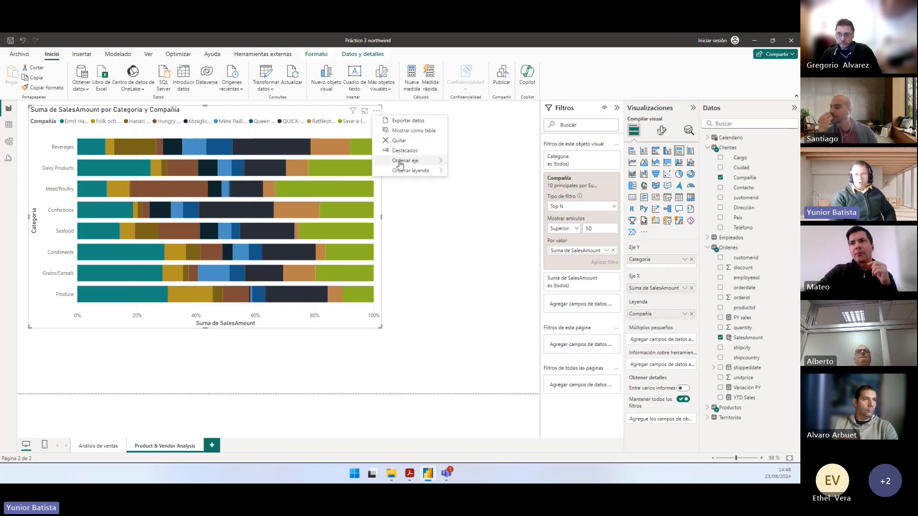
{"action": "mouse_move", "coordinate": [399, 160]}
{"action": "left_click", "coordinate": [462, 163]}
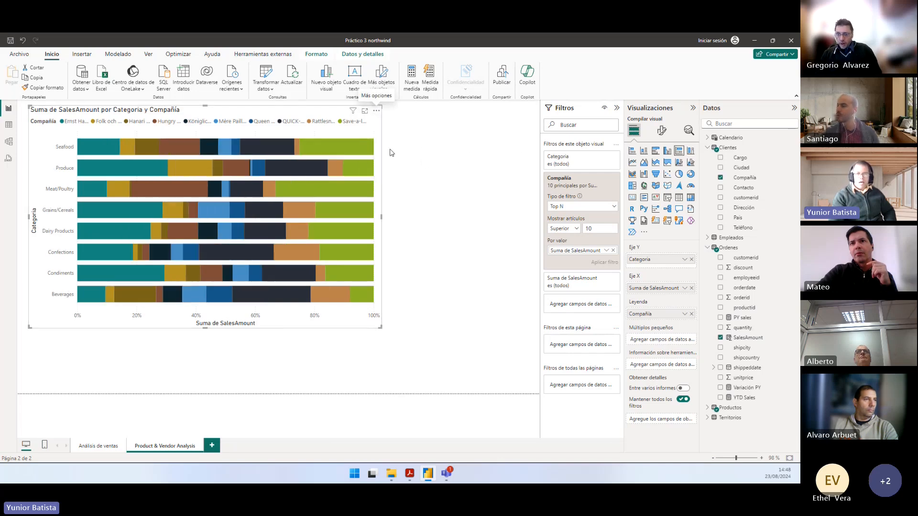
{"action": "left_click", "coordinate": [377, 112]}
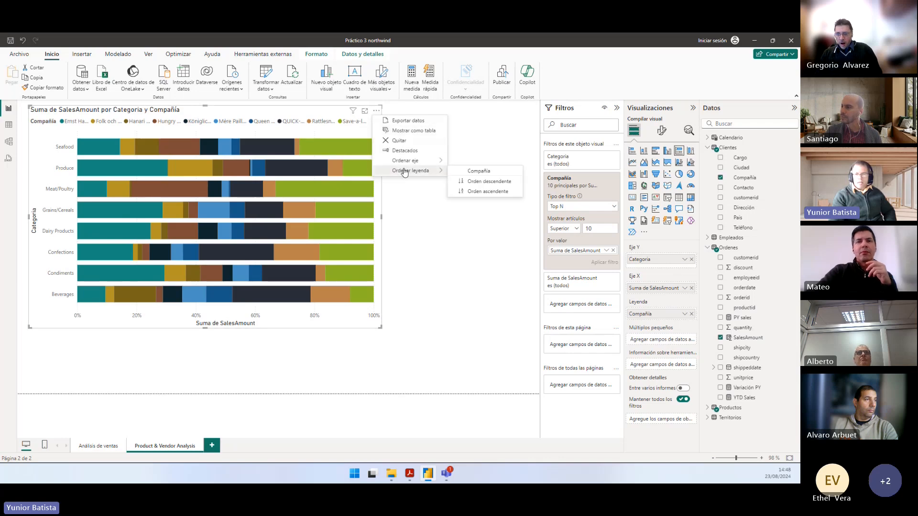
{"action": "left_click", "coordinate": [463, 179]}
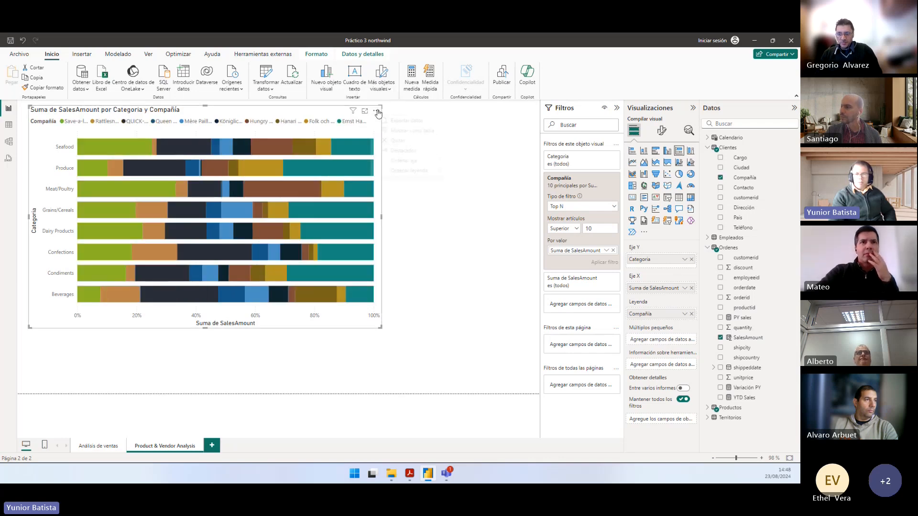
Step: Sort the bar chart's Categoría axis in ascending order
{"action": "left_click", "coordinate": [376, 110]}
{"action": "mouse_move", "coordinate": [404, 161]}
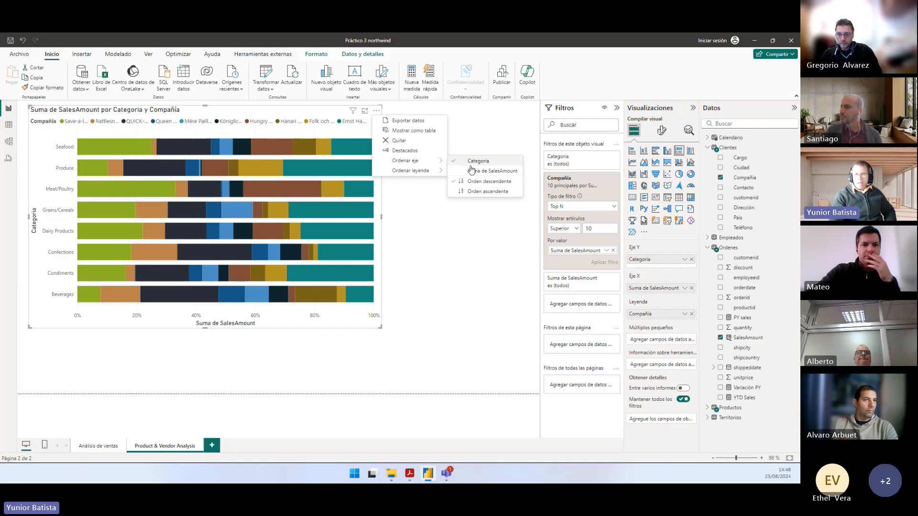
{"action": "left_click", "coordinate": [472, 191]}
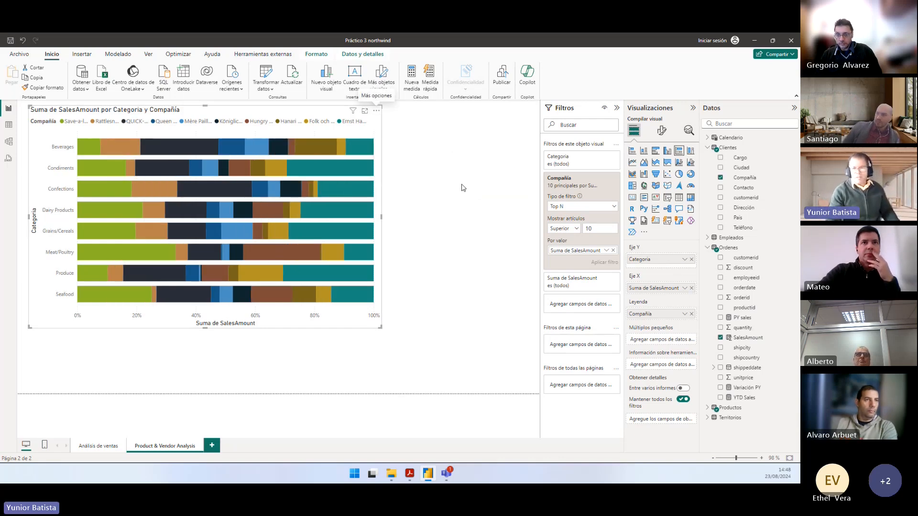
Step: Switch to the PDF and read the bullet on the chart's customization and the data labels' format, then return to Power BI
{"action": "key", "text": "alt+Tab"}
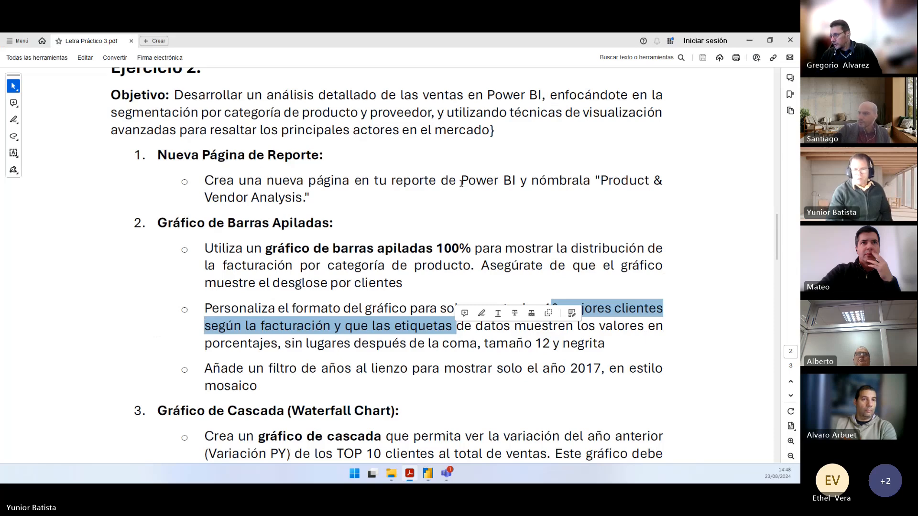
{"action": "mouse_move", "coordinate": [345, 325]}
{"action": "left_mouse_down"}
{"action": "mouse_move", "coordinate": [644, 320]}
{"action": "mouse_move", "coordinate": [281, 348]}
{"action": "mouse_move", "coordinate": [592, 344]}
{"action": "left_mouse_up"}
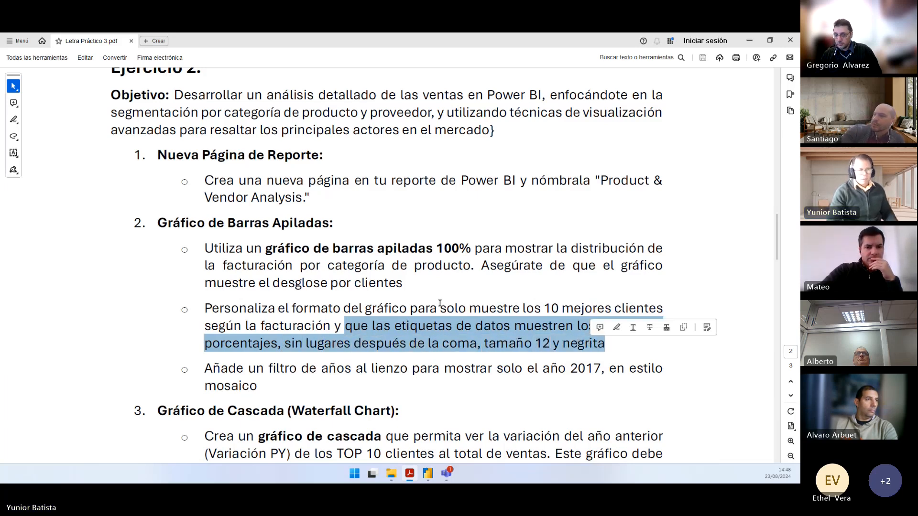
{"action": "left_click", "coordinate": [243, 314]}
{"action": "double_click", "coordinate": [245, 311]}
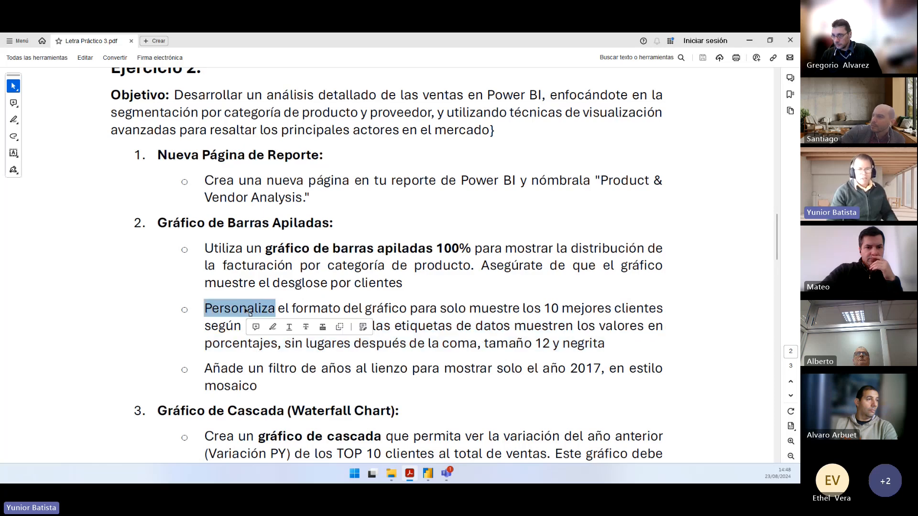
{"action": "key", "text": "alt+Tab"}
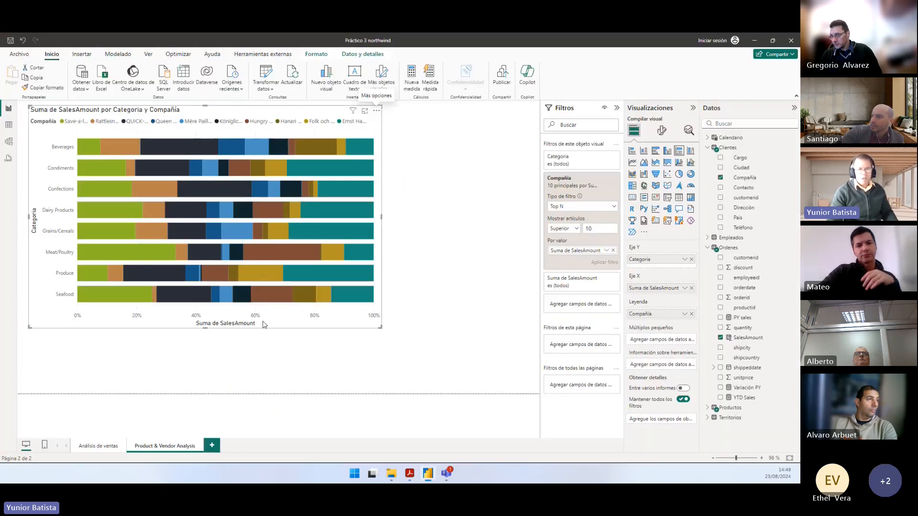
Step: Nudge the bar chart slightly left and down, and compare its segment tooltips with the PDF's requirement for percentages
{"action": "left_click_drag", "start_coordinate": [262, 325], "coordinate": [258, 327]}
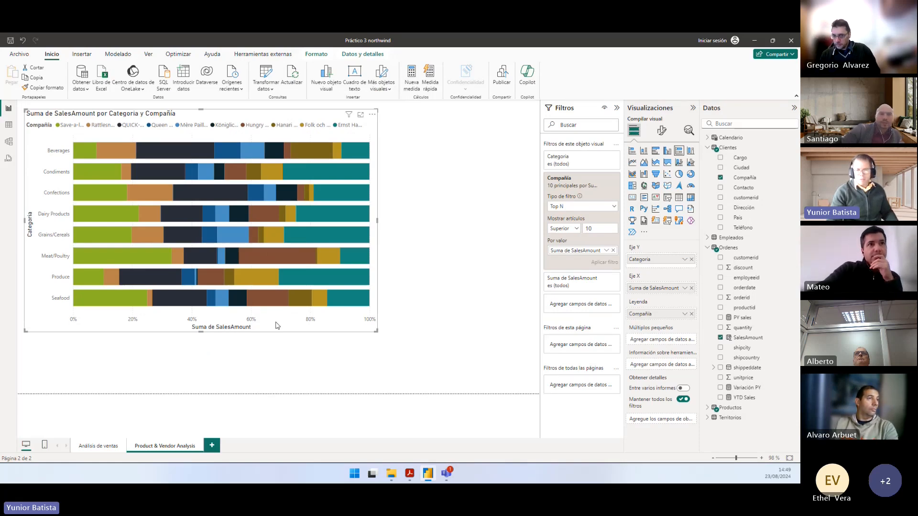
{"action": "key", "text": "alt+Tab"}
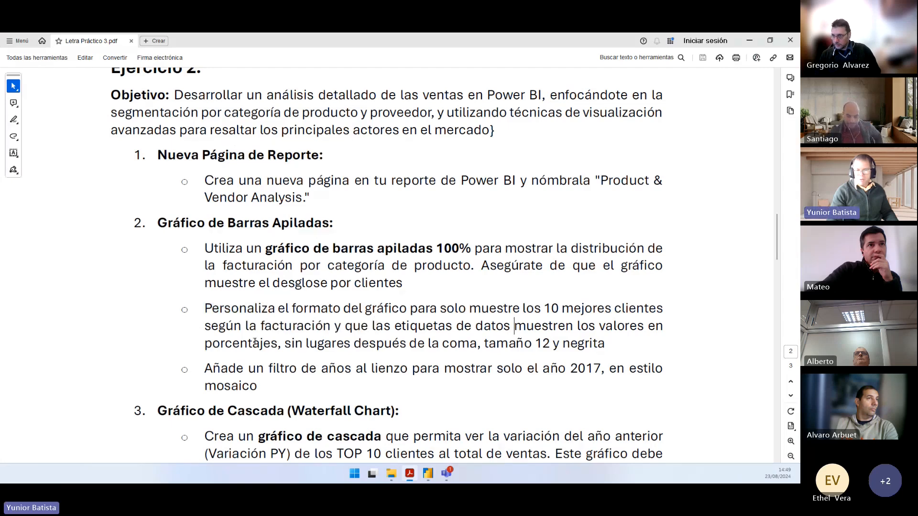
{"action": "double_click", "coordinate": [254, 341]}
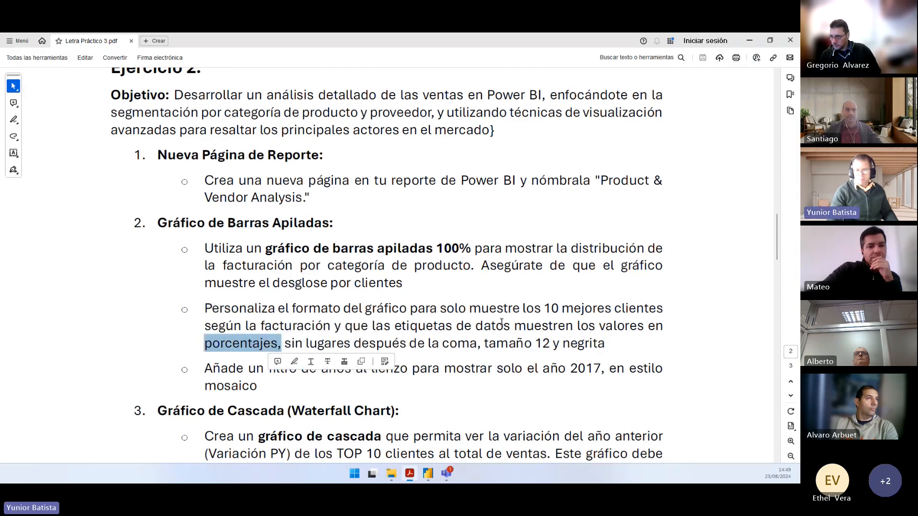
{"action": "key", "text": "alt+Tab"}
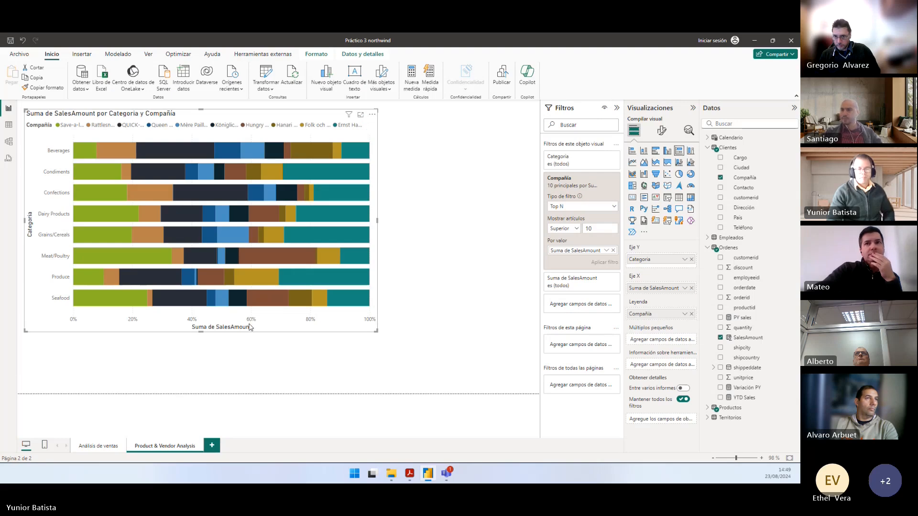
{"action": "mouse_move", "coordinate": [97, 198]}
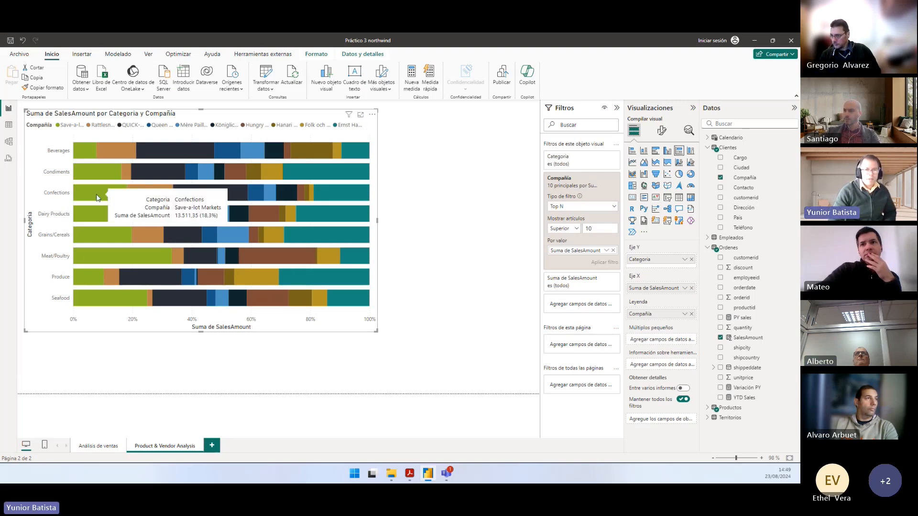
{"action": "mouse_move", "coordinate": [88, 176]}
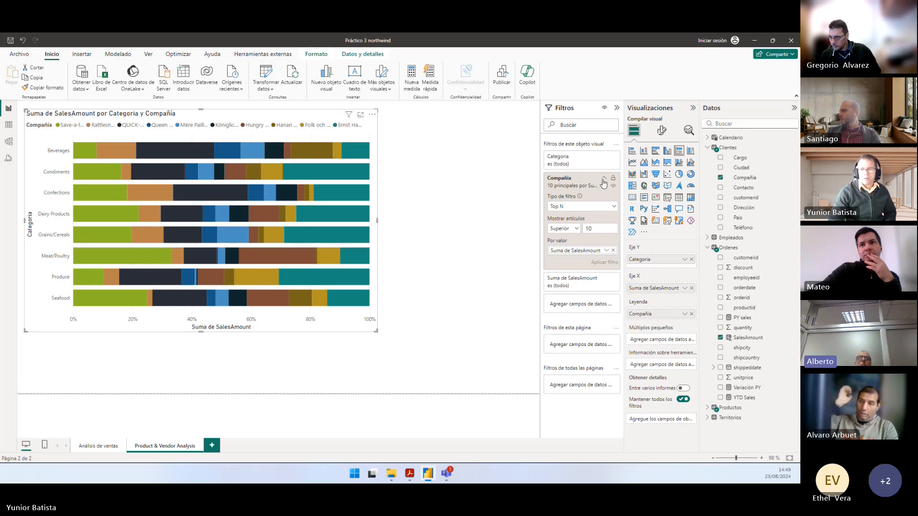
Step: Collapse the Compañía filter card and turn on the bar chart's data labels
{"action": "left_click", "coordinate": [580, 181]}
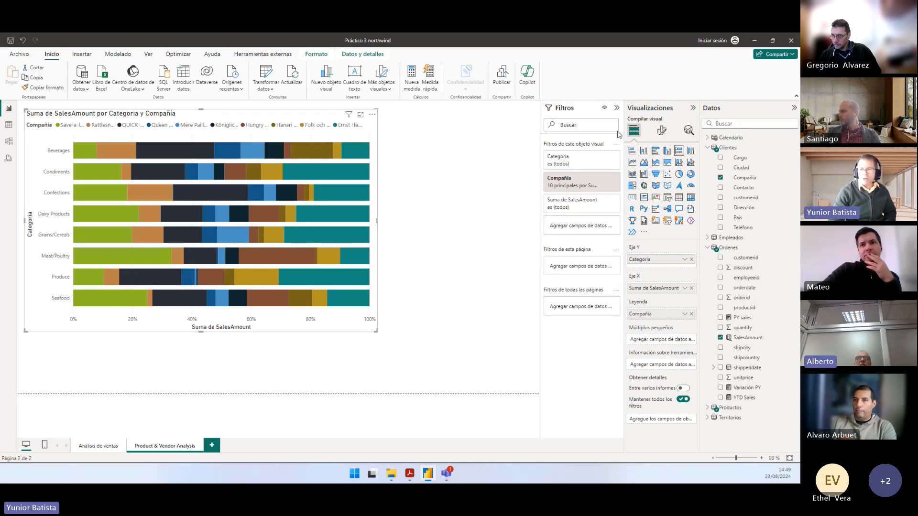
{"action": "left_click", "coordinate": [659, 133]}
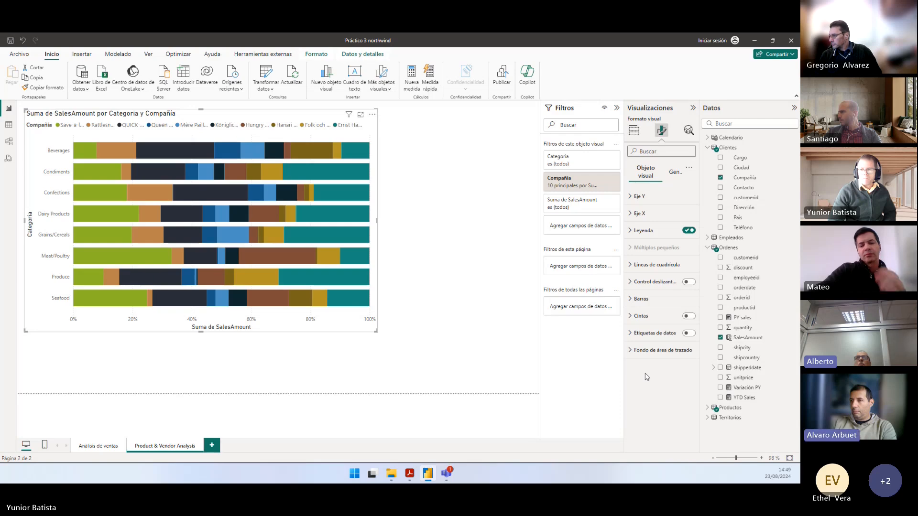
{"action": "left_click", "coordinate": [688, 333]}
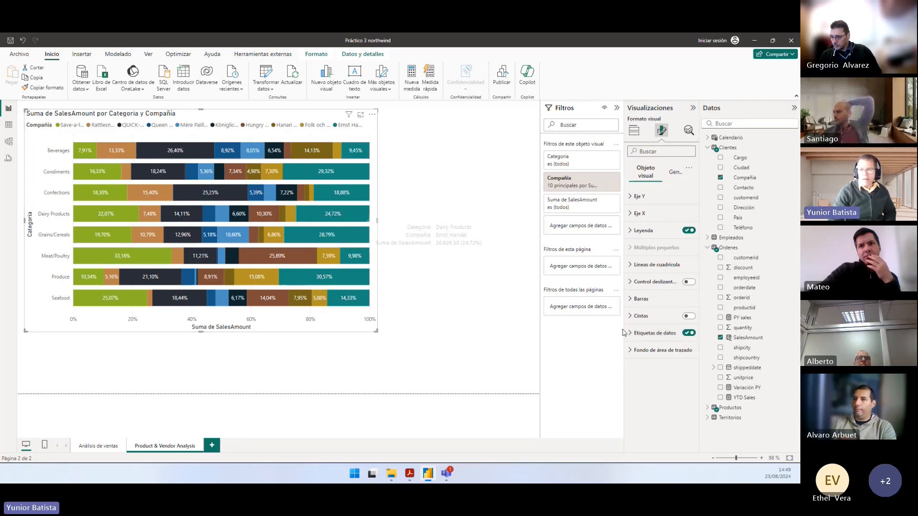
Step: Set the decimal places of the data labels' Detalle percentages to 0
{"action": "left_click", "coordinate": [653, 332]}
{"action": "scroll", "coordinate": [650, 302], "scroll_direction": "down", "scroll_amount": 5}
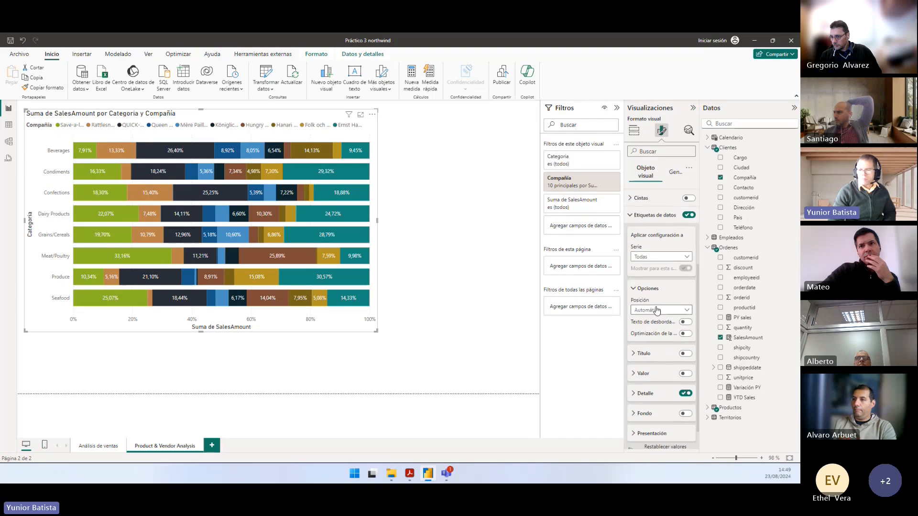
{"action": "left_click", "coordinate": [647, 347]}
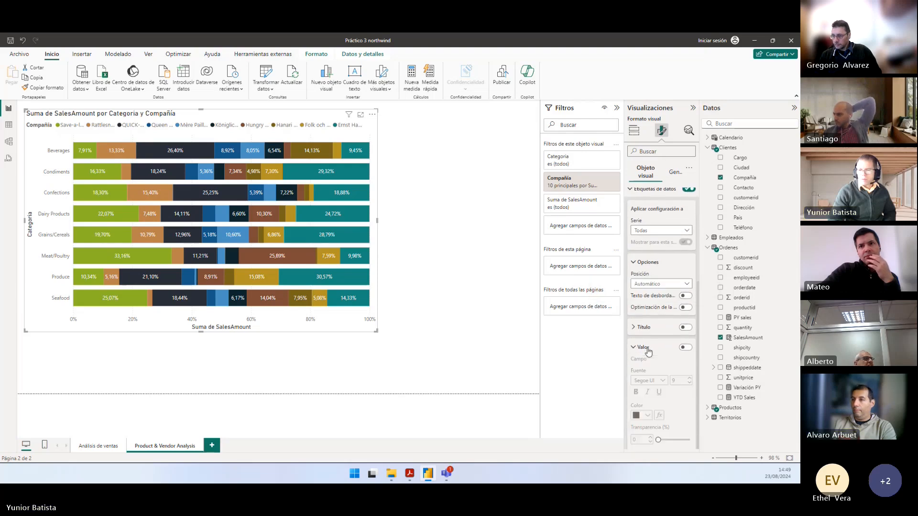
{"action": "scroll", "coordinate": [650, 335], "scroll_direction": "down", "scroll_amount": 3}
{"action": "scroll", "coordinate": [649, 335], "scroll_direction": "down", "scroll_amount": 1}
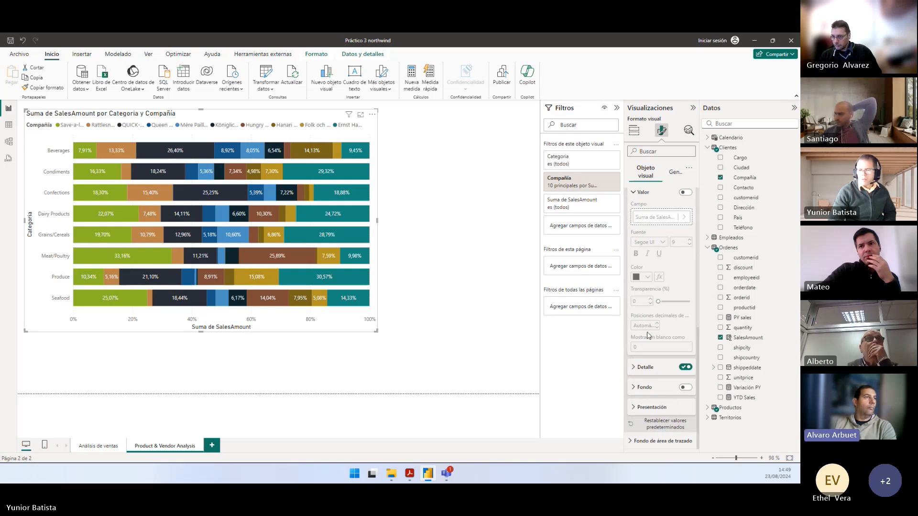
{"action": "left_click", "coordinate": [641, 369]}
{"action": "scroll", "coordinate": [649, 352], "scroll_direction": "down", "scroll_amount": 4}
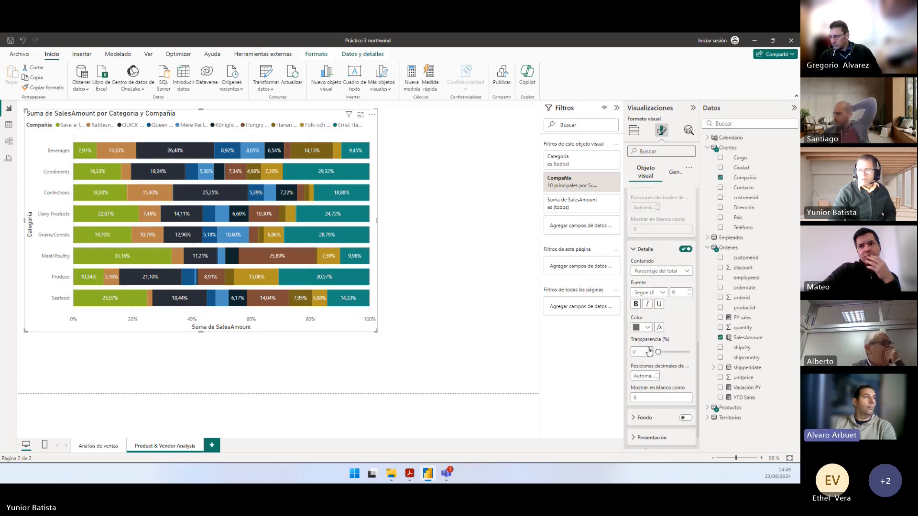
{"action": "left_click", "coordinate": [642, 376]}
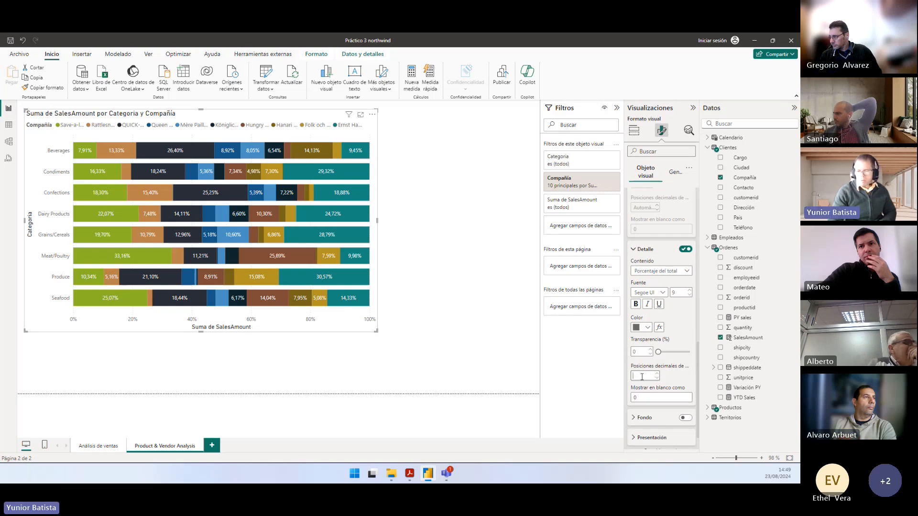
{"action": "type", "text": "0"}
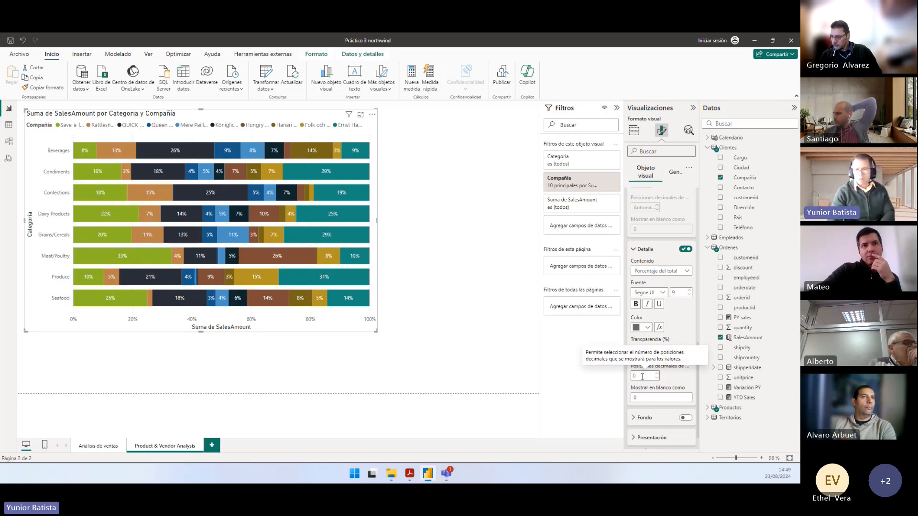
Step: Make the data labels' Detalle text bold and set its font size to 12, as the PDF requires
{"action": "left_click", "coordinate": [636, 305]}
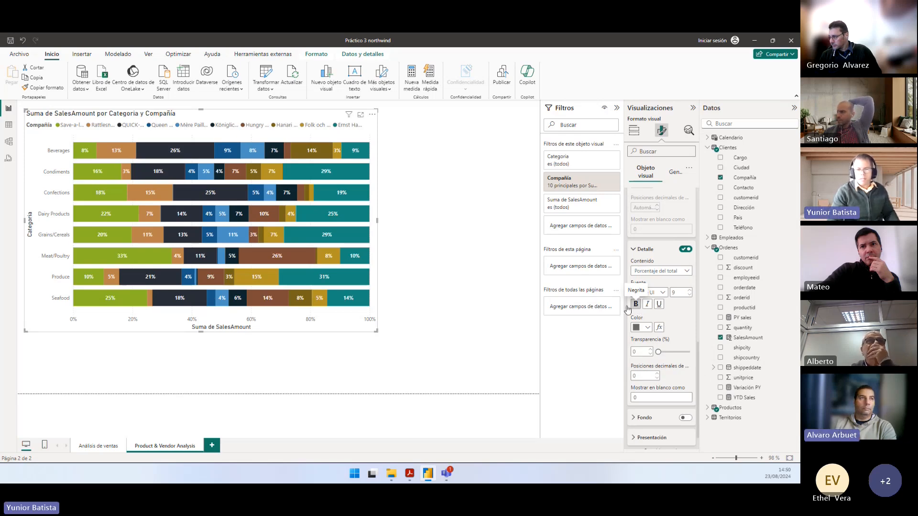
{"action": "key", "text": "alt+Tab"}
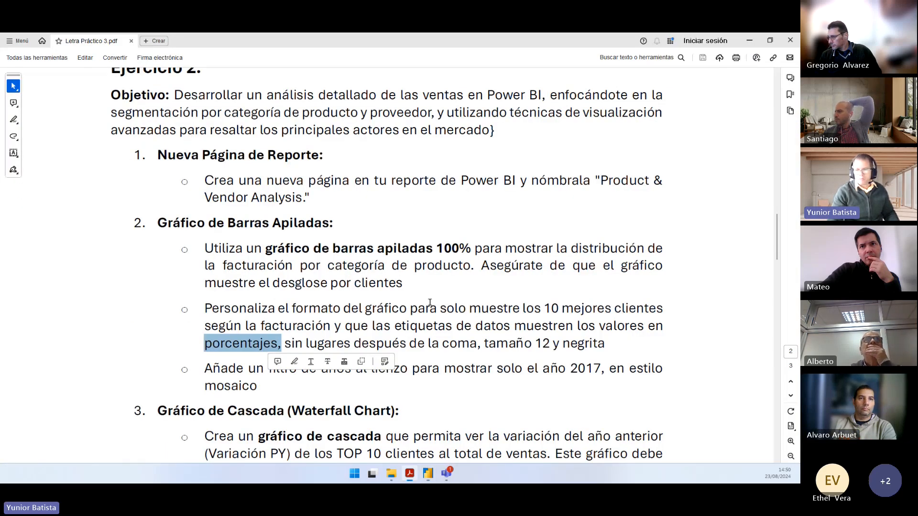
{"action": "key", "text": "alt+Tab"}
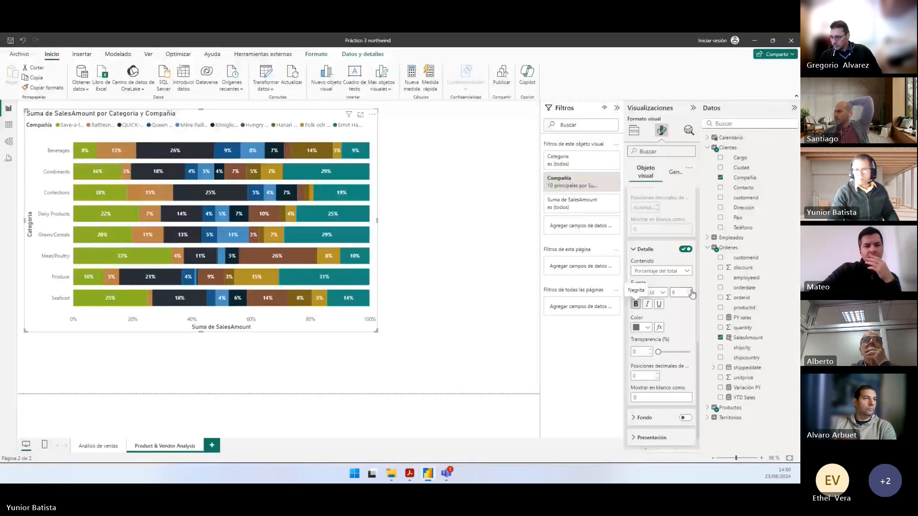
{"action": "left_click", "coordinate": [690, 291]}
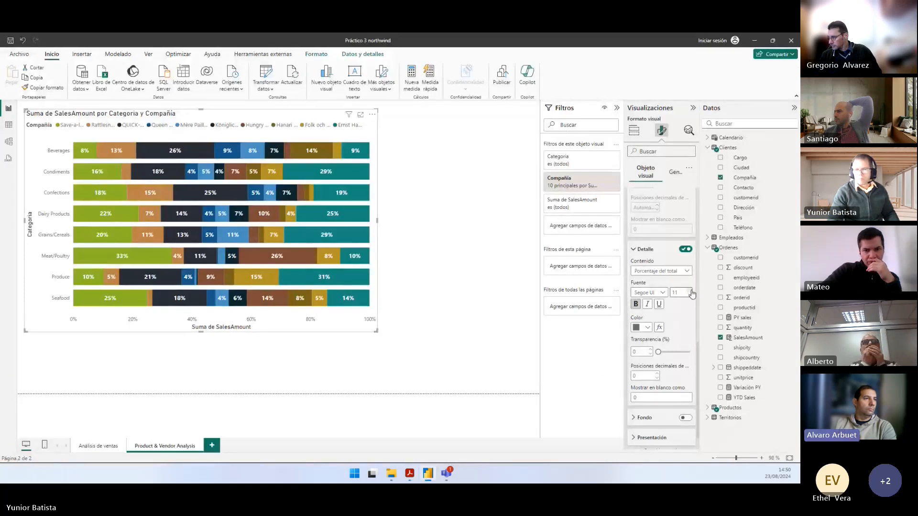
{"action": "left_click", "coordinate": [690, 290]}
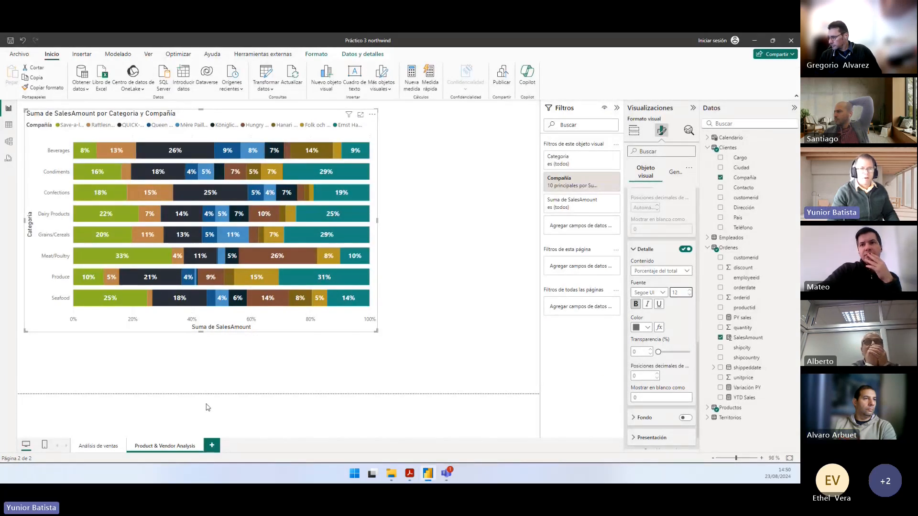
Step: Switch to the practice PDF and examine Ejercicio 2's requirement about adding a year filter
{"action": "left_click", "coordinate": [168, 373]}
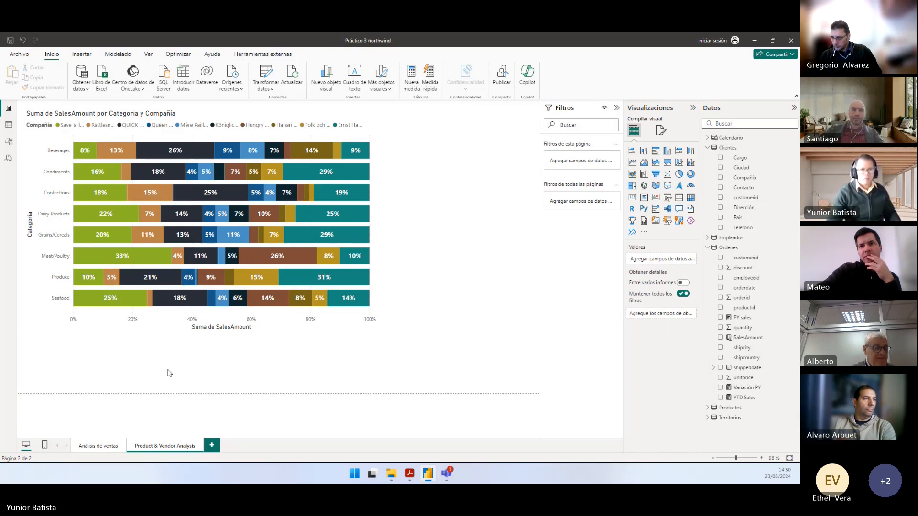
{"action": "key", "text": "alt"}
{"action": "key", "text": "alt+Tab"}
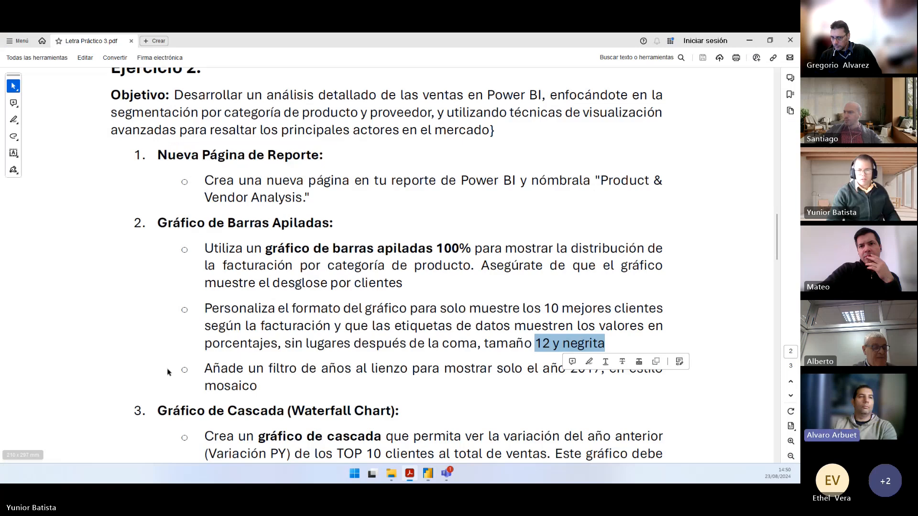
{"action": "scroll", "coordinate": [168, 372], "scroll_direction": "down", "scroll_amount": 1}
{"action": "left_click_drag", "start_coordinate": [205, 328], "coordinate": [626, 324]}
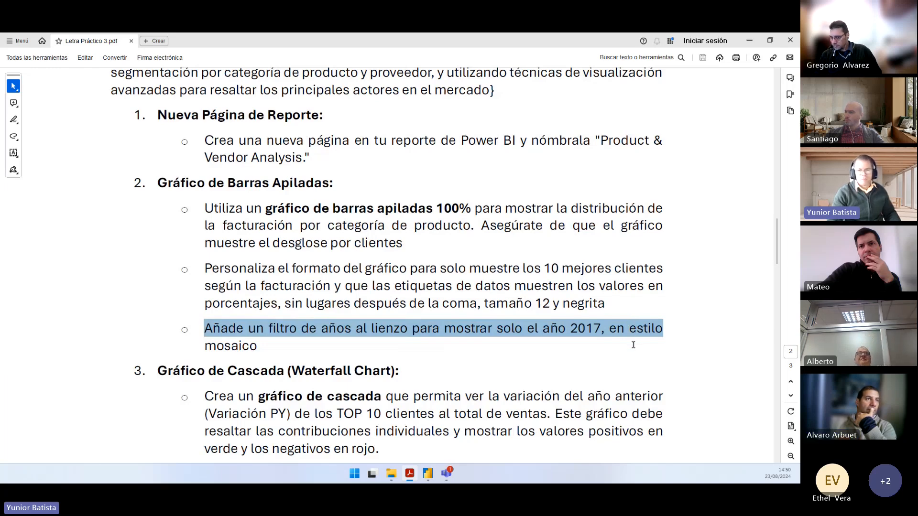
{"action": "left_click_drag", "start_coordinate": [633, 345], "coordinate": [626, 354]}
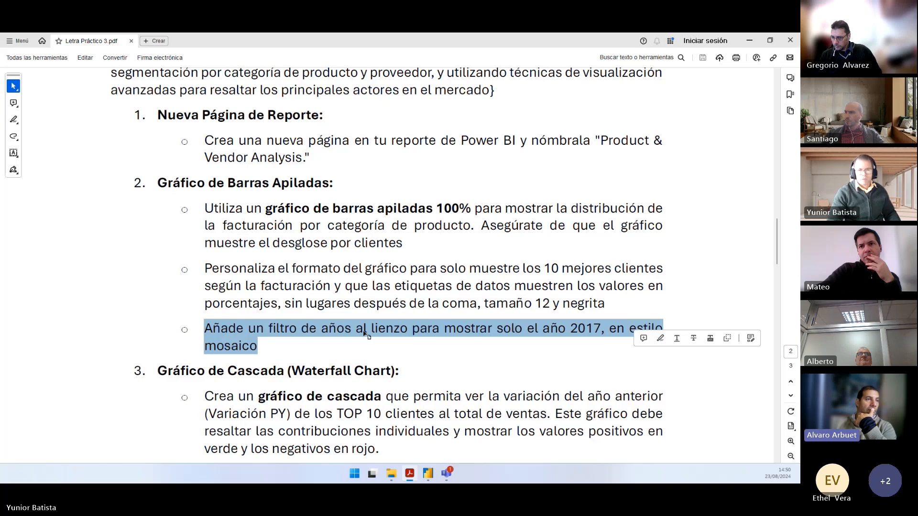
Step: Return to the Power BI report and add an empty slicer visual to the right of the stacked bar chart
{"action": "key", "text": "alt+Tab"}
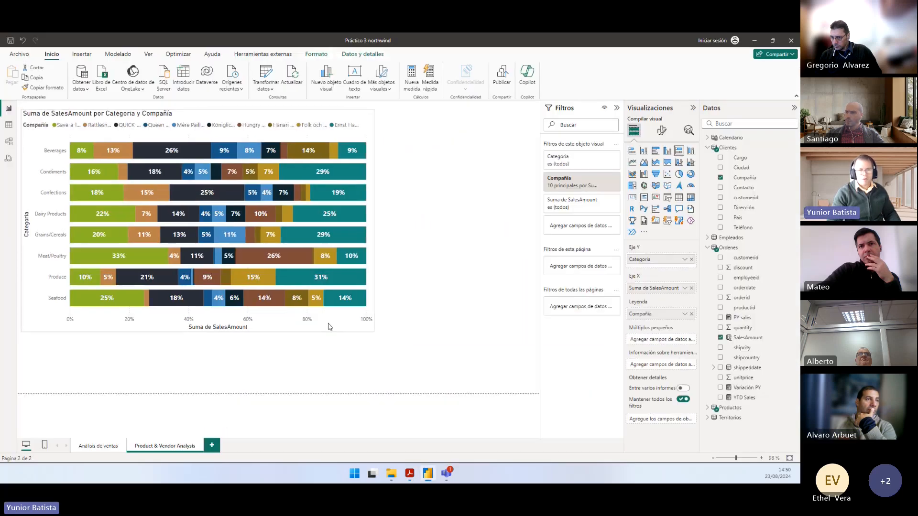
{"action": "left_click", "coordinate": [455, 267]}
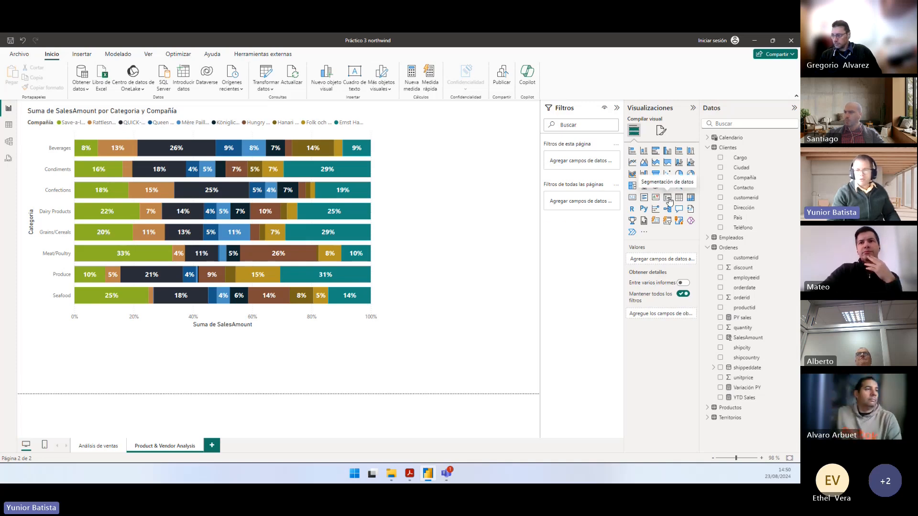
{"action": "left_click", "coordinate": [668, 200]}
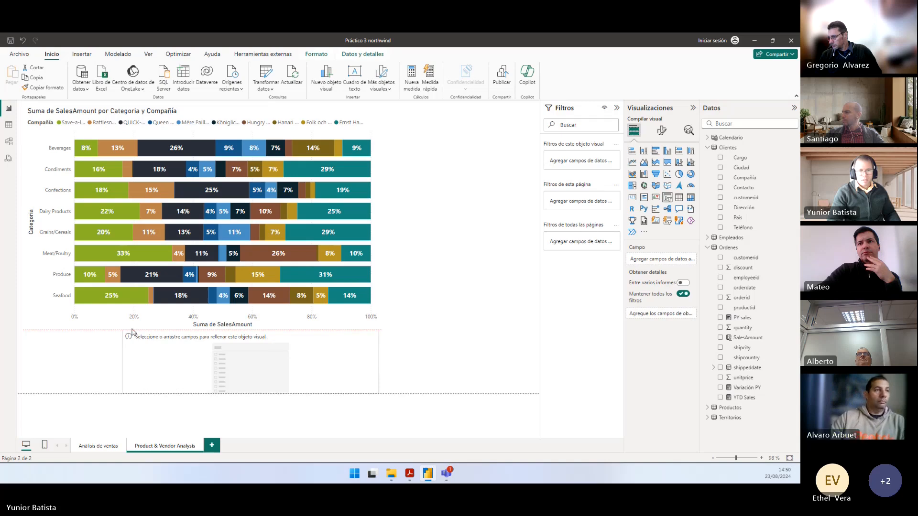
{"action": "left_click_drag", "start_coordinate": [132, 332], "coordinate": [389, 204]}
{"action": "left_click_drag", "start_coordinate": [428, 177], "coordinate": [424, 175]}
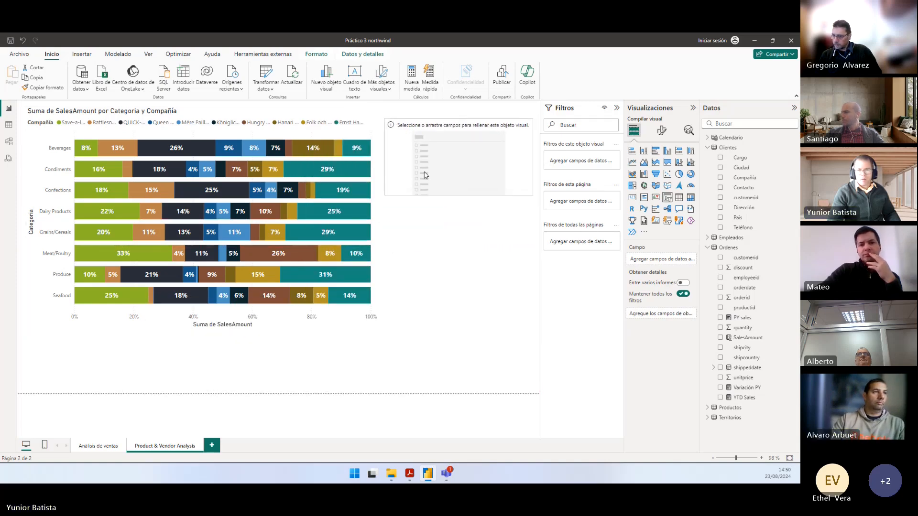
{"action": "key", "text": "alt"}
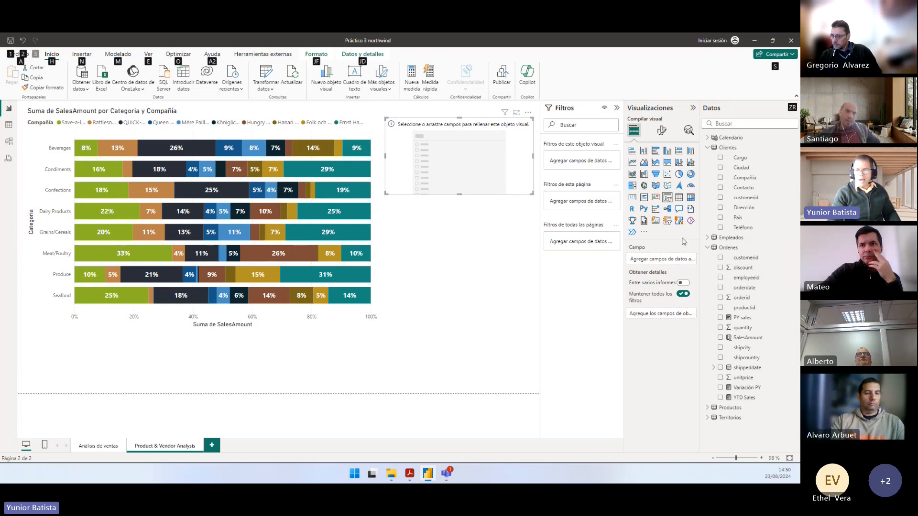
Step: Assign Año from the Calendario table's Date hierarchy to the slicer
{"action": "left_click", "coordinate": [708, 146]}
{"action": "left_click", "coordinate": [708, 168]}
{"action": "left_click", "coordinate": [706, 138]}
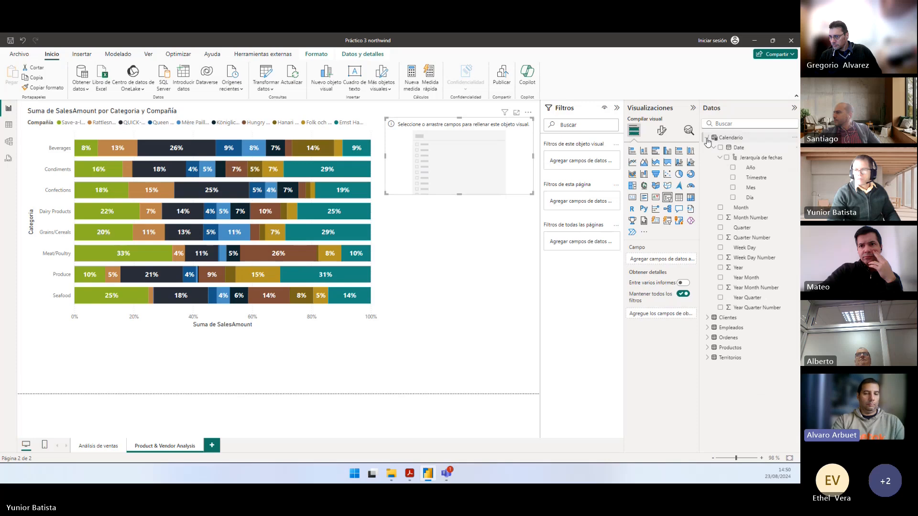
{"action": "left_click", "coordinate": [733, 168]}
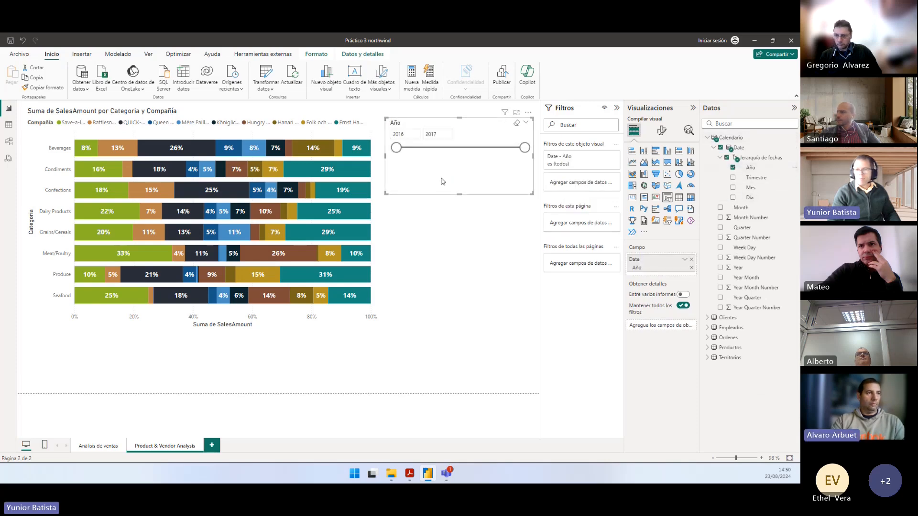
Step: Change the Año slicer's style to Mosaico
{"action": "left_click", "coordinate": [662, 132]}
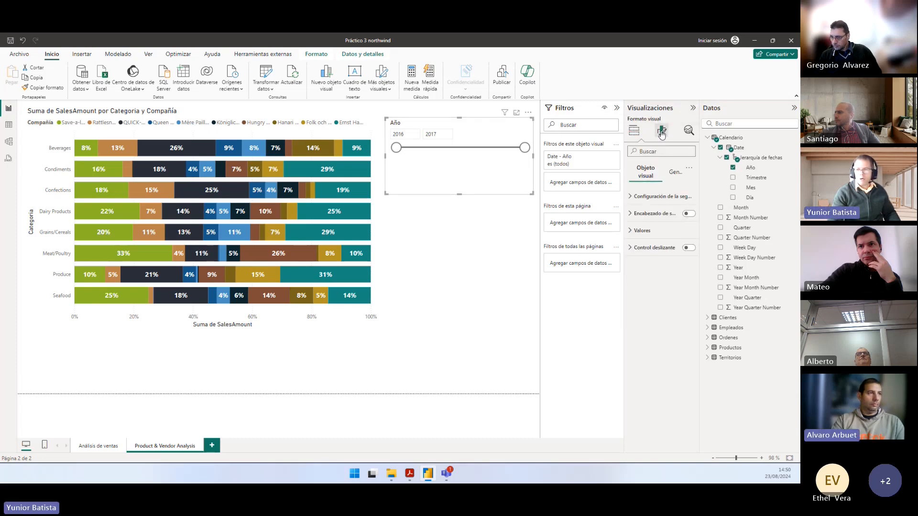
{"action": "left_click", "coordinate": [644, 197]}
{"action": "left_click", "coordinate": [644, 238]}
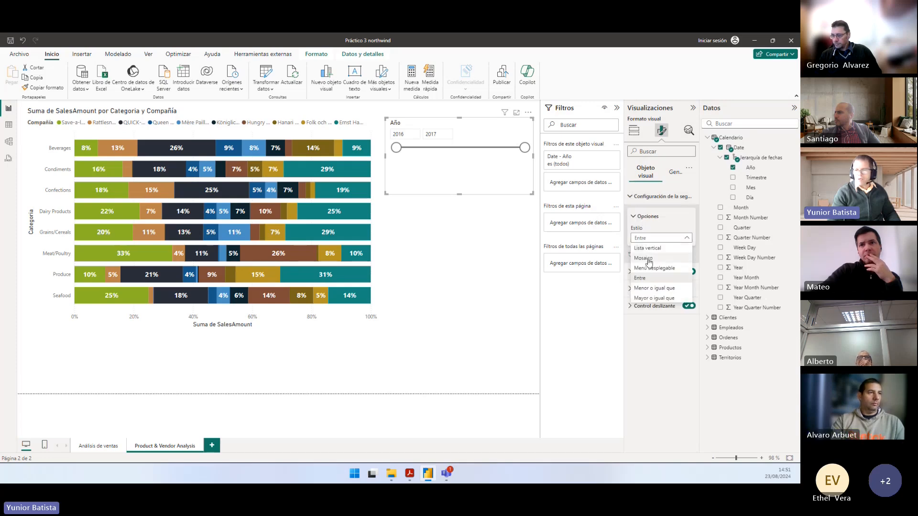
{"action": "left_click", "coordinate": [647, 259]}
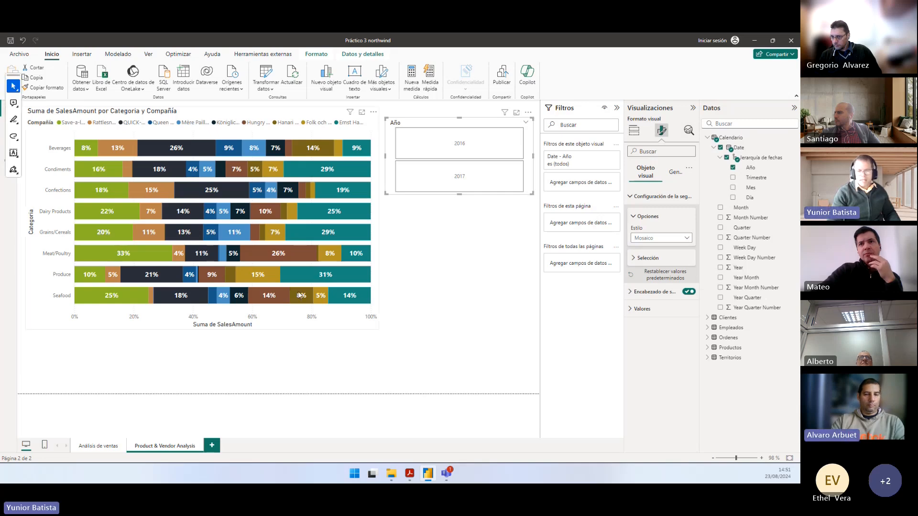
Step: Recheck the year requirement in the PDF, filter the page to 2017 with the slicer, and make the slicer slightly smaller
{"action": "key", "text": "alt+Tab"}
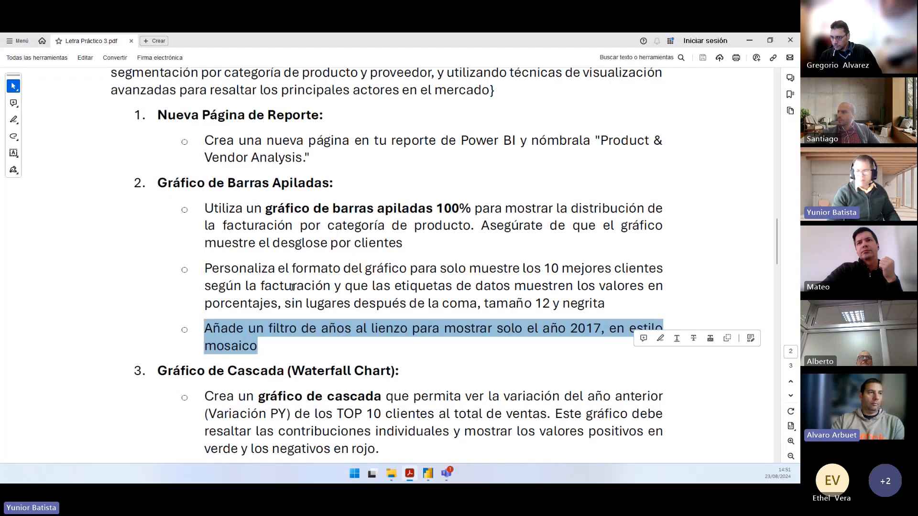
{"action": "key", "text": "alt+Tab"}
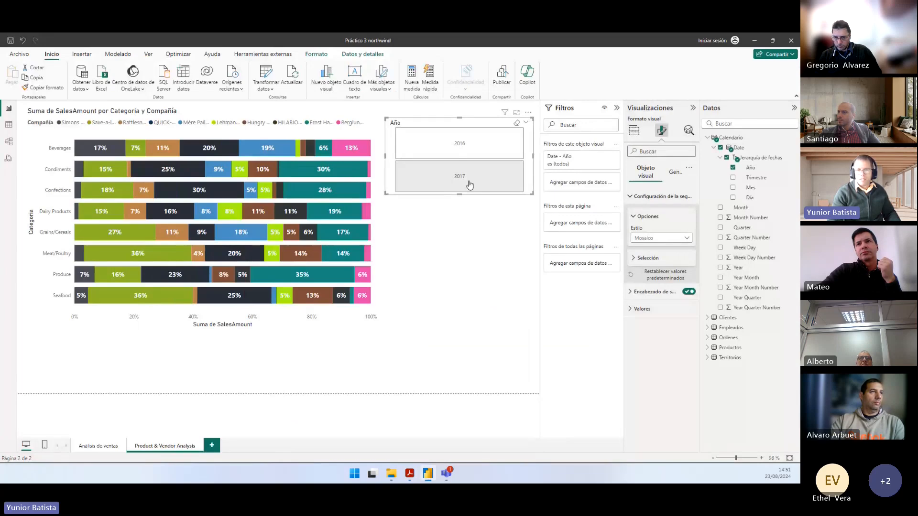
{"action": "left_click", "coordinate": [469, 184]}
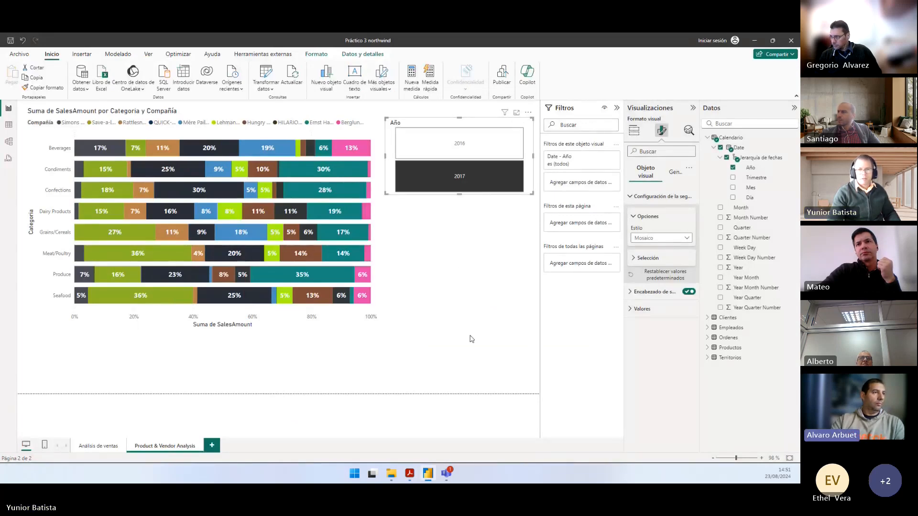
{"action": "left_click_drag", "start_coordinate": [386, 193], "coordinate": [401, 179]}
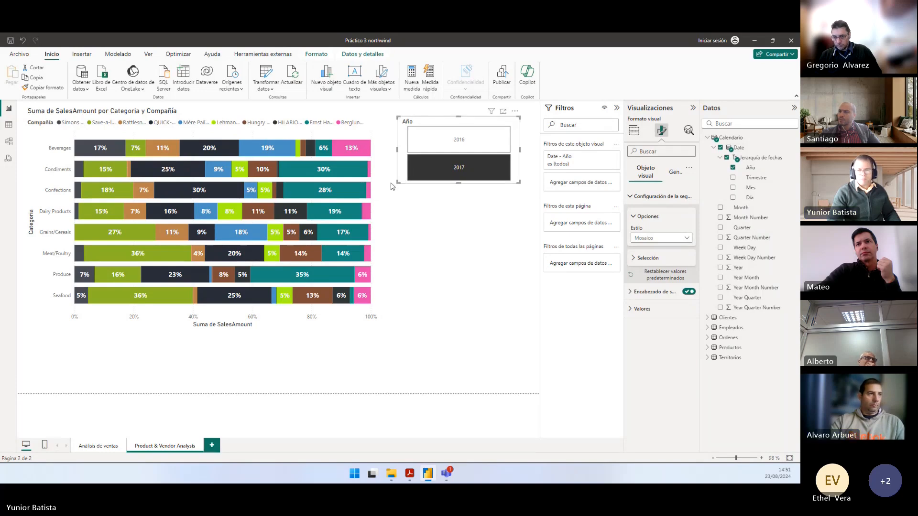
Step: Turn off the Y-axis title of the stacked bar chart
{"action": "left_click", "coordinate": [371, 249]}
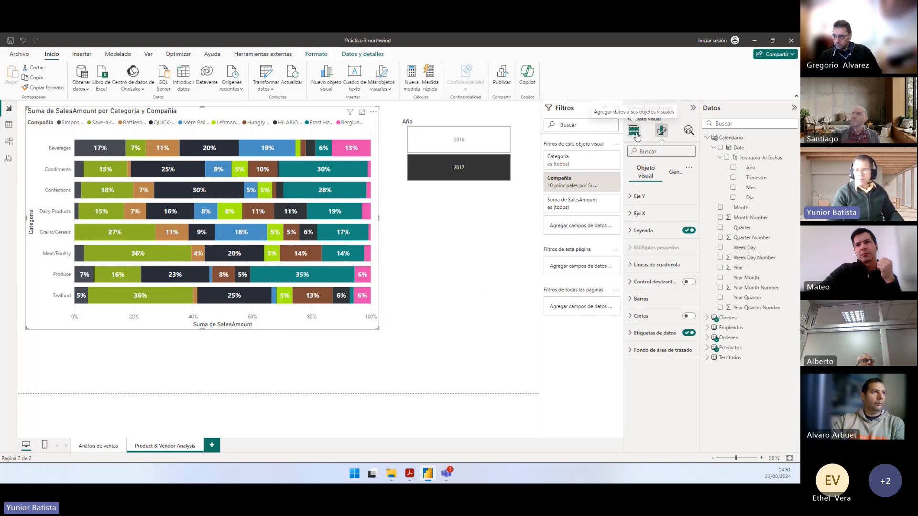
{"action": "left_click", "coordinate": [638, 197]}
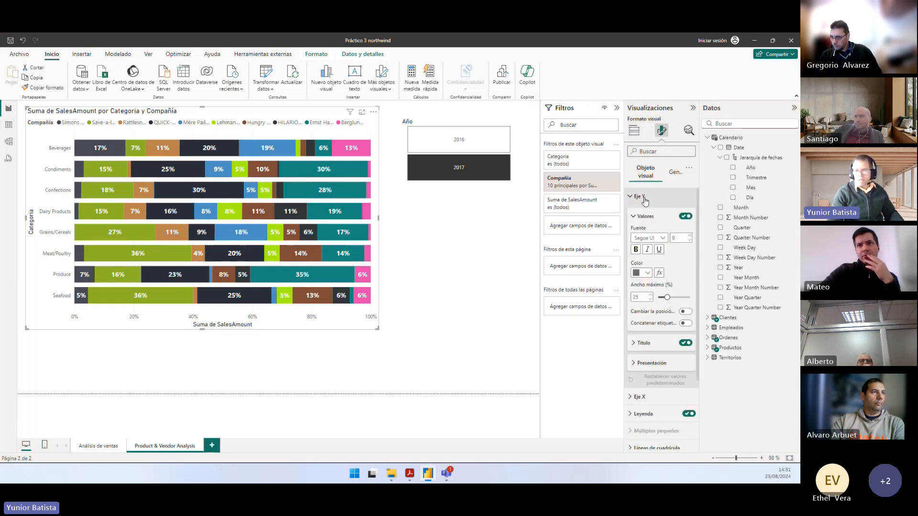
{"action": "left_click", "coordinate": [685, 343]}
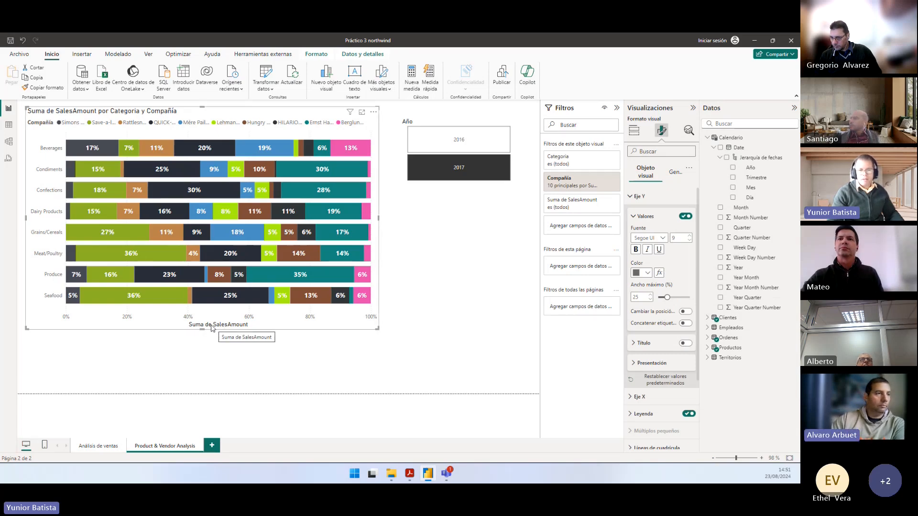
{"action": "left_click", "coordinate": [639, 196]}
Step: Turn off the bar chart's X-axis title and values, keeping the legend on
{"action": "left_click", "coordinate": [647, 214]}
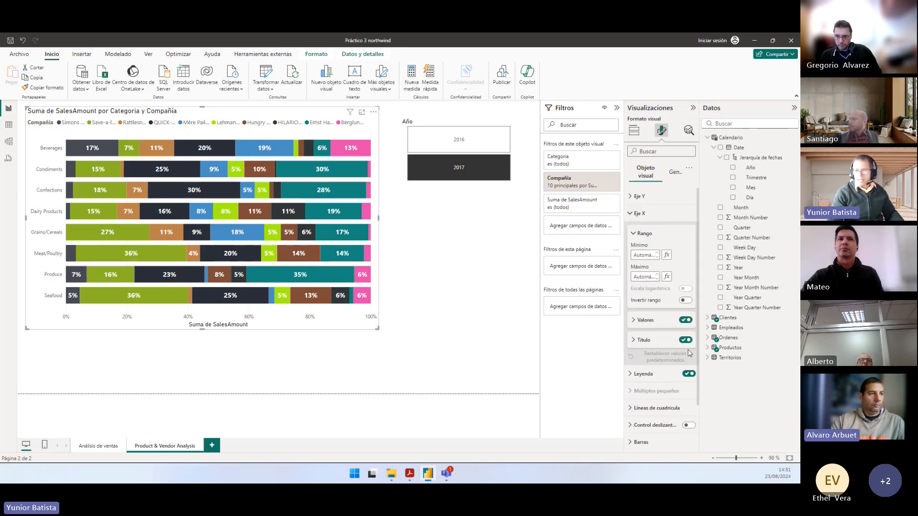
{"action": "left_click", "coordinate": [689, 374]}
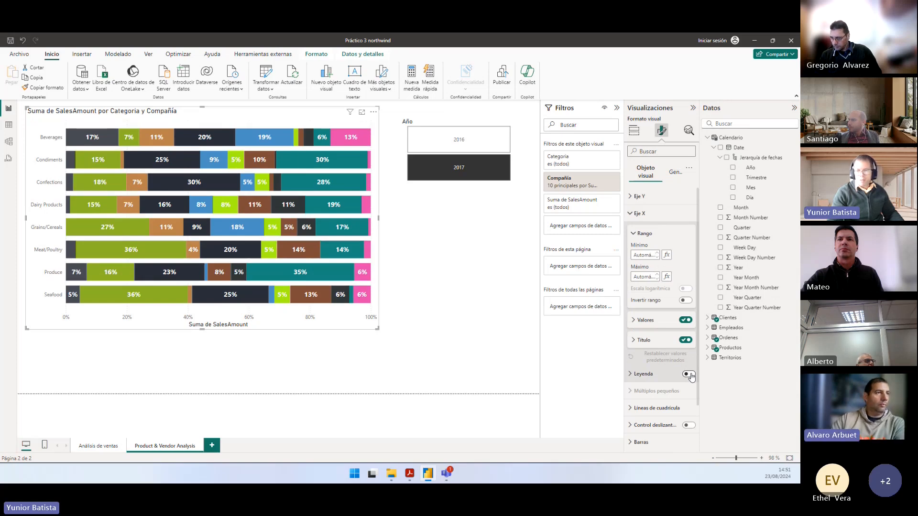
{"action": "left_click", "coordinate": [689, 375]}
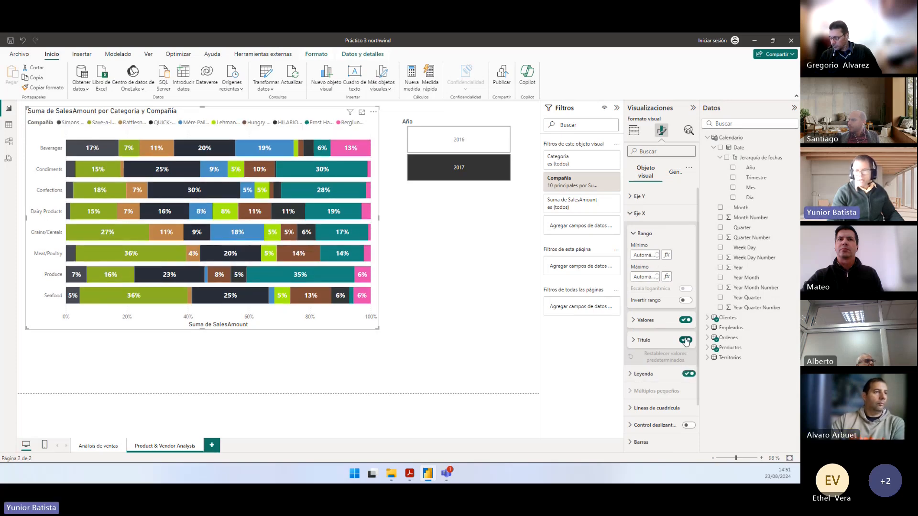
{"action": "left_click", "coordinate": [685, 339]}
{"action": "left_click", "coordinate": [686, 320]}
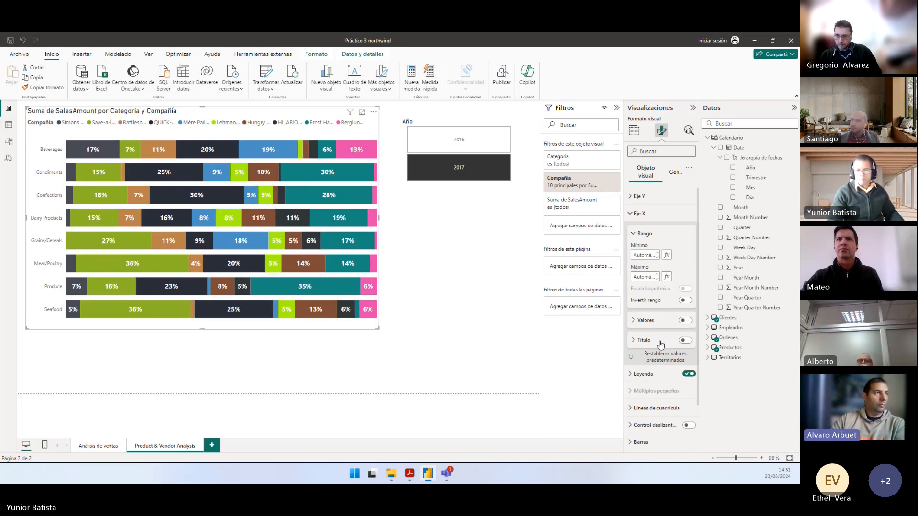
Step: Set the legend position to Arriba, en el centro after trying Superior derecha, Centrar a la izquierda and Inferior derecha
{"action": "left_click", "coordinate": [657, 373]}
{"action": "scroll", "coordinate": [670, 307], "scroll_direction": "down", "scroll_amount": 2}
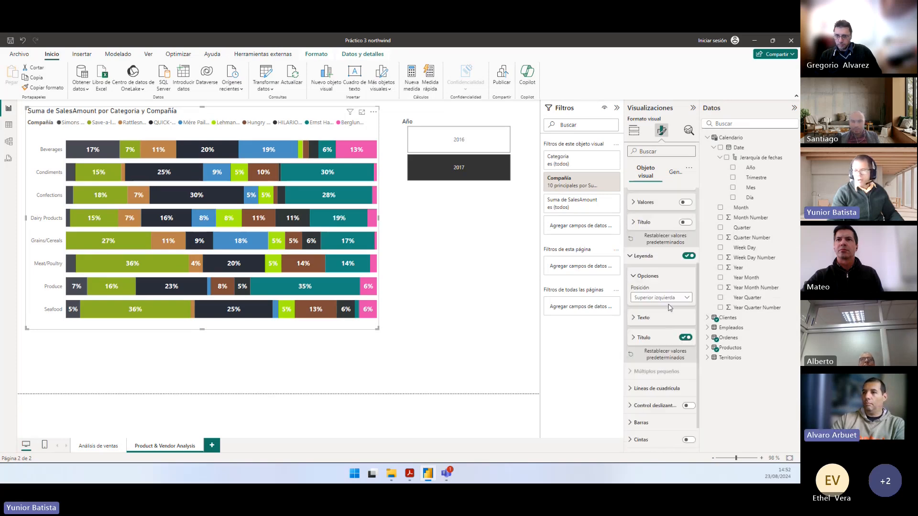
{"action": "left_click", "coordinate": [667, 298]}
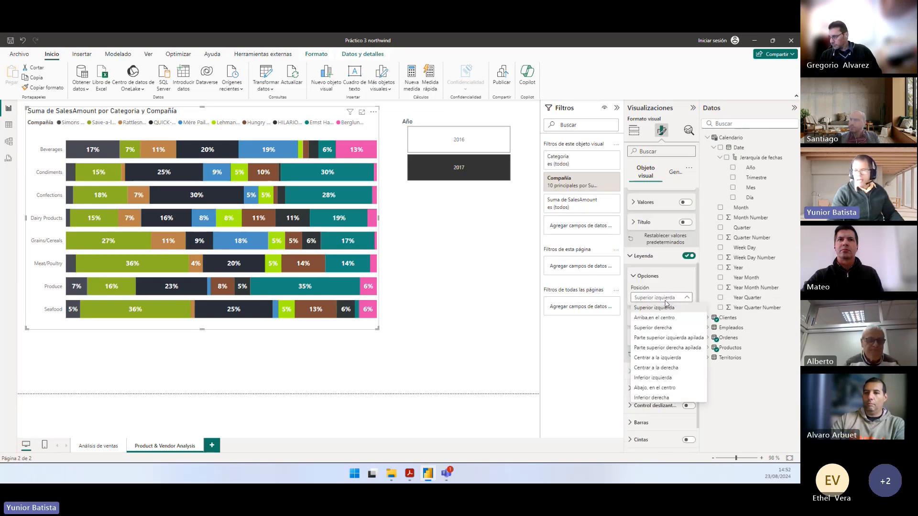
{"action": "left_click", "coordinate": [658, 328]}
{"action": "left_click", "coordinate": [660, 297]}
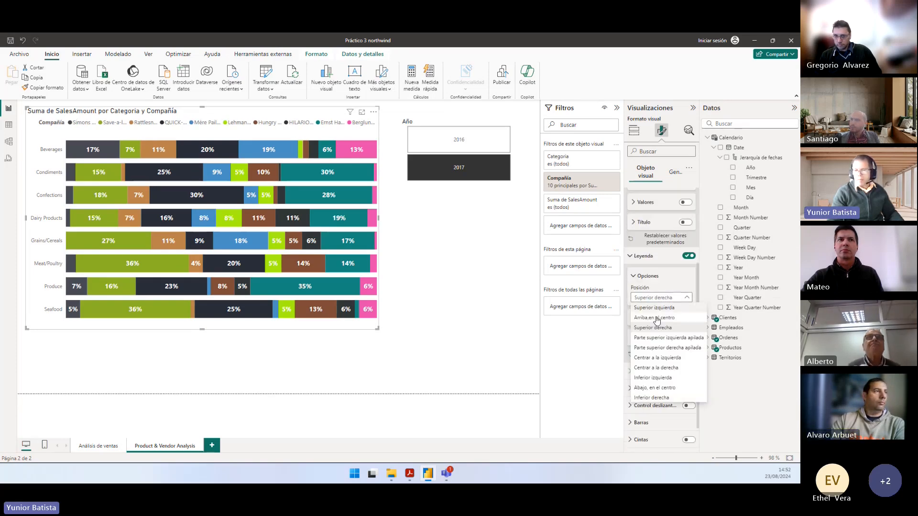
{"action": "left_click", "coordinate": [657, 358]}
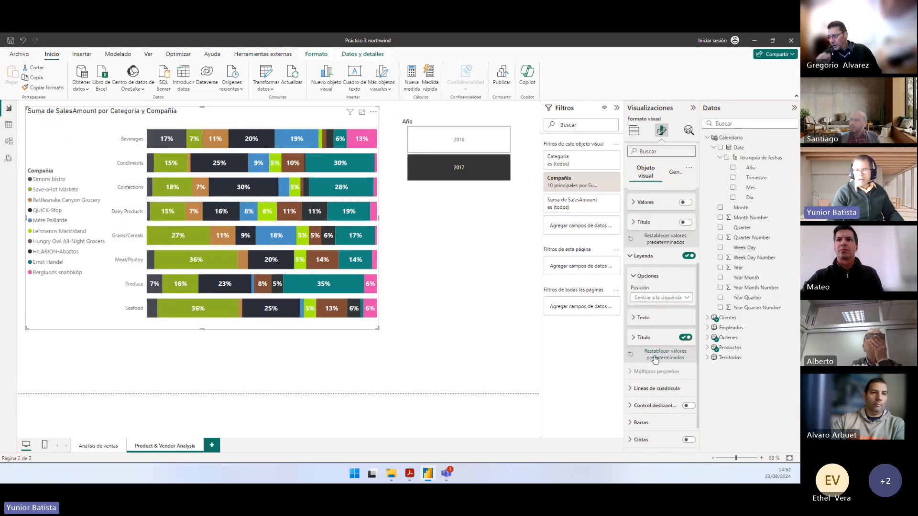
{"action": "left_click", "coordinate": [636, 295]}
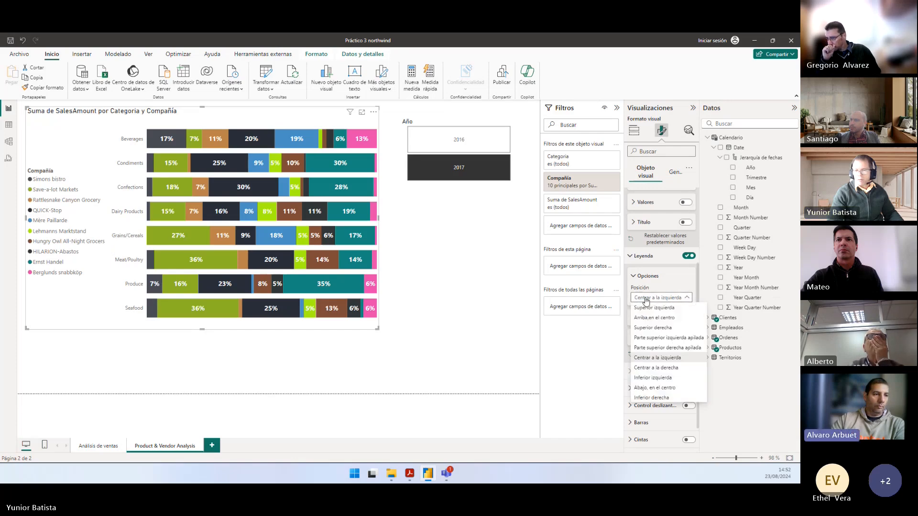
{"action": "left_click", "coordinate": [658, 398]}
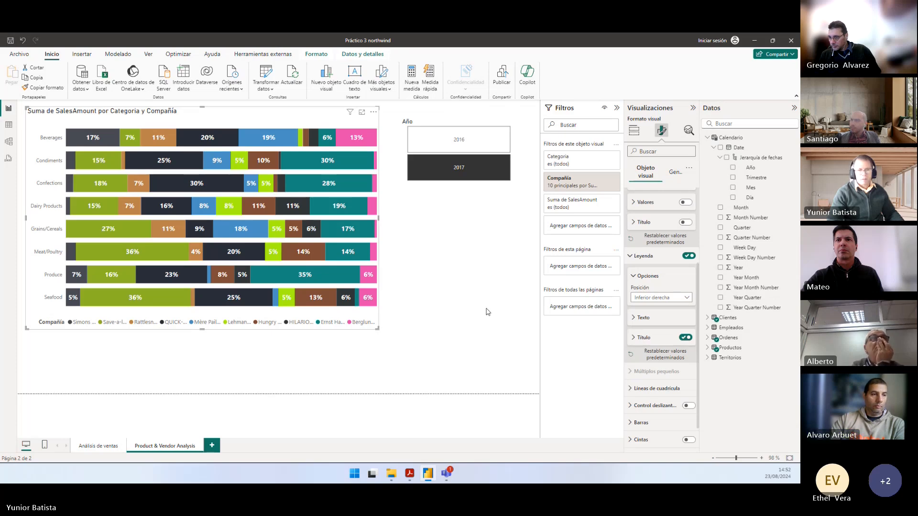
{"action": "left_click", "coordinate": [670, 298]}
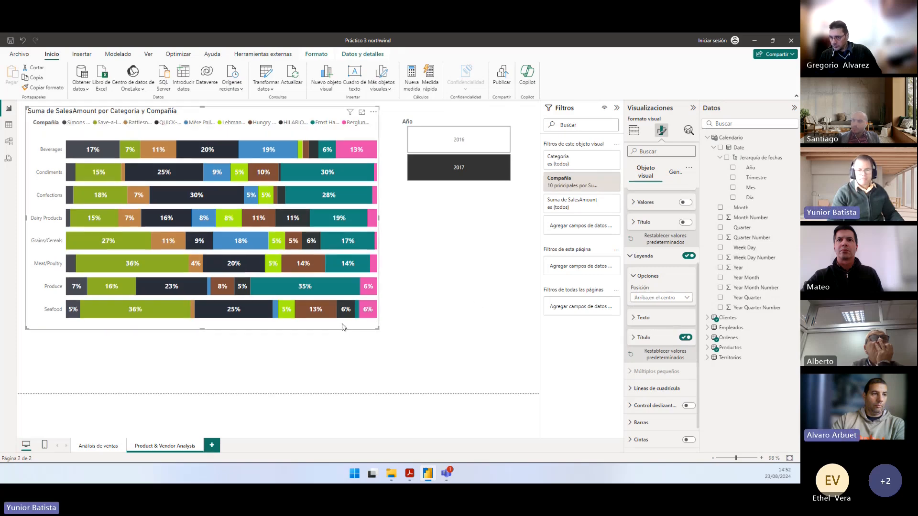
Step: Collapse the Eje X and Leyenda format settings of the bar chart
{"action": "left_click", "coordinate": [638, 222]}
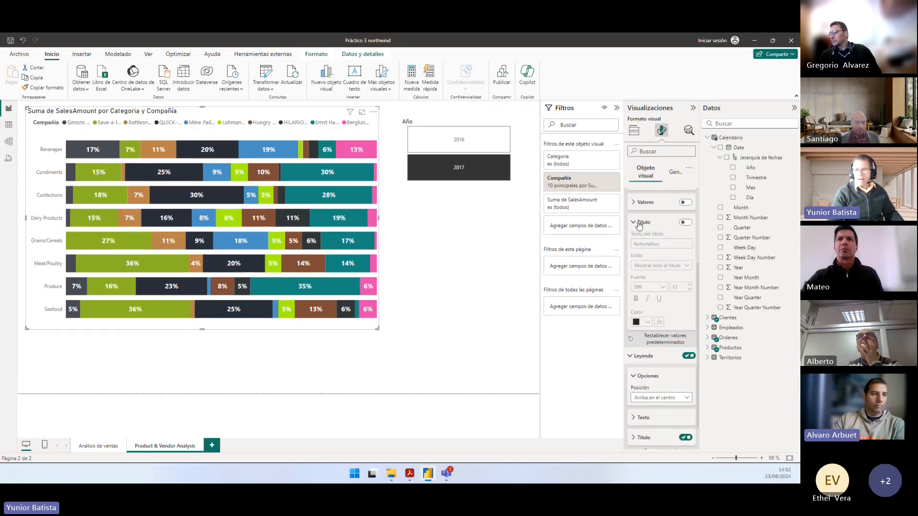
{"action": "scroll", "coordinate": [636, 205], "scroll_direction": "up", "scroll_amount": 3}
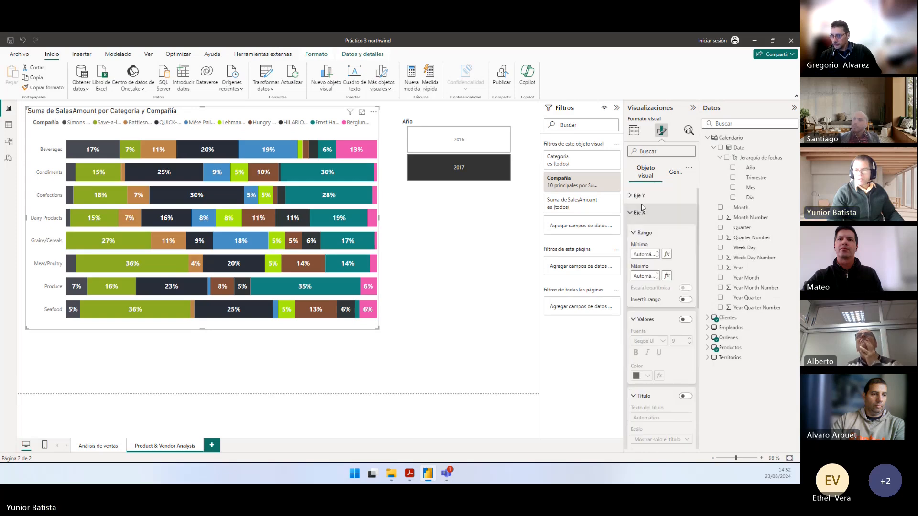
{"action": "left_click", "coordinate": [636, 213]}
{"action": "left_click", "coordinate": [636, 231]}
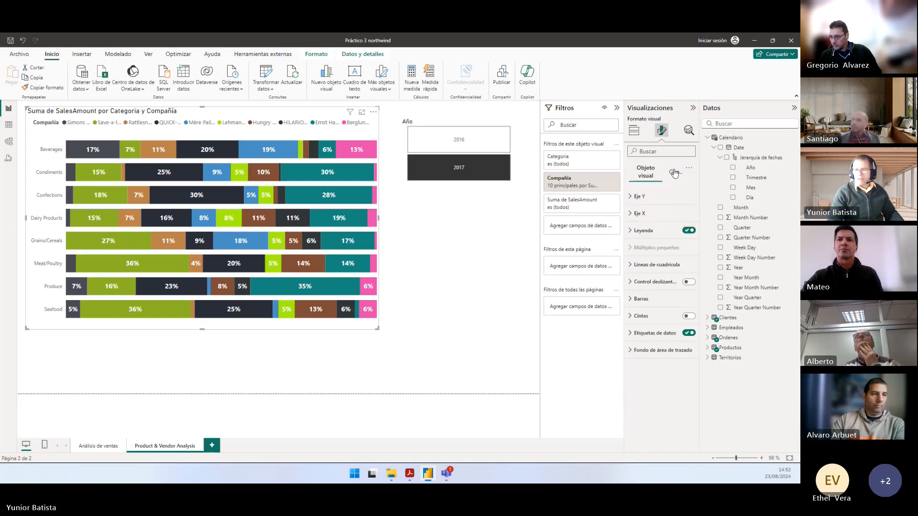
Step: Turn on the bar chart's visual border and shadow, and set the border's rounded corners to 20 px
{"action": "left_click", "coordinate": [670, 172]}
{"action": "left_click", "coordinate": [655, 229]}
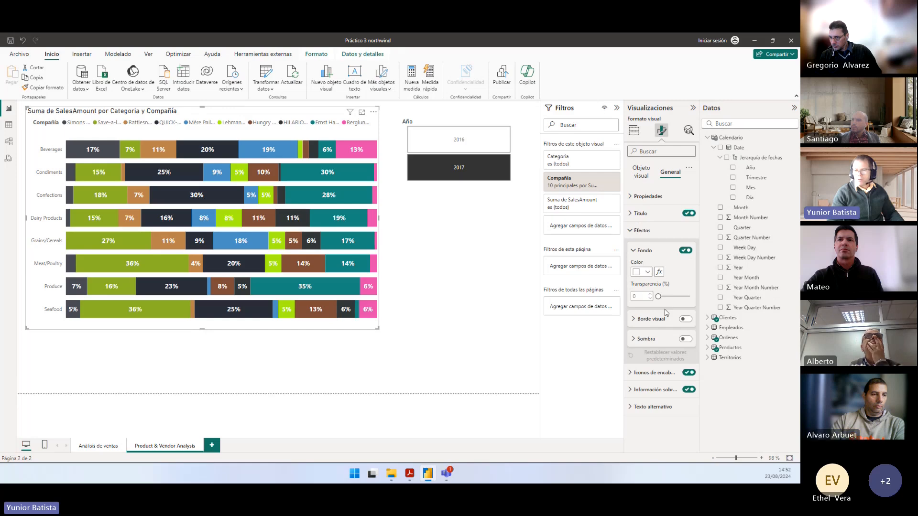
{"action": "left_click", "coordinate": [684, 338]}
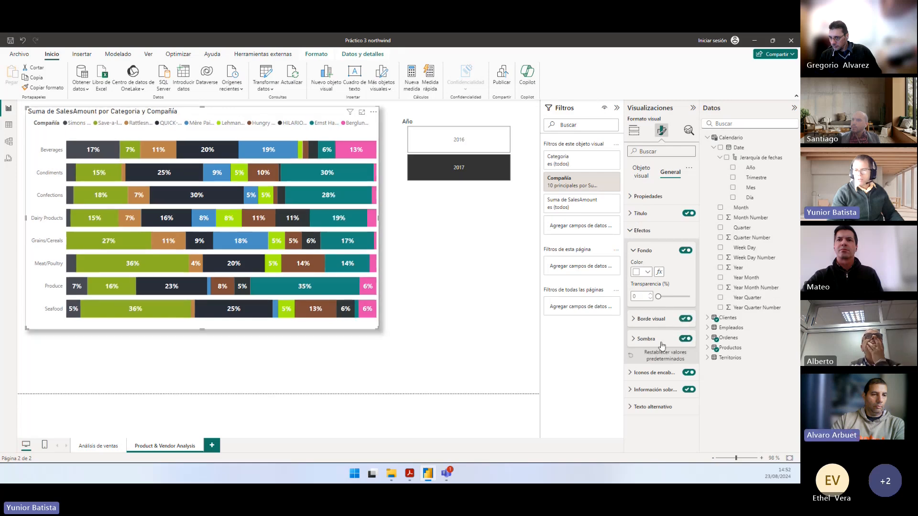
{"action": "left_click", "coordinate": [651, 318]}
{"action": "double_click", "coordinate": [638, 364]}
{"action": "type", "text": "20"}
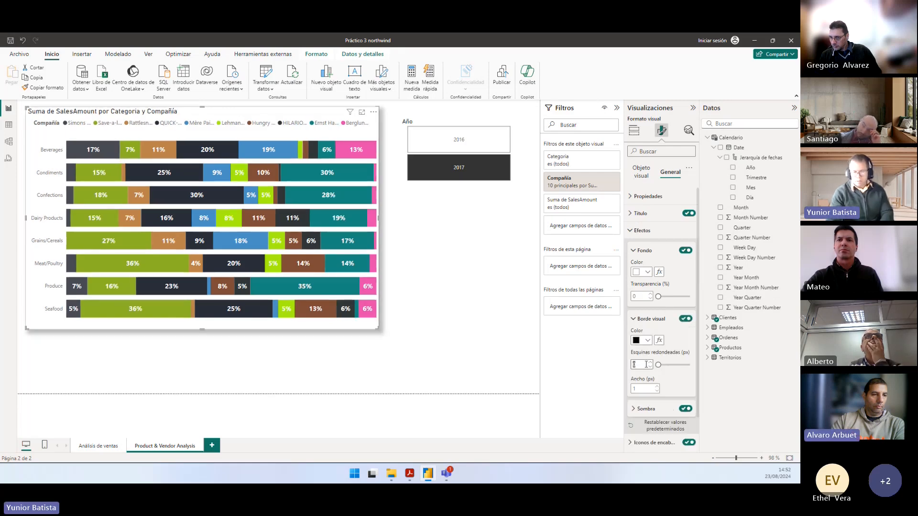
Step: Replace "Suma de SalesAmount" with "Ventas" in the bar chart's title text, keeping the Categoria y Compañía ending
{"action": "left_click", "coordinate": [653, 213]}
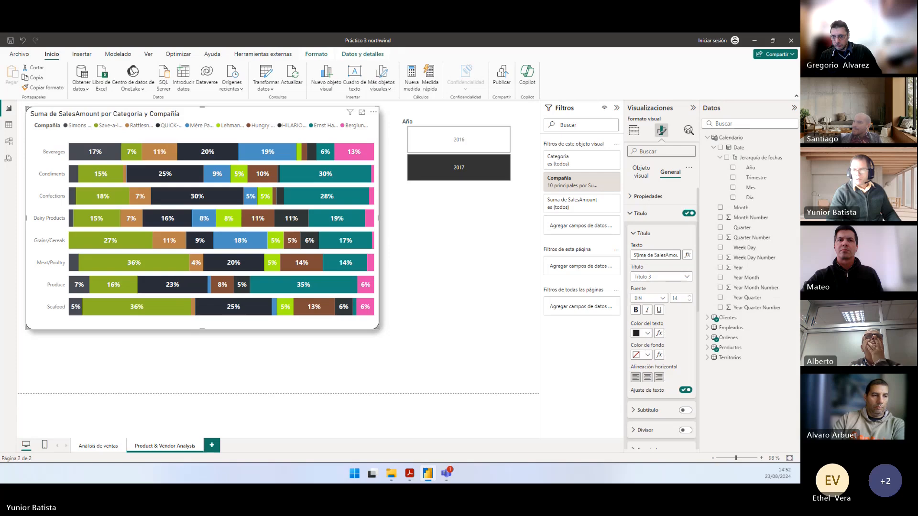
{"action": "mouse_move", "coordinate": [632, 255]}
{"action": "left_mouse_down"}
{"action": "mouse_move", "coordinate": [678, 255]}
{"action": "mouse_move", "coordinate": [639, 255]}
{"action": "left_mouse_up"}
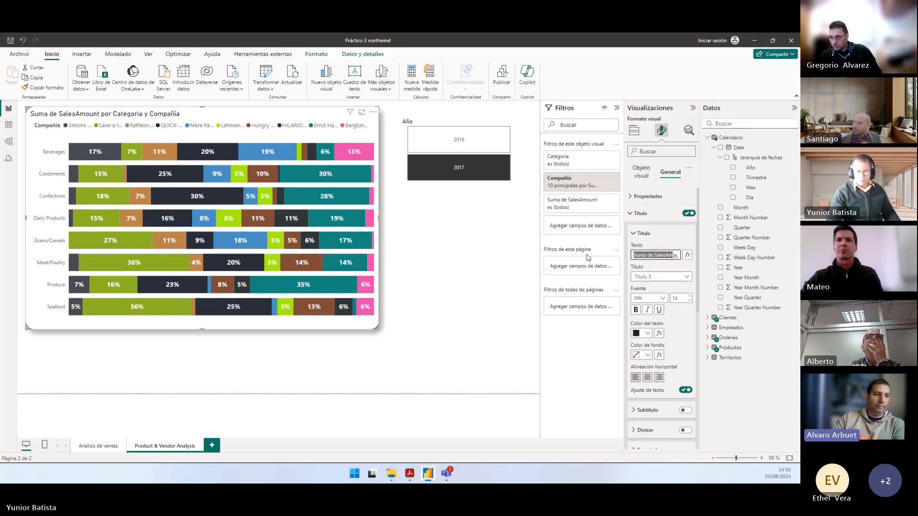
{"action": "key", "text": "BackSpace"}
{"action": "key", "text": "Delete"}
{"action": "key", "text": "Delete"}
{"action": "key", "text": "Delete"}
{"action": "key", "text": "Delete"}
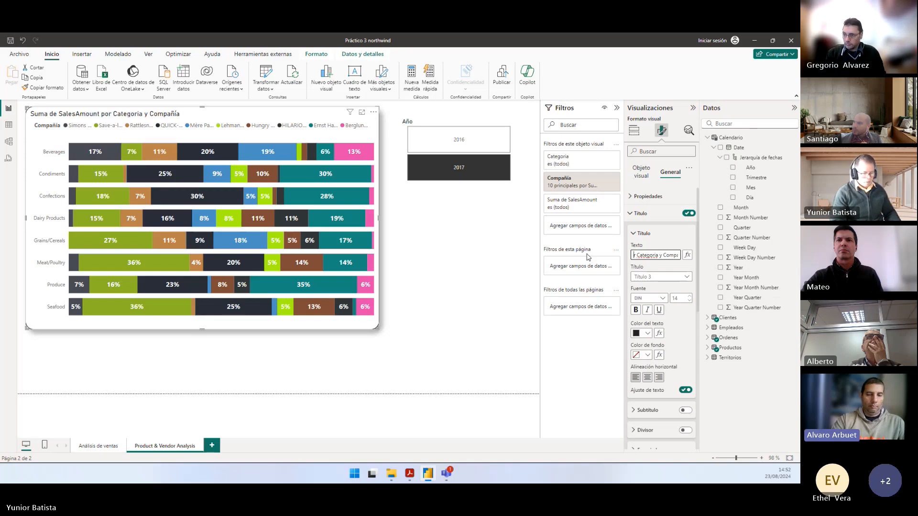
{"action": "type", "text": "Ventas"}
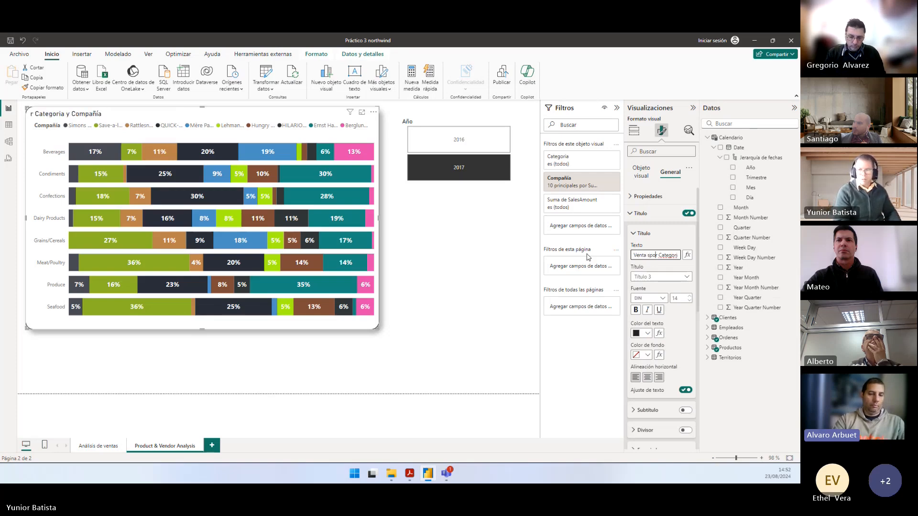
Step: Correct the bar chart's title text to "Venta por Categoria y Compañía"
{"action": "key", "text": "BackSpace"}
{"action": "key", "text": "BackSpace"}
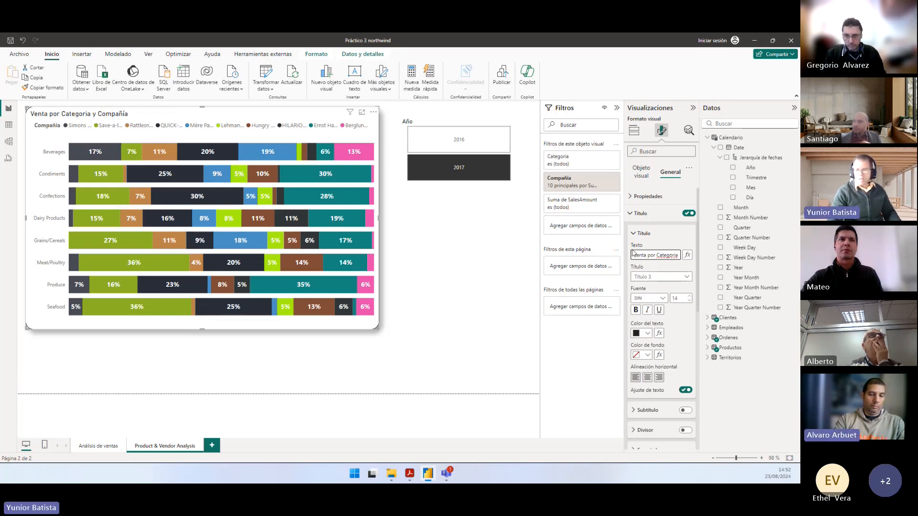
Step: Try light blue as the text colour of the chart title
{"action": "left_click", "coordinate": [641, 333]}
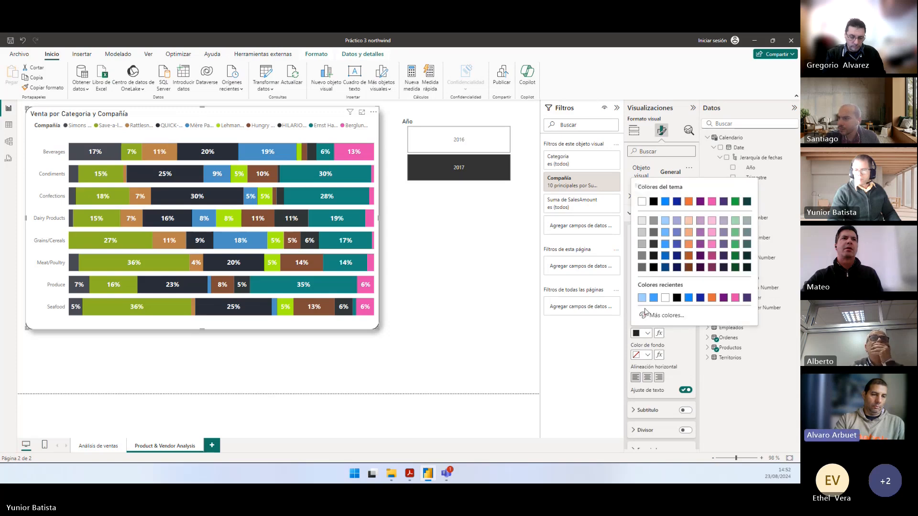
{"action": "left_click", "coordinate": [641, 297]}
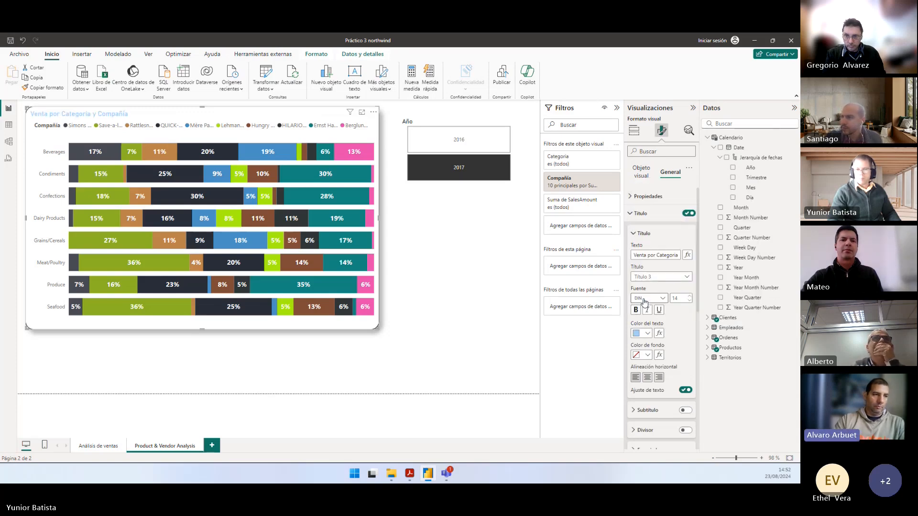
{"action": "left_click", "coordinate": [642, 334]}
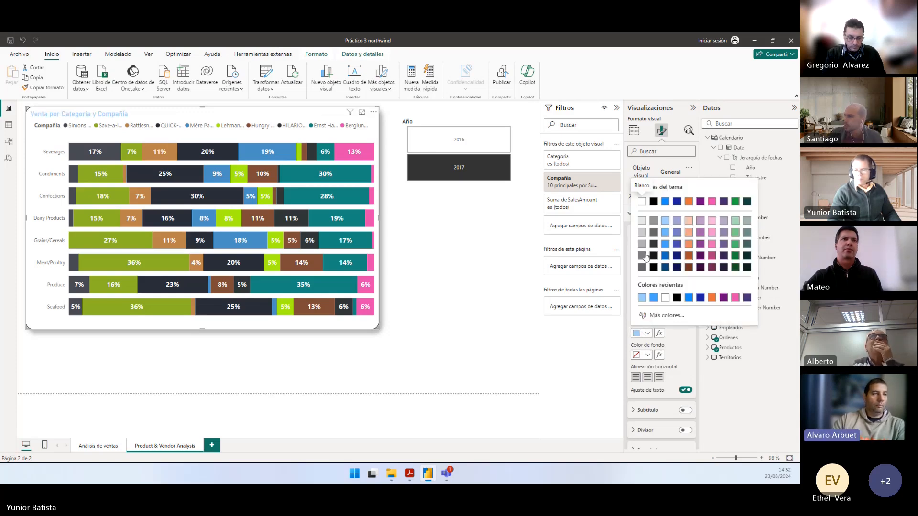
Step: Give the chart title a light blue background and bold black text
{"action": "left_click", "coordinate": [641, 355]}
{"action": "left_click", "coordinate": [640, 355]}
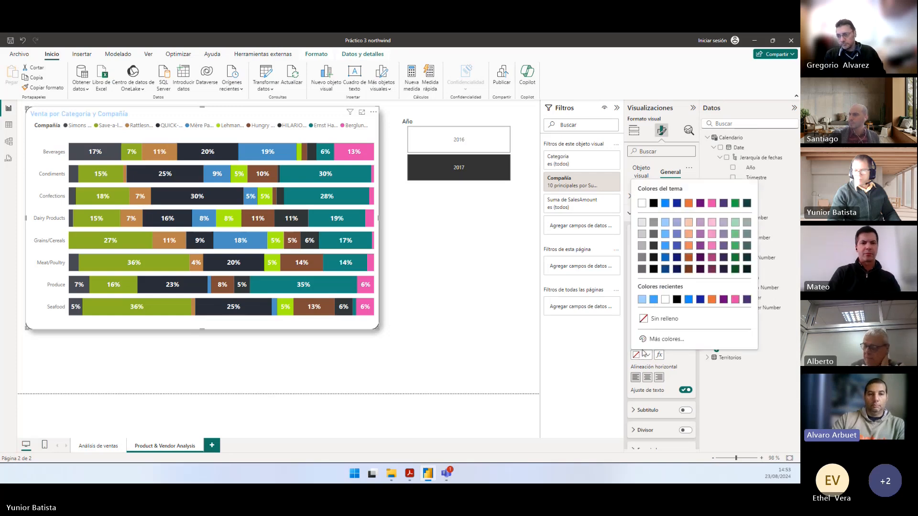
{"action": "left_click", "coordinate": [641, 299]}
{"action": "left_click", "coordinate": [641, 334]}
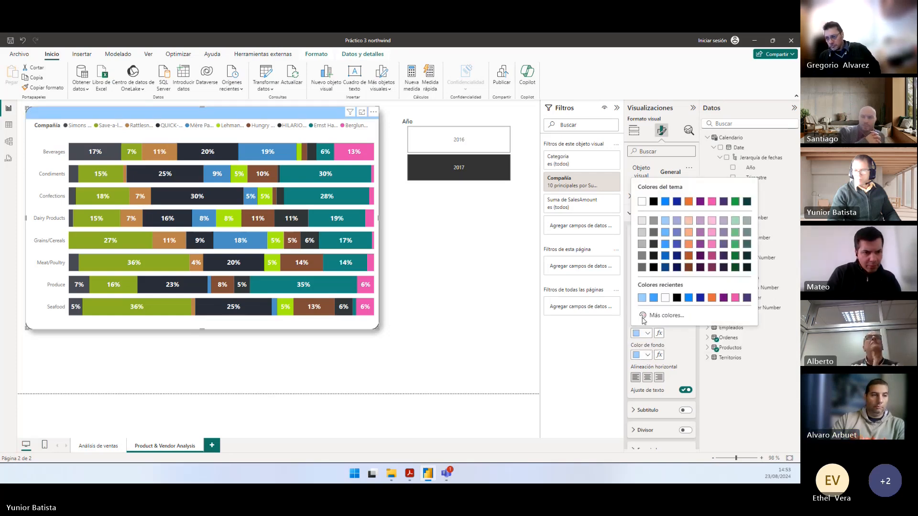
{"action": "left_click", "coordinate": [677, 299]}
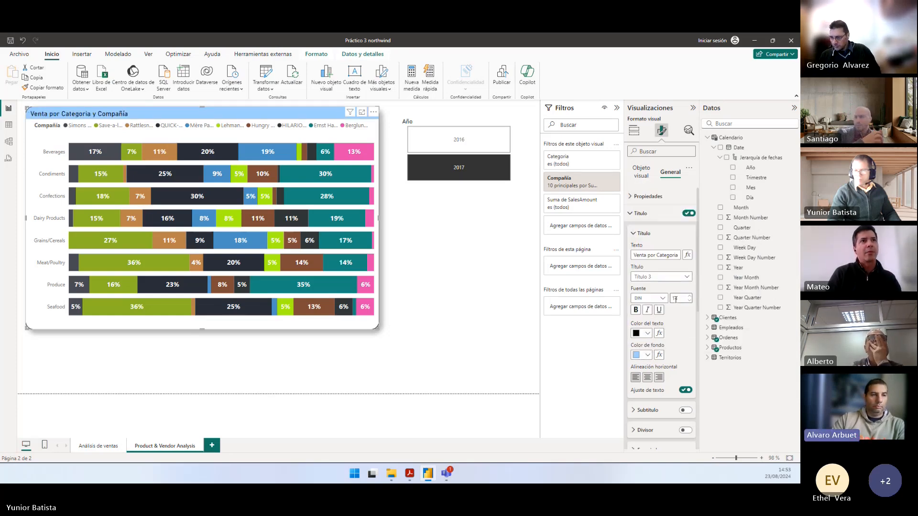
{"action": "left_click", "coordinate": [638, 311]}
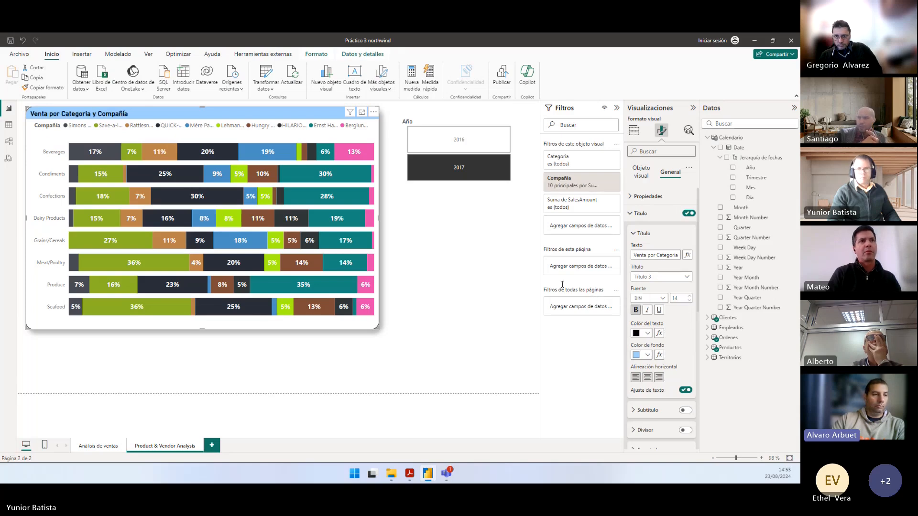
{"action": "left_click", "coordinate": [457, 237]}
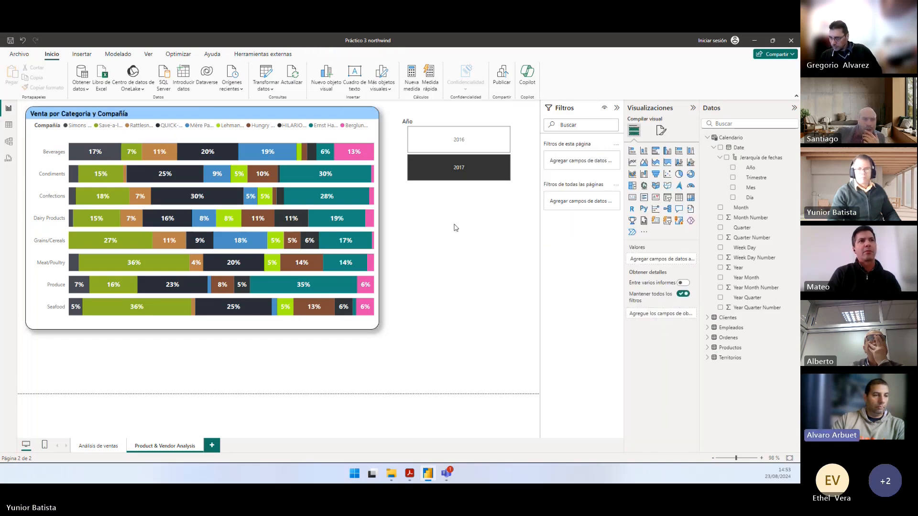
Step: Move the Año slicer slightly up and closer to the chart, and turn on its visual border and shadow
{"action": "left_click", "coordinate": [436, 128]}
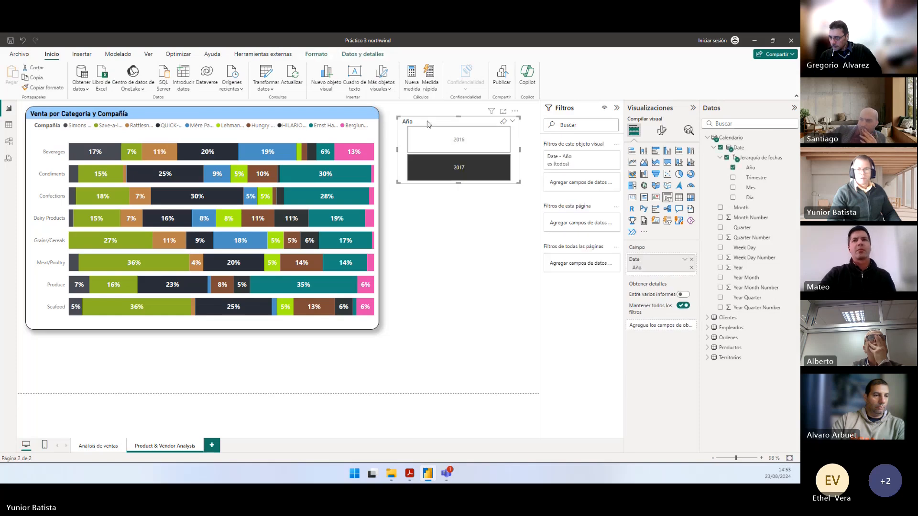
{"action": "left_click_drag", "start_coordinate": [436, 128], "coordinate": [420, 117]}
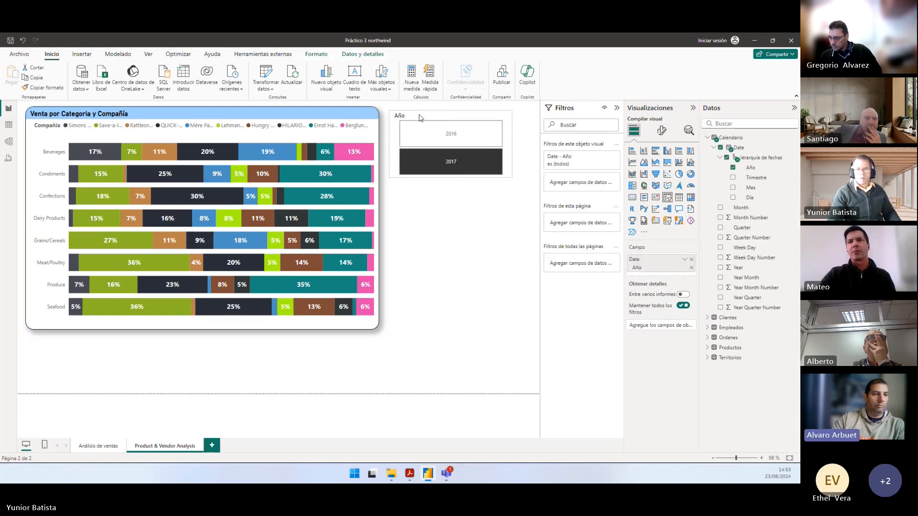
{"action": "left_click", "coordinate": [668, 133]}
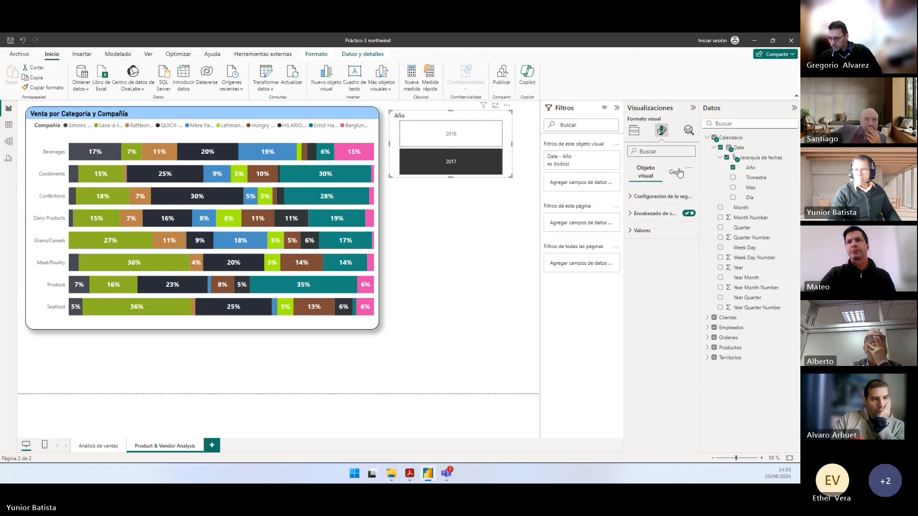
{"action": "left_click", "coordinate": [669, 231]}
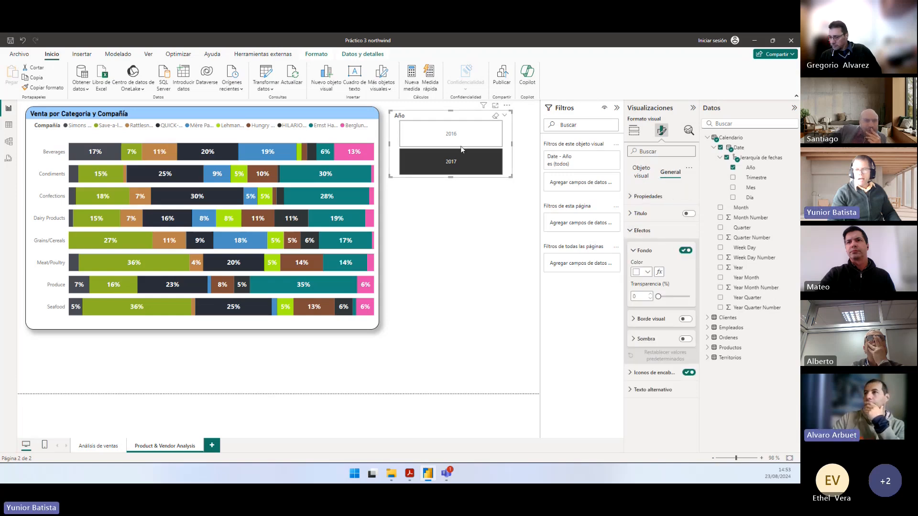
{"action": "left_click", "coordinate": [685, 319]}
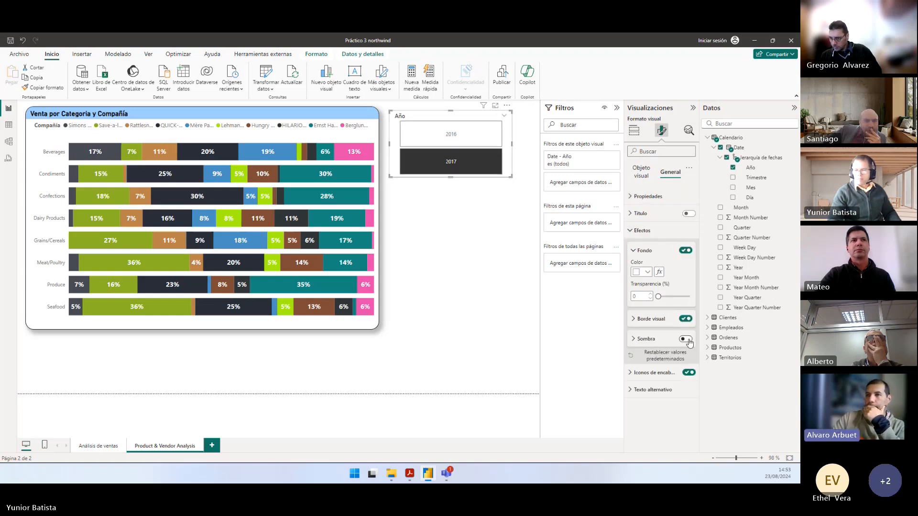
{"action": "left_click", "coordinate": [685, 339]}
Step: Round the corners of the Año slicer's border to 20 px
{"action": "left_click", "coordinate": [650, 339]}
{"action": "left_click", "coordinate": [651, 319]}
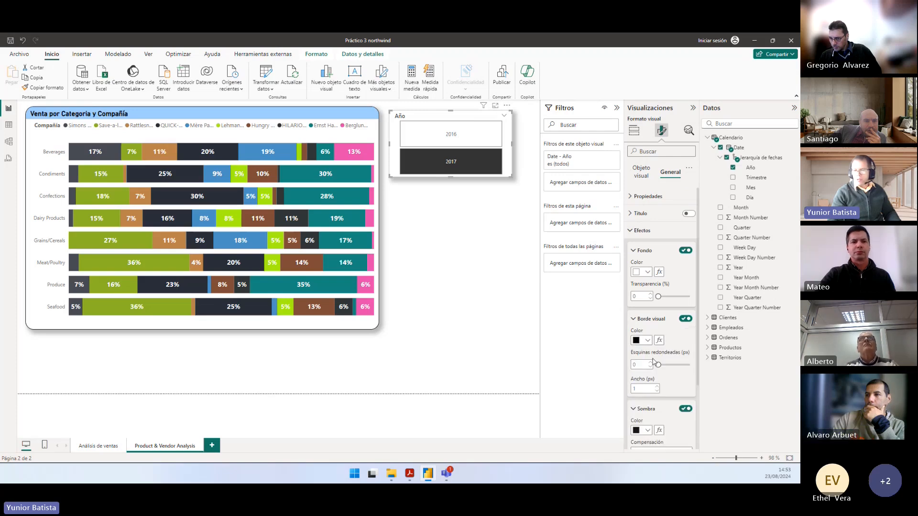
{"action": "left_click", "coordinate": [644, 363]}
{"action": "type", "text": "20"}
{"action": "left_click", "coordinate": [465, 238]}
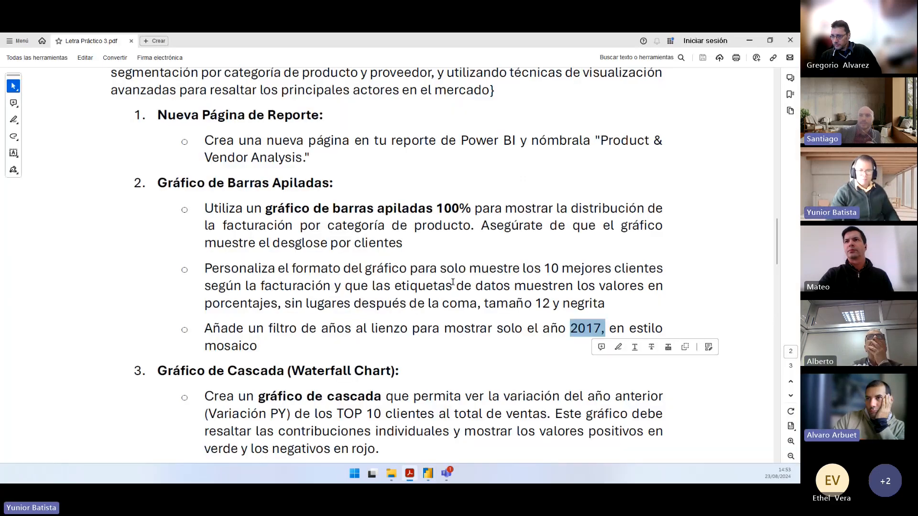
Step: Switch to Letra Práctico 3.pdf and read the waterfall chart requirements in section 3, including Variación PY and the top 10 customers
{"action": "key", "text": "alt+Tab"}
{"action": "scroll", "coordinate": [452, 282], "scroll_direction": "down", "scroll_amount": 2}
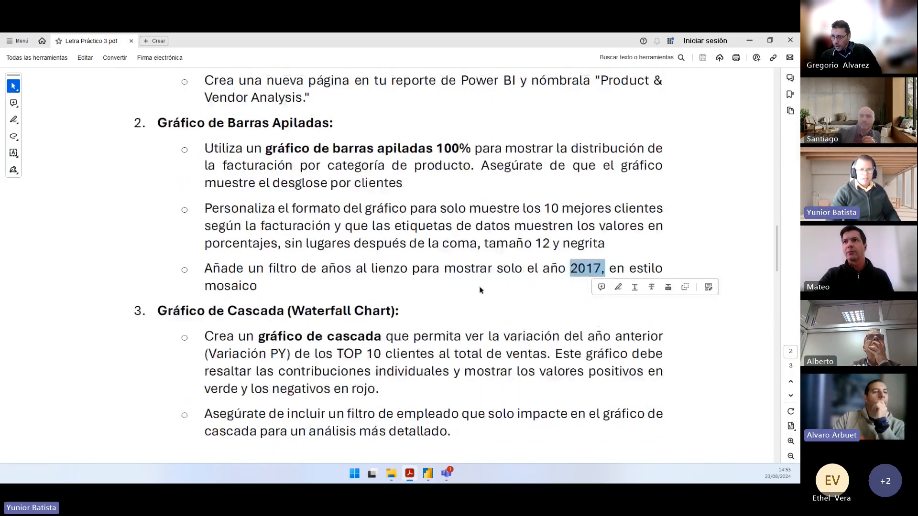
{"action": "scroll", "coordinate": [479, 289], "scroll_direction": "down", "scroll_amount": 2}
{"action": "left_click_drag", "start_coordinate": [147, 251], "coordinate": [413, 253]}
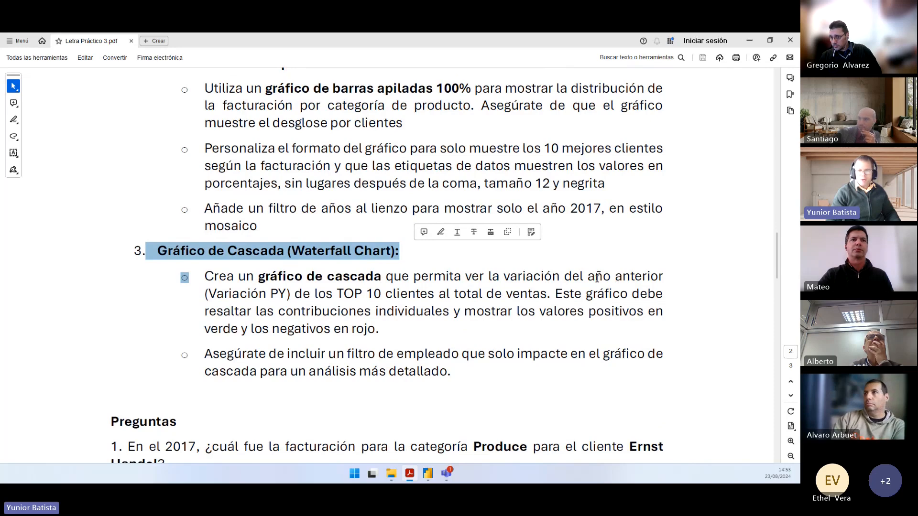
{"action": "left_click_drag", "start_coordinate": [203, 293], "coordinate": [539, 296]}
{"action": "left_click", "coordinate": [283, 298]}
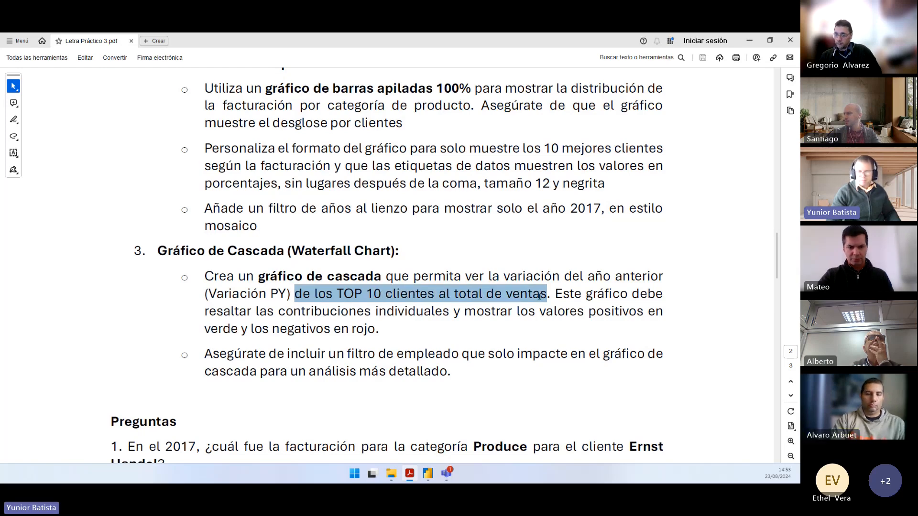
{"action": "left_click", "coordinate": [555, 294]}
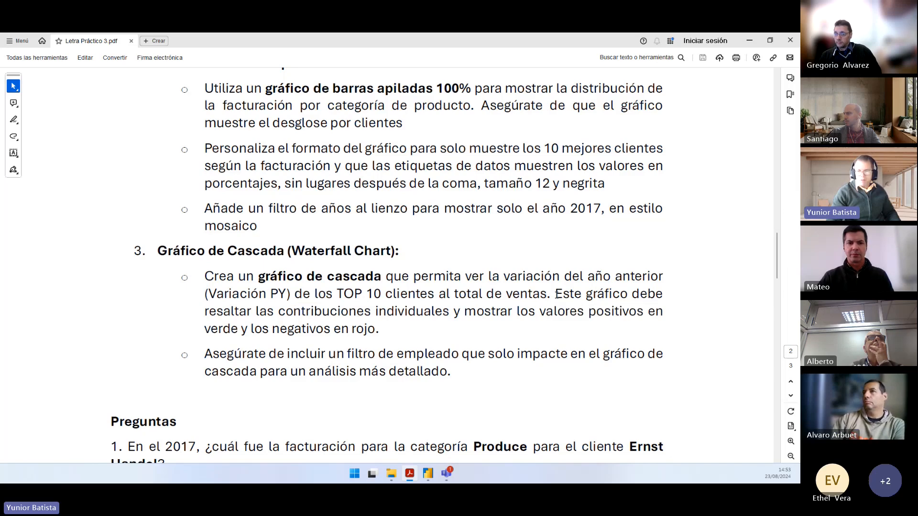
{"action": "mouse_move", "coordinate": [557, 294]}
{"action": "left_mouse_down"}
{"action": "mouse_move", "coordinate": [552, 311]}
{"action": "mouse_move", "coordinate": [397, 310]}
{"action": "mouse_move", "coordinate": [623, 317]}
{"action": "mouse_move", "coordinate": [268, 330]}
{"action": "mouse_move", "coordinate": [380, 335]}
{"action": "left_mouse_up"}
{"action": "left_click", "coordinate": [394, 336]}
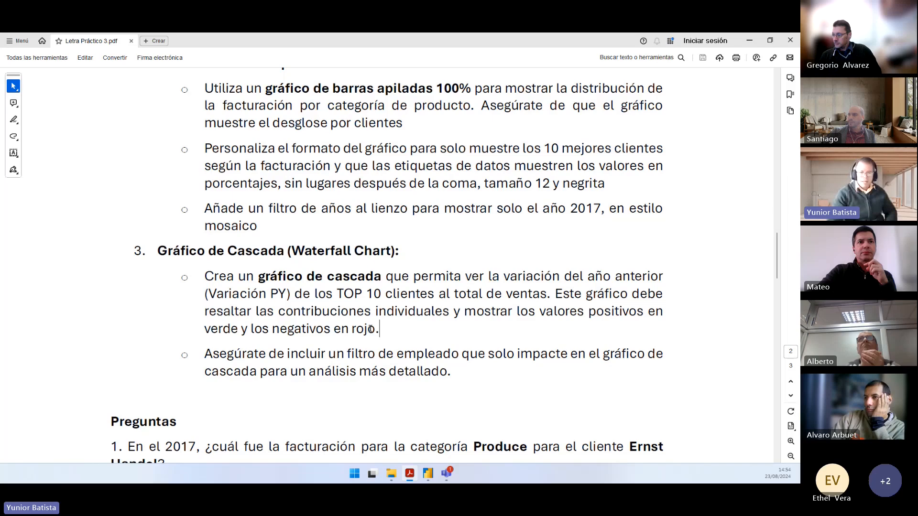
{"action": "left_click_drag", "start_coordinate": [203, 292], "coordinate": [290, 294]}
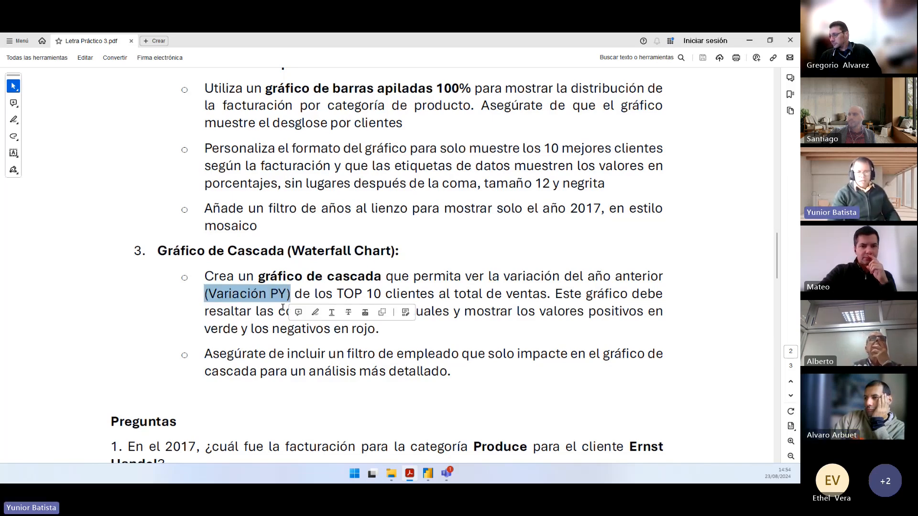
Step: Switch back to Power BI and examine the formula of the Variación PY measure in the Ordenes table
{"action": "key", "text": "alt+Tab"}
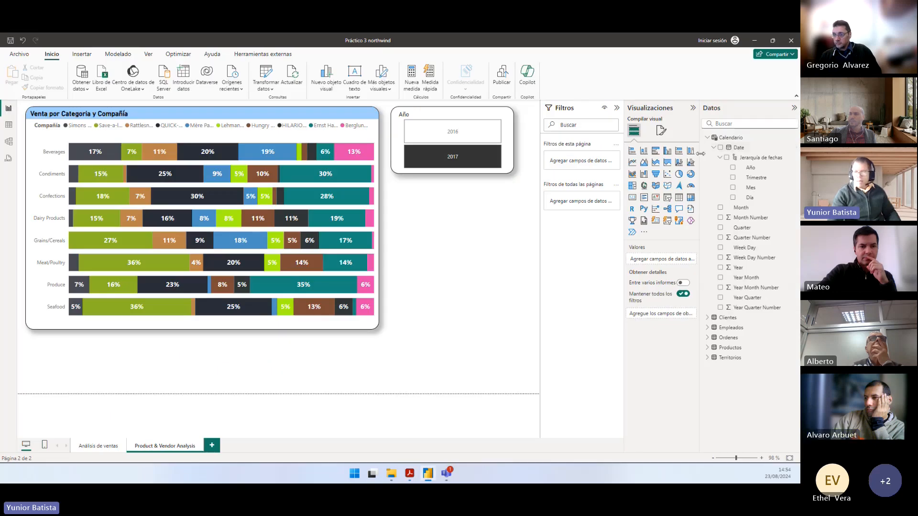
{"action": "left_click", "coordinate": [708, 137]}
{"action": "left_click", "coordinate": [714, 168]}
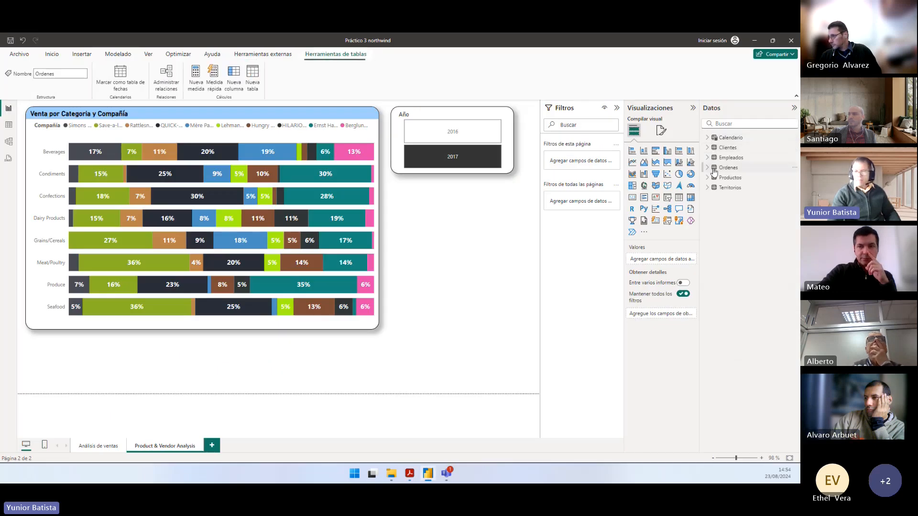
{"action": "left_click", "coordinate": [707, 168]}
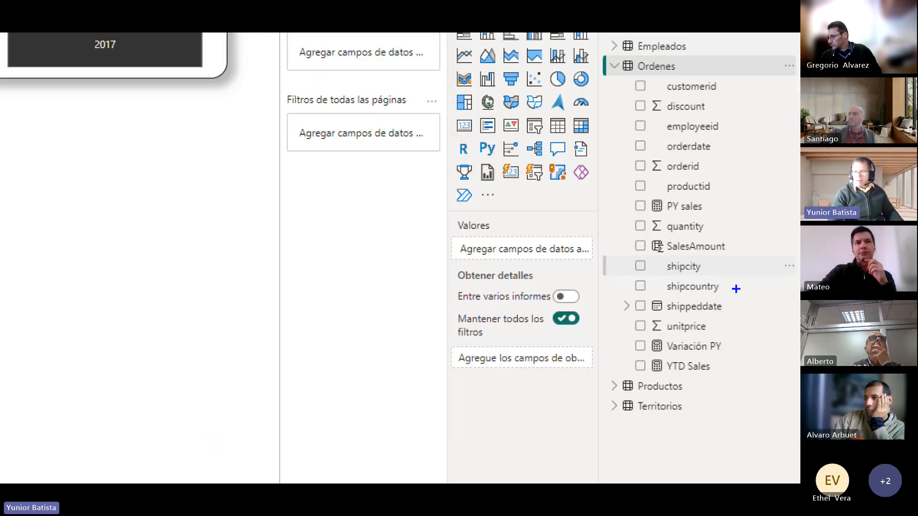
{"action": "left_click_drag", "start_coordinate": [622, 333], "coordinate": [725, 356]}
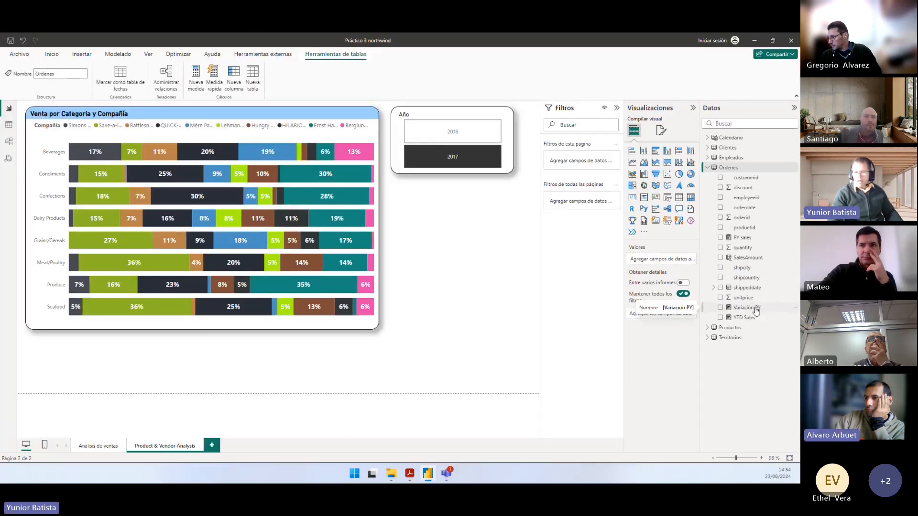
{"action": "left_click", "coordinate": [756, 311]}
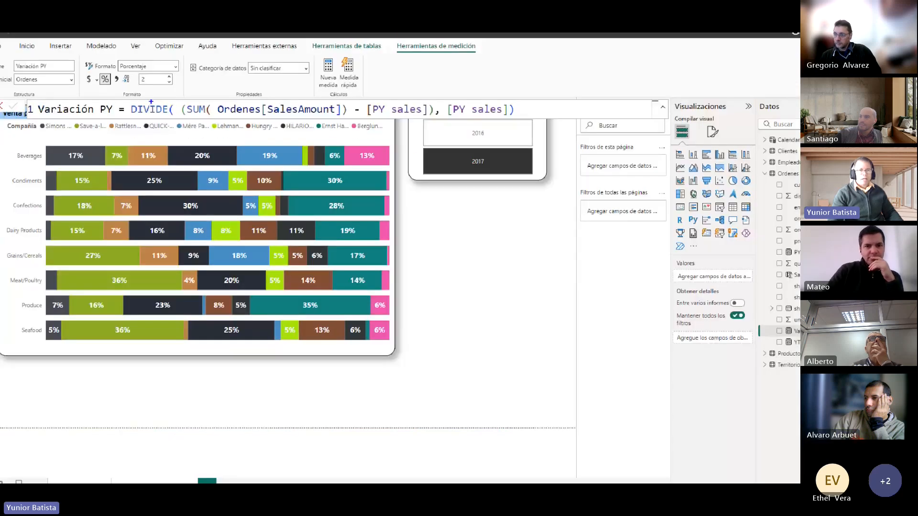
{"action": "left_click_drag", "start_coordinate": [129, 99], "coordinate": [210, 117]}
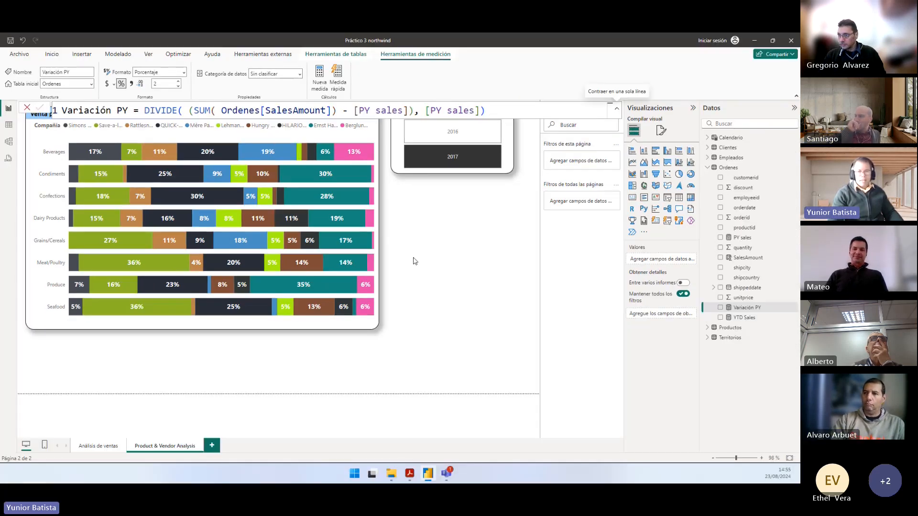
{"action": "left_click", "coordinate": [414, 261]}
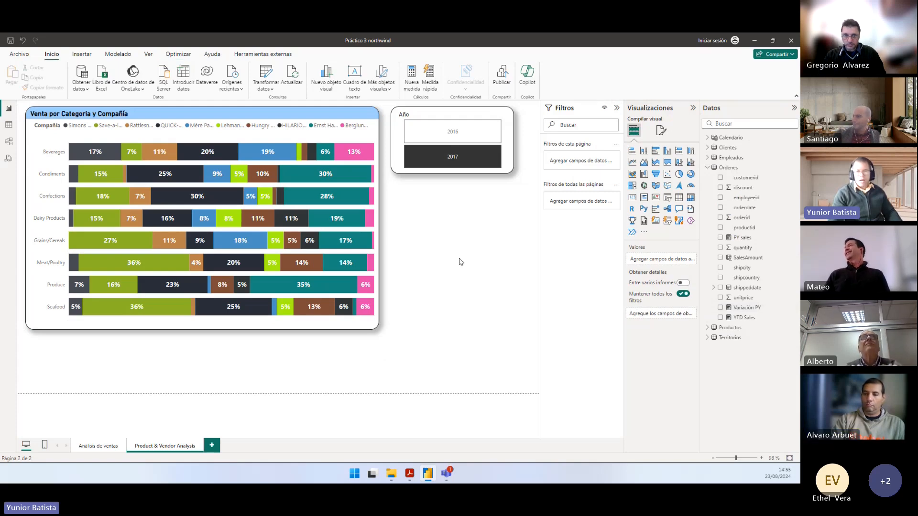
Step: Make the stacked bar chart narrower and taller, and reshape the Año slicer into a wide, flat strip beside it
{"action": "left_click", "coordinate": [376, 327]}
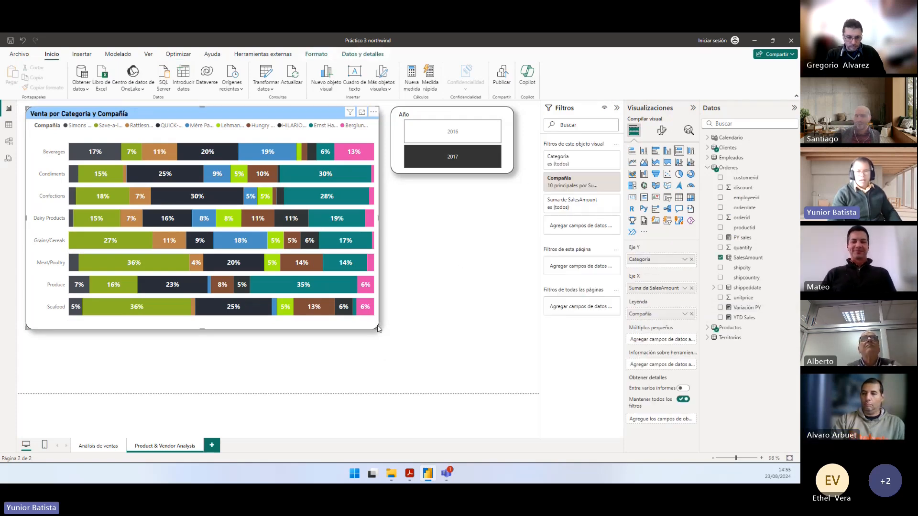
{"action": "left_click_drag", "start_coordinate": [376, 327], "coordinate": [278, 385]}
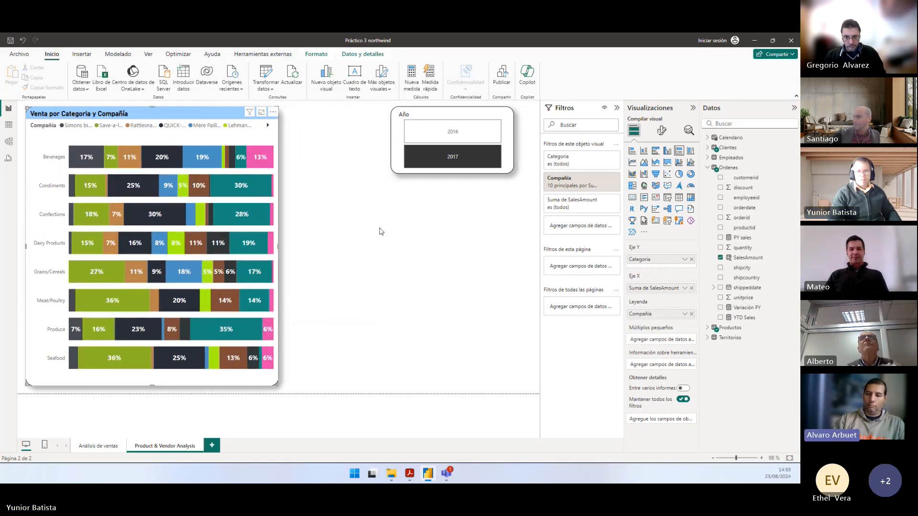
{"action": "left_click_drag", "start_coordinate": [397, 115], "coordinate": [342, 115]}
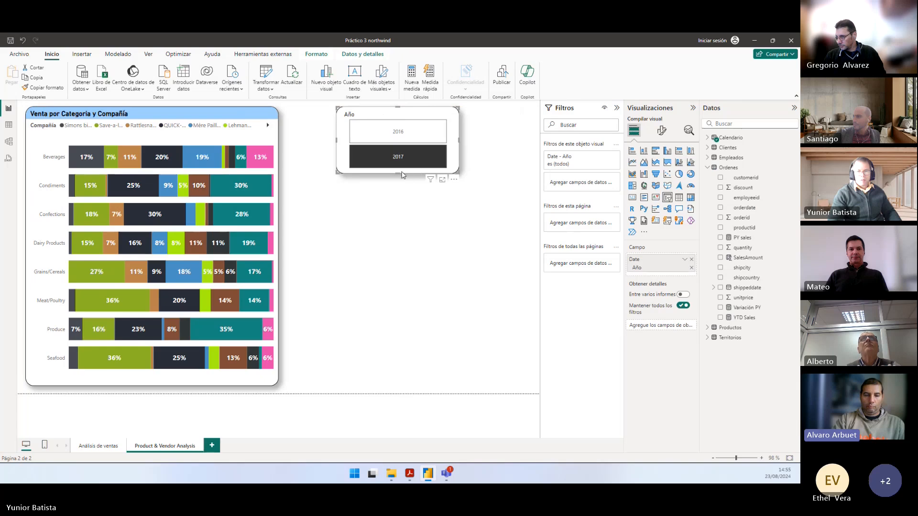
{"action": "left_click_drag", "start_coordinate": [401, 175], "coordinate": [526, 119]}
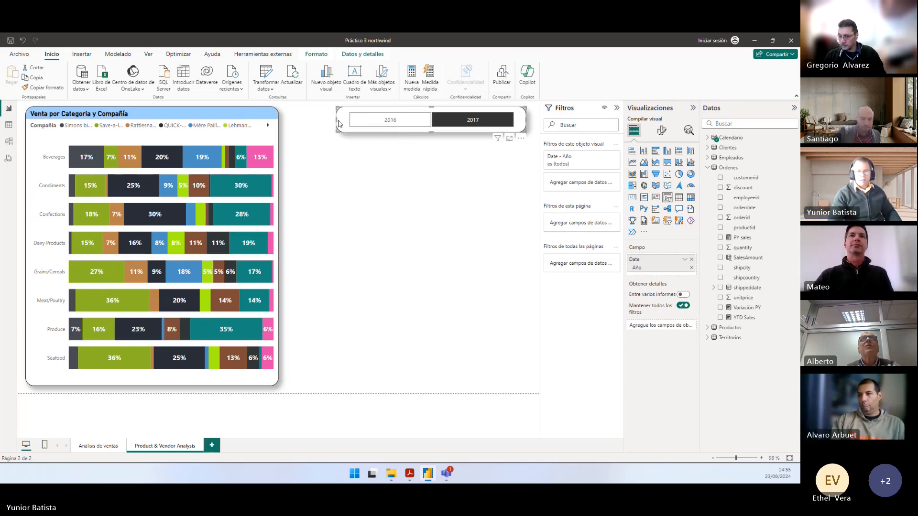
{"action": "left_click_drag", "start_coordinate": [337, 123], "coordinate": [306, 132]}
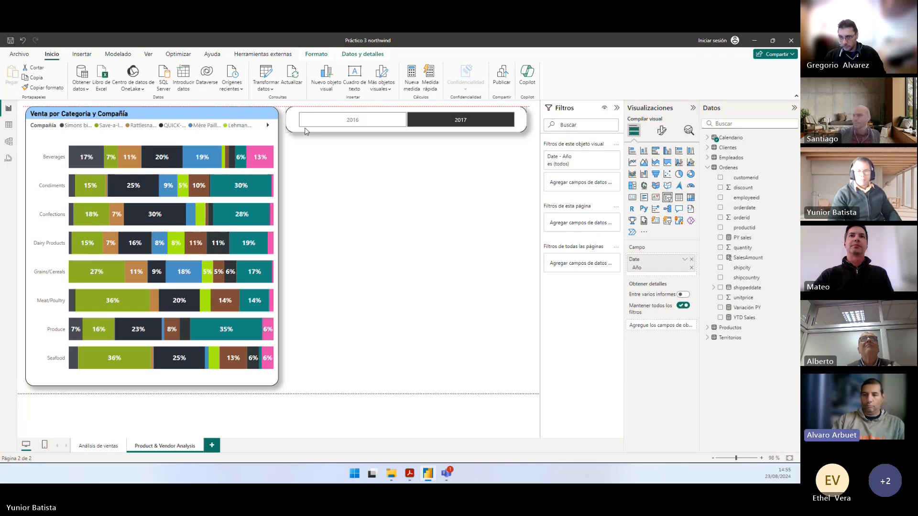
Step: Lower the bar chart's upper edge and move the Año slicer into the freed space above it
{"action": "left_click", "coordinate": [151, 110]}
{"action": "left_click_drag", "start_coordinate": [153, 108], "coordinate": [153, 142]}
{"action": "left_click_drag", "start_coordinate": [320, 113], "coordinate": [89, 112]}
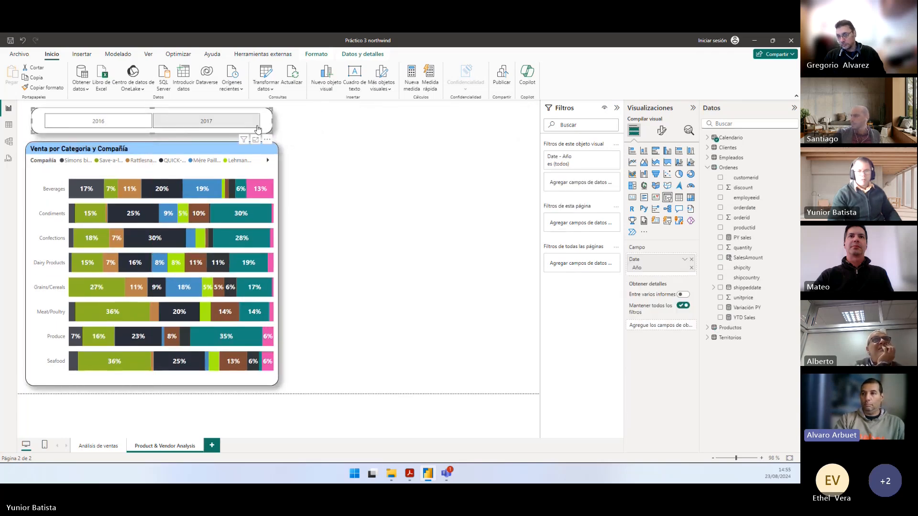
Step: Widen the Año slicer on both sides so its edges align with the stacked bar chart beneath it
{"action": "left_click_drag", "start_coordinate": [273, 121], "coordinate": [279, 122]}
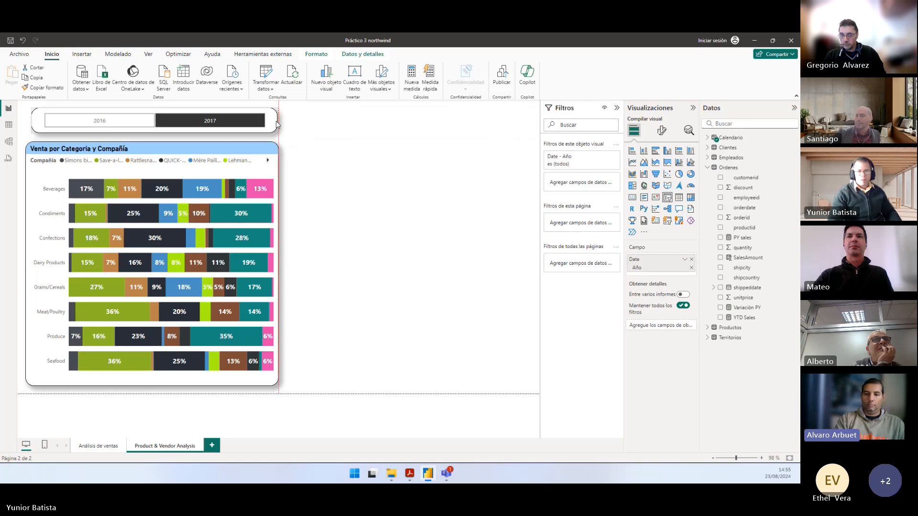
{"action": "left_click", "coordinate": [389, 174]}
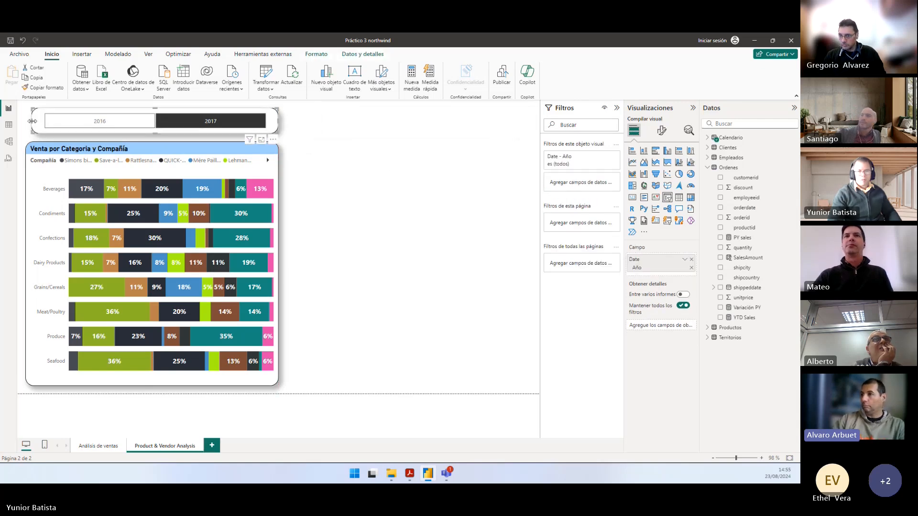
{"action": "left_click", "coordinate": [38, 120]}
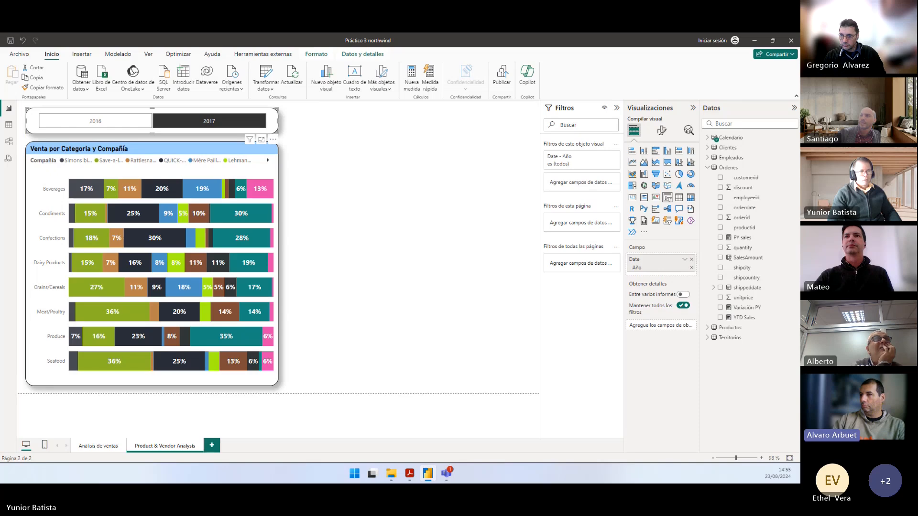
{"action": "left_click", "coordinate": [311, 235]}
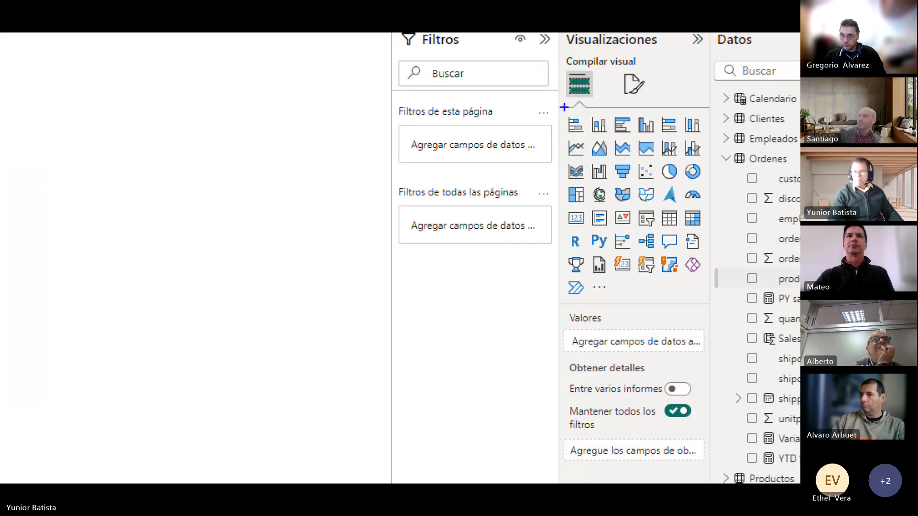
Step: Insert an empty waterfall chart in the free area beside the stacked bar chart and leave it selected
{"action": "mouse_move", "coordinate": [564, 107]}
{"action": "left_mouse_down"}
{"action": "mouse_move", "coordinate": [595, 208]}
{"action": "mouse_move", "coordinate": [695, 303]}
{"action": "mouse_move", "coordinate": [707, 302]}
{"action": "left_mouse_up"}
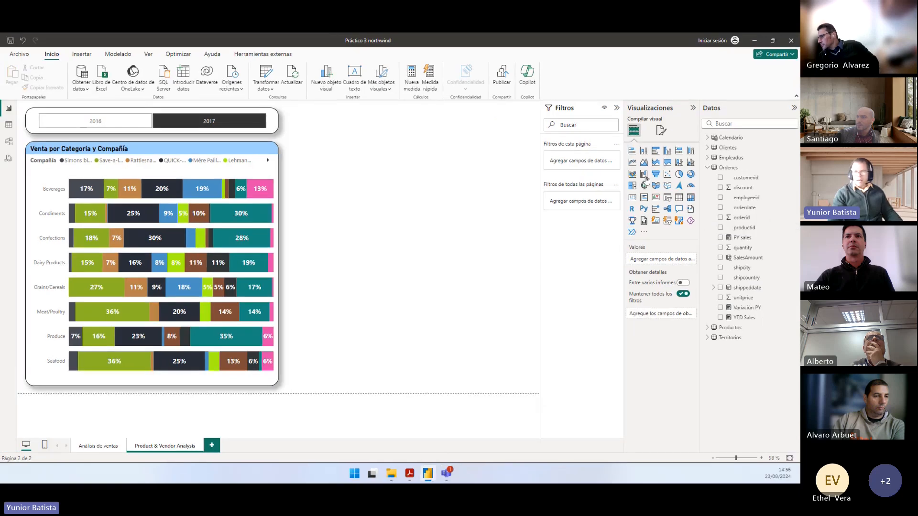
{"action": "left_click", "coordinate": [599, 171]}
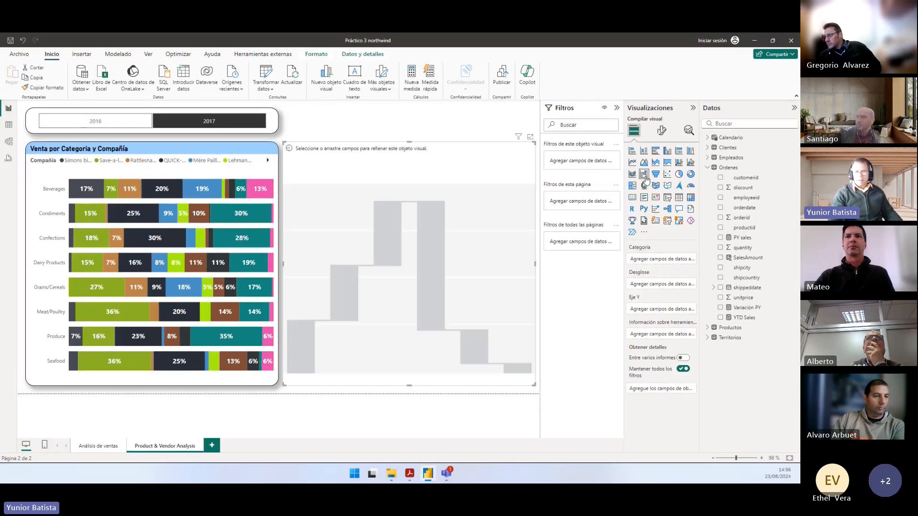
{"action": "left_click", "coordinate": [462, 433]}
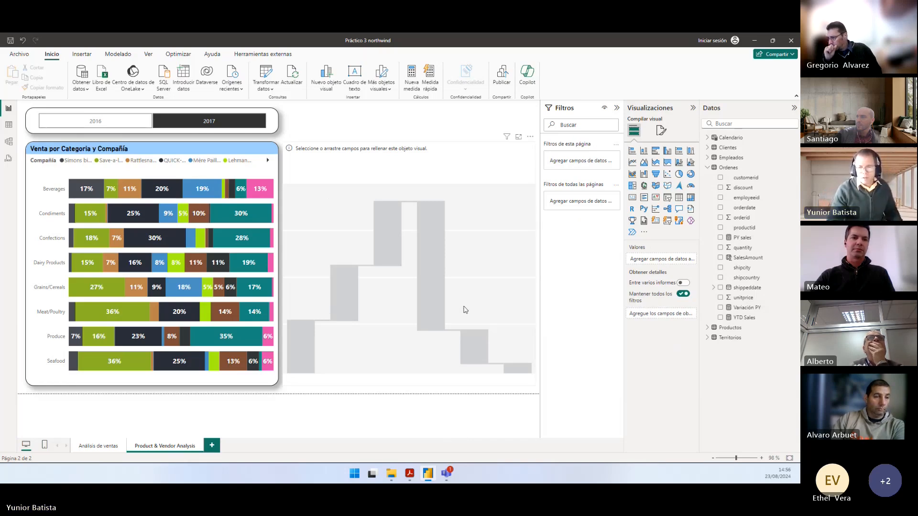
{"action": "left_click", "coordinate": [475, 281]}
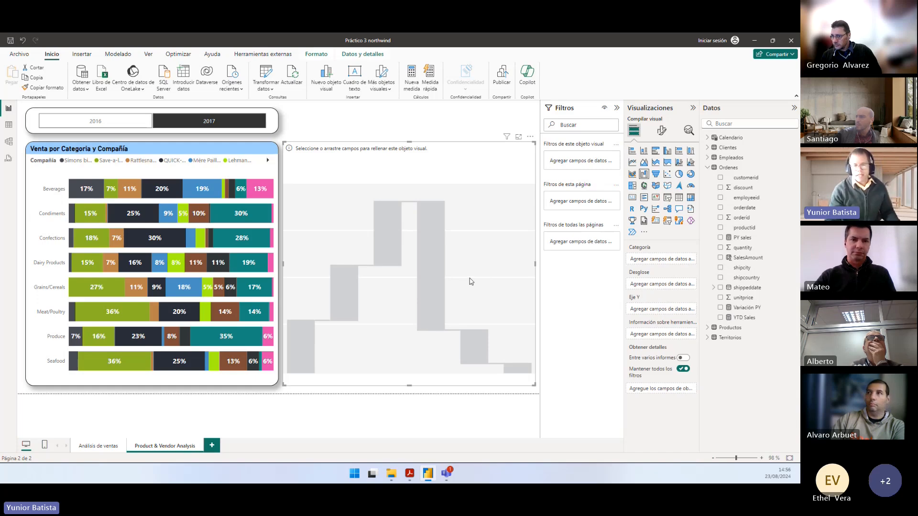
Step: Switch to Letra Práctico 3.pdf, reread the waterfall chart's top 10 customers requirement, and return to Power BI
{"action": "key", "text": "alt+Tab"}
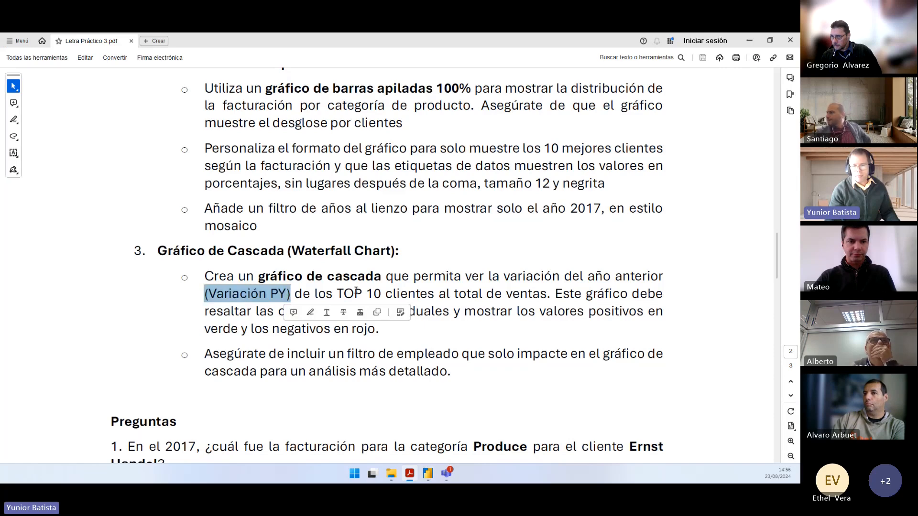
{"action": "left_click_drag", "start_coordinate": [366, 293], "coordinate": [469, 296]}
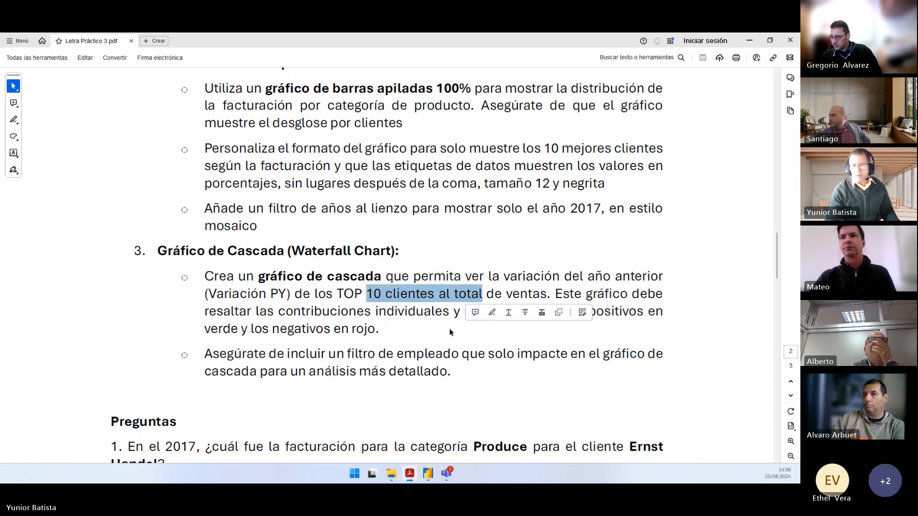
{"action": "key", "text": "alt+Tab"}
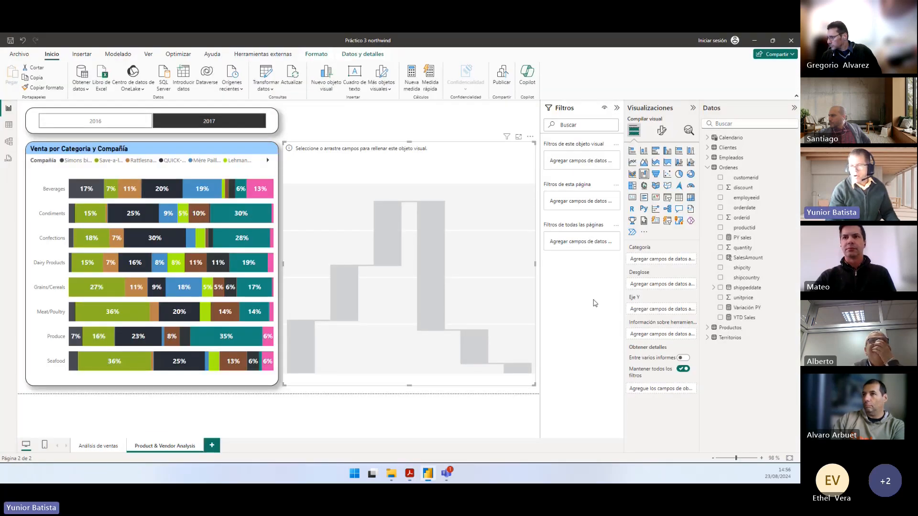
Step: Fill the waterfall chart with Variación PY on the Y axis and Compañía from the Clientes table as category
{"action": "left_click", "coordinate": [720, 307]}
{"action": "left_click", "coordinate": [707, 147]}
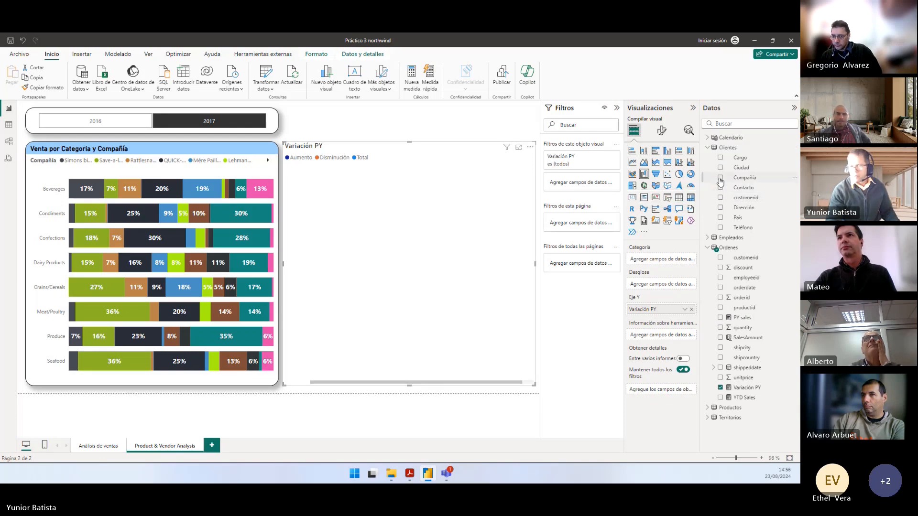
{"action": "left_click", "coordinate": [720, 177]}
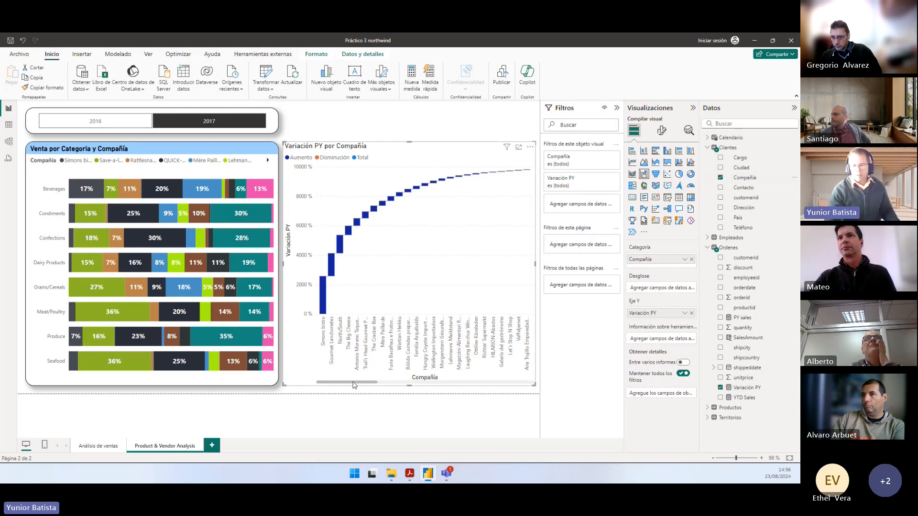
{"action": "mouse_move", "coordinate": [354, 385]}
{"action": "left_mouse_down"}
{"action": "mouse_move", "coordinate": [526, 380]}
{"action": "mouse_move", "coordinate": [357, 379]}
{"action": "left_mouse_up"}
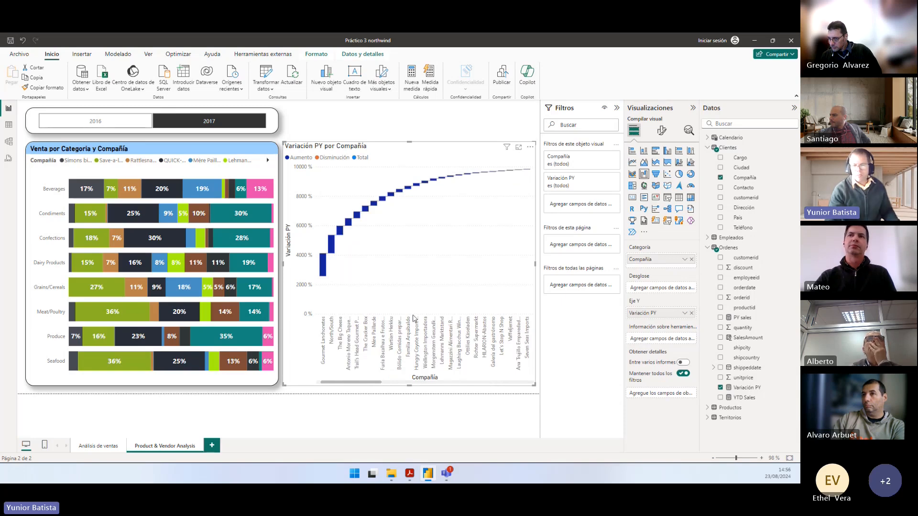
Step: Recheck the TOP 10 clientes requirement in Letra Práctico 3.pdf, then examine the Compañía filter on Power BI's stacked bar chart
{"action": "key", "text": "alt+Tab"}
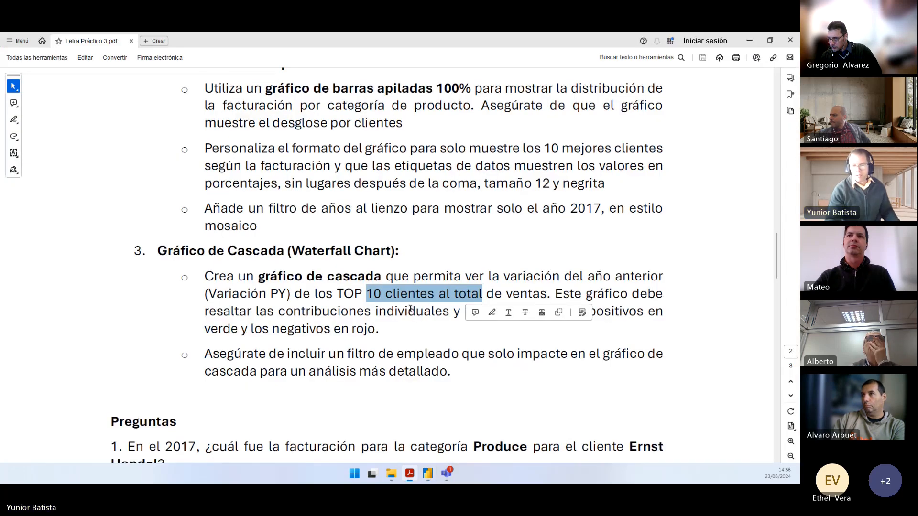
{"action": "left_click_drag", "start_coordinate": [434, 293], "coordinate": [336, 293]}
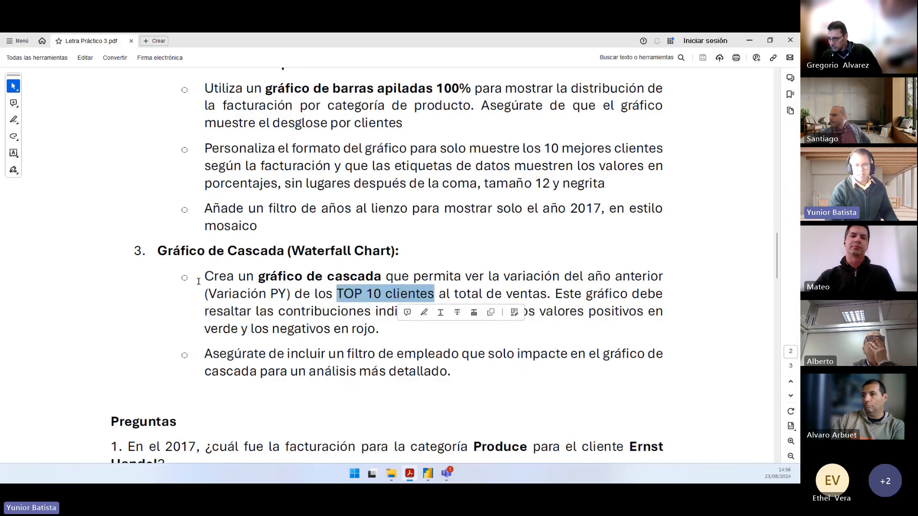
{"action": "key", "text": "alt+Tab"}
{"action": "left_click", "coordinate": [237, 288]}
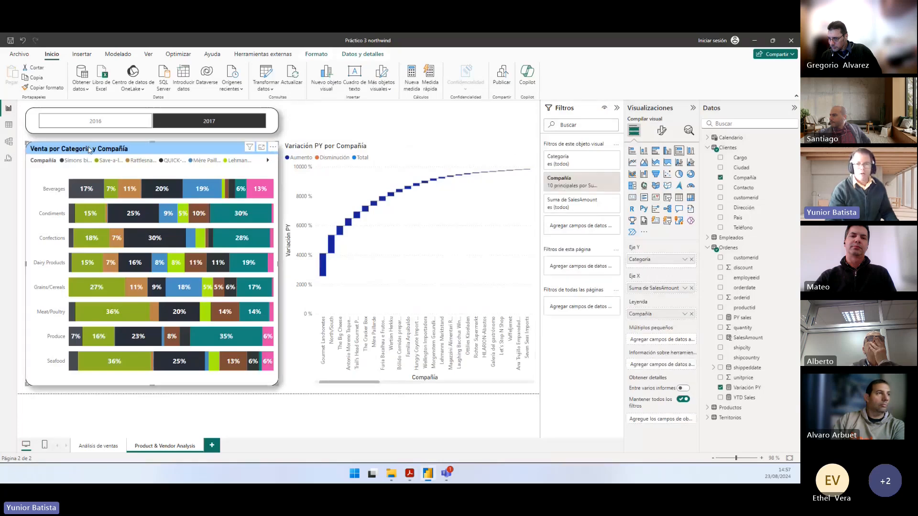
Step: Filter the waterfall chart's Compañía field with Top N, Superior 10 by Suma de SalesAmount, and apply it
{"action": "left_click", "coordinate": [396, 244]}
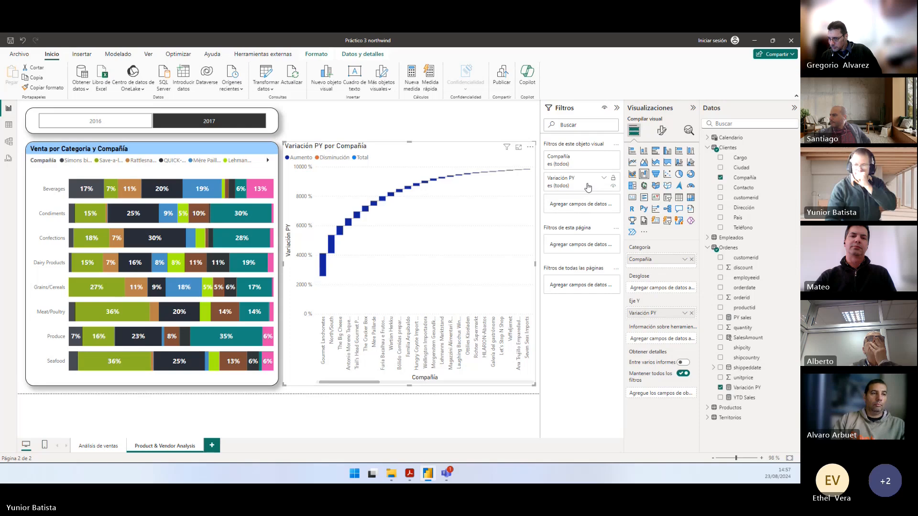
{"action": "left_click", "coordinate": [604, 160]}
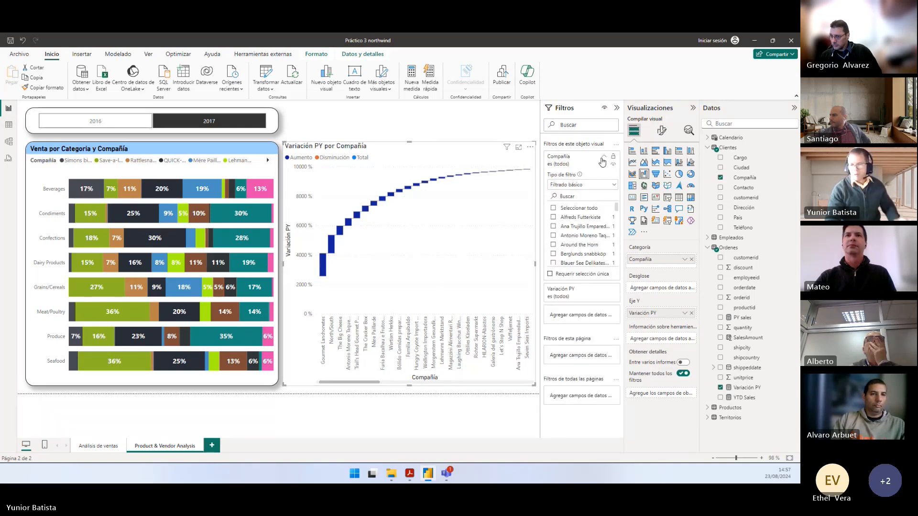
{"action": "left_click", "coordinate": [588, 184]}
{"action": "left_click", "coordinate": [588, 207]}
{"action": "type", "text": "10"}
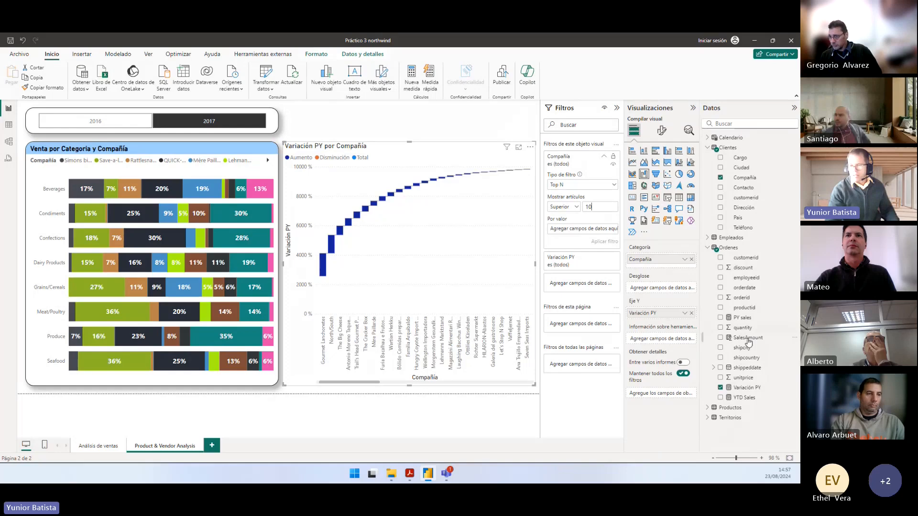
{"action": "left_click_drag", "start_coordinate": [761, 343], "coordinate": [592, 230]}
{"action": "left_click", "coordinate": [603, 241]}
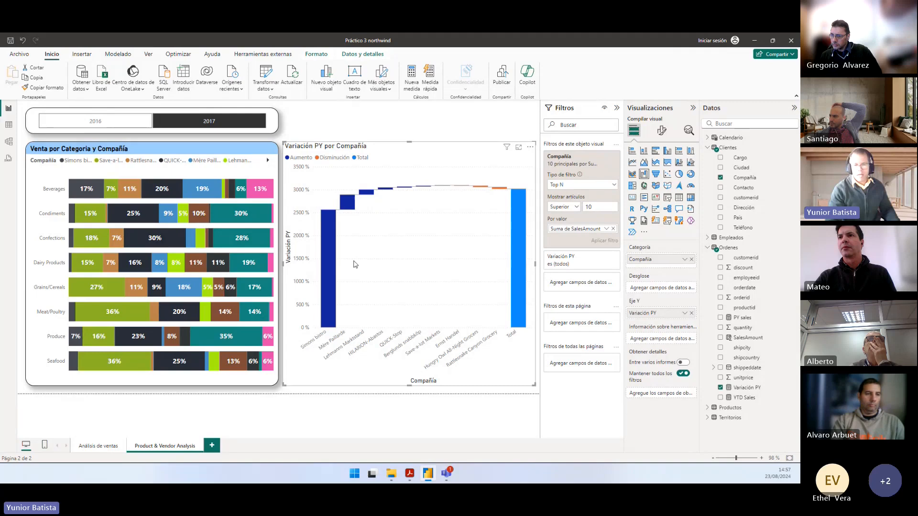
Step: Switch to Letra Práctico 3.pdf, read the colour requirements for positive and negative waterfall values, and return to Power BI
{"action": "key", "text": "alt+Tab"}
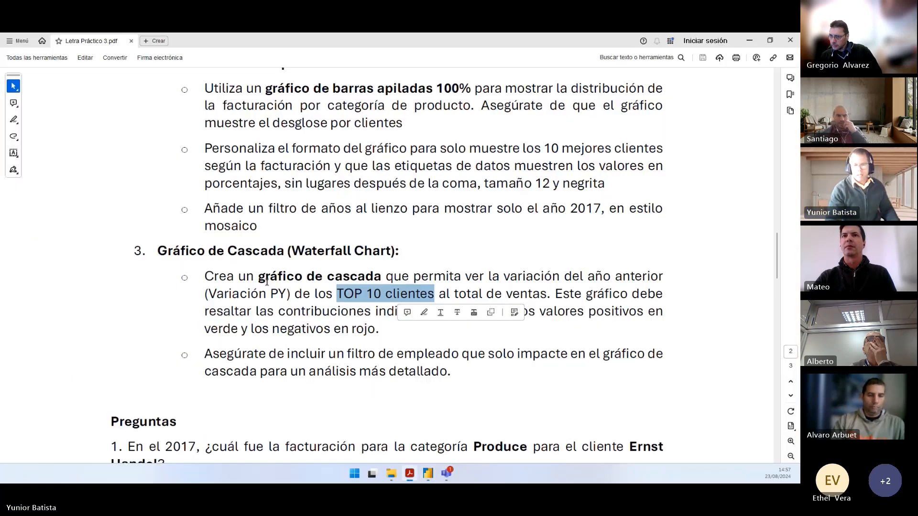
{"action": "left_click", "coordinate": [338, 311]}
{"action": "double_click", "coordinate": [212, 329]}
{"action": "left_click", "coordinate": [282, 329]}
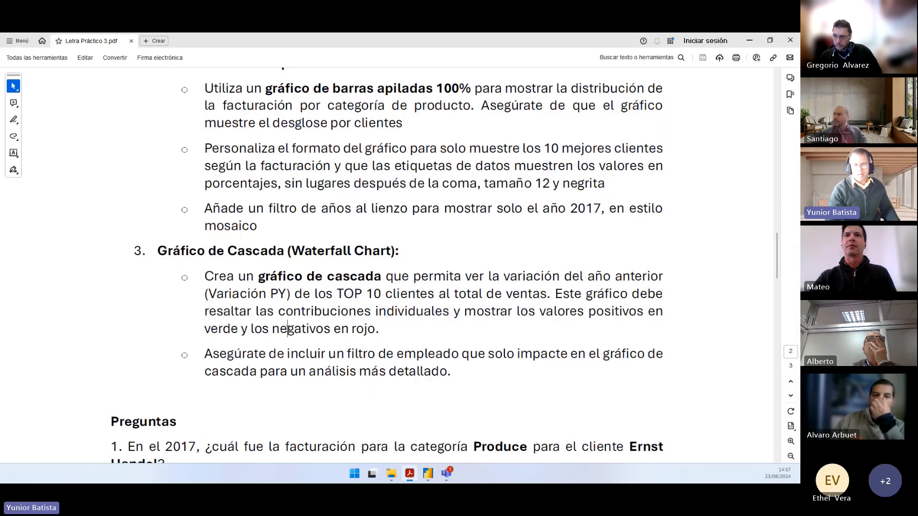
{"action": "double_click", "coordinate": [287, 329]}
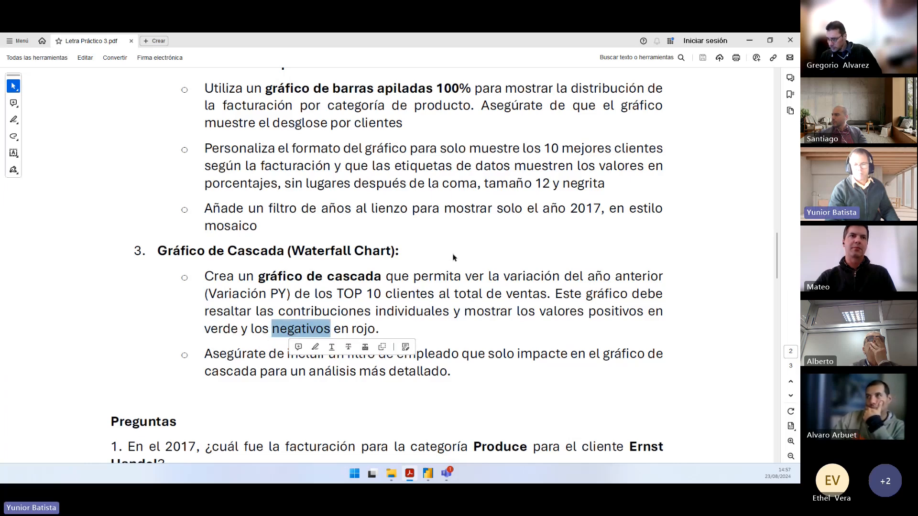
{"action": "key", "text": "alt+Tab"}
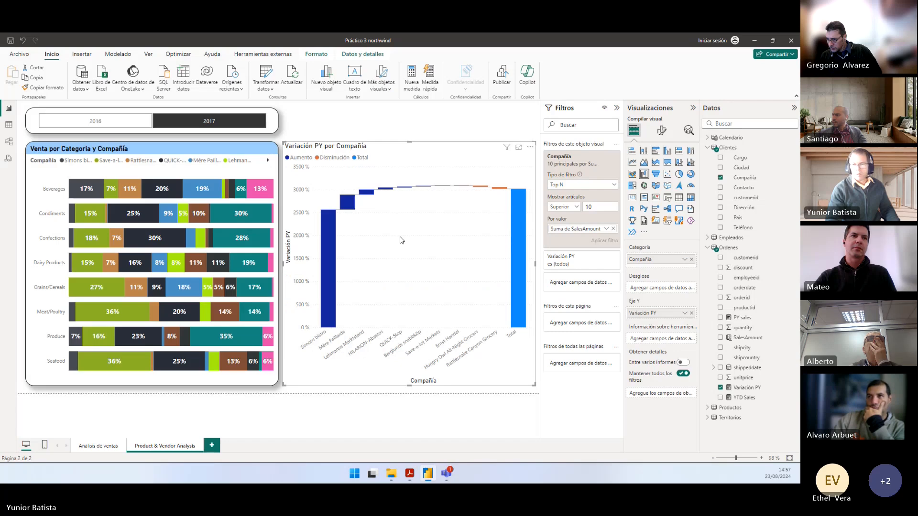
Step: Collapse the Compañía filter card and set the waterfall chart's Aumento column colour to the green theme colour
{"action": "left_click", "coordinate": [605, 157]}
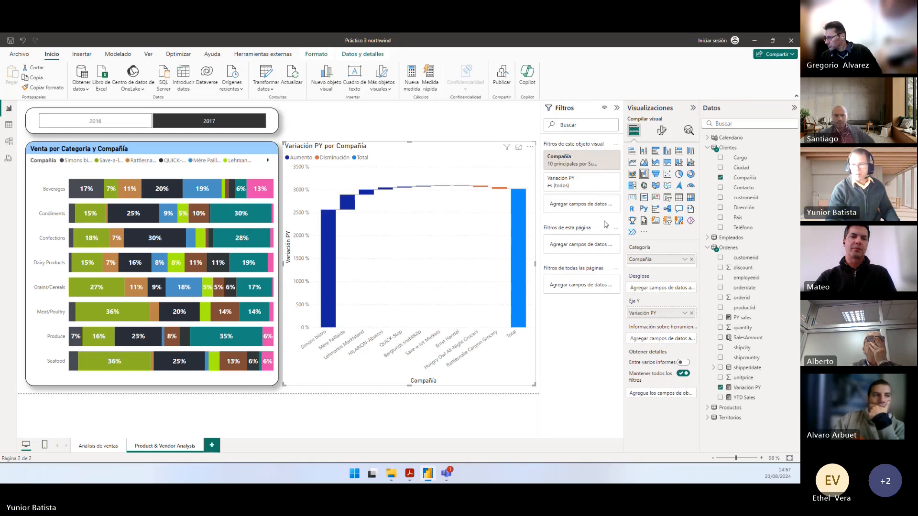
{"action": "left_click", "coordinate": [662, 131]}
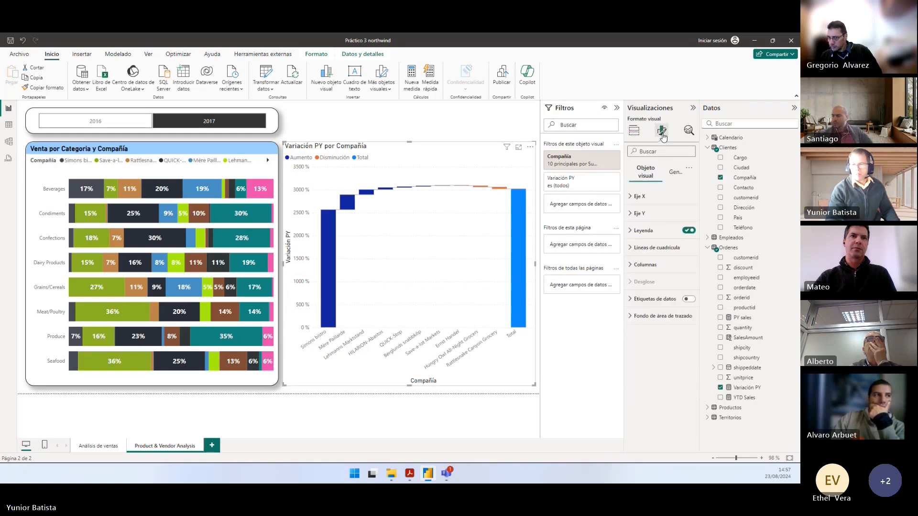
{"action": "left_click", "coordinate": [644, 264]}
{"action": "left_click", "coordinate": [644, 306]}
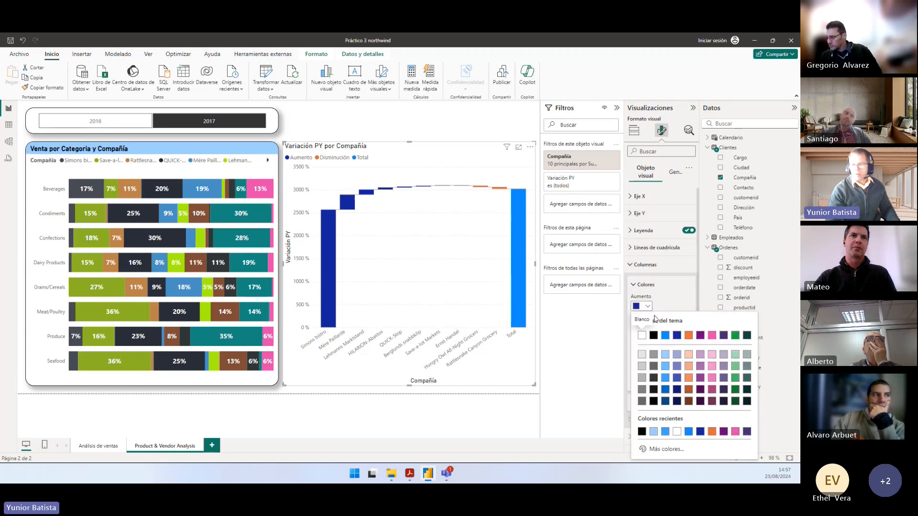
{"action": "left_click", "coordinate": [733, 337]}
Step: Set the waterfall chart's Disminución column colour to the custom orange-red #F04E08
{"action": "left_click", "coordinate": [641, 328]}
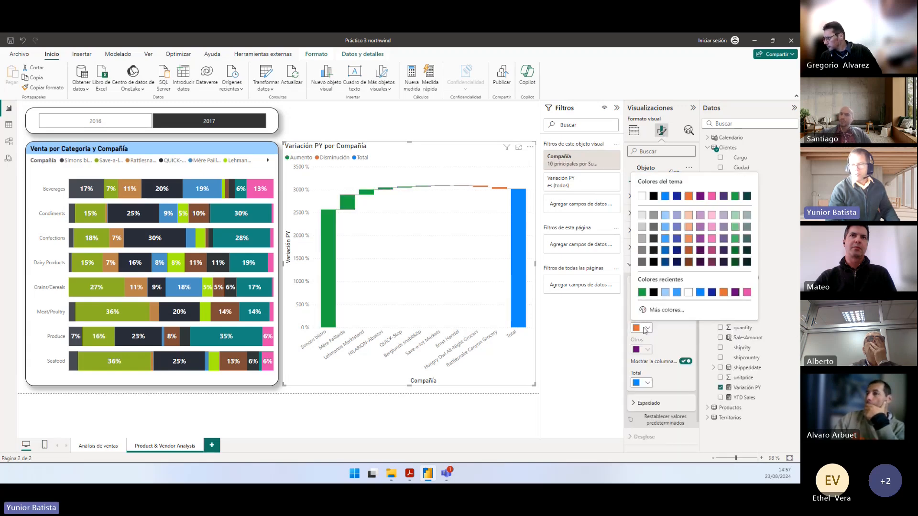
{"action": "left_click", "coordinate": [662, 310]}
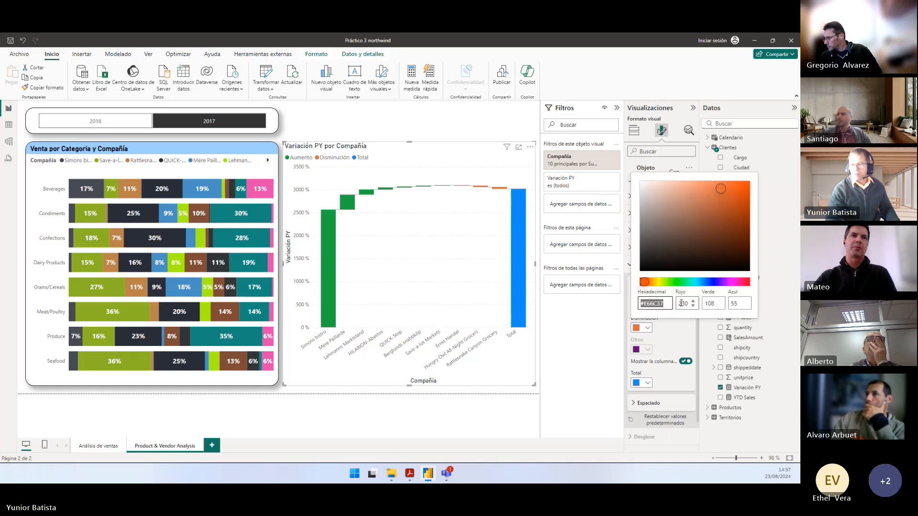
{"action": "left_click", "coordinate": [744, 187]}
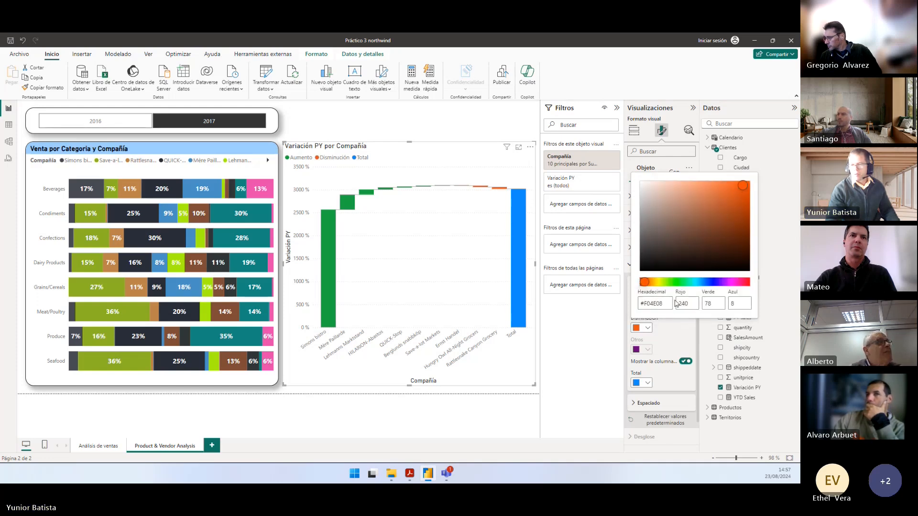
{"action": "left_click", "coordinate": [593, 343]}
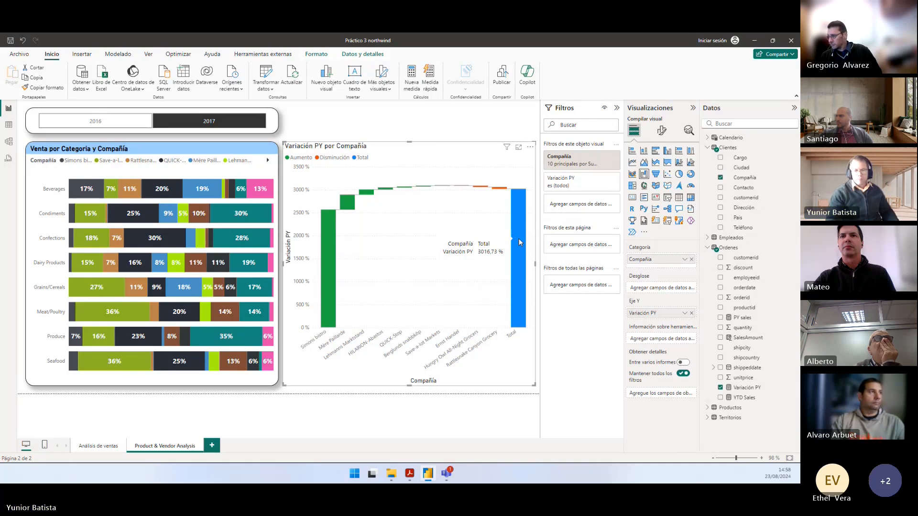
Step: Change the waterfall chart's Compañía Top N filter to Inferior 10 by Suma de SalesAmount and apply it
{"action": "left_click", "coordinate": [593, 166]}
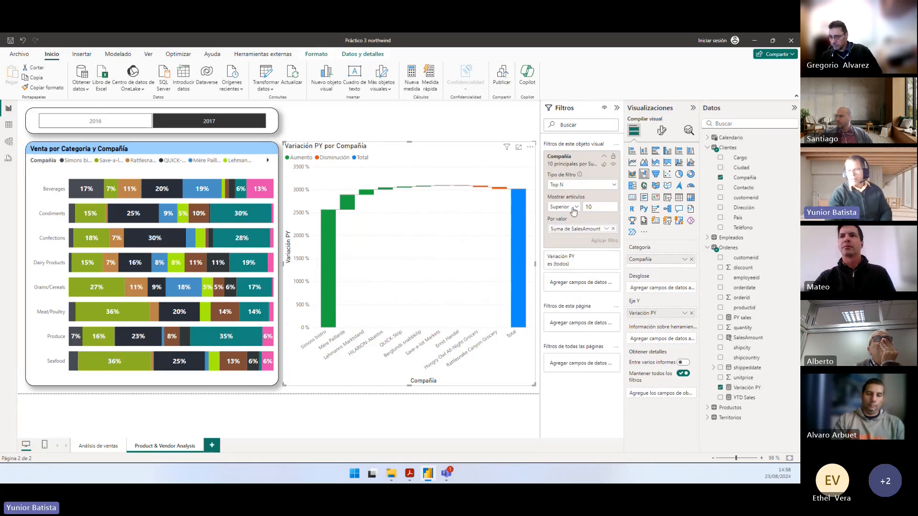
{"action": "left_click", "coordinate": [564, 206]}
{"action": "left_click", "coordinate": [567, 229]}
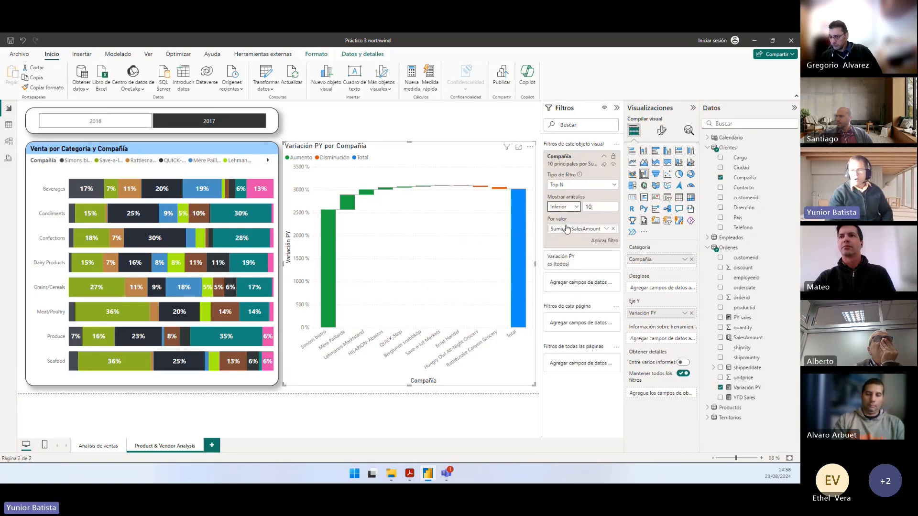
{"action": "left_click", "coordinate": [603, 241]}
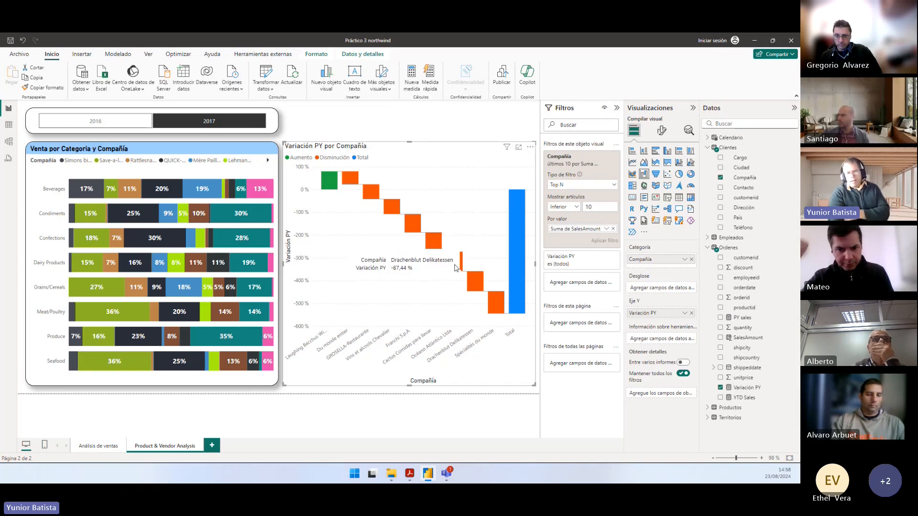
Step: Change the waterfall chart's Compañía Top N filter to Superior 10 by Suma de SalesAmount and apply it
{"action": "mouse_move", "coordinate": [406, 265]}
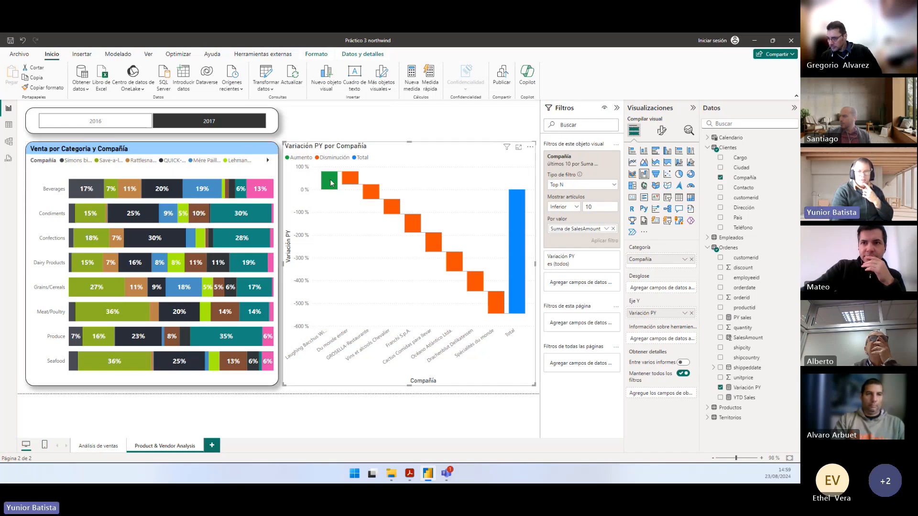
{"action": "mouse_move", "coordinate": [331, 185]}
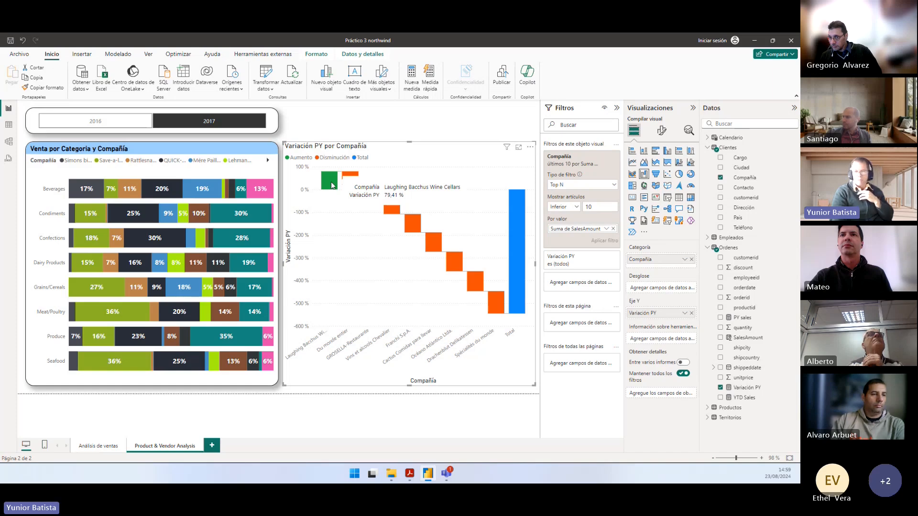
{"action": "left_click", "coordinate": [577, 211]}
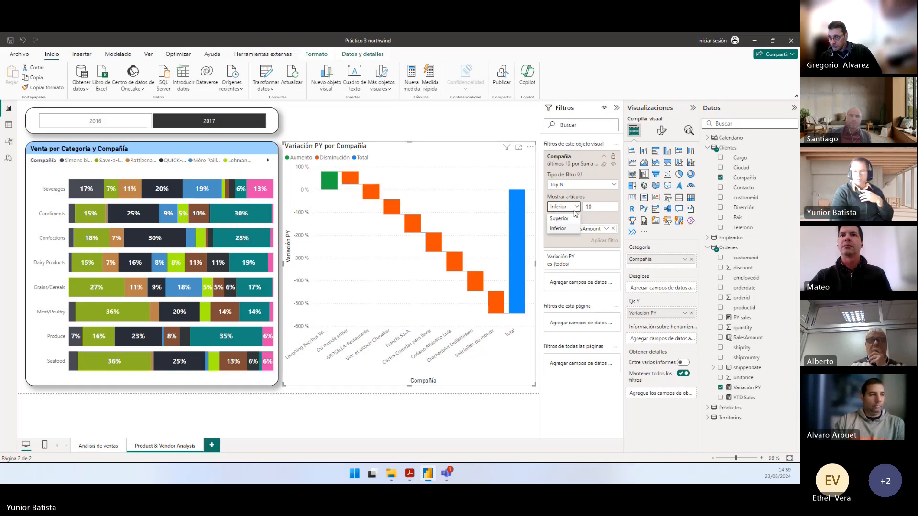
{"action": "left_click", "coordinate": [565, 219]}
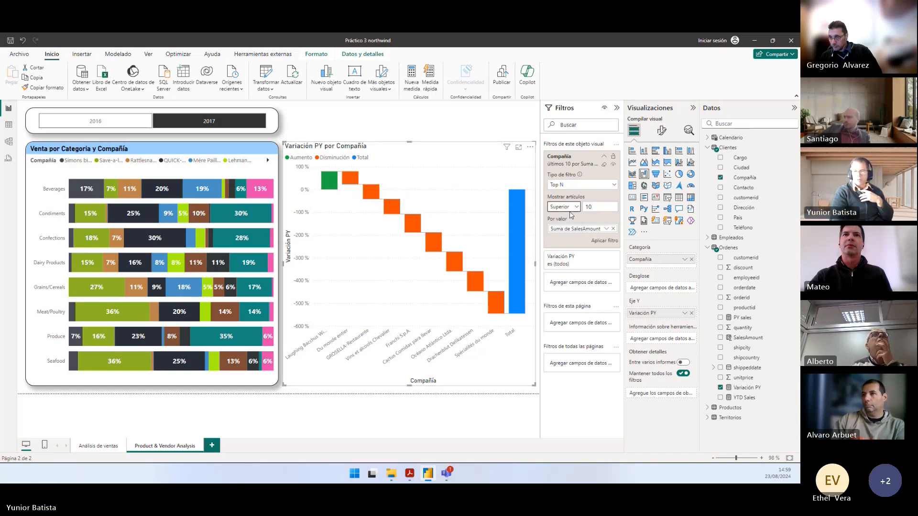
{"action": "left_click", "coordinate": [600, 243]}
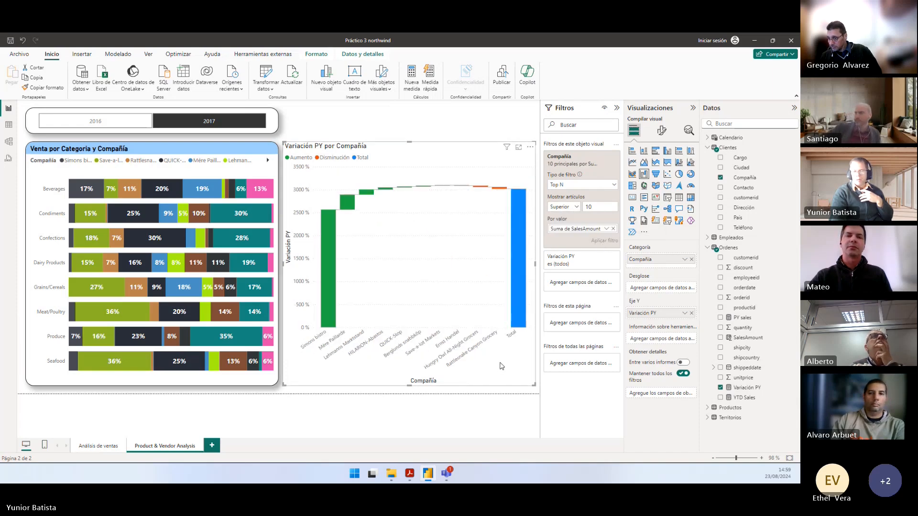
Step: Turn on the visual border and shadow effects for the waterfall chart
{"action": "left_click", "coordinate": [663, 134]}
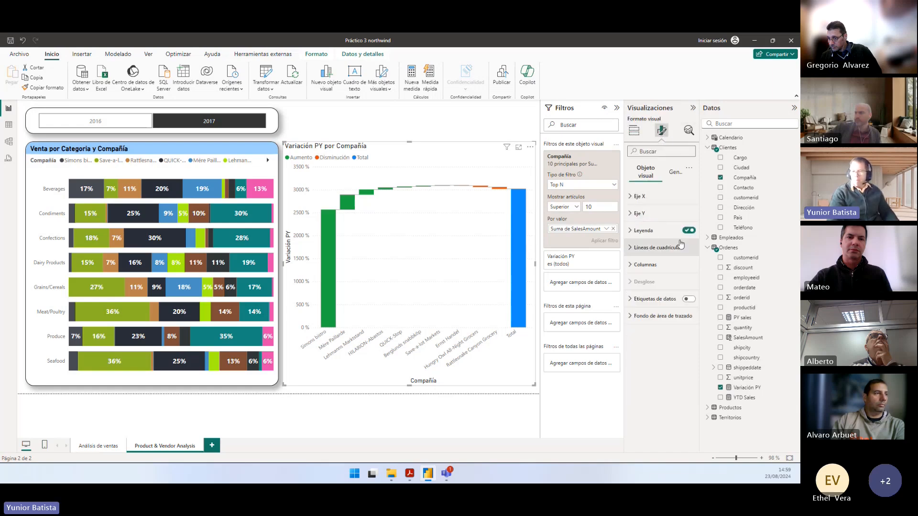
{"action": "left_click", "coordinate": [670, 172]}
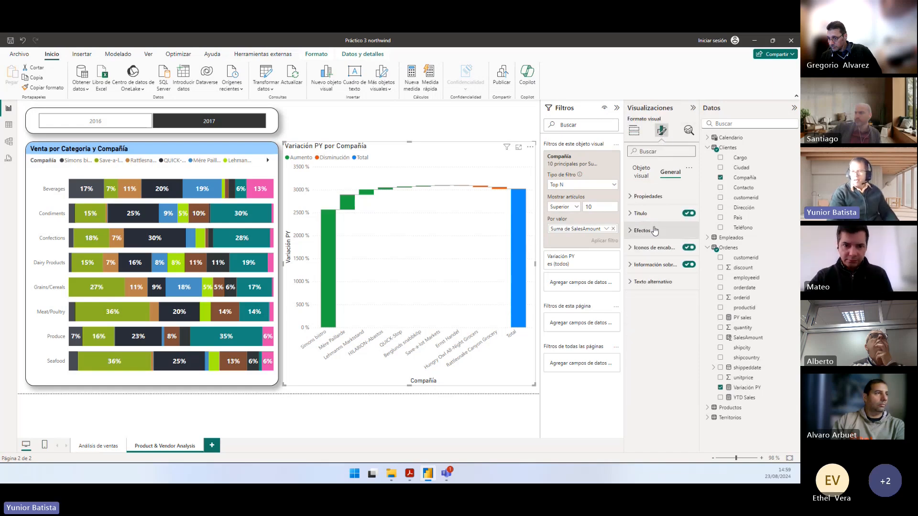
{"action": "left_click", "coordinate": [640, 231]}
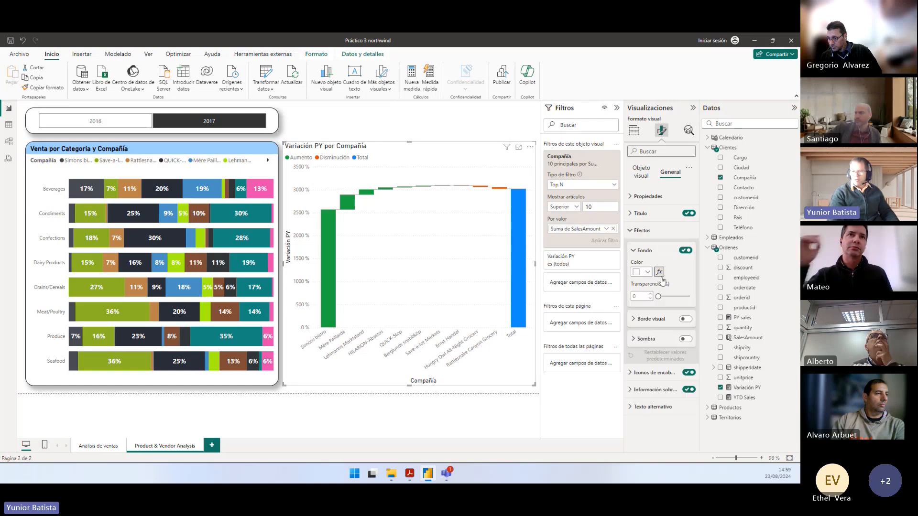
{"action": "left_click", "coordinate": [685, 319]}
{"action": "left_click", "coordinate": [685, 339]}
{"action": "scroll", "coordinate": [672, 319], "scroll_direction": "down", "scroll_amount": 1}
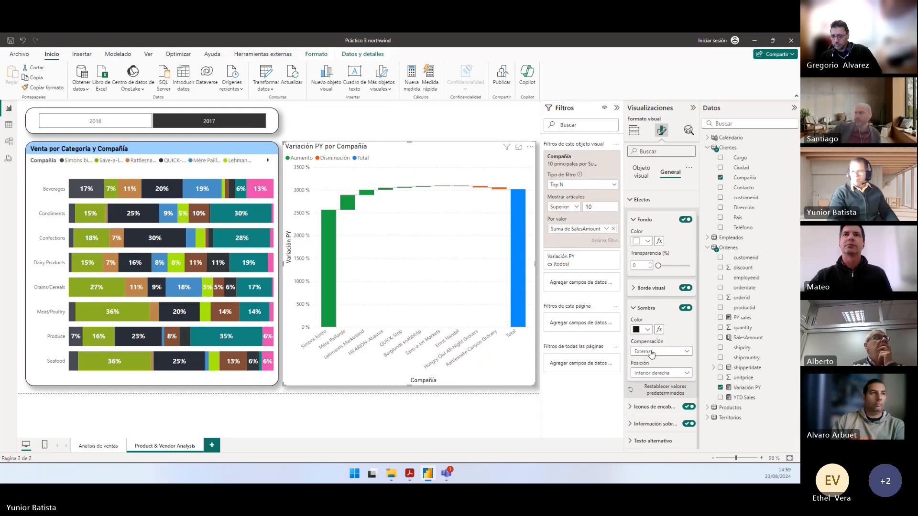
Step: Set the rounded corners of the waterfall chart's border to 20 px and collapse the effects settings
{"action": "left_click", "coordinate": [650, 288]}
{"action": "left_click", "coordinate": [639, 334]}
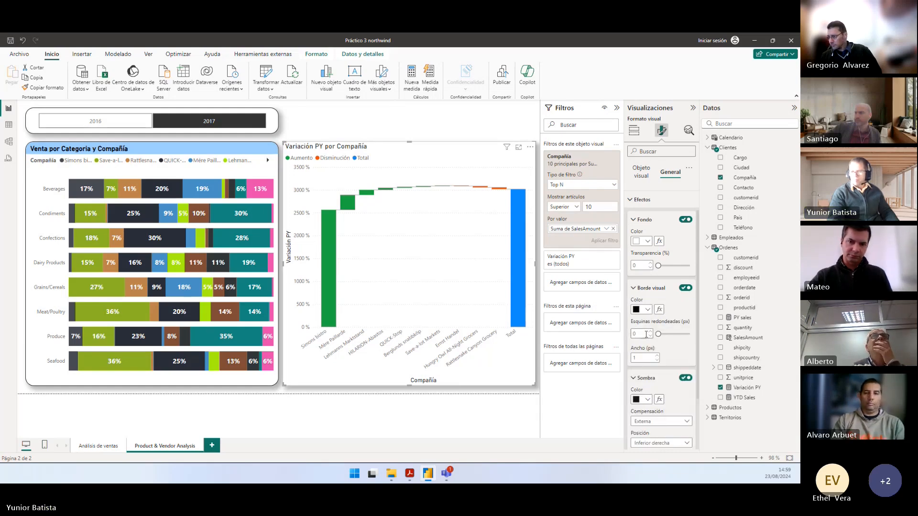
{"action": "type", "text": "20"}
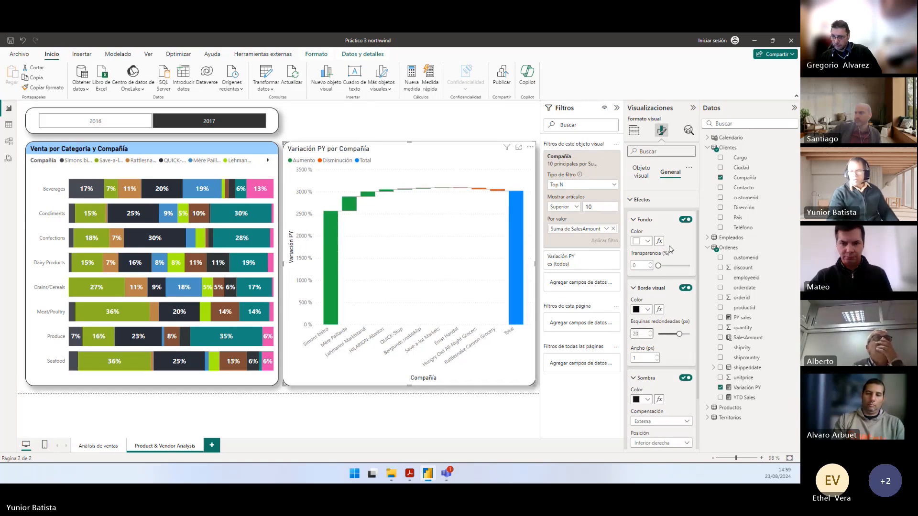
{"action": "left_click", "coordinate": [639, 213]}
{"action": "left_click", "coordinate": [638, 199]}
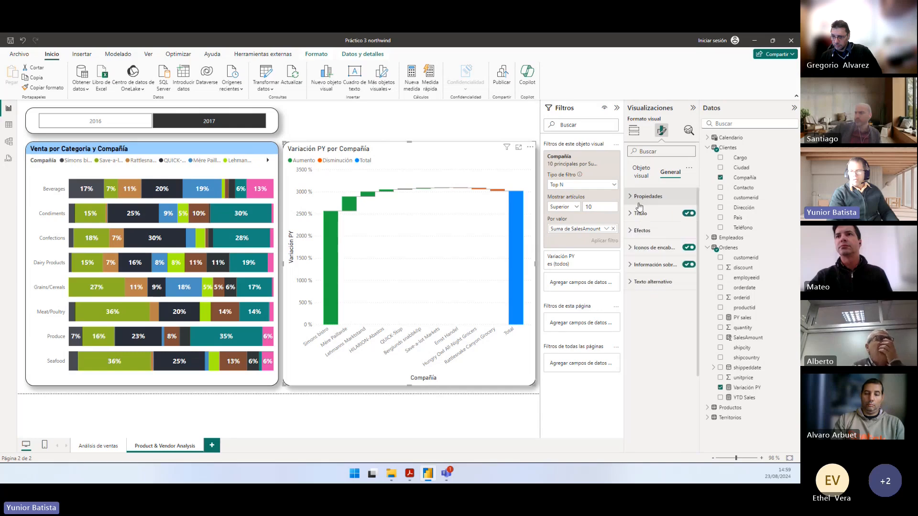
Step: Change the waterfall chart's title text to "Variación respecto al año anterior por Compañía"
{"action": "left_click", "coordinate": [643, 213]}
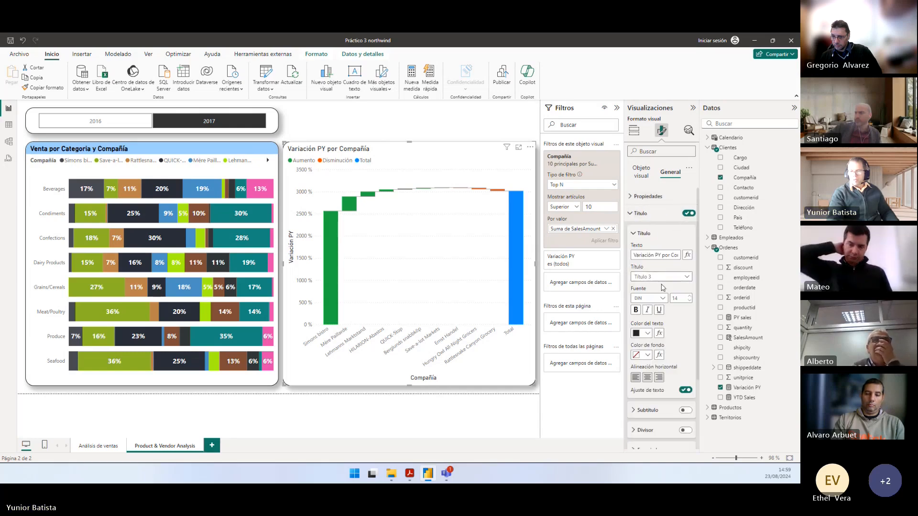
{"action": "double_click", "coordinate": [660, 255]}
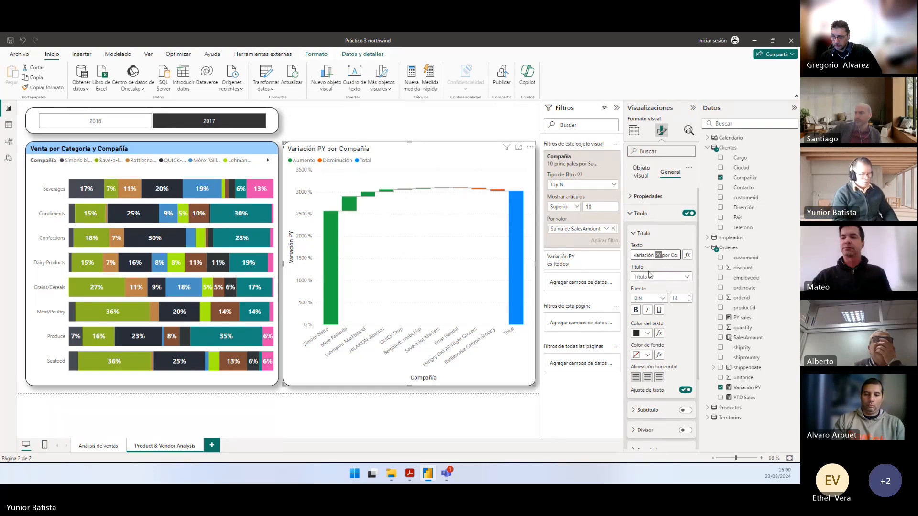
{"action": "type", "text": "resp"}
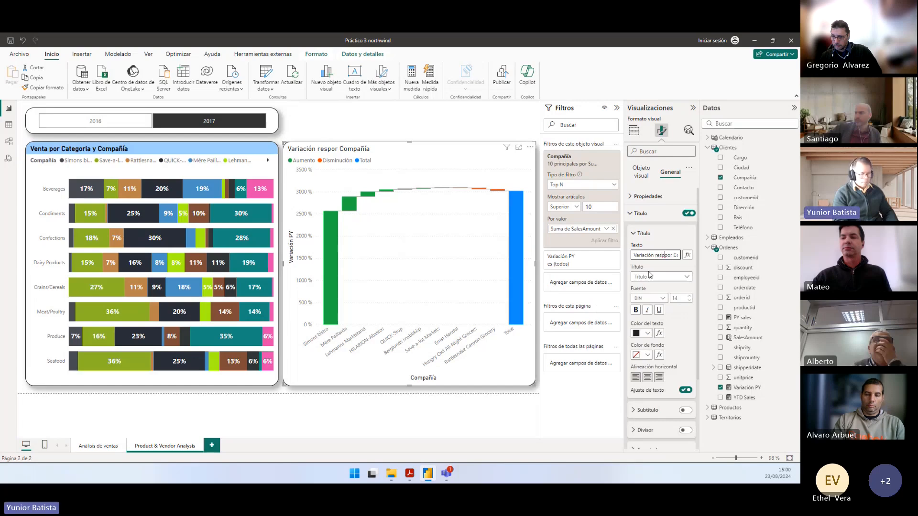
{"action": "type", "text": "ecto an año ante"}
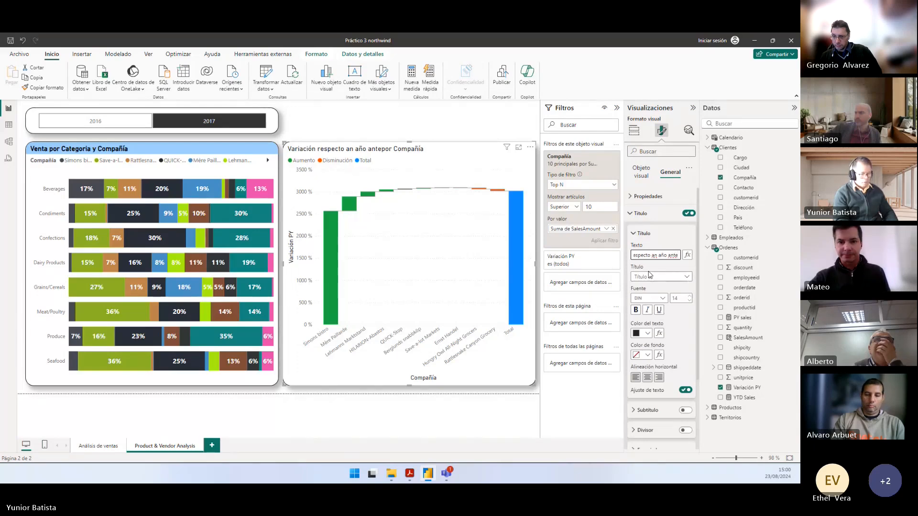
{"action": "type", "text": "rior"}
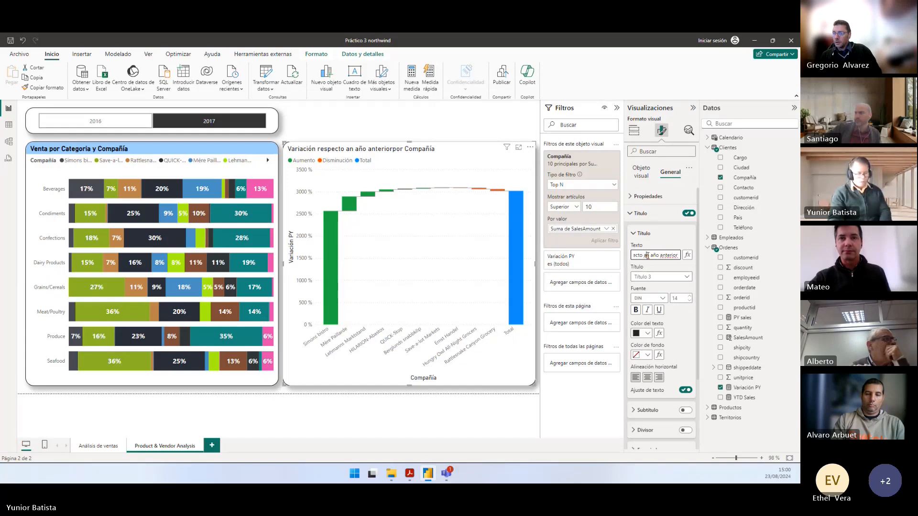
{"action": "left_click", "coordinate": [648, 255]}
{"action": "key", "text": "BackSpace"}
{"action": "type", "text": "l"}
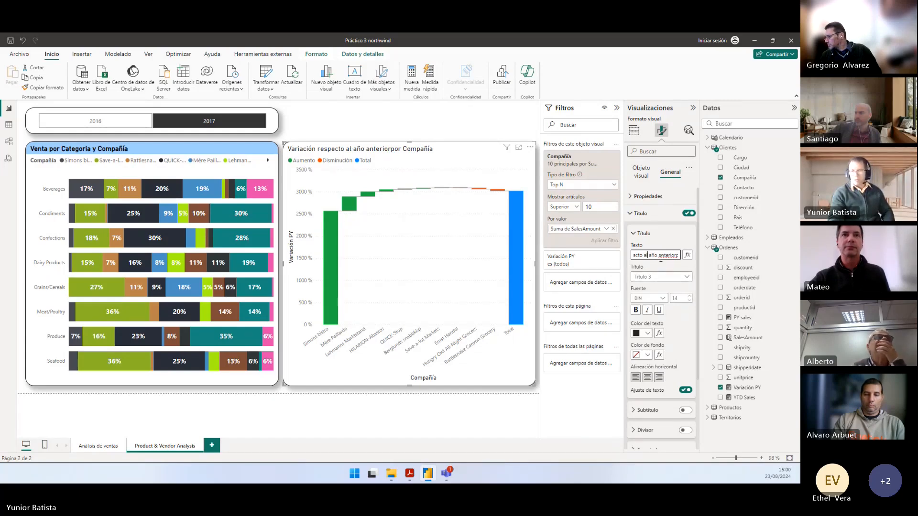
{"action": "key", "text": "ctrl+a"}
{"action": "left_click", "coordinate": [648, 255]}
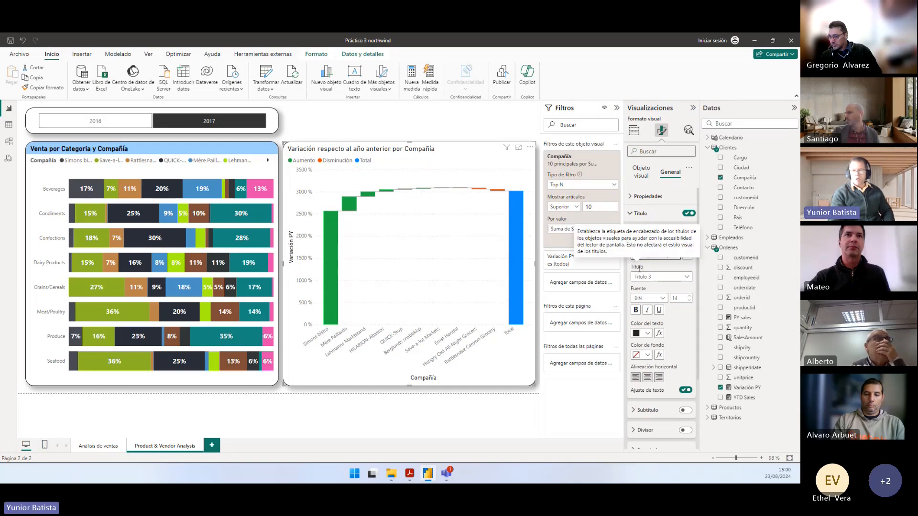
Step: Give the waterfall chart's title a light blue background and bold text, then deselect the chart
{"action": "left_click", "coordinate": [647, 355]}
{"action": "left_click", "coordinate": [676, 299]}
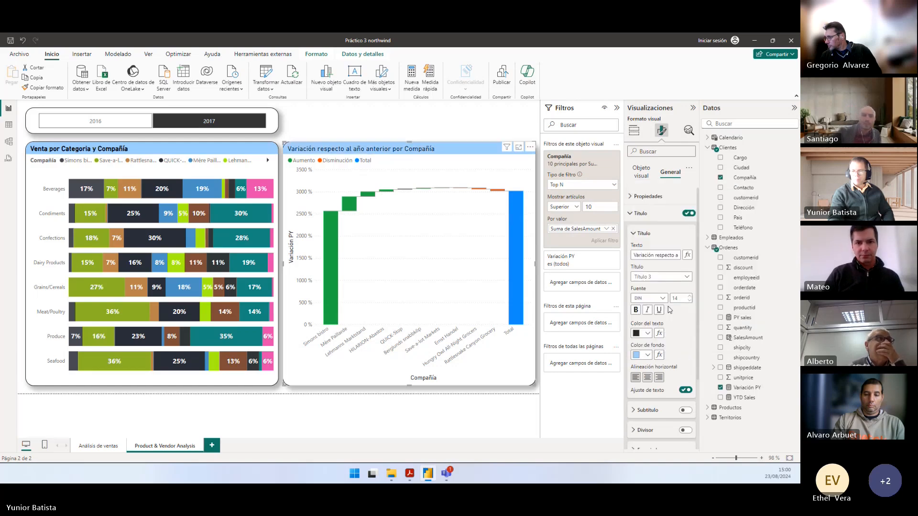
{"action": "left_click", "coordinate": [637, 311]}
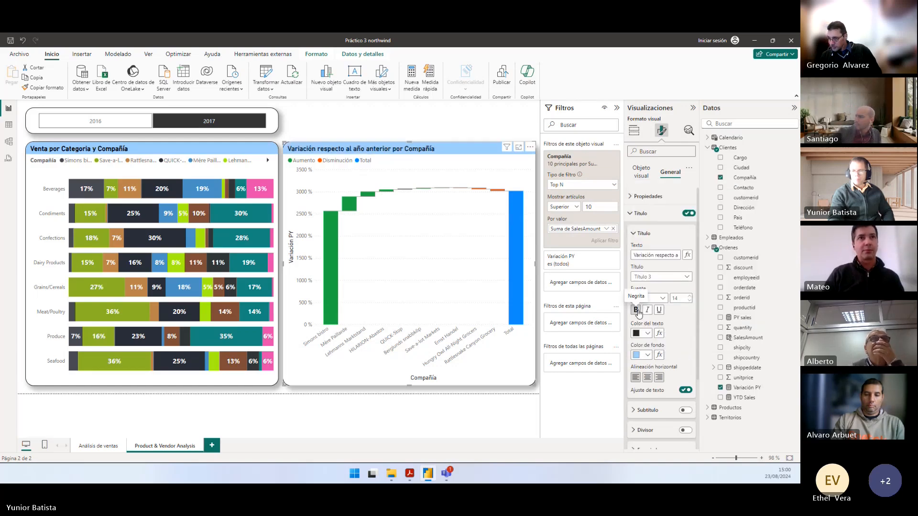
{"action": "left_click", "coordinate": [433, 124]}
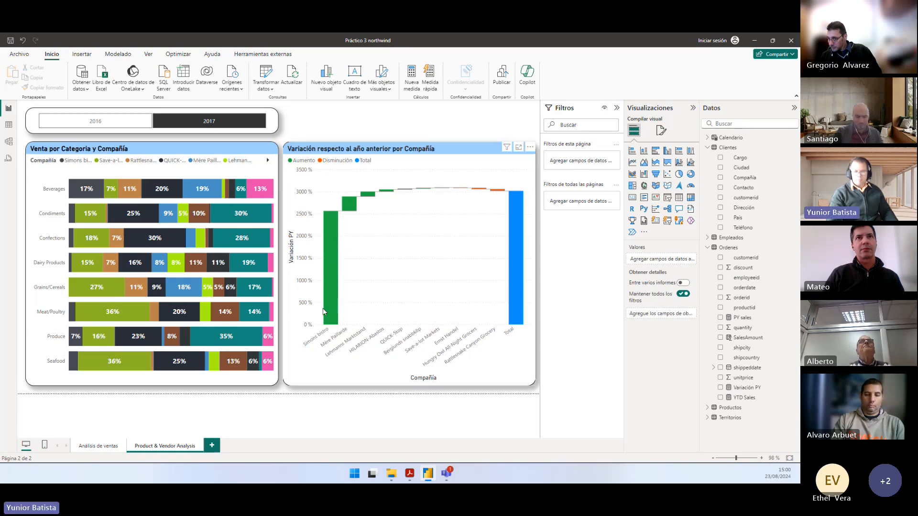
Step: Switch to Letra Práctico 3.pdf, read the waterfall chart and employee filter requirements, and return to Power BI
{"action": "key", "text": "alt+Tab"}
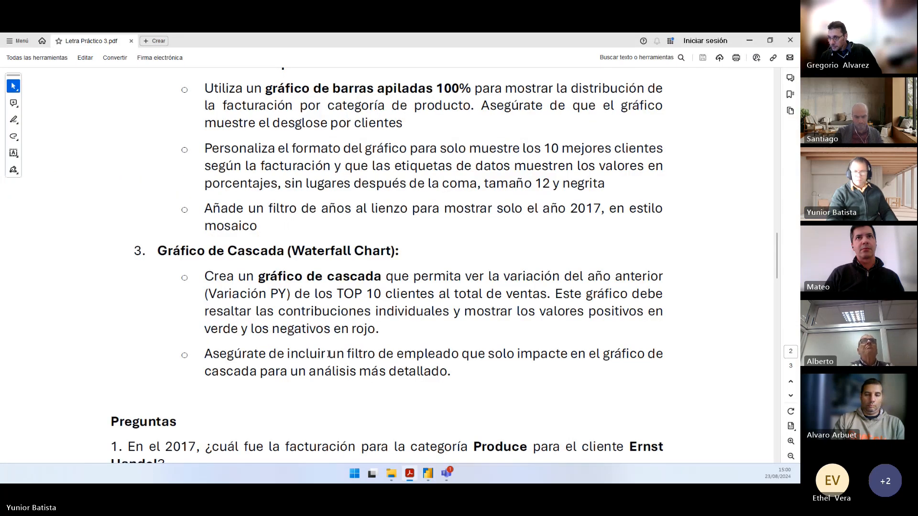
{"action": "scroll", "coordinate": [328, 354], "scroll_direction": "down", "scroll_amount": 1}
{"action": "scroll", "coordinate": [328, 354], "scroll_direction": "up", "scroll_amount": 2}
{"action": "scroll", "coordinate": [329, 353], "scroll_direction": "down", "scroll_amount": 1}
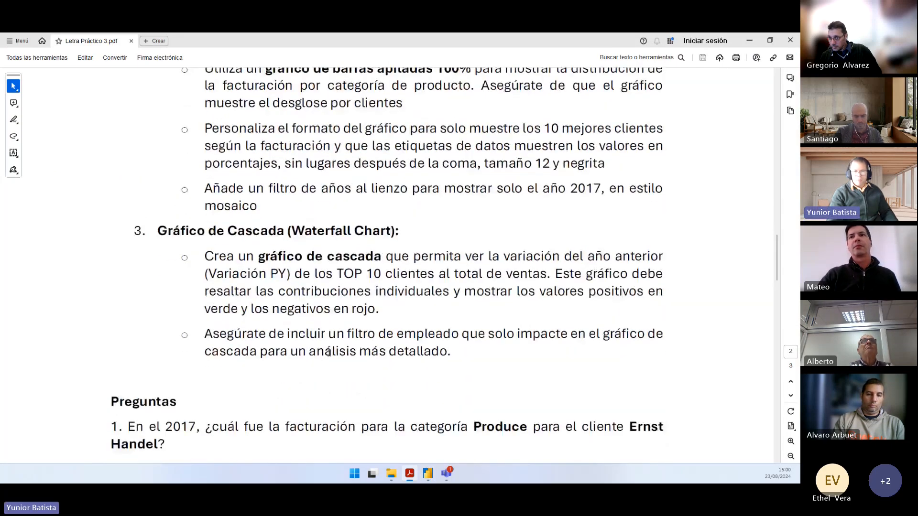
{"action": "scroll", "coordinate": [328, 354], "scroll_direction": "down", "scroll_amount": 4}
{"action": "key", "text": "alt+Tab"}
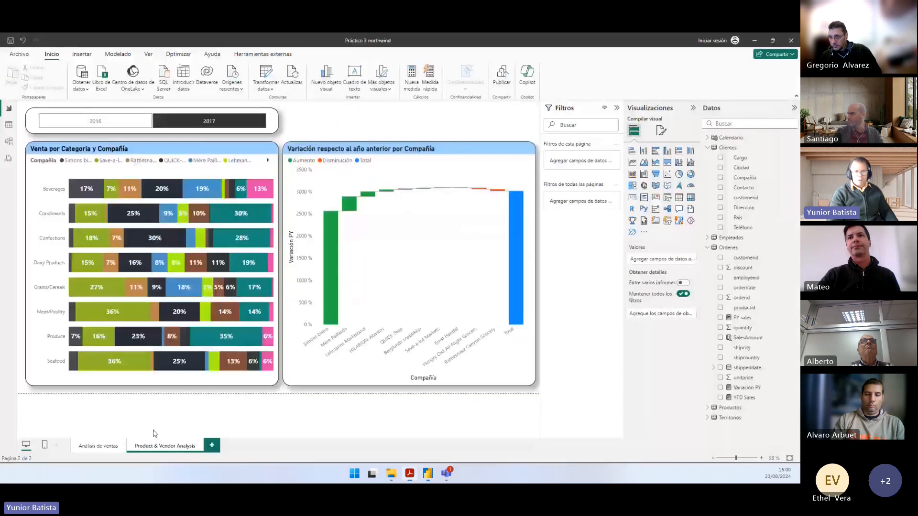
Step: Copy the title text box from Análisis de ventas to Product & Vendor Analysis, placing it above the waterfall chart and widening it to the chart's right edge
{"action": "left_click", "coordinate": [99, 444]}
{"action": "left_click", "coordinate": [240, 124]}
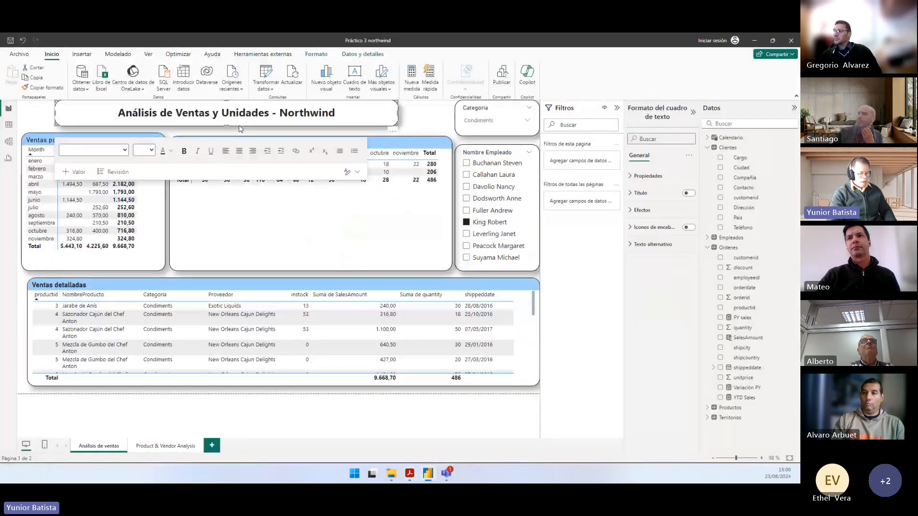
{"action": "left_click", "coordinate": [166, 445]}
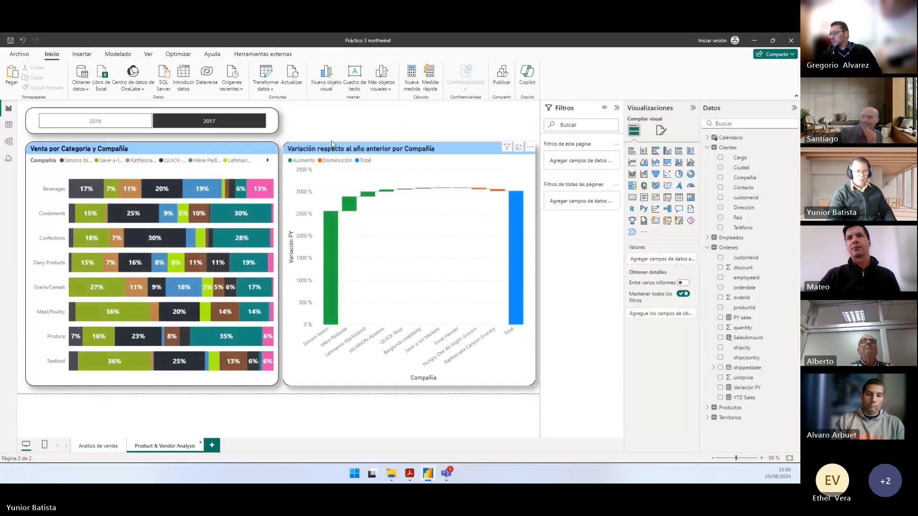
{"action": "key", "text": "ctrl+v"}
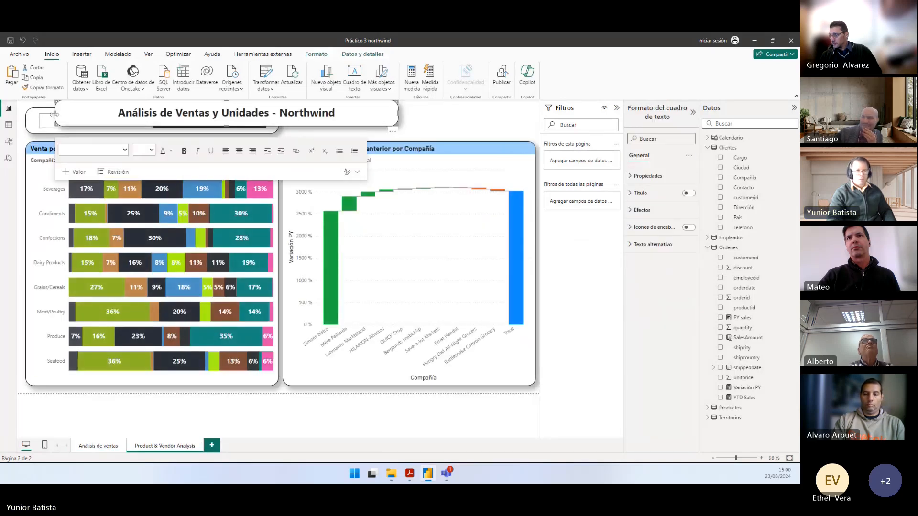
{"action": "left_click_drag", "start_coordinate": [54, 113], "coordinate": [332, 111]}
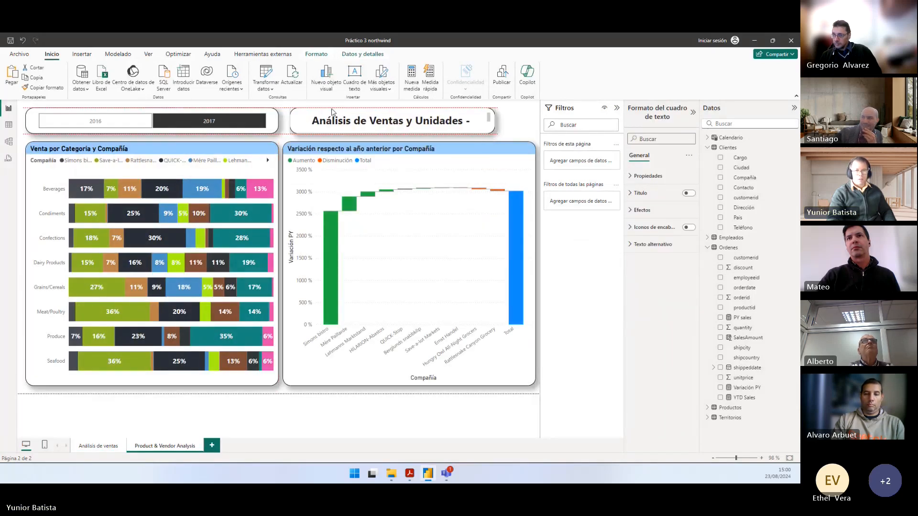
{"action": "left_click", "coordinate": [454, 118]}
{"action": "left_click_drag", "start_coordinate": [497, 128], "coordinate": [539, 128]}
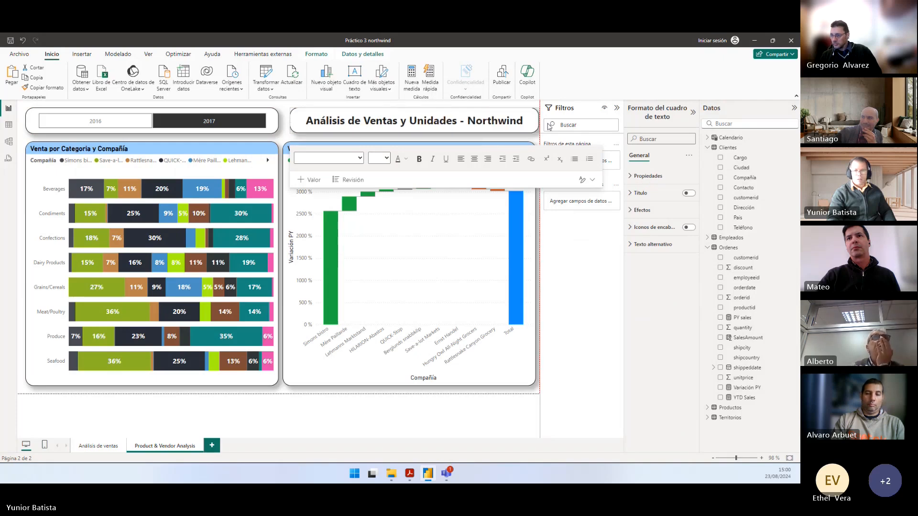
Step: Change the copied page title's text to "Análisis de los TOP 10 Clientes"
{"action": "left_click", "coordinate": [375, 118]}
{"action": "double_click", "coordinate": [376, 118]}
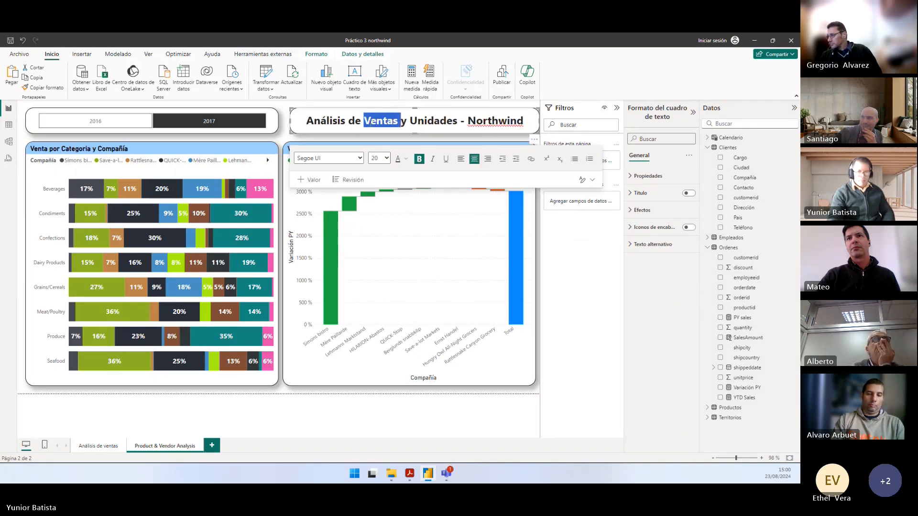
{"action": "left_click_drag", "start_coordinate": [362, 121], "coordinate": [540, 122]}
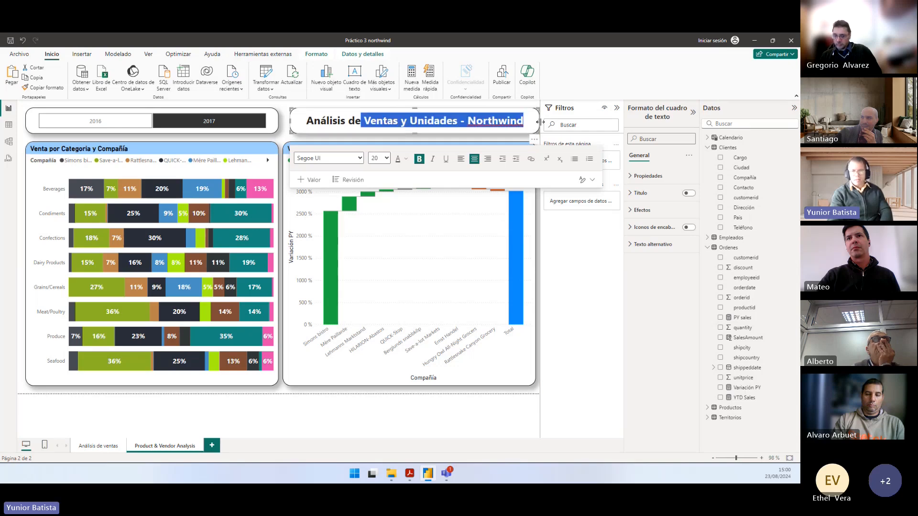
{"action": "key", "text": "BackSpace"}
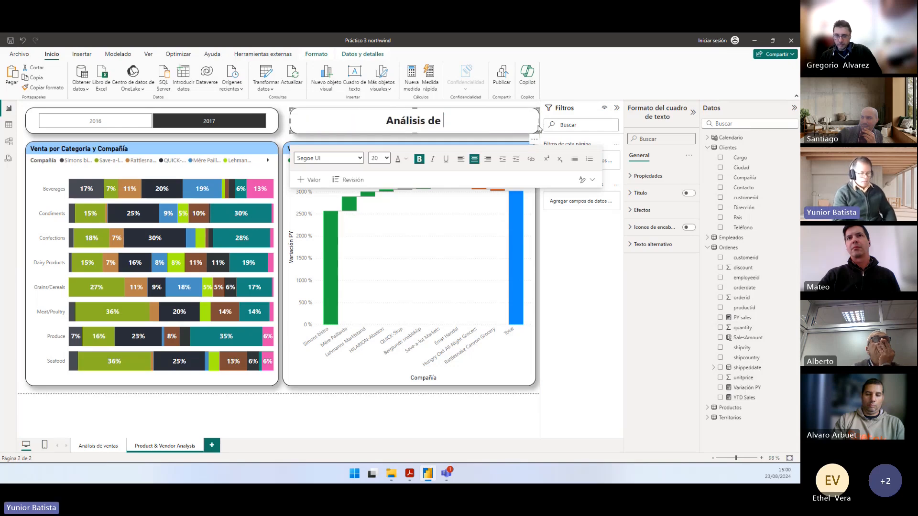
{"action": "type", "text": "los TO"}
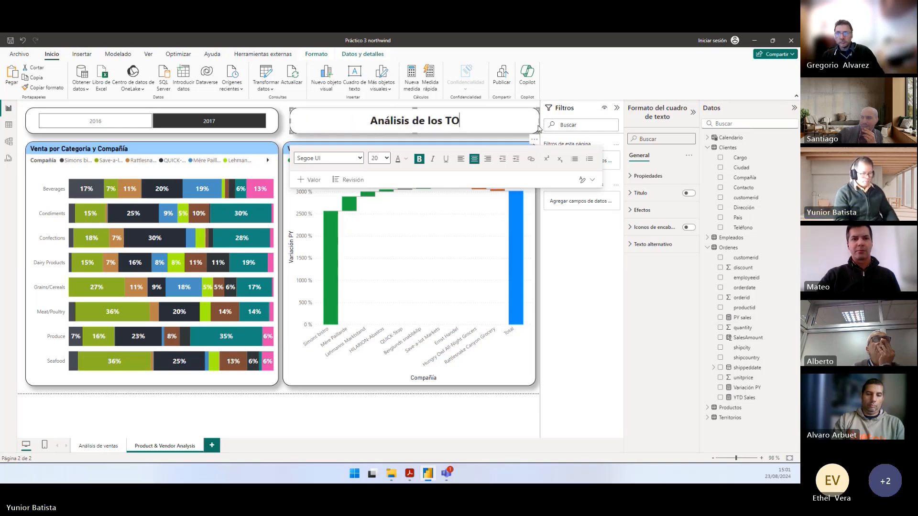
{"action": "type", "text": "P 10 "}
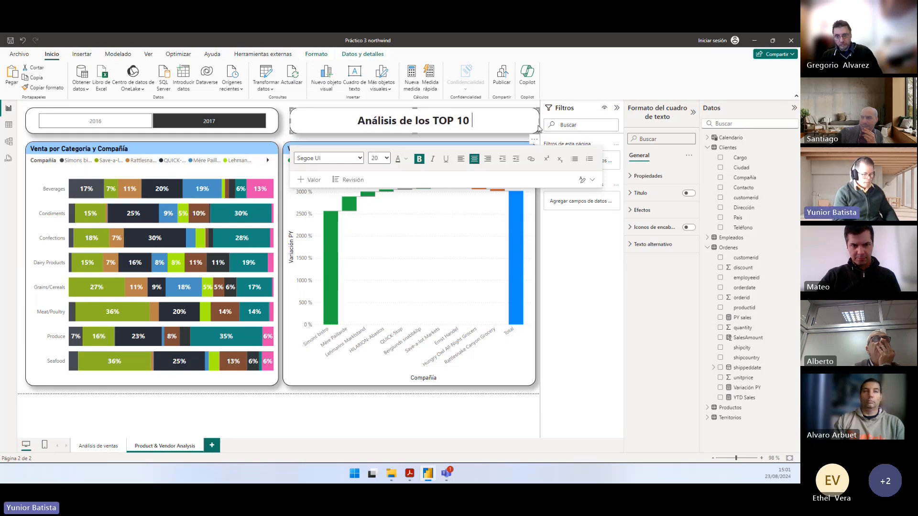
{"action": "type", "text": "Clientes"}
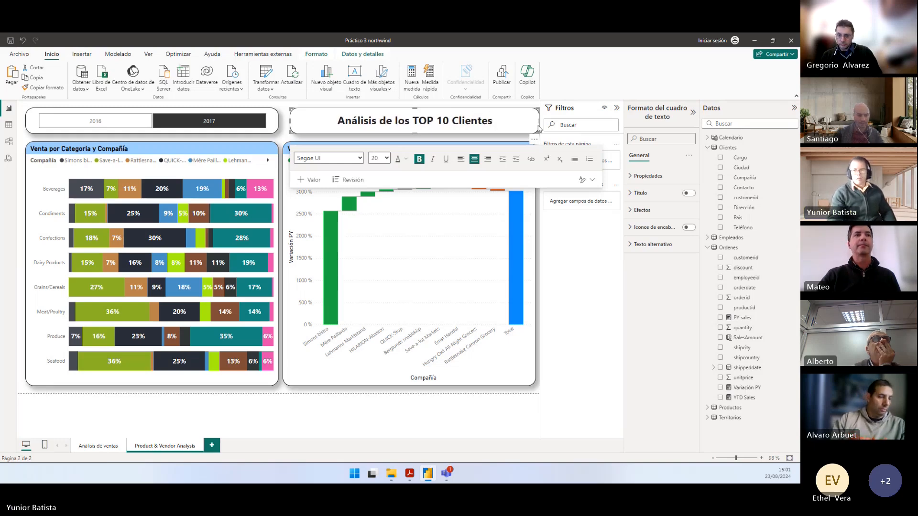
{"action": "left_click", "coordinate": [287, 137]}
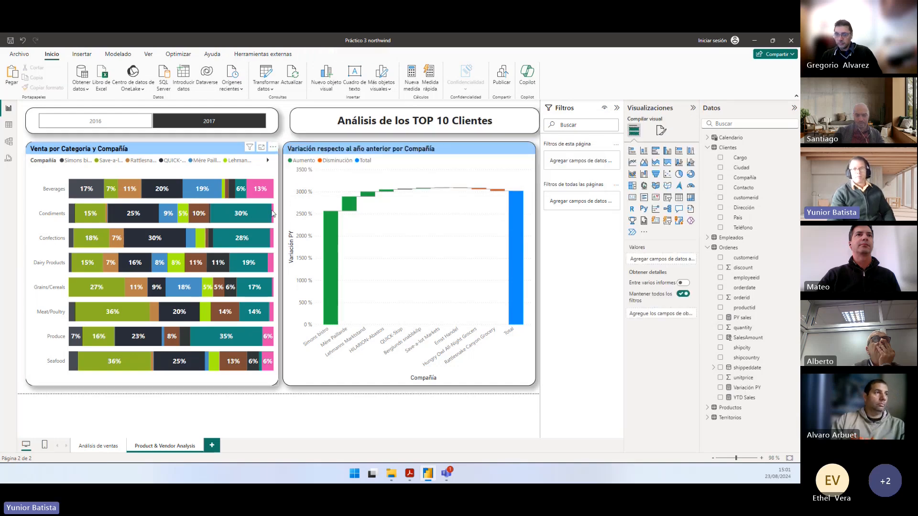
Step: Shift the page title text box so its left edge lines up with the waterfall chart's left edge
{"action": "left_click", "coordinate": [315, 117]}
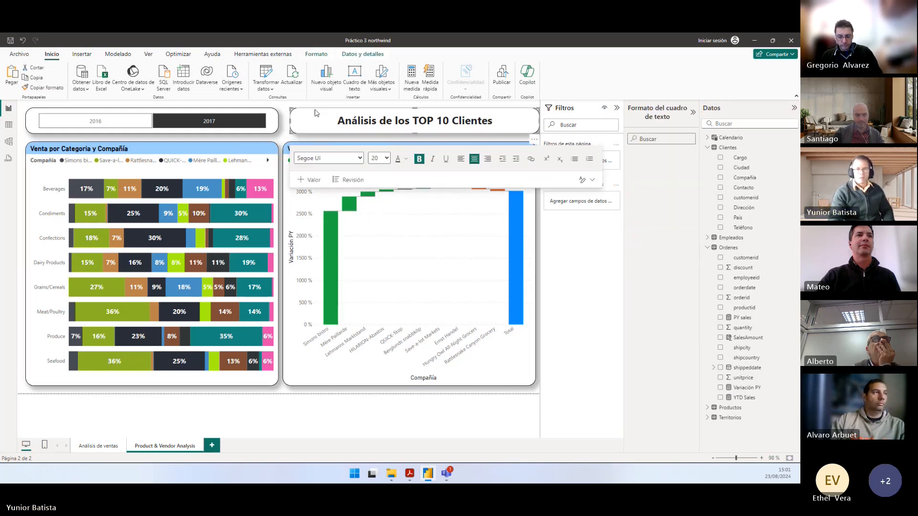
{"action": "left_click_drag", "start_coordinate": [316, 117], "coordinate": [308, 113]}
{"action": "left_click", "coordinate": [307, 112]}
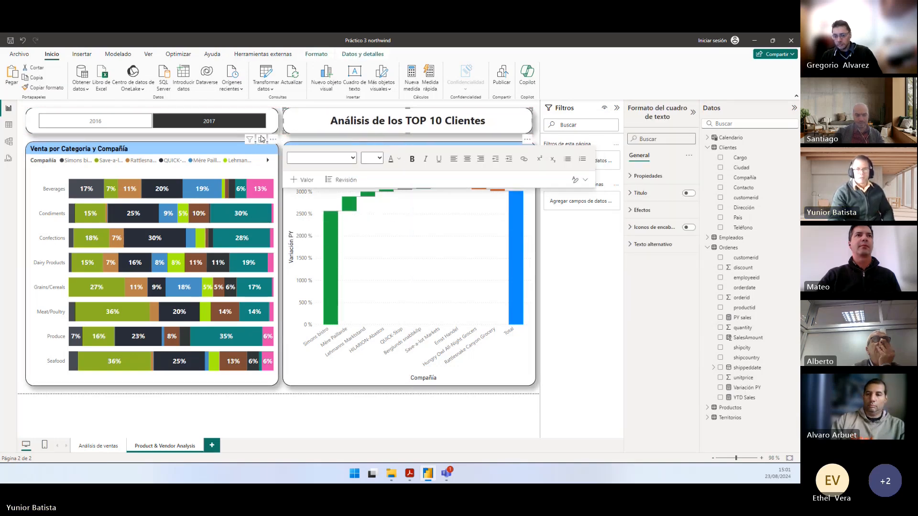
{"action": "left_click", "coordinate": [294, 140]}
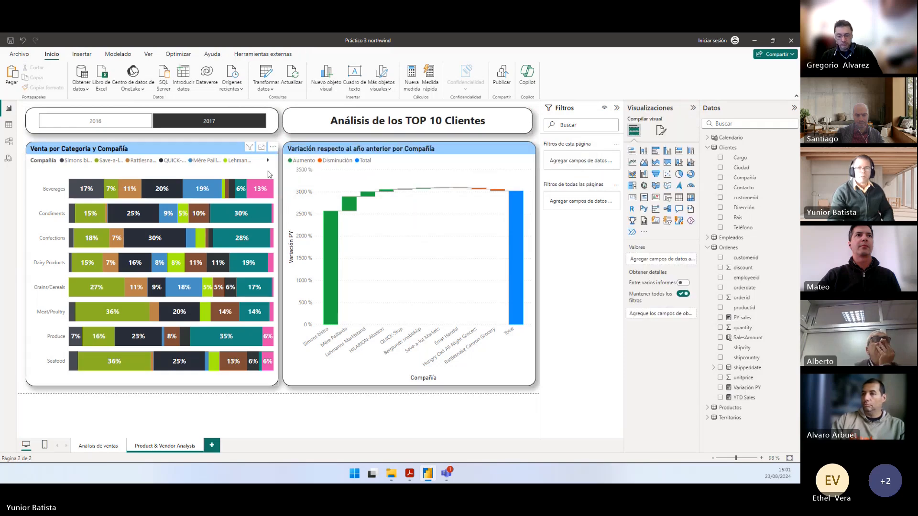
Step: Change the capitalisation of "TOP" in the page title so it reads "Análisis de los Top 10 Clientes"
{"action": "double_click", "coordinate": [416, 121]}
{"action": "key", "text": "BackSpace"}
{"action": "type", "text": "op"}
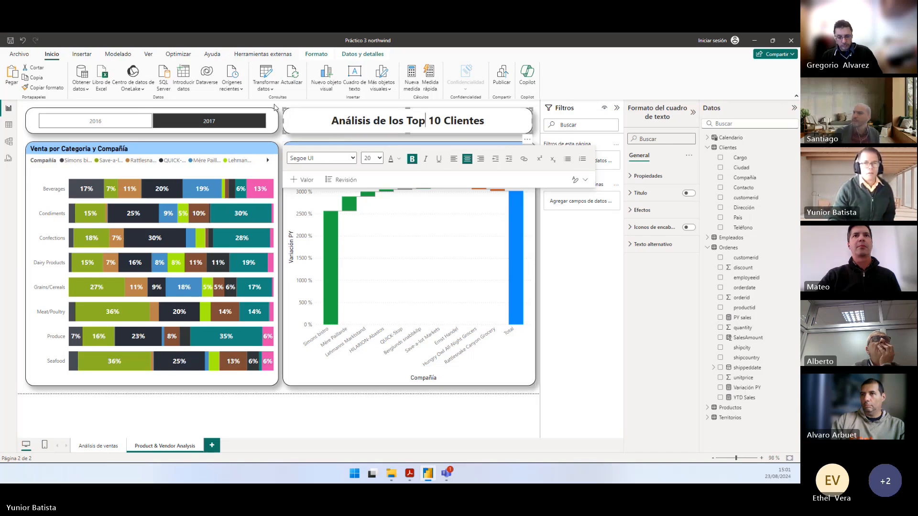
{"action": "left_click", "coordinate": [274, 107]}
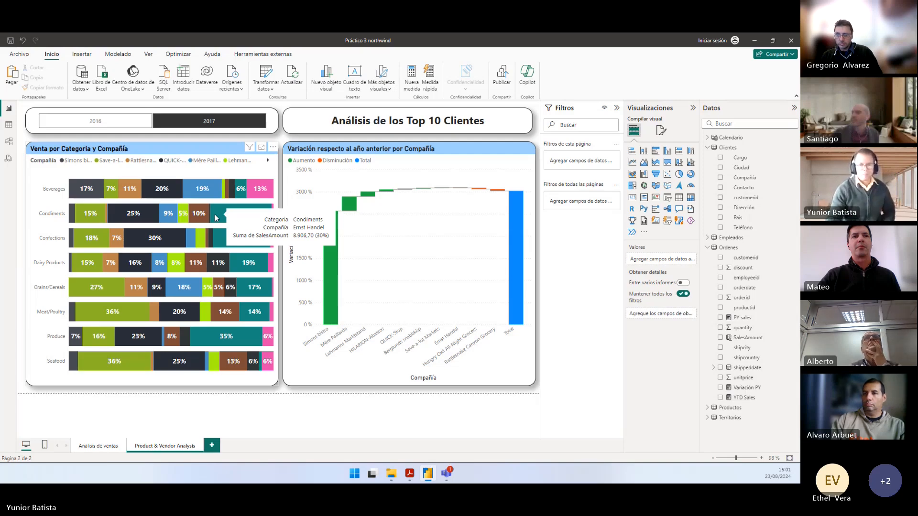
Step: Turn off the X-axis title of the waterfall chart and deselect the chart
{"action": "left_click", "coordinate": [389, 343]}
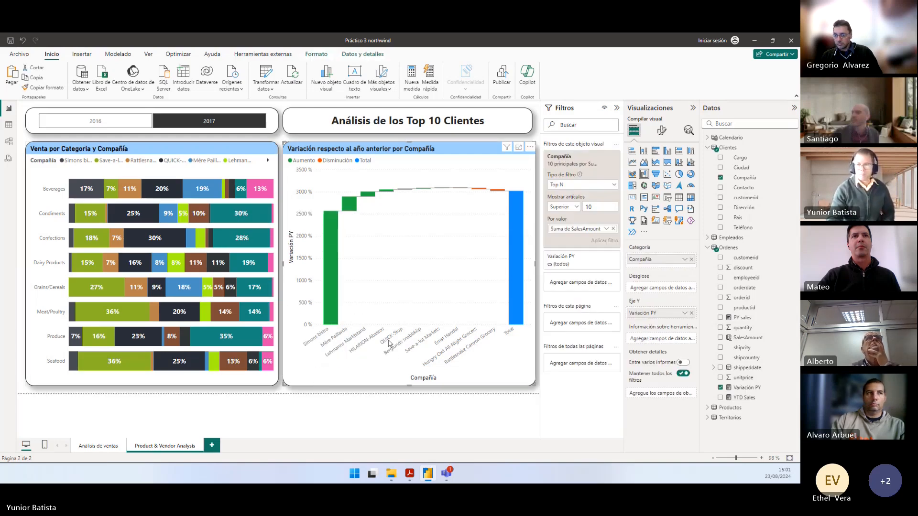
{"action": "left_click", "coordinate": [662, 130]}
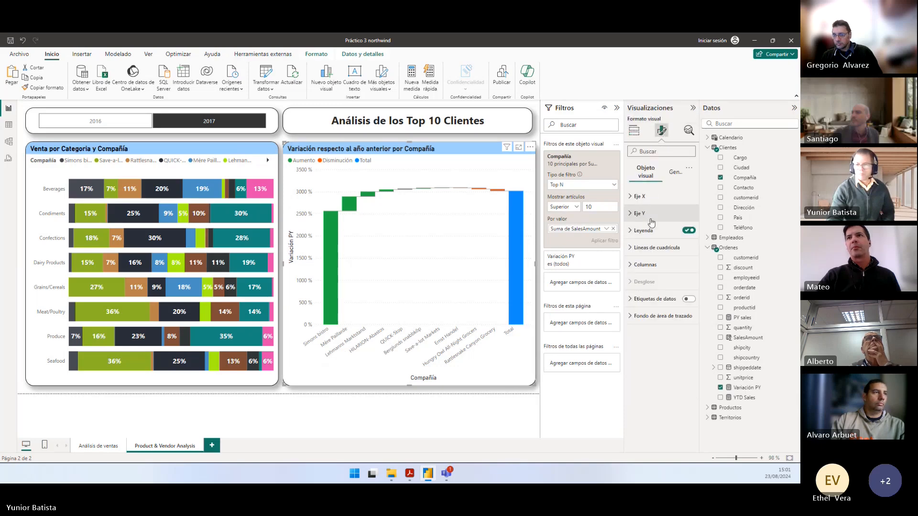
{"action": "left_click", "coordinate": [641, 200]}
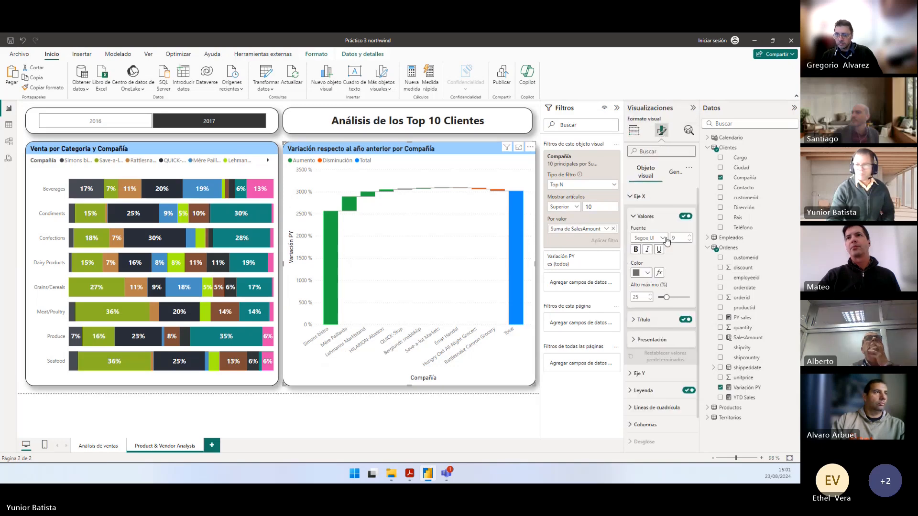
{"action": "left_click", "coordinate": [685, 319]}
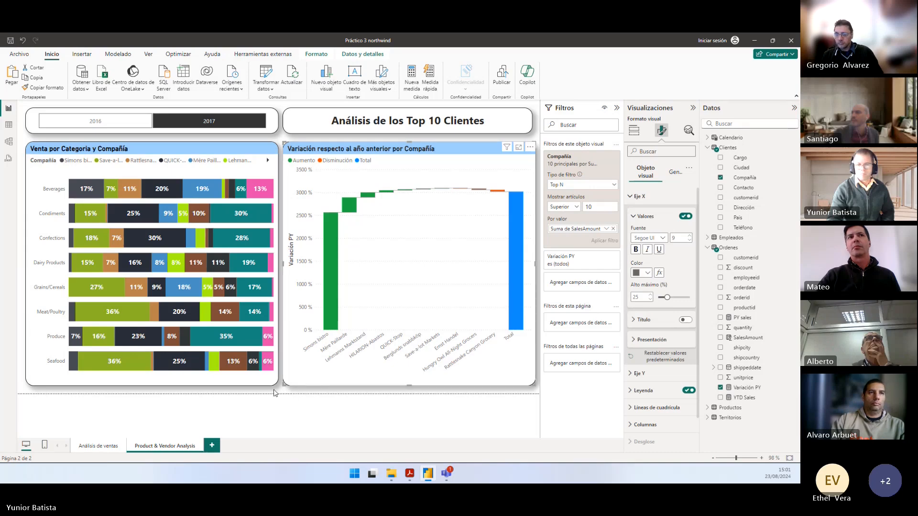
{"action": "left_click", "coordinate": [275, 397]}
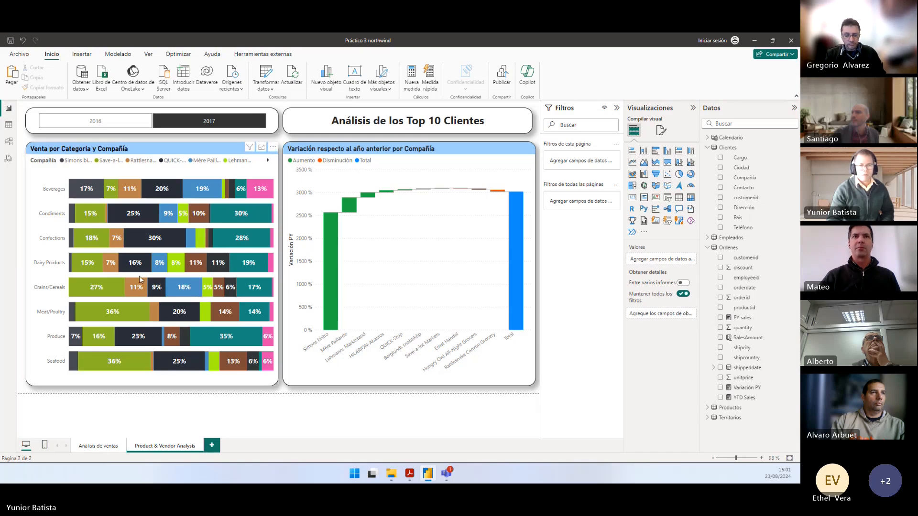
Step: Test how the Save-a-lot Markets segment of Dairy Products cross-filters the waterfall chart, and clear the selection
{"action": "left_click", "coordinate": [91, 262]}
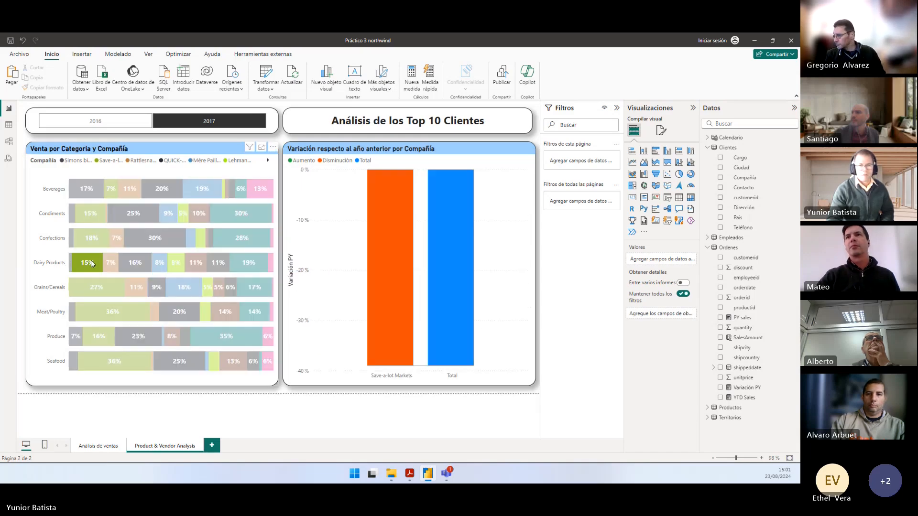
{"action": "left_click", "coordinate": [91, 261]}
{"action": "left_click", "coordinate": [112, 293]}
{"action": "left_click", "coordinate": [112, 293]}
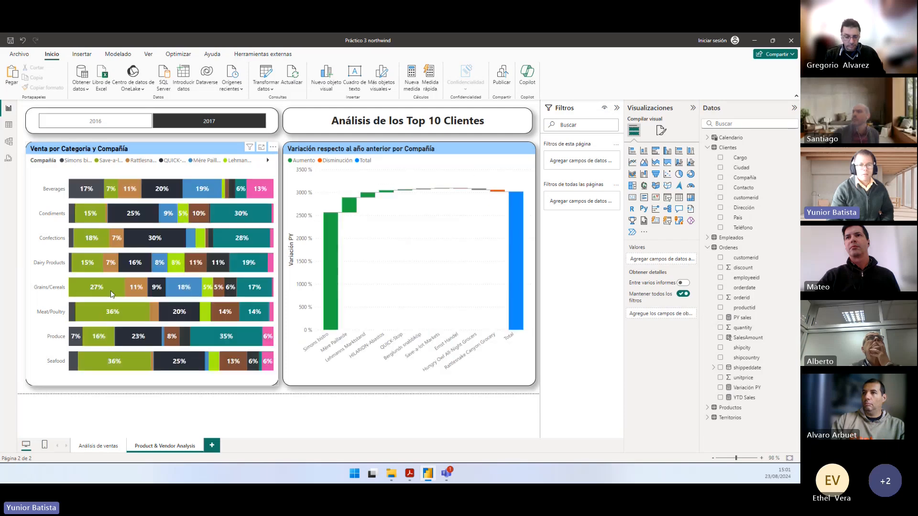
{"action": "mouse_move", "coordinate": [191, 296]}
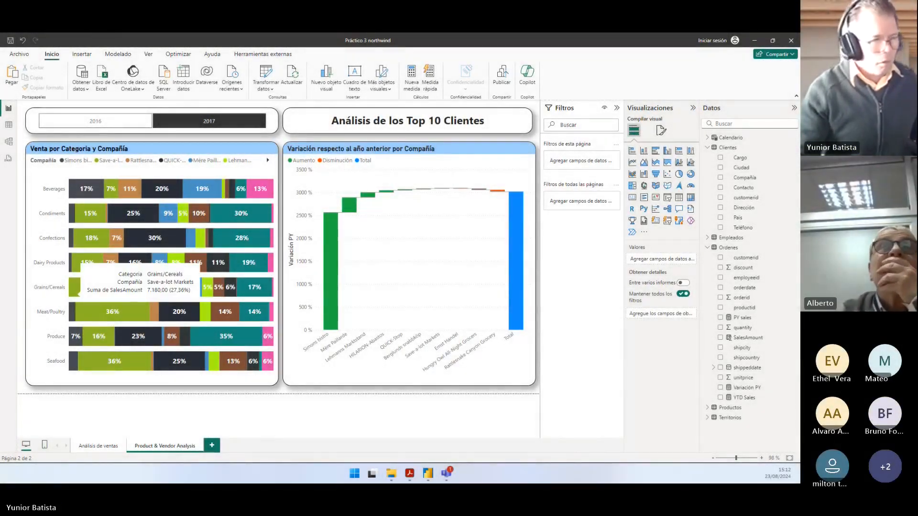
Step: Switch to Letra Práctico 3.pdf and read question 1 under Preguntas, noting the year it asks about
{"action": "left_click", "coordinate": [409, 474]}
{"action": "scroll", "coordinate": [384, 315], "scroll_direction": "down", "scroll_amount": 2}
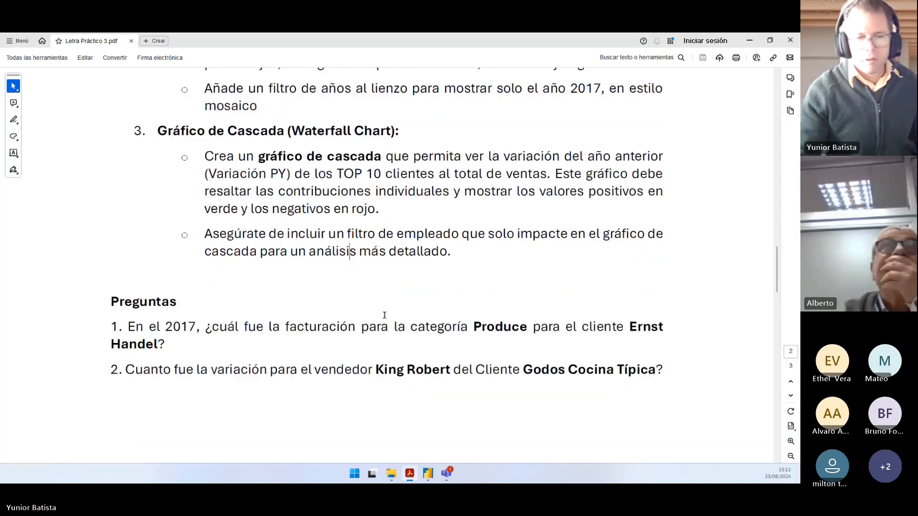
{"action": "scroll", "coordinate": [384, 316], "scroll_direction": "down", "scroll_amount": 1}
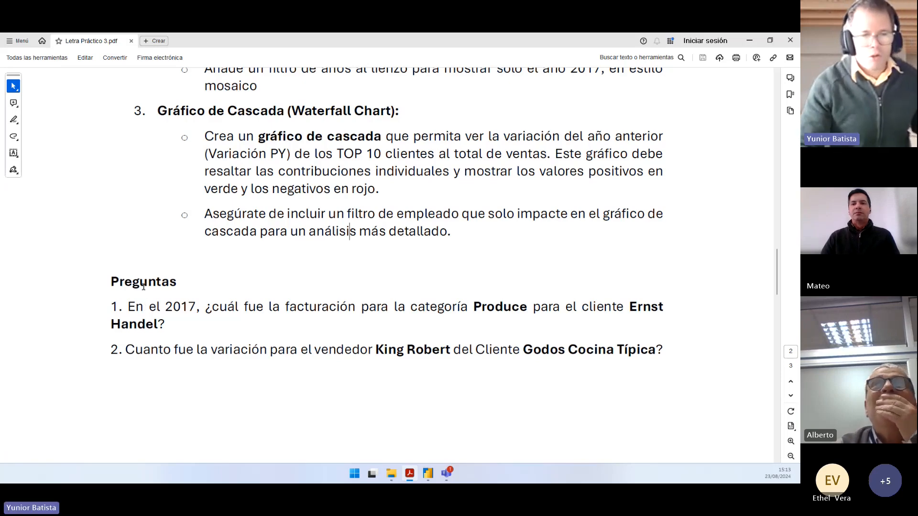
{"action": "left_click_drag", "start_coordinate": [127, 308], "coordinate": [545, 311]}
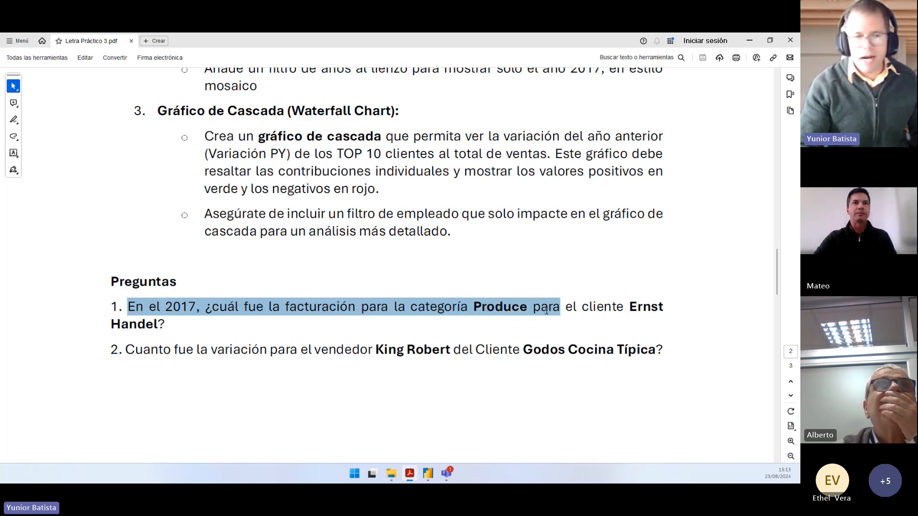
{"action": "left_click_drag", "start_coordinate": [202, 308], "coordinate": [98, 301]}
{"action": "left_click", "coordinate": [172, 324]}
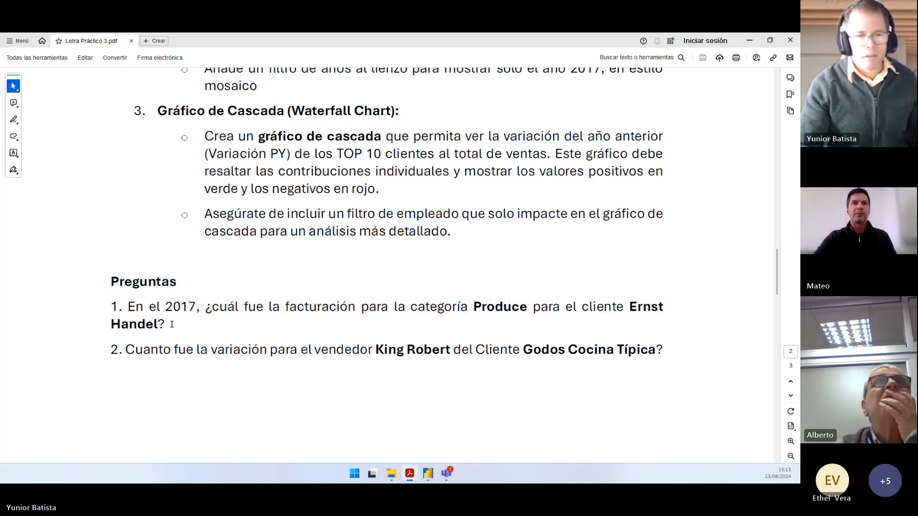
{"action": "double_click", "coordinate": [181, 306]}
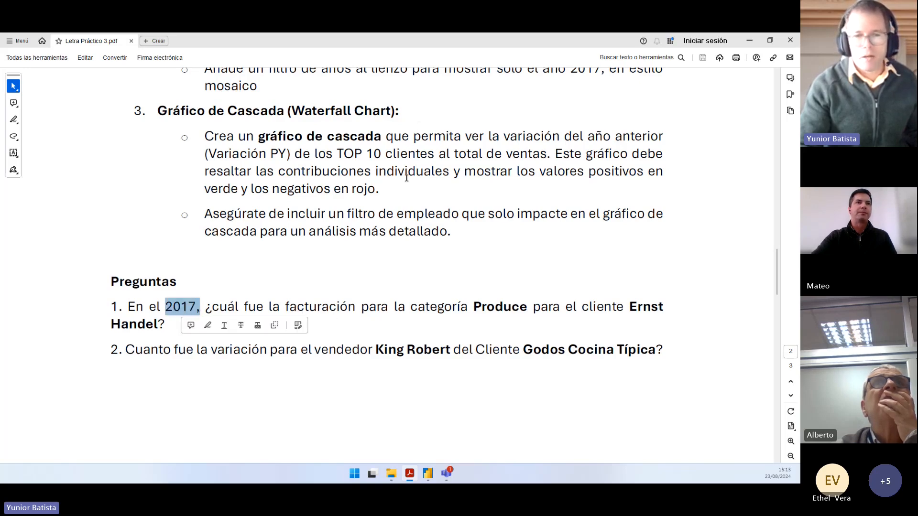
Step: Compare question 1 in the PDF with the report page, checking which customer and category it names
{"action": "key", "text": "alt+Tab"}
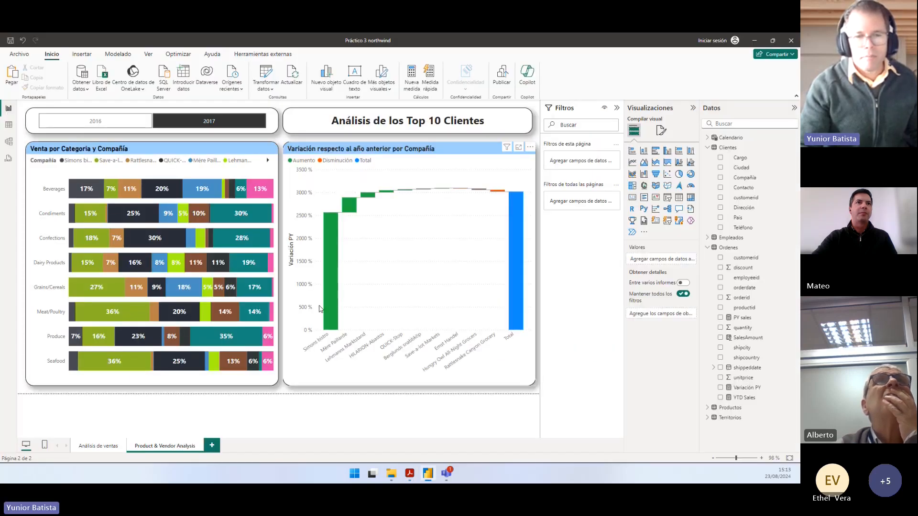
{"action": "key", "text": "alt+Tab"}
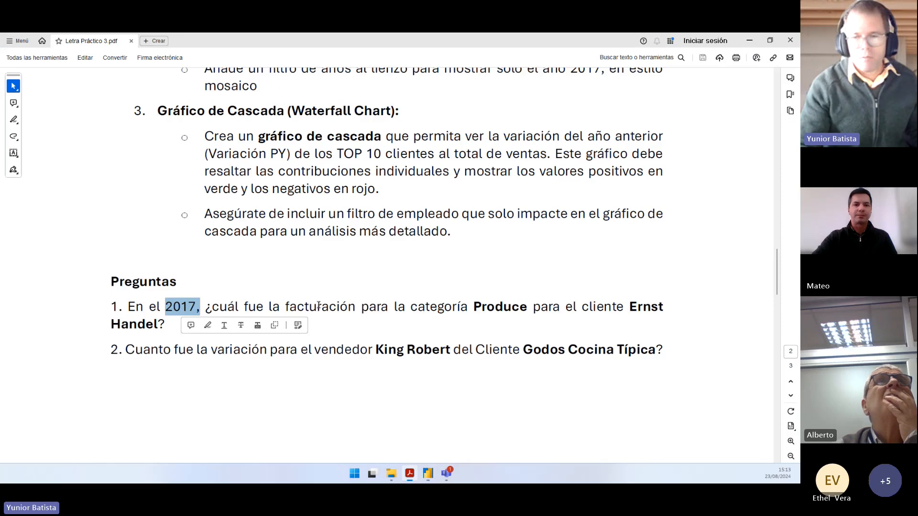
{"action": "double_click", "coordinate": [156, 332]}
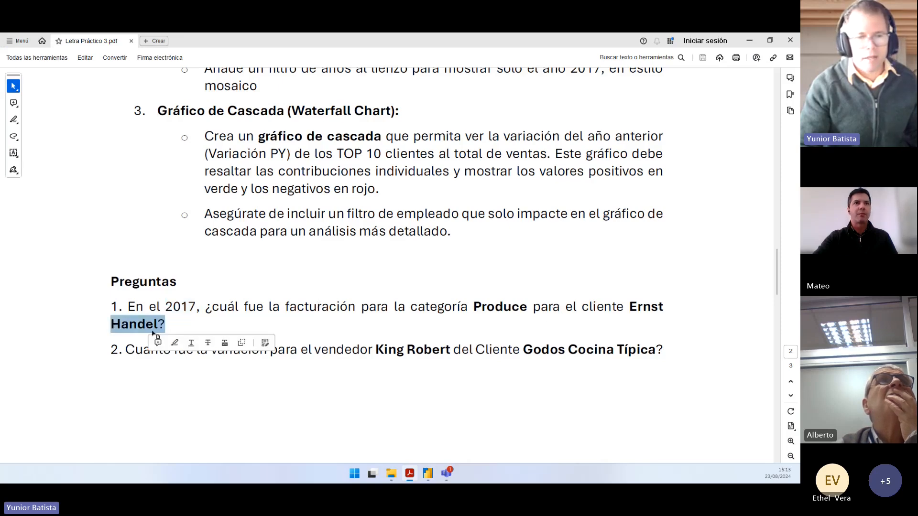
{"action": "key", "text": "alt+Tab"}
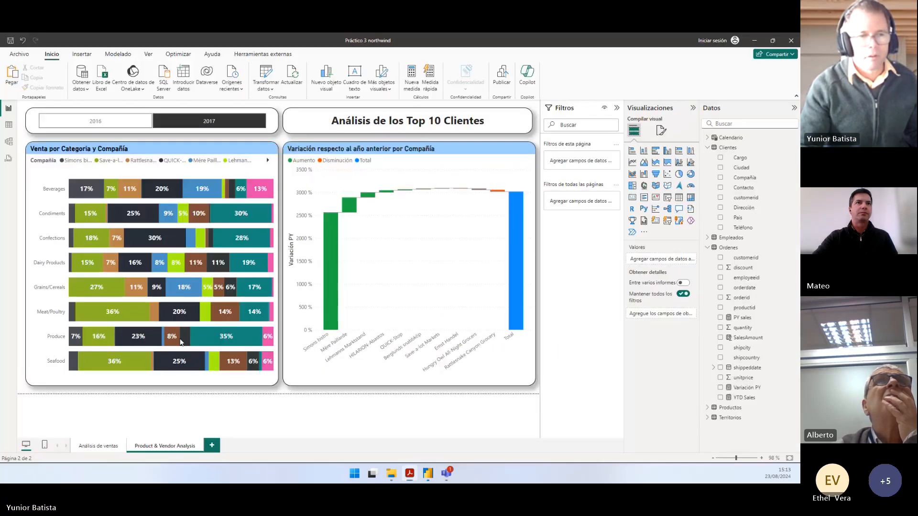
{"action": "mouse_move", "coordinate": [182, 342]}
{"action": "key", "text": "alt+Tab"}
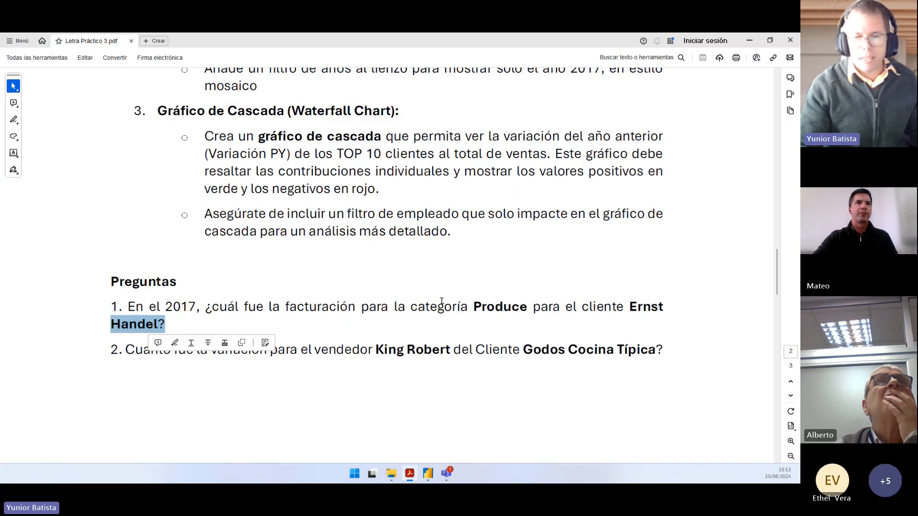
{"action": "left_click", "coordinate": [442, 306]}
{"action": "double_click", "coordinate": [489, 308]}
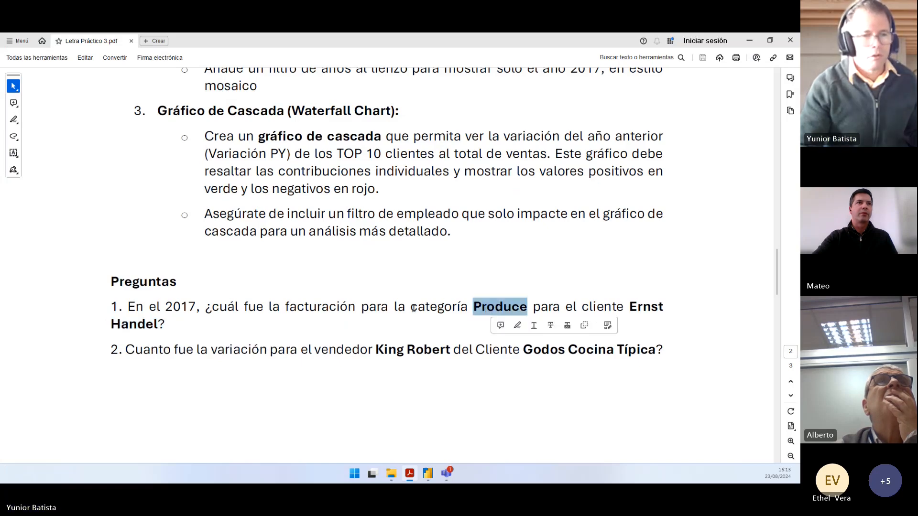
Step: Return to Power BI and look up Ernst Handel's sales amount in the Produce bar of the stacked chart
{"action": "key", "text": "alt+Tab"}
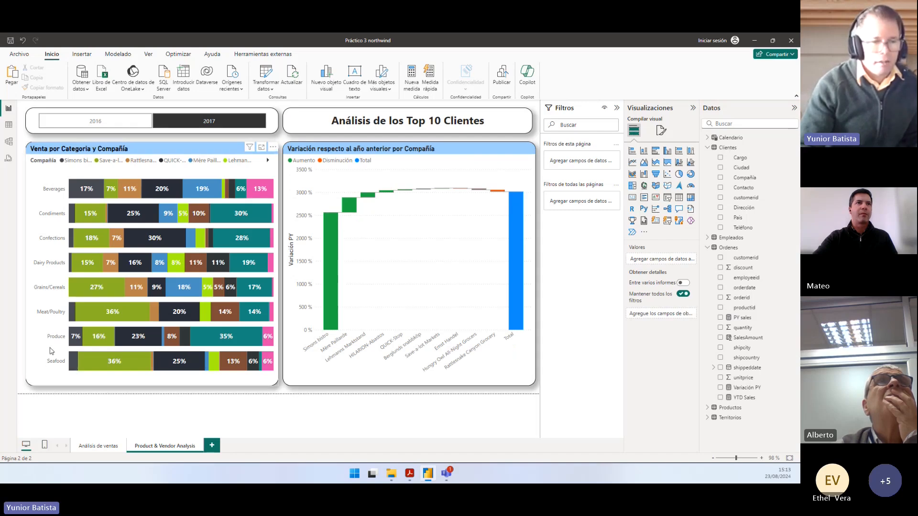
{"action": "mouse_move", "coordinate": [79, 341]}
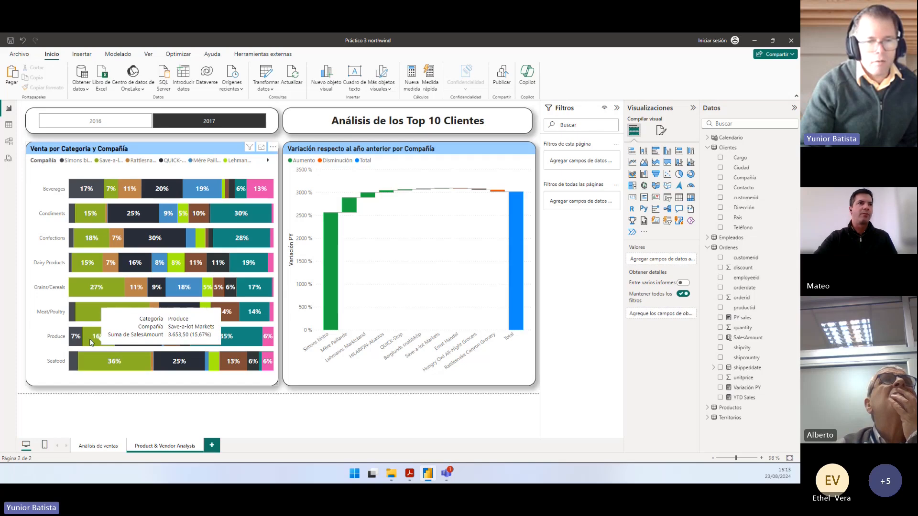
{"action": "mouse_move", "coordinate": [160, 344]}
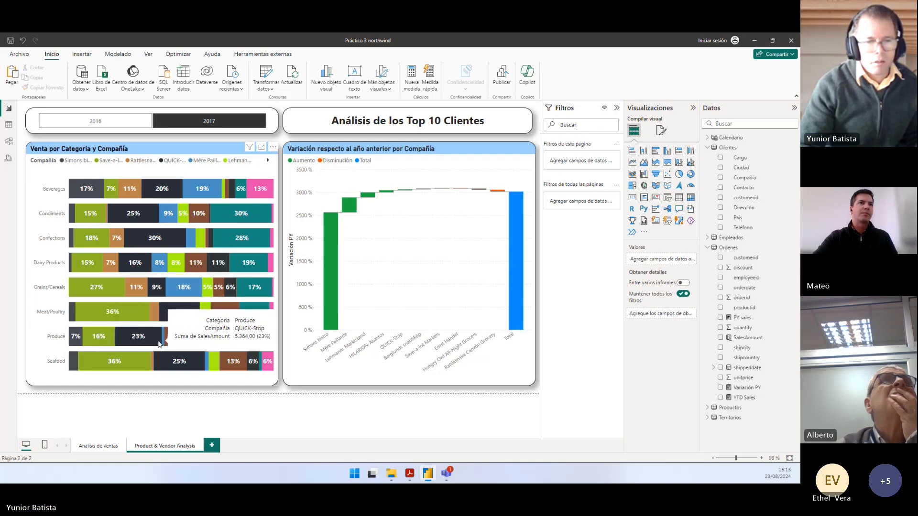
{"action": "mouse_move", "coordinate": [204, 344]}
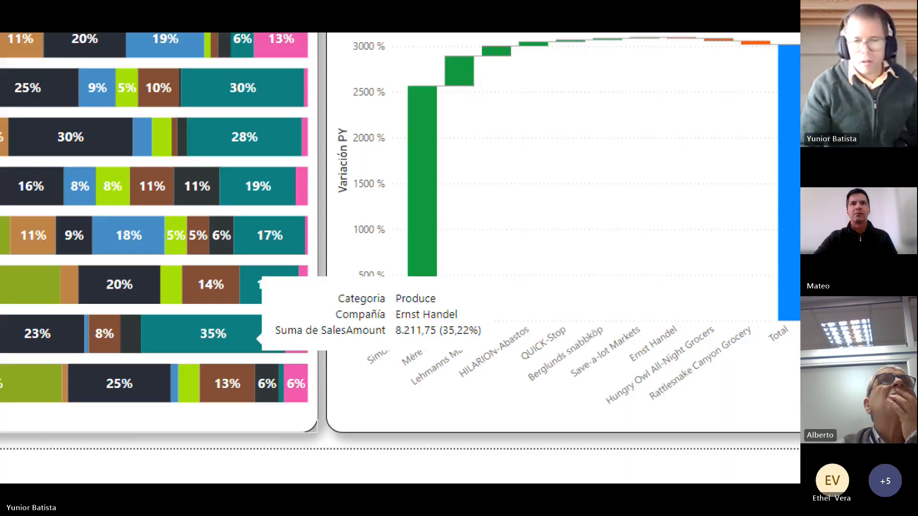
Step: Mark Ernst Handel's Produce sales amount in the tooltip with an arrow and a box, and leave the magnified view
{"action": "left_click_drag", "start_coordinate": [483, 298], "coordinate": [468, 324]}
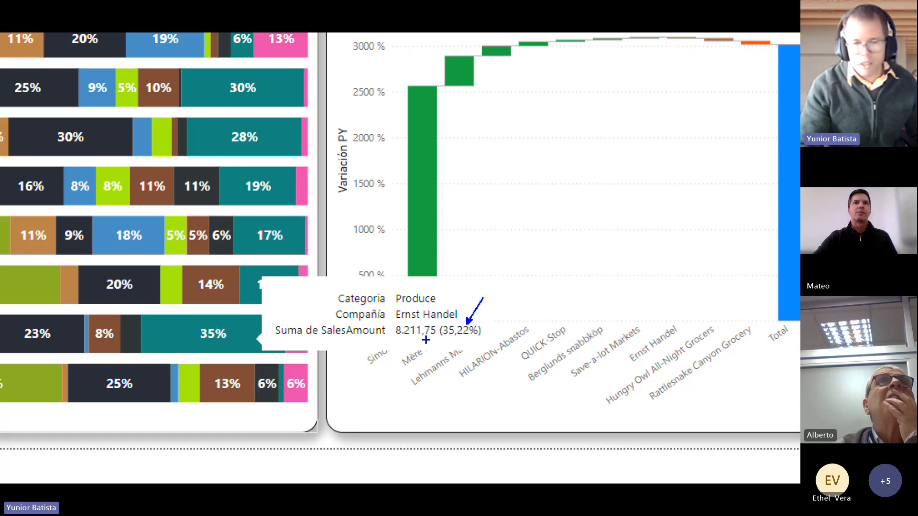
{"action": "left_click_drag", "start_coordinate": [387, 321], "coordinate": [438, 339]}
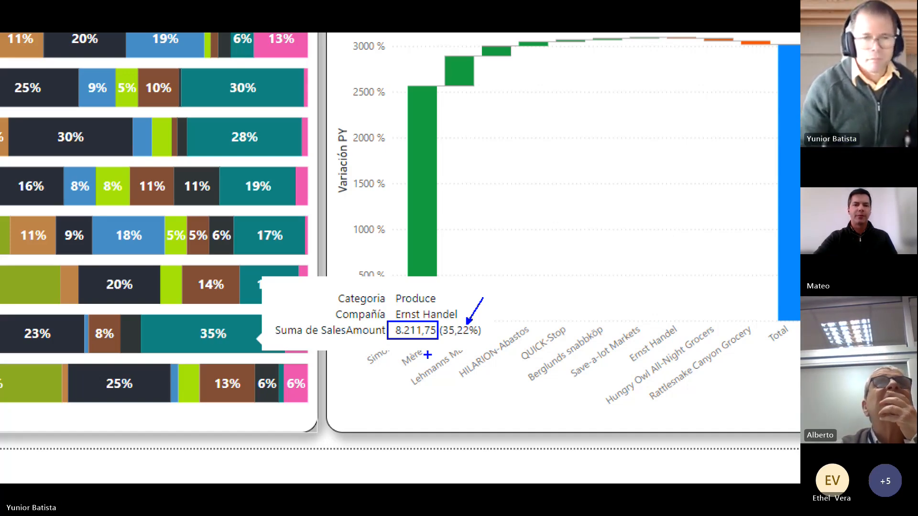
{"action": "scroll", "coordinate": [428, 354], "scroll_direction": "down", "scroll_amount": 2}
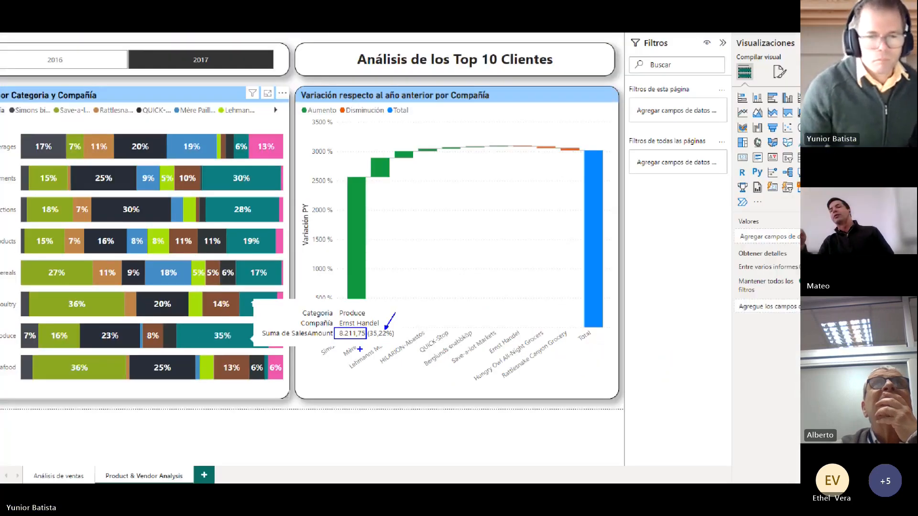
{"action": "key", "text": "Escape"}
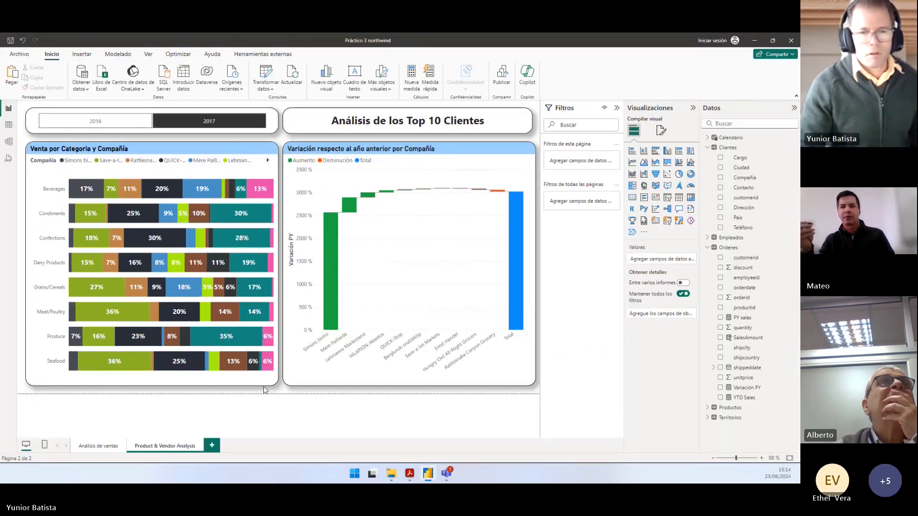
Step: Switch to Letra Práctico 3.pdf and read question 2, noting the measure, the salesperson and the customer it names
{"action": "key", "text": "alt+Tab"}
{"action": "left_click_drag", "start_coordinate": [131, 350], "coordinate": [641, 349]}
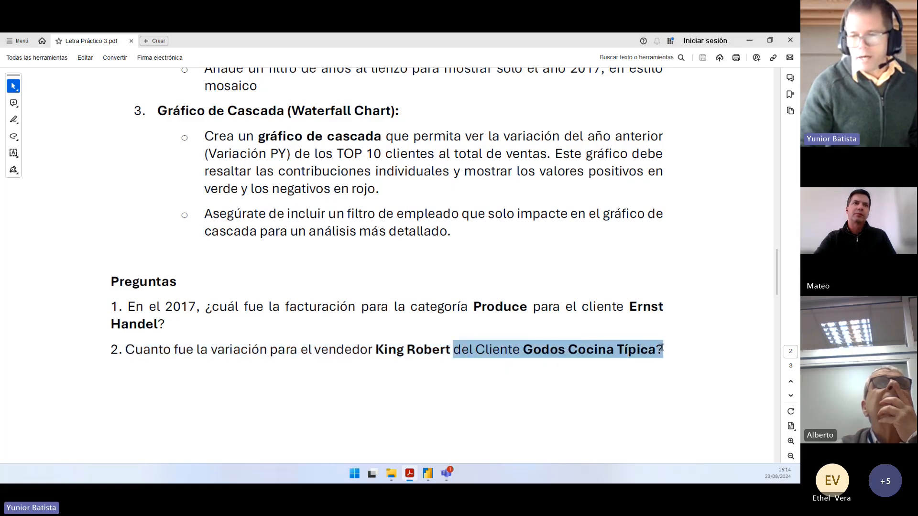
{"action": "left_click", "coordinate": [612, 351]}
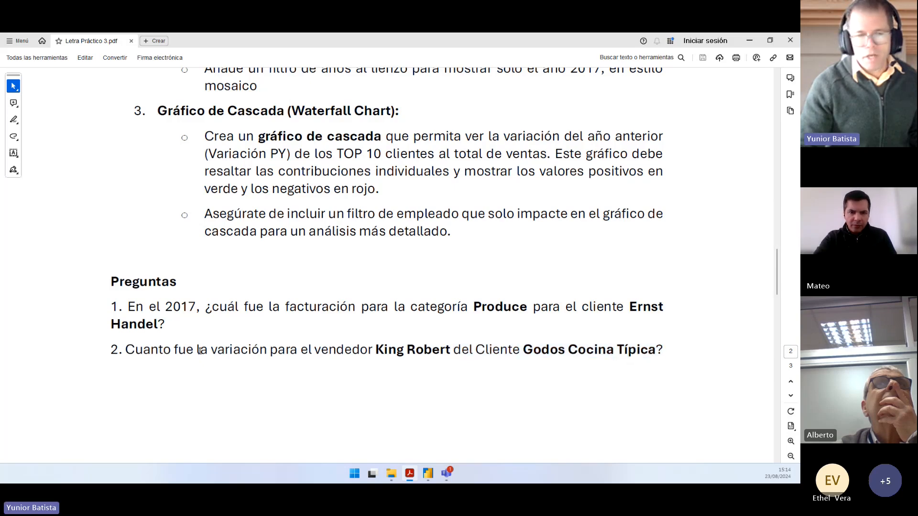
{"action": "left_click_drag", "start_coordinate": [213, 350], "coordinate": [270, 350]}
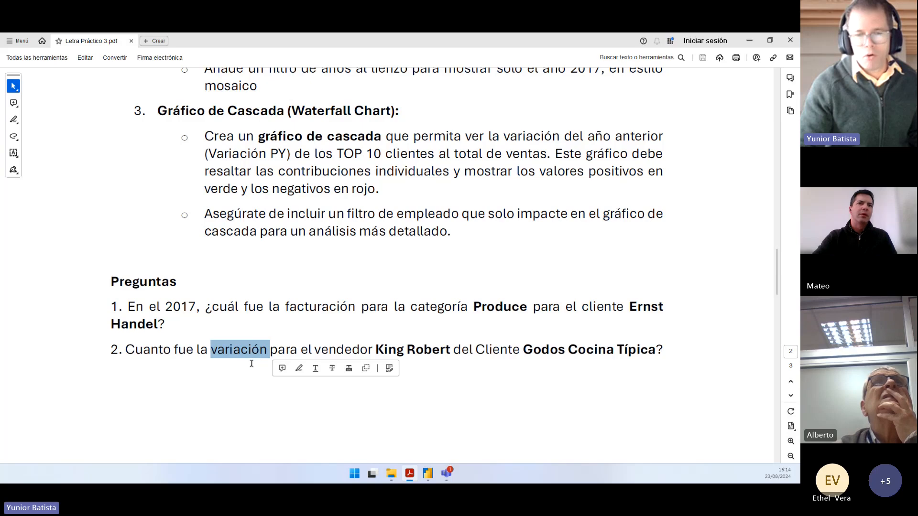
{"action": "double_click", "coordinate": [375, 349]}
{"action": "double_click", "coordinate": [410, 349]}
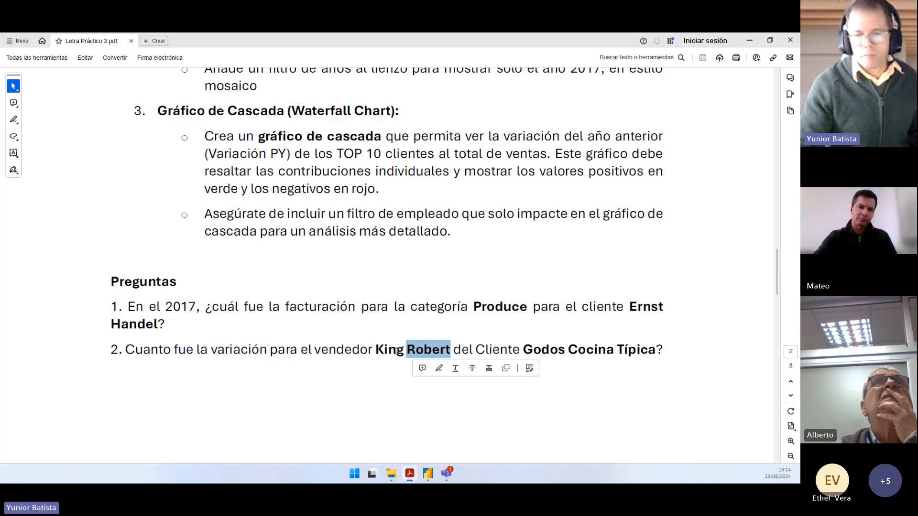
Step: Compare question 2 in the PDF with the waterfall chart in Power BI, checking whether the named customer is included
{"action": "key", "text": "alt+Tab"}
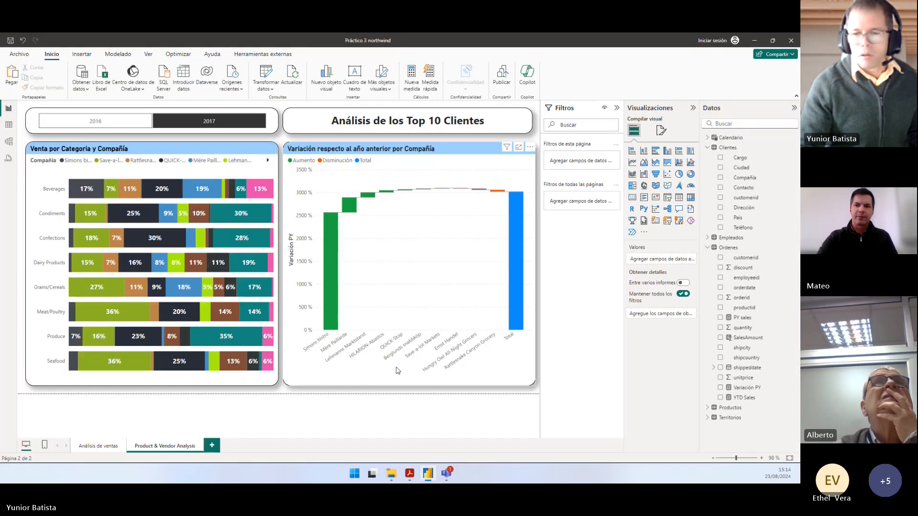
{"action": "key", "text": "alt+Tab"}
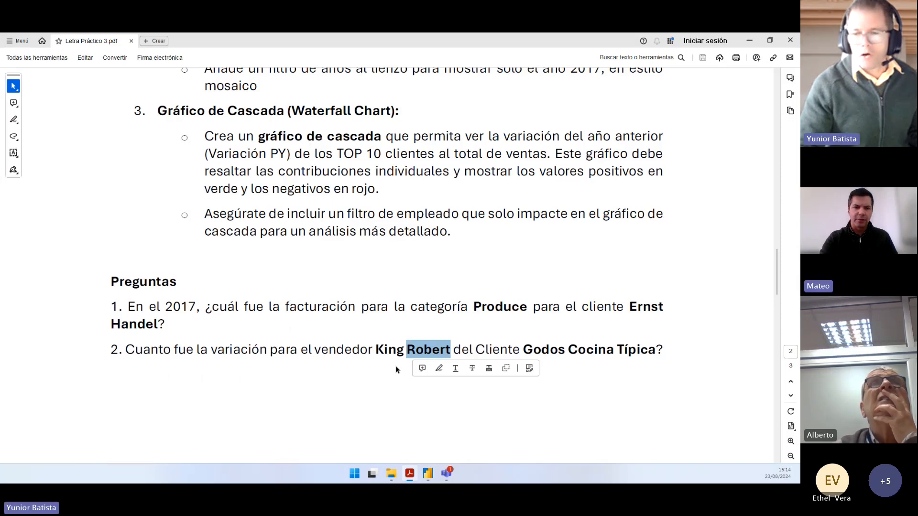
{"action": "key", "text": "alt+Tab"}
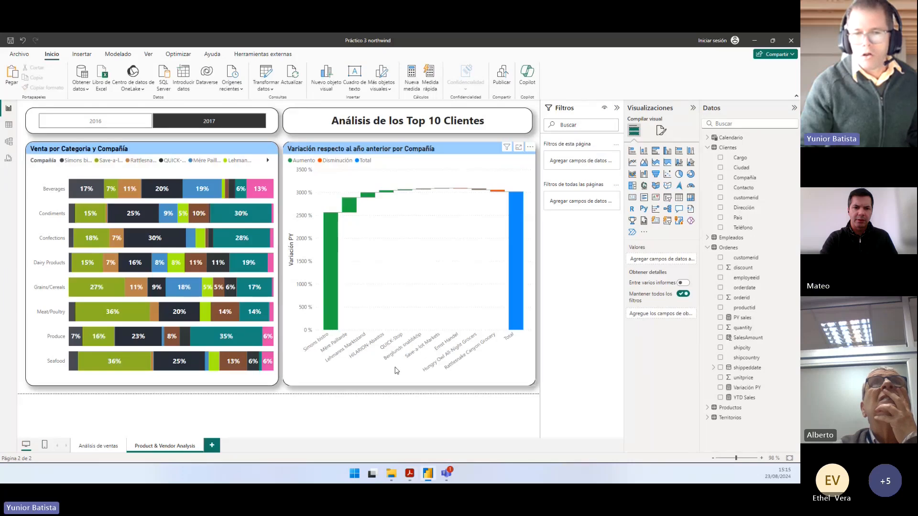
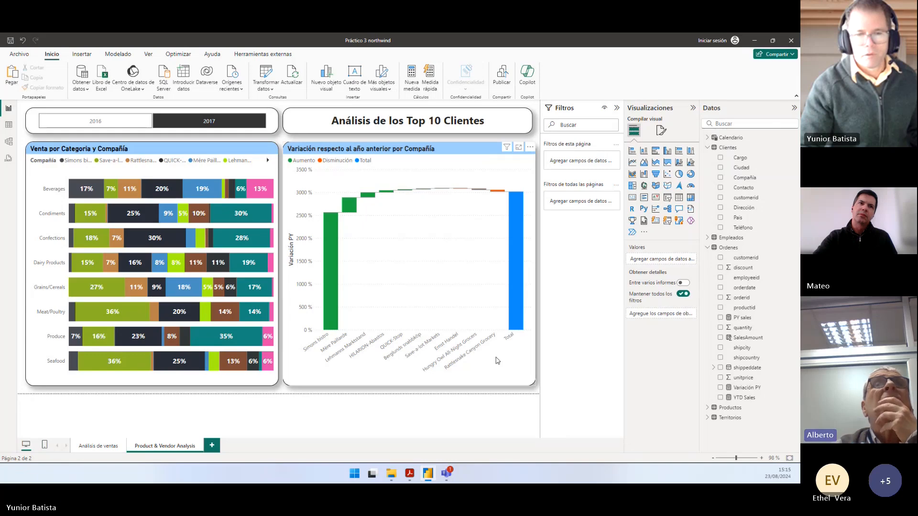
{"action": "key", "text": "alt"}
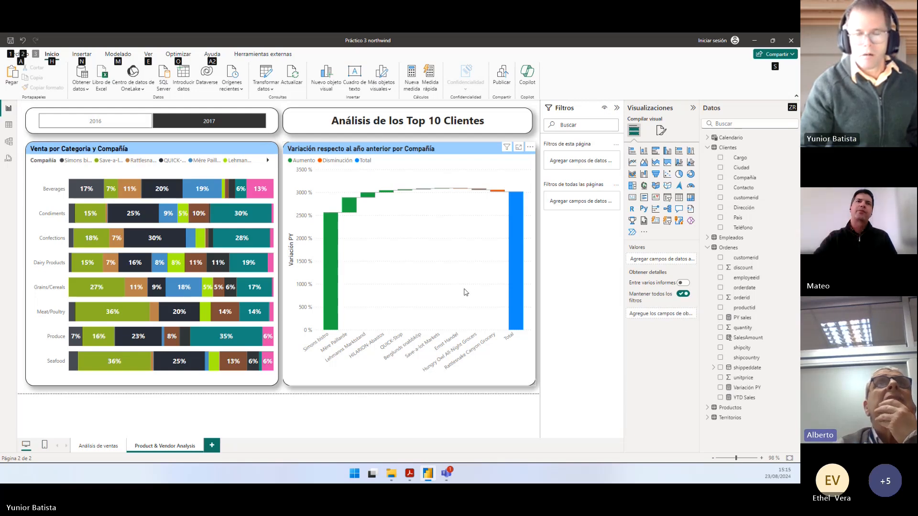
Step: Shorten the waterfall chart to free space beneath it, and clear its Top N filter on Compañía
{"action": "left_click", "coordinate": [398, 378]}
{"action": "left_click_drag", "start_coordinate": [408, 383], "coordinate": [414, 341]}
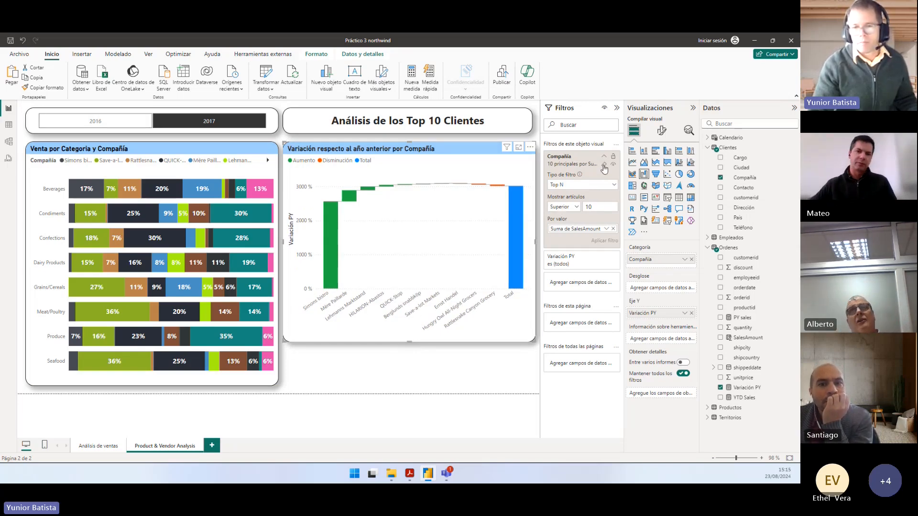
{"action": "left_click", "coordinate": [604, 165]}
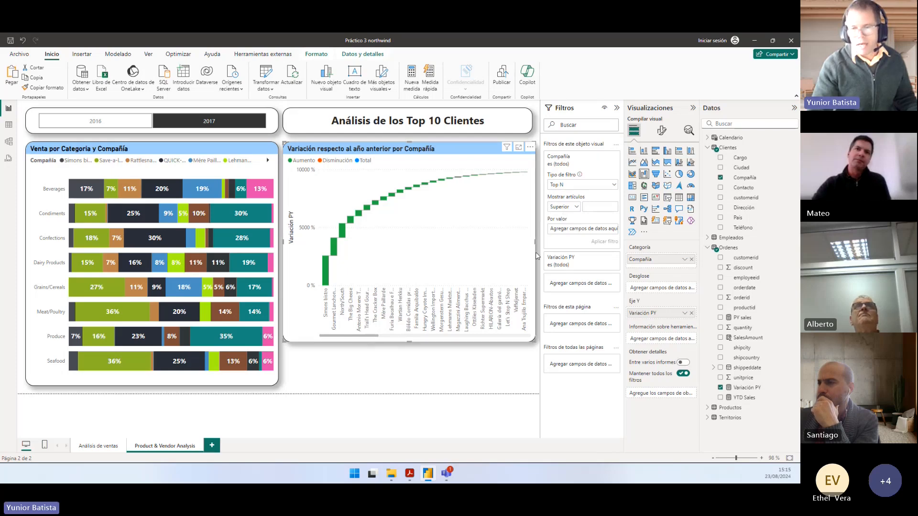
{"action": "left_click", "coordinate": [347, 368]}
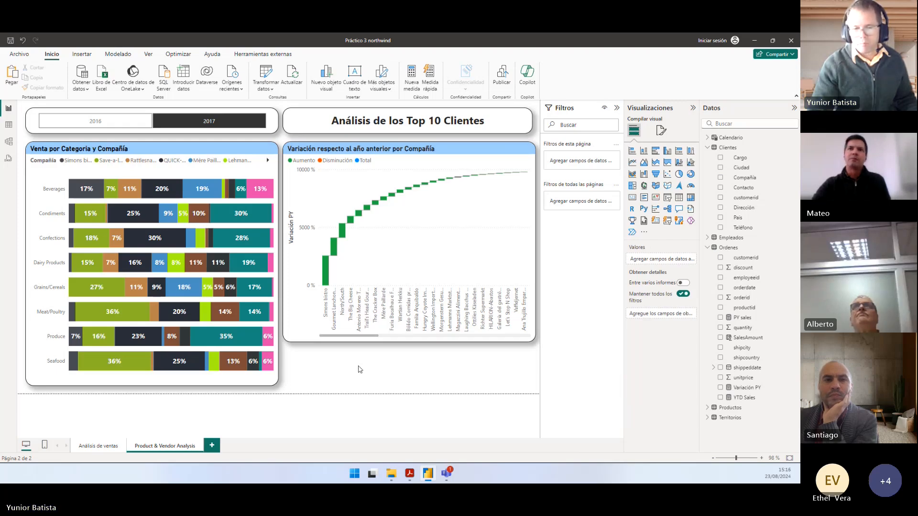
Step: Recheck the salesperson and customer of question 2 in the PDF and return to the waterfall chart in Power BI
{"action": "key", "text": "alt+Tab"}
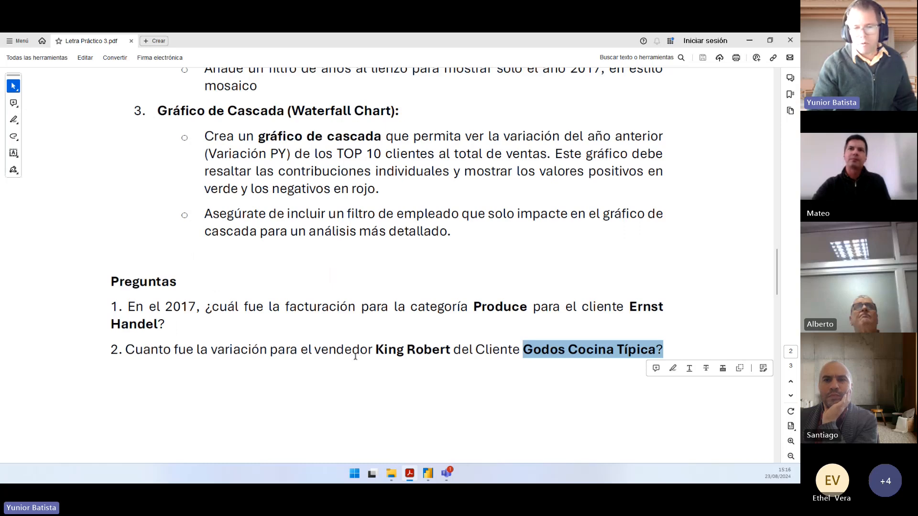
{"action": "key", "text": "alt+Tab"}
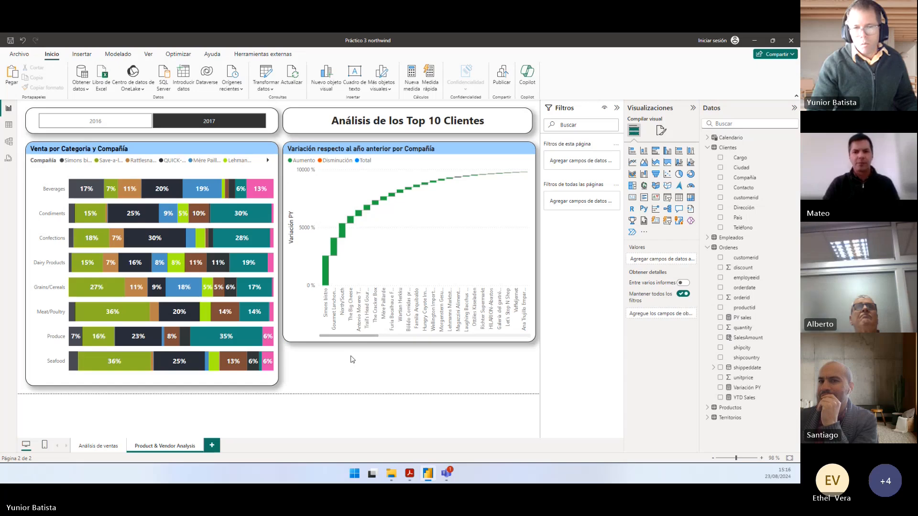
{"action": "left_click", "coordinate": [347, 165]}
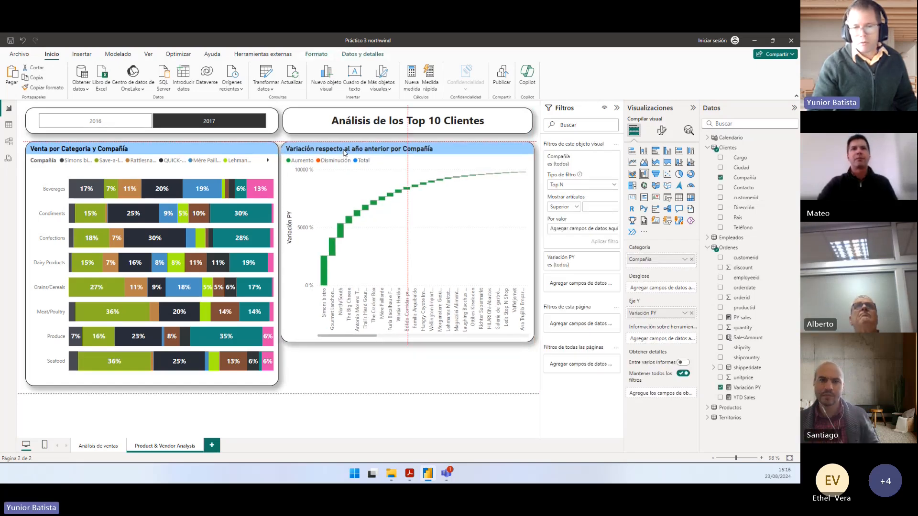
{"action": "left_click", "coordinate": [354, 355]}
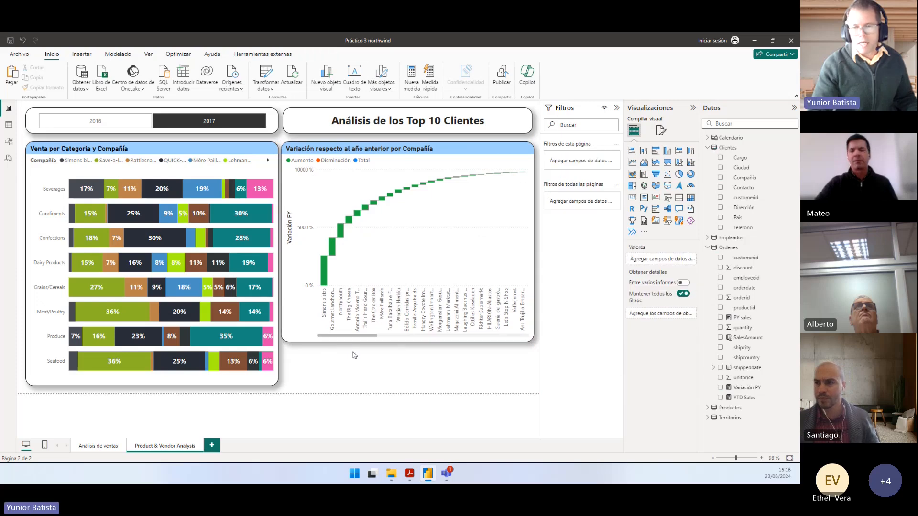
Step: Insert a slicer beneath the waterfall chart using the Nombre Empleado field from the Empleados table
{"action": "left_click", "coordinate": [667, 198]}
{"action": "left_click_drag", "start_coordinate": [100, 152], "coordinate": [534, 338]}
{"action": "left_click_drag", "start_coordinate": [276, 331], "coordinate": [297, 352]}
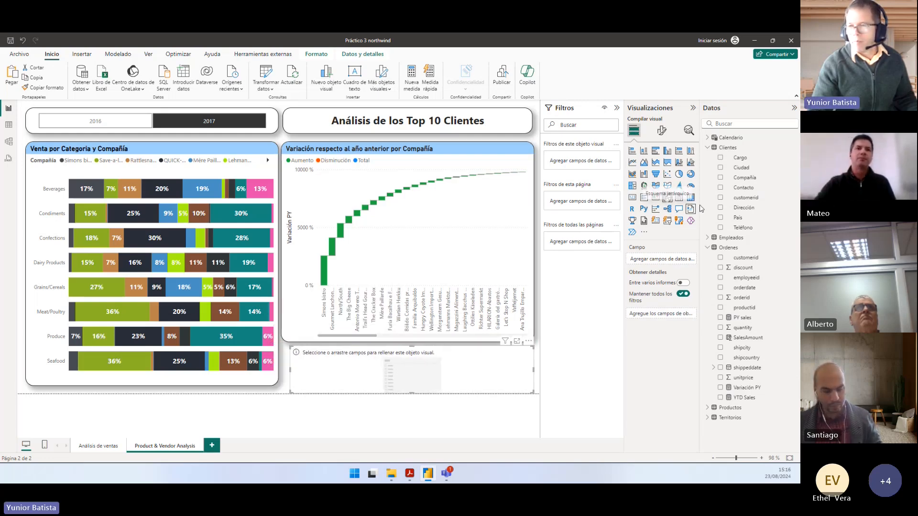
{"action": "left_click", "coordinate": [708, 238]}
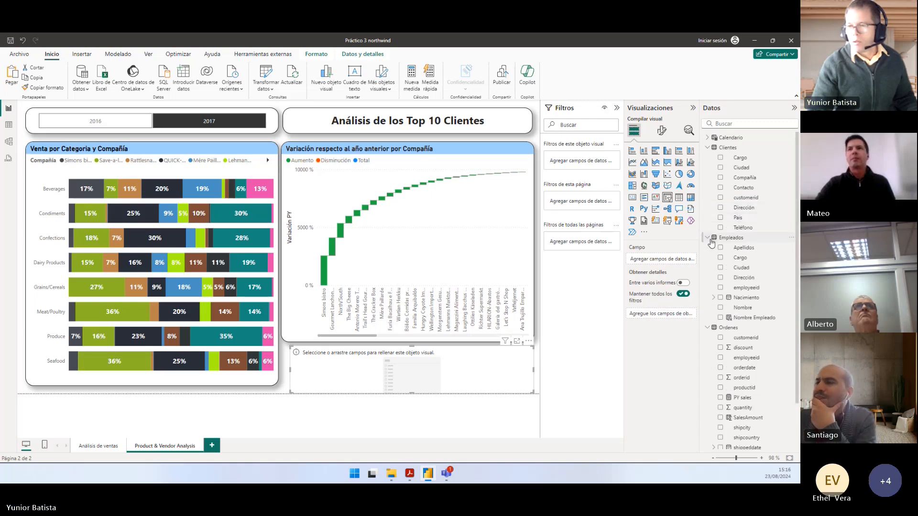
{"action": "left_click", "coordinate": [719, 318]}
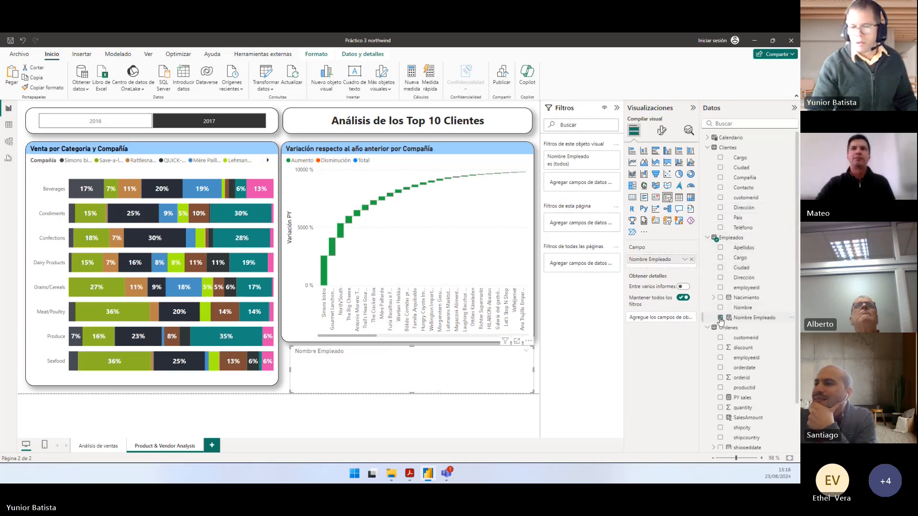
Step: Enable searching in the Nombre Empleado slicer, then find and select the salesperson named in question 2
{"action": "left_click", "coordinate": [529, 342]}
{"action": "left_click", "coordinate": [540, 352]}
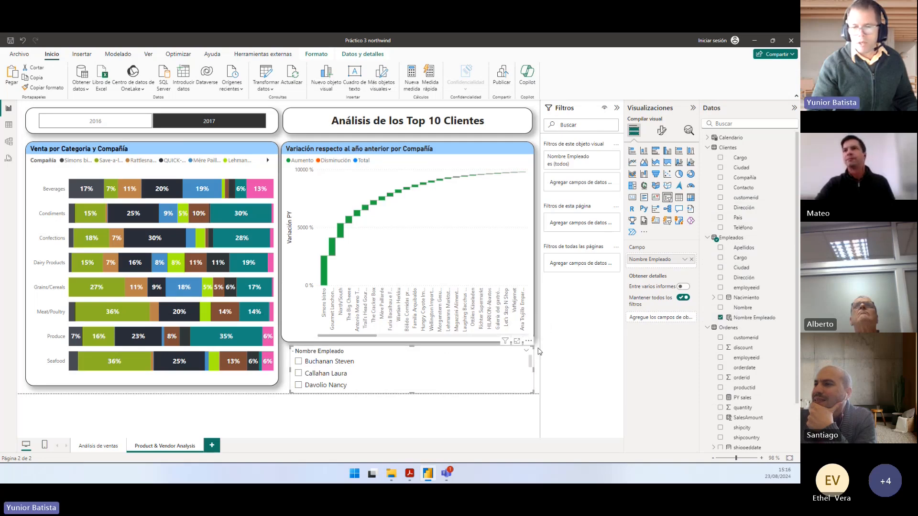
{"action": "key", "text": "alt+Tab"}
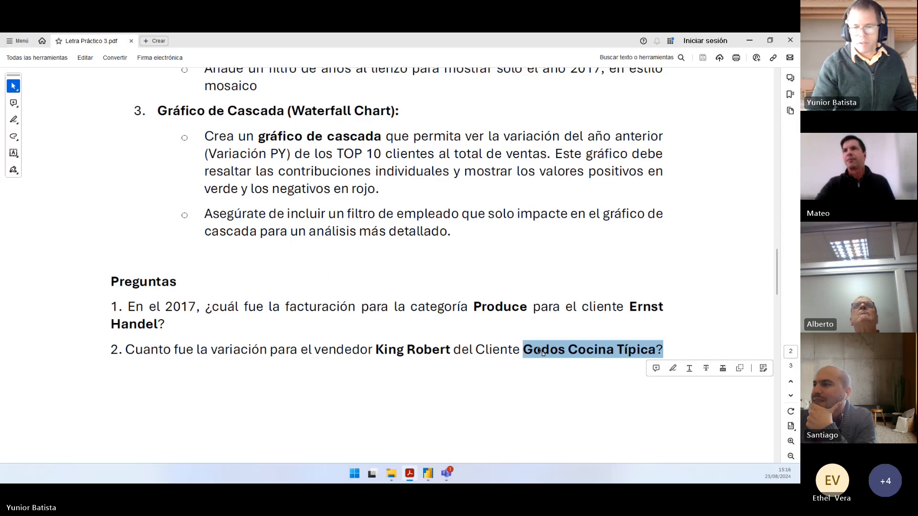
{"action": "key", "text": "alt+Tab"}
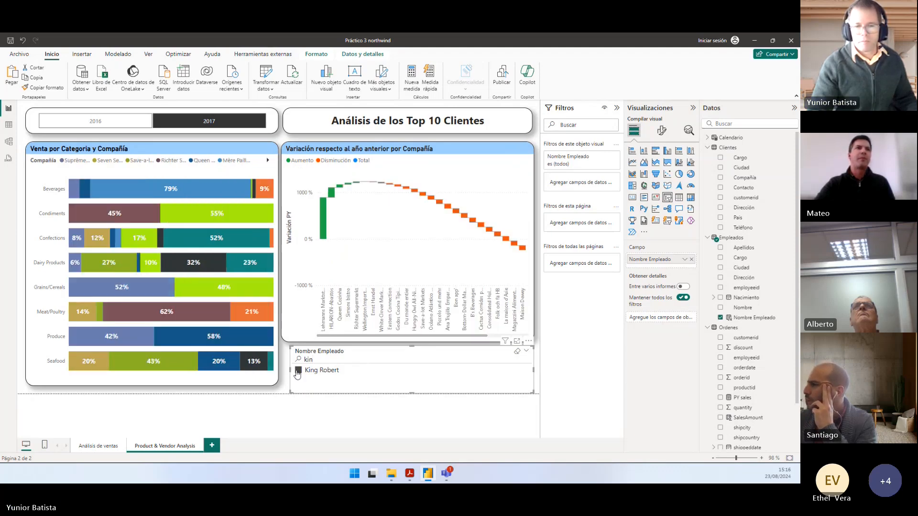
Step: Narrow the Nombre Empleado slicer to about half its width and place a similarly narrow copy beside it beneath the waterfall chart
{"action": "left_click_drag", "start_coordinate": [289, 370], "coordinate": [403, 375]}
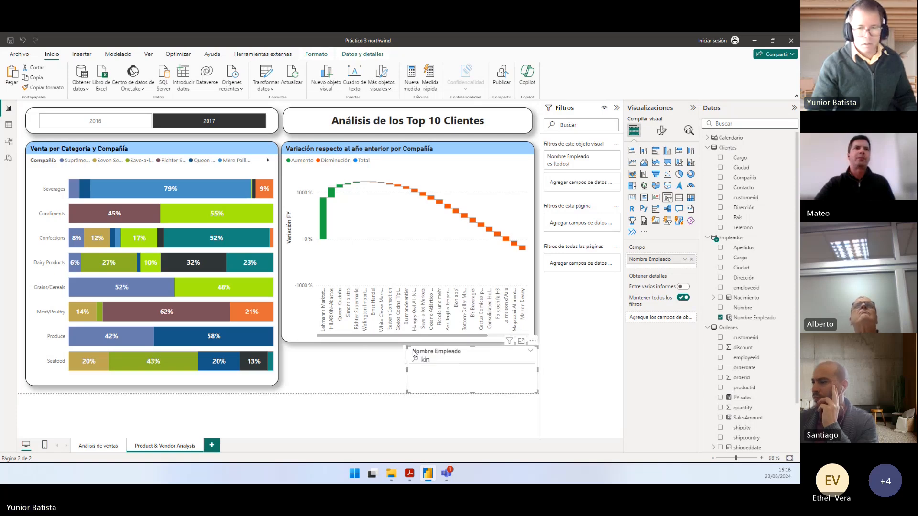
{"action": "key", "text": "ctrl+v"}
{"action": "left_click_drag", "start_coordinate": [505, 369], "coordinate": [385, 373]}
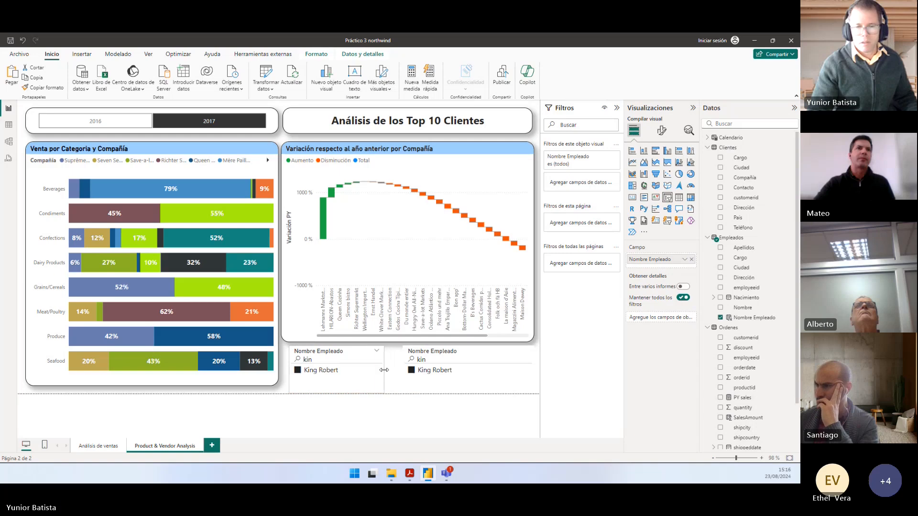
{"action": "mouse_move", "coordinate": [340, 339]}
{"action": "left_mouse_down"}
{"action": "mouse_move", "coordinate": [413, 343]}
{"action": "mouse_move", "coordinate": [335, 343]}
{"action": "left_mouse_up"}
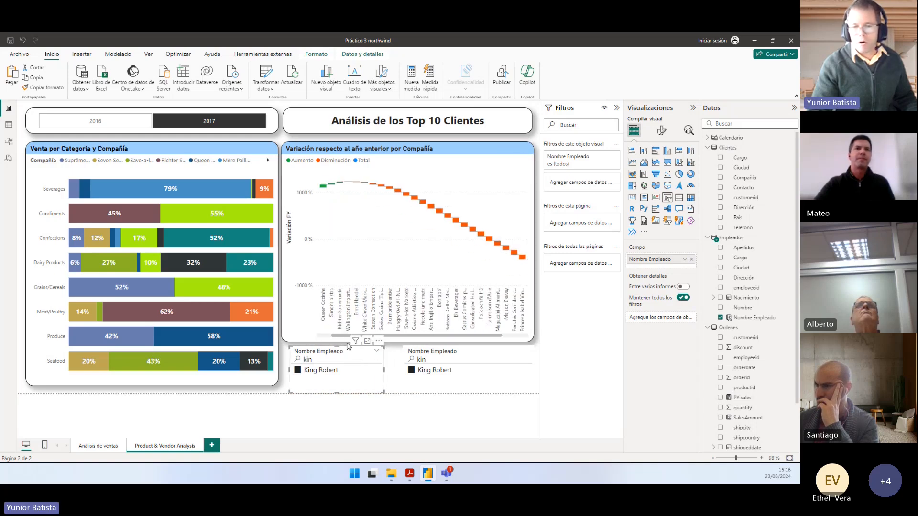
Step: Clear the copied slicer's search text and replace its Nombre Empleado field with Compañía from the Clientes table
{"action": "double_click", "coordinate": [318, 358]}
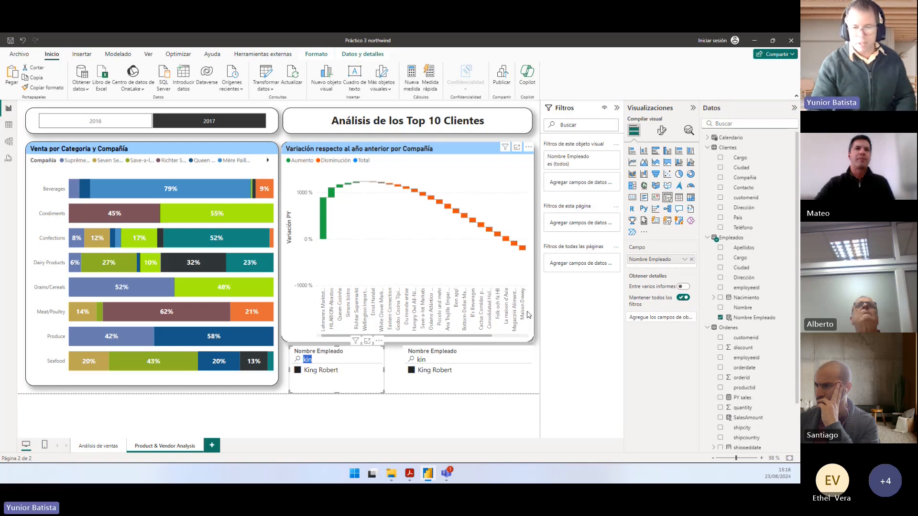
{"action": "key", "text": "BackSpace"}
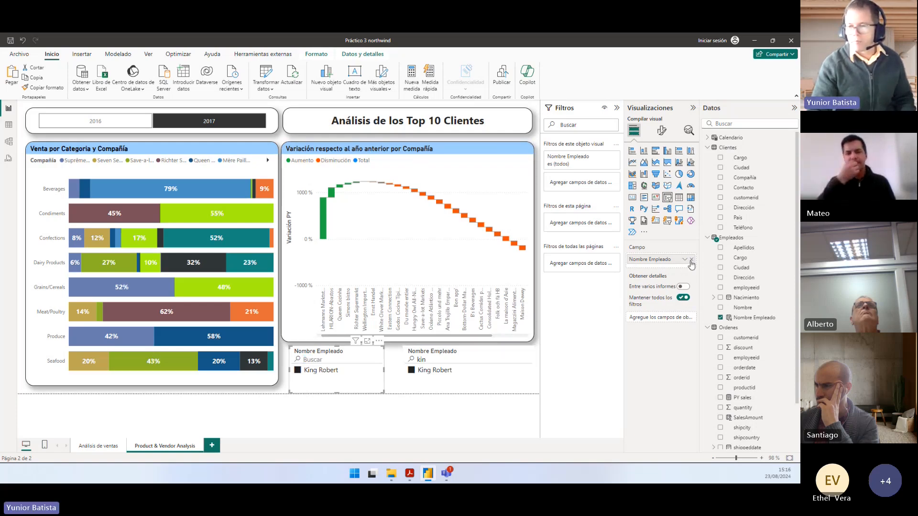
{"action": "left_click", "coordinate": [691, 259]}
{"action": "left_click", "coordinate": [720, 179]}
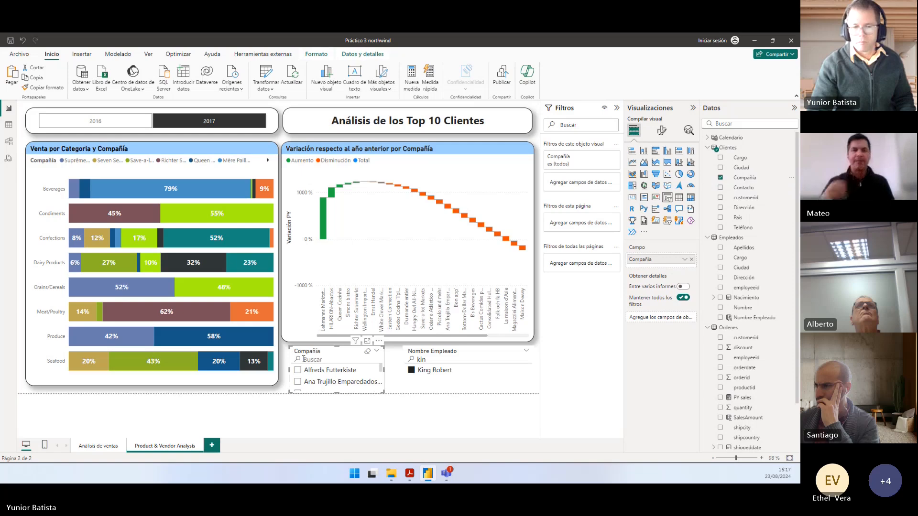
Step: Search the Compañía slicer for "go", select Godos Cocina Típica, and look up its Variación PY in the waterfall chart
{"action": "type", "text": "go"}
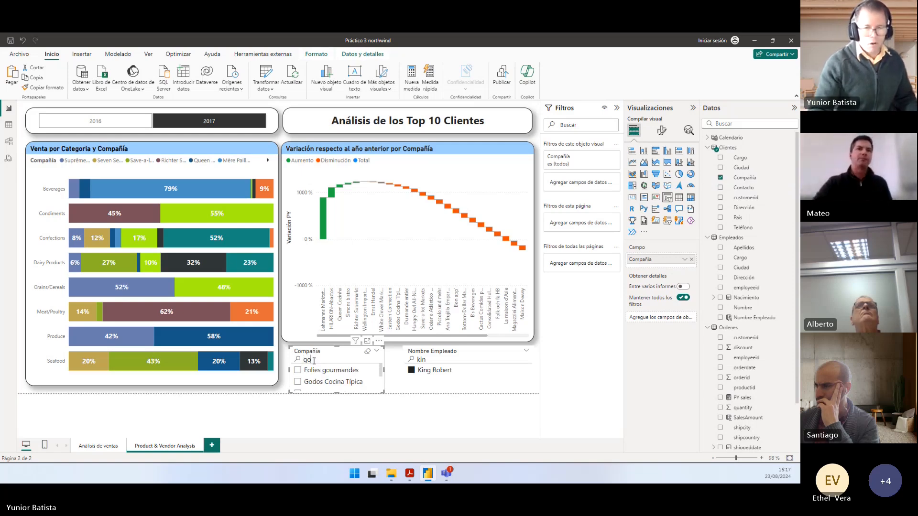
{"action": "left_click", "coordinate": [298, 383]}
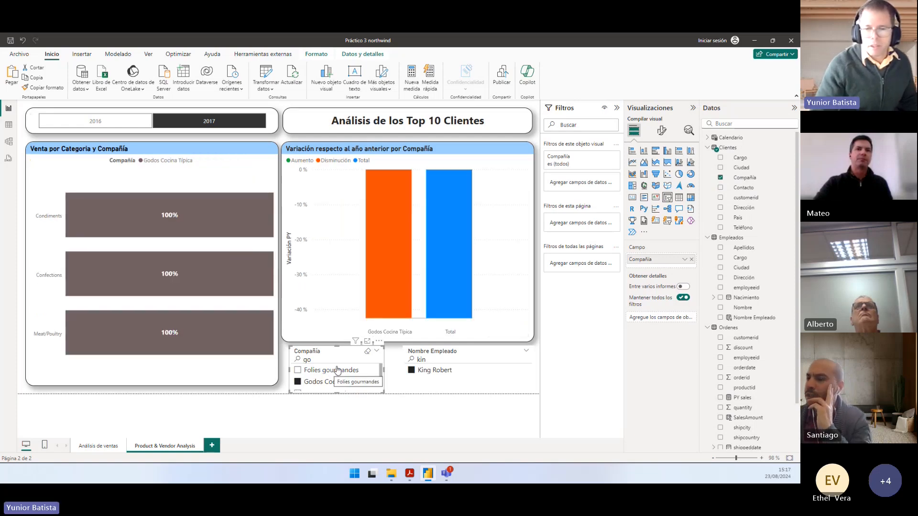
{"action": "mouse_move", "coordinate": [383, 276]}
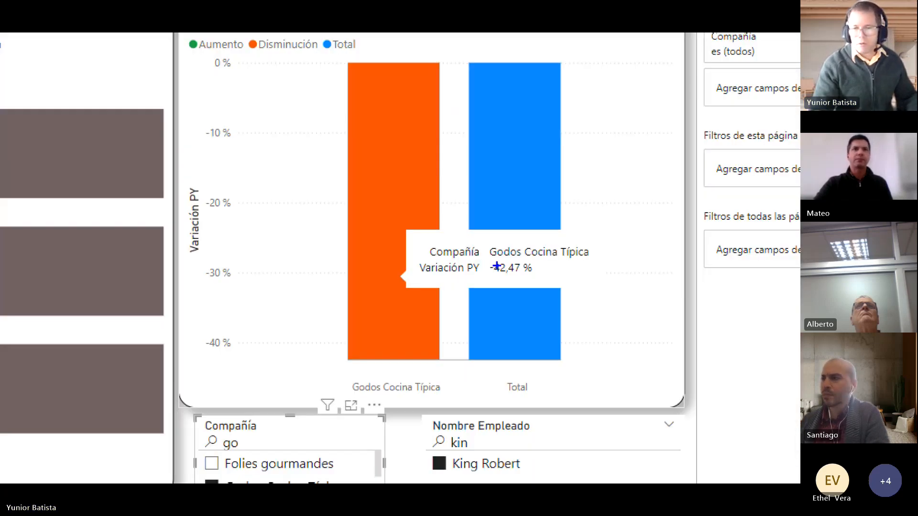
Step: Check the waterfall chart's Variación PY for Godos Cocina Típica against question 2 in the exercise PDF
{"action": "left_click_drag", "start_coordinate": [479, 259], "coordinate": [542, 285]}
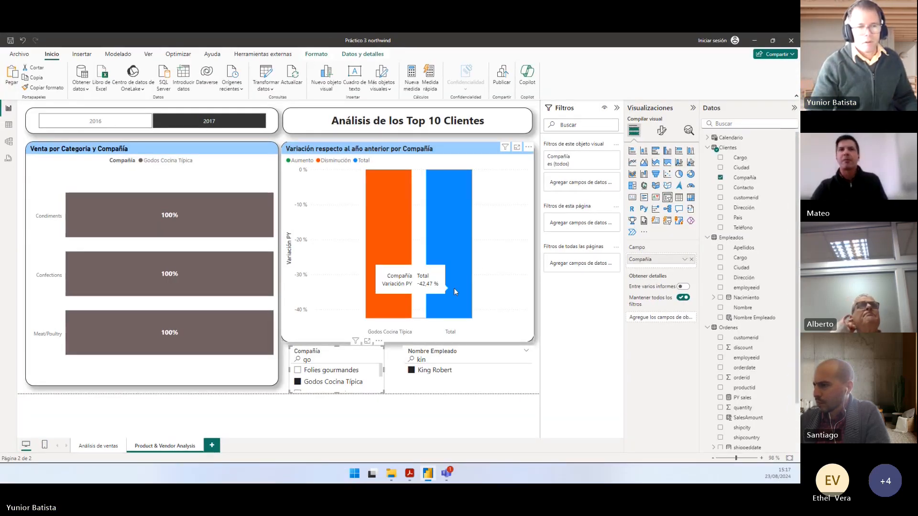
{"action": "key", "text": "alt+Tab"}
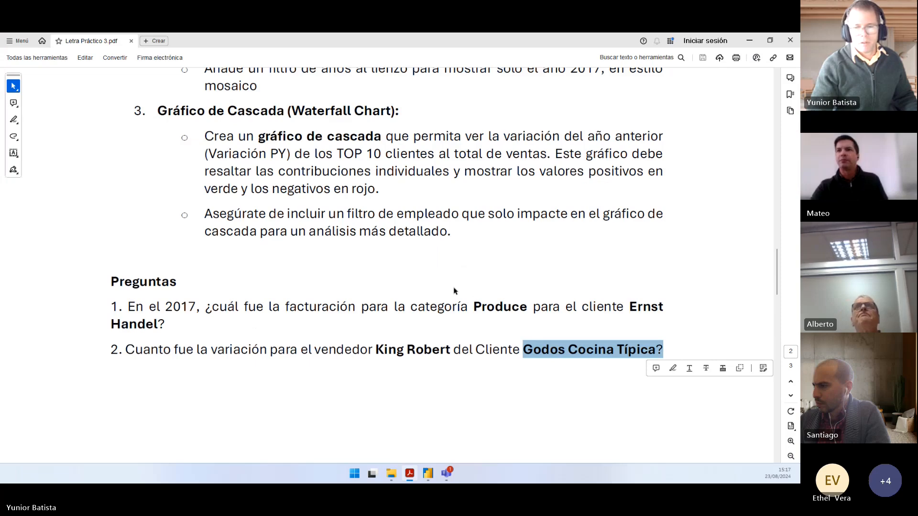
{"action": "key", "text": "alt+Tab"}
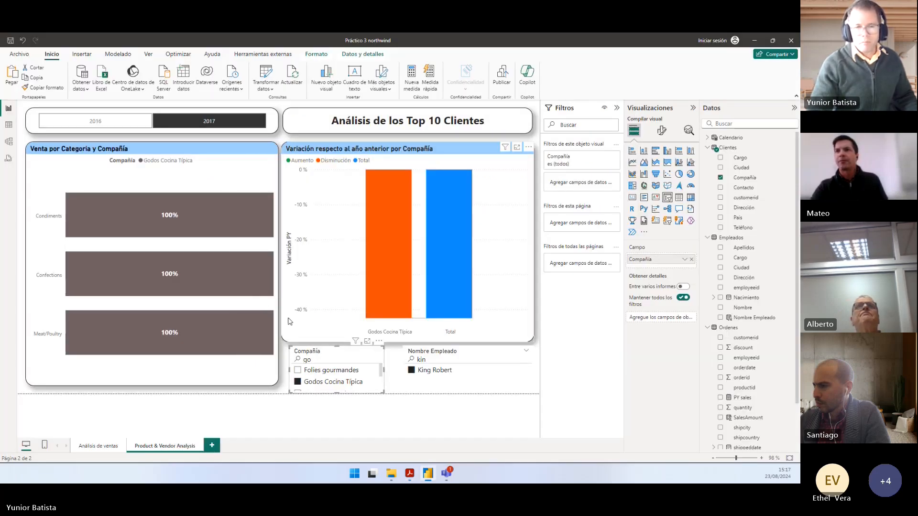
Step: Clear the selections in the Compañía and Nombre Empleado slicers and resize both to similar widths beneath the waterfall chart
{"action": "left_click", "coordinate": [298, 383]}
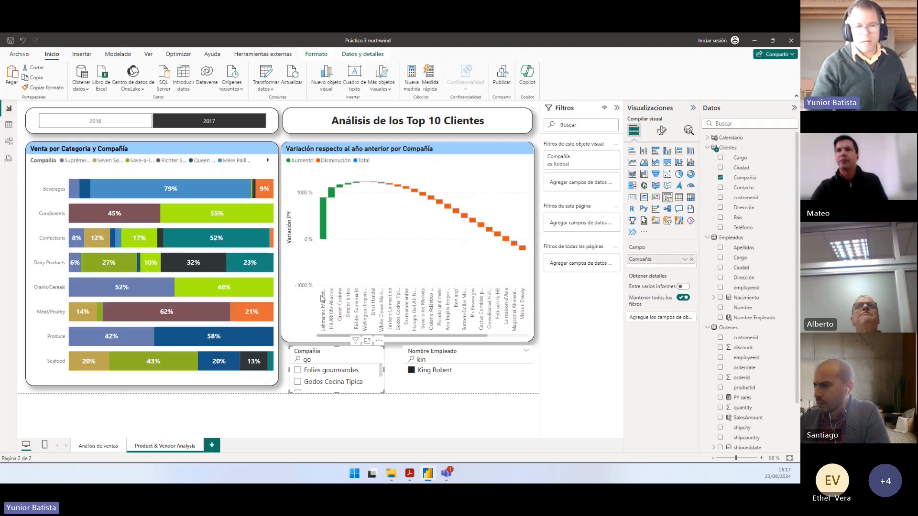
{"action": "left_click", "coordinate": [274, 130]}
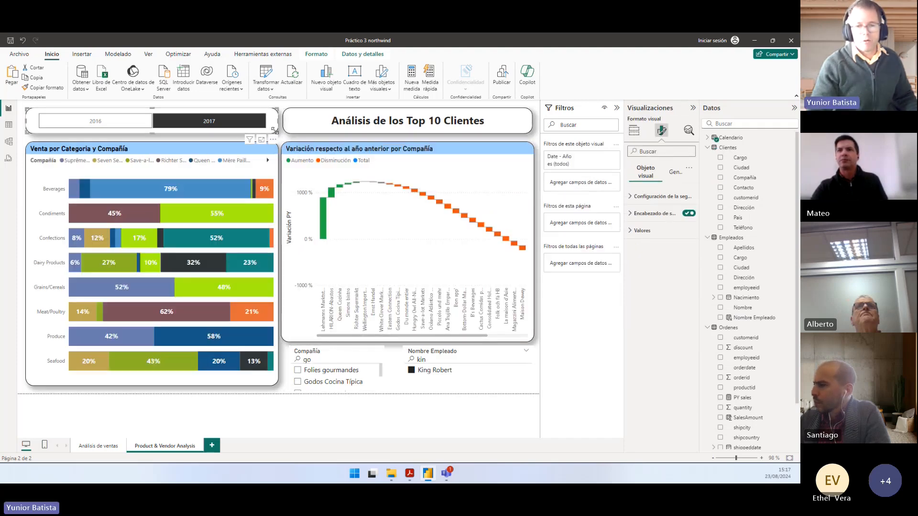
{"action": "left_click", "coordinate": [321, 359]}
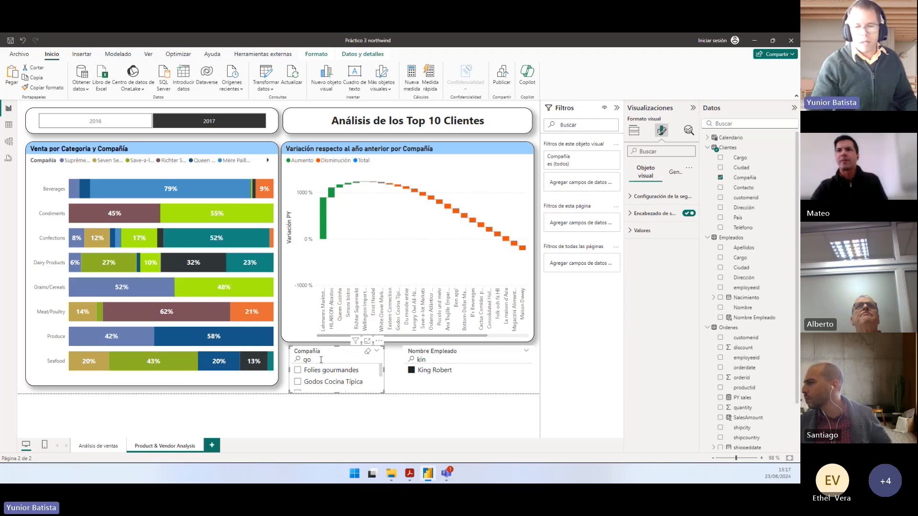
{"action": "left_click", "coordinate": [412, 371]}
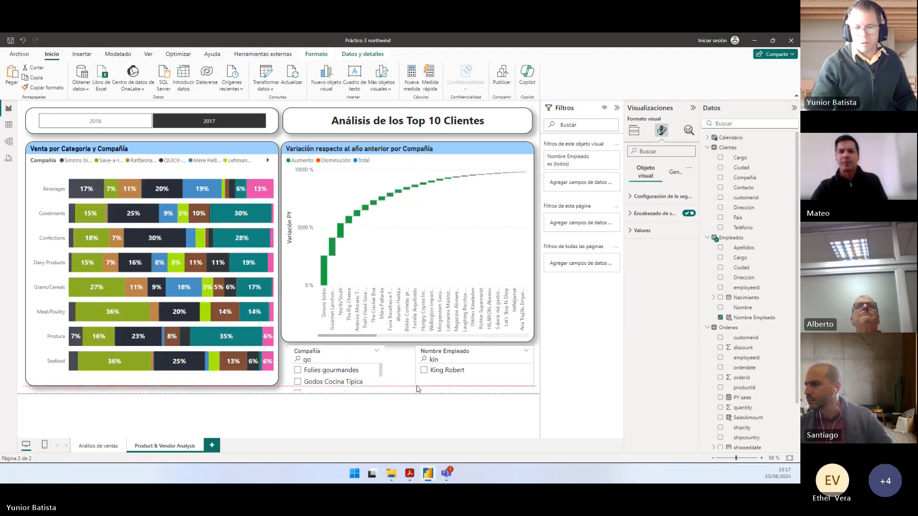
{"action": "left_click", "coordinate": [388, 385]}
{"action": "left_click_drag", "start_coordinate": [388, 386], "coordinate": [398, 387]}
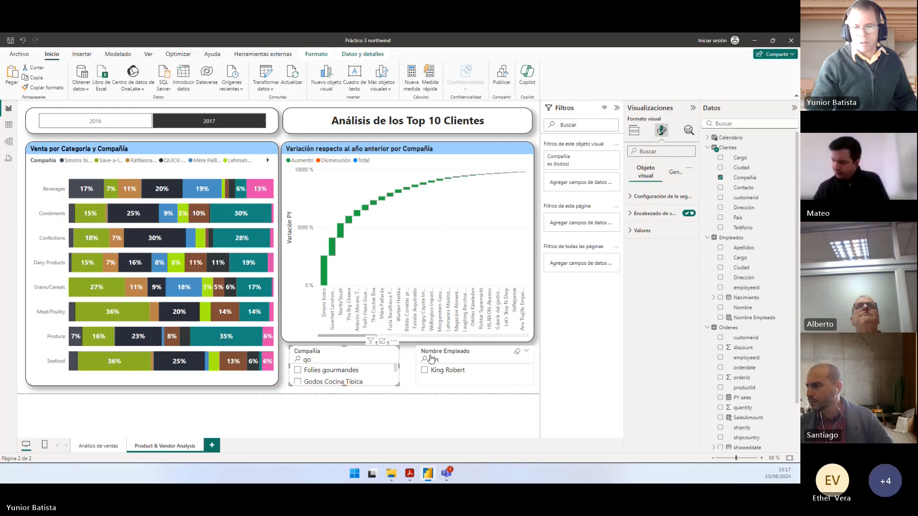
Step: Apply a Top N filter on Compañía to the waterfall chart, showing the Superior 10 by SalesAmount
{"action": "left_click", "coordinate": [514, 224]}
{"action": "left_click", "coordinate": [586, 209]}
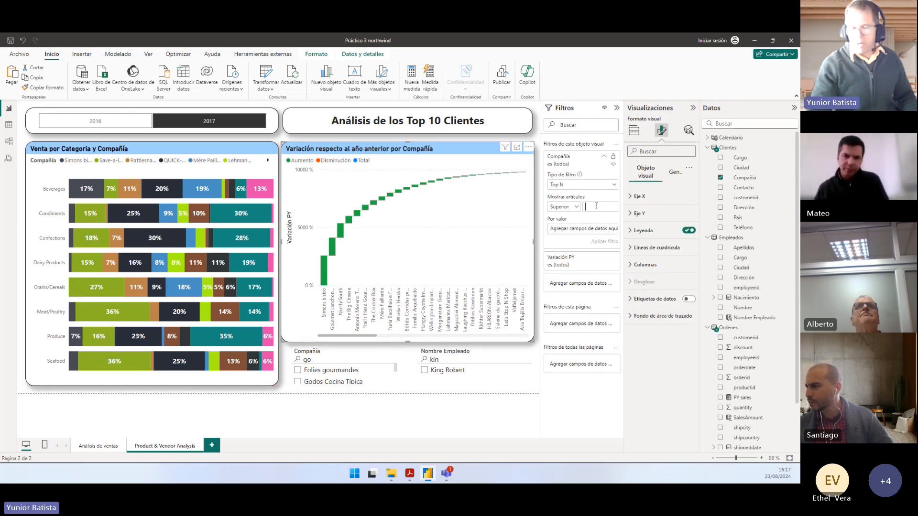
{"action": "type", "text": "10"}
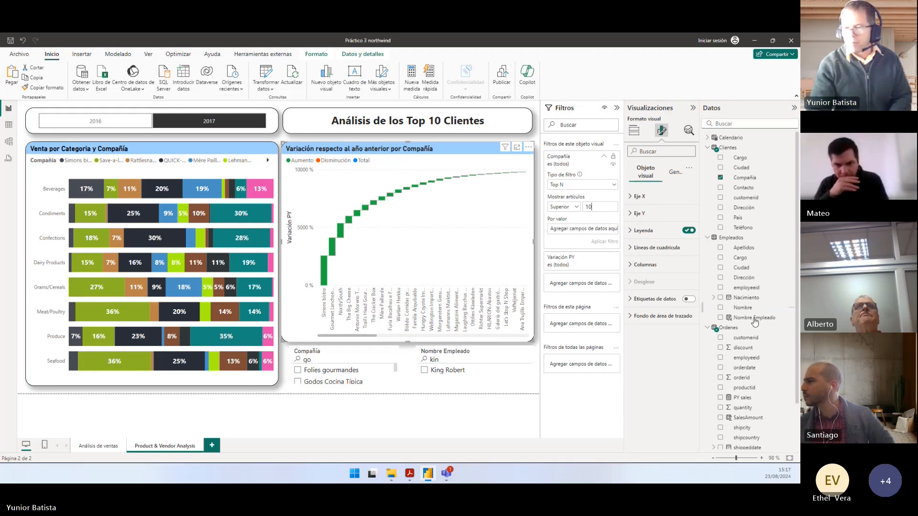
{"action": "left_click_drag", "start_coordinate": [748, 418], "coordinate": [584, 229]}
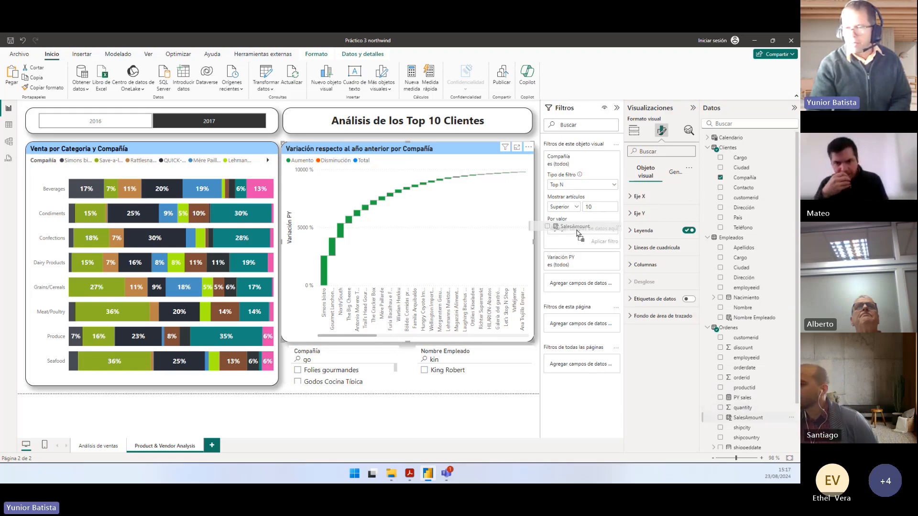
{"action": "left_click", "coordinate": [599, 241]}
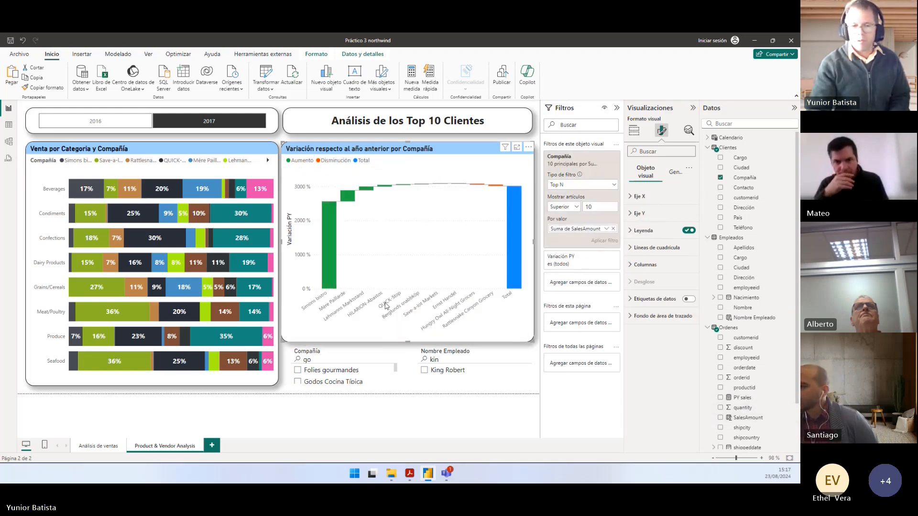
{"action": "left_click", "coordinate": [270, 394]}
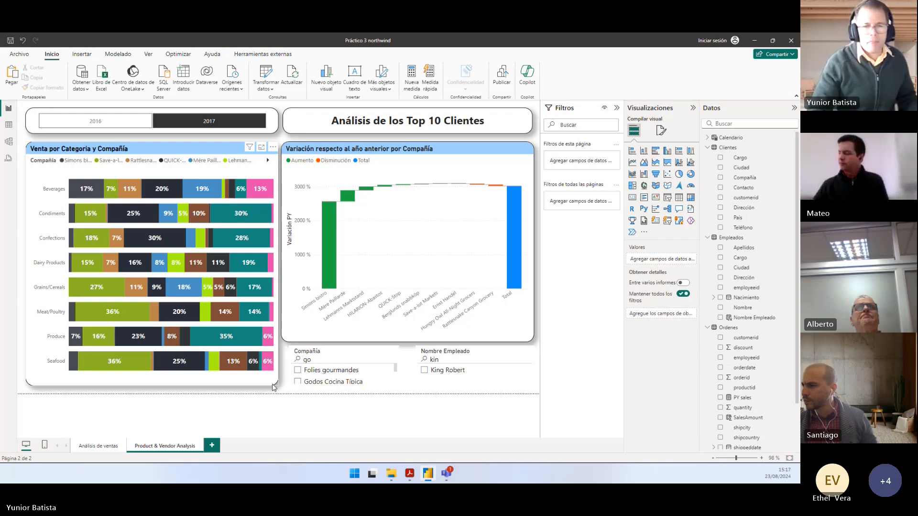
Step: Find Ejercicio 3 in the exercise PDF and read its instructions for the new page and Gráfico de dispersión
{"action": "key", "text": "alt+Tab"}
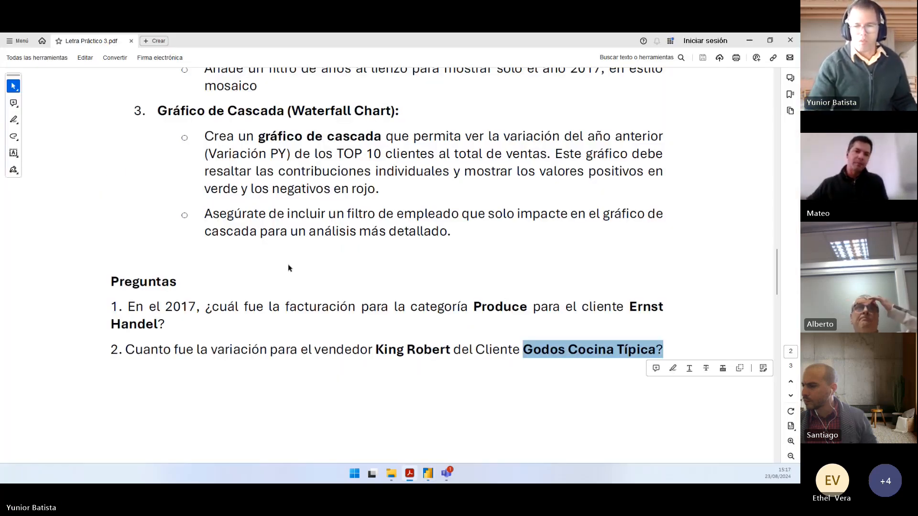
{"action": "scroll", "coordinate": [288, 267], "scroll_direction": "down", "scroll_amount": 2}
{"action": "scroll", "coordinate": [287, 266], "scroll_direction": "down", "scroll_amount": 3}
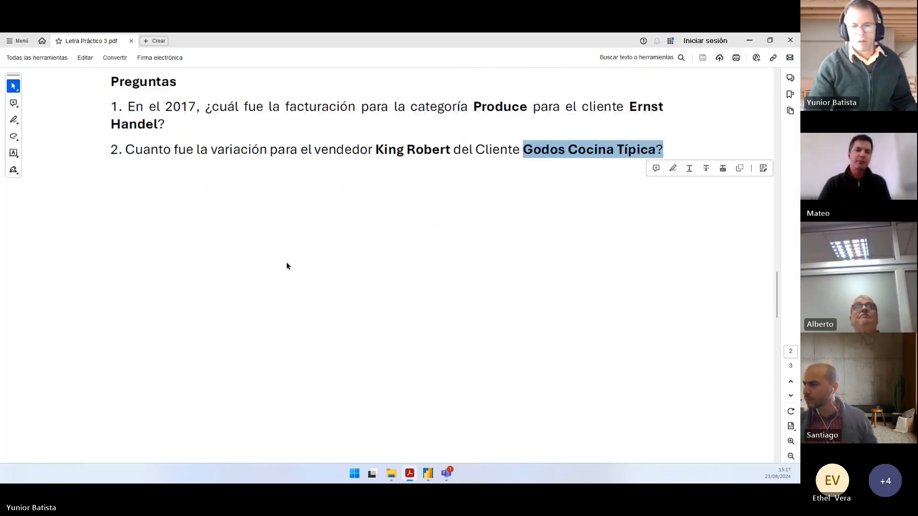
{"action": "scroll", "coordinate": [287, 266], "scroll_direction": "down", "scroll_amount": 5}
{"action": "scroll", "coordinate": [287, 265], "scroll_direction": "down", "scroll_amount": 6}
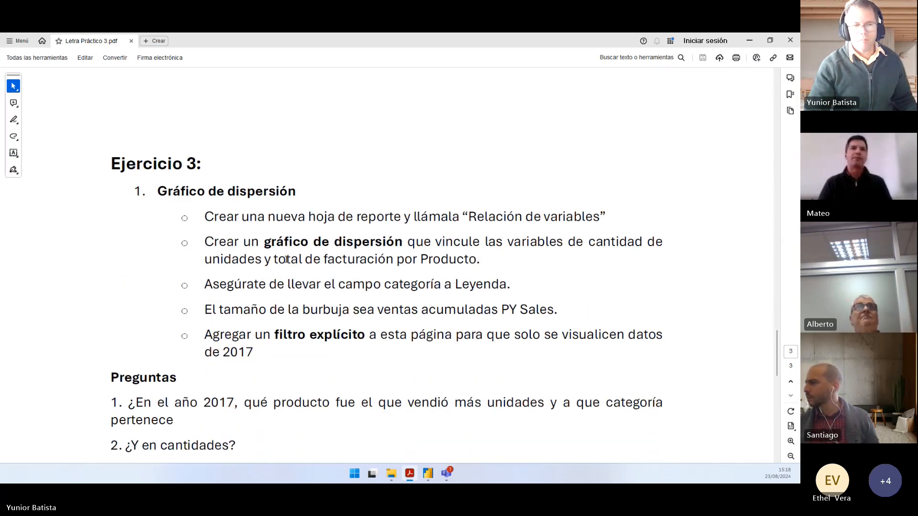
{"action": "scroll", "coordinate": [282, 259], "scroll_direction": "down", "scroll_amount": 1}
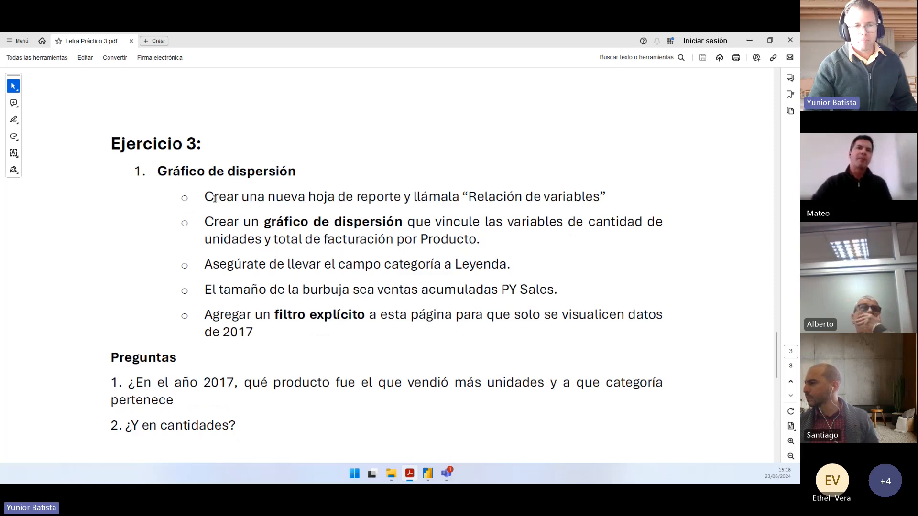
{"action": "scroll", "coordinate": [215, 198], "scroll_direction": "down", "scroll_amount": 1}
{"action": "left_click_drag", "start_coordinate": [164, 154], "coordinate": [296, 153]}
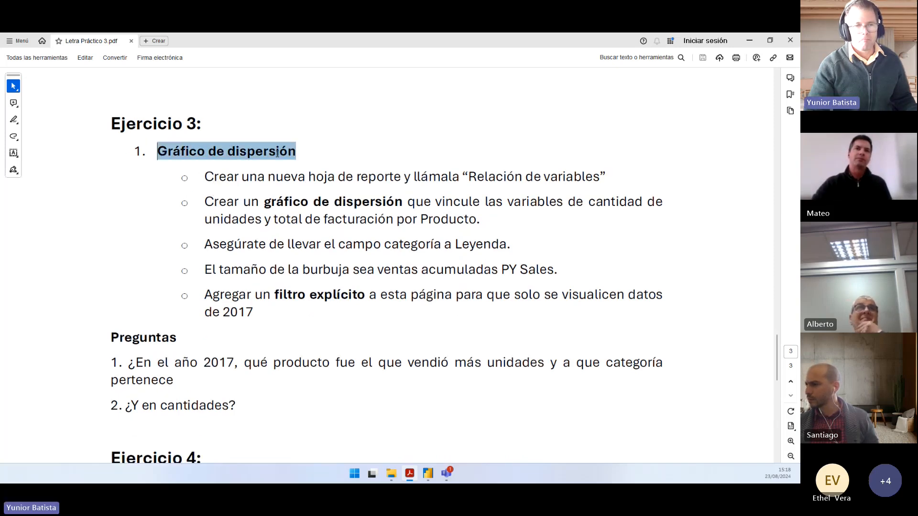
{"action": "left_click_drag", "start_coordinate": [213, 178], "coordinate": [411, 178]}
{"action": "left_click", "coordinate": [475, 176]}
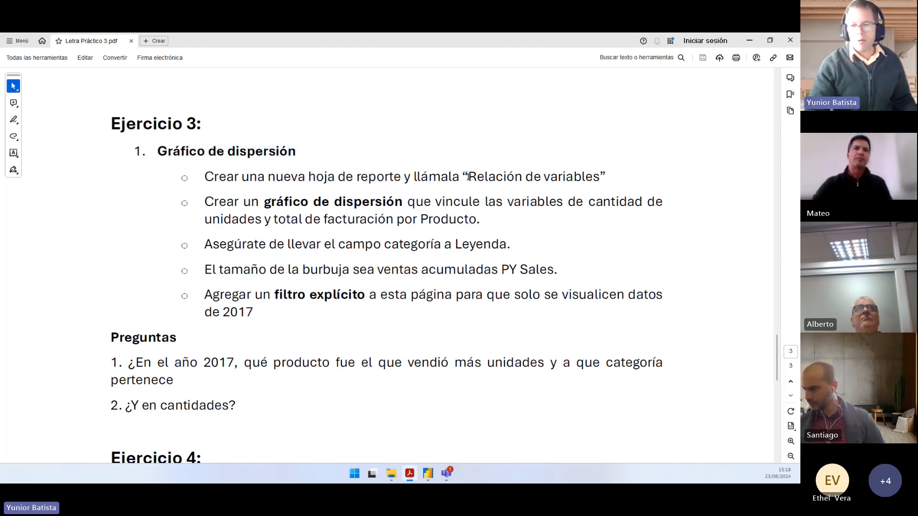
Step: Copy the page name from the exercise PDF, add a new report page in Power BI, and name it "Relación de variables"
{"action": "left_click_drag", "start_coordinate": [468, 176], "coordinate": [599, 178]}
{"action": "right_click", "coordinate": [606, 180]}
{"action": "left_click", "coordinate": [621, 186]}
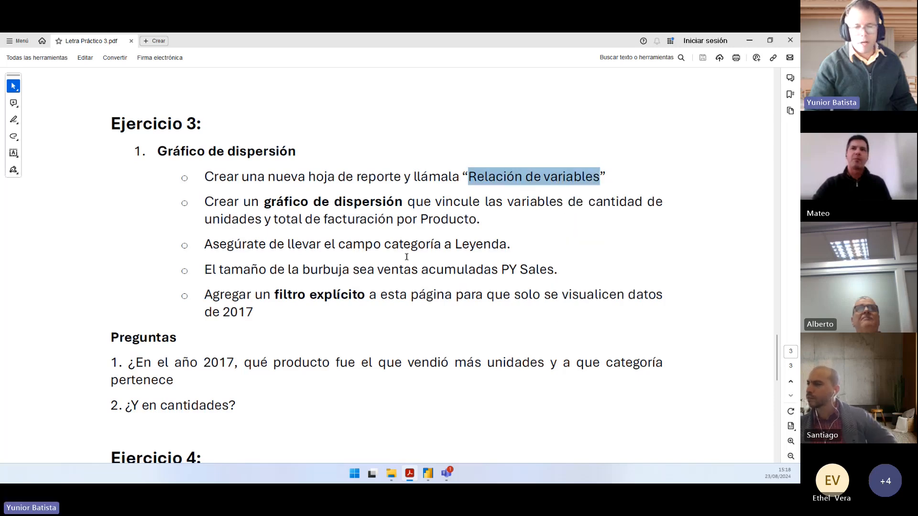
{"action": "key", "text": "alt+Tab"}
{"action": "left_click", "coordinate": [246, 445]}
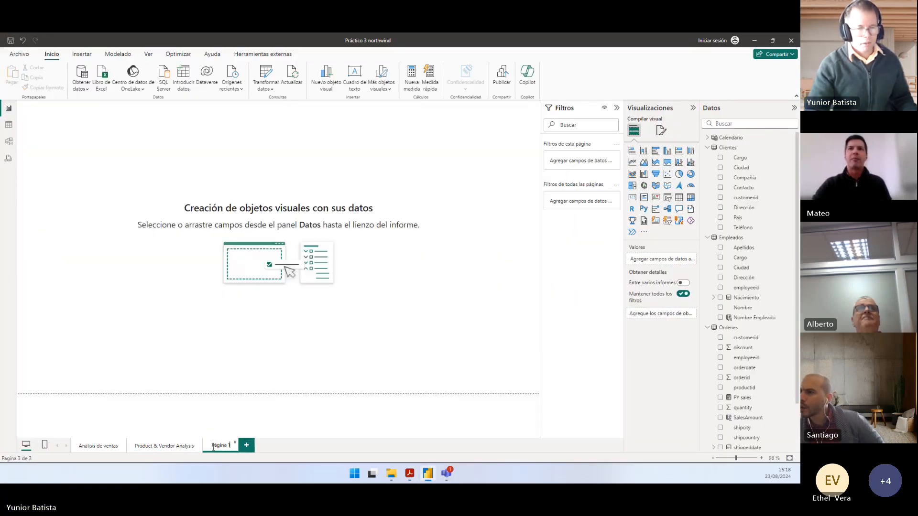
{"action": "double_click", "coordinate": [216, 445]}
{"action": "key", "text": "ctrl+v"}
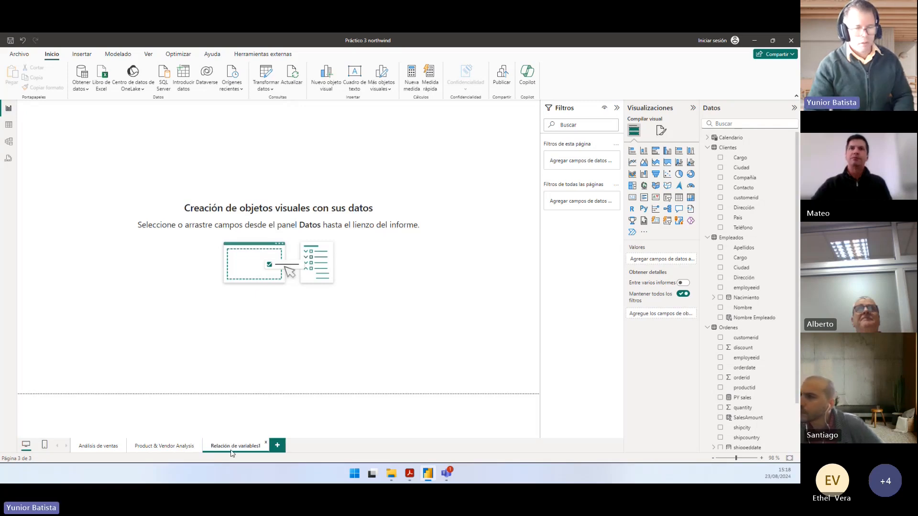
{"action": "left_click", "coordinate": [260, 445]}
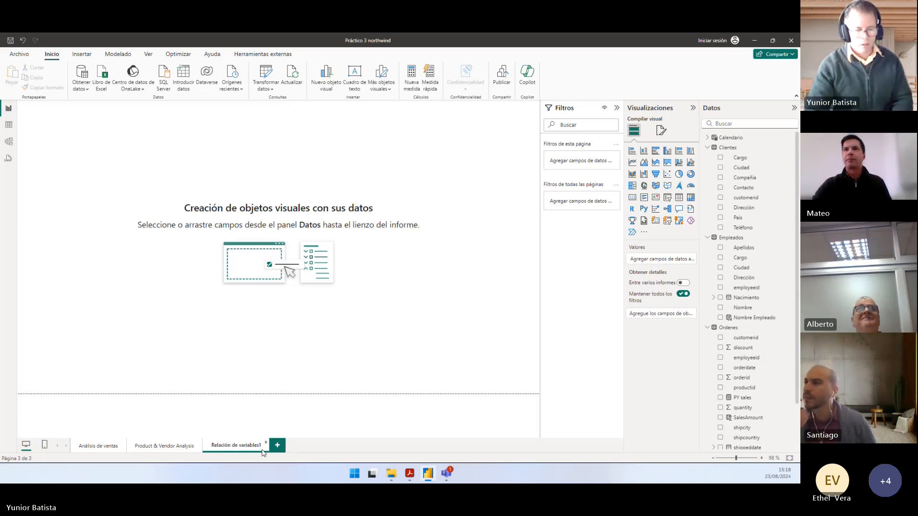
{"action": "key", "text": "BackSpace"}
{"action": "key", "text": "Return"}
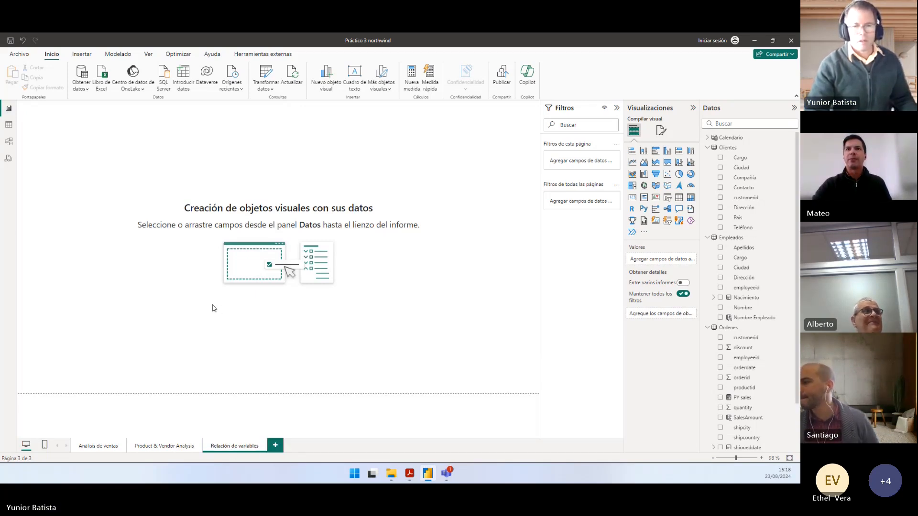
Step: Read the scatter chart requirement in the PDF, then insert an empty scatter chart and enlarge it to about two thirds of the page width
{"action": "key", "text": "alt+Tab"}
{"action": "left_click_drag", "start_coordinate": [205, 202], "coordinate": [461, 216]}
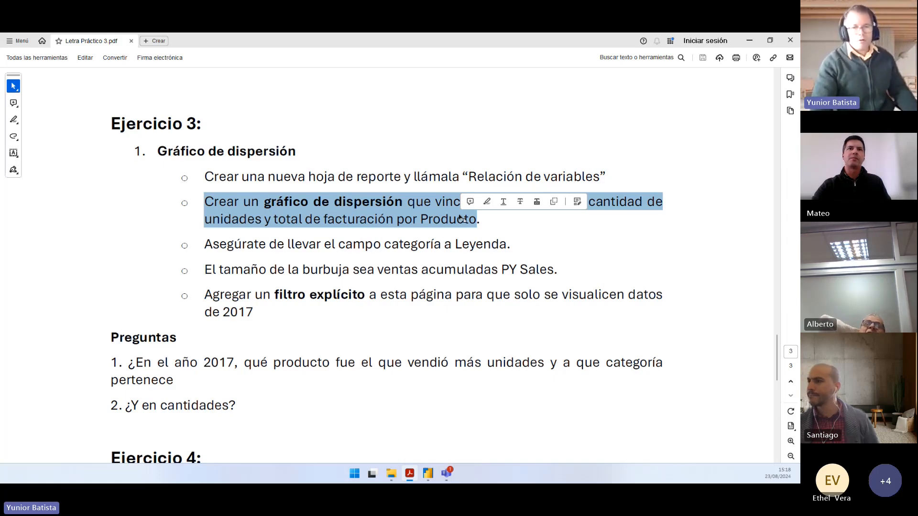
{"action": "key", "text": "alt+Tab"}
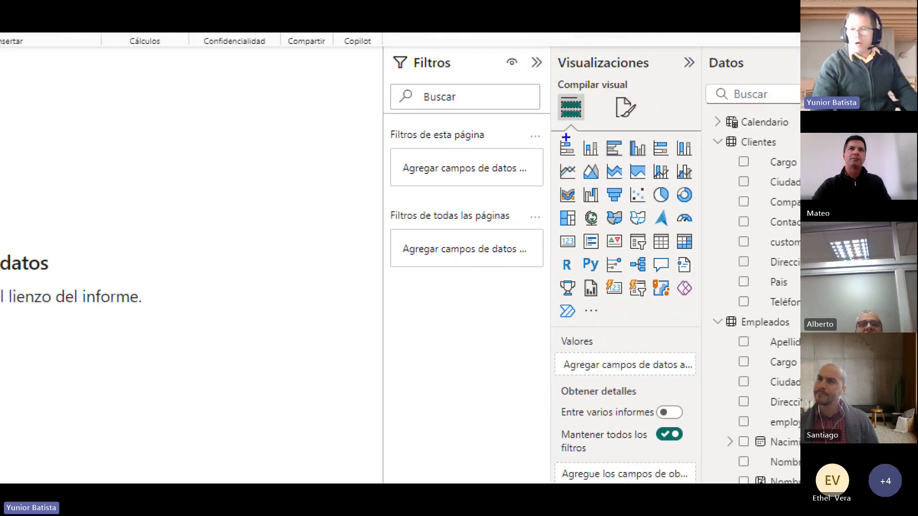
{"action": "left_click_drag", "start_coordinate": [551, 137], "coordinate": [704, 323]}
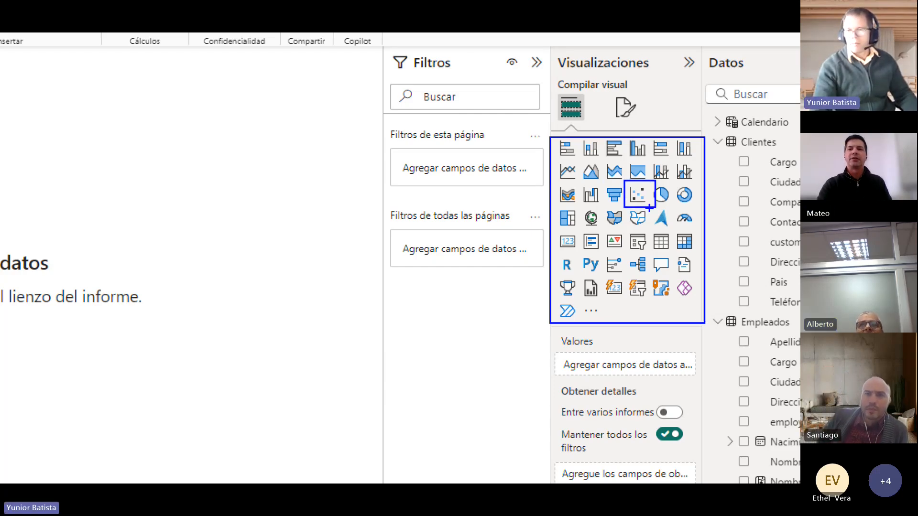
{"action": "left_click_drag", "start_coordinate": [635, 201], "coordinate": [231, 220]}
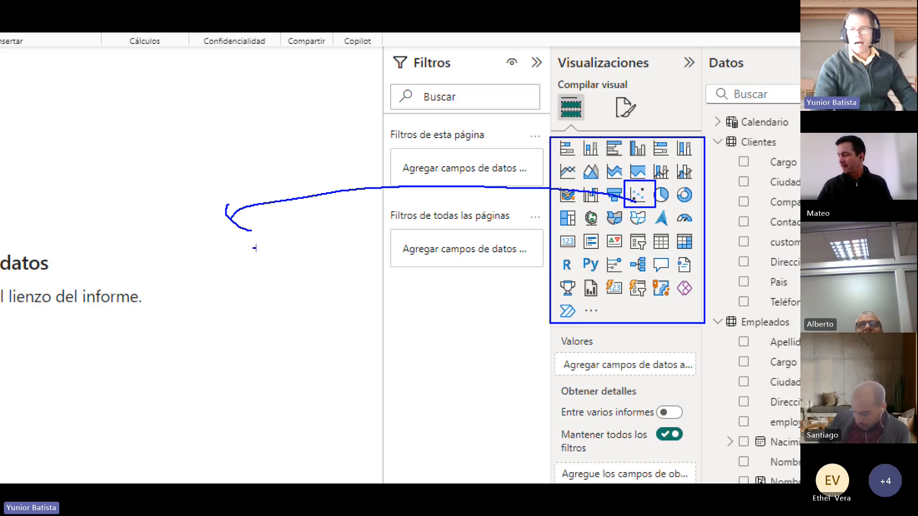
{"action": "left_click", "coordinate": [637, 194]}
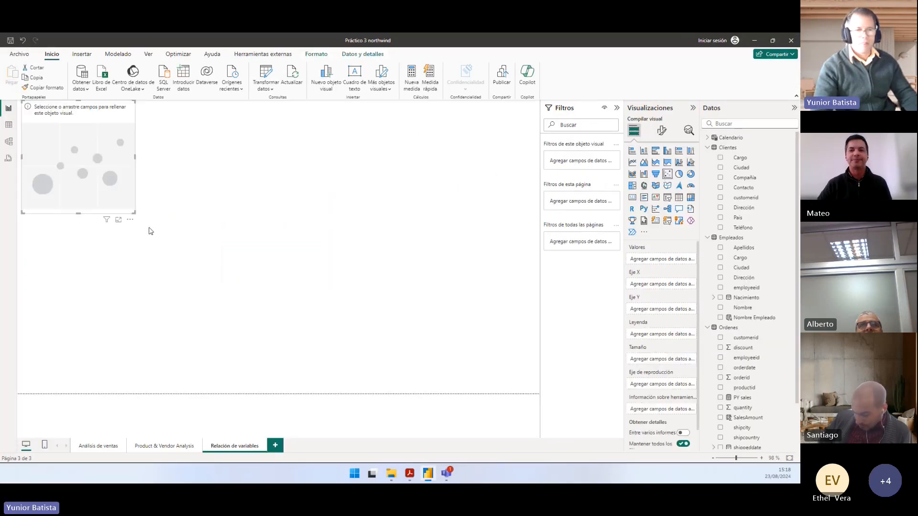
{"action": "left_click_drag", "start_coordinate": [135, 213], "coordinate": [365, 348]}
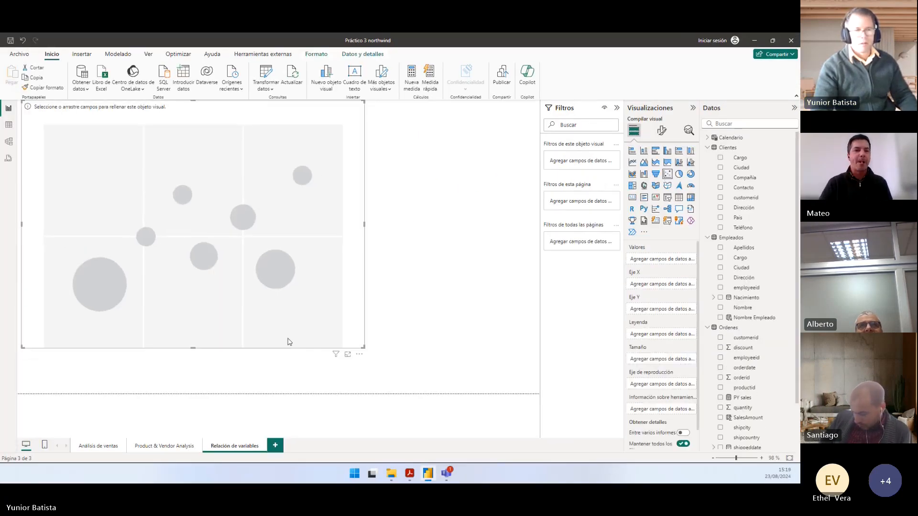
Step: Review the variables Ejercicio 3 requires for the scatter chart and look for matching fields in the Ordenes table
{"action": "key", "text": "alt+Tab"}
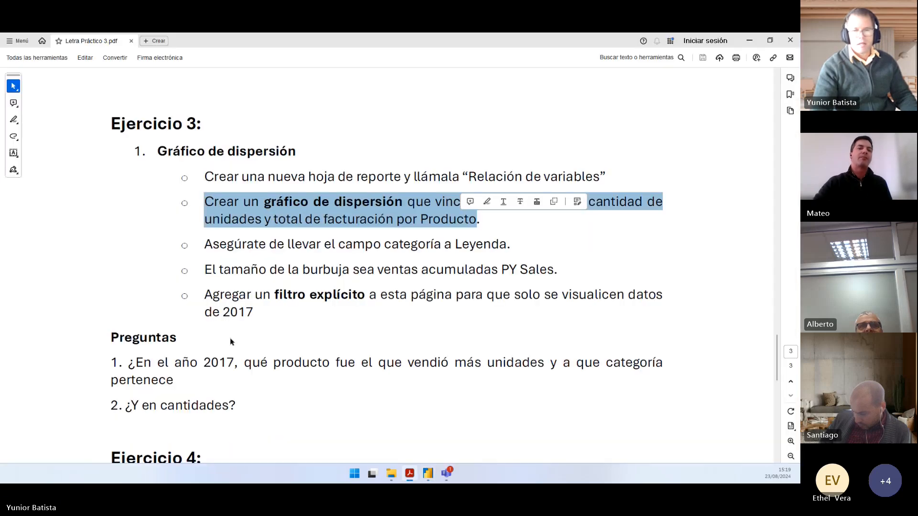
{"action": "left_click", "coordinate": [363, 239]}
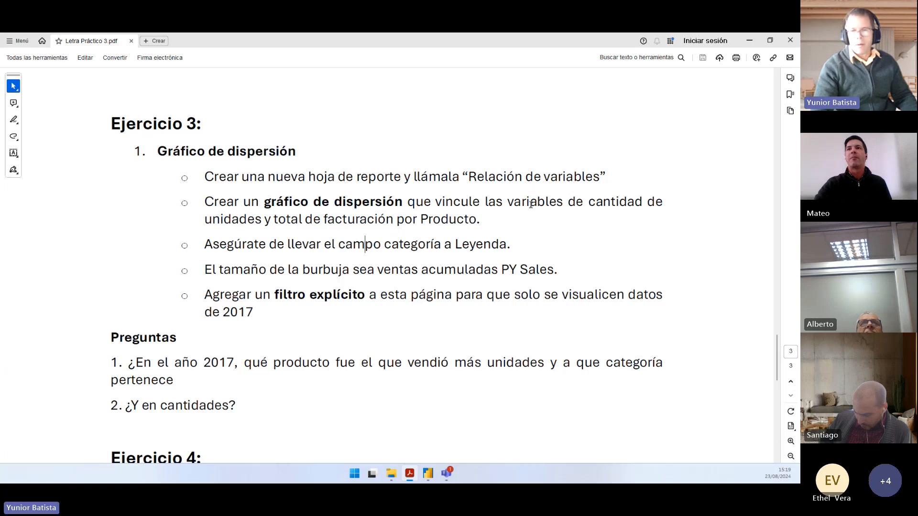
{"action": "double_click", "coordinate": [604, 202]}
{"action": "double_click", "coordinate": [233, 219]}
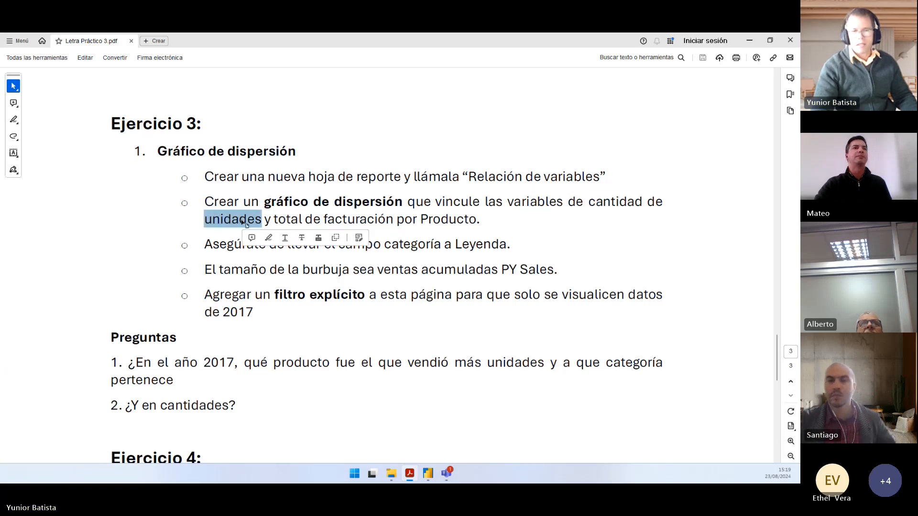
{"action": "left_click", "coordinate": [319, 221]}
{"action": "double_click", "coordinate": [335, 219]}
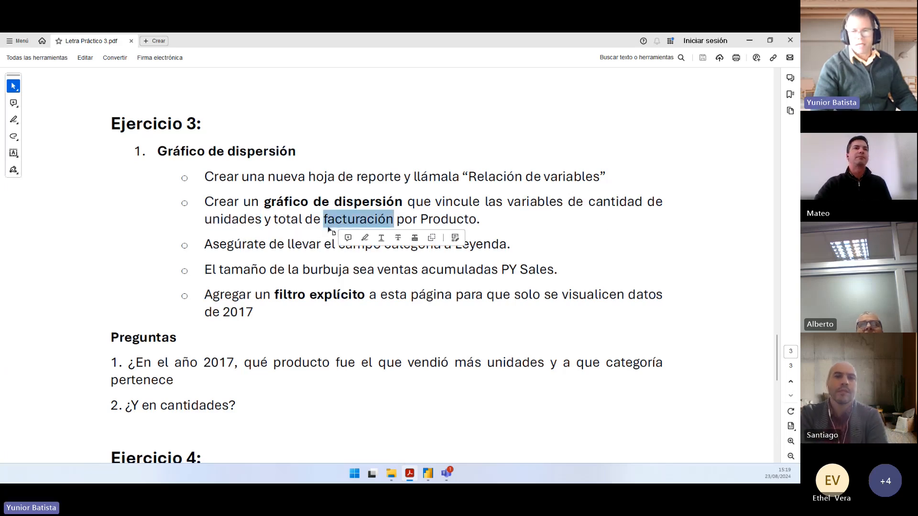
{"action": "key", "text": "alt+Tab"}
{"action": "scroll", "coordinate": [731, 334], "scroll_direction": "down", "scroll_amount": 2}
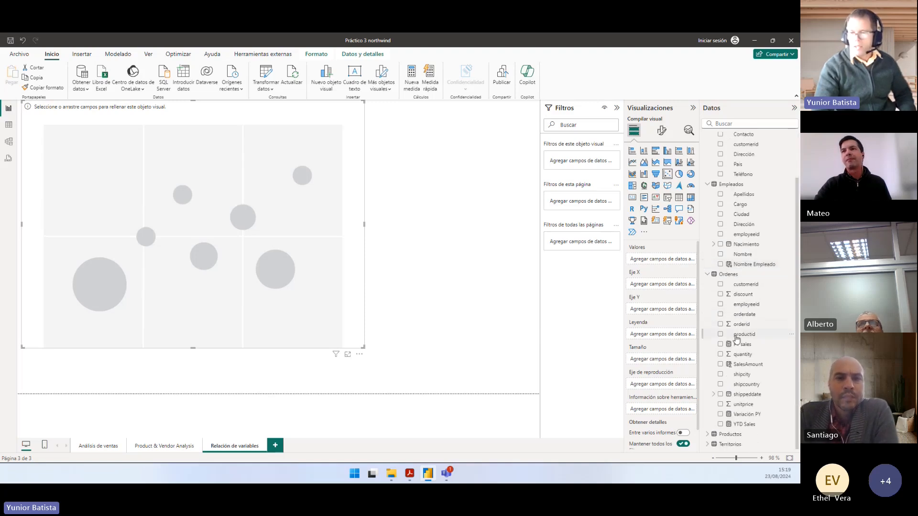
Step: Plot quantity on the X axis and SalesAmount on the Y axis of the scatter chart, and shift the chart slightly inward on the page
{"action": "left_click", "coordinate": [726, 355]}
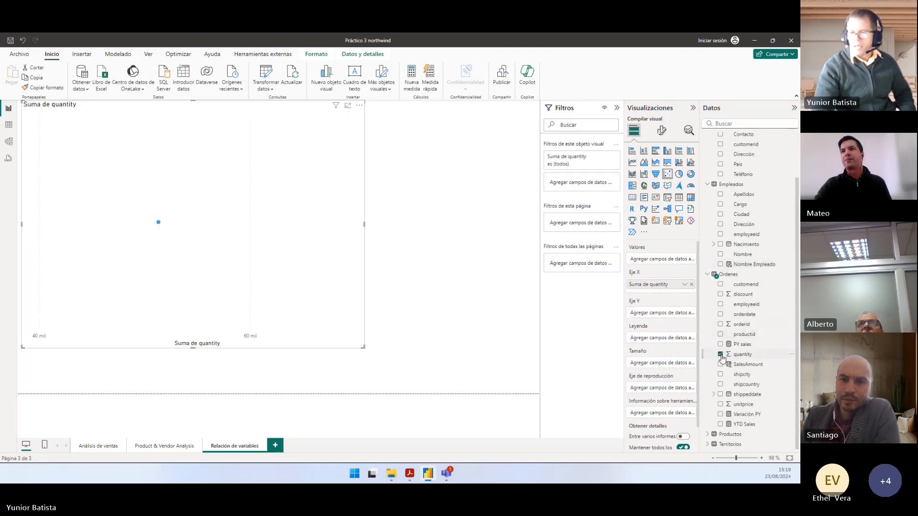
{"action": "left_click", "coordinate": [721, 365]}
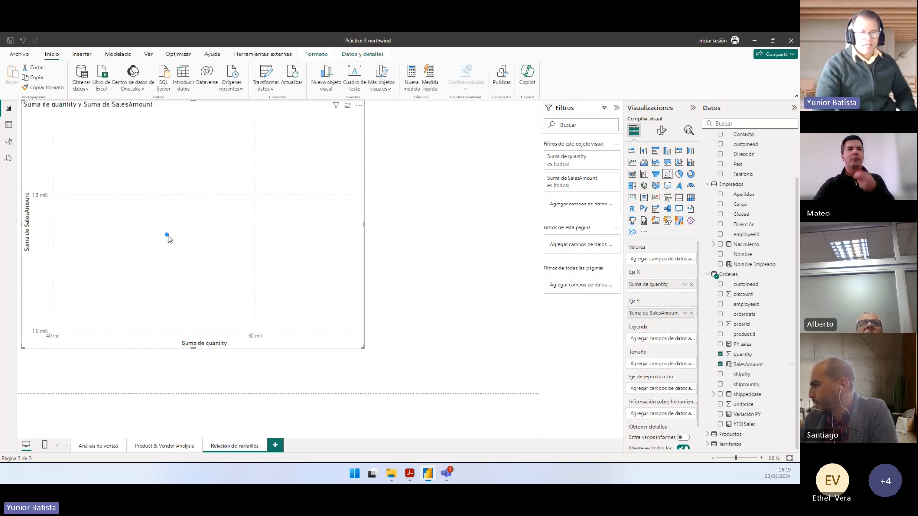
{"action": "mouse_move", "coordinate": [167, 238]}
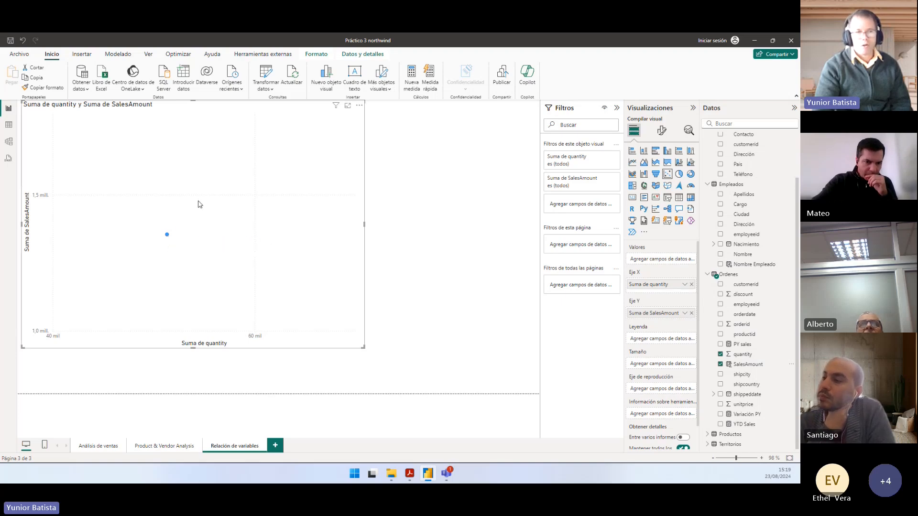
{"action": "left_click_drag", "start_coordinate": [200, 204], "coordinate": [204, 211]}
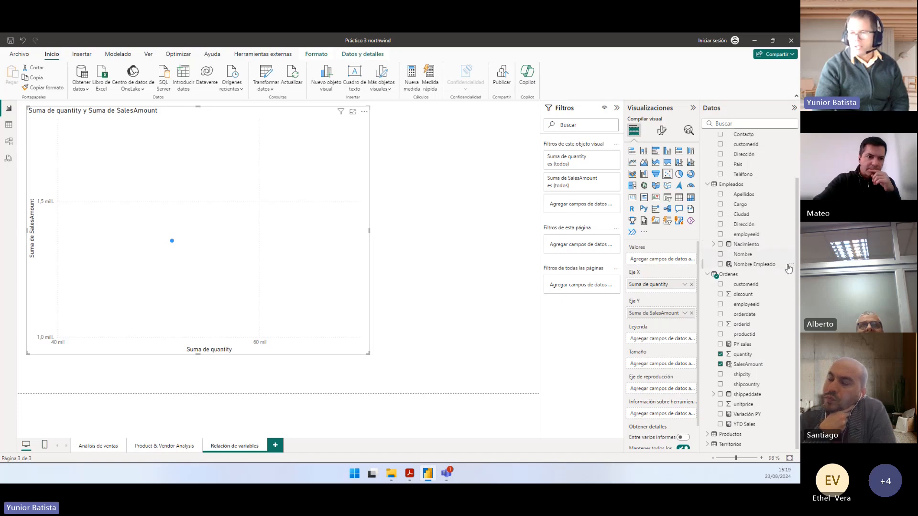
Step: Collapse the expanded tables in the data model and add NombreProducto from Productos as the scatter chart's values
{"action": "scroll", "coordinate": [768, 260], "scroll_direction": "up", "scroll_amount": 3}
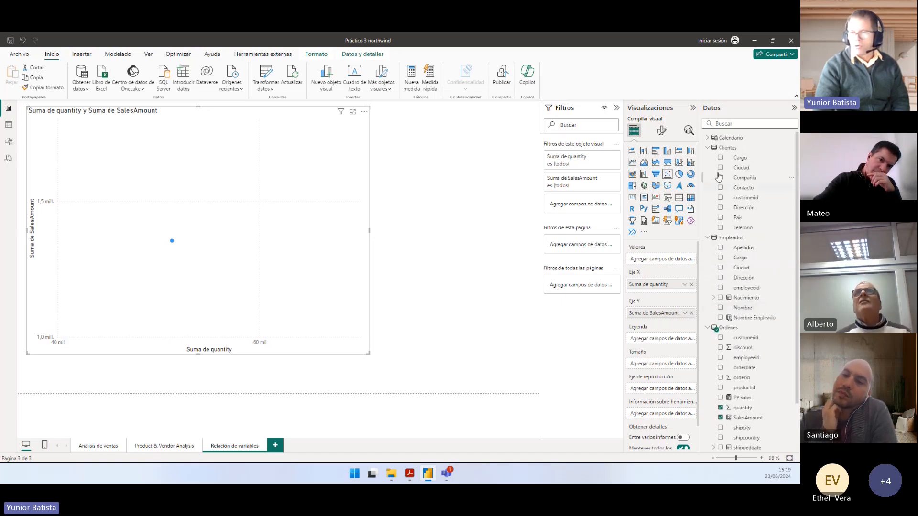
{"action": "left_click", "coordinate": [709, 162]}
{"action": "left_click", "coordinate": [709, 159]}
{"action": "left_click", "coordinate": [709, 167]}
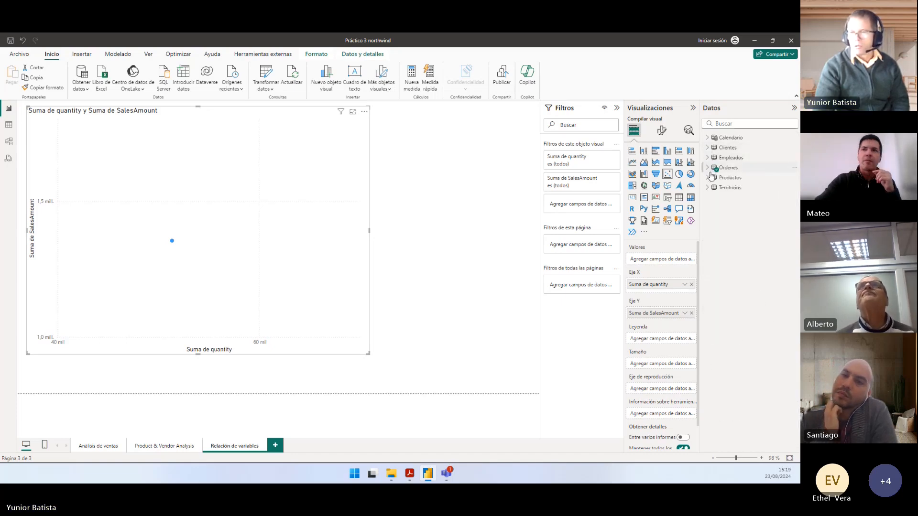
{"action": "left_click", "coordinate": [709, 177]}
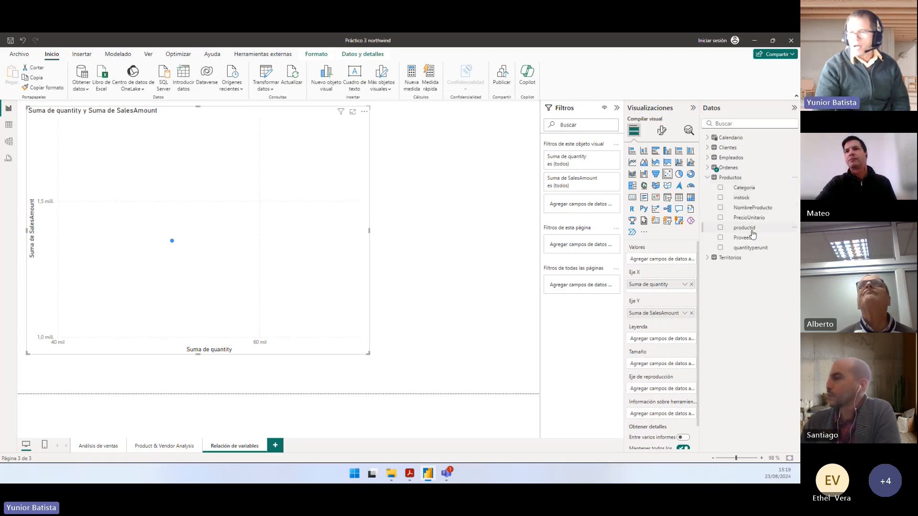
{"action": "left_click", "coordinate": [720, 208]}
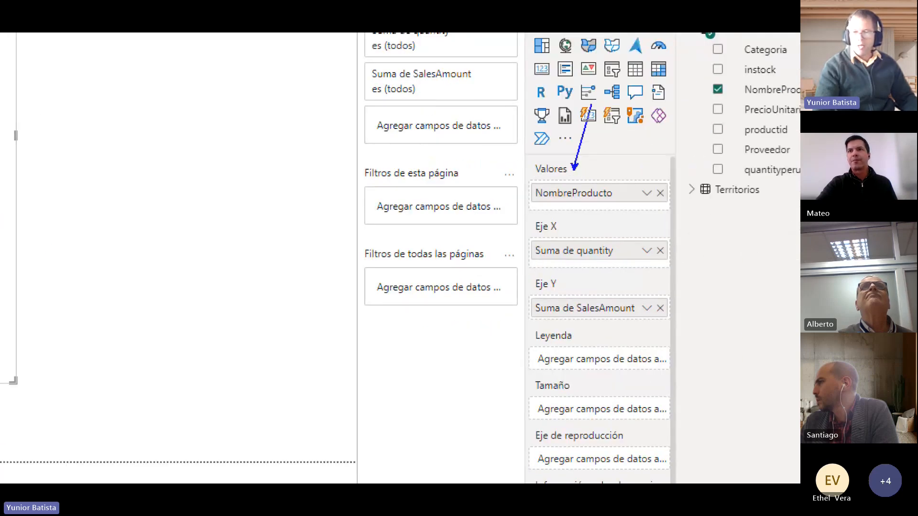
Step: Review the chart's axis assignments and inspect the data points with the highest SalesAmount and the highest quantity
{"action": "left_click_drag", "start_coordinate": [565, 232], "coordinate": [602, 156]}
{"action": "left_click_drag", "start_coordinate": [565, 282], "coordinate": [599, 232]}
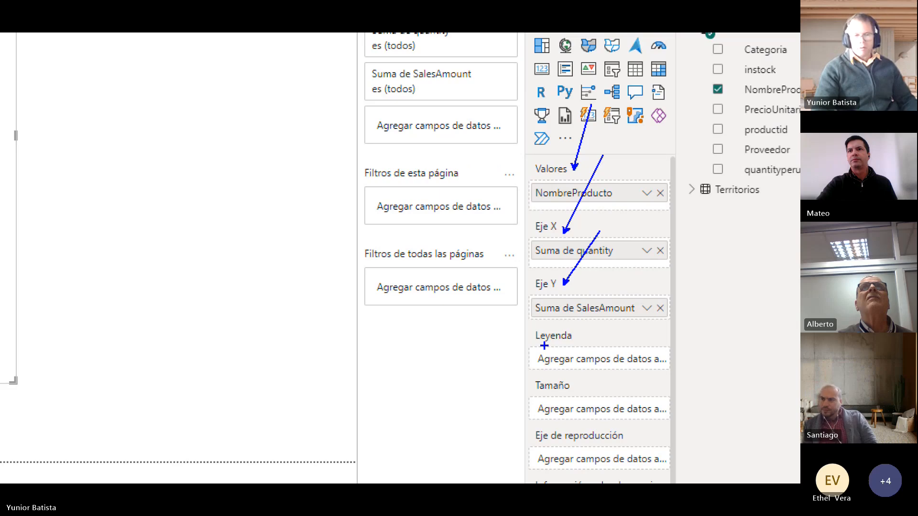
{"action": "key", "text": "Escape"}
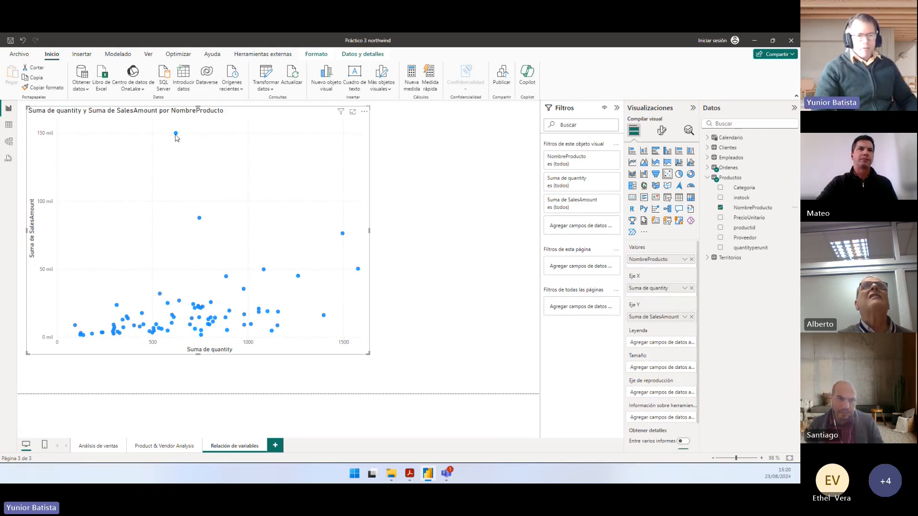
{"action": "mouse_move", "coordinate": [175, 137]}
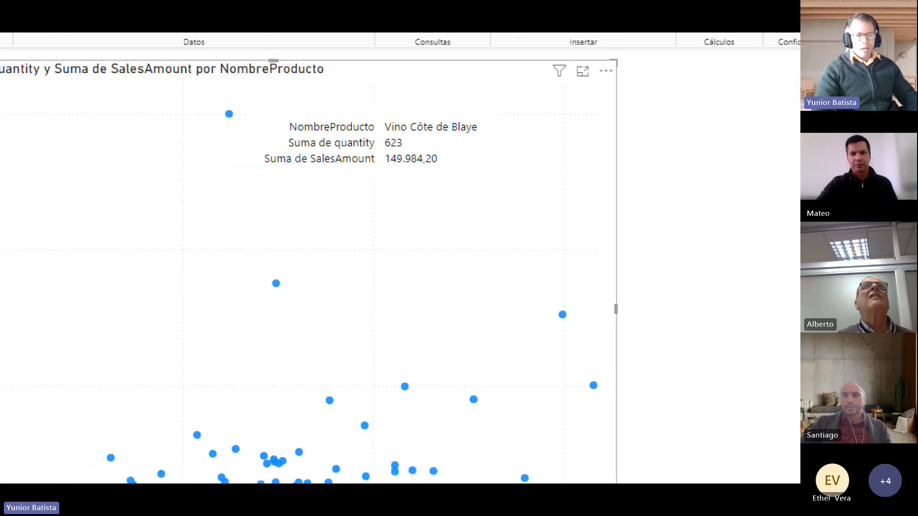
{"action": "left_click_drag", "start_coordinate": [63, 248], "coordinate": [93, 369]}
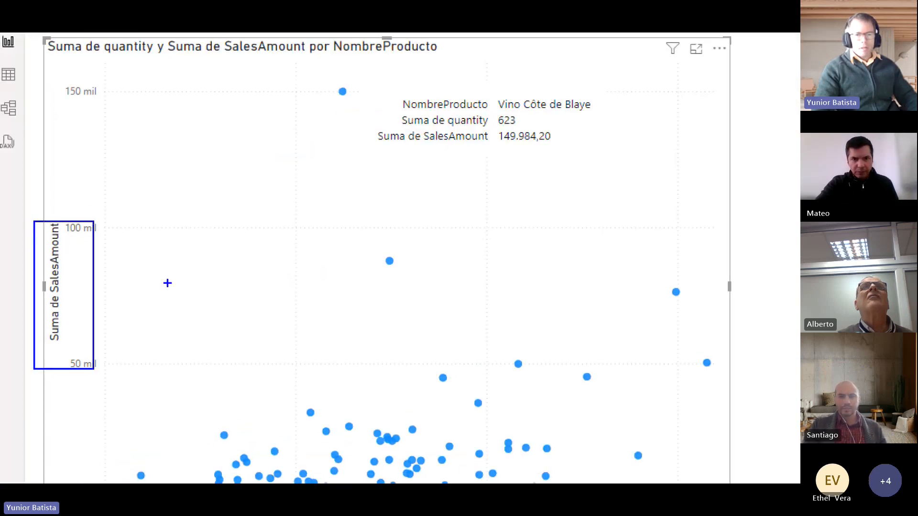
{"action": "mouse_move", "coordinate": [321, 92]}
{"action": "left_mouse_down"}
{"action": "mouse_move", "coordinate": [356, 117]}
{"action": "mouse_move", "coordinate": [350, 141]}
{"action": "left_mouse_up"}
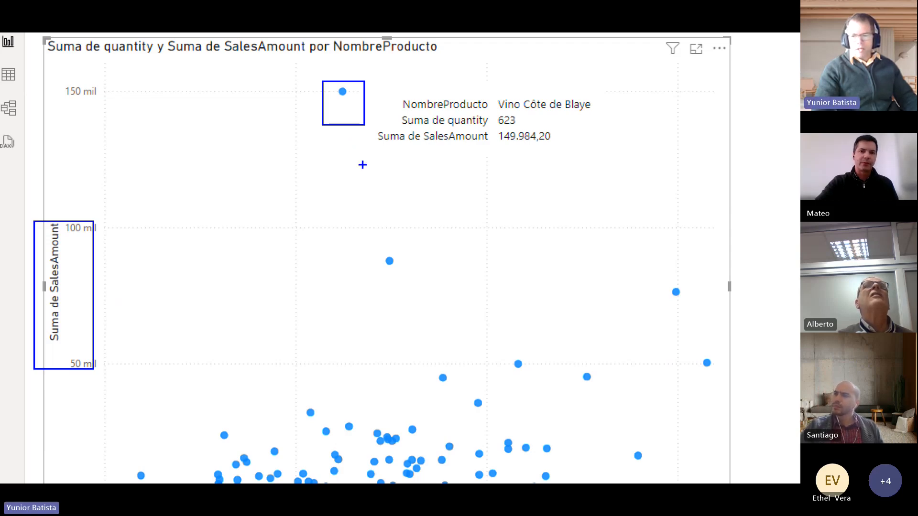
{"action": "key", "text": "Escape"}
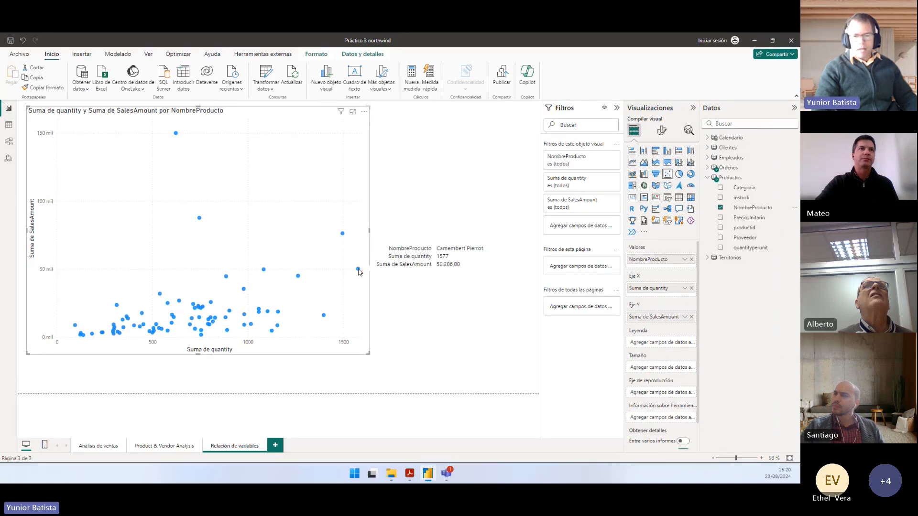
{"action": "left_click_drag", "start_coordinate": [350, 262], "coordinate": [361, 271]}
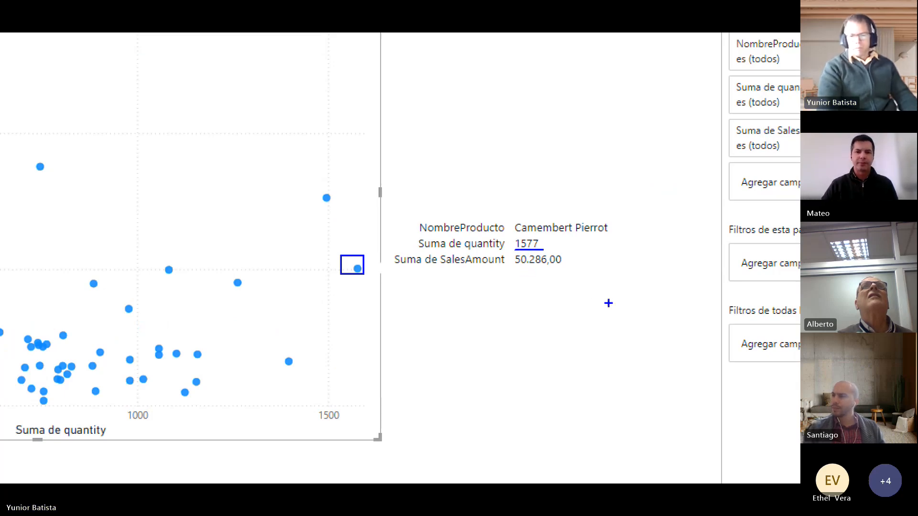
{"action": "key", "text": "Escape"}
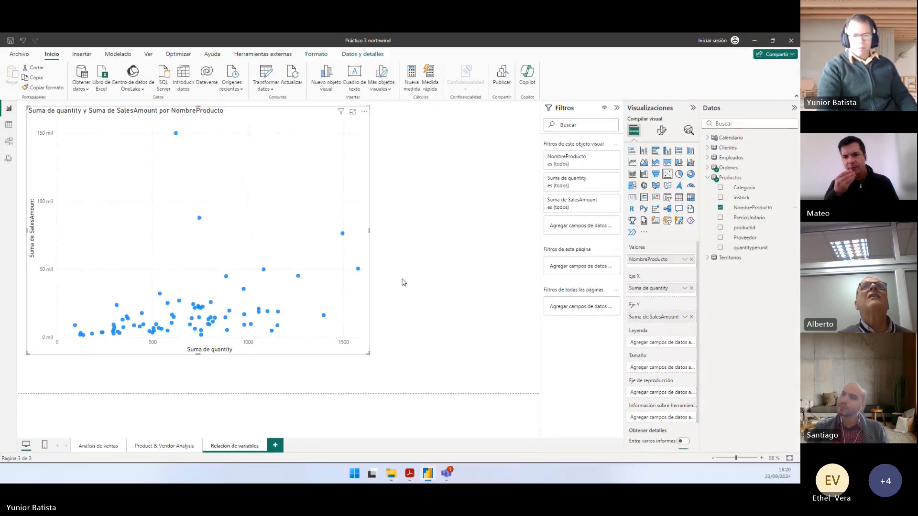
Step: Enlarge and reposition the scatter chart slightly, and assign Categoria from Productos as its legend, following the exercise PDF
{"action": "left_click_drag", "start_coordinate": [368, 354], "coordinate": [382, 368]}
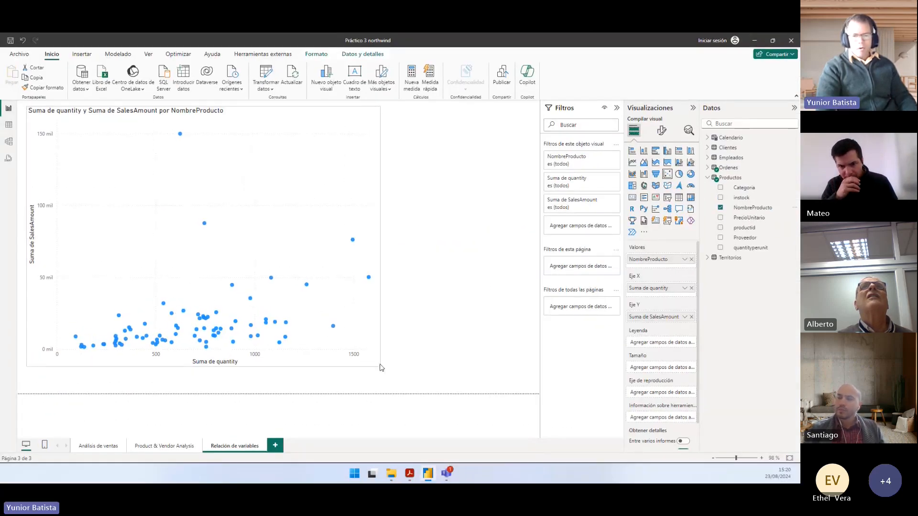
{"action": "left_click_drag", "start_coordinate": [250, 242], "coordinate": [266, 241]}
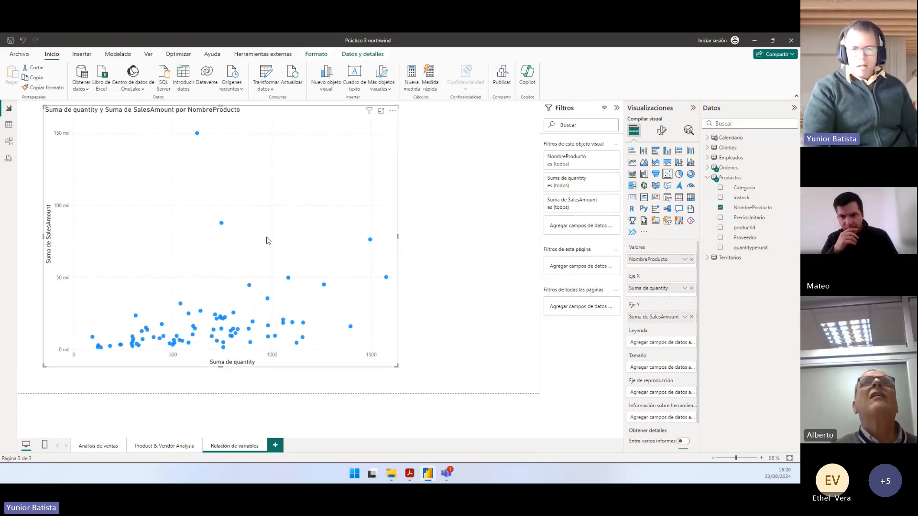
{"action": "key", "text": "alt+Tab"}
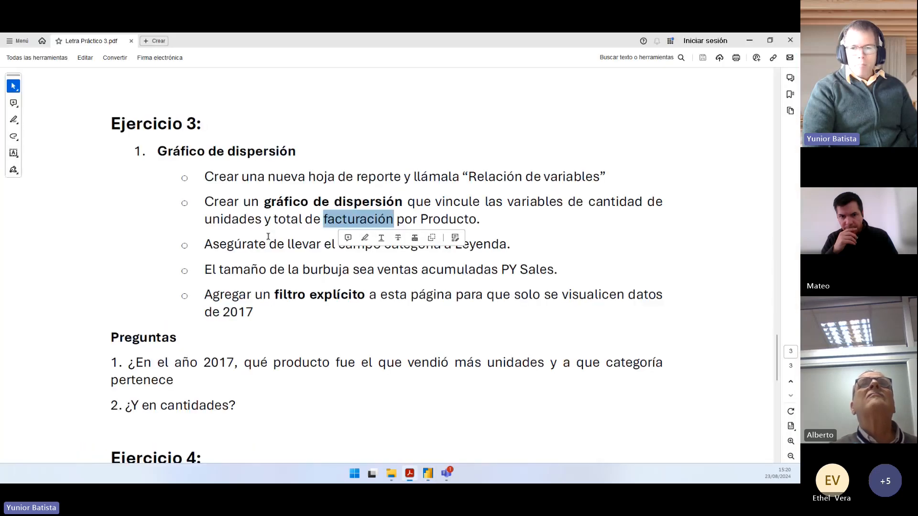
{"action": "left_click_drag", "start_coordinate": [204, 244], "coordinate": [507, 244]}
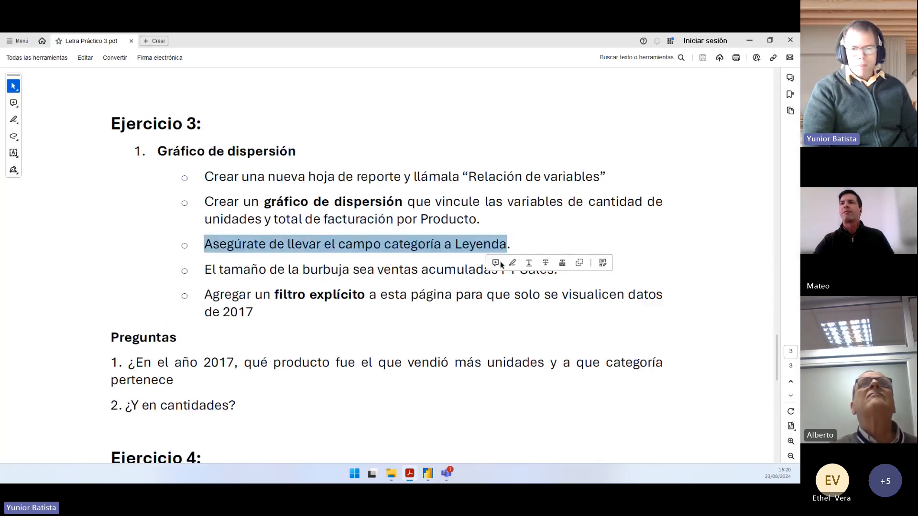
{"action": "key", "text": "alt+Tab"}
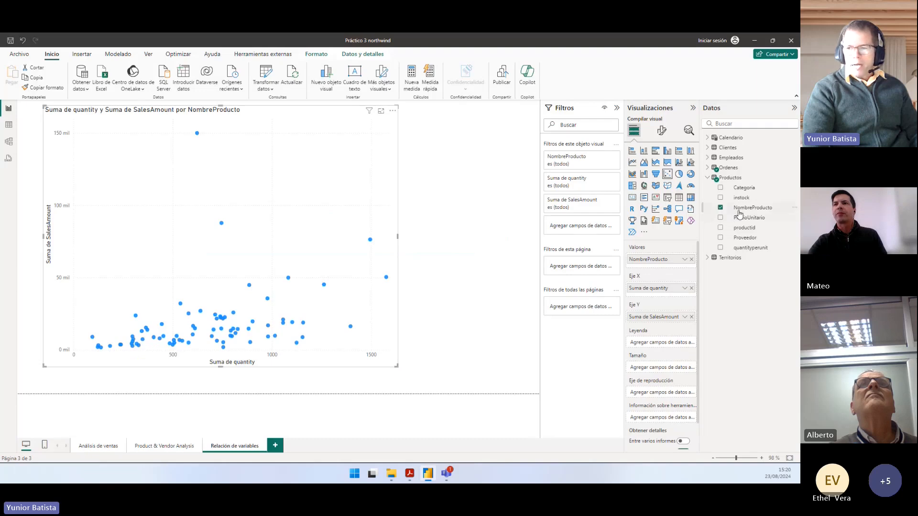
{"action": "left_click_drag", "start_coordinate": [742, 189], "coordinate": [652, 343]}
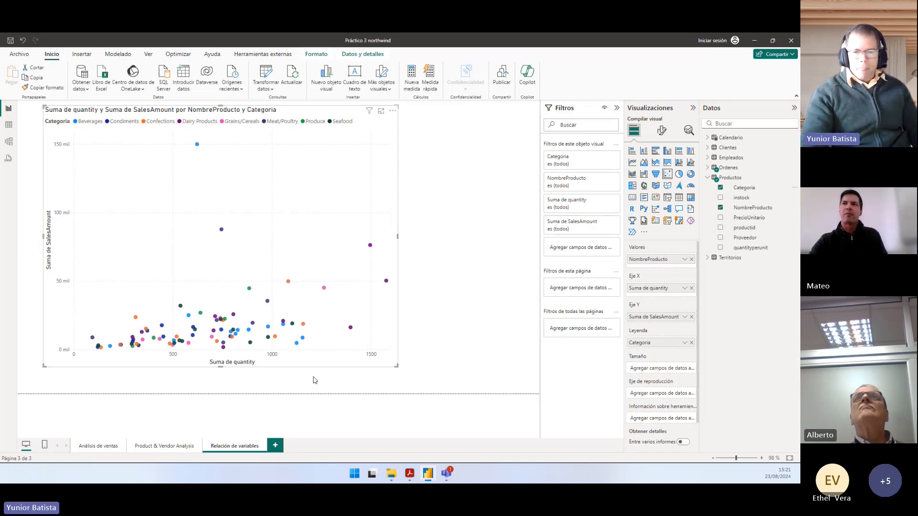
Step: Read the bubble size requirement in the exercise PDF, focusing on the accumulated sales and PY Sales wording
{"action": "key", "text": "alt"}
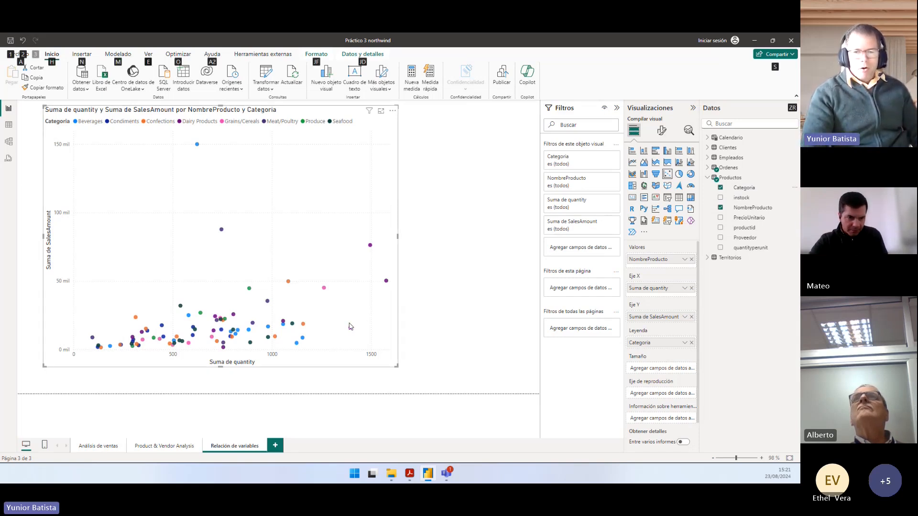
{"action": "key", "text": "alt+Tab"}
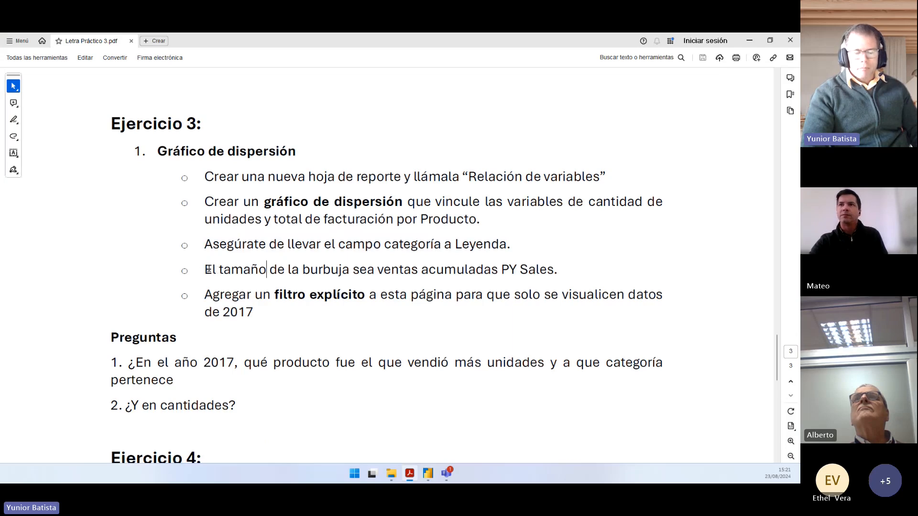
{"action": "left_click_drag", "start_coordinate": [204, 270], "coordinate": [426, 265]}
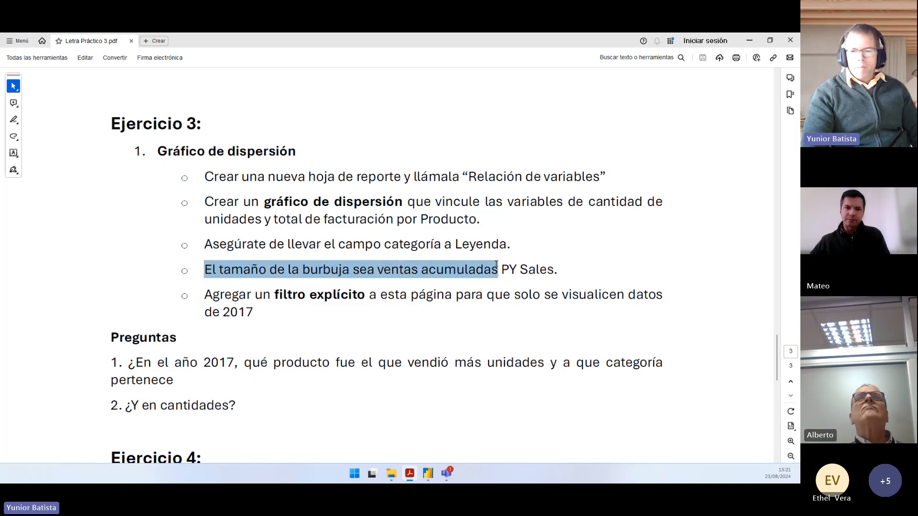
{"action": "left_click_drag", "start_coordinate": [497, 264], "coordinate": [538, 267]}
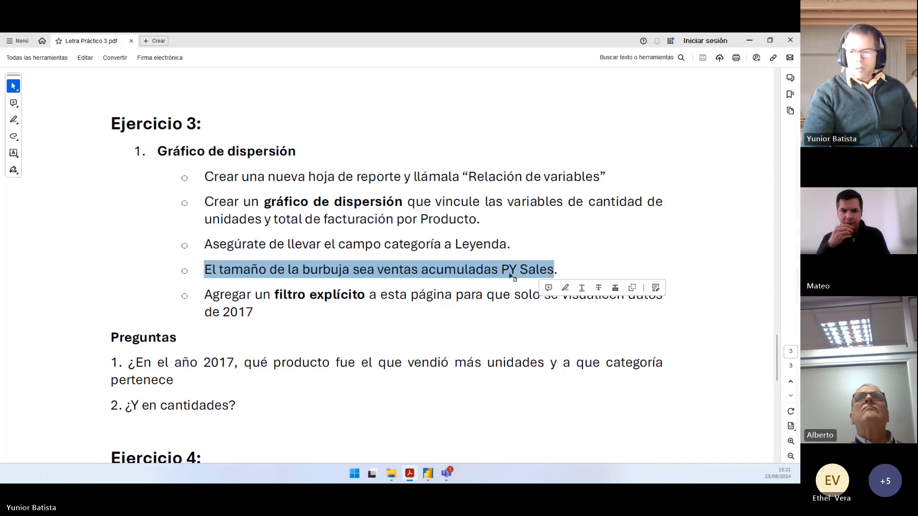
{"action": "key", "text": "alt+Tab"}
{"action": "key", "text": "alt+Tab"}
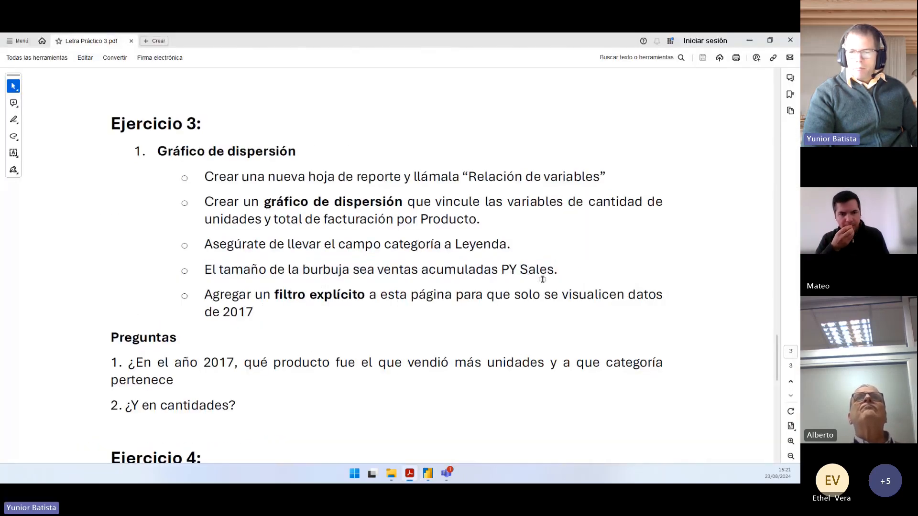
{"action": "key", "text": "alt+Tab"}
{"action": "key", "text": "alt+Tab"}
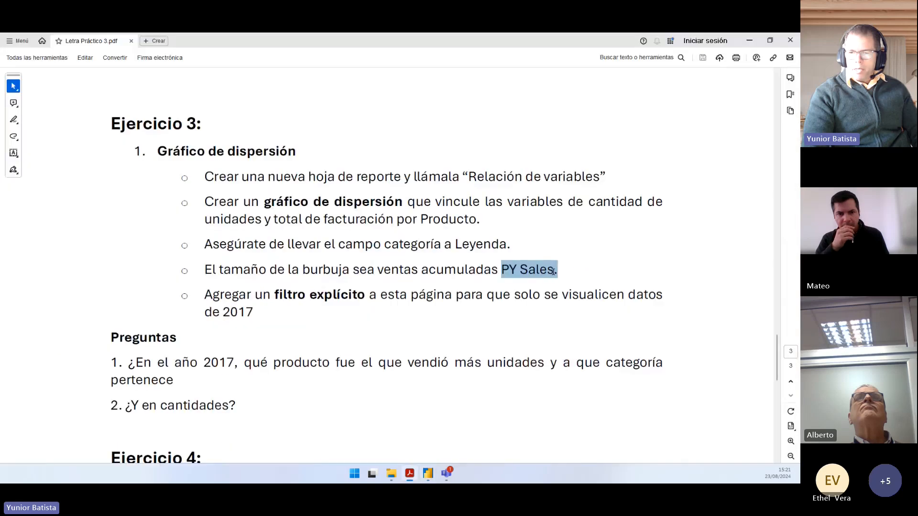
{"action": "left_click", "coordinate": [477, 273]}
{"action": "double_click", "coordinate": [476, 270]}
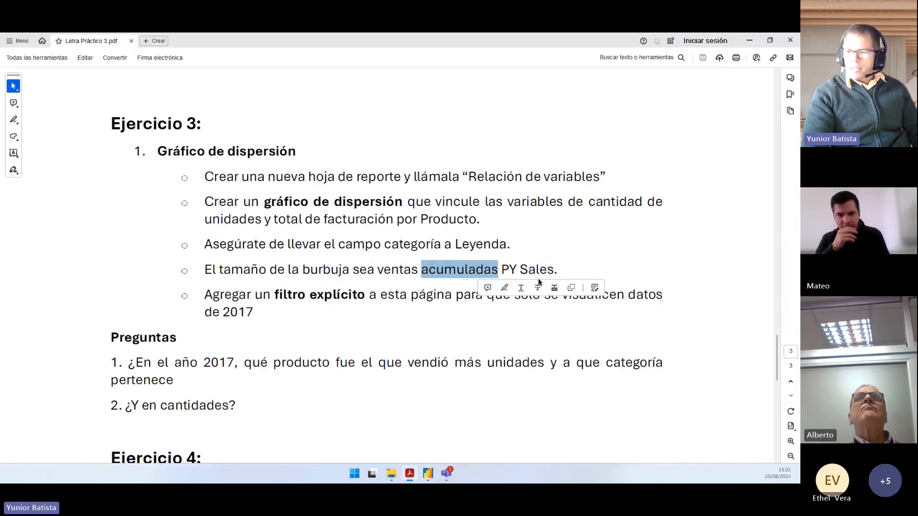
Step: Examine the YTD Sales measure's formula in the Ordenes table and compare it with the bubble size requirement in the exercise PDF
{"action": "key", "text": "alt+Tab"}
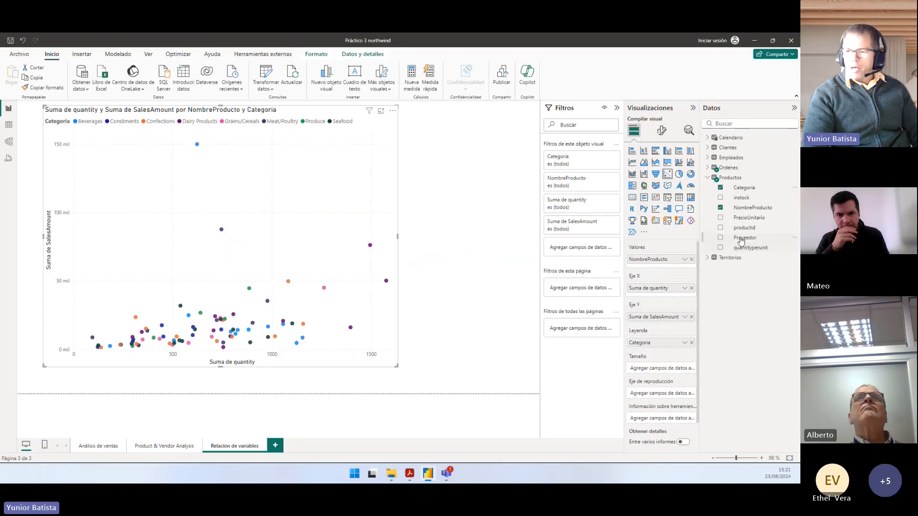
{"action": "left_click", "coordinate": [708, 178]}
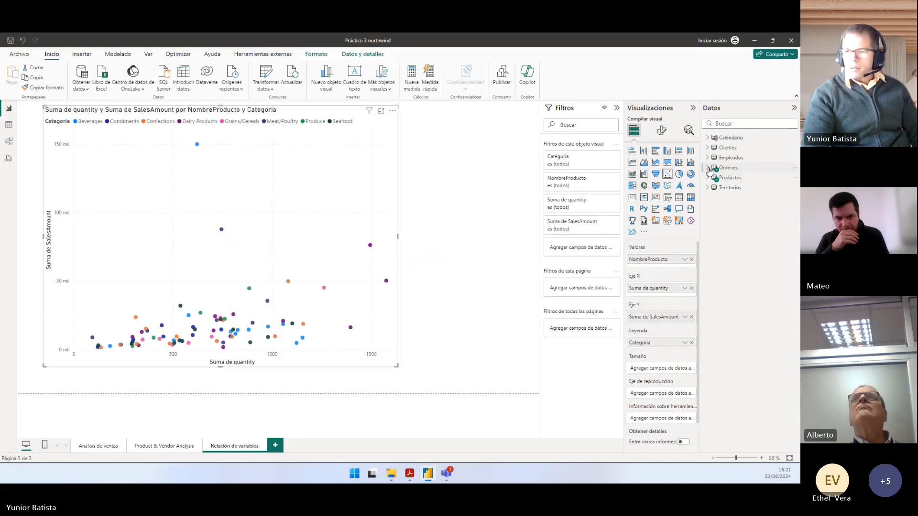
{"action": "left_click", "coordinate": [708, 168]}
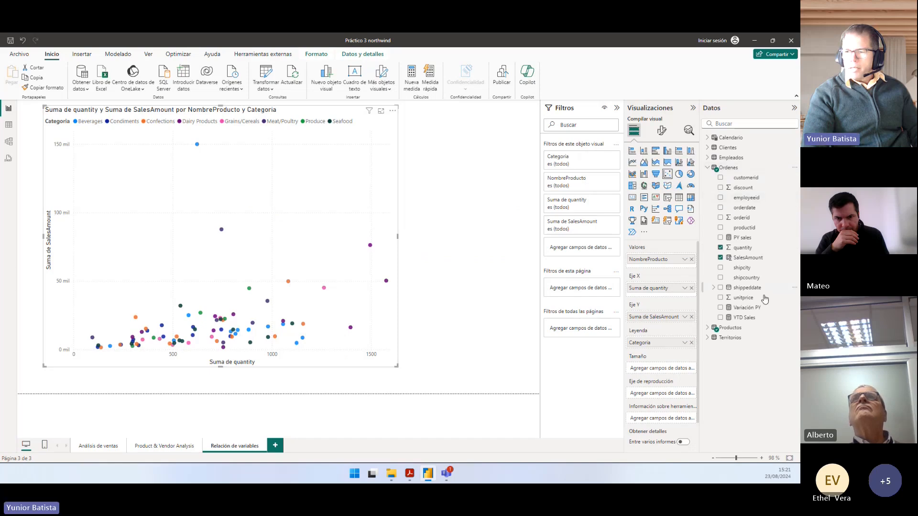
{"action": "left_click", "coordinate": [754, 319]}
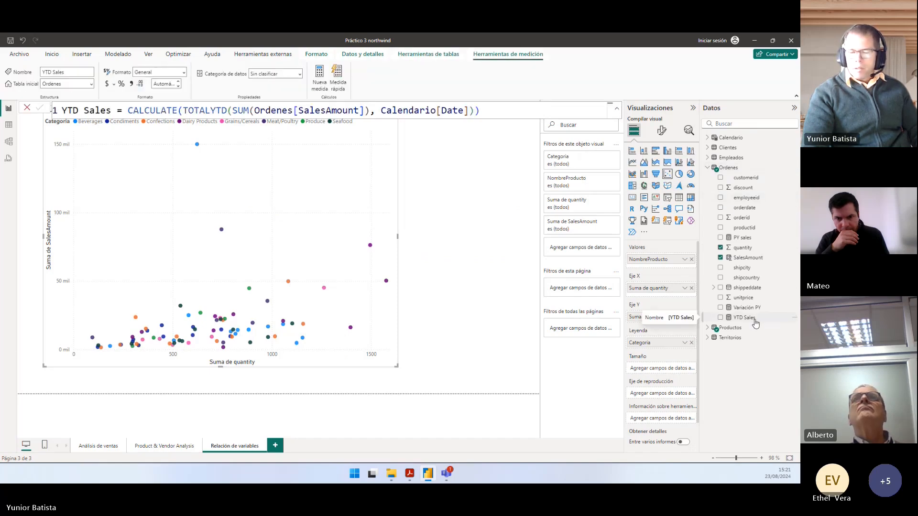
{"action": "key", "text": "alt+Tab"}
{"action": "left_click", "coordinate": [520, 266]}
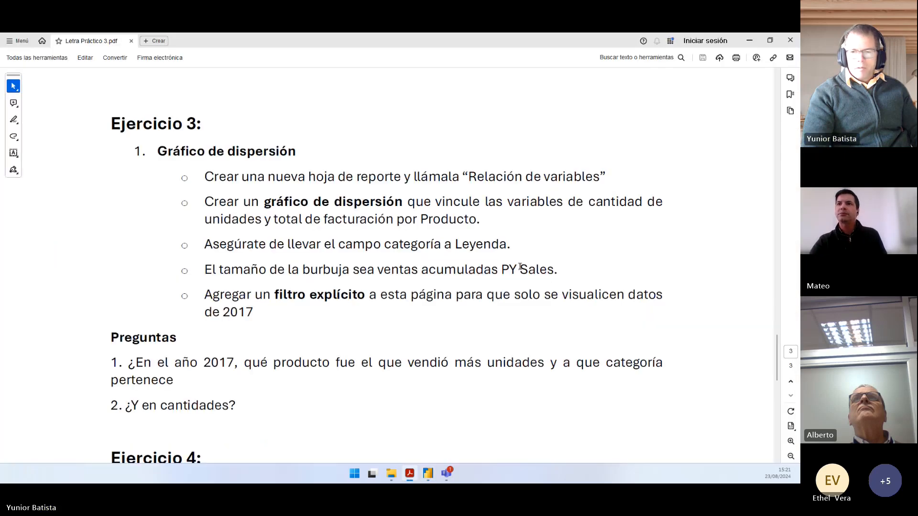
{"action": "left_click_drag", "start_coordinate": [377, 270], "coordinate": [517, 270]}
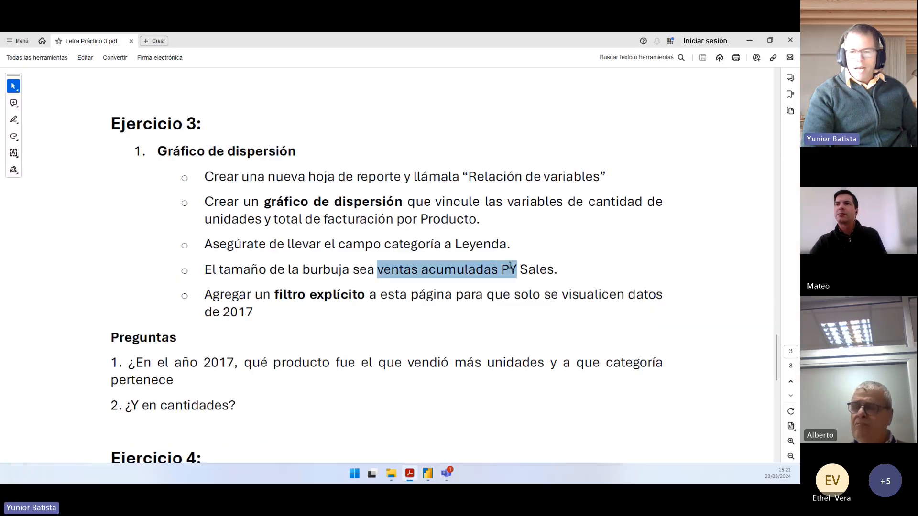
Step: Assign the YTD Sales measure as the scatter chart's bubble size, then enlarge the chart slightly and shift it down
{"action": "key", "text": "alt+Tab"}
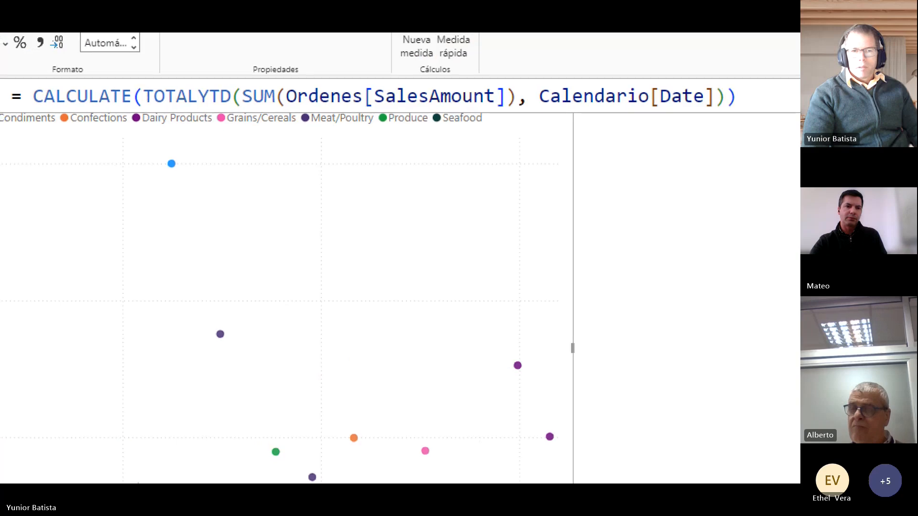
{"action": "mouse_move", "coordinate": [30, 77]}
{"action": "left_mouse_down"}
{"action": "mouse_move", "coordinate": [82, 102]}
{"action": "mouse_move", "coordinate": [458, 113]}
{"action": "left_mouse_up"}
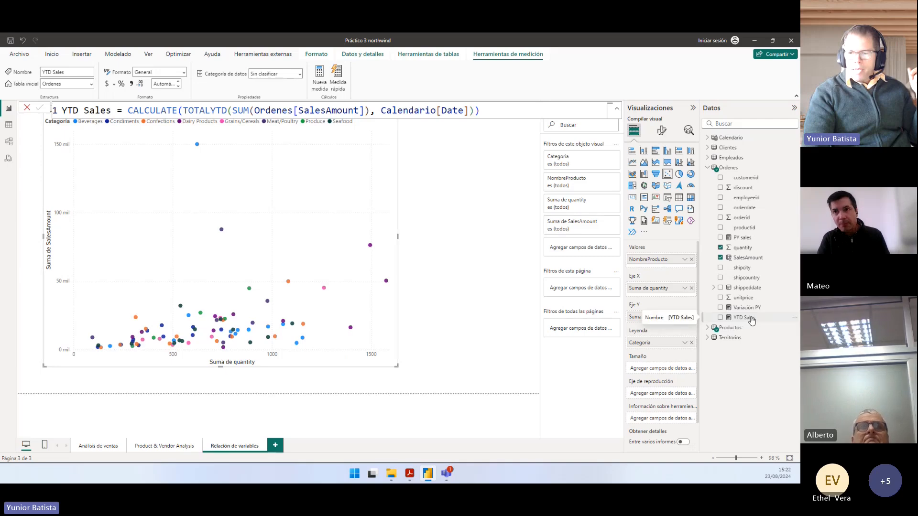
{"action": "left_click_drag", "start_coordinate": [752, 320], "coordinate": [652, 373]}
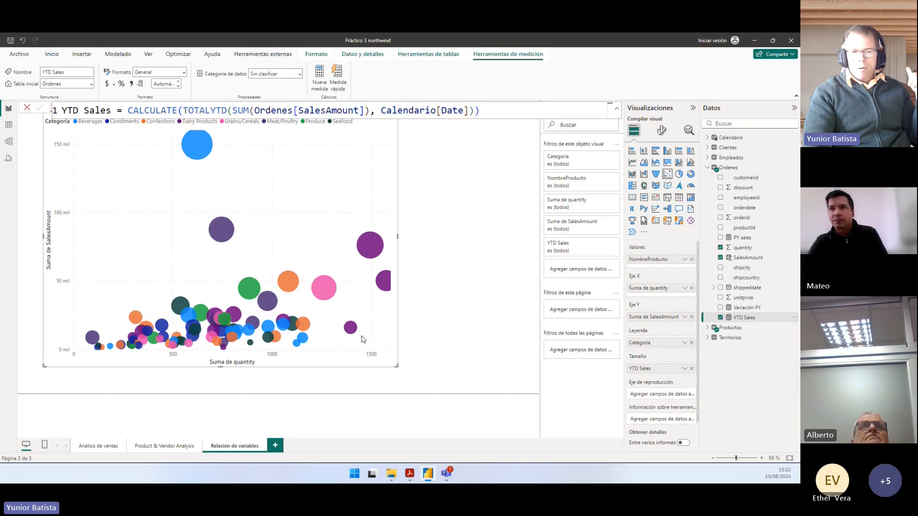
{"action": "mouse_move", "coordinate": [335, 288]}
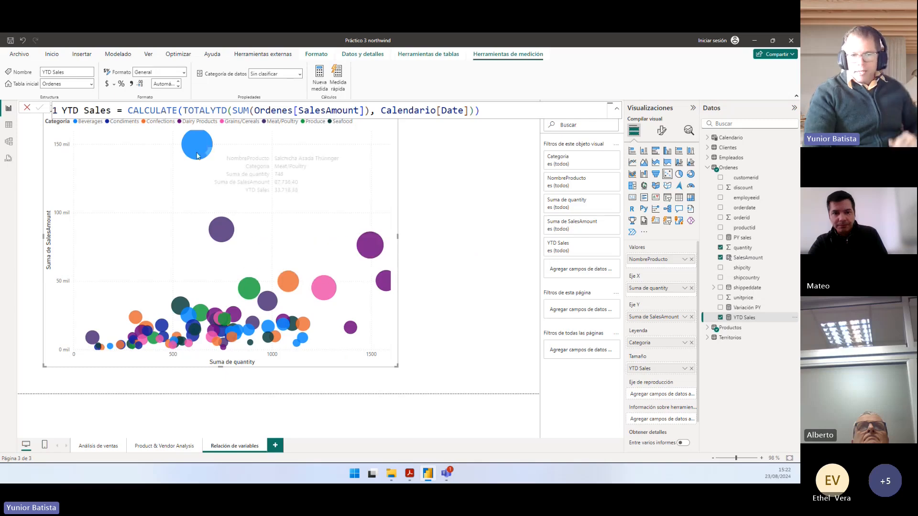
{"action": "mouse_move", "coordinate": [197, 153]}
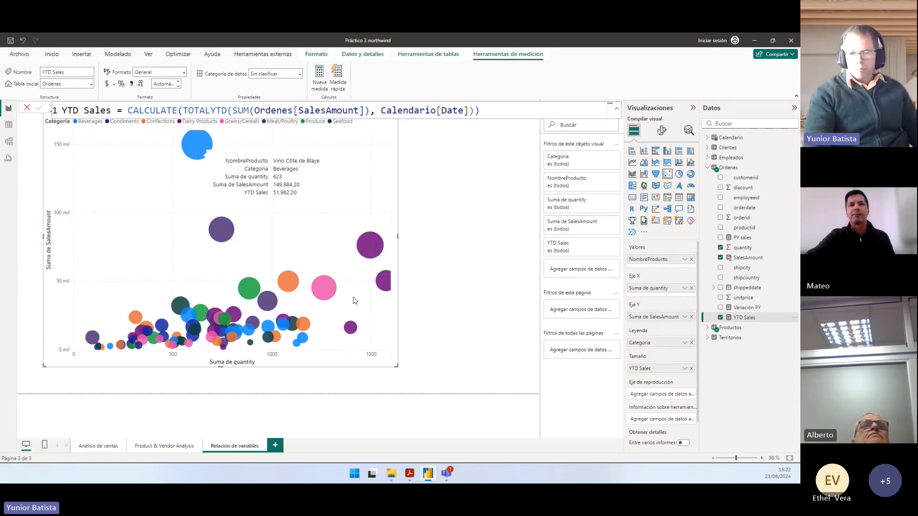
{"action": "left_click_drag", "start_coordinate": [397, 366], "coordinate": [403, 381]}
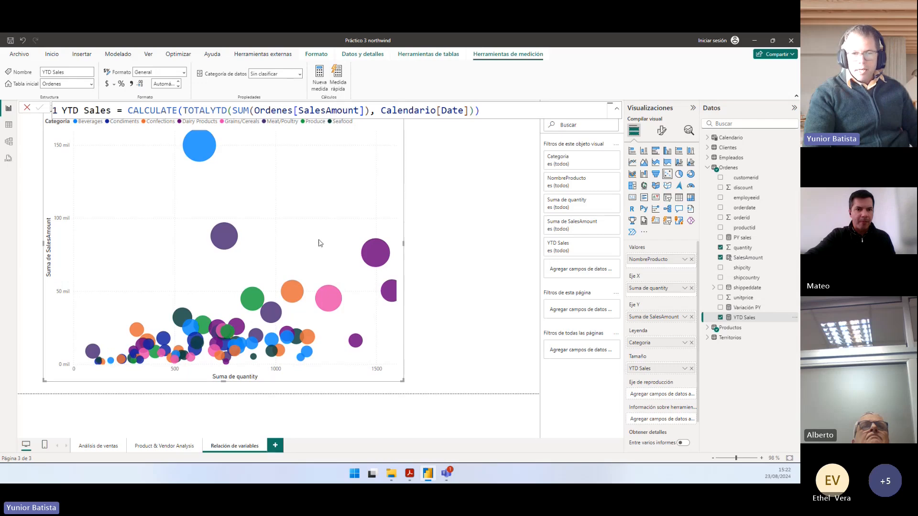
{"action": "left_click_drag", "start_coordinate": [316, 239], "coordinate": [315, 246]}
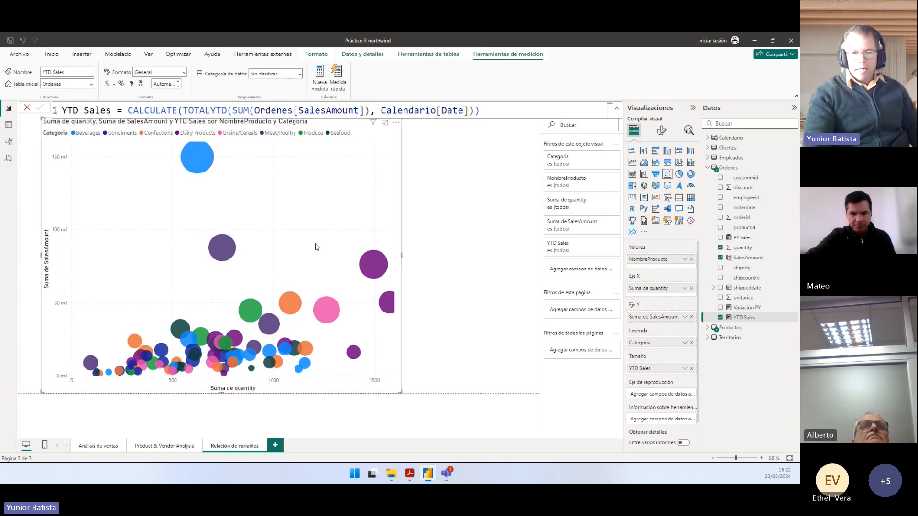
Step: Read the explicit page filter requirement for 2017 in the Ejercicio 3 section of the exercise PDF
{"action": "key", "text": "alt+Tab"}
{"action": "left_click", "coordinate": [447, 291]}
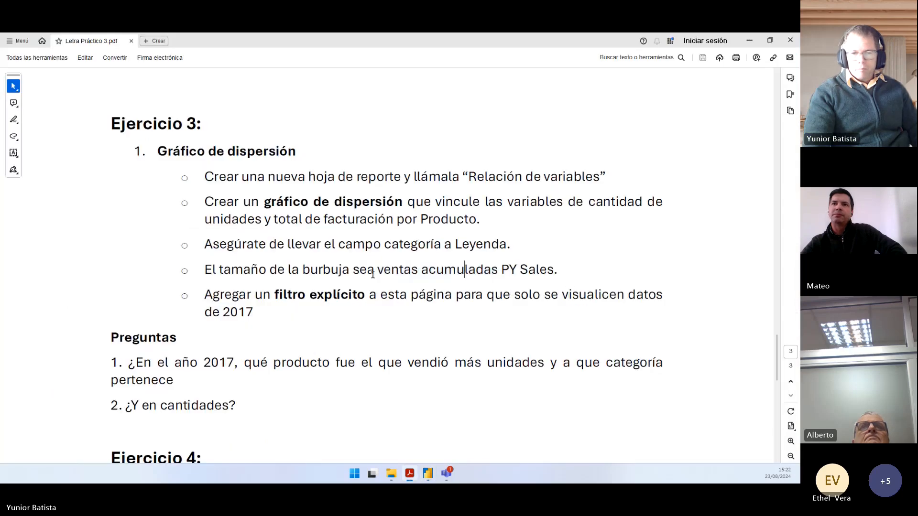
{"action": "mouse_move", "coordinate": [205, 294]}
{"action": "left_mouse_down"}
{"action": "mouse_move", "coordinate": [623, 297]}
{"action": "mouse_move", "coordinate": [598, 304]}
{"action": "mouse_move", "coordinate": [598, 317]}
{"action": "left_mouse_up"}
{"action": "double_click", "coordinate": [301, 304]}
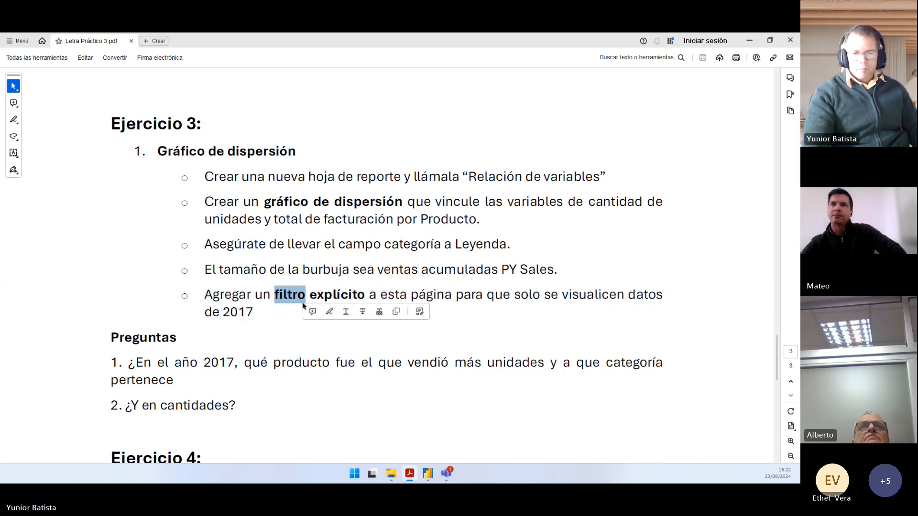
{"action": "left_click", "coordinate": [288, 298]}
{"action": "triple_click", "coordinate": [255, 311]}
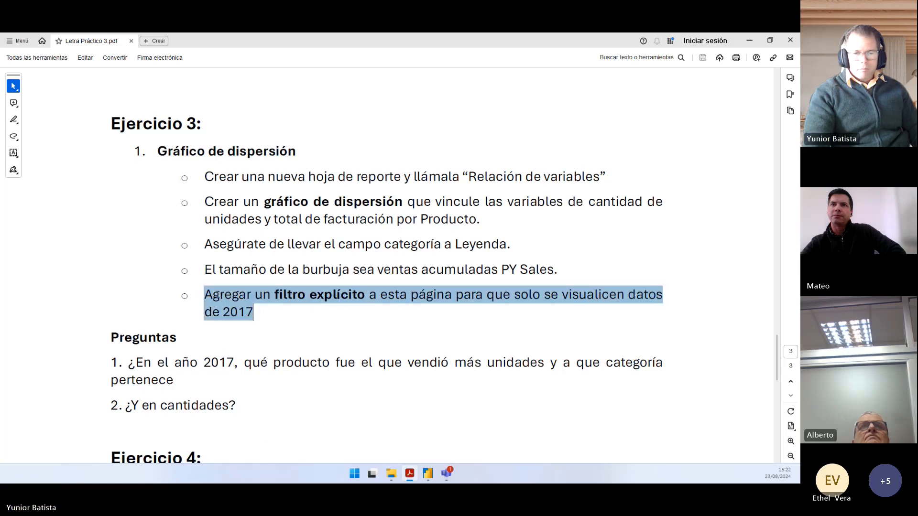
{"action": "left_click", "coordinate": [283, 309]}
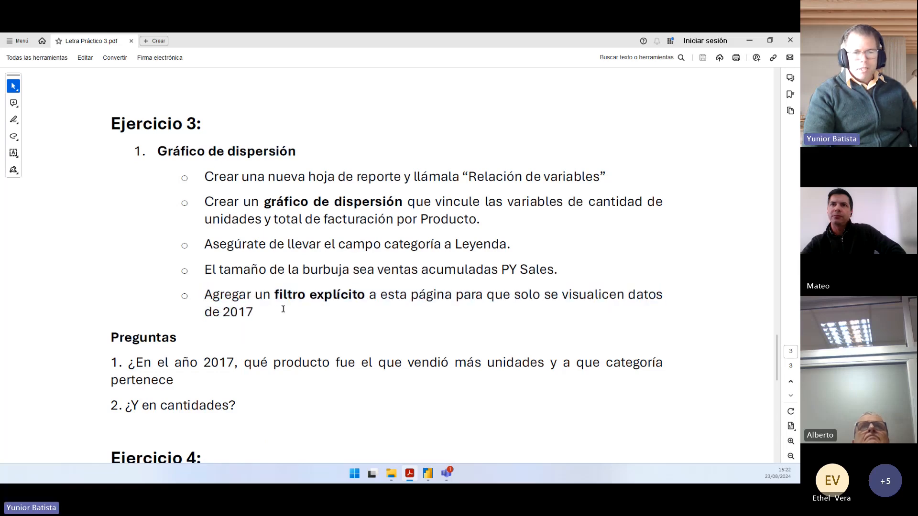
{"action": "left_click_drag", "start_coordinate": [253, 312], "coordinate": [207, 298]}
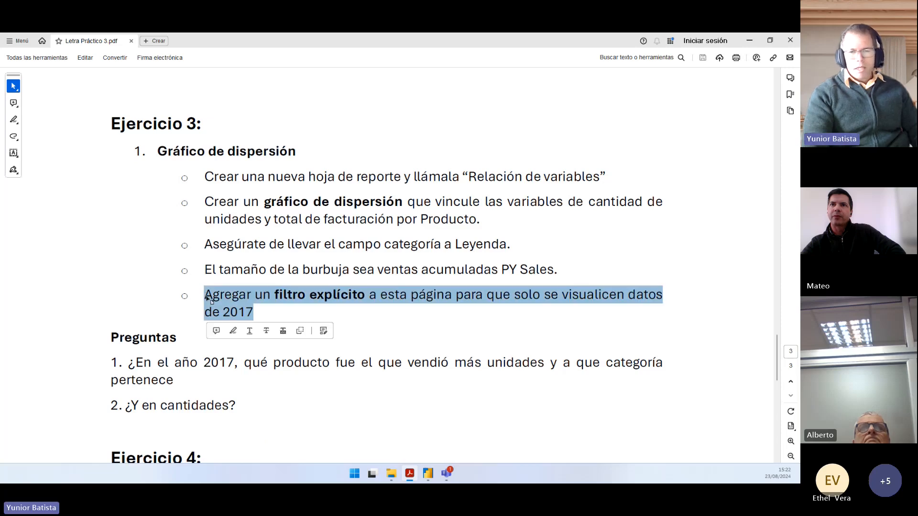
Step: Add Year from the Calendario table as a page-level filter in Power BI, using basic filtering with only 2017 selected
{"action": "key", "text": "alt+Tab"}
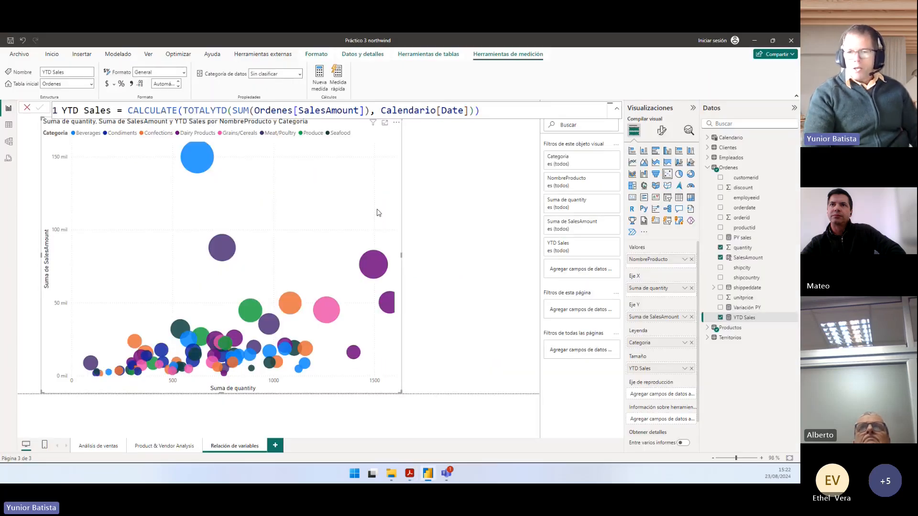
{"action": "left_click", "coordinate": [708, 138]}
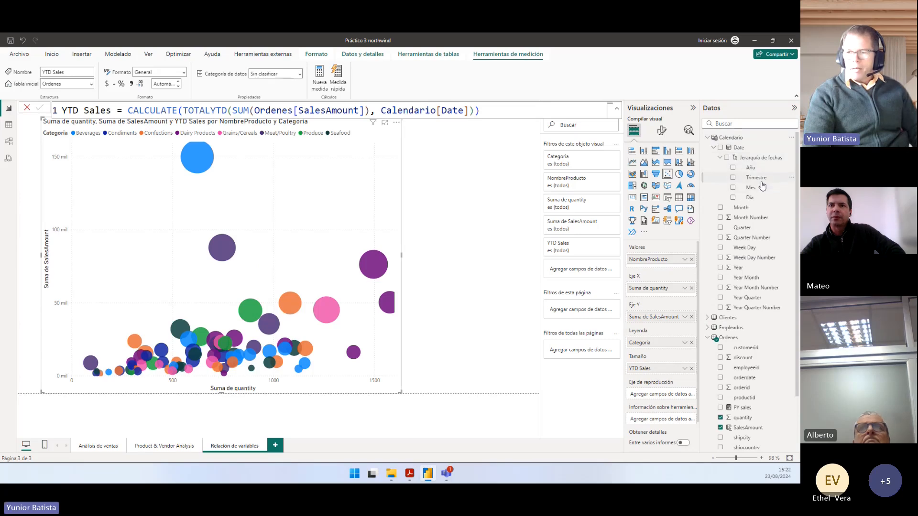
{"action": "left_click_drag", "start_coordinate": [743, 268], "coordinate": [586, 308]}
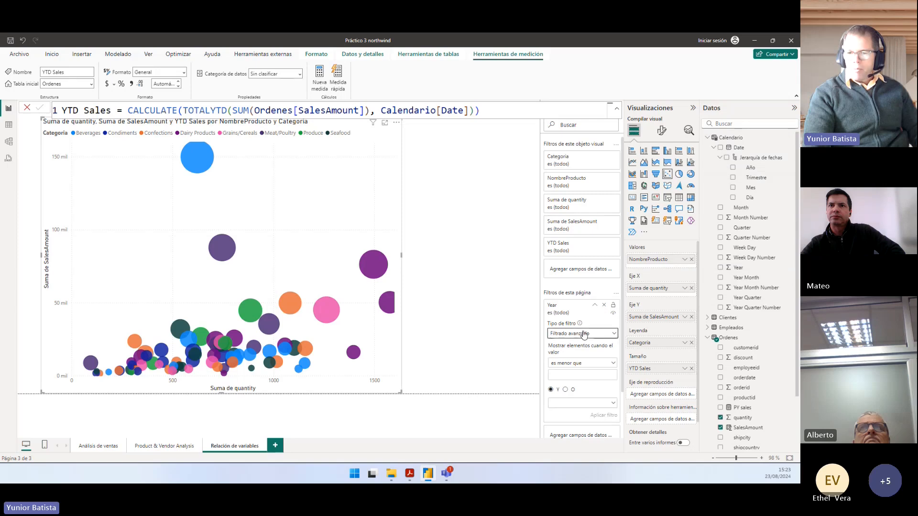
{"action": "left_click", "coordinate": [584, 334]}
{"action": "left_click", "coordinate": [569, 356]}
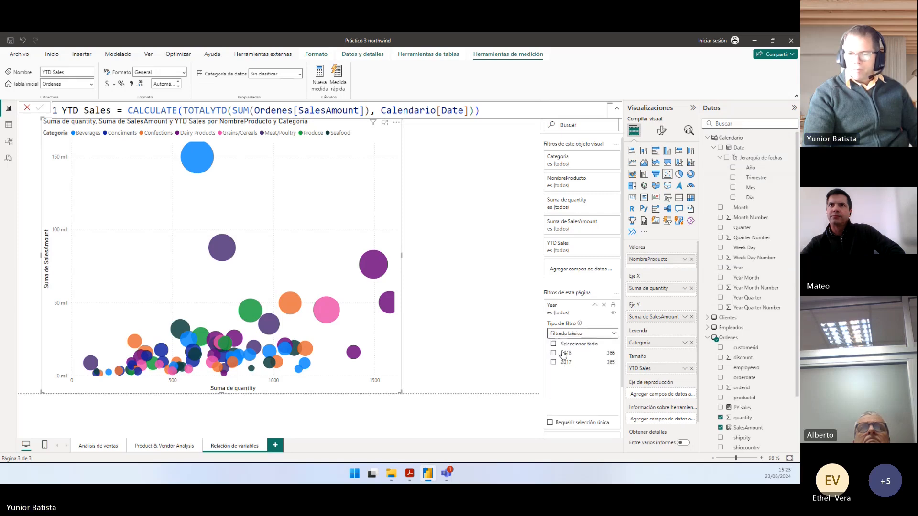
{"action": "left_click", "coordinate": [553, 363]}
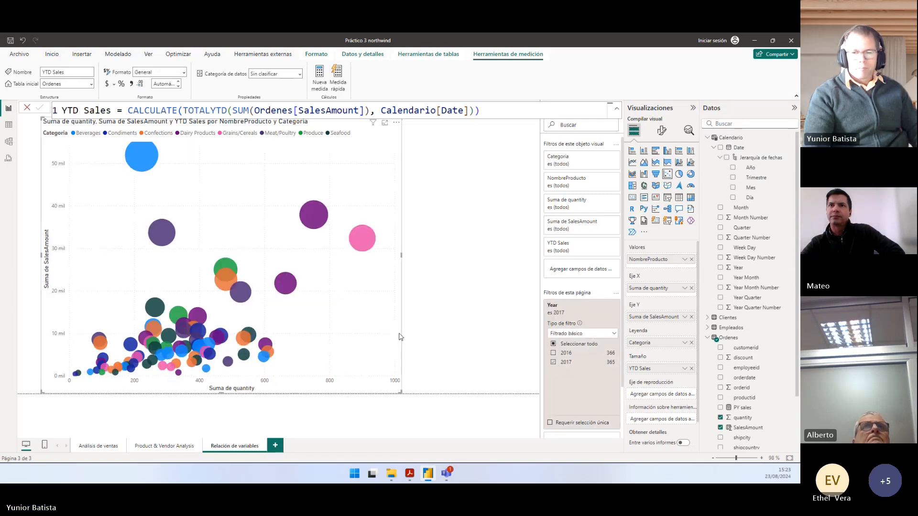
Step: Shrink the scatter chart and move it slightly up and to the left, and collapse the Year page filter card
{"action": "left_click", "coordinate": [462, 261]}
{"action": "left_click", "coordinate": [227, 235]}
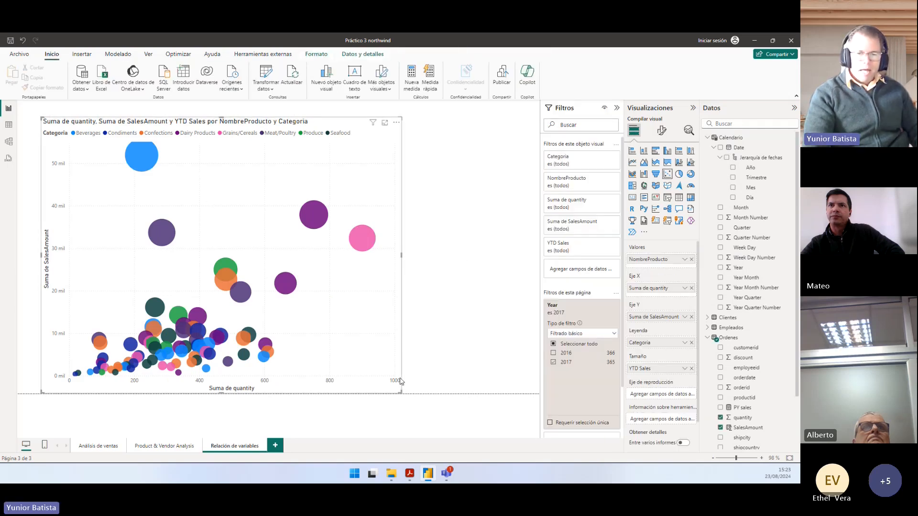
{"action": "left_click_drag", "start_coordinate": [402, 395], "coordinate": [382, 354]}
{"action": "left_click_drag", "start_coordinate": [362, 320], "coordinate": [345, 298]}
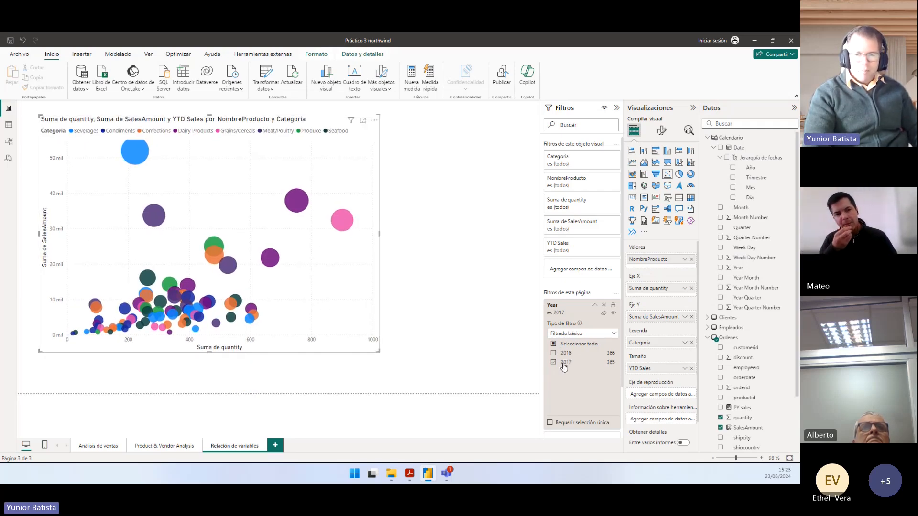
{"action": "left_click", "coordinate": [594, 307]}
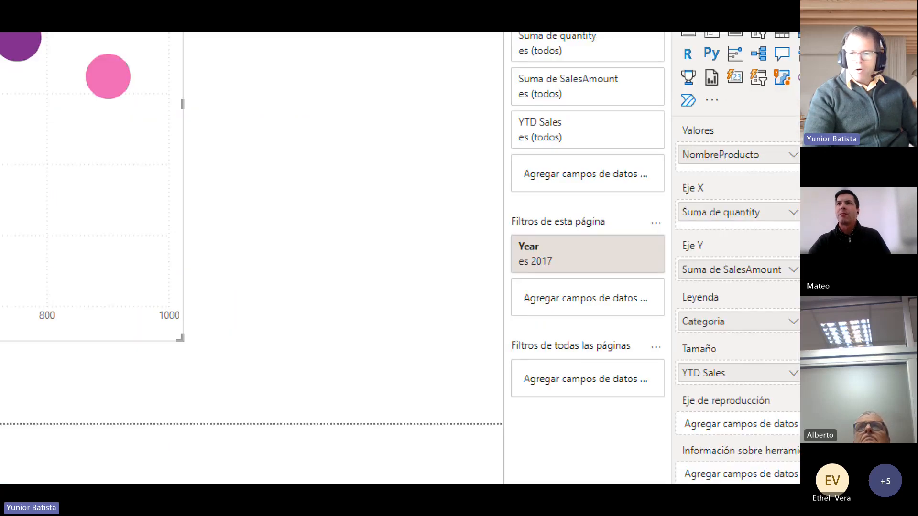
{"action": "left_click_drag", "start_coordinate": [503, 333], "coordinate": [637, 358]}
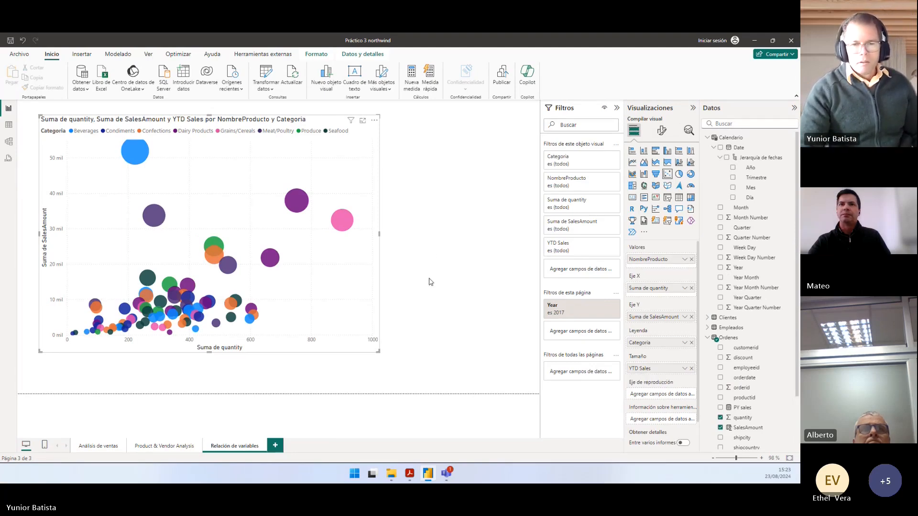
Step: Read the Ejercicio 3 question in the exercise PDF about the product with the most units sold in 2017 and its category
{"action": "key", "text": "alt+Tab"}
{"action": "scroll", "coordinate": [358, 296], "scroll_direction": "down", "scroll_amount": 1}
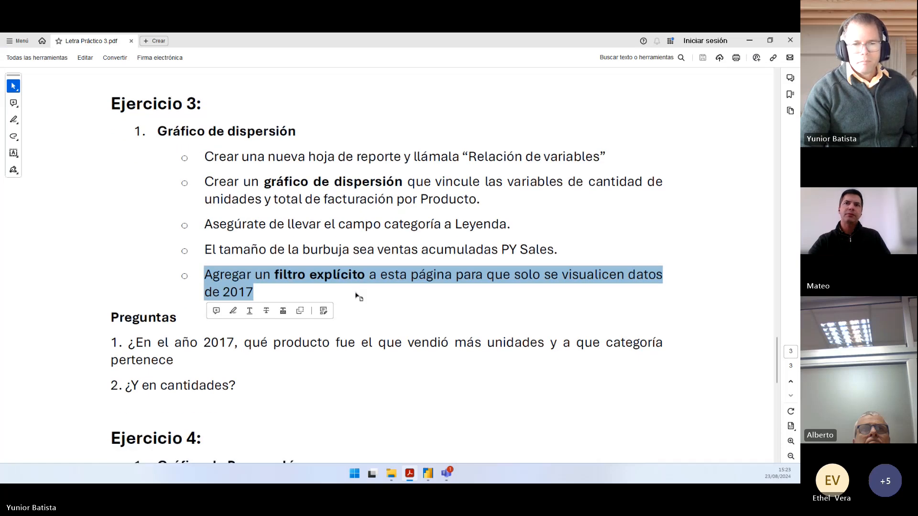
{"action": "scroll", "coordinate": [356, 296], "scroll_direction": "down", "scroll_amount": 1}
{"action": "left_click", "coordinate": [415, 274]}
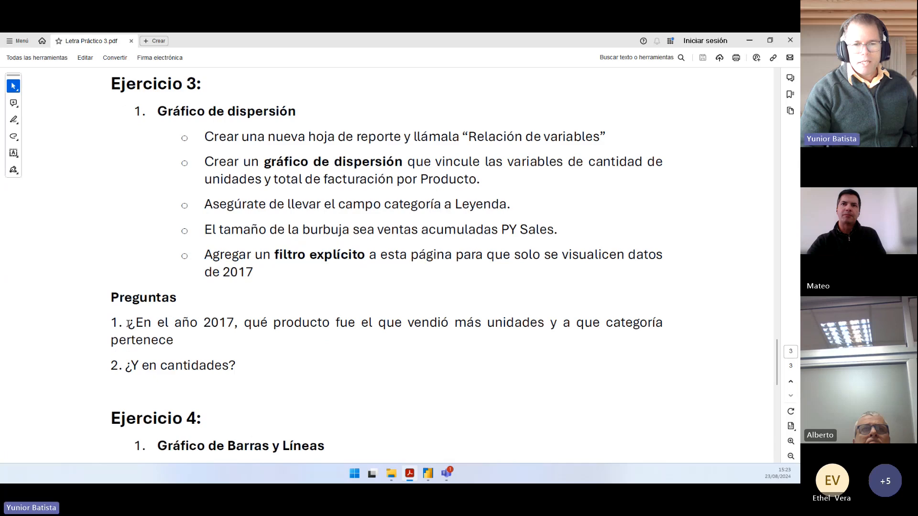
{"action": "left_click_drag", "start_coordinate": [129, 323], "coordinate": [511, 323]}
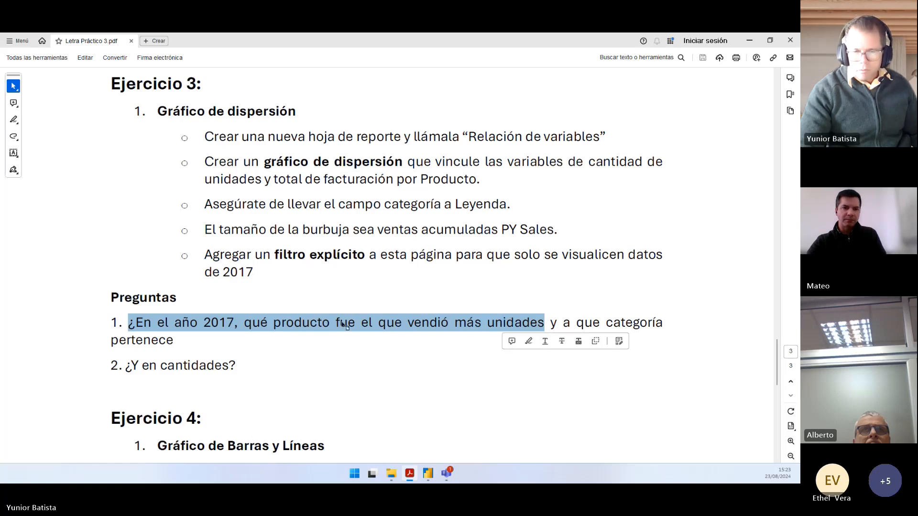
{"action": "left_click", "coordinate": [498, 325]}
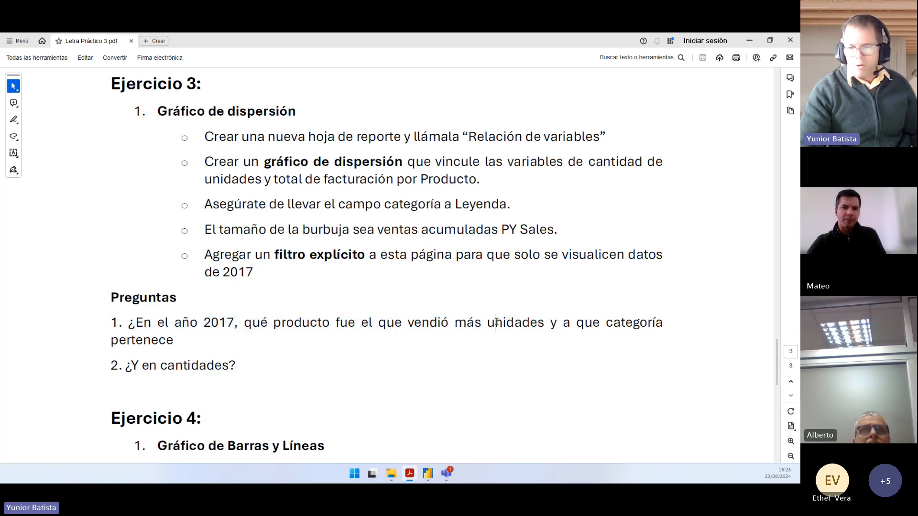
{"action": "left_click_drag", "start_coordinate": [187, 323], "coordinate": [111, 324]}
{"action": "left_click", "coordinate": [311, 348]}
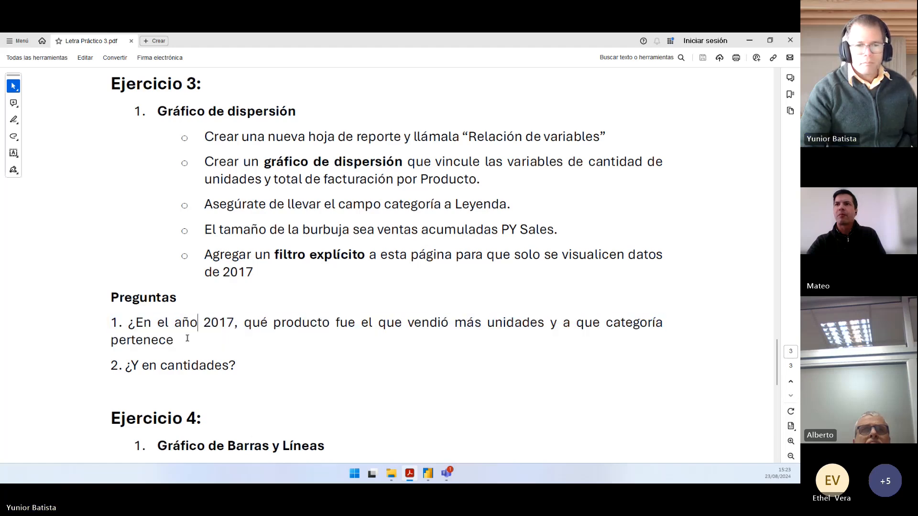
{"action": "left_click_drag", "start_coordinate": [174, 323], "coordinate": [138, 337]}
{"action": "left_click", "coordinate": [287, 354]}
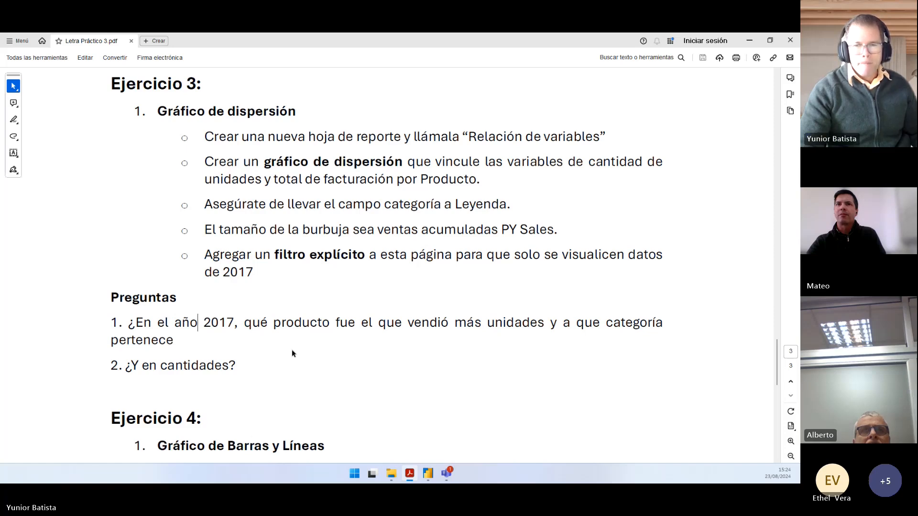
Step: Inspect the scatter chart in Power BI for the product with the highest quantity in 2017 and its category
{"action": "key", "text": "alt+Tab"}
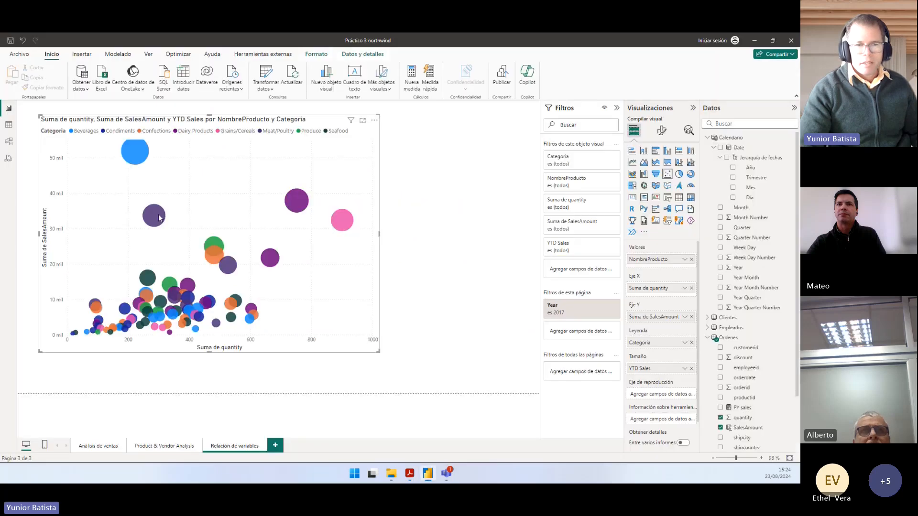
{"action": "mouse_move", "coordinate": [143, 215]}
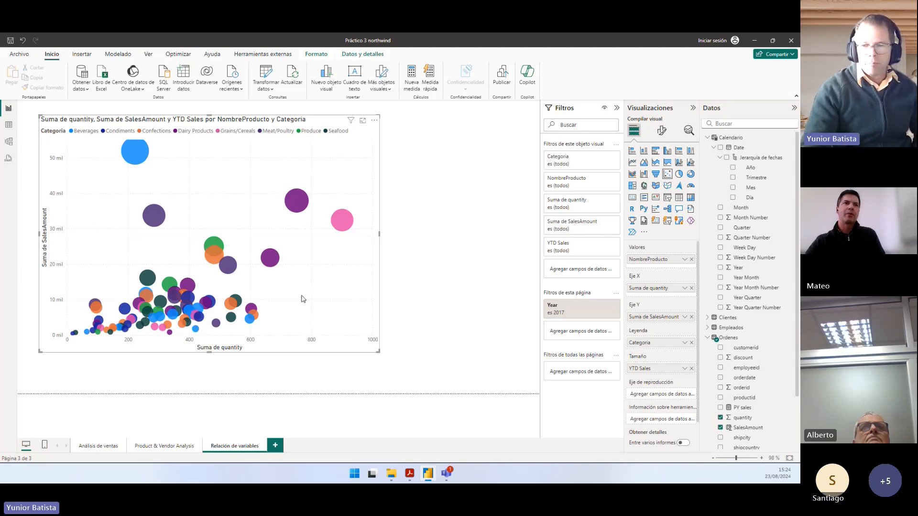
{"action": "mouse_move", "coordinate": [351, 226]}
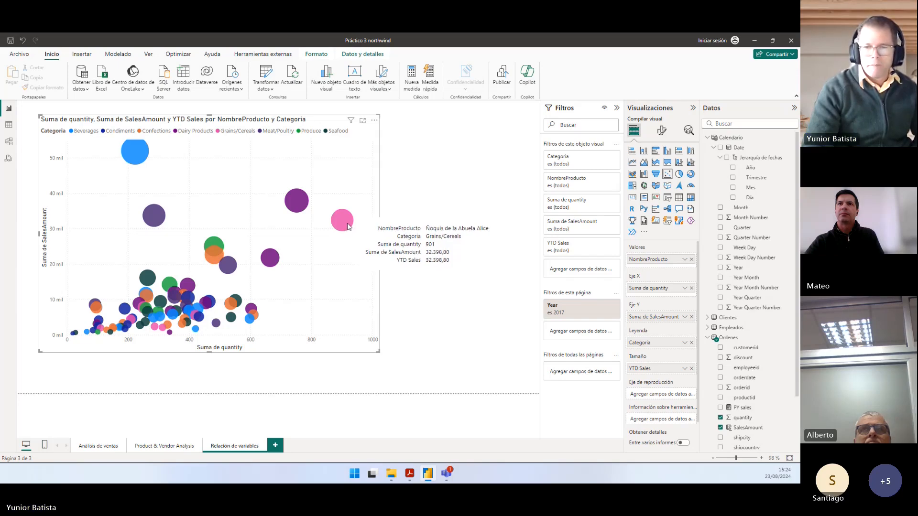
Step: Turn on category labels for the scatter chart so each bubble shows its product name, and collapse the Calendario table
{"action": "left_click", "coordinate": [661, 130]}
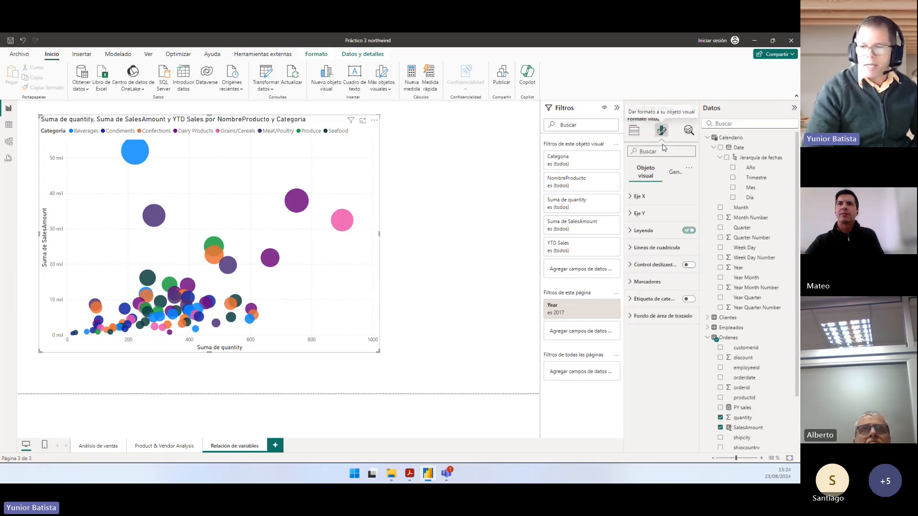
{"action": "left_click", "coordinate": [688, 299]}
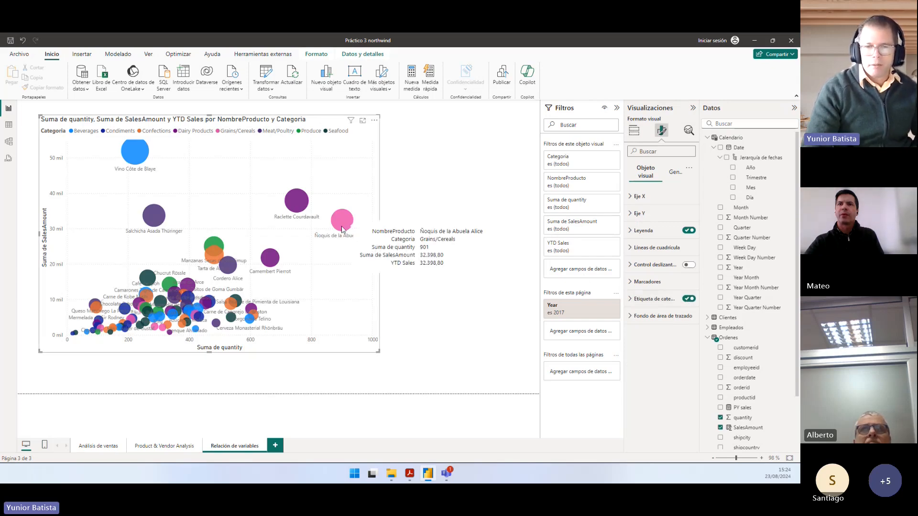
{"action": "left_click", "coordinate": [446, 327]}
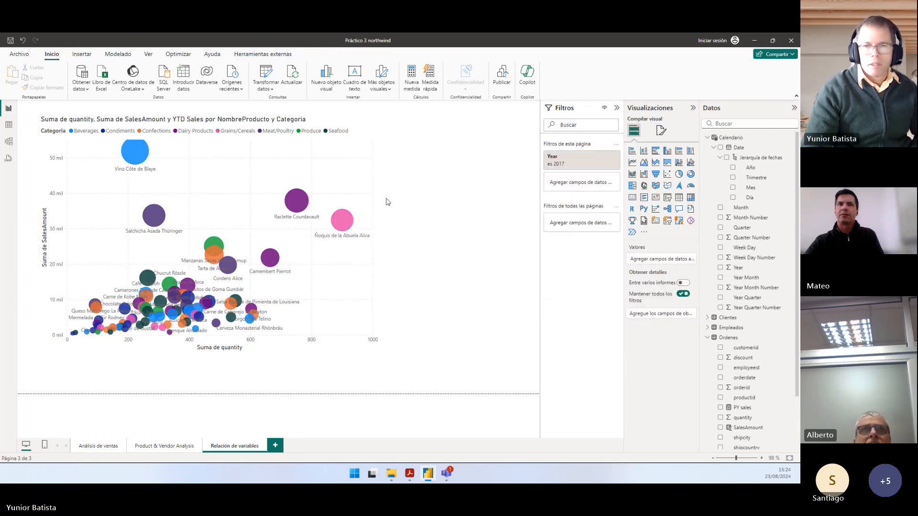
{"action": "left_click", "coordinate": [352, 162]}
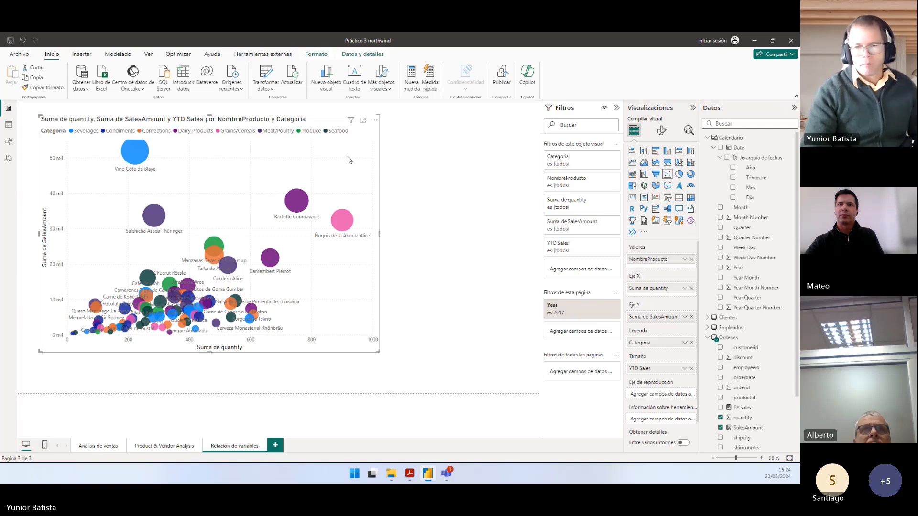
{"action": "left_click", "coordinate": [707, 138]}
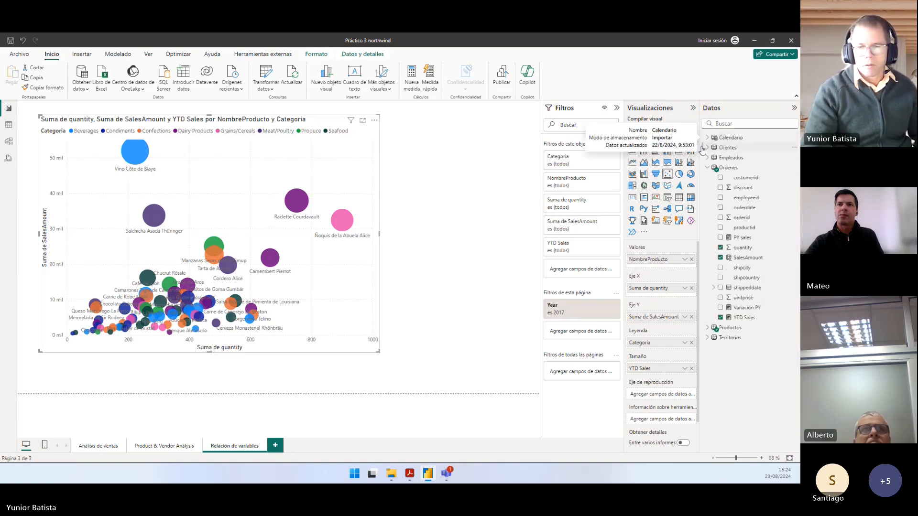
Step: Switch to the exercise PDF and reread the two Ejercicio 3 questions about the 2017 product and quantities, checking them against the scatter chart
{"action": "key", "text": "alt+Tab"}
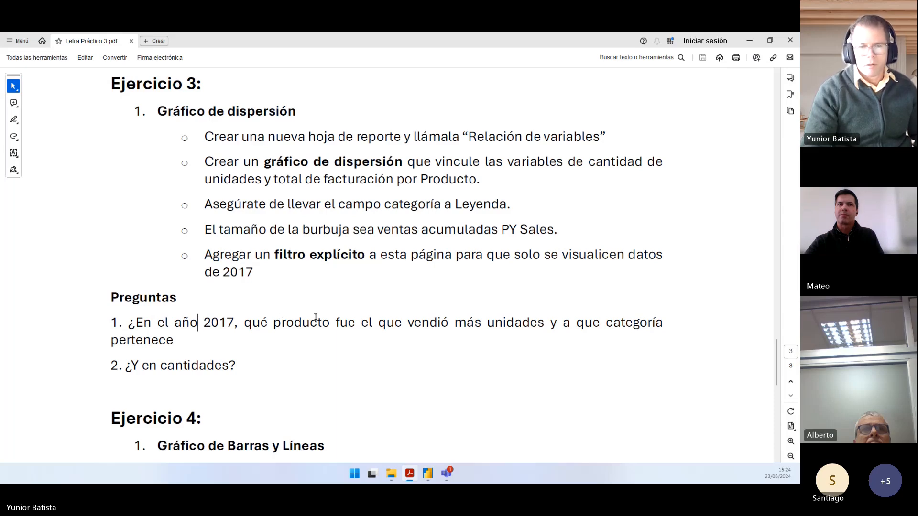
{"action": "left_click_drag", "start_coordinate": [238, 365], "coordinate": [111, 365]}
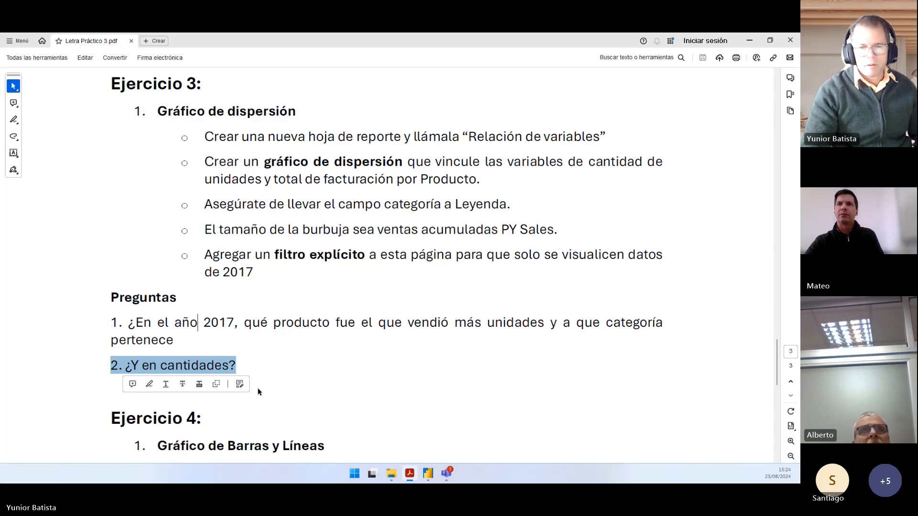
{"action": "key", "text": "alt+Tab"}
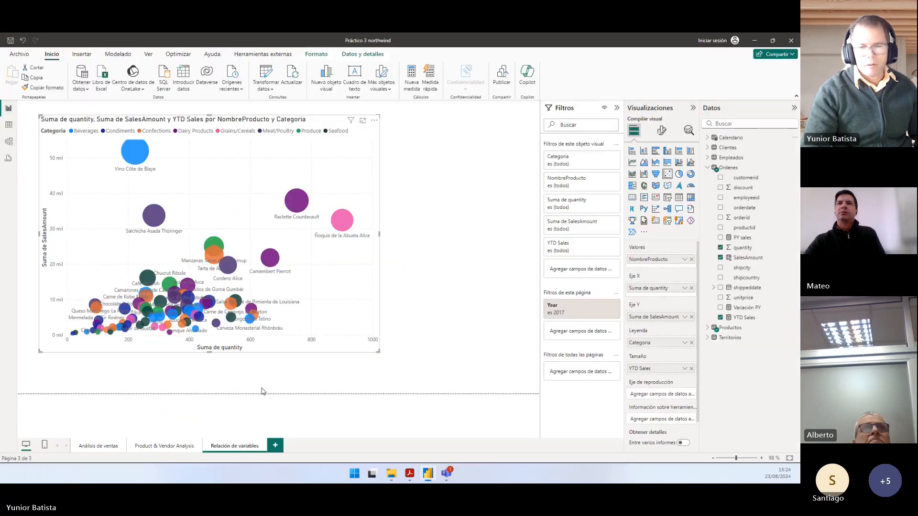
{"action": "key", "text": "alt+Tab"}
{"action": "left_click_drag", "start_coordinate": [273, 323], "coordinate": [543, 323]}
{"action": "double_click", "coordinate": [188, 366]}
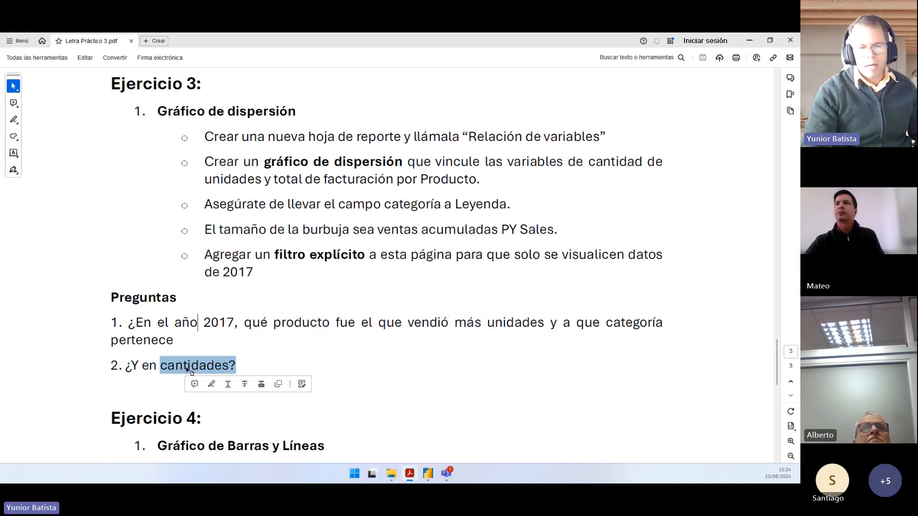
{"action": "left_click", "coordinate": [187, 368]}
{"action": "triple_click", "coordinate": [184, 366]}
{"action": "key", "text": "ctrl+a"}
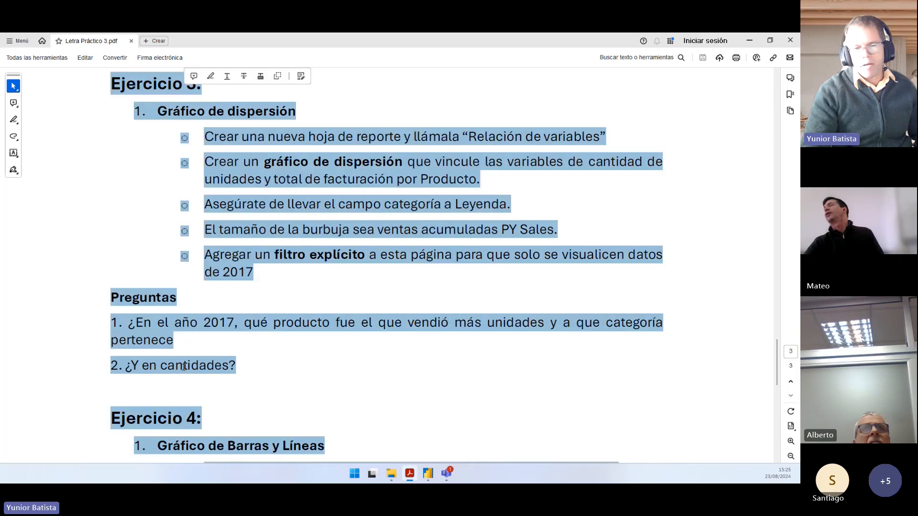
{"action": "left_click", "coordinate": [184, 366]}
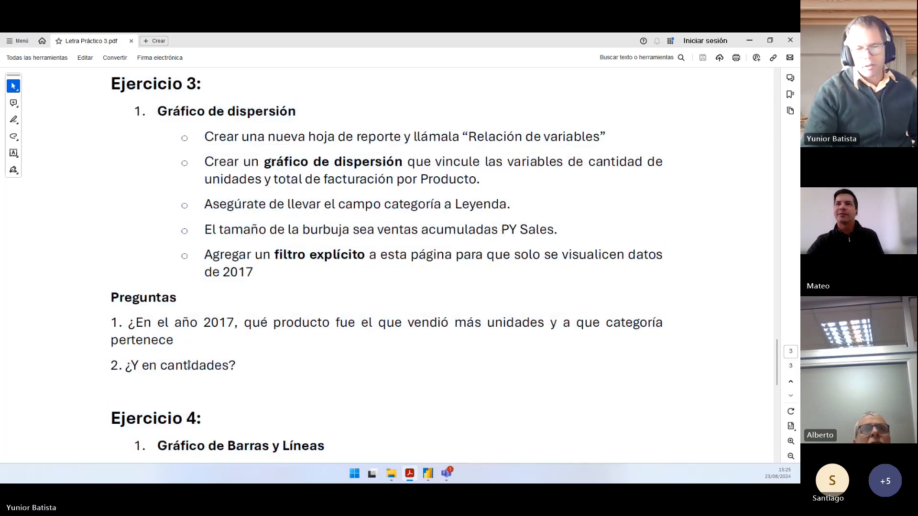
Step: Switch to Power BI and give the scatter chart a shadow and a visual border with corners rounded to 20 px
{"action": "key", "text": "alt+Tab"}
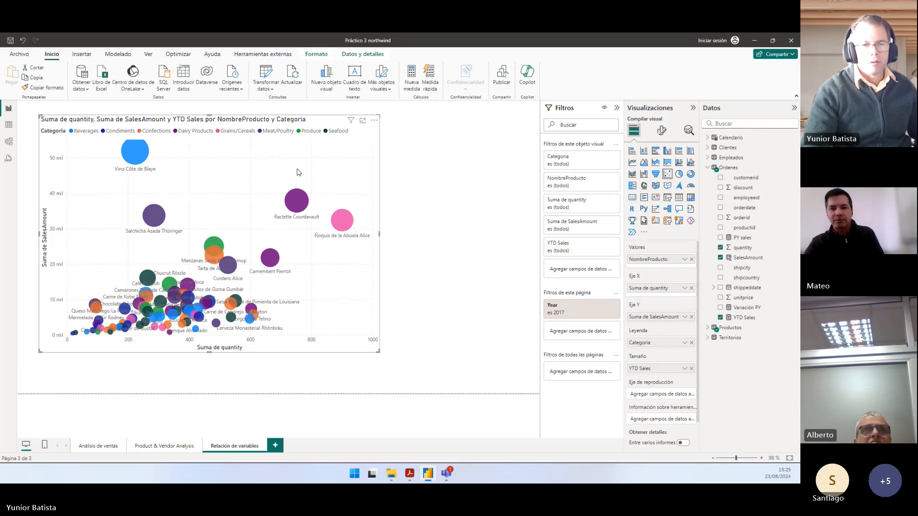
{"action": "left_click_drag", "start_coordinate": [365, 295], "coordinate": [361, 299]}
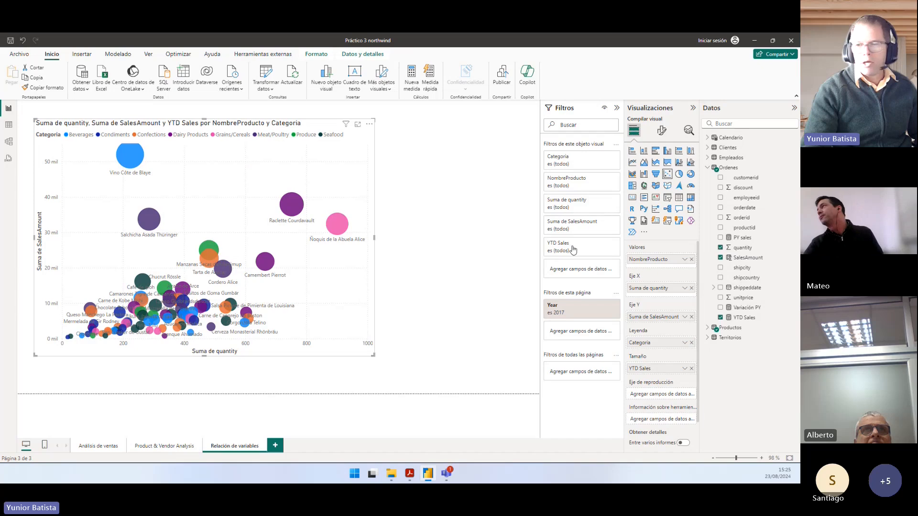
{"action": "left_click", "coordinate": [661, 130]}
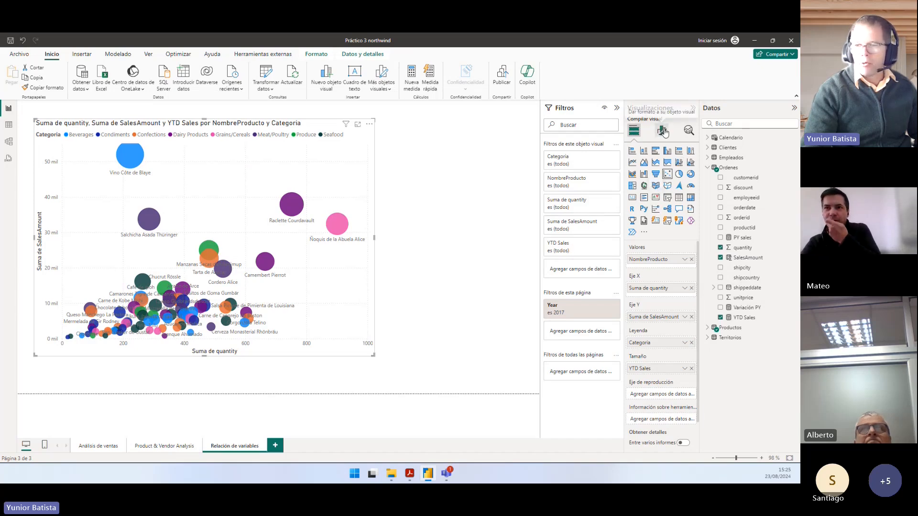
{"action": "left_click", "coordinate": [670, 173]}
{"action": "left_click", "coordinate": [642, 230]}
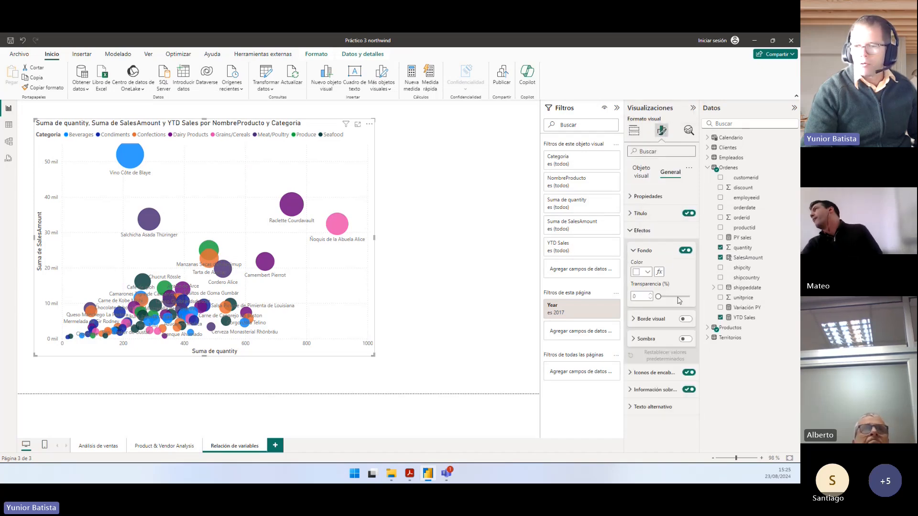
{"action": "left_click", "coordinate": [686, 339]}
{"action": "left_click", "coordinate": [647, 319]}
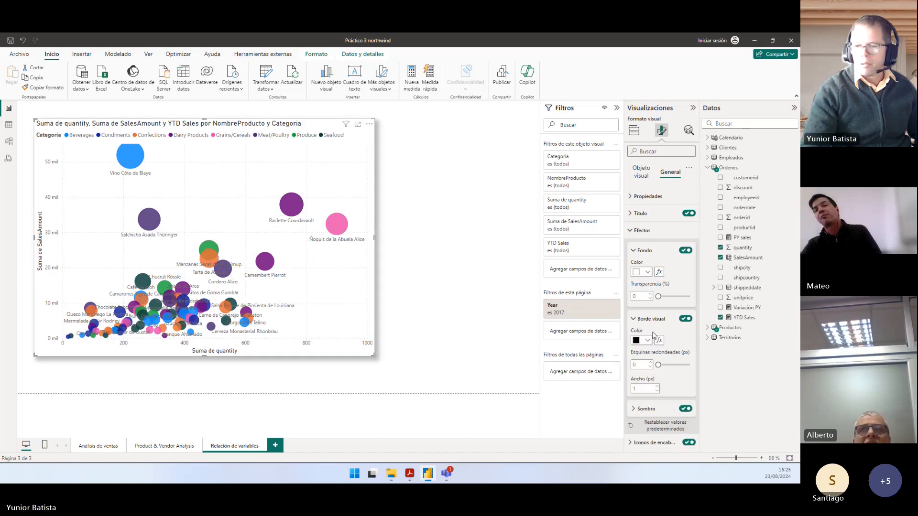
{"action": "scroll", "coordinate": [652, 370], "scroll_direction": "down", "scroll_amount": 1}
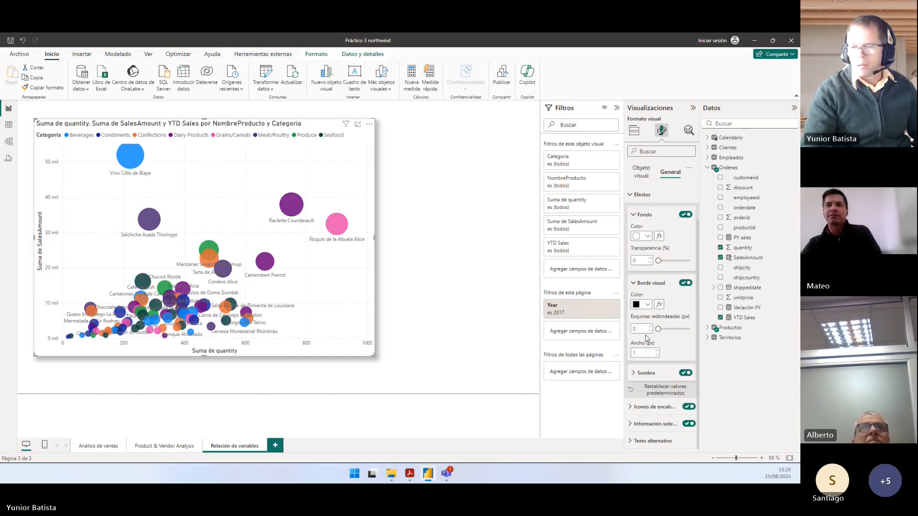
{"action": "type", "text": "20"}
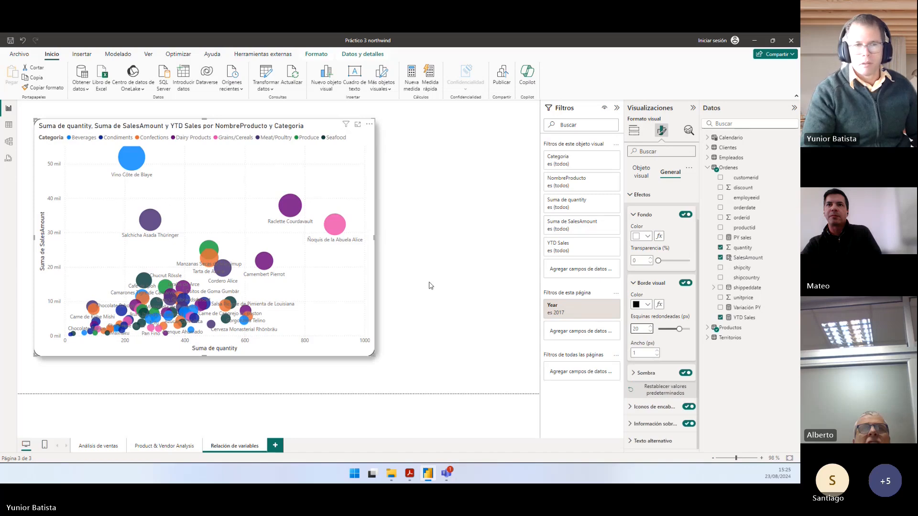
{"action": "left_click", "coordinate": [436, 215]}
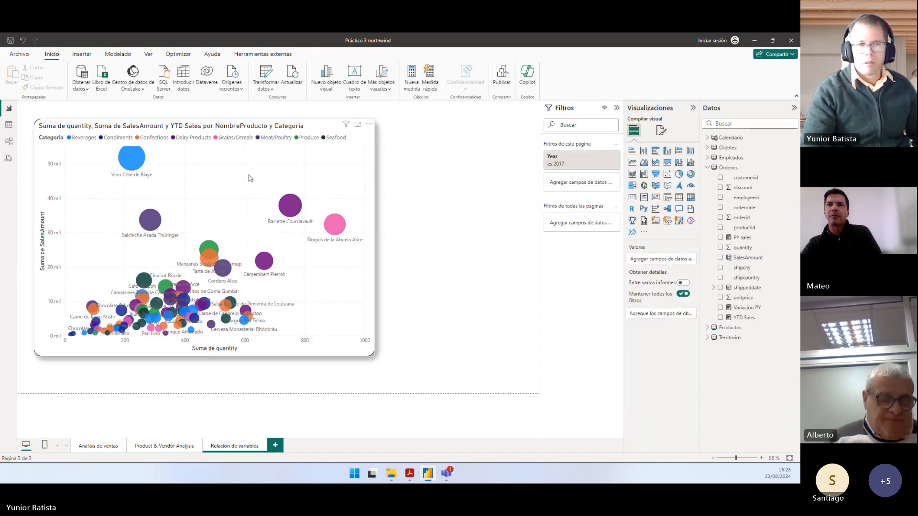
Step: Replace "Suma de quantity" at the start of the scatter chart's title with "cantidades"
{"action": "left_click", "coordinate": [260, 176]}
{"action": "left_click", "coordinate": [662, 129]}
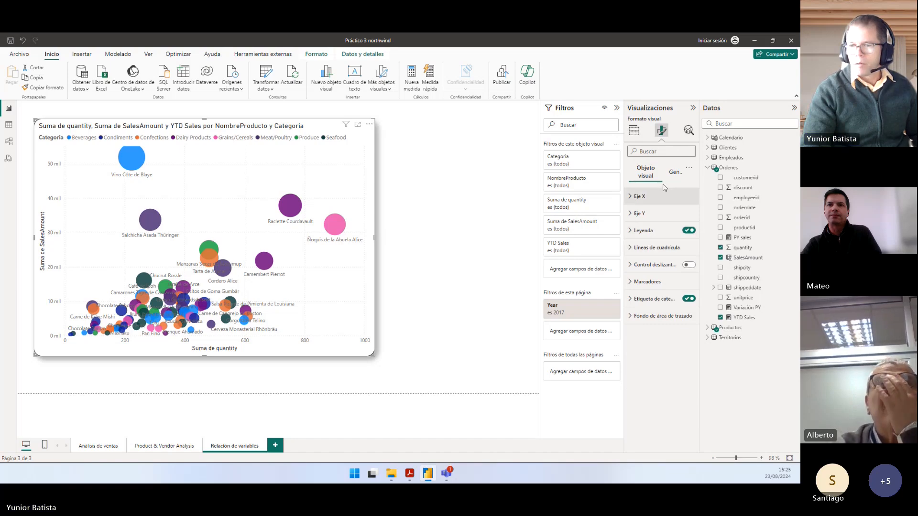
{"action": "left_click", "coordinate": [672, 172]}
{"action": "left_click", "coordinate": [639, 215]}
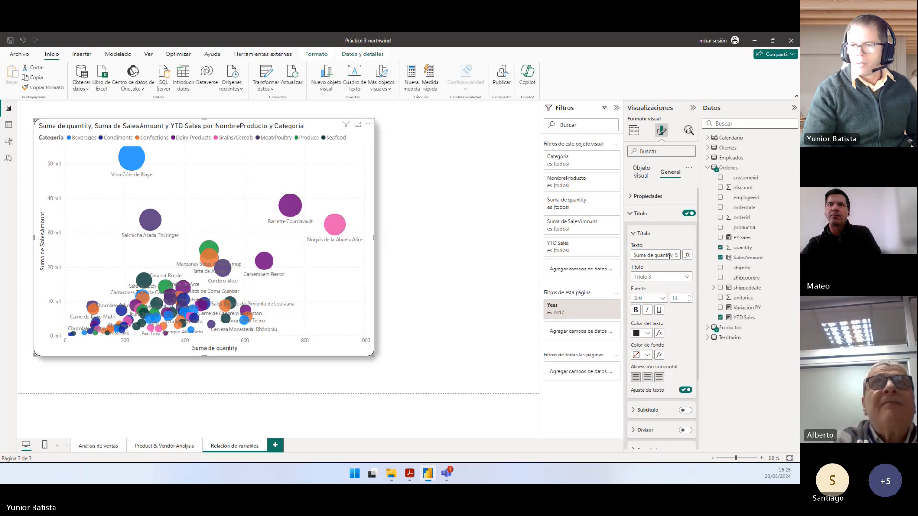
{"action": "left_click_drag", "start_coordinate": [673, 257], "coordinate": [608, 260]}
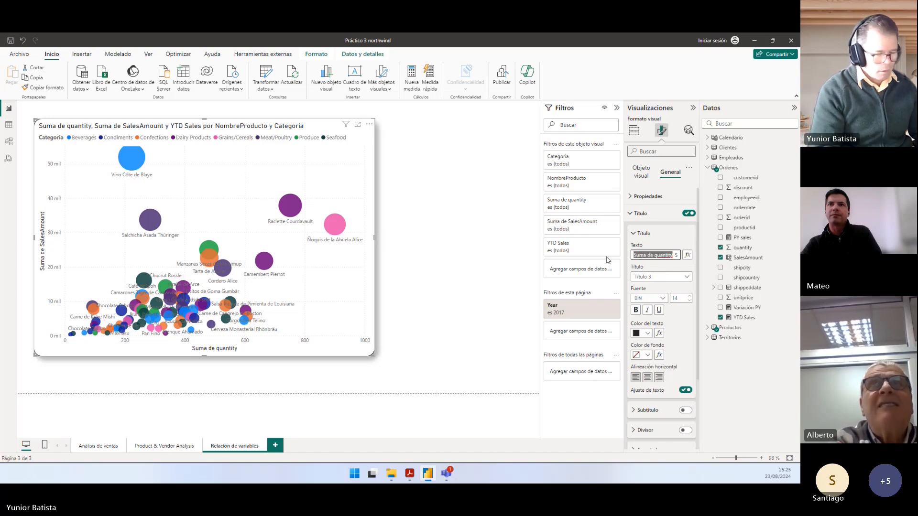
{"action": "type", "text": "cant"}
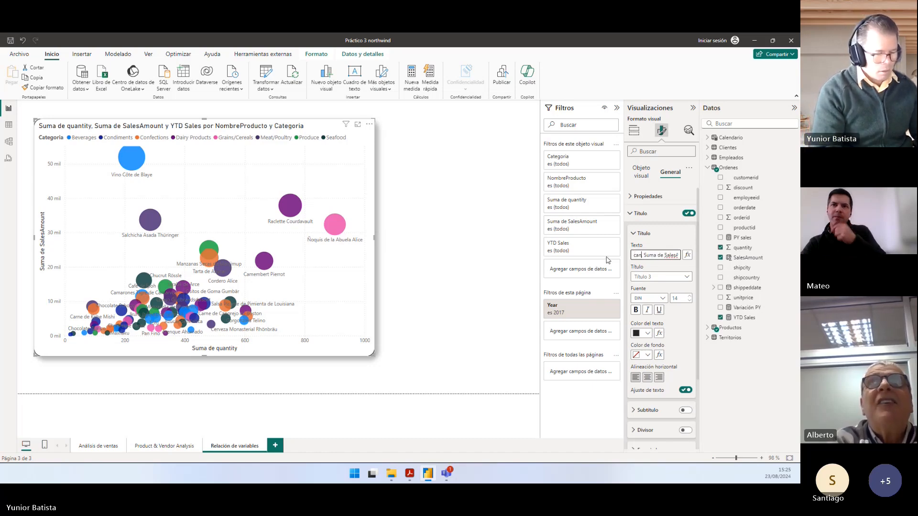
{"action": "type", "text": "idades,"}
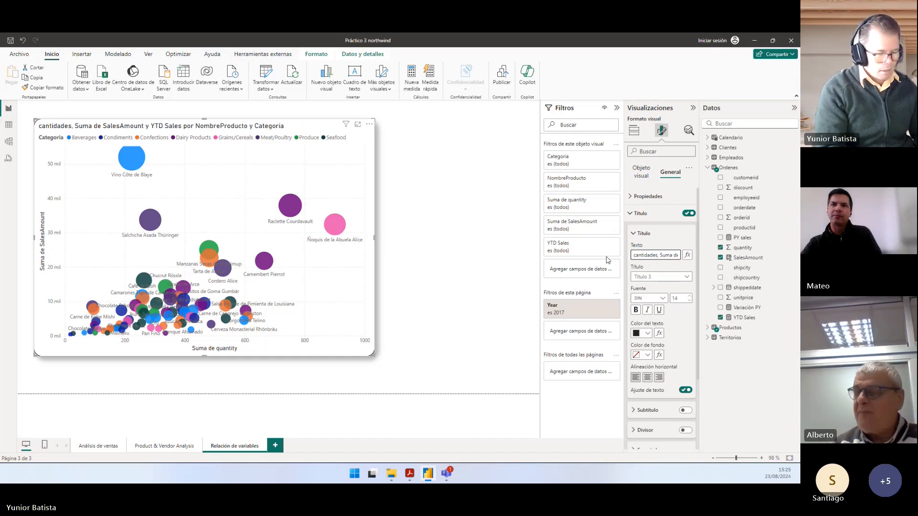
Step: Continue the chart title with "y facturación por productos y categorías" and delete the default title text that follows it
{"action": "type", "text": " y fa"}
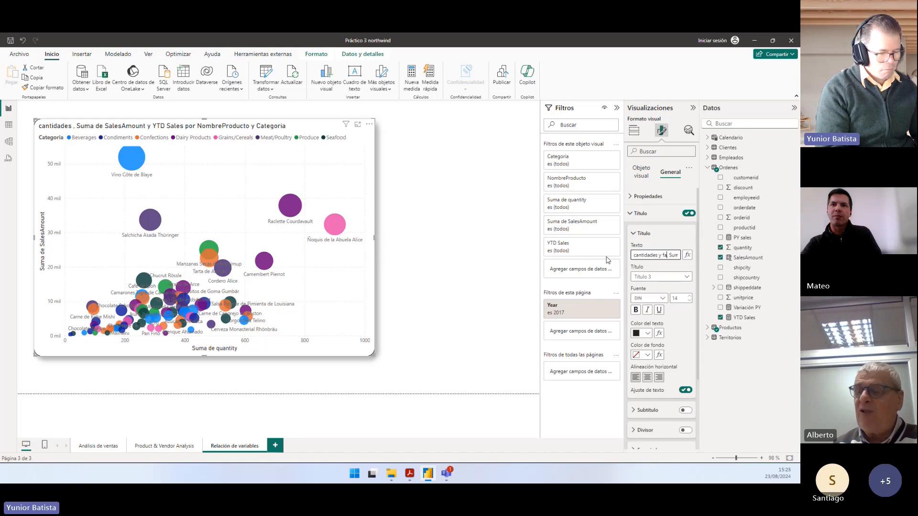
{"action": "type", "text": "c"}
{"action": "type", "text": "turación por proc"}
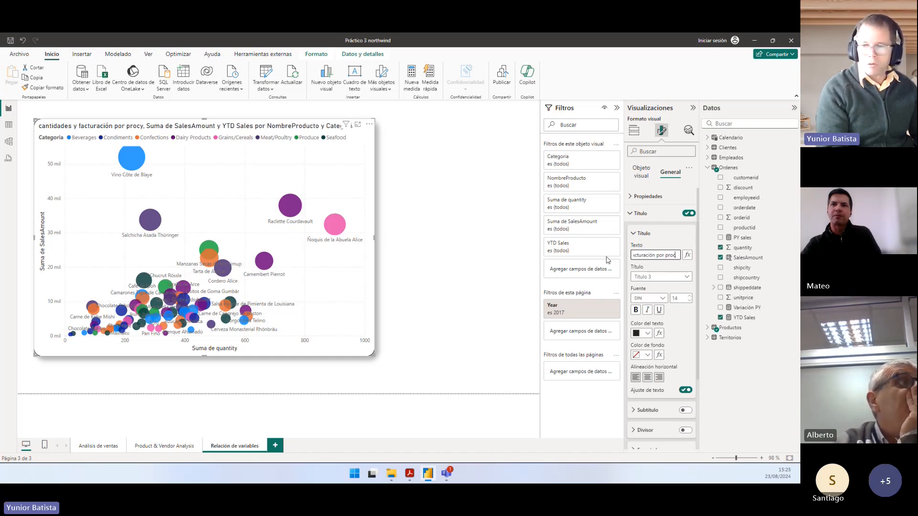
{"action": "key", "text": "BackSpace"}
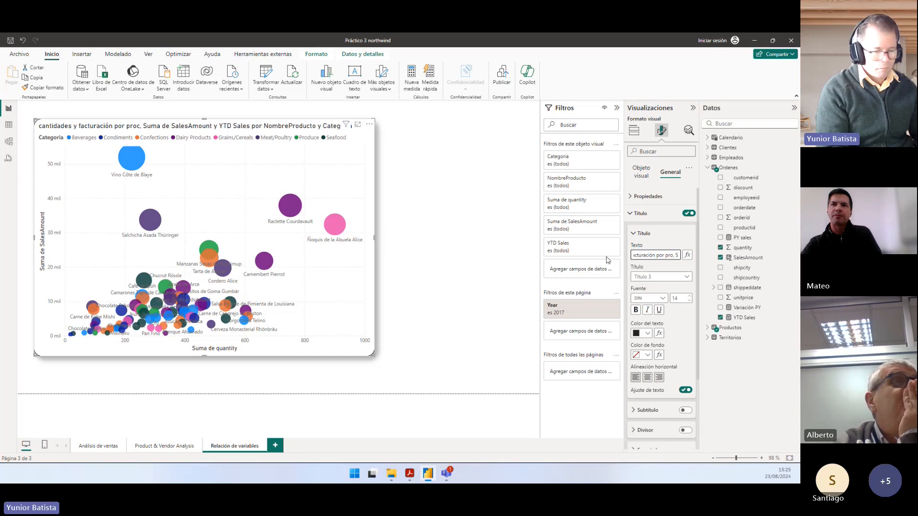
{"action": "key", "text": "BackSpace"}
{"action": "type", "text": "ductos y"}
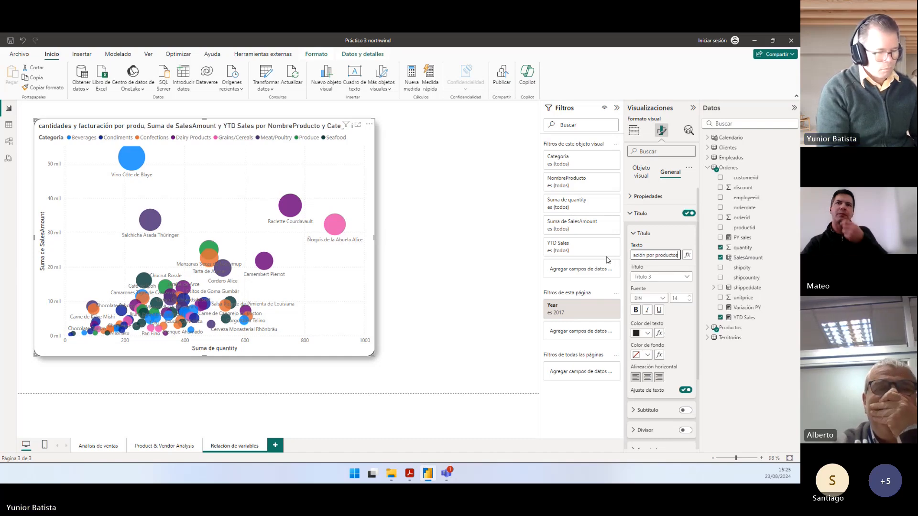
{"action": "type", "text": " cate"}
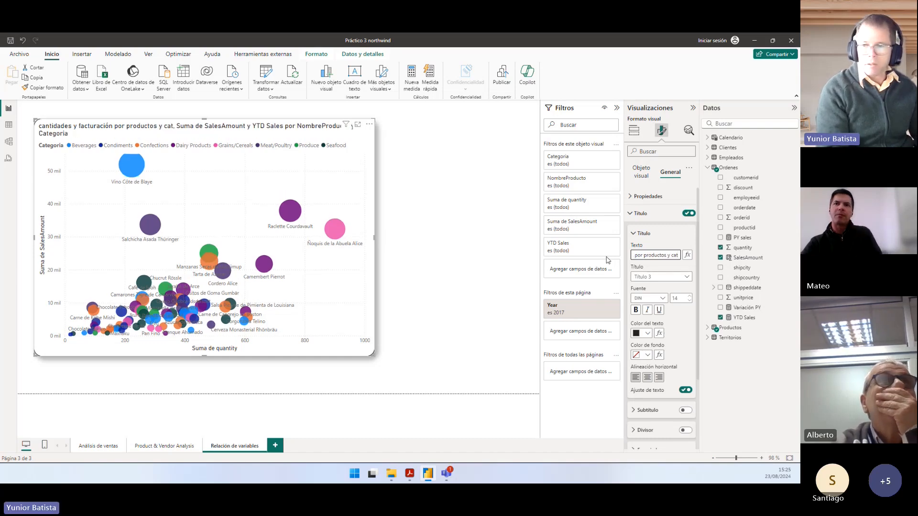
{"action": "type", "text": "gor"}
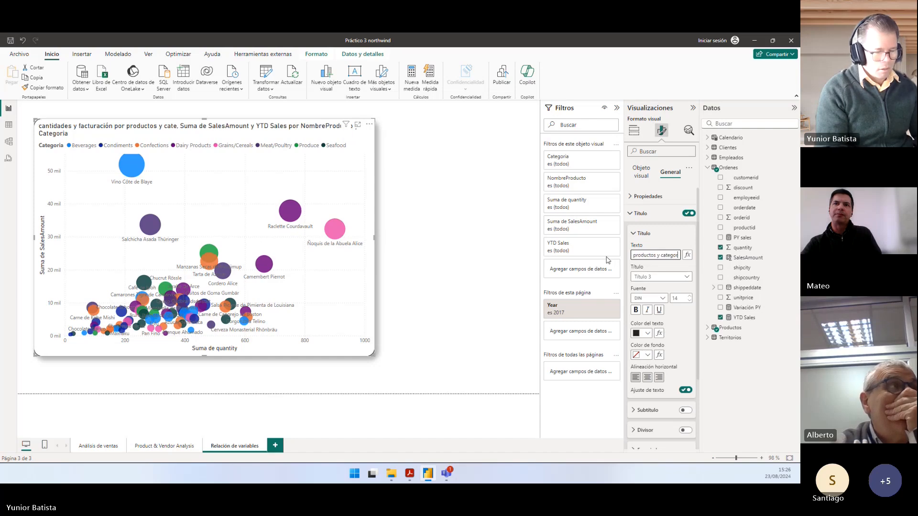
{"action": "type", "text": "ías"}
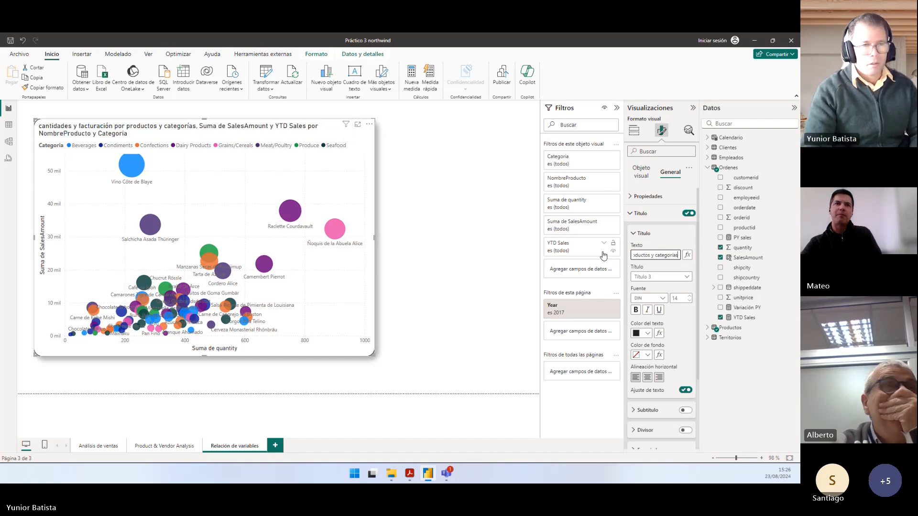
{"action": "key", "text": "Delete"}
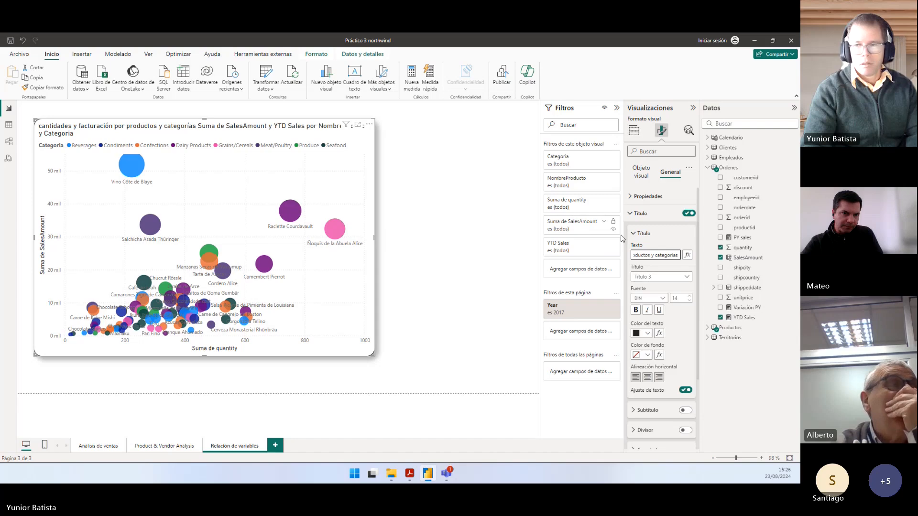
{"action": "key", "text": "shift+End"}
{"action": "key", "text": "Delete"}
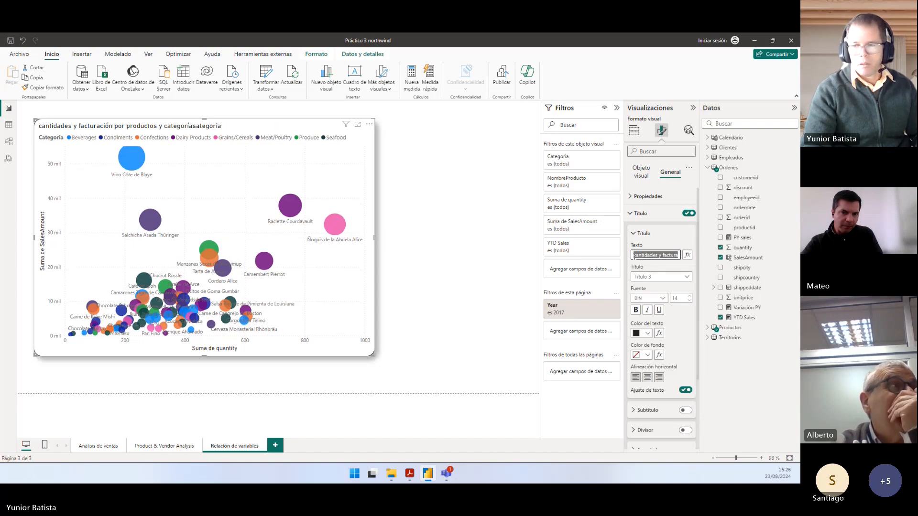
Step: Capitalize the chart title's first letter and delete the leftover "ategoria", so it reads "Cantidades y facturación por productos y categorías"
{"action": "left_click", "coordinate": [634, 256]}
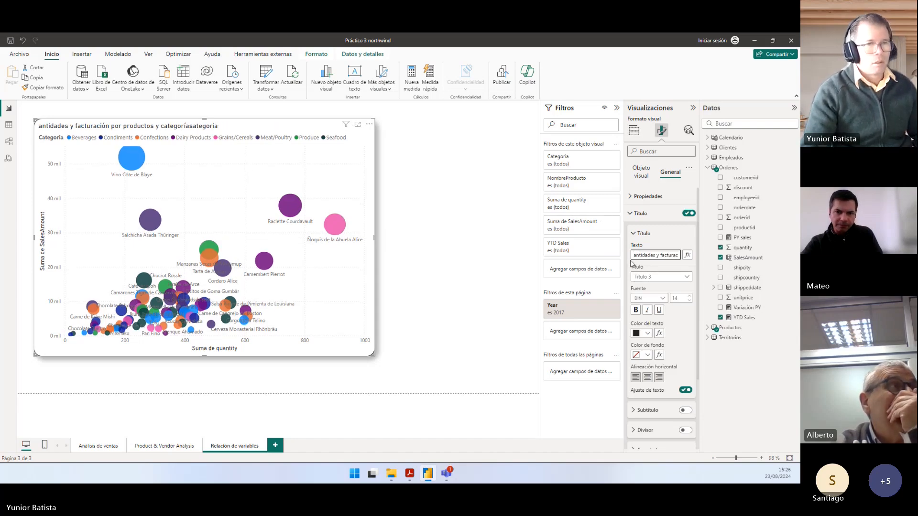
{"action": "type", "text": "C"}
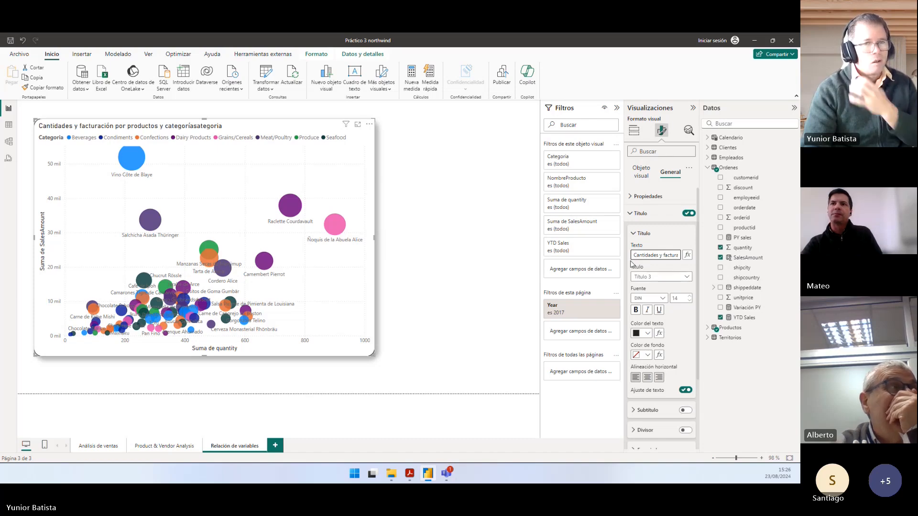
{"action": "key", "text": "End"}
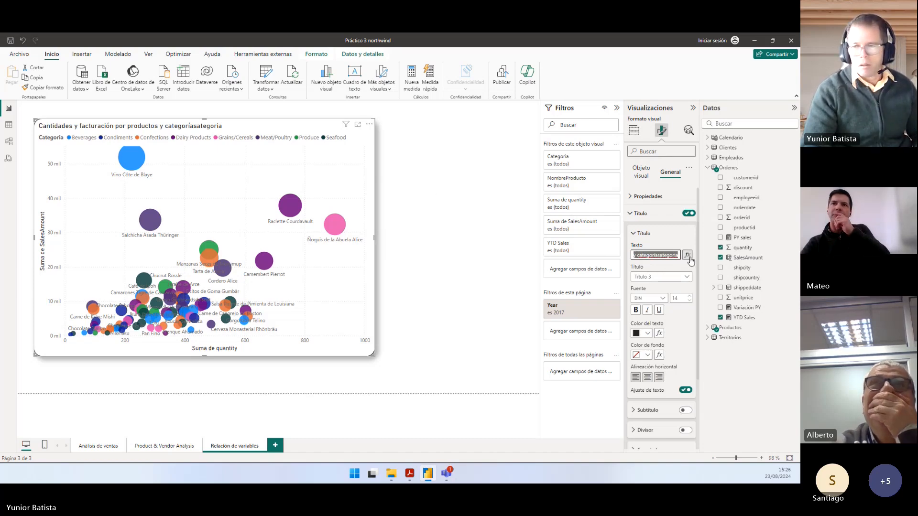
{"action": "key", "text": "BackSpace"}
{"action": "key", "text": "BackSpace"}
{"action": "key", "text": "BackSpace"}
{"action": "key", "text": "BackSpace"}
{"action": "key", "text": "BackSpace"}
{"action": "key", "text": "BackSpace"}
{"action": "key", "text": "BackSpace"}
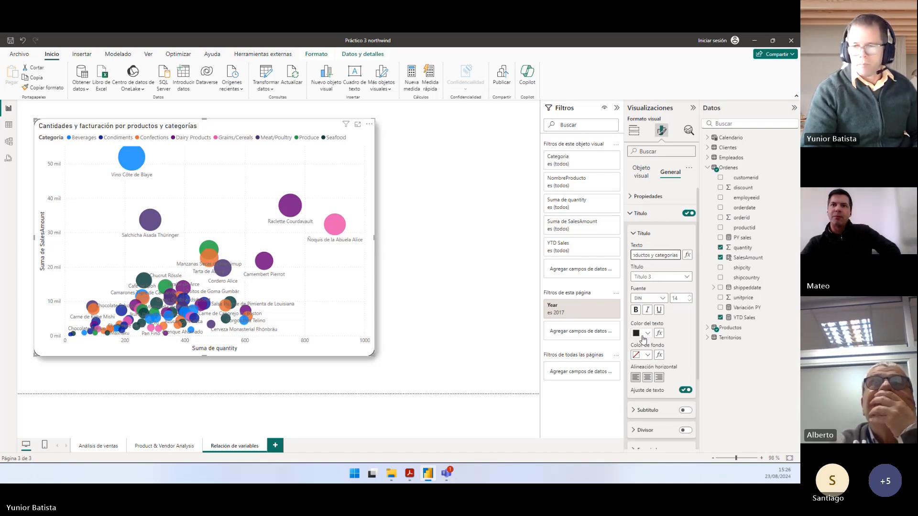
Step: Make the chart title bold on a light blue background and move the scatter chart slightly up and to the left
{"action": "left_click", "coordinate": [635, 310]}
{"action": "left_click", "coordinate": [647, 355]}
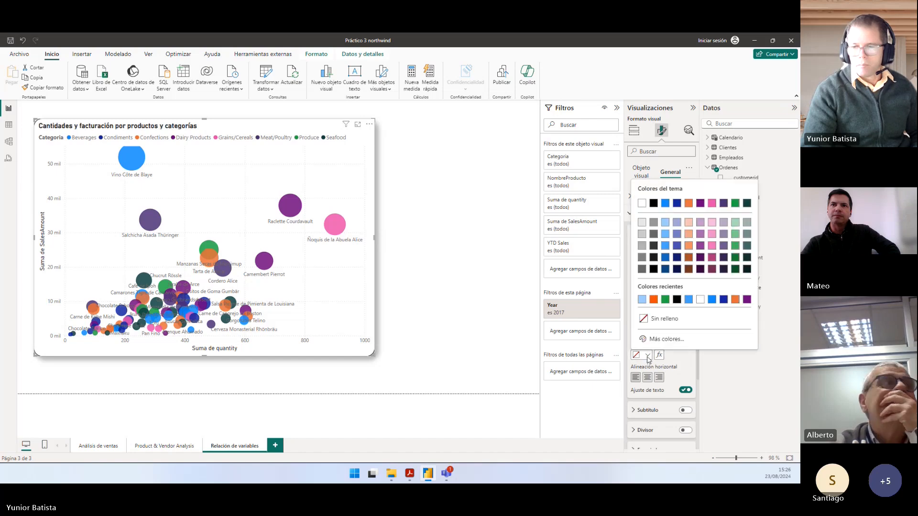
{"action": "left_click", "coordinate": [642, 299]}
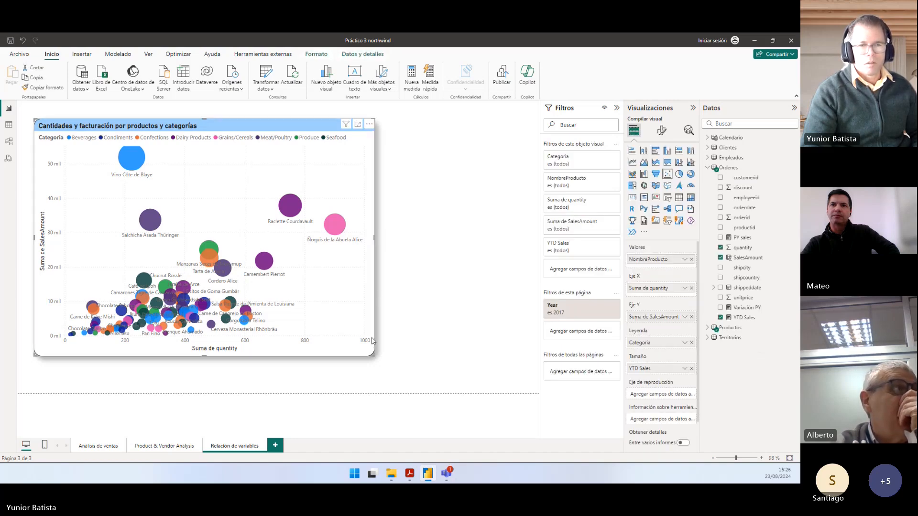
{"action": "left_click_drag", "start_coordinate": [372, 340], "coordinate": [363, 322]}
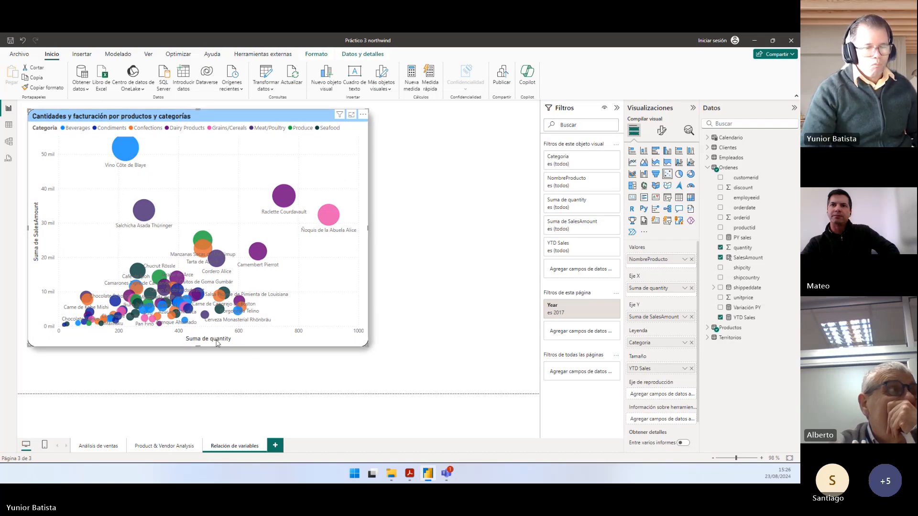
{"action": "left_click_drag", "start_coordinate": [190, 342], "coordinate": [175, 342]}
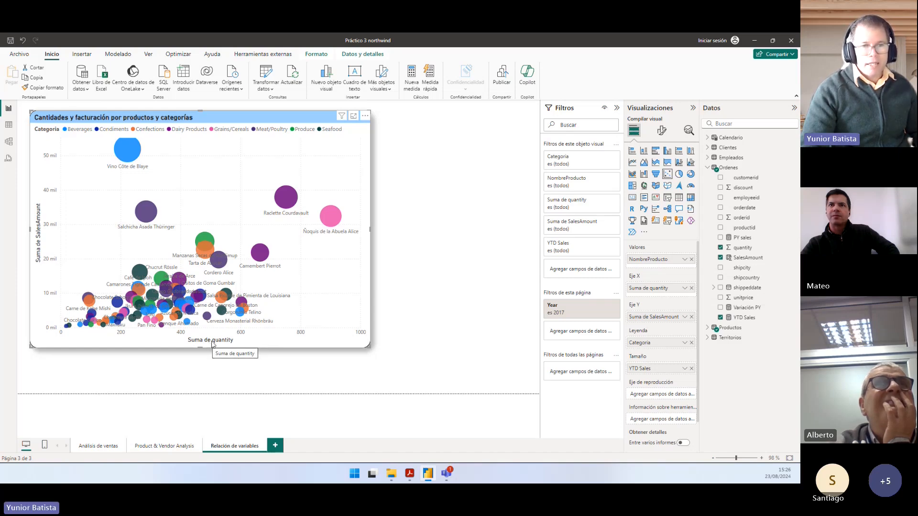
Step: Set the scatter chart's X-axis title to "Cantidades vendidas"
{"action": "left_click_drag", "start_coordinate": [212, 342], "coordinate": [204, 336]}
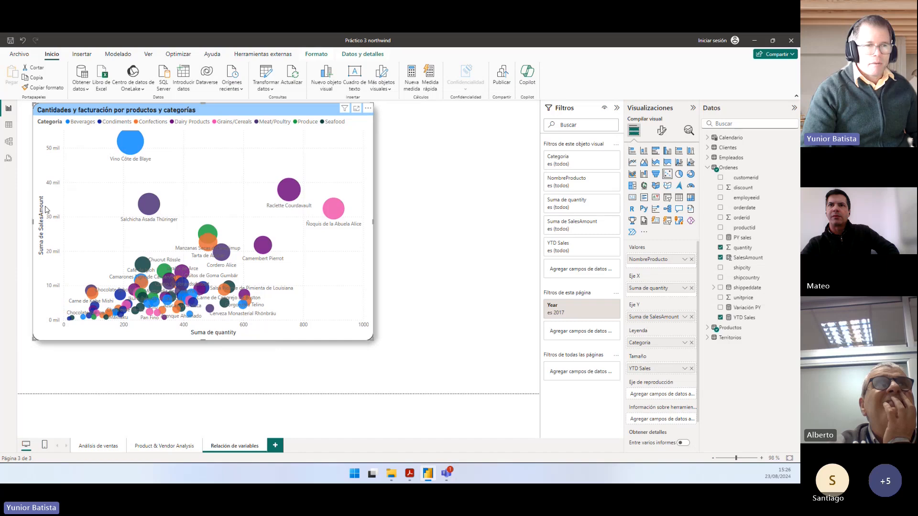
{"action": "left_click", "coordinate": [664, 132]}
{"action": "left_click", "coordinate": [650, 198]}
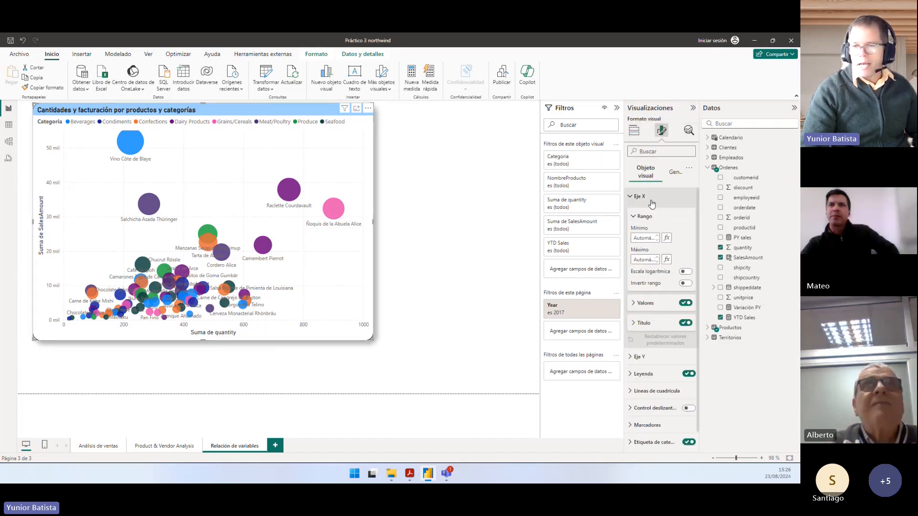
{"action": "left_click", "coordinate": [645, 304]}
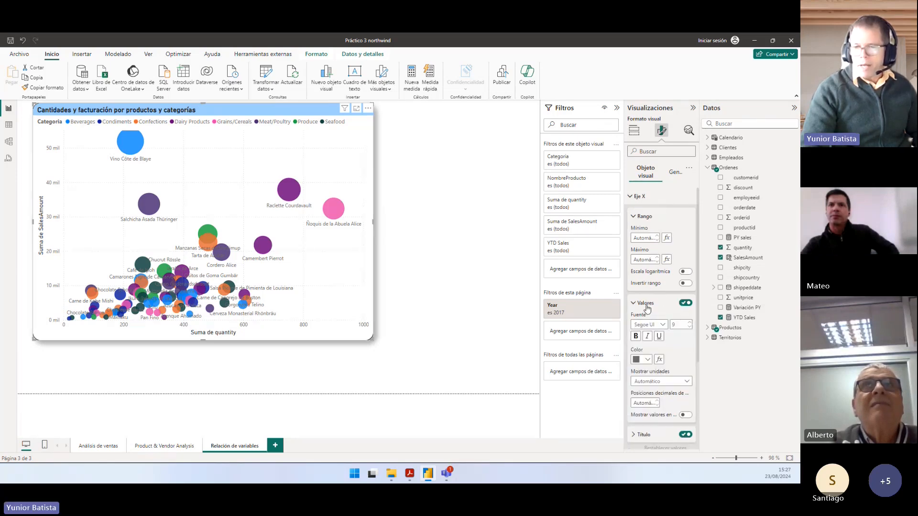
{"action": "left_click", "coordinate": [645, 304]}
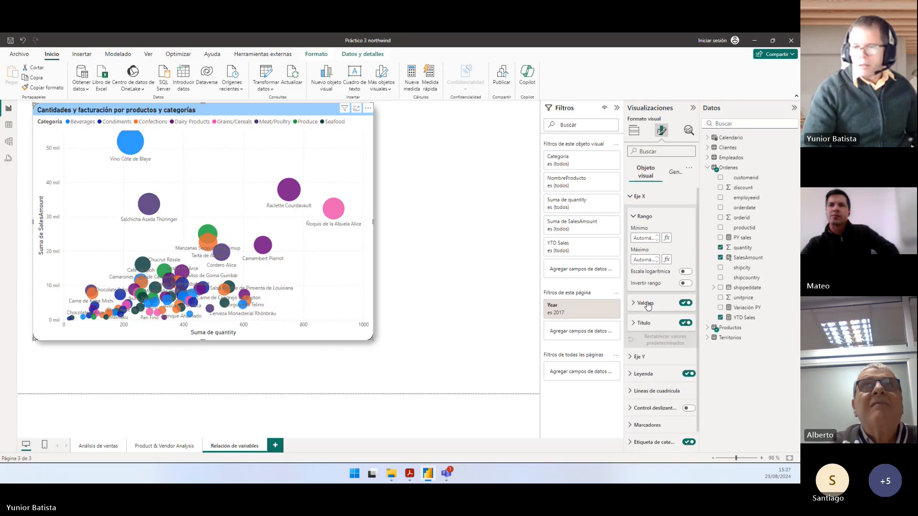
{"action": "left_click", "coordinate": [647, 324]}
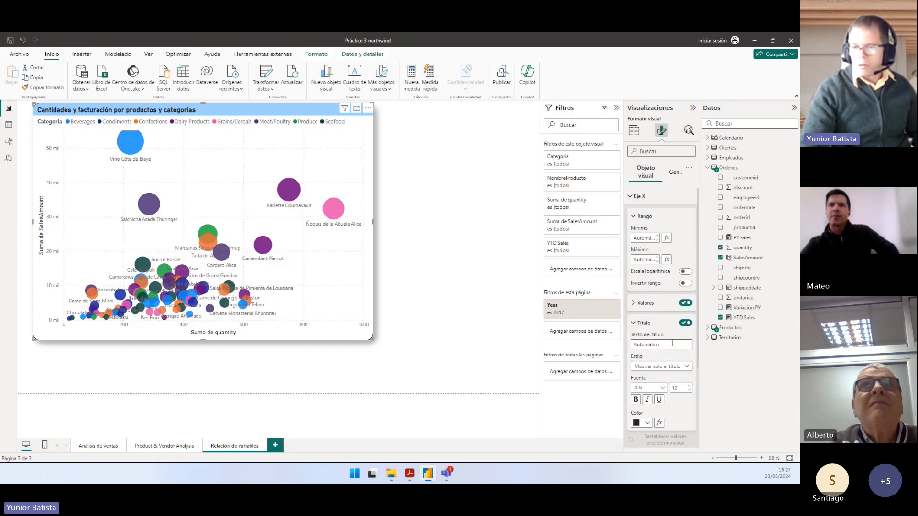
{"action": "left_click", "coordinate": [642, 344]}
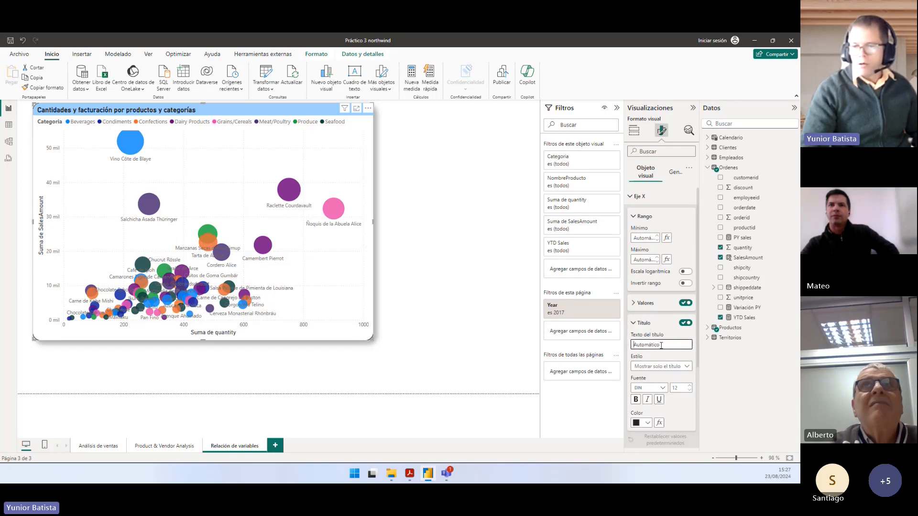
{"action": "type", "text": "Ca"}
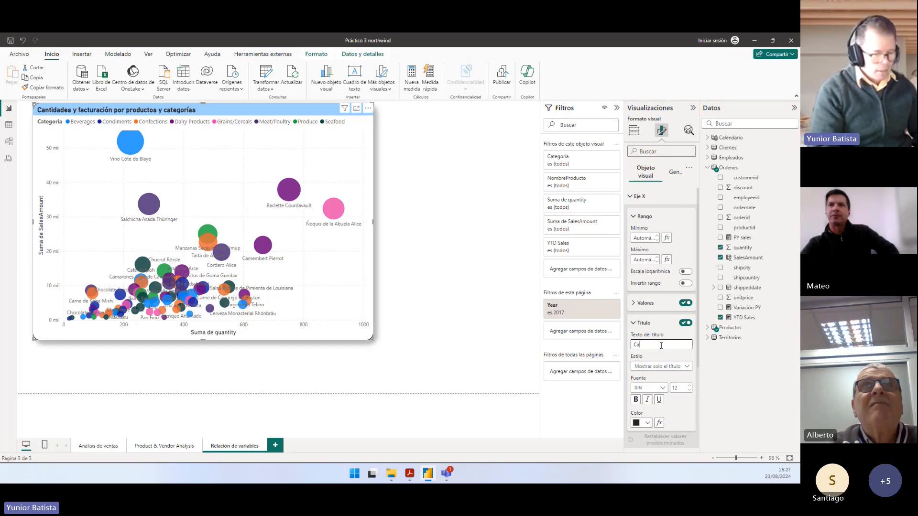
{"action": "type", "text": "n"}
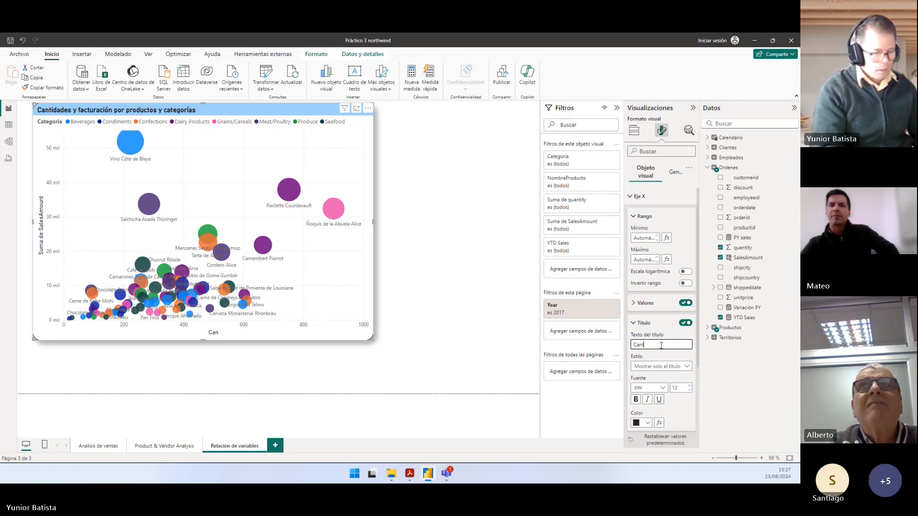
{"action": "type", "text": "tidades"}
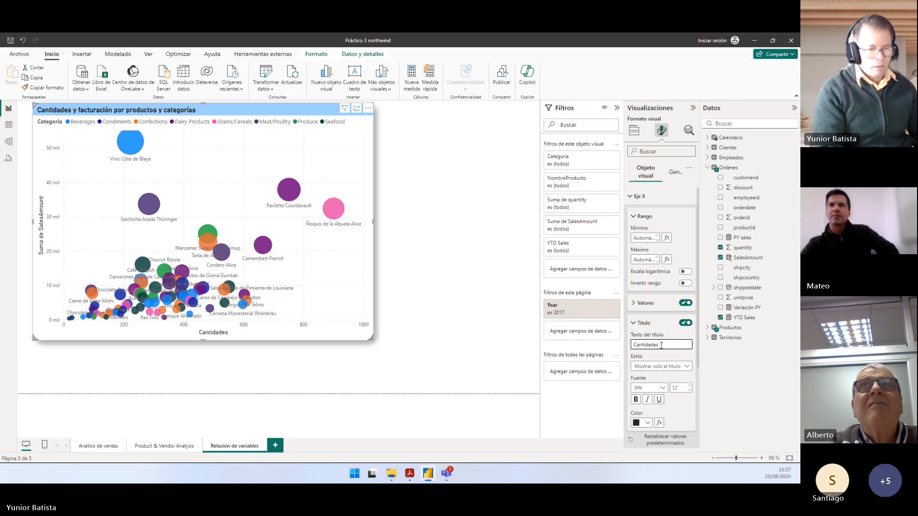
{"action": "type", "text": " Vendida"}
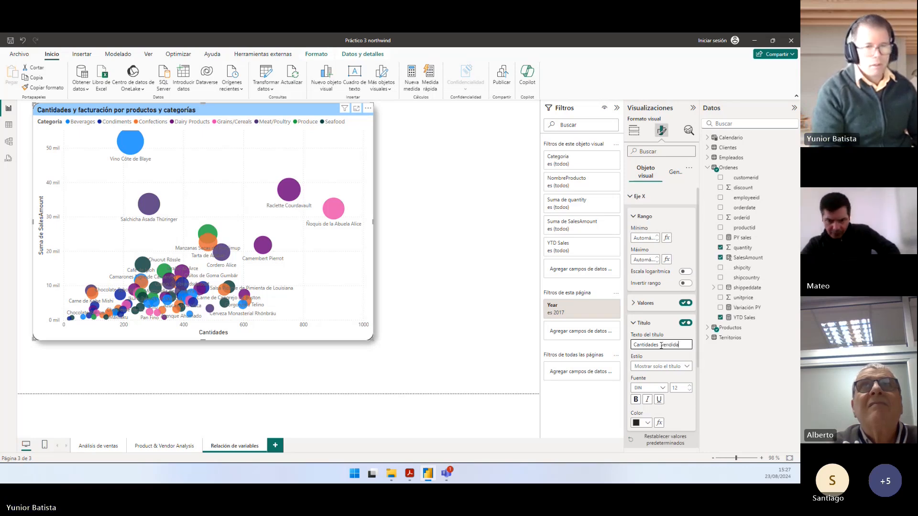
{"action": "type", "text": "s"}
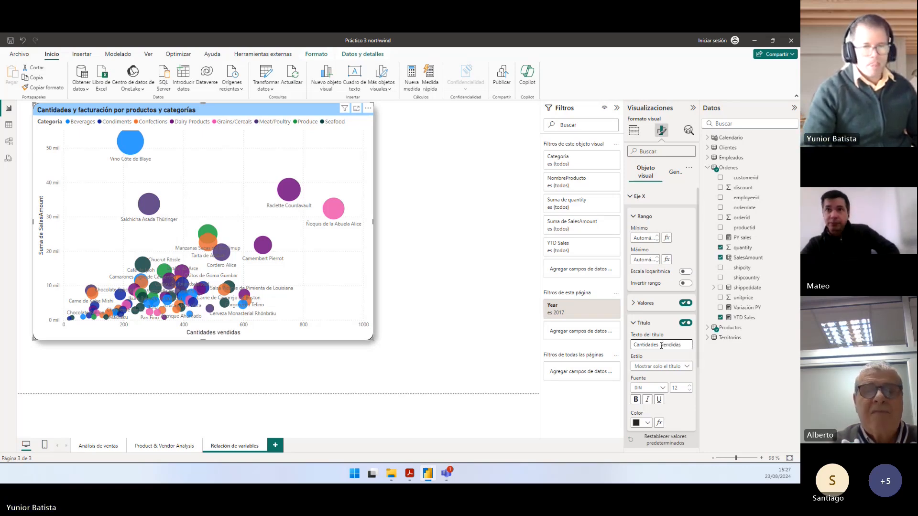
Step: Set the scatter chart's Y-axis title to "Facturación"
{"action": "left_click", "coordinate": [637, 196]}
{"action": "left_click", "coordinate": [639, 213]}
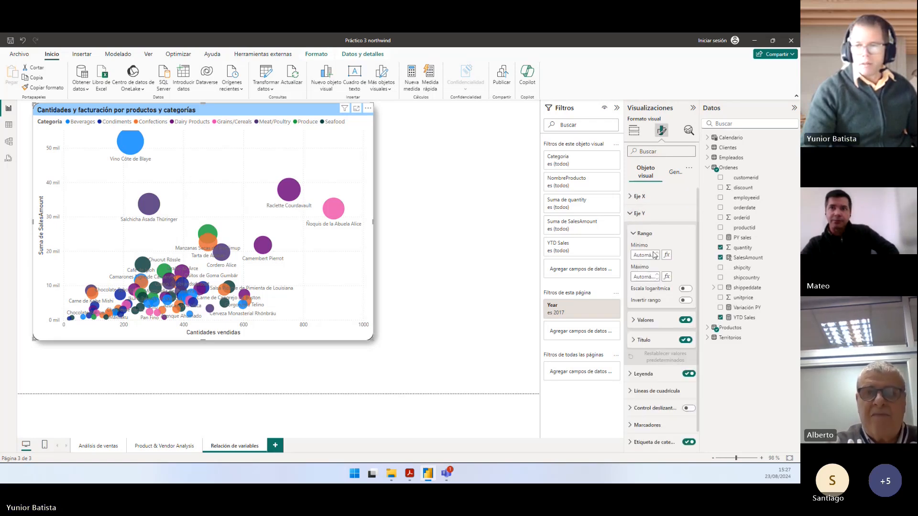
{"action": "left_click", "coordinate": [642, 340]}
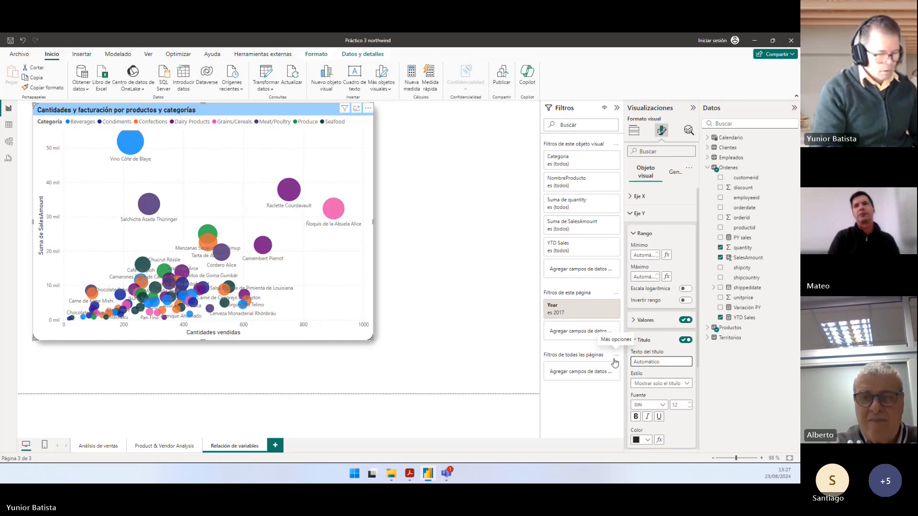
{"action": "type", "text": "Fac"}
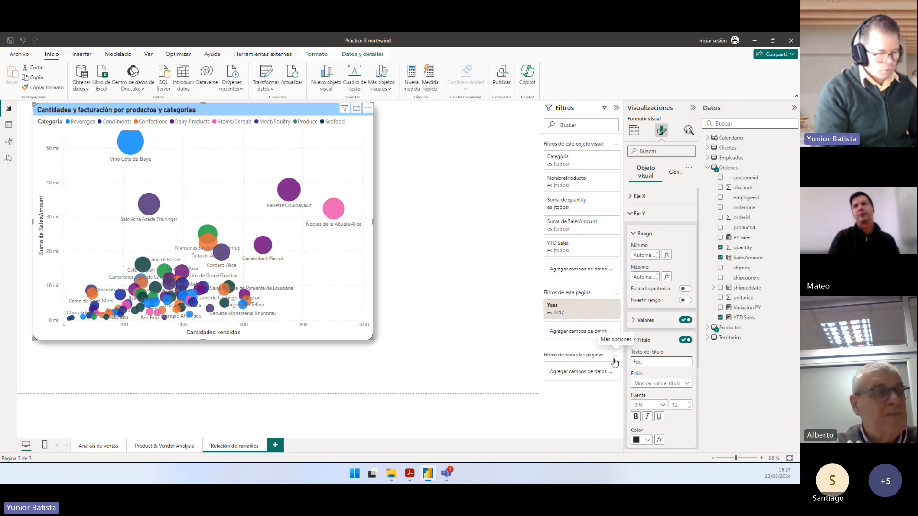
{"action": "type", "text": "turació"}
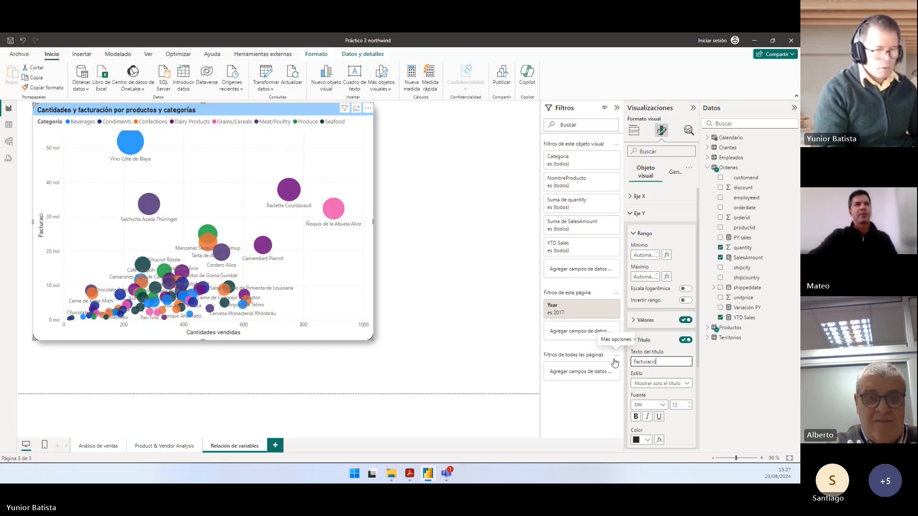
{"action": "type", "text": "n"}
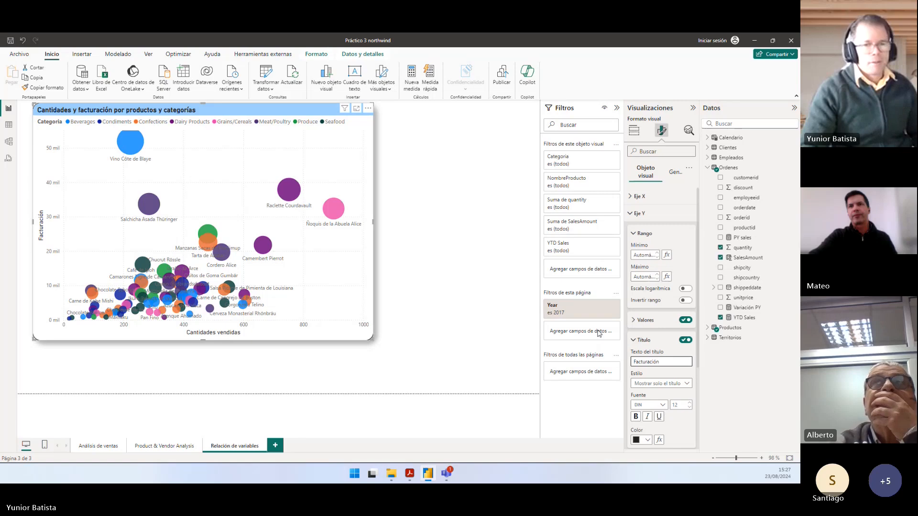
{"action": "left_click", "coordinate": [481, 346]}
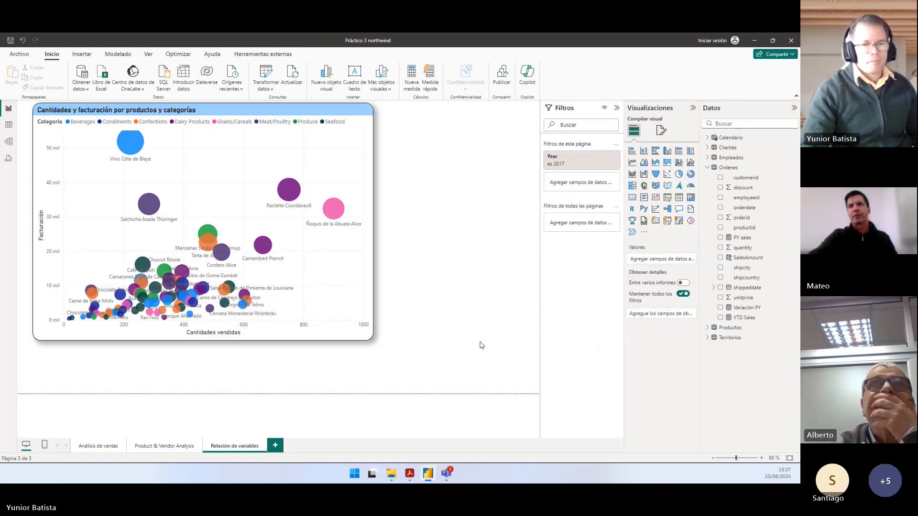
Step: Move the scatter chart slightly closer to the left edge of the report page and deselect it
{"action": "left_click", "coordinate": [342, 321]}
{"action": "left_click_drag", "start_coordinate": [343, 322], "coordinate": [332, 324]}
{"action": "left_click", "coordinate": [458, 287]}
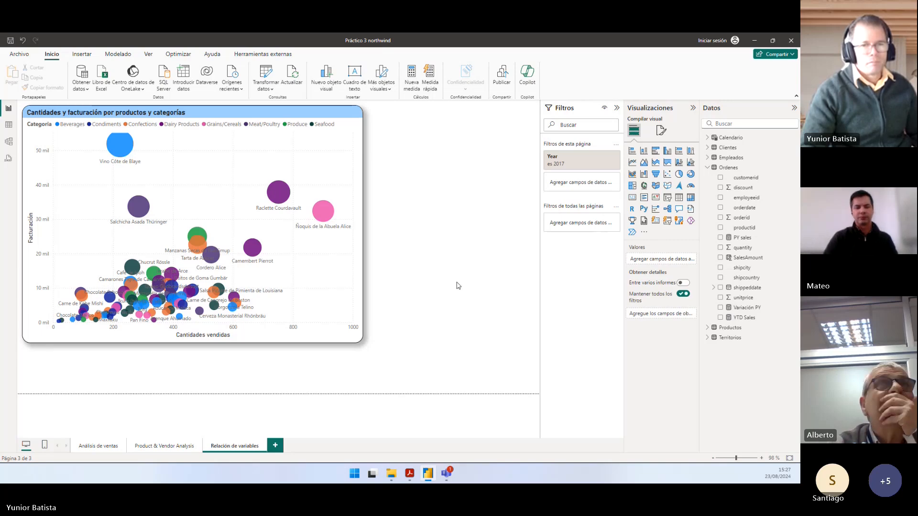
Step: Switch to the Letra Práctico 3 PDF, read the Ejercicio 4 instructions and select the page name "Análisis de tendencias"
{"action": "key", "text": "alt+Tab"}
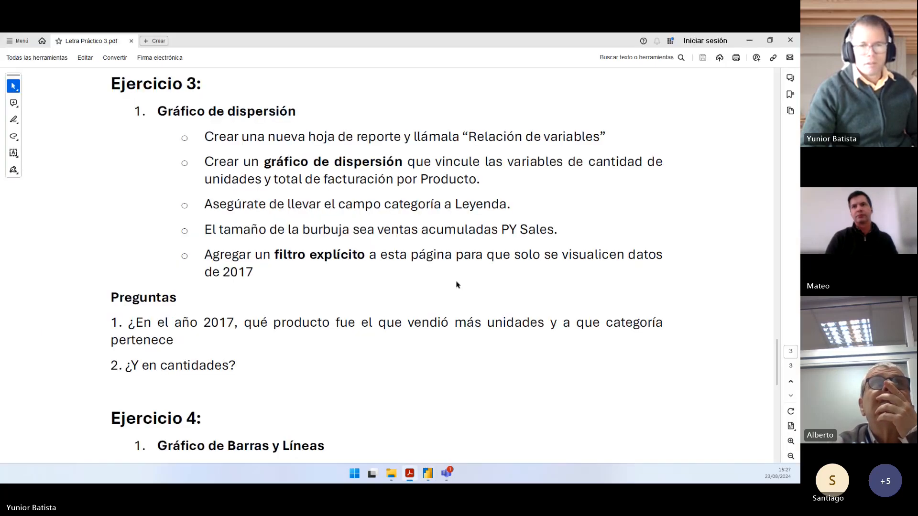
{"action": "scroll", "coordinate": [216, 263], "scroll_direction": "down", "scroll_amount": 3}
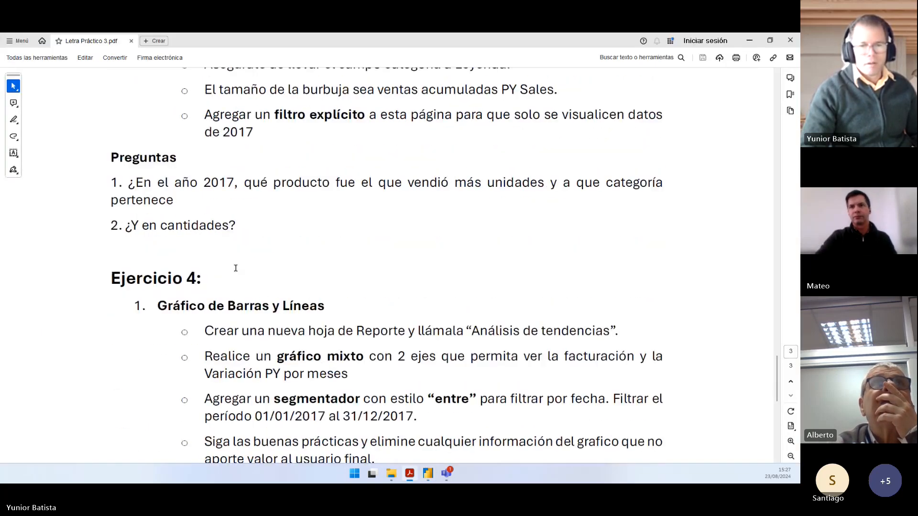
{"action": "scroll", "coordinate": [235, 267], "scroll_direction": "down", "scroll_amount": 4}
{"action": "scroll", "coordinate": [235, 267], "scroll_direction": "up", "scroll_amount": 1}
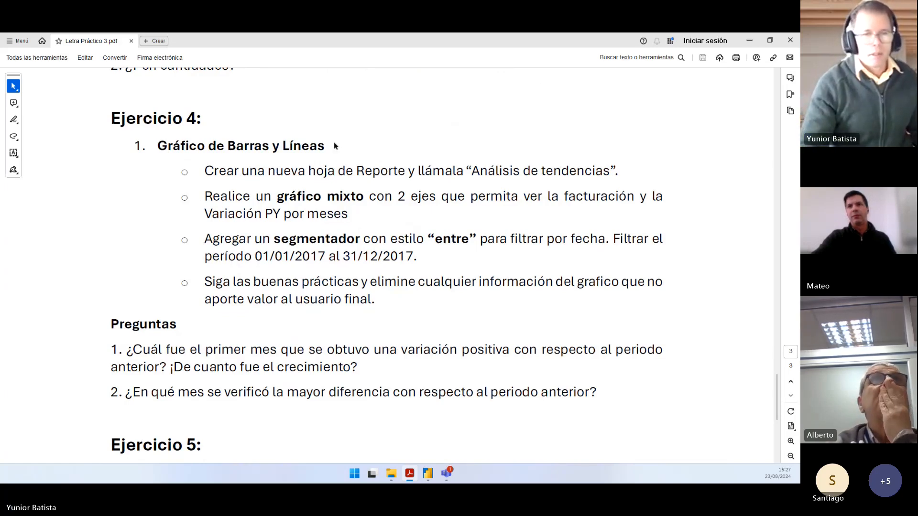
{"action": "left_click_drag", "start_coordinate": [158, 145], "coordinate": [325, 146]}
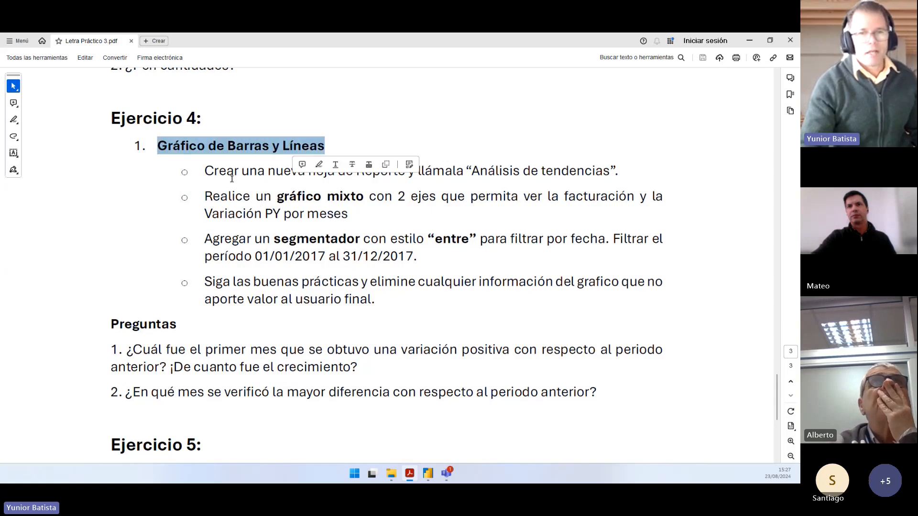
{"action": "left_click_drag", "start_coordinate": [204, 171], "coordinate": [404, 173]}
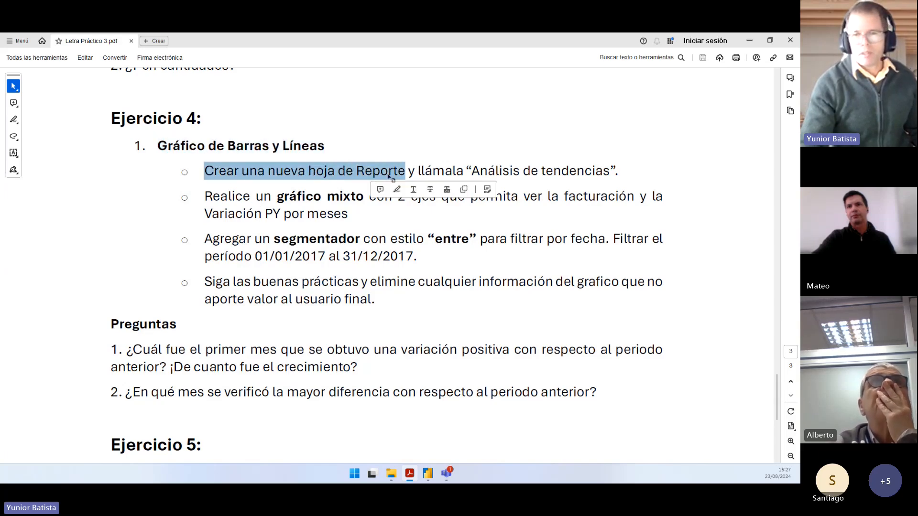
{"action": "left_click", "coordinate": [424, 171]}
{"action": "left_click_drag", "start_coordinate": [473, 170], "coordinate": [609, 172]}
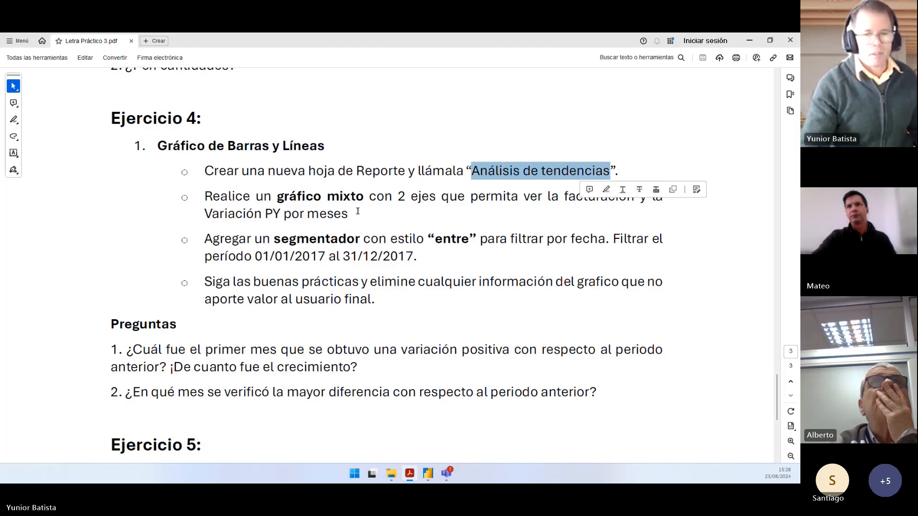
Step: Switch back to Power BI and add a new report page named "Análisis de tendencias"
{"action": "key", "text": "alt+Tab"}
{"action": "left_click", "coordinate": [276, 446]}
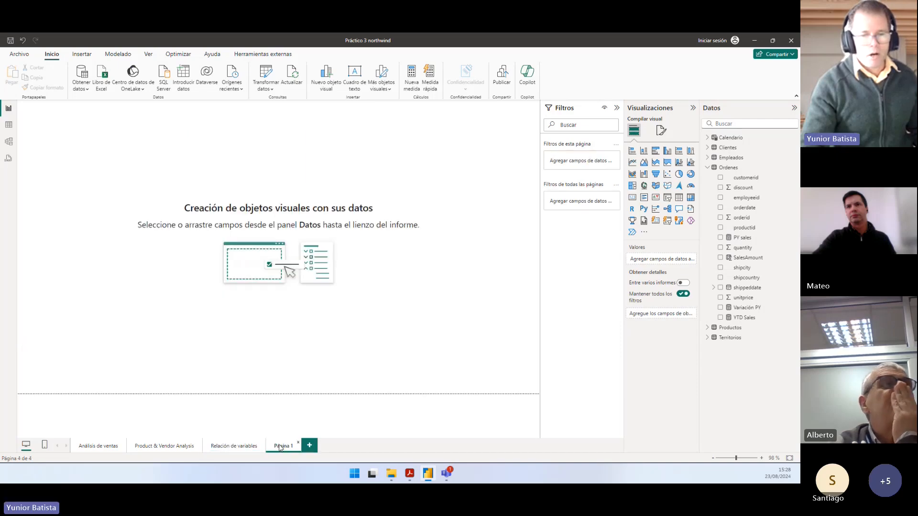
{"action": "type", "text": "Análisis de tendencias"}
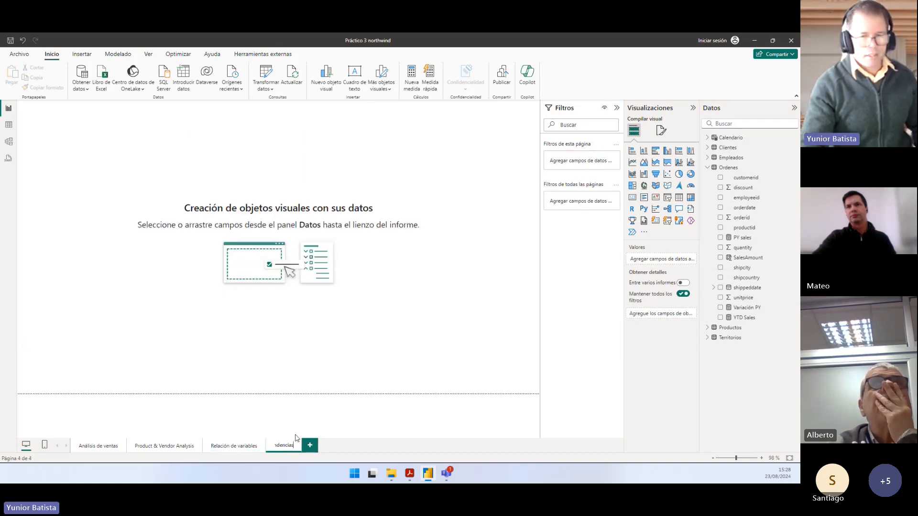
{"action": "key", "text": "Return"}
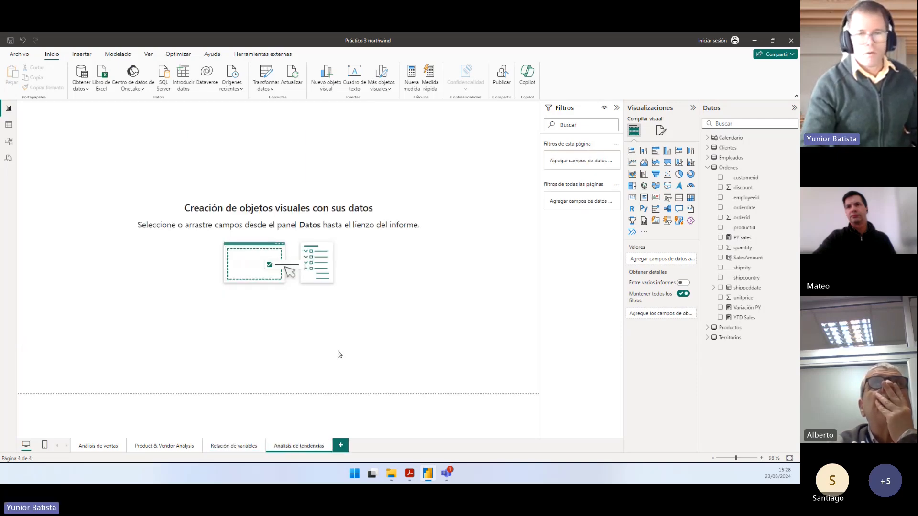
Step: Examine the Ejercicio 4 requirements in the PDF for the two-axis combo chart of billing and Variación PY by month
{"action": "key", "text": "alt+Tab"}
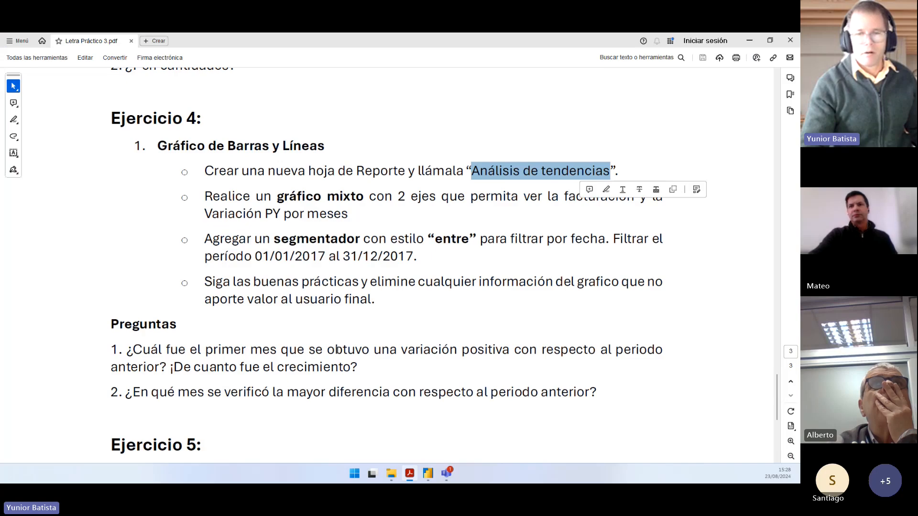
{"action": "key", "text": "alt+Tab"}
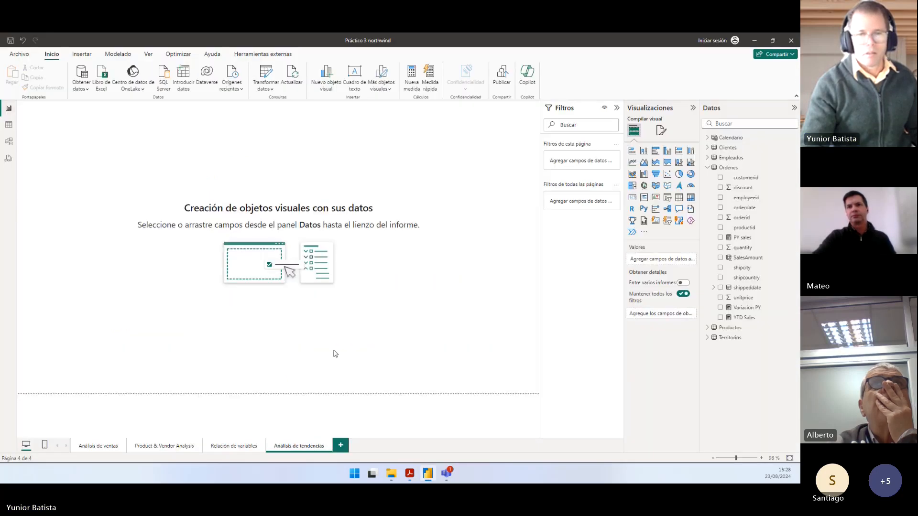
{"action": "key", "text": "alt+Tab"}
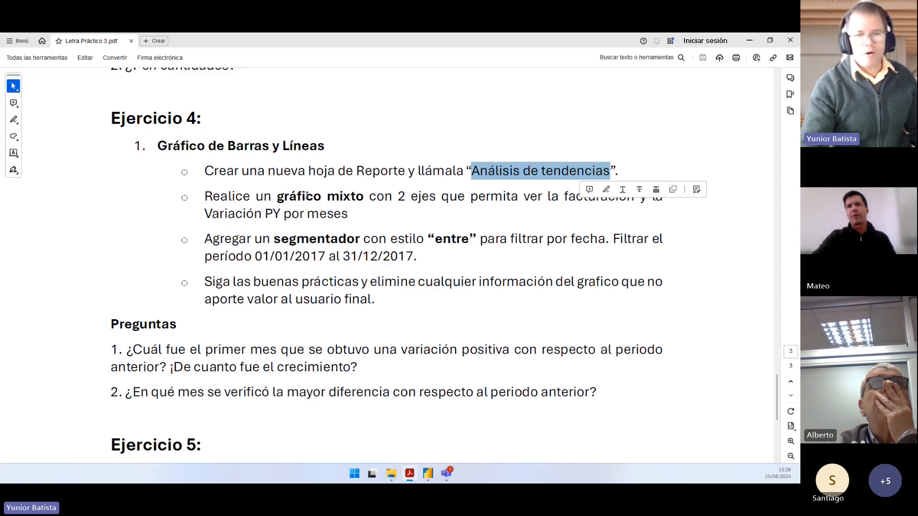
{"action": "left_click_drag", "start_coordinate": [369, 196], "coordinate": [345, 219]}
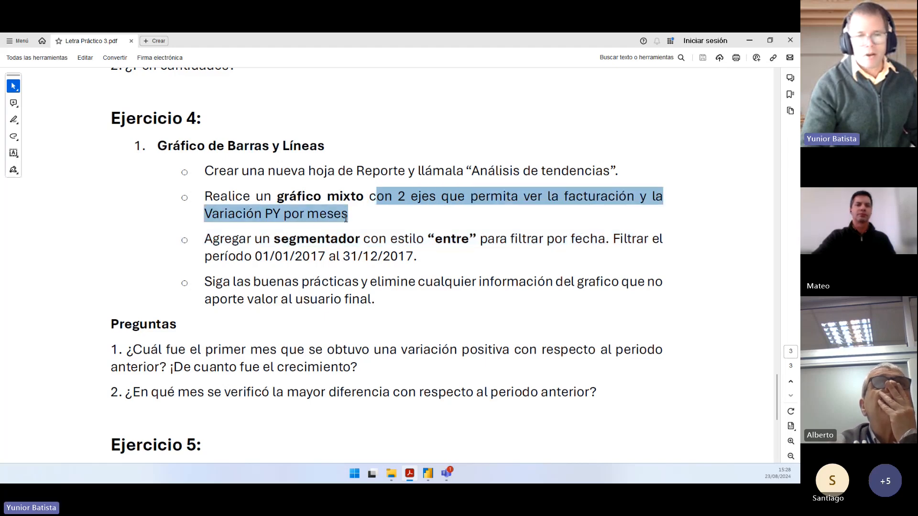
{"action": "double_click", "coordinate": [342, 214]}
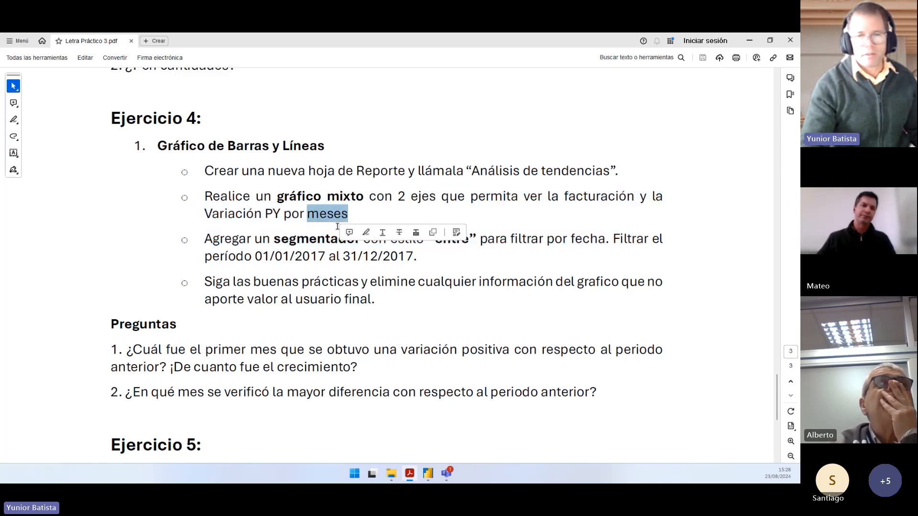
{"action": "left_click", "coordinate": [343, 280]}
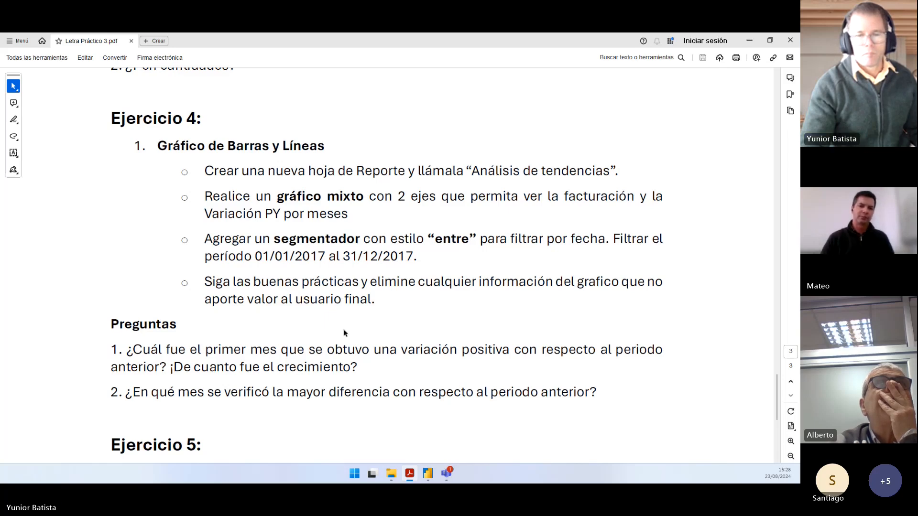
{"action": "key", "text": "alt+Tab"}
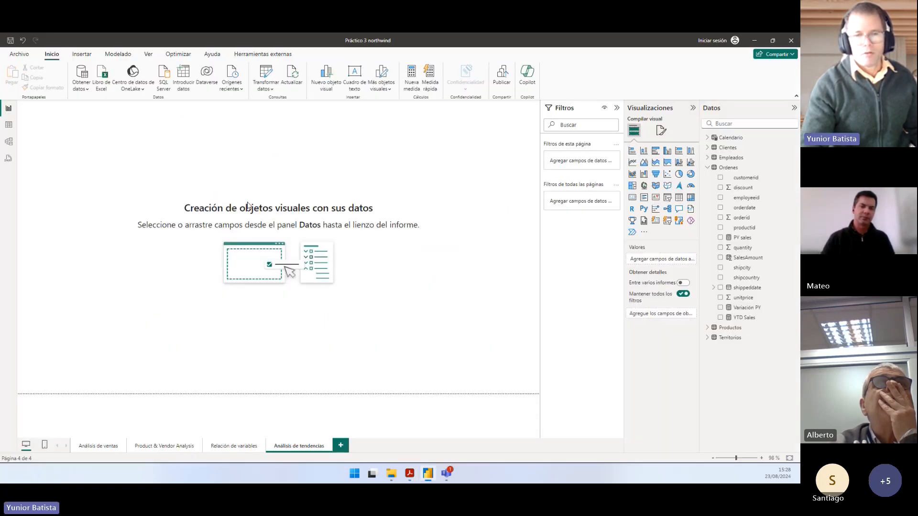
{"action": "key", "text": "alt+Tab"}
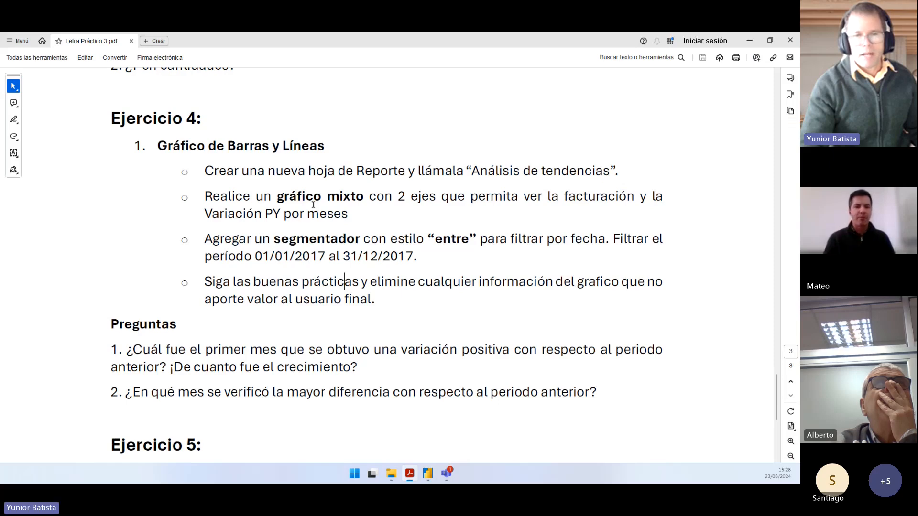
Step: Return from the PDF to Power BI and add a line and stacked column chart, enlarged across most of the page
{"action": "left_click_drag", "start_coordinate": [204, 197], "coordinate": [627, 205]}
{"action": "left_click_drag", "start_coordinate": [326, 197], "coordinate": [244, 213]}
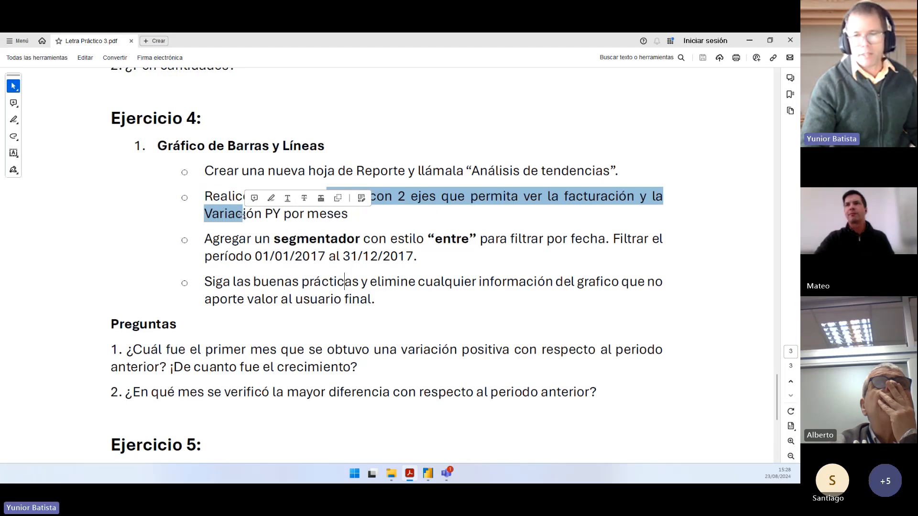
{"action": "key", "text": "alt+Tab"}
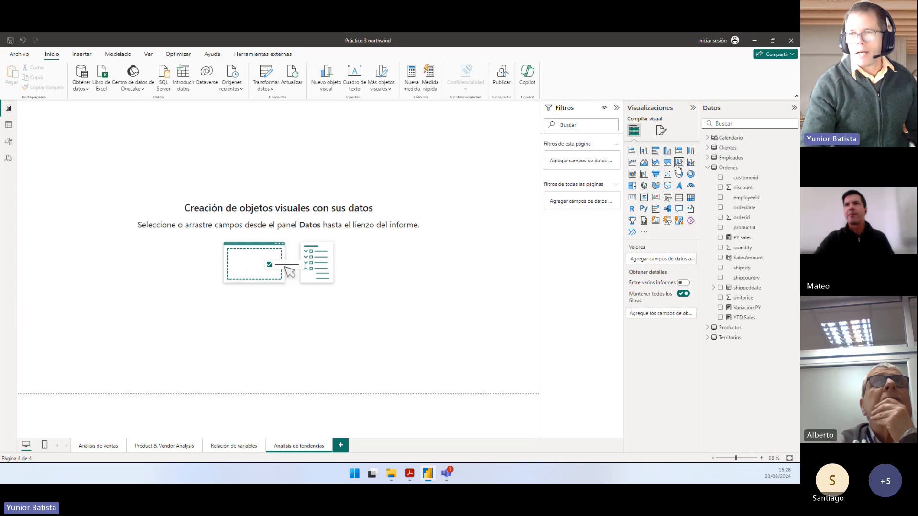
{"action": "left_click", "coordinate": [679, 163]}
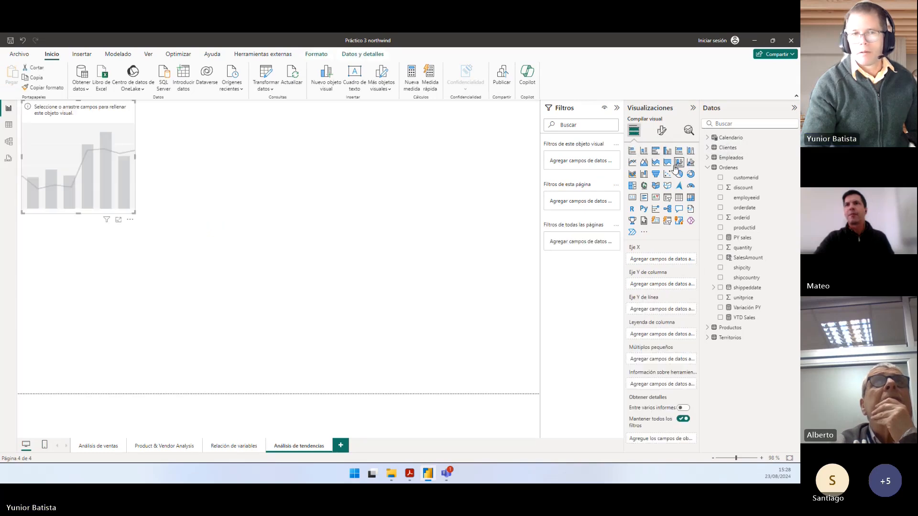
{"action": "left_click_drag", "start_coordinate": [135, 212], "coordinate": [477, 306]}
{"action": "left_click_drag", "start_coordinate": [288, 248], "coordinate": [314, 266]}
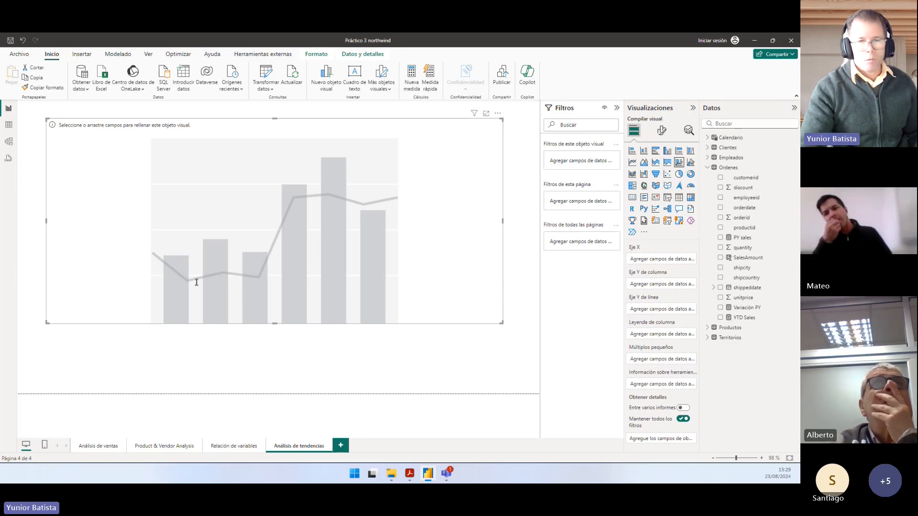
Step: Reread the required chart fields in the PDF and, back in Power BI, put SalesAmount on the chart's column Y axis
{"action": "key", "text": "alt+Tab"}
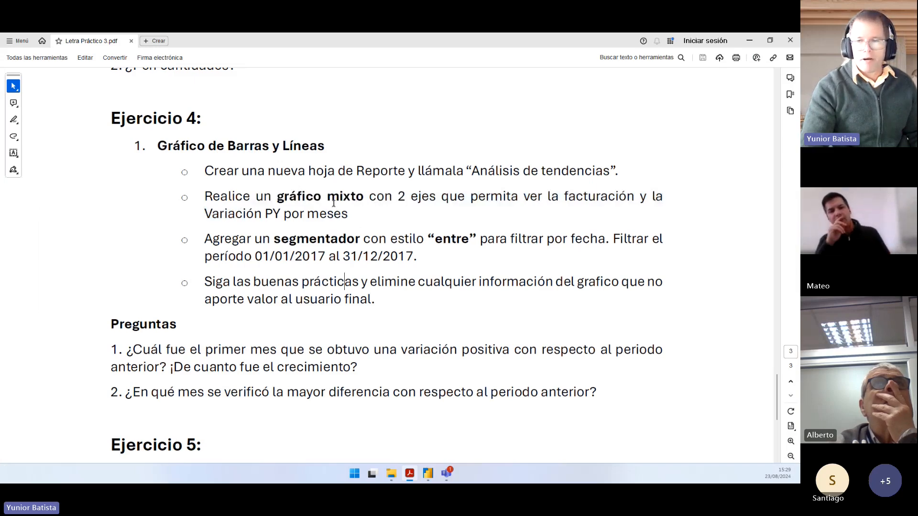
{"action": "double_click", "coordinate": [576, 196]}
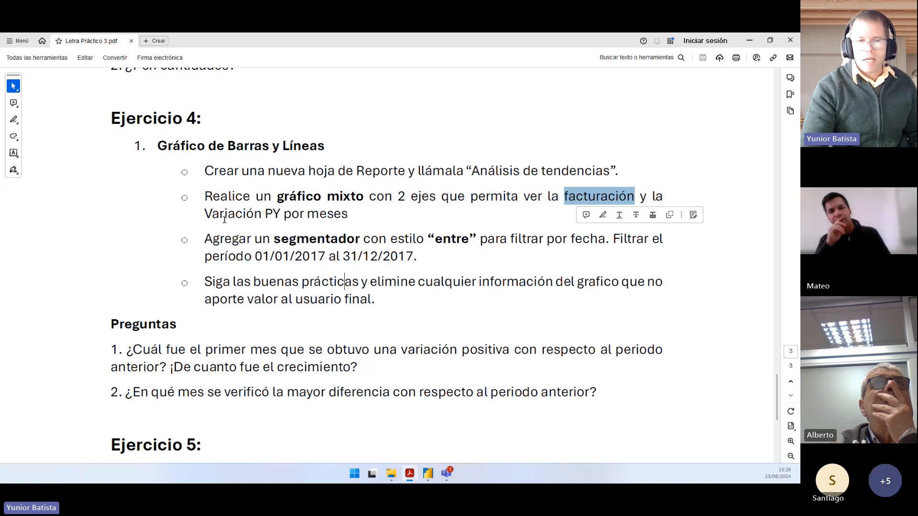
{"action": "left_click_drag", "start_coordinate": [208, 216], "coordinate": [348, 215]}
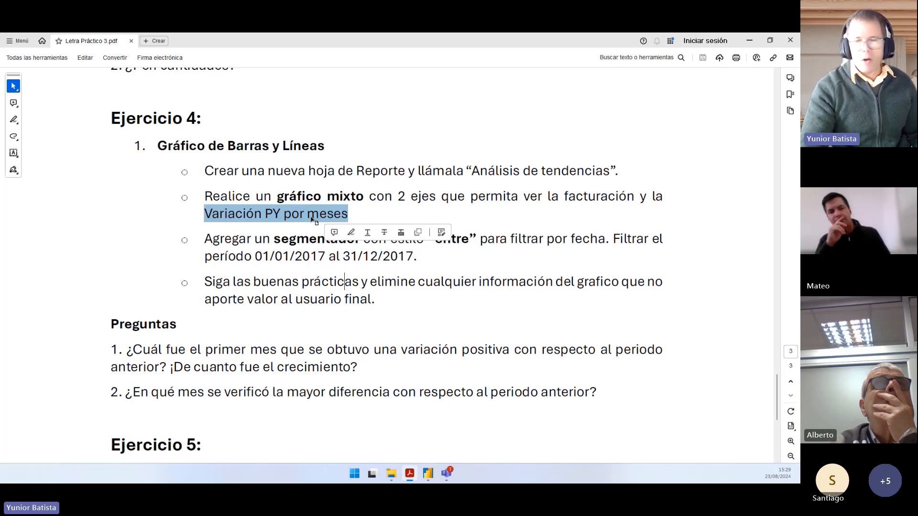
{"action": "key", "text": "alt+Tab"}
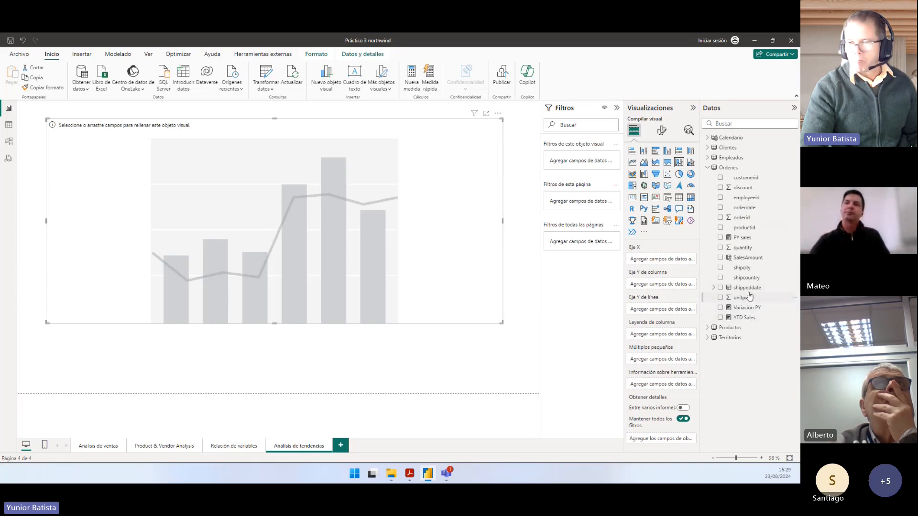
{"action": "left_click", "coordinate": [720, 258]}
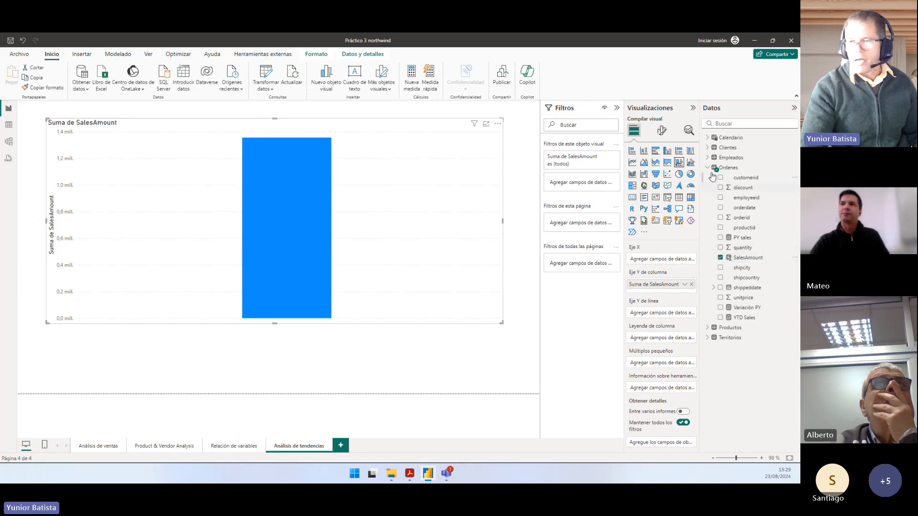
Step: Recheck the by-month requirement in the PDF and set Month from the Calendario table as the chart's X axis in Power BI
{"action": "left_click", "coordinate": [707, 138]}
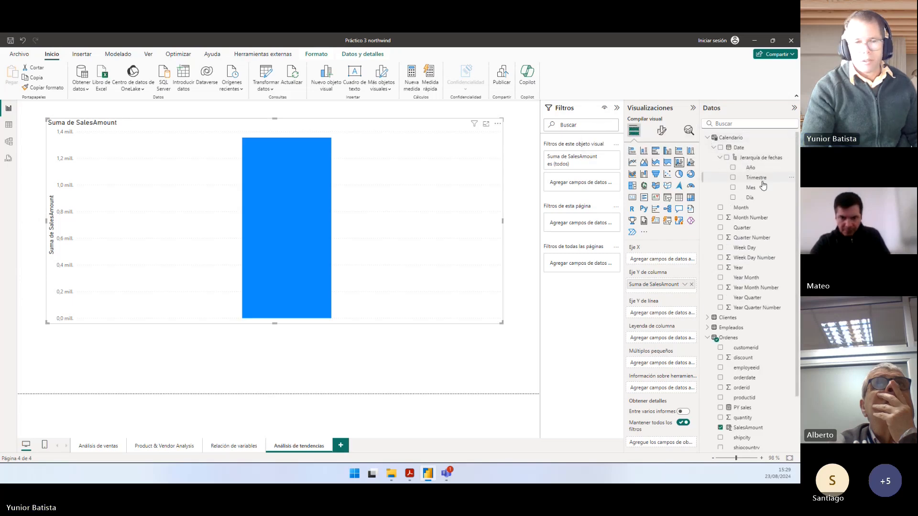
{"action": "key", "text": "alt+Tab"}
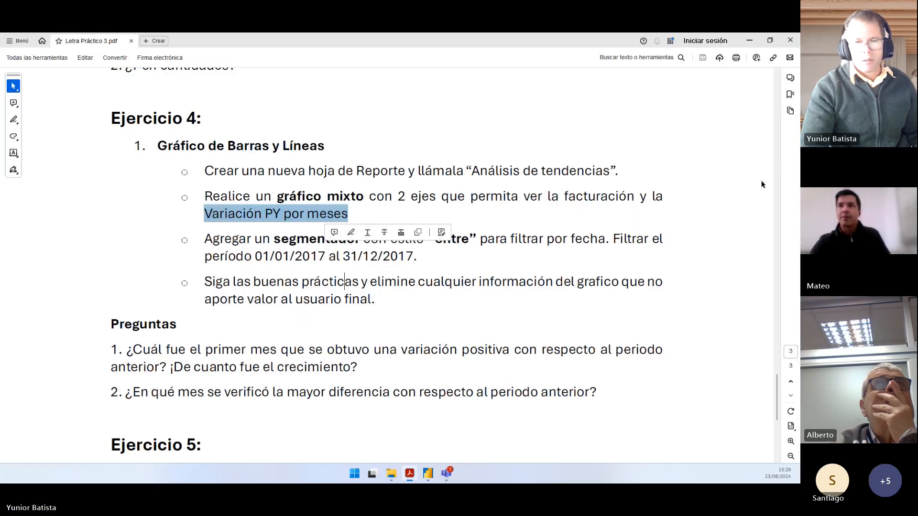
{"action": "key", "text": "alt+Tab"}
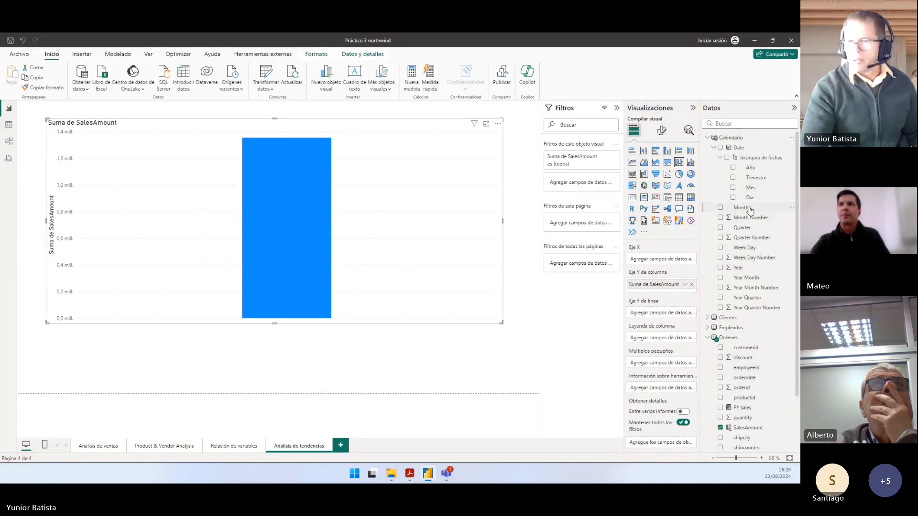
{"action": "left_click_drag", "start_coordinate": [741, 208], "coordinate": [657, 260]}
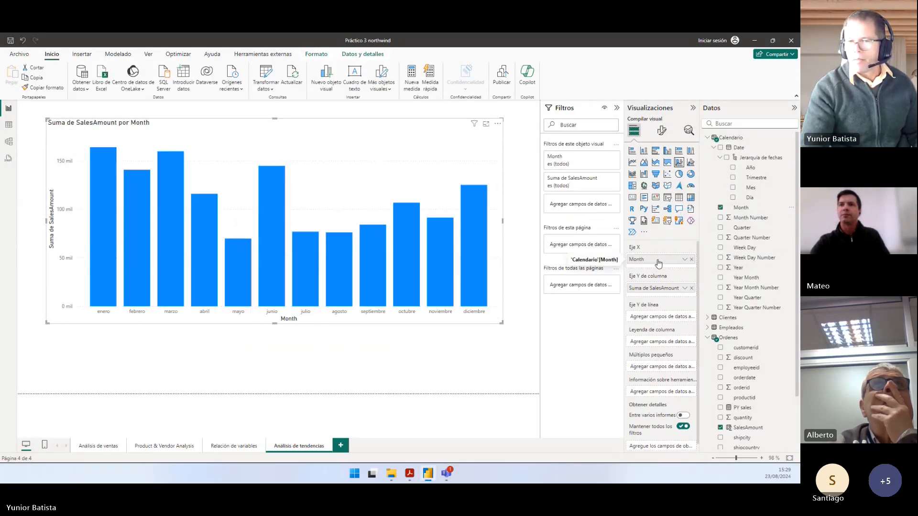
Step: Place Variación PY on the combo chart's line Y axis and make the chart wider and shorter
{"action": "left_click", "coordinate": [707, 138]}
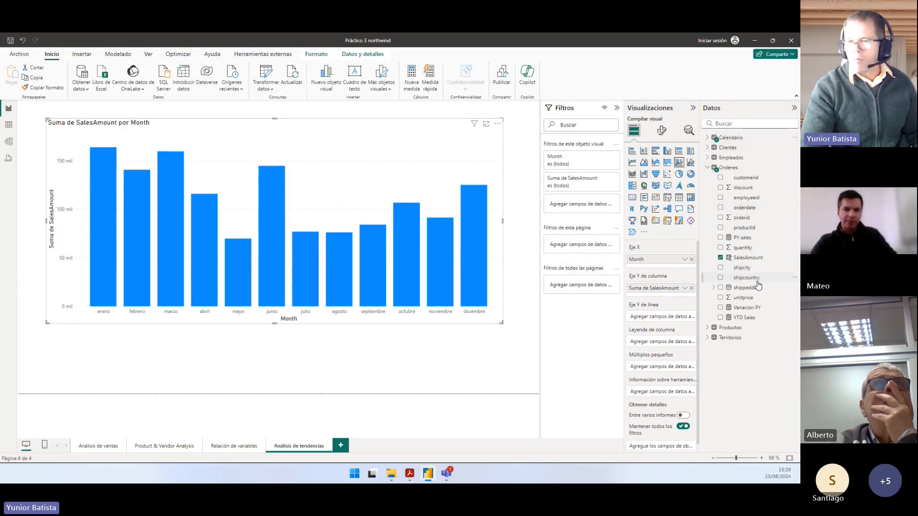
{"action": "left_click_drag", "start_coordinate": [758, 311], "coordinate": [656, 292]}
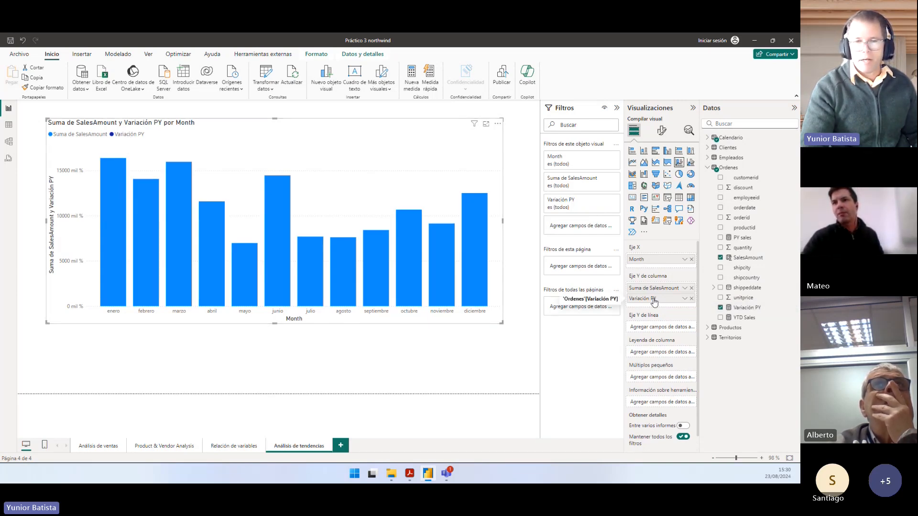
{"action": "key", "text": "alt+Tab"}
{"action": "left_click", "coordinate": [307, 214]}
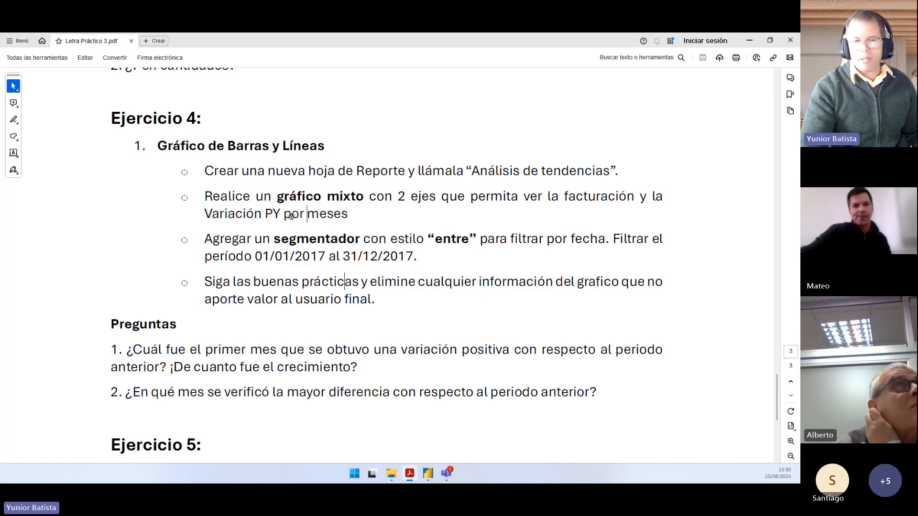
{"action": "key", "text": "alt+Tab"}
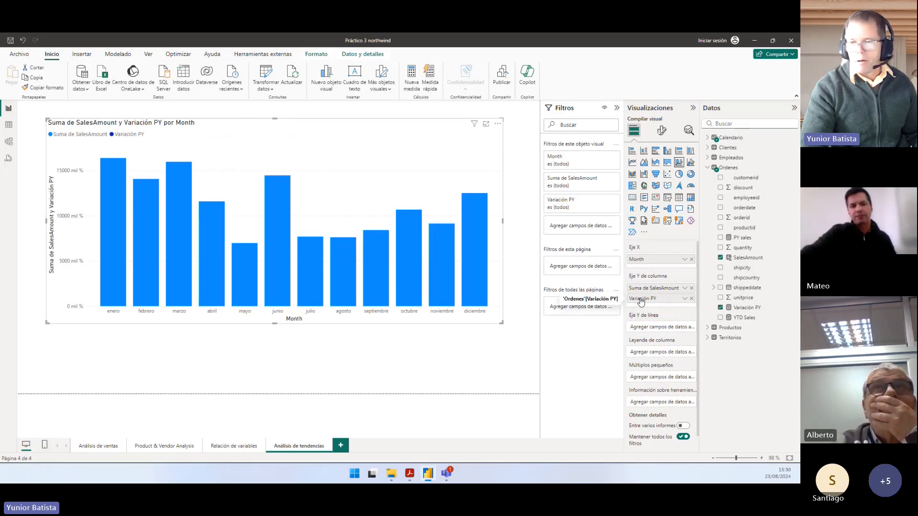
{"action": "left_click_drag", "start_coordinate": [641, 300], "coordinate": [655, 328]}
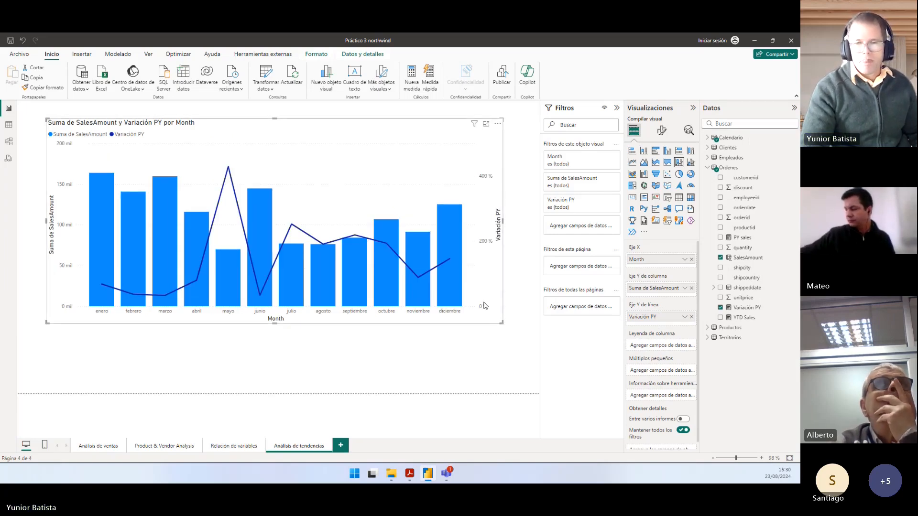
{"action": "left_click_drag", "start_coordinate": [502, 322], "coordinate": [528, 267]}
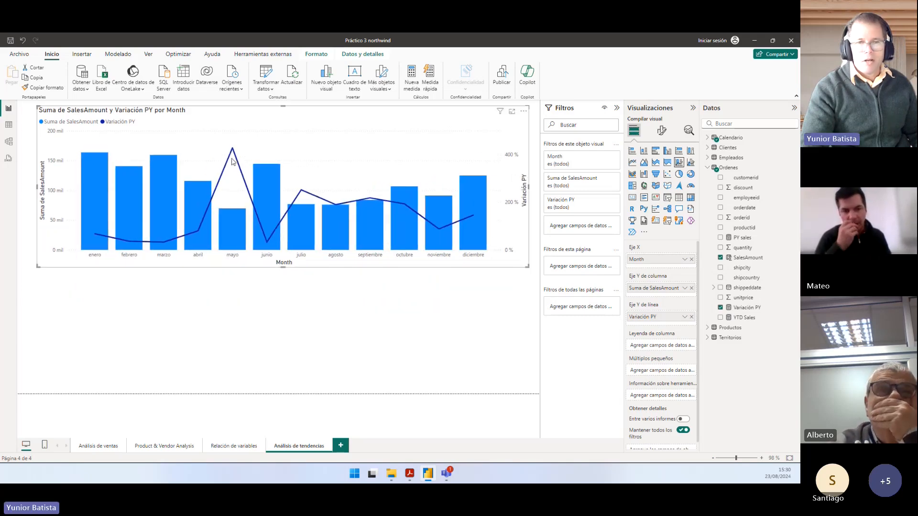
{"action": "mouse_move", "coordinate": [233, 151]}
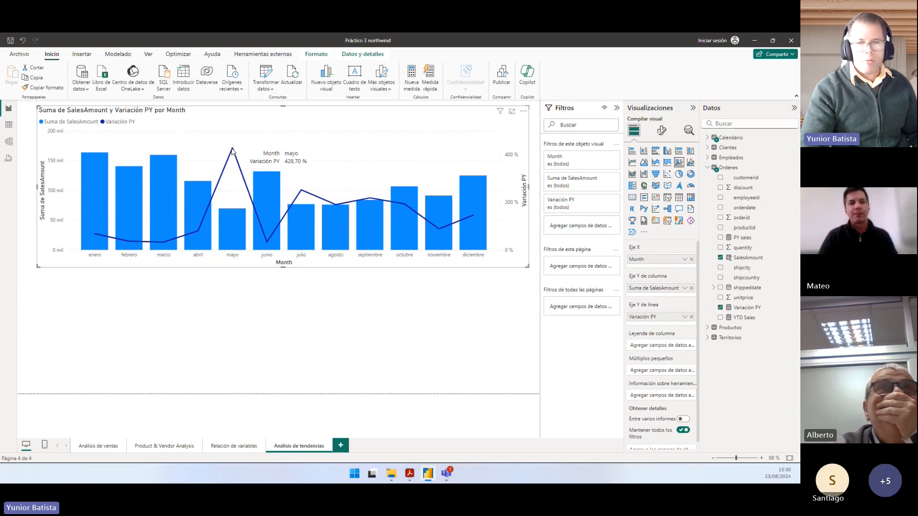
Step: Switch to the PDF and read the requirement for an "entre" style date slicer covering 01/01/2017 to 31/12/2017
{"action": "left_click_drag", "start_coordinate": [224, 268], "coordinate": [416, 259]}
{"action": "key", "text": "alt+Tab"}
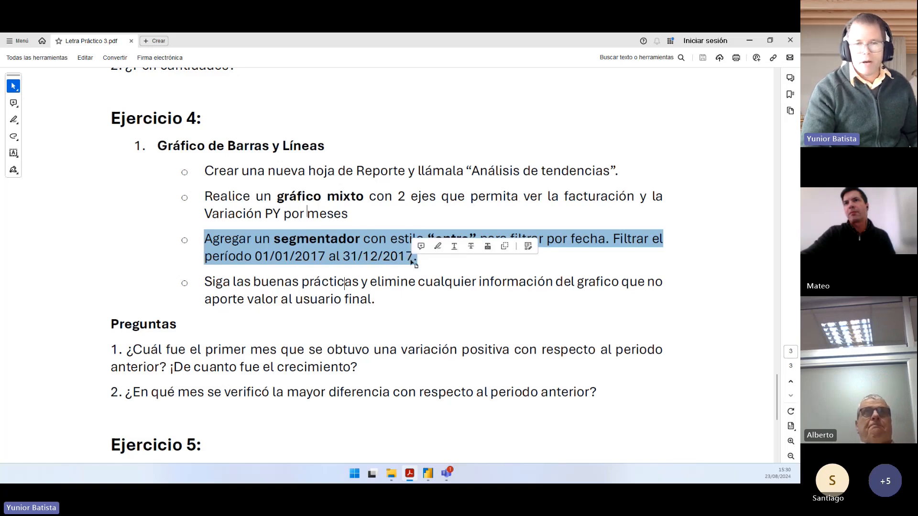
{"action": "left_click", "coordinate": [329, 236]}
{"action": "double_click", "coordinate": [325, 239]}
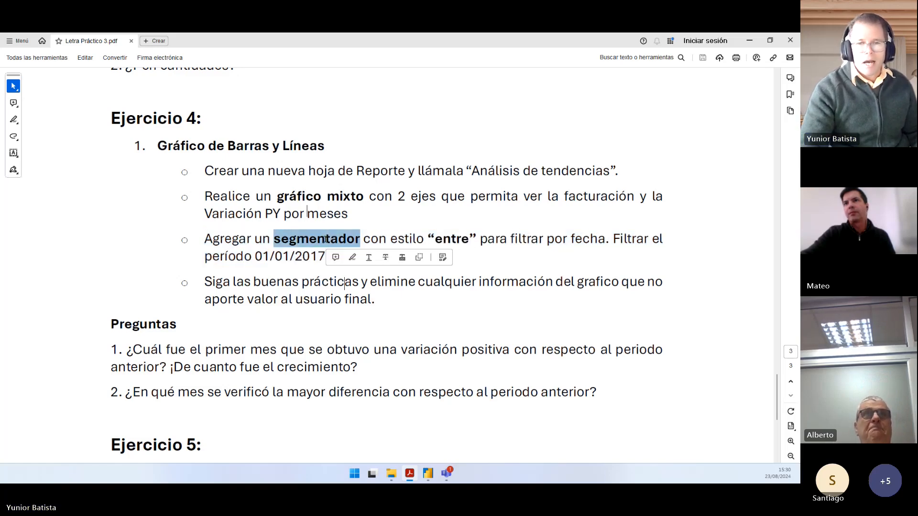
Step: Switch back to Power BI, move the combo chart down and place a new slicer above it
{"action": "key", "text": "alt+Tab"}
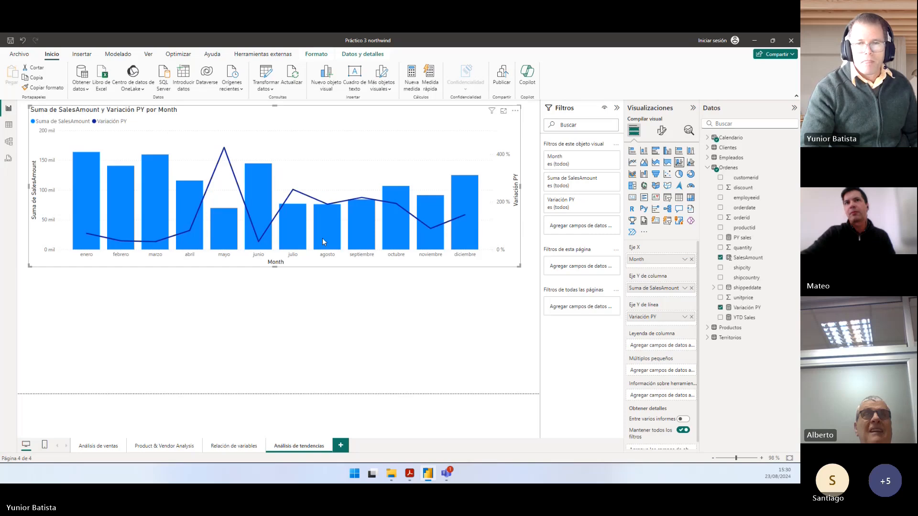
{"action": "left_click", "coordinate": [208, 135]}
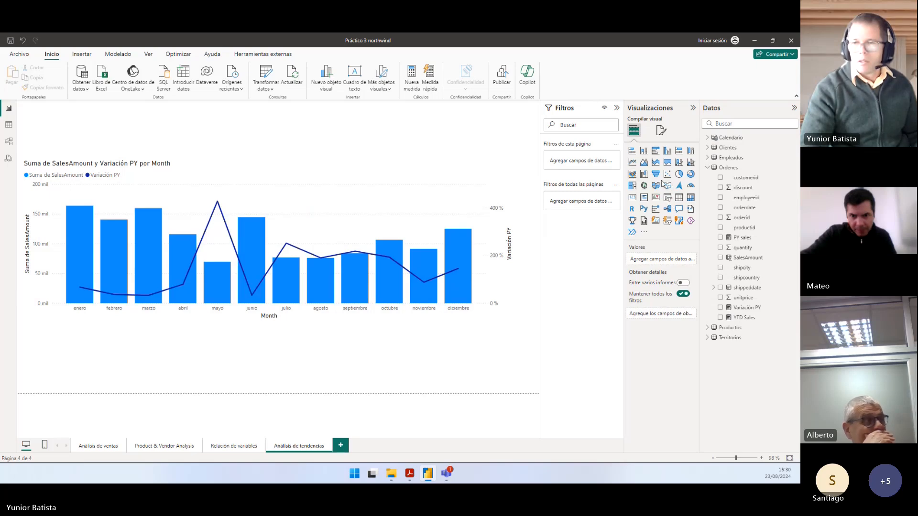
{"action": "left_click", "coordinate": [666, 198]}
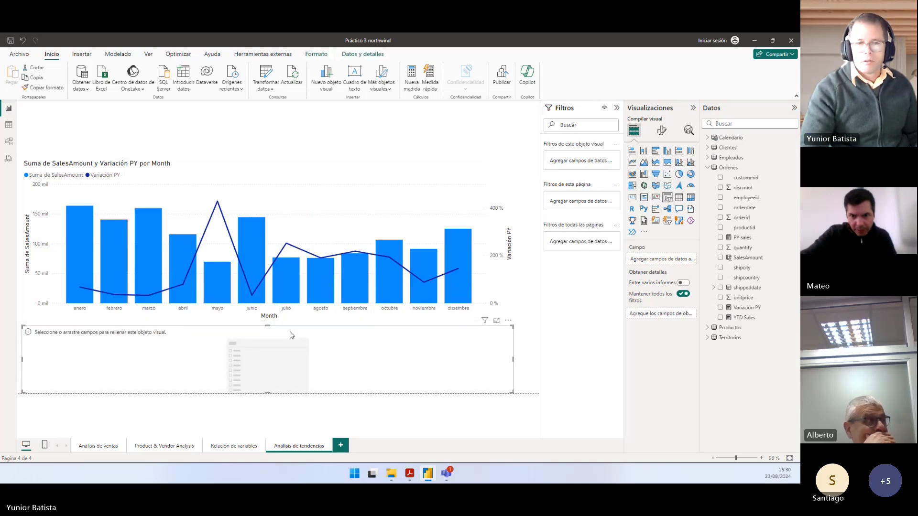
{"action": "left_click_drag", "start_coordinate": [289, 334], "coordinate": [292, 116]}
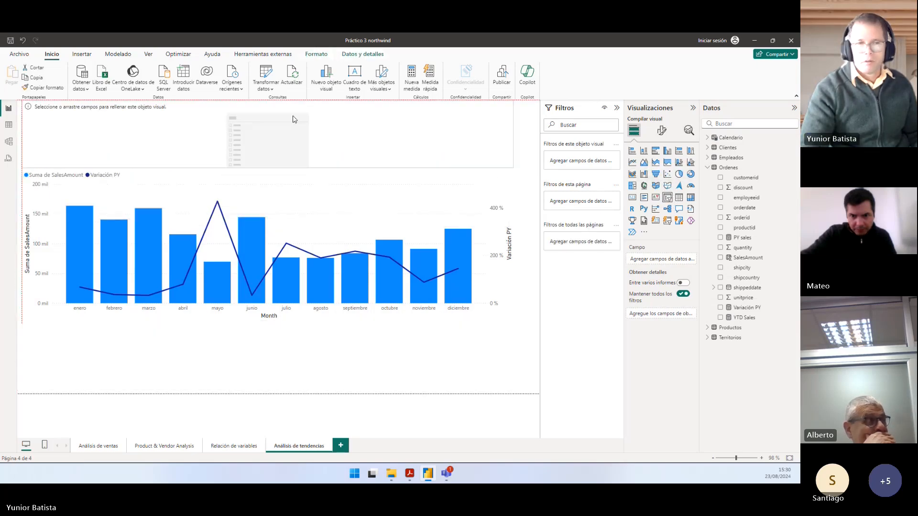
Step: Assign the Calendario Date field to the slicer, shrink it to a compact box and shift it slightly right
{"action": "left_click", "coordinate": [707, 168]}
{"action": "left_click", "coordinate": [707, 137]}
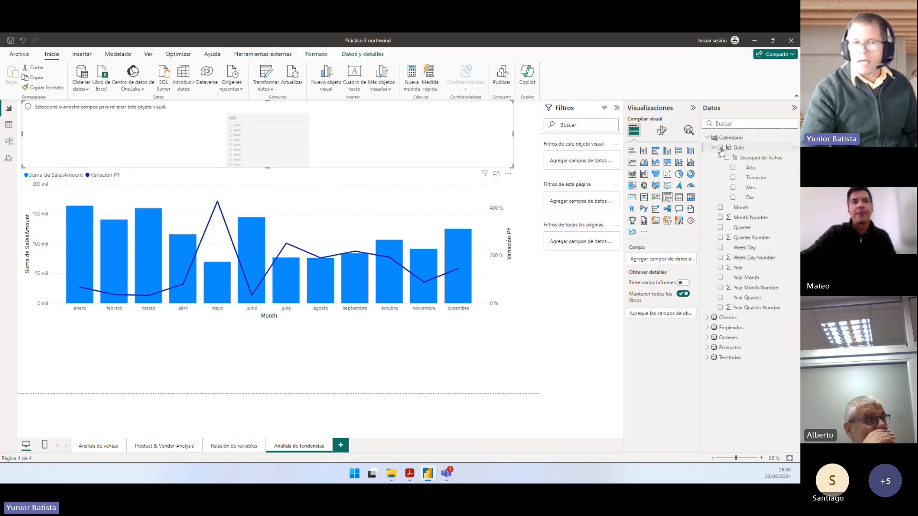
{"action": "left_click", "coordinate": [720, 148]}
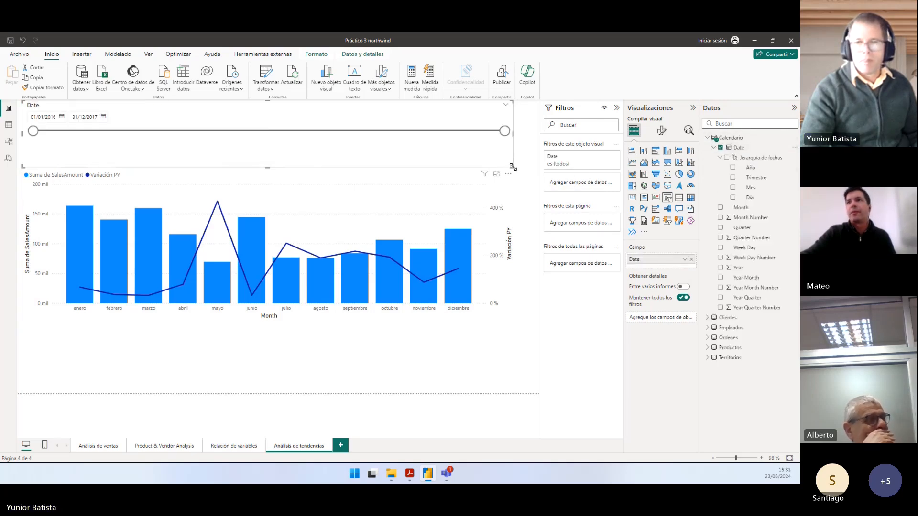
{"action": "left_click_drag", "start_coordinate": [512, 167], "coordinate": [185, 148]}
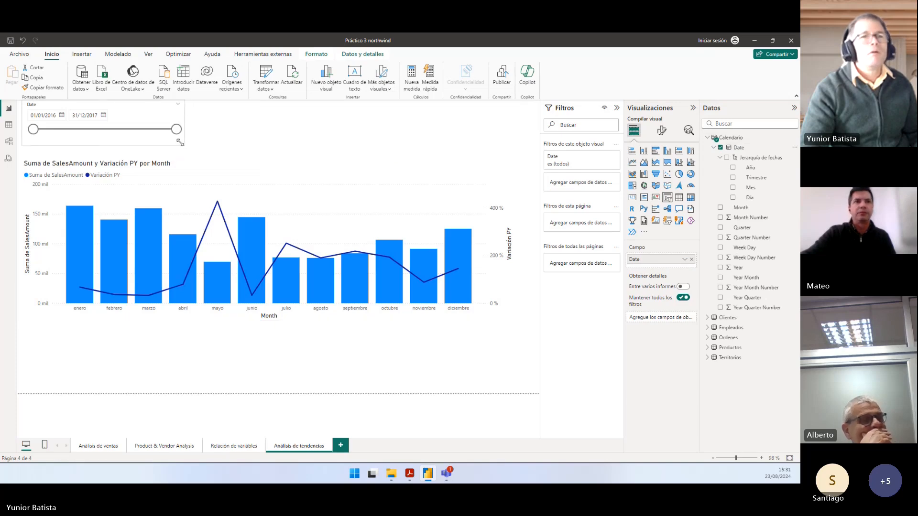
{"action": "left_click_drag", "start_coordinate": [131, 116], "coordinate": [139, 116]}
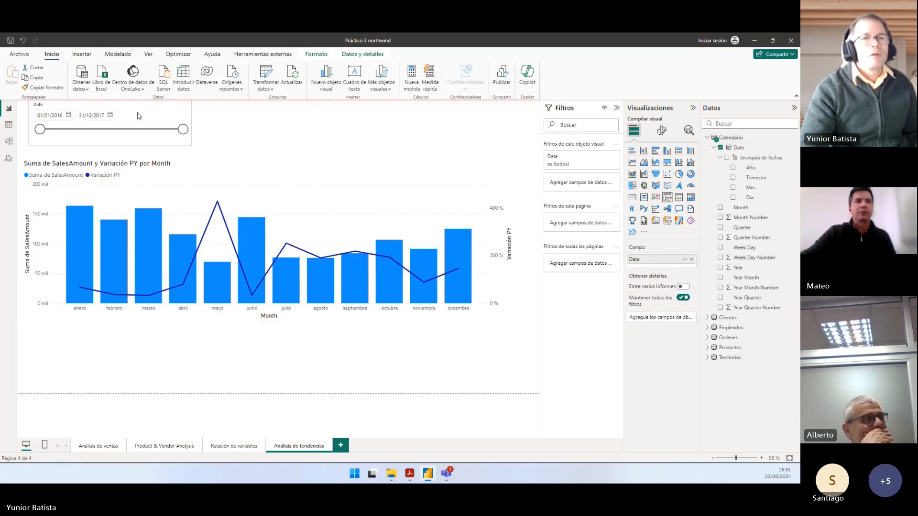
Step: Set the date slicer's start to 01/01/2017 and inspect the chart's May Variación PY point
{"action": "left_click", "coordinate": [69, 116]}
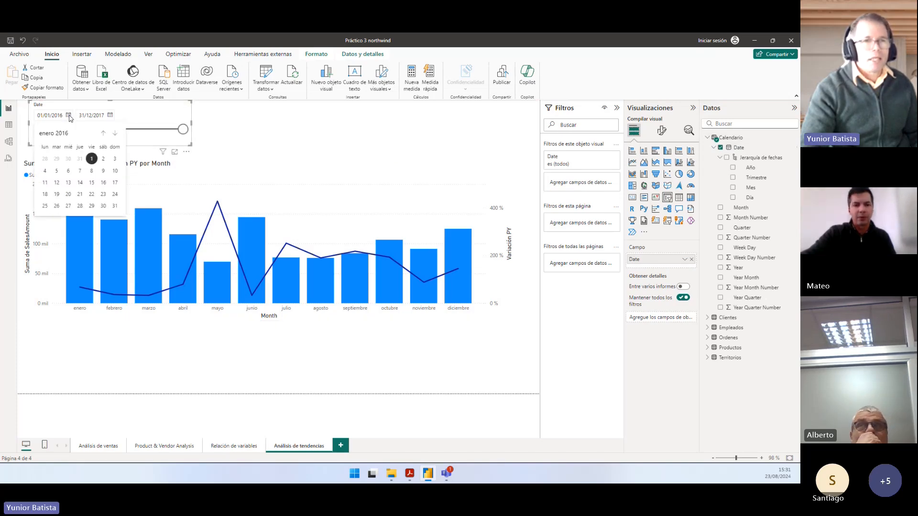
{"action": "left_click", "coordinate": [115, 133]}
{"action": "left_click", "coordinate": [59, 134]}
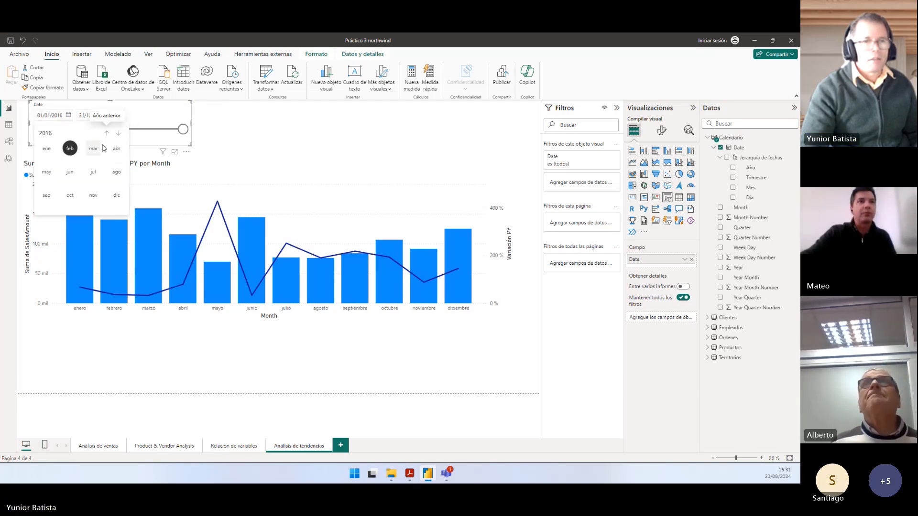
{"action": "left_click", "coordinate": [118, 132]}
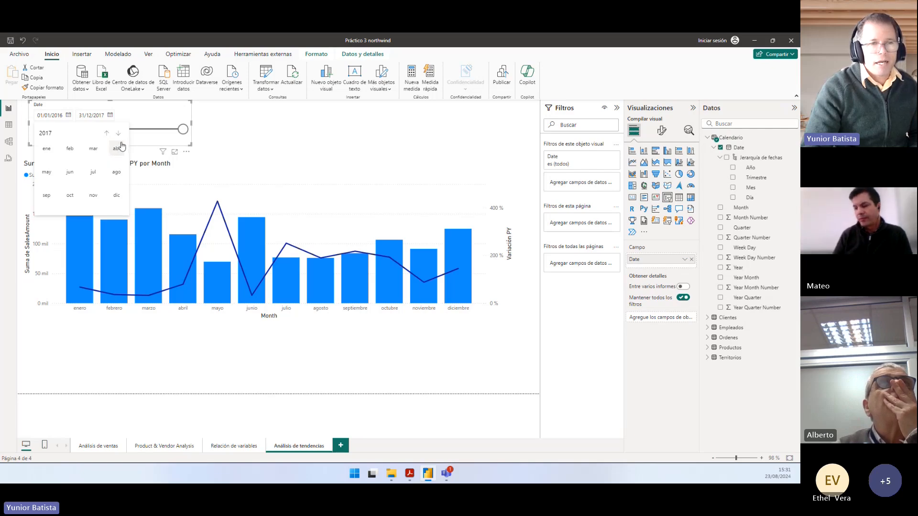
{"action": "left_click", "coordinate": [49, 152]}
{"action": "left_click", "coordinate": [115, 158]}
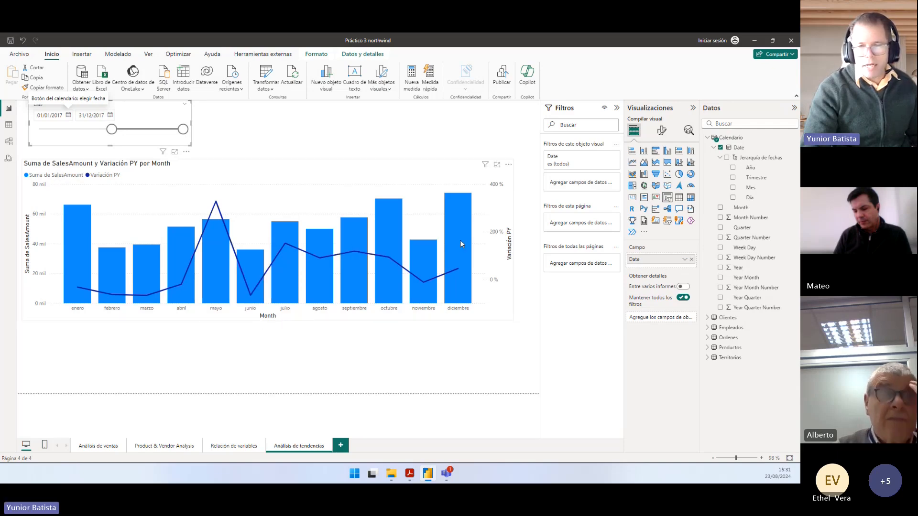
{"action": "mouse_move", "coordinate": [459, 241]}
{"action": "mouse_move", "coordinate": [216, 202]}
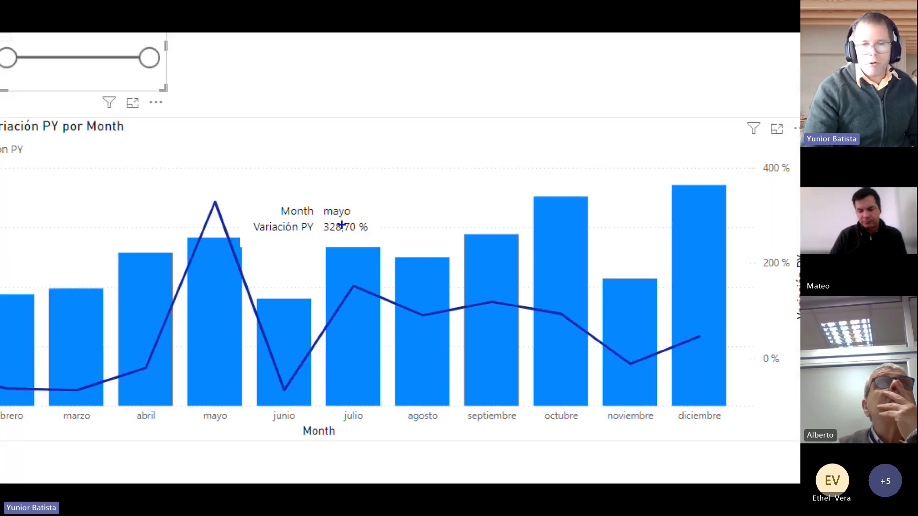
Step: Examine the Variación PY line values for the months from January to April on the combo chart
{"action": "left_click", "coordinate": [362, 222]}
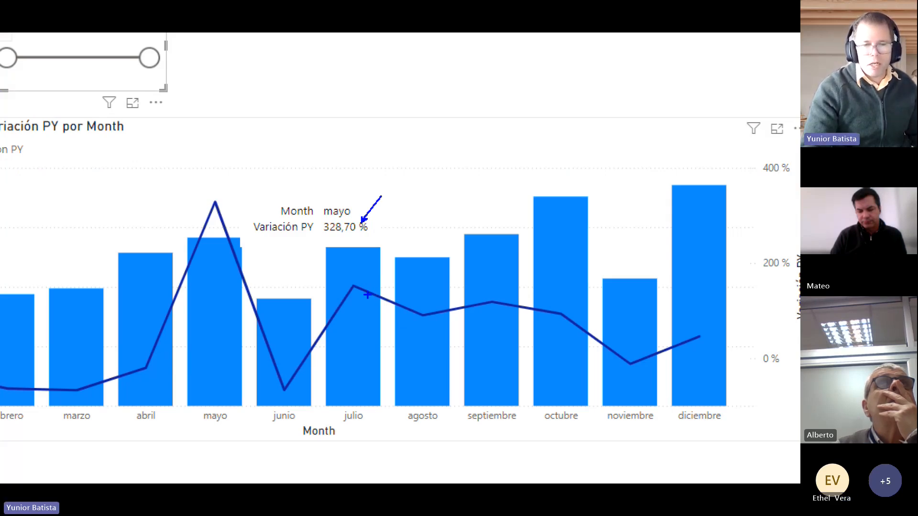
{"action": "key", "text": "Escape"}
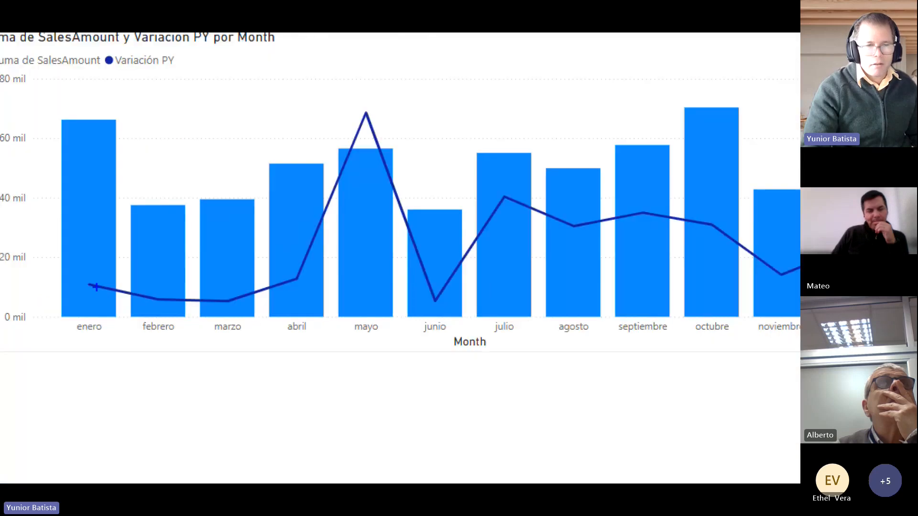
{"action": "mouse_move", "coordinate": [80, 291]}
{"action": "mouse_move", "coordinate": [113, 295]}
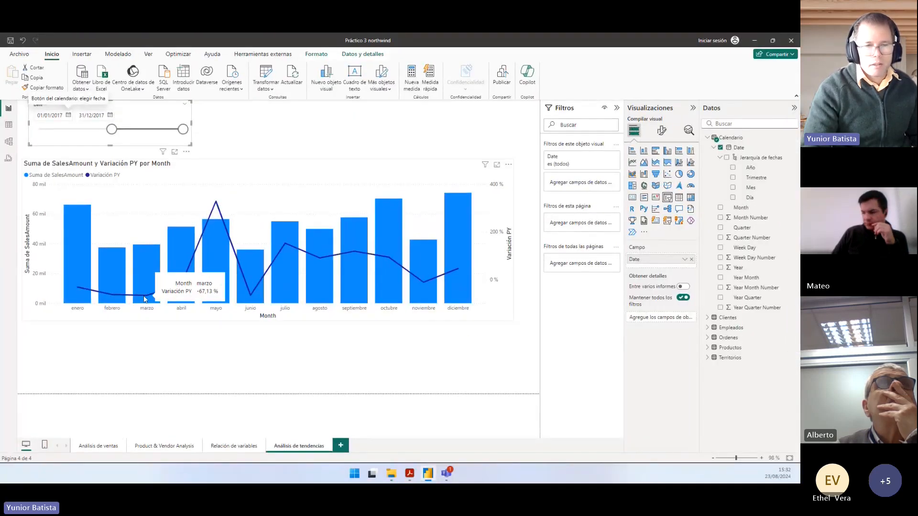
{"action": "mouse_move", "coordinate": [181, 281]}
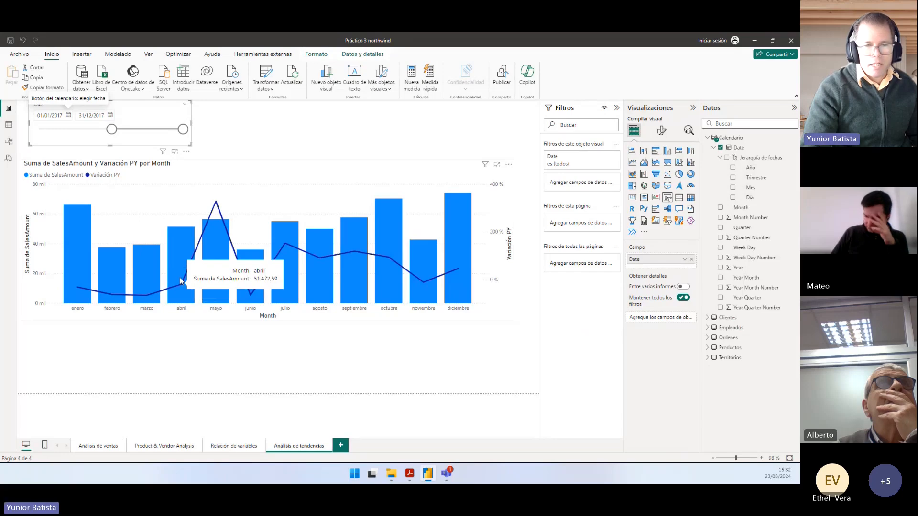
{"action": "left_click", "coordinate": [248, 175]}
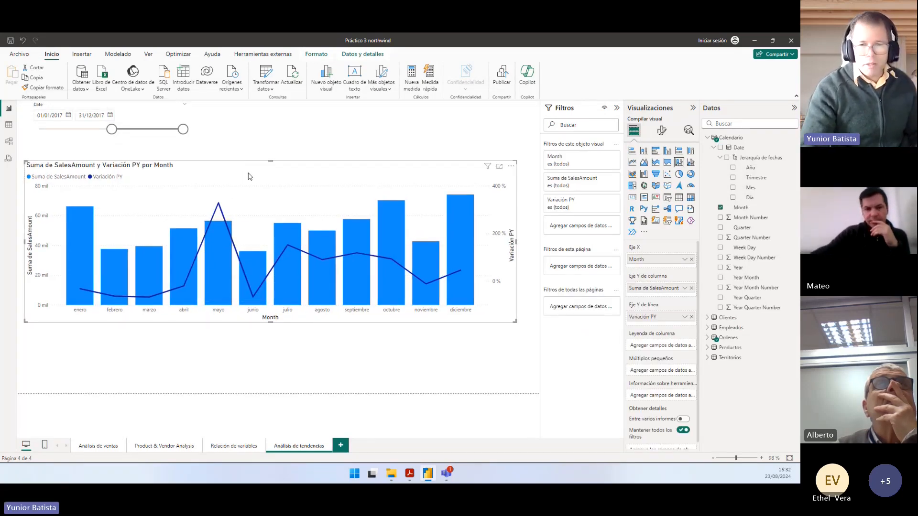
Step: Switch to the PDF, read the best-practices requirement about removing chart information without value, and return to the Power BI report
{"action": "key", "text": "alt+Tab"}
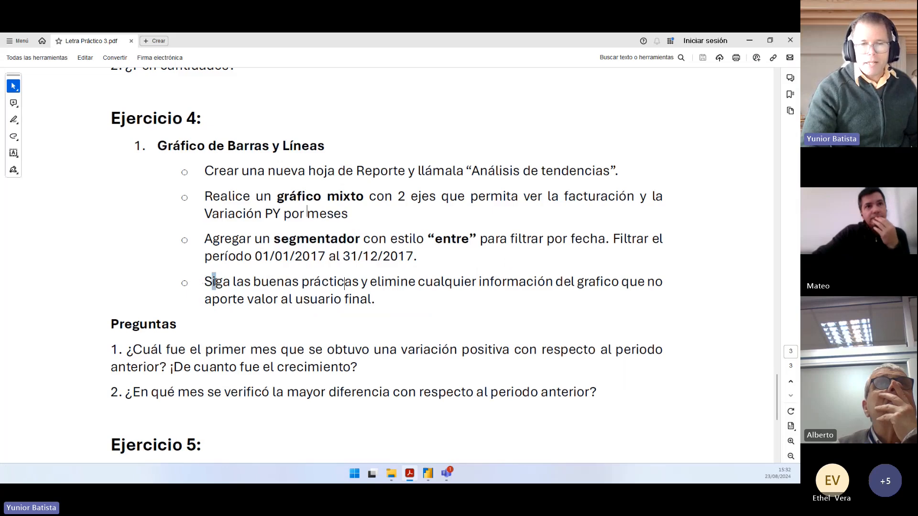
{"action": "left_click_drag", "start_coordinate": [214, 282], "coordinate": [601, 282]}
{"action": "left_click", "coordinate": [289, 302]}
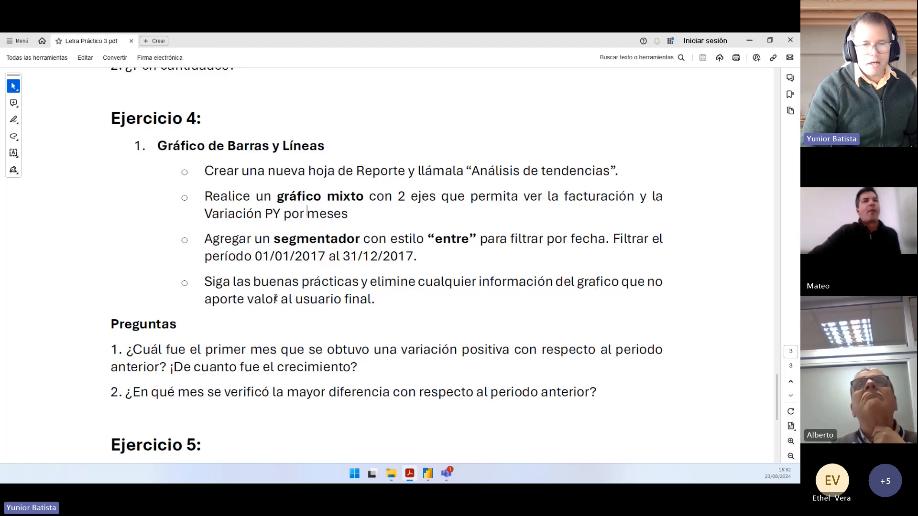
{"action": "scroll", "coordinate": [276, 299], "scroll_direction": "down", "scroll_amount": 1}
{"action": "key", "text": "alt+Tab"}
{"action": "left_click", "coordinate": [265, 182]}
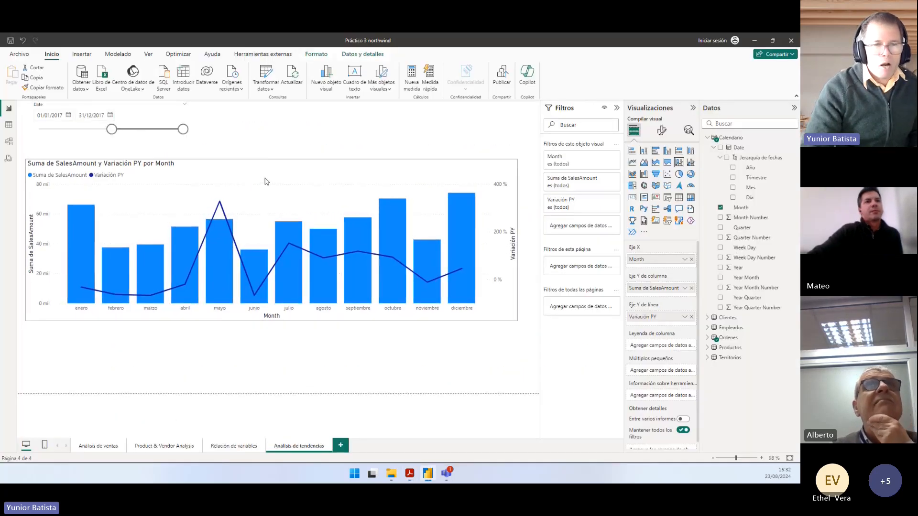
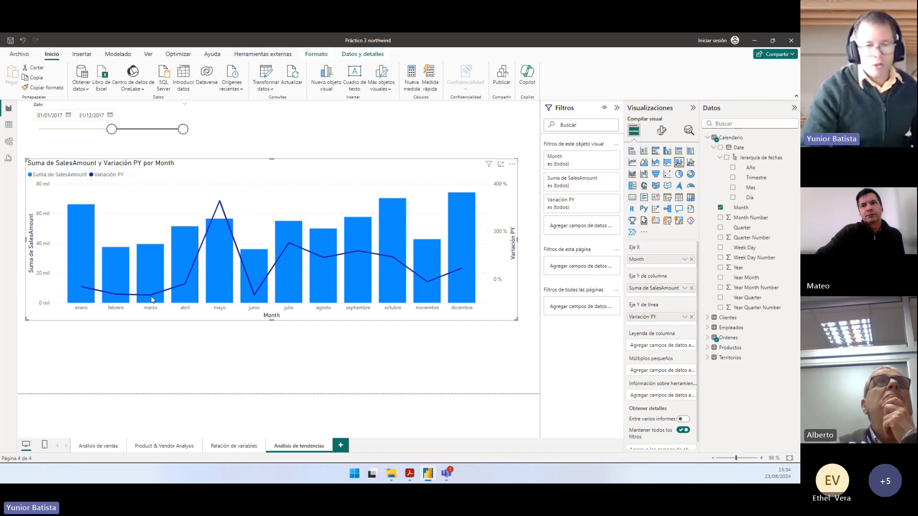
Step: Move the combo chart slightly up and turn off its X-axis title
{"action": "mouse_move", "coordinate": [152, 299]}
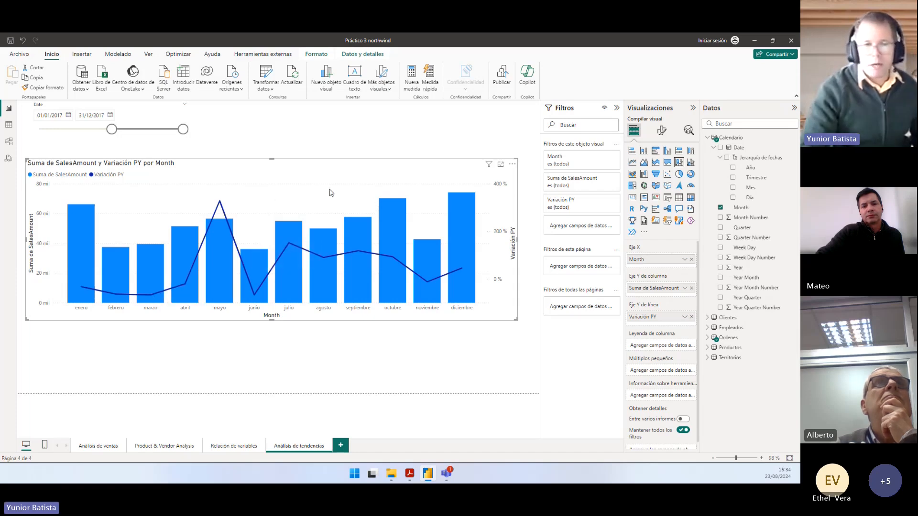
{"action": "left_click_drag", "start_coordinate": [333, 195], "coordinate": [329, 190]}
{"action": "left_click", "coordinate": [662, 130]}
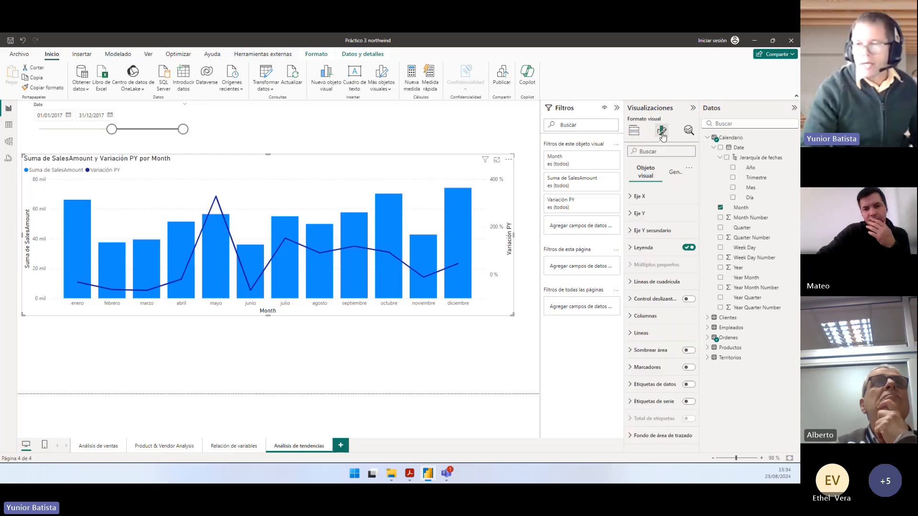
{"action": "left_click", "coordinate": [639, 196]}
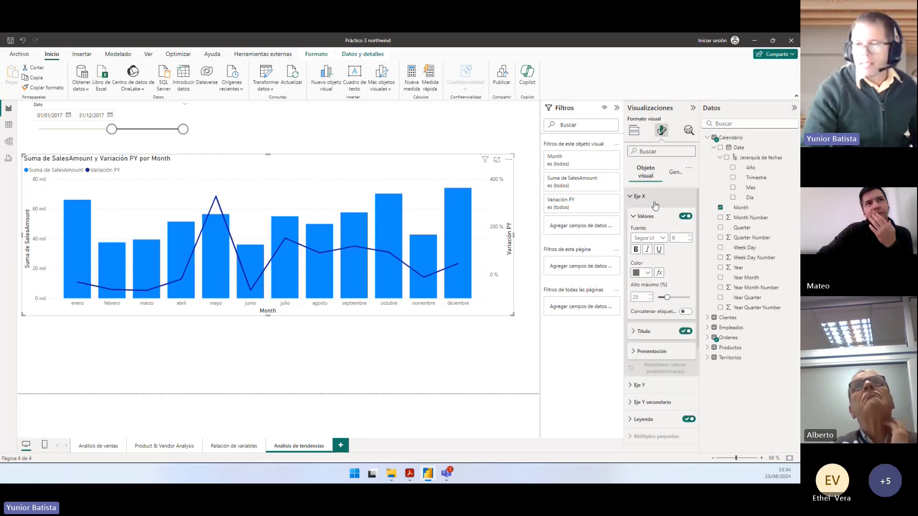
{"action": "left_click", "coordinate": [686, 332]}
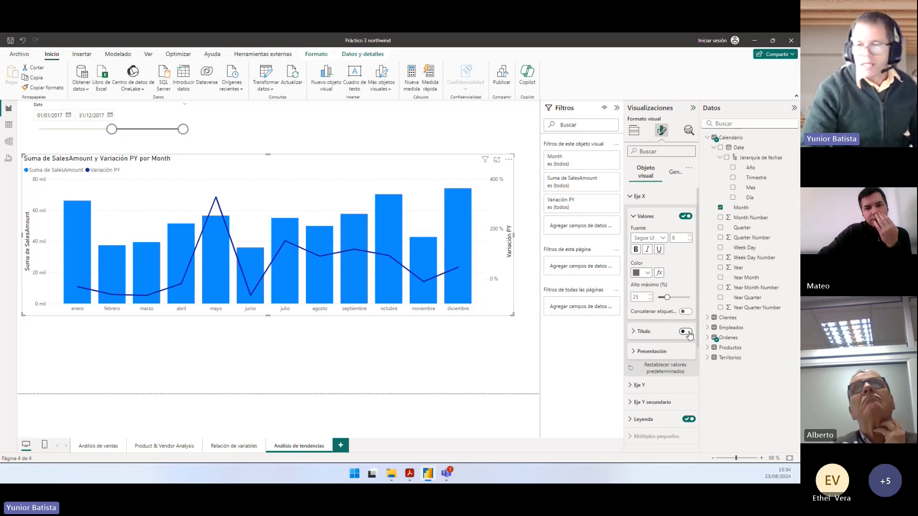
{"action": "left_click", "coordinate": [645, 217]}
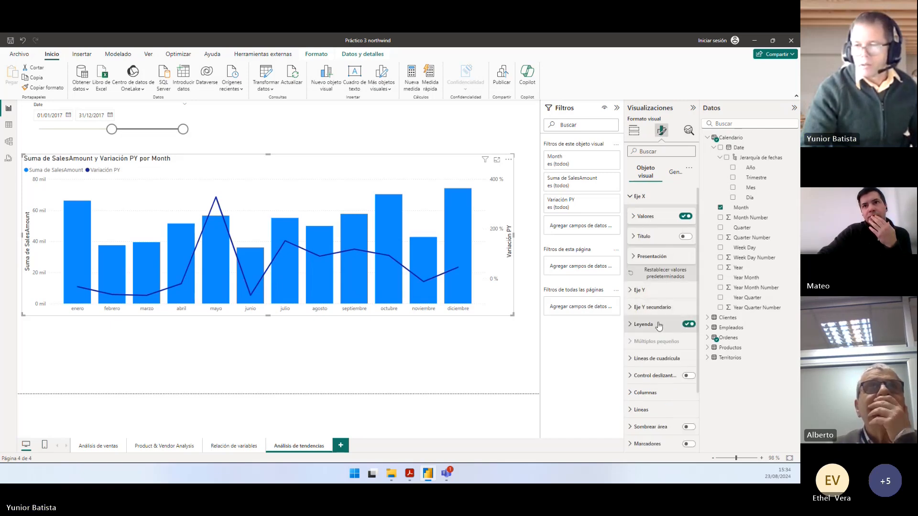
Step: Turn off the combo chart's Y-axis title and check the title setting of the secondary Y axis
{"action": "left_click", "coordinate": [649, 291]}
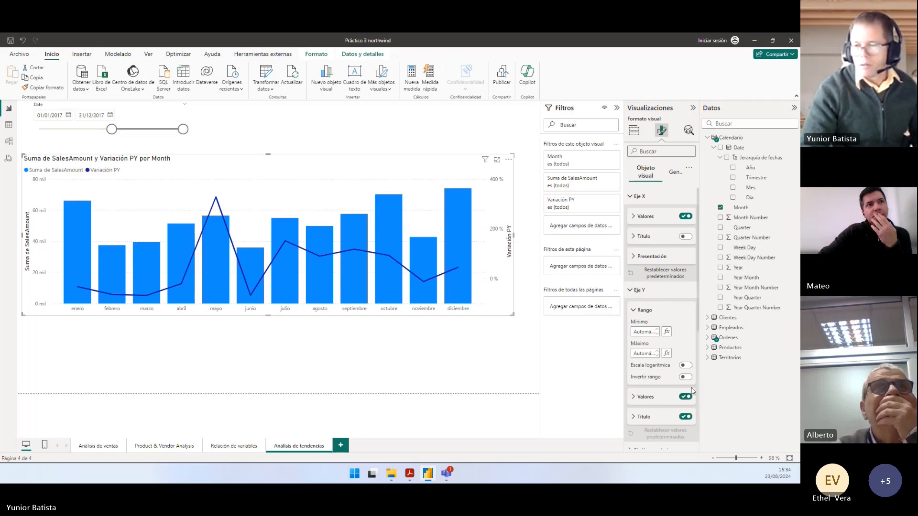
{"action": "left_click", "coordinate": [684, 416]}
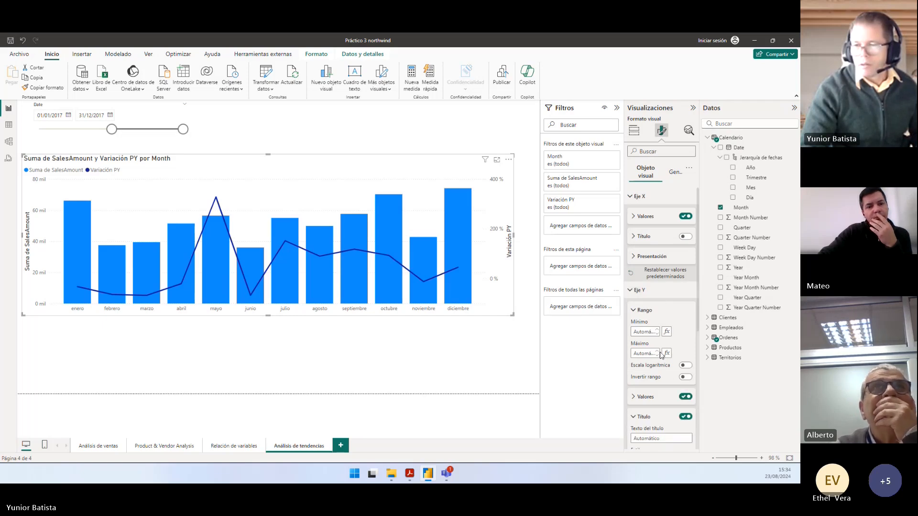
{"action": "left_click", "coordinate": [685, 417]}
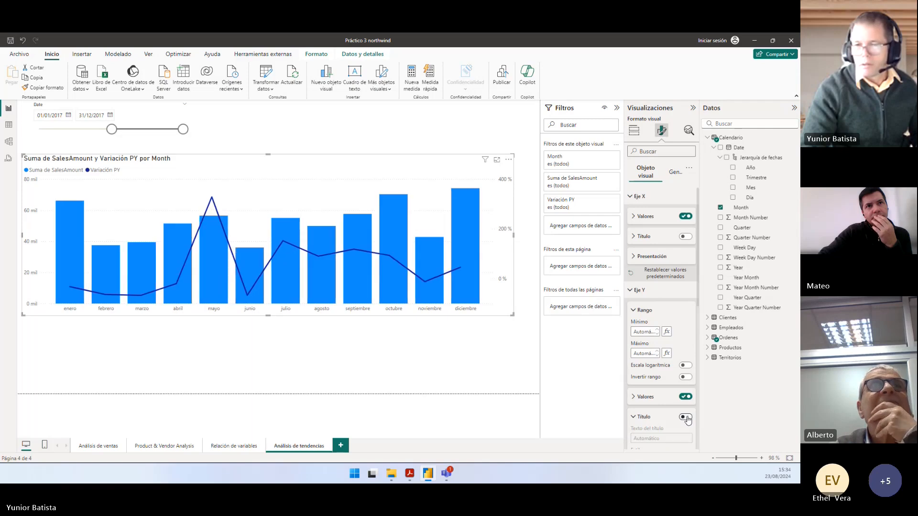
{"action": "left_click", "coordinate": [639, 290]}
{"action": "left_click", "coordinate": [655, 307]}
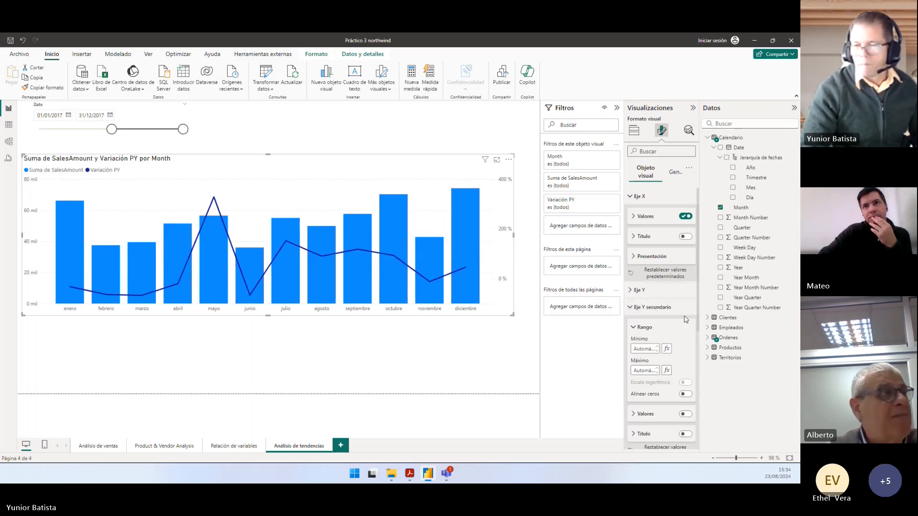
{"action": "scroll", "coordinate": [686, 319], "scroll_direction": "down", "scroll_amount": 1}
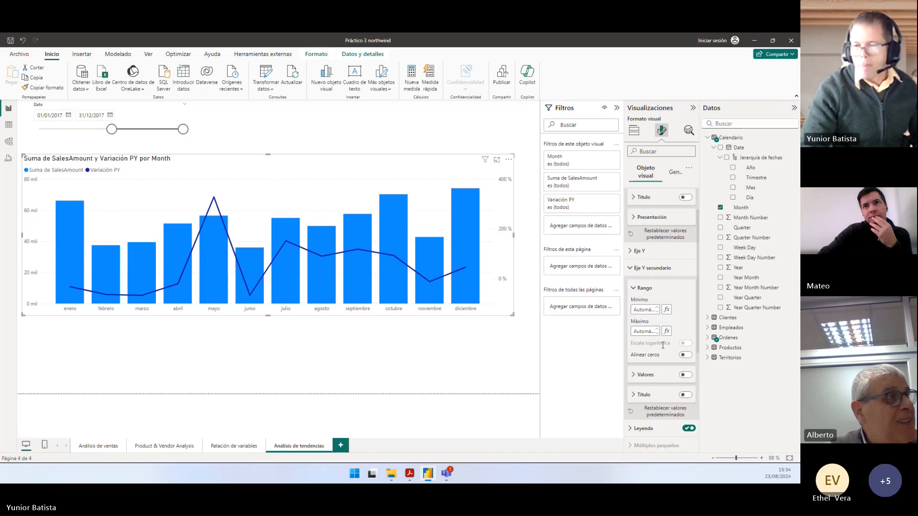
{"action": "left_click", "coordinate": [637, 268]}
Step: Shift the combo chart slightly right and turn on its data labels
{"action": "left_click_drag", "start_coordinate": [156, 174], "coordinate": [163, 174]}
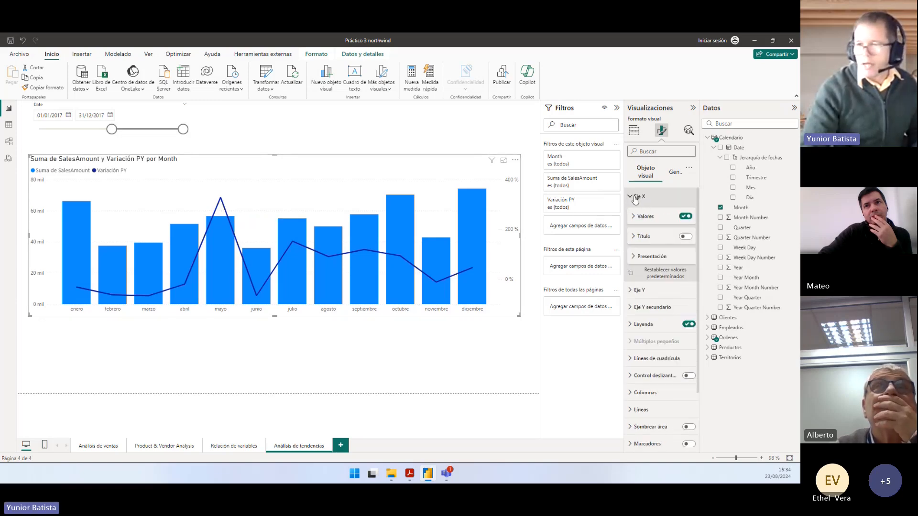
{"action": "left_click", "coordinate": [639, 199]}
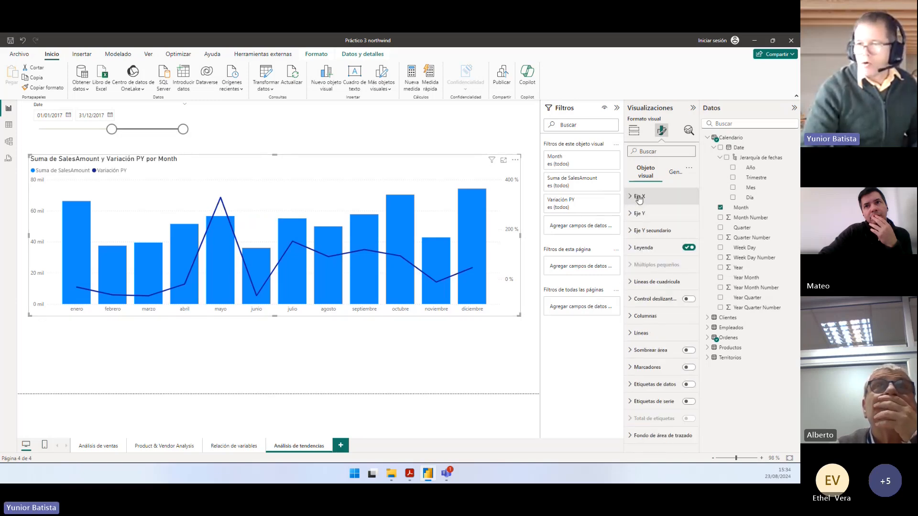
{"action": "left_click", "coordinate": [689, 385]}
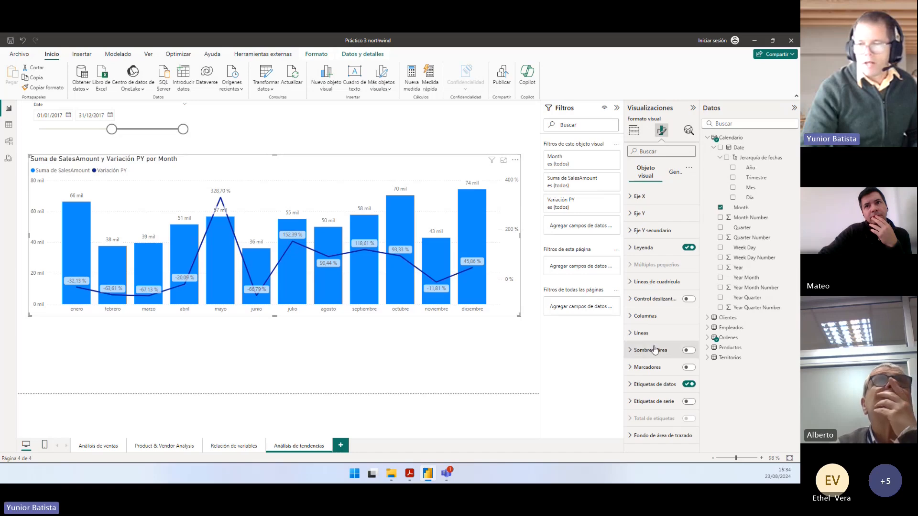
Step: Set the font of the data label values for all series to size 10 and bold
{"action": "left_click", "coordinate": [654, 385]}
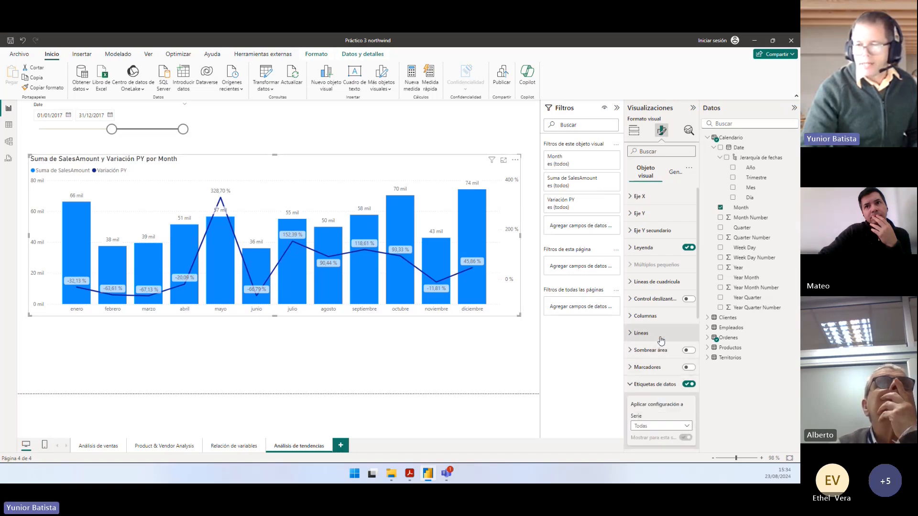
{"action": "scroll", "coordinate": [674, 344], "scroll_direction": "down", "scroll_amount": 5}
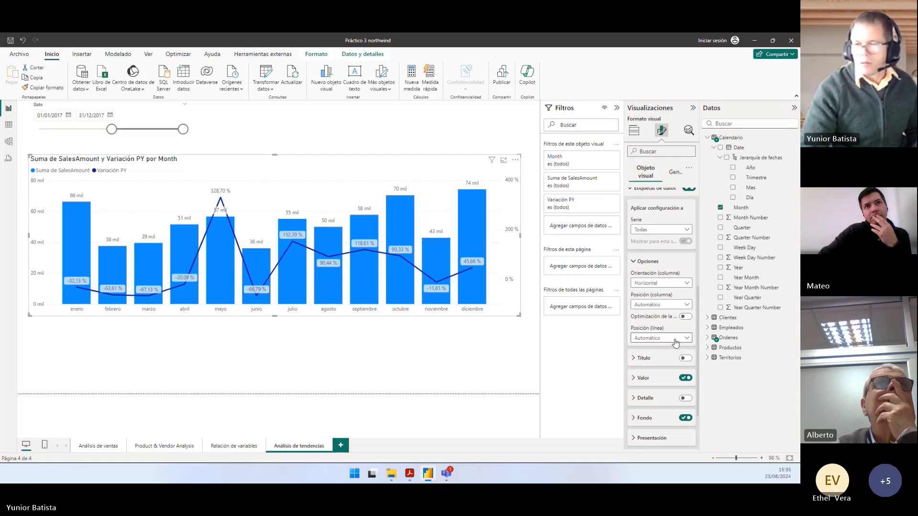
{"action": "left_click", "coordinate": [661, 305]}
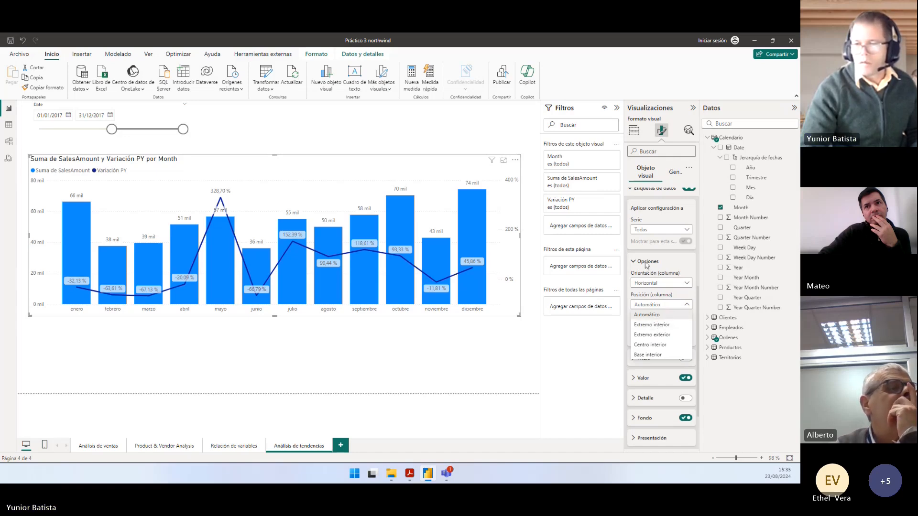
{"action": "left_click", "coordinate": [642, 378]}
{"action": "left_click", "coordinate": [643, 378]}
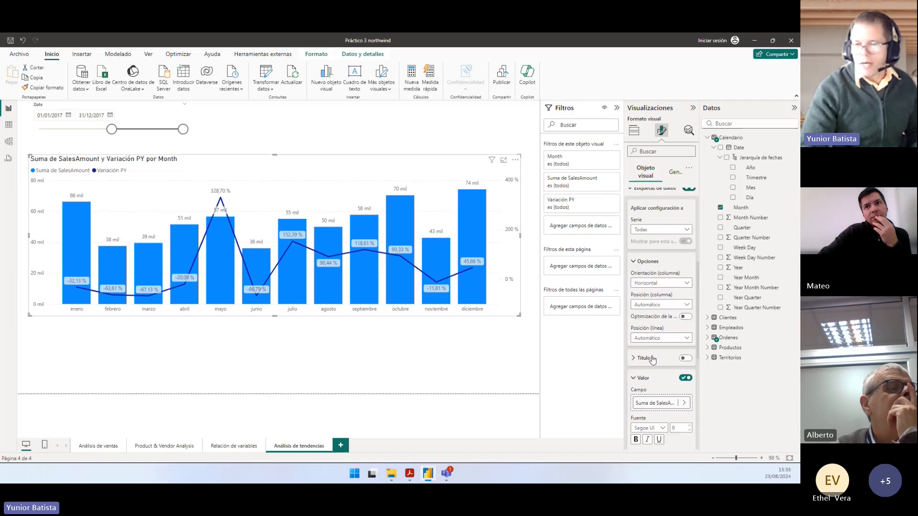
{"action": "scroll", "coordinate": [678, 328], "scroll_direction": "down", "scroll_amount": 3}
{"action": "left_click", "coordinate": [678, 310]}
{"action": "type", "text": "10"}
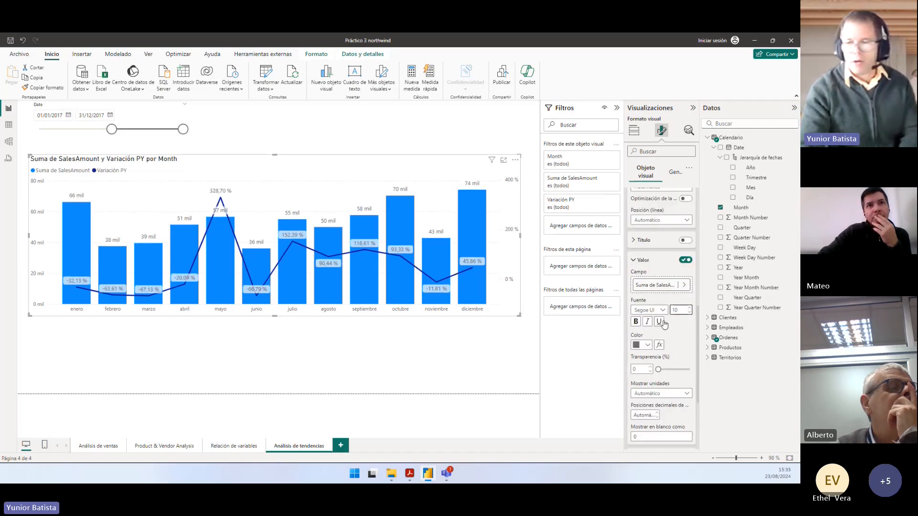
{"action": "left_click", "coordinate": [635, 321]}
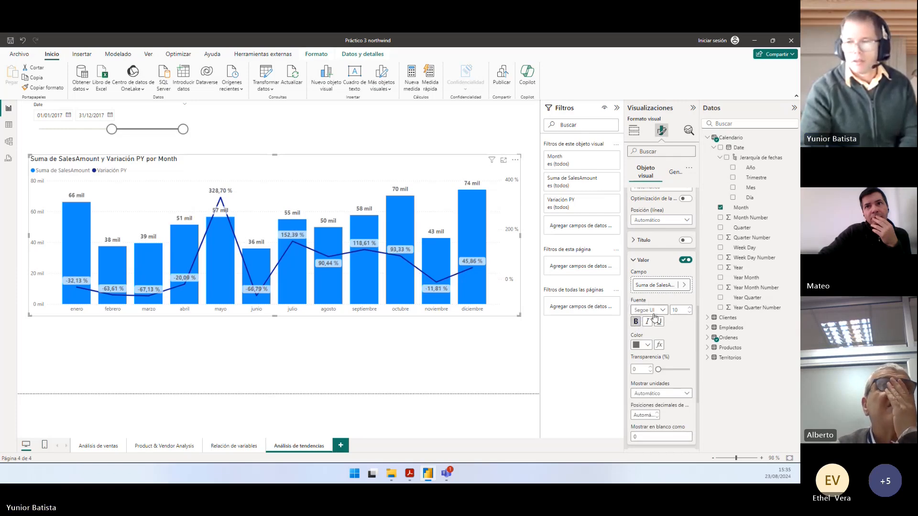
Step: Set the data label values' display units to Ninguno and their decimal places to 0
{"action": "scroll", "coordinate": [655, 318], "scroll_direction": "up", "scroll_amount": 1}
{"action": "scroll", "coordinate": [656, 318], "scroll_direction": "up", "scroll_amount": 3}
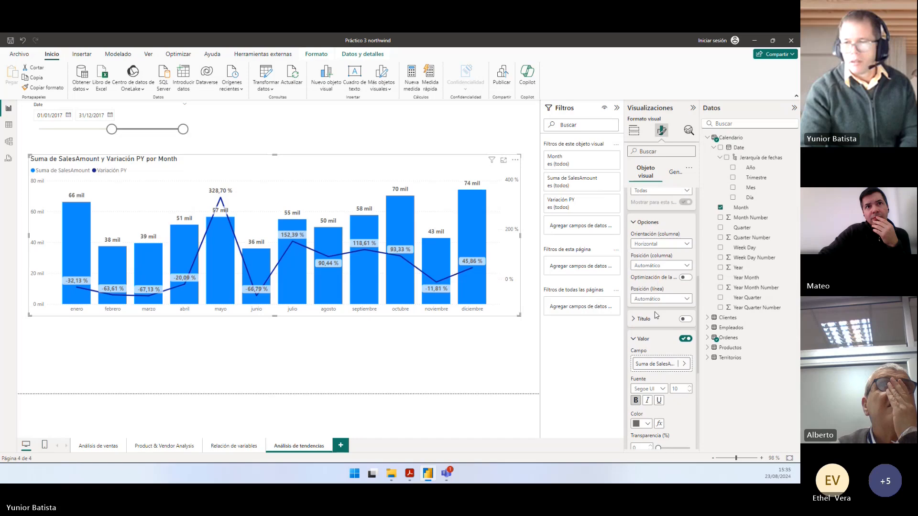
{"action": "scroll", "coordinate": [659, 271], "scroll_direction": "up", "scroll_amount": 4}
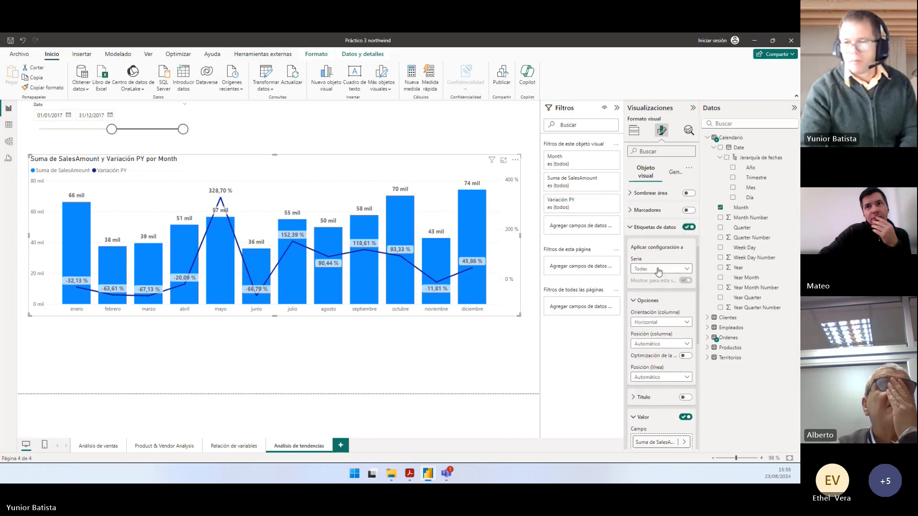
{"action": "left_click", "coordinate": [643, 301]}
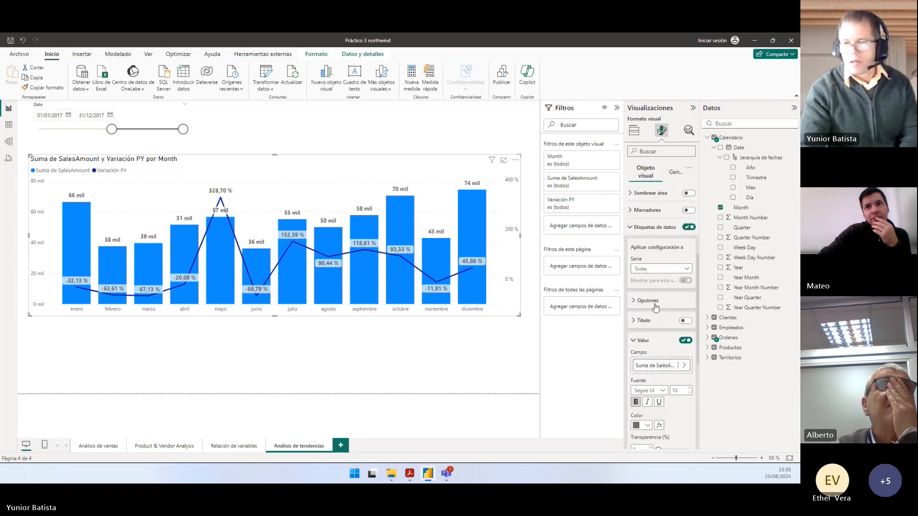
{"action": "scroll", "coordinate": [648, 341], "scroll_direction": "down", "scroll_amount": 8}
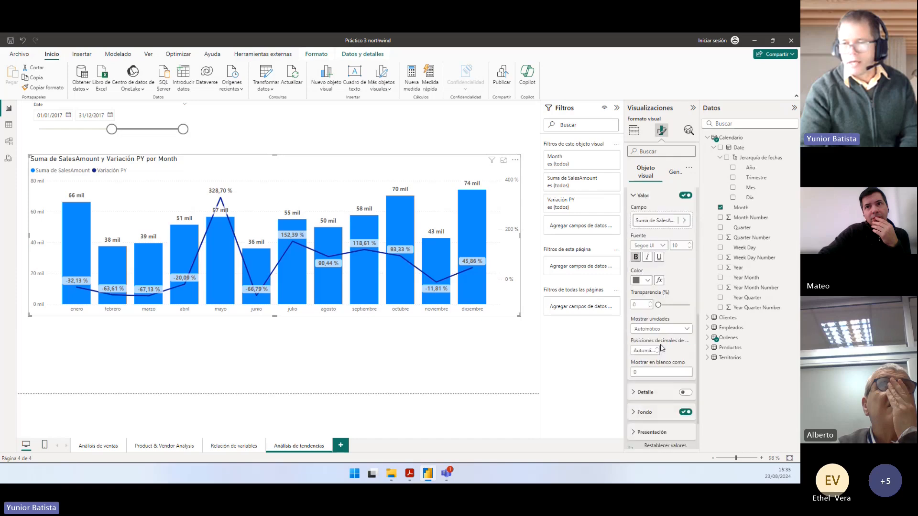
{"action": "left_click", "coordinate": [656, 318]}
{"action": "left_click", "coordinate": [655, 337]}
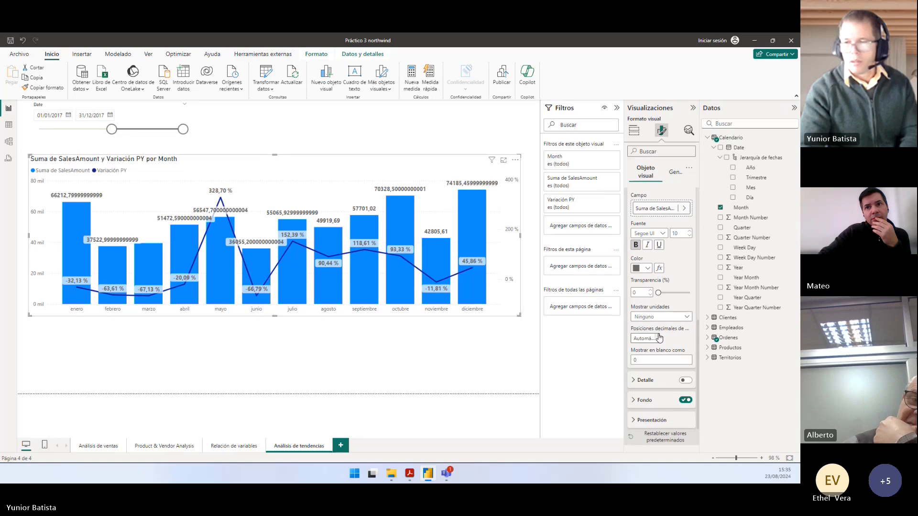
{"action": "left_click", "coordinate": [648, 339]}
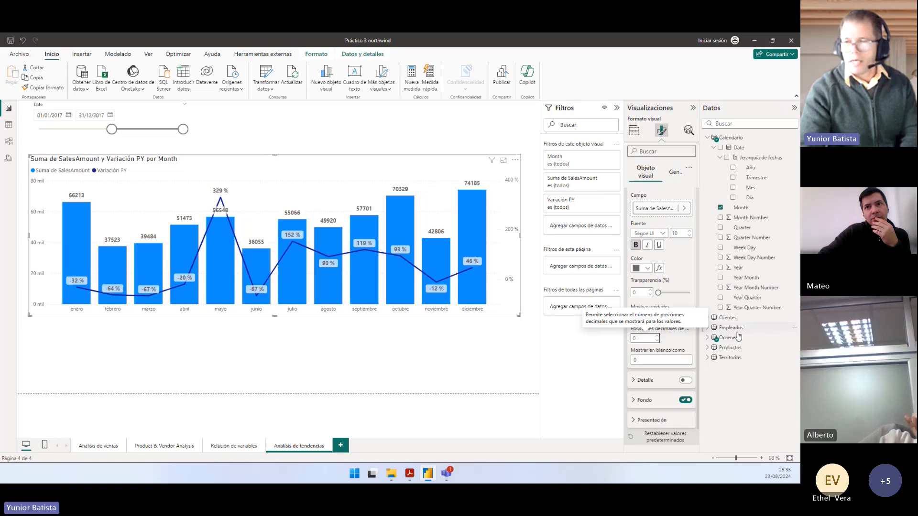
Step: Format the SalesAmount column of the Ordenes table with a thousands separator
{"action": "left_click", "coordinate": [708, 137]}
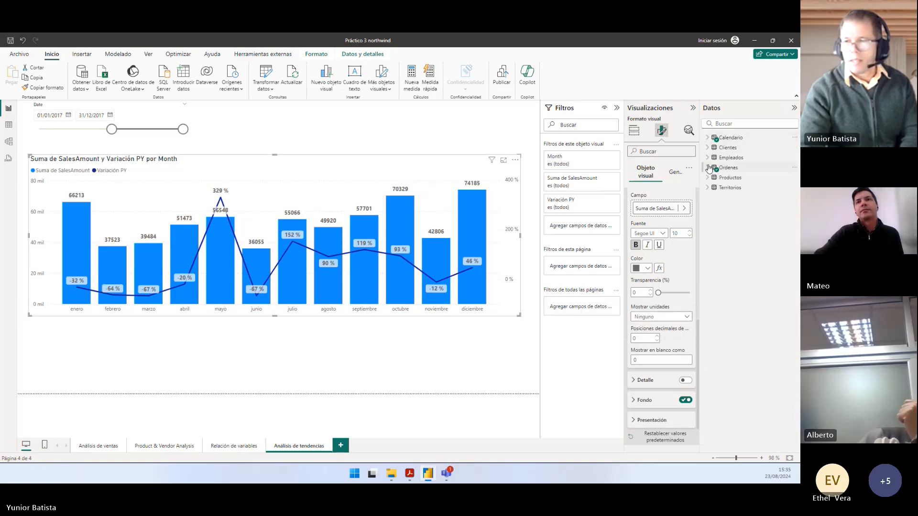
{"action": "left_click", "coordinate": [707, 168]}
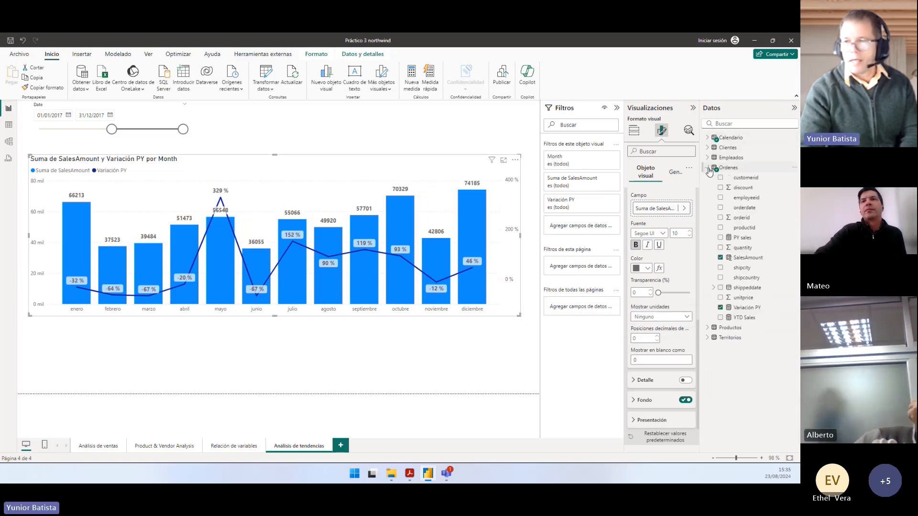
{"action": "left_click", "coordinate": [749, 259]}
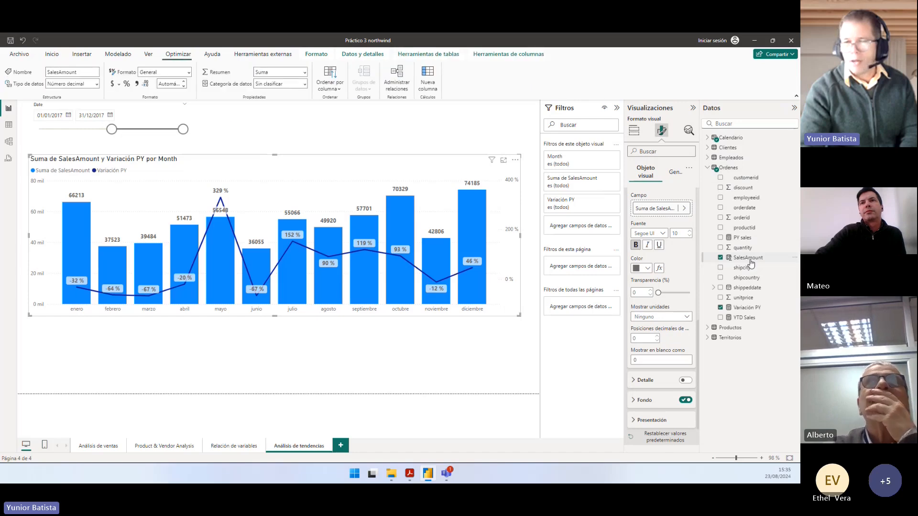
{"action": "left_click", "coordinate": [137, 84]}
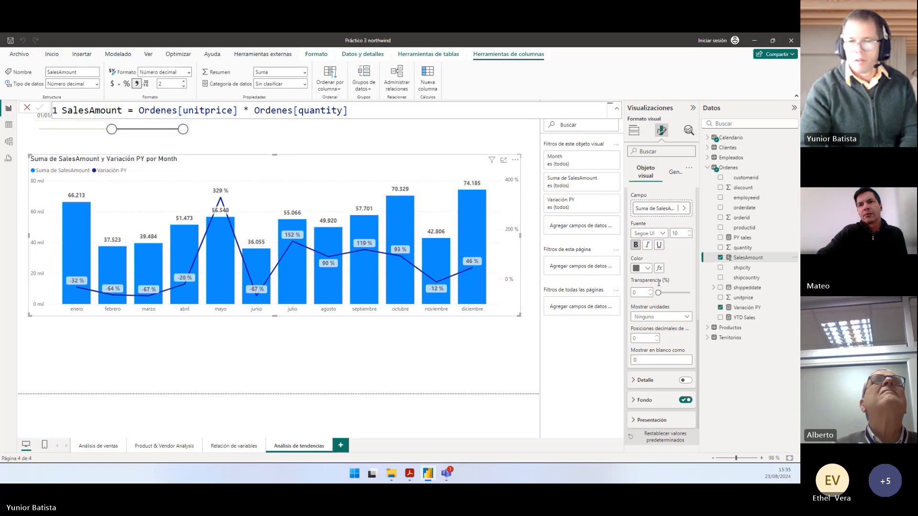
Step: Limit the combo chart's data label settings to the Variación PY series
{"action": "scroll", "coordinate": [658, 283], "scroll_direction": "up", "scroll_amount": 5}
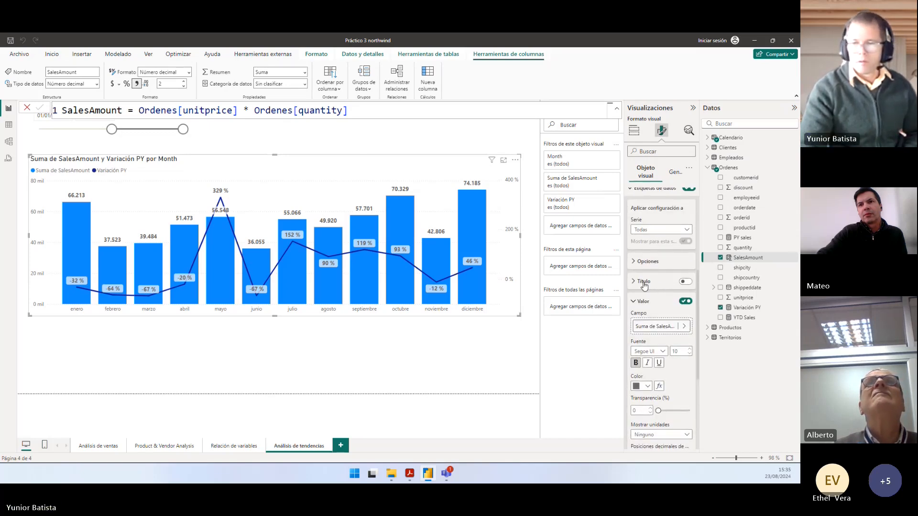
{"action": "scroll", "coordinate": [644, 286], "scroll_direction": "up", "scroll_amount": 4}
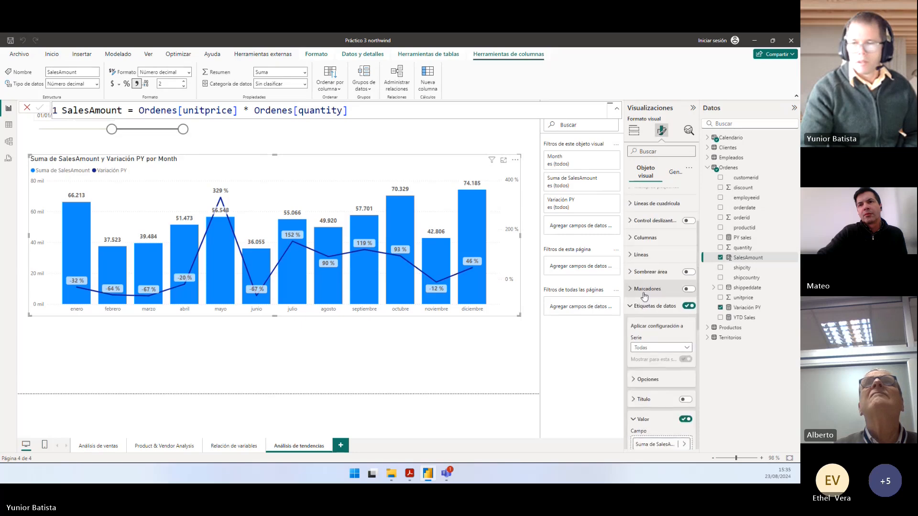
{"action": "left_click", "coordinate": [652, 306]}
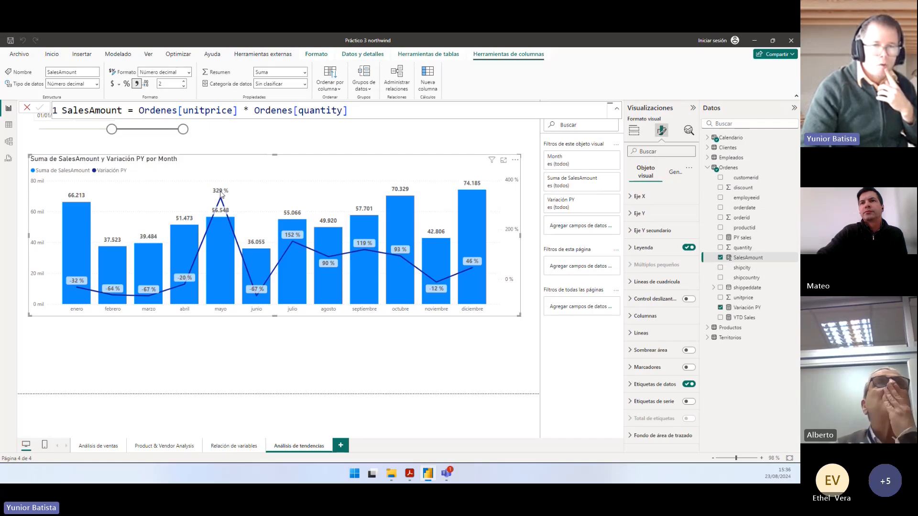
{"action": "left_click", "coordinate": [661, 383]}
{"action": "scroll", "coordinate": [669, 373], "scroll_direction": "down", "scroll_amount": 1}
{"action": "left_click", "coordinate": [659, 309]}
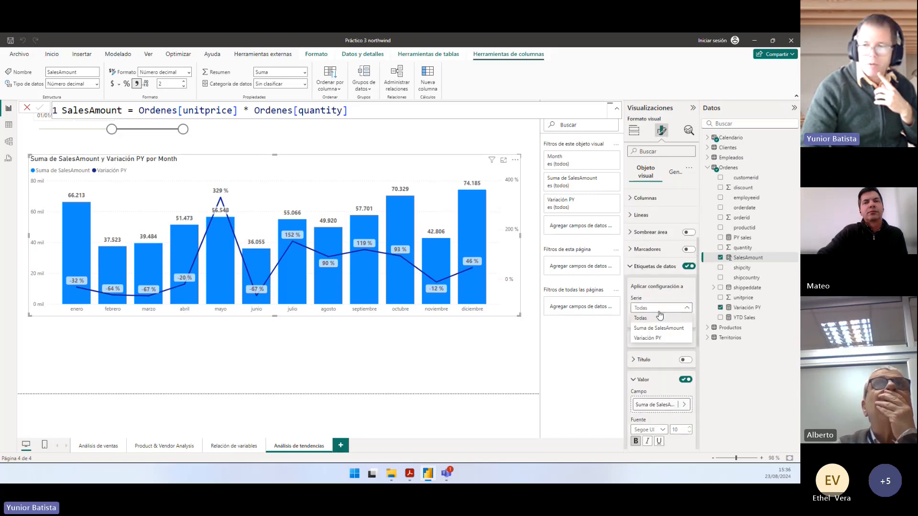
{"action": "left_click", "coordinate": [657, 338]}
Step: Give the Variación PY data labels a light blue background with 0% transparency
{"action": "scroll", "coordinate": [682, 351], "scroll_direction": "down", "scroll_amount": 2}
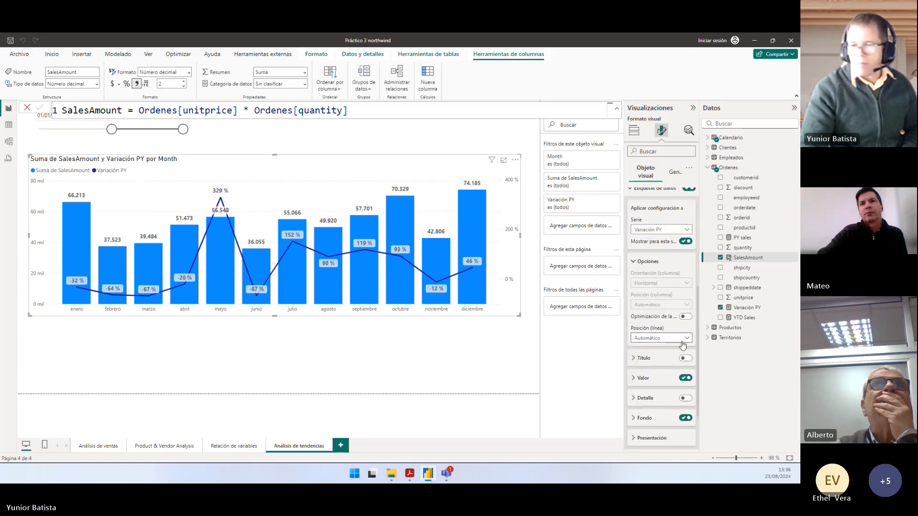
{"action": "scroll", "coordinate": [682, 348], "scroll_direction": "down", "scroll_amount": 1}
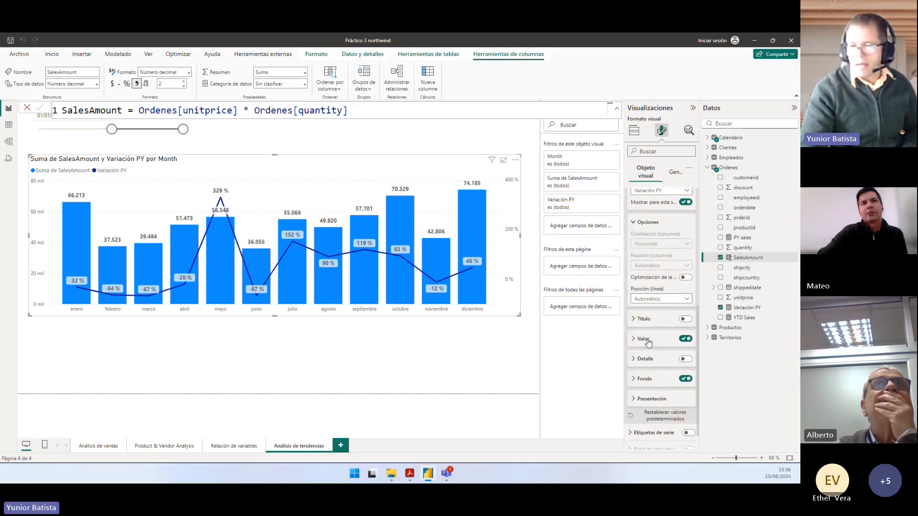
{"action": "left_click", "coordinate": [653, 375]}
{"action": "scroll", "coordinate": [652, 375], "scroll_direction": "down", "scroll_amount": 2}
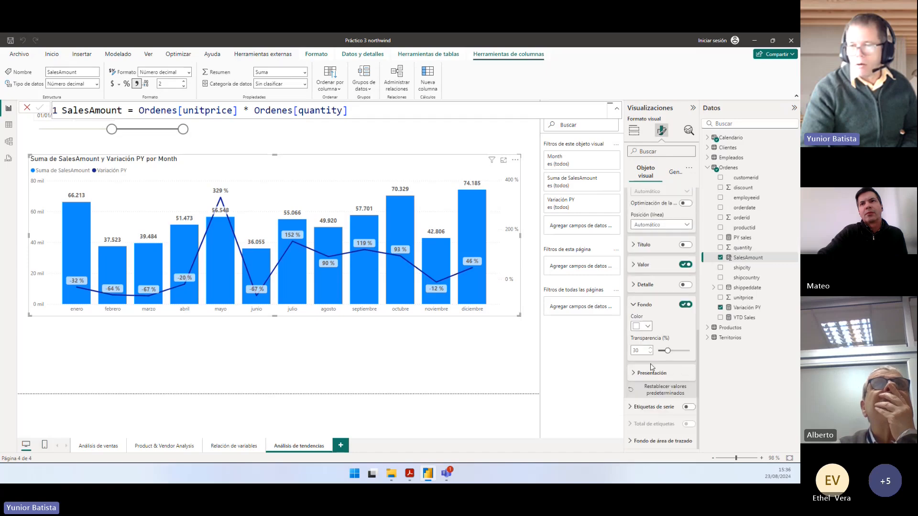
{"action": "left_click", "coordinate": [641, 326]}
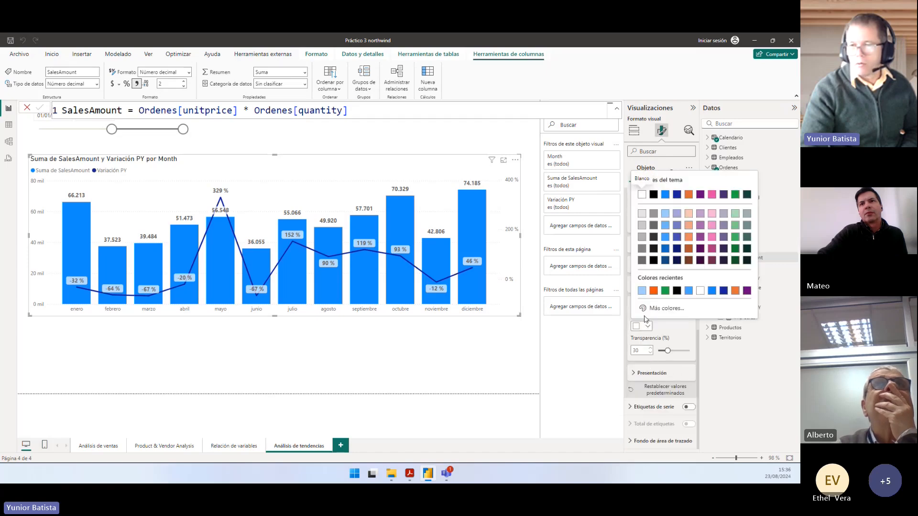
{"action": "left_click", "coordinate": [641, 237]}
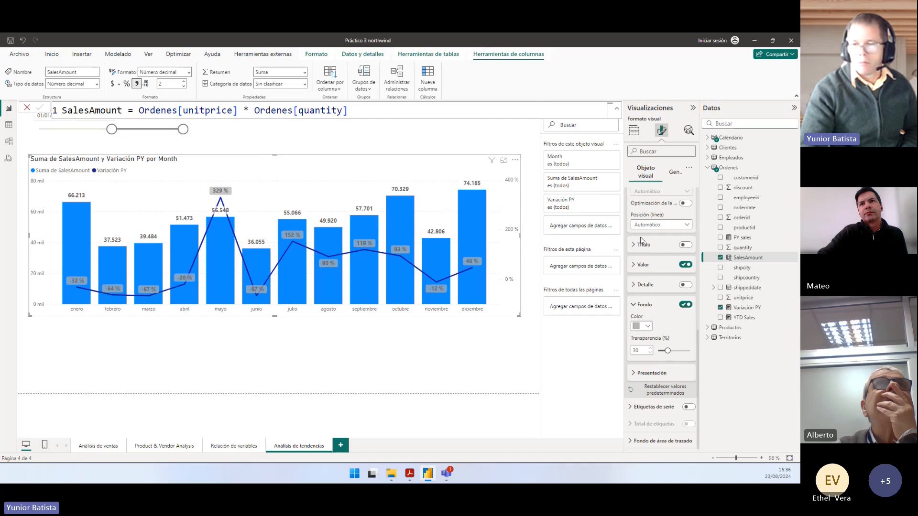
{"action": "left_click", "coordinate": [642, 328]}
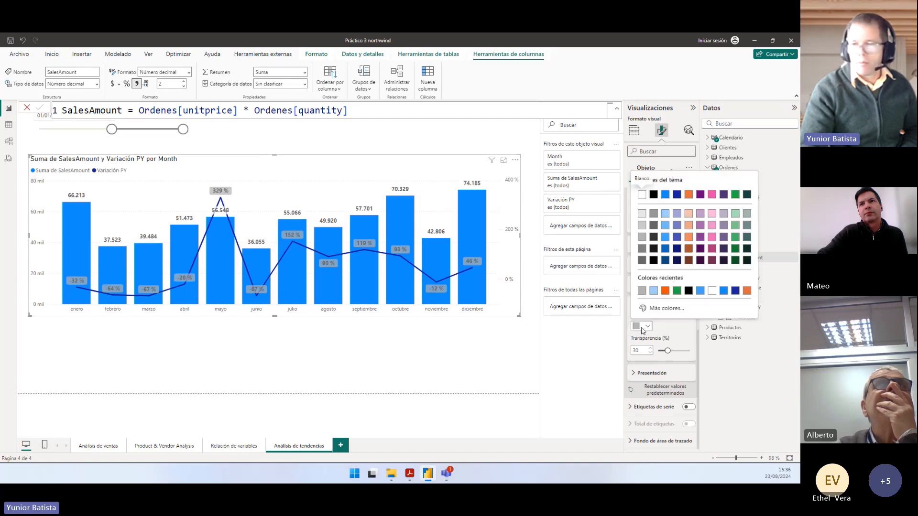
{"action": "left_click", "coordinate": [664, 214]}
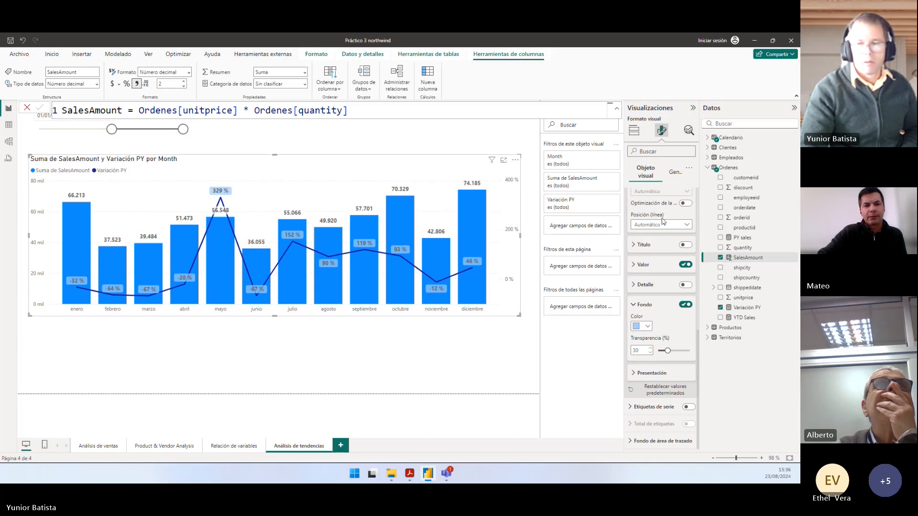
{"action": "left_click_drag", "start_coordinate": [667, 351], "coordinate": [647, 351]}
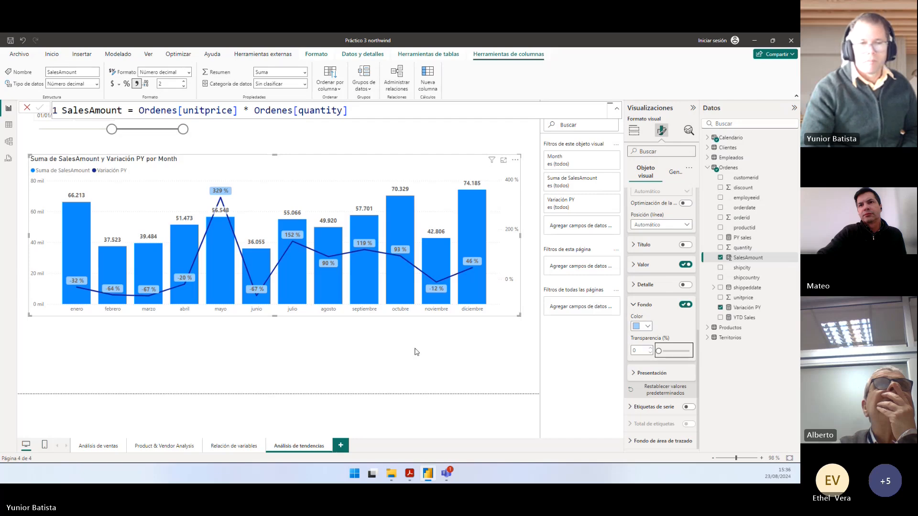
{"action": "left_click", "coordinate": [208, 362]}
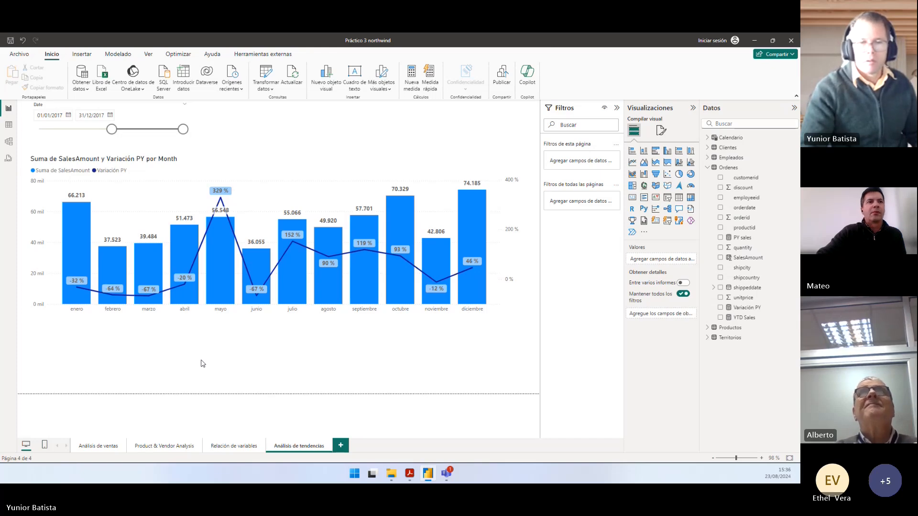
Step: Set the font of the combo chart's X-axis values to size 10 and bold
{"action": "left_click", "coordinate": [247, 316]}
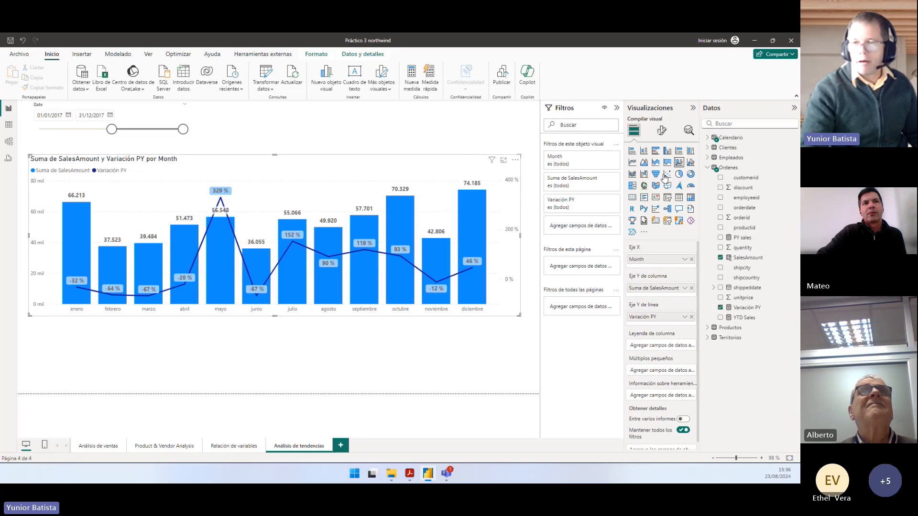
{"action": "left_click", "coordinate": [667, 131]}
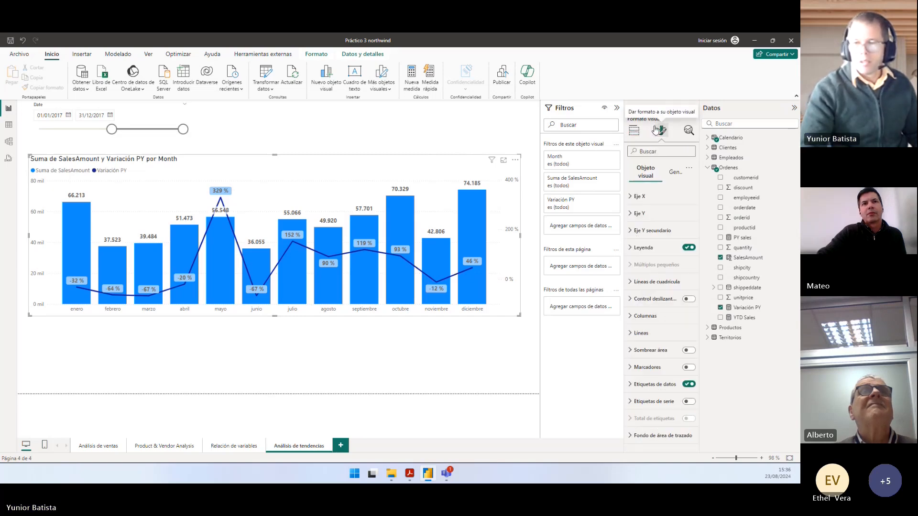
{"action": "left_click", "coordinate": [650, 197]}
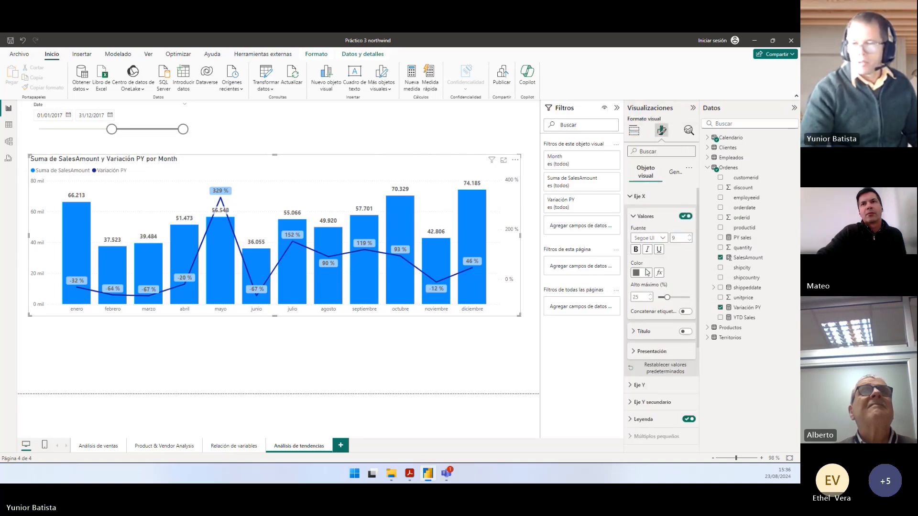
{"action": "double_click", "coordinate": [680, 238]}
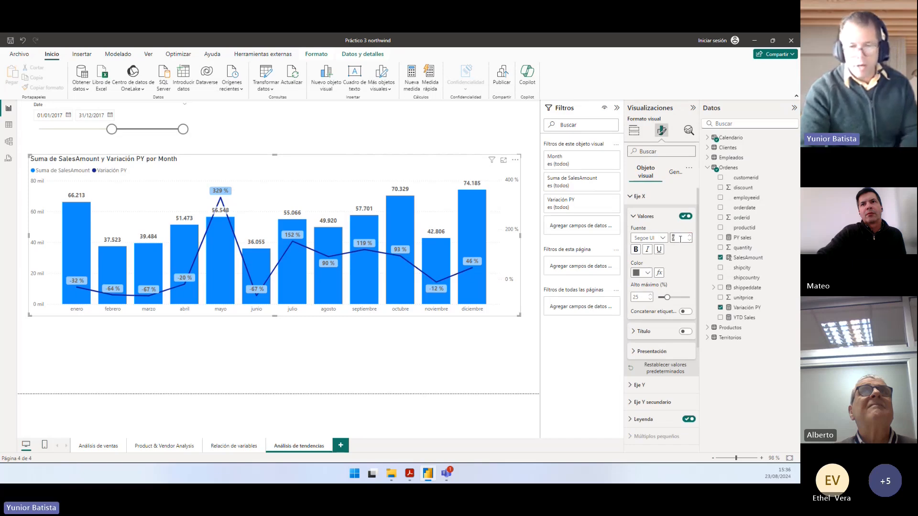
{"action": "type", "text": "10"}
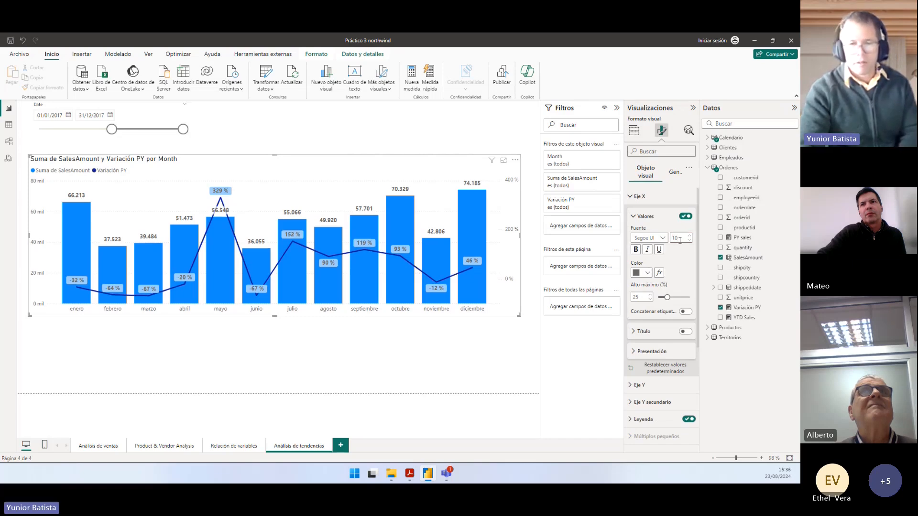
{"action": "left_click", "coordinate": [636, 250]}
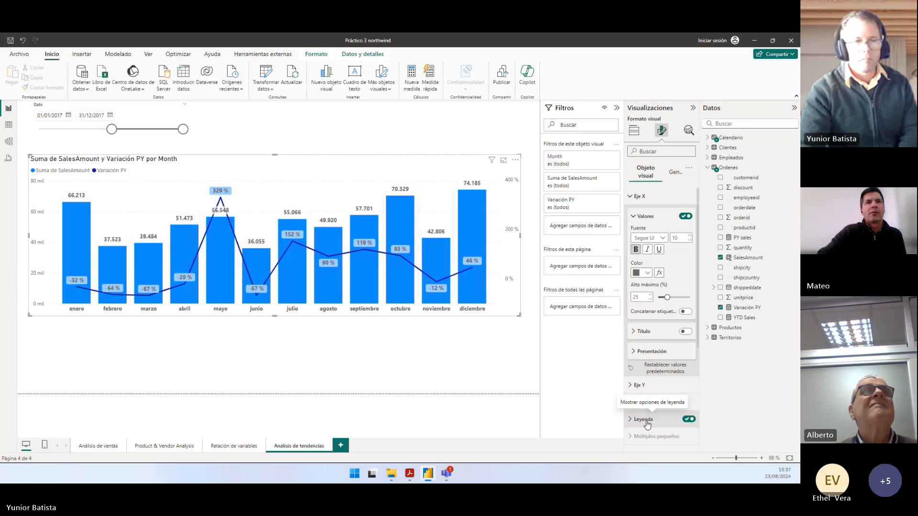
{"action": "left_click", "coordinate": [330, 351]}
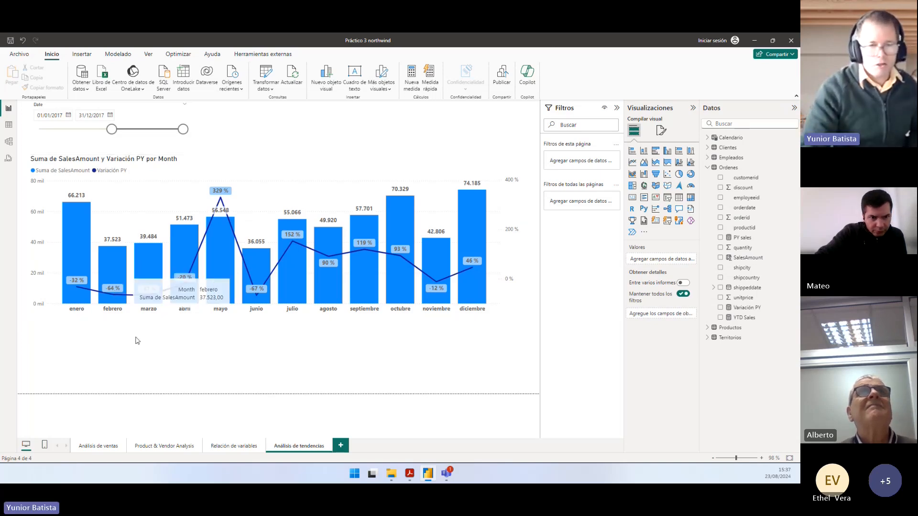
Step: Turn on the shadow and the visual border of the combo chart
{"action": "left_click", "coordinate": [144, 318]}
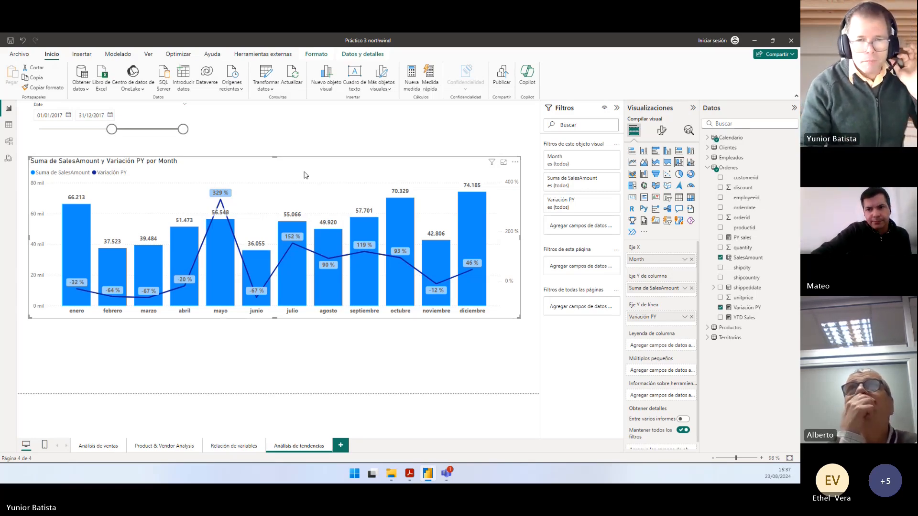
{"action": "left_click", "coordinate": [662, 130]}
{"action": "left_click", "coordinate": [670, 173]}
{"action": "left_click", "coordinate": [643, 231]}
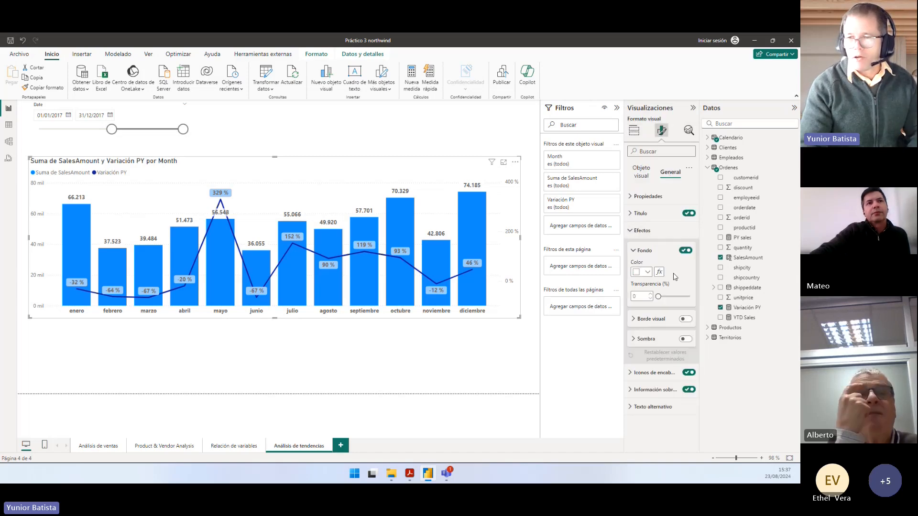
{"action": "left_click", "coordinate": [686, 339]}
{"action": "left_click", "coordinate": [651, 319]}
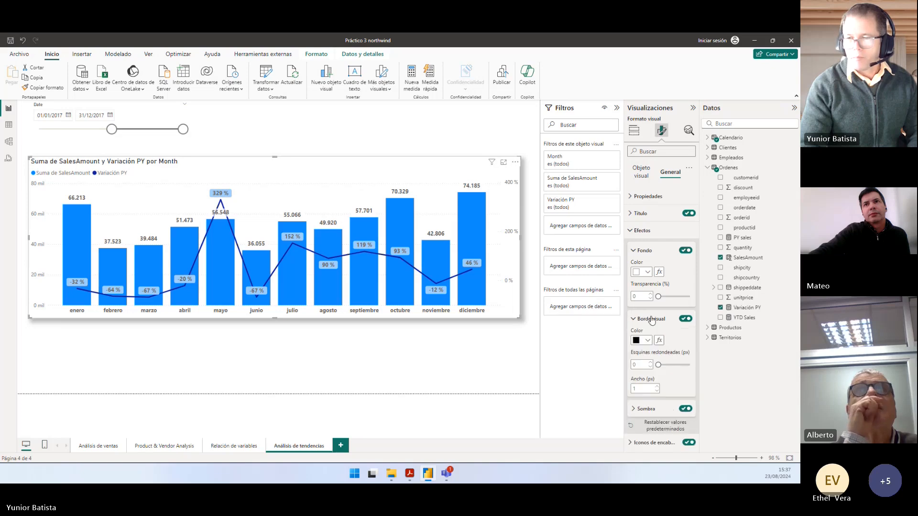
Step: Round the corners of the combo chart's visual border to 20 px
{"action": "scroll", "coordinate": [652, 328], "scroll_direction": "down", "scroll_amount": 1}
{"action": "type", "text": "20"}
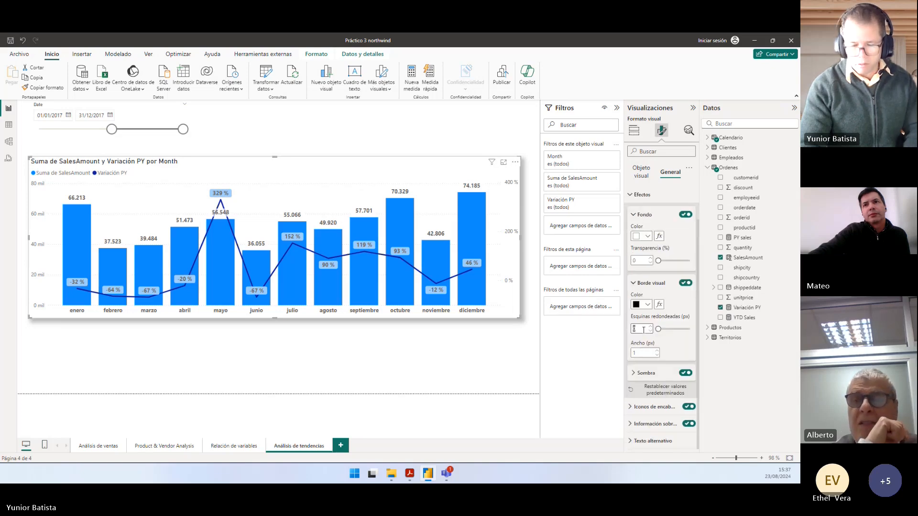
{"action": "key", "text": "Return"}
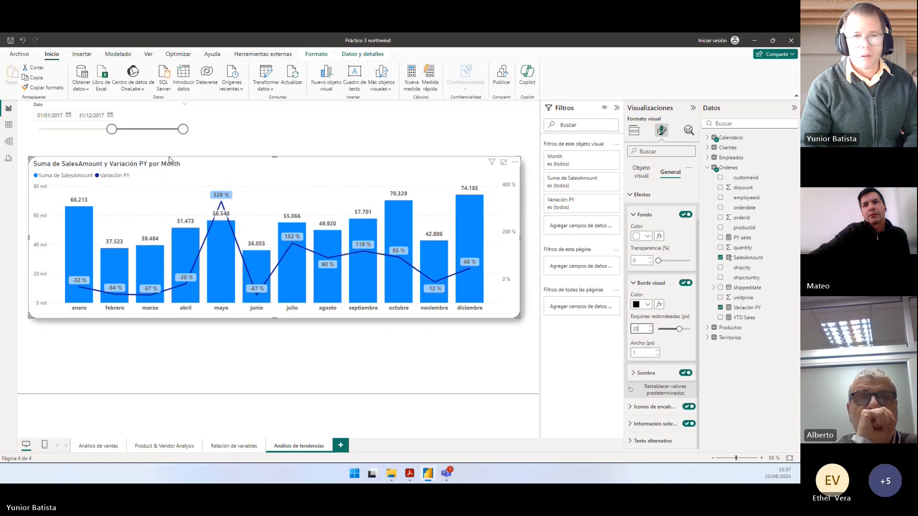
Step: Turn on the visual border and the shadow of the Date slicer
{"action": "left_click", "coordinate": [169, 141]}
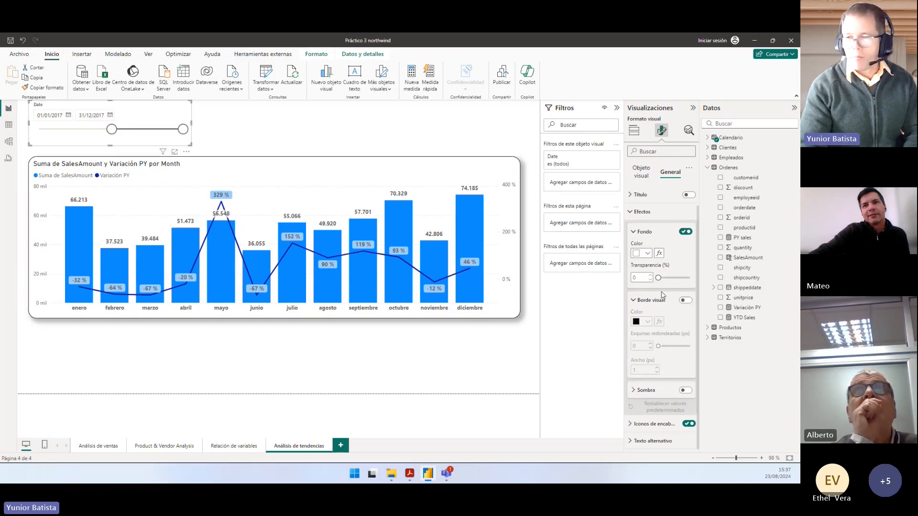
{"action": "left_click", "coordinate": [641, 211]}
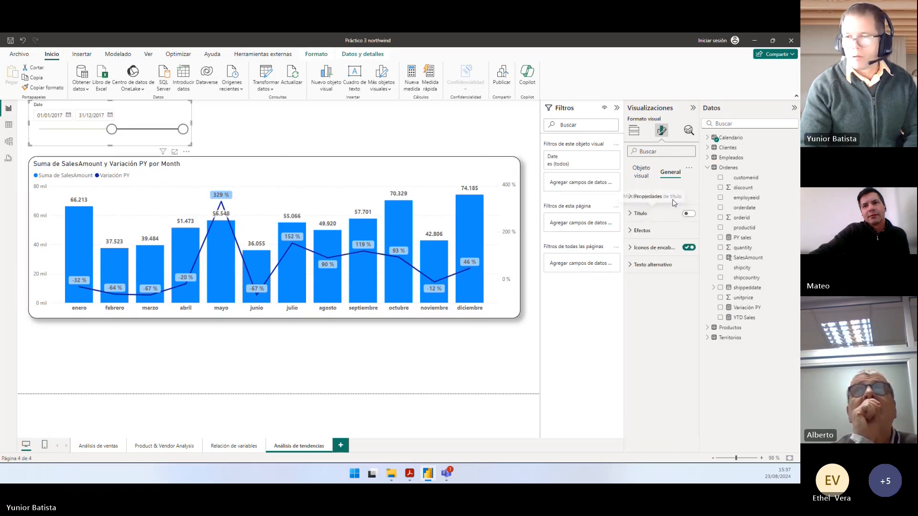
{"action": "left_click", "coordinate": [652, 234]}
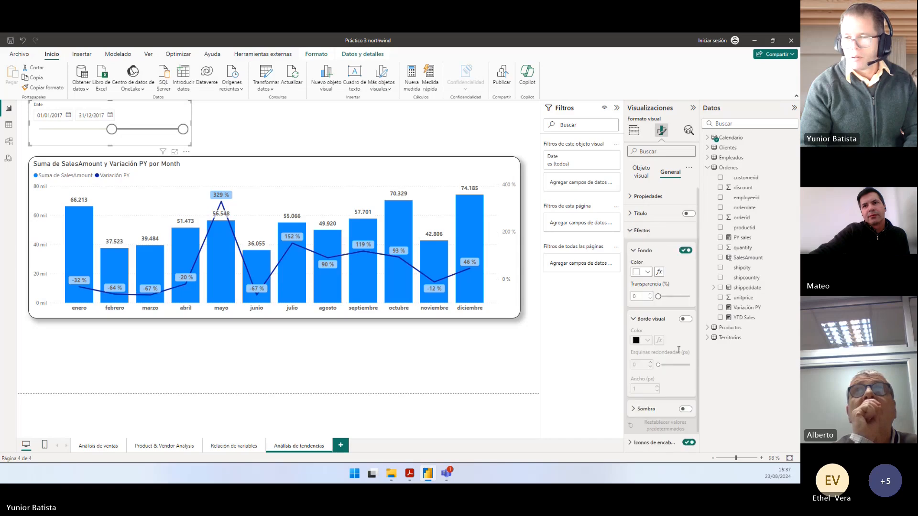
{"action": "left_click", "coordinate": [685, 319]}
{"action": "left_click", "coordinate": [682, 410]}
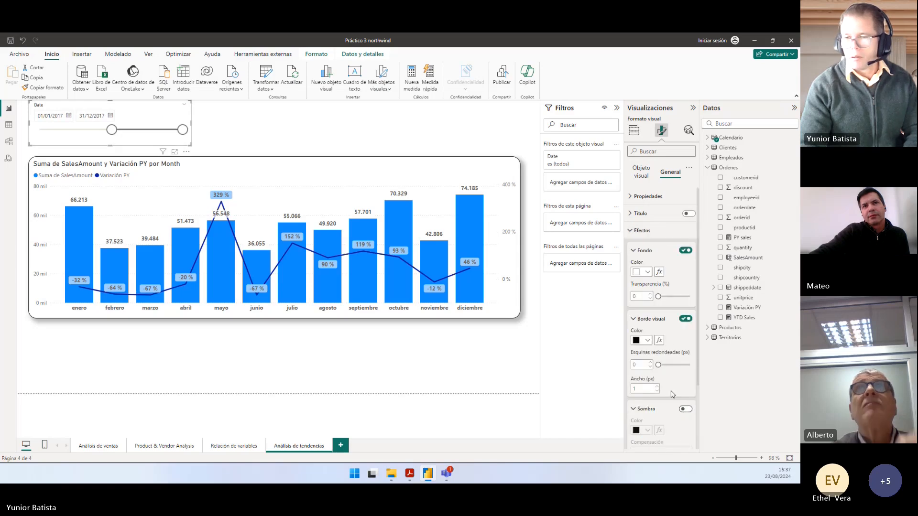
{"action": "left_click", "coordinate": [685, 409]}
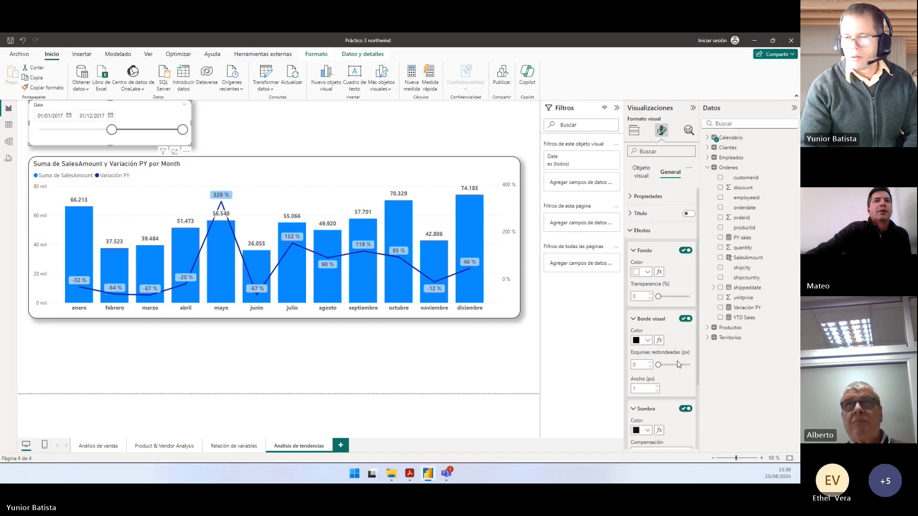
{"action": "scroll", "coordinate": [678, 361], "scroll_direction": "down", "scroll_amount": 2}
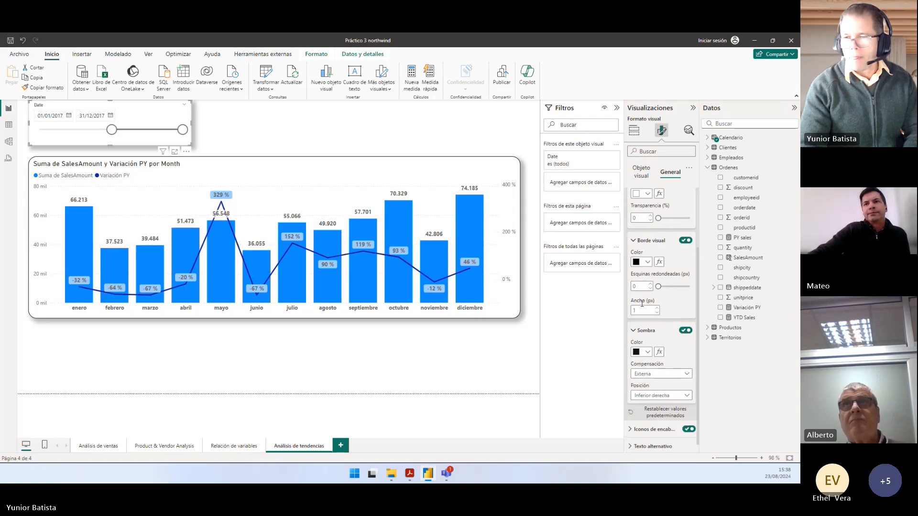
Step: Round the corners of the Date slicer's visual border to 20 px and shift the slicer slightly down above the combo chart
{"action": "left_click", "coordinate": [640, 286]}
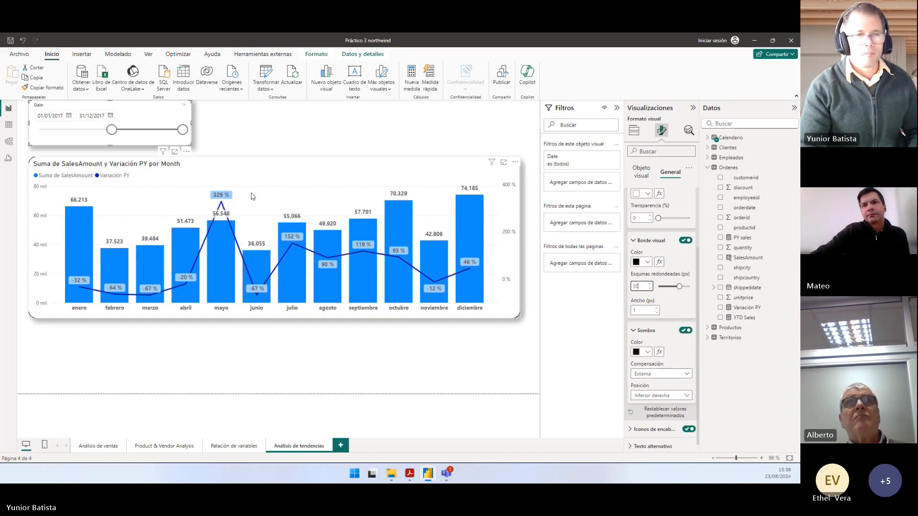
{"action": "left_click", "coordinate": [244, 132]}
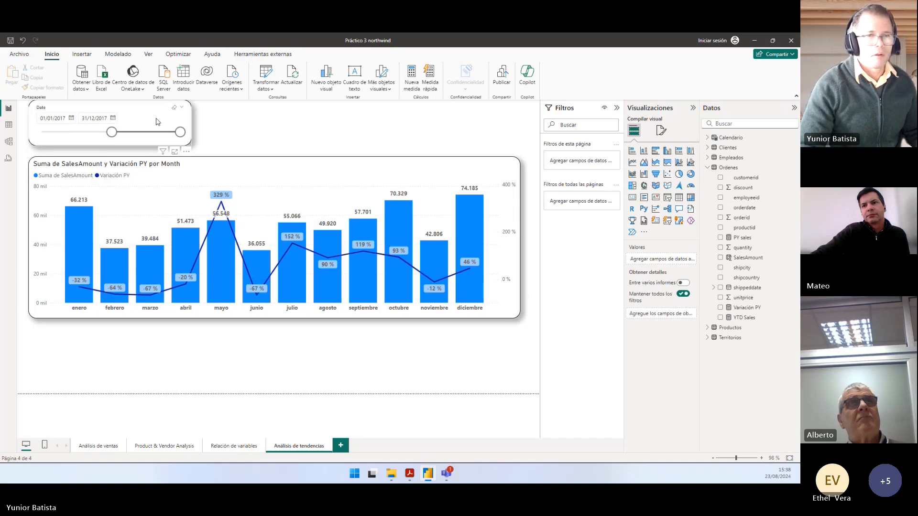
{"action": "left_click_drag", "start_coordinate": [152, 116], "coordinate": [154, 123]}
{"action": "left_click", "coordinate": [191, 352]}
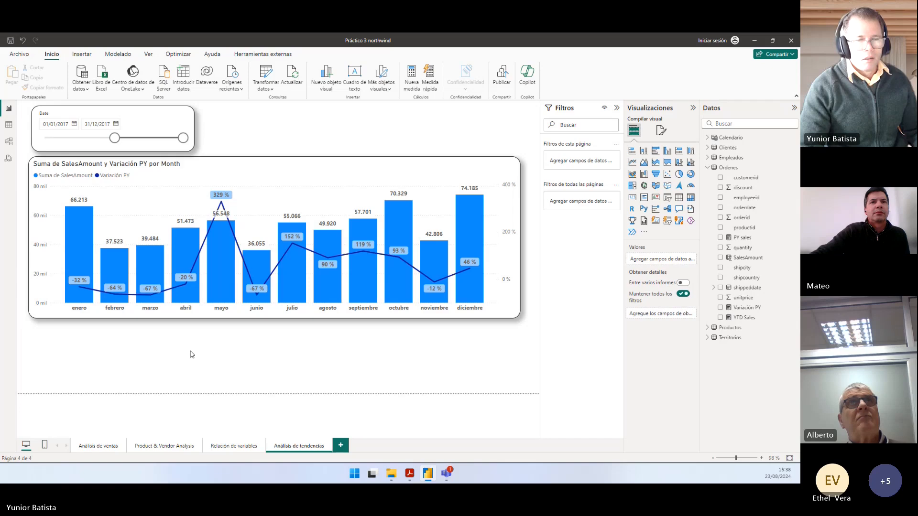
Step: Read question 1 of Ejercicio 4 in the Letra Práctico 3 PDF and check the combo chart for the first month with positive variation
{"action": "key", "text": "alt+Tab"}
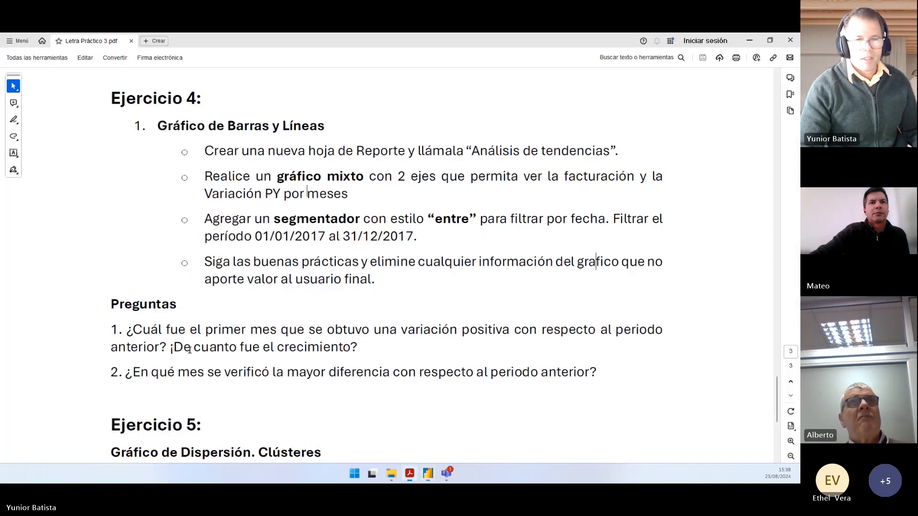
{"action": "mouse_move", "coordinate": [130, 329]}
{"action": "left_mouse_down"}
{"action": "mouse_move", "coordinate": [545, 331]}
{"action": "mouse_move", "coordinate": [226, 362]}
{"action": "mouse_move", "coordinate": [170, 346]}
{"action": "mouse_move", "coordinate": [351, 347]}
{"action": "left_mouse_up"}
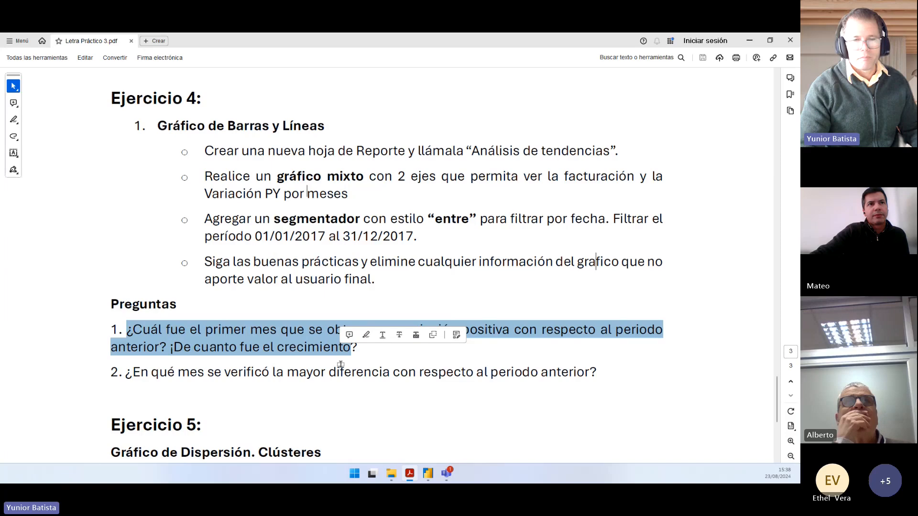
{"action": "key", "text": "alt+Tab"}
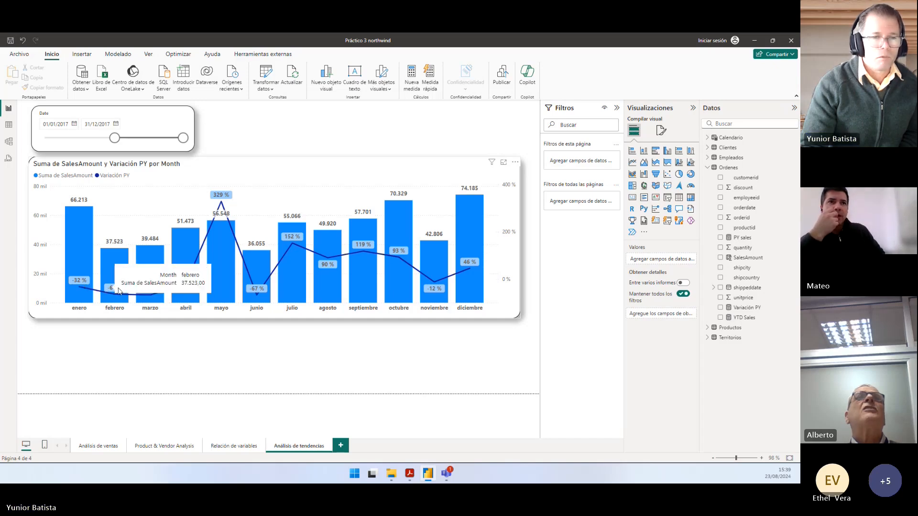
{"action": "mouse_move", "coordinate": [150, 293]}
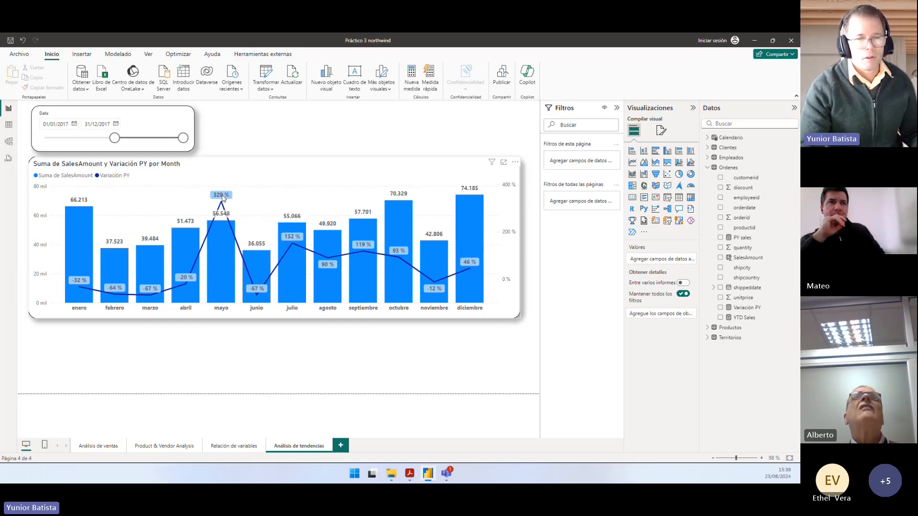
{"action": "key", "text": "alt+Tab"}
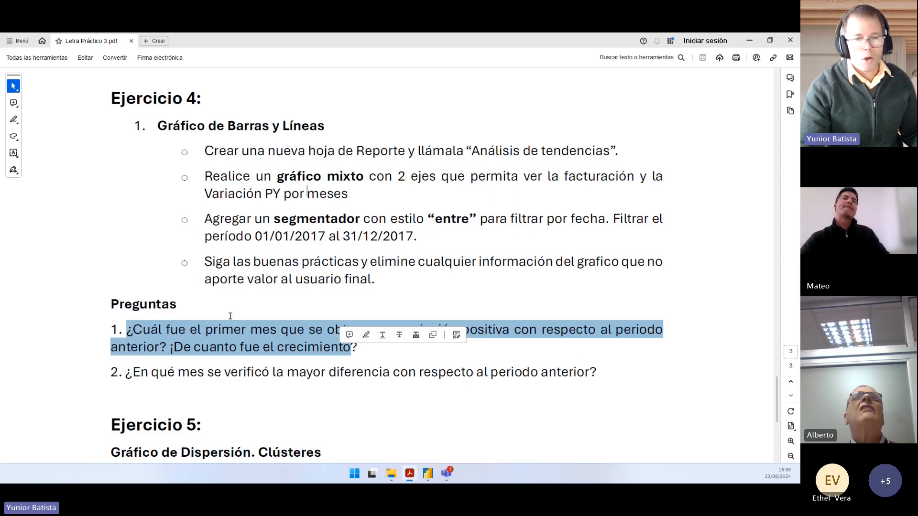
{"action": "key", "text": "alt+Tab"}
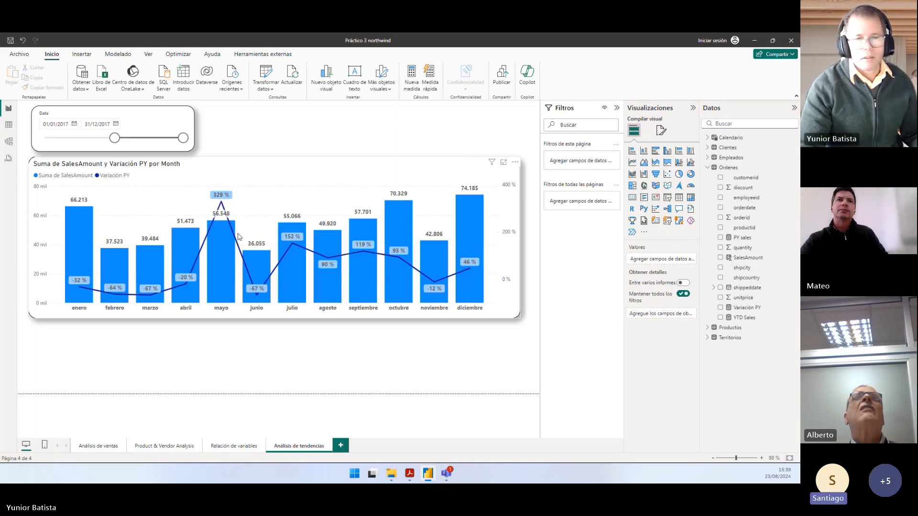
Step: Add the PY sales measure to the combo chart's column Y-axis alongside SalesAmount
{"action": "left_click", "coordinate": [302, 190]}
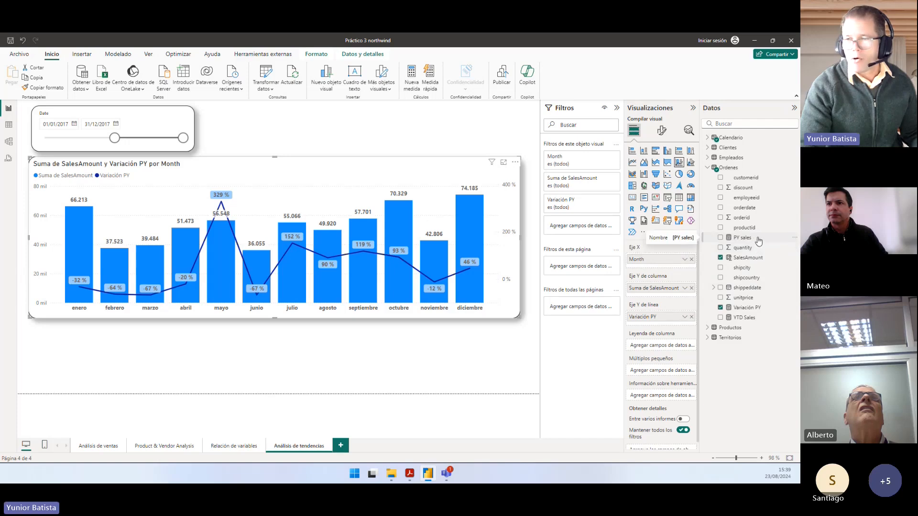
{"action": "left_click_drag", "start_coordinate": [759, 241], "coordinate": [646, 292]}
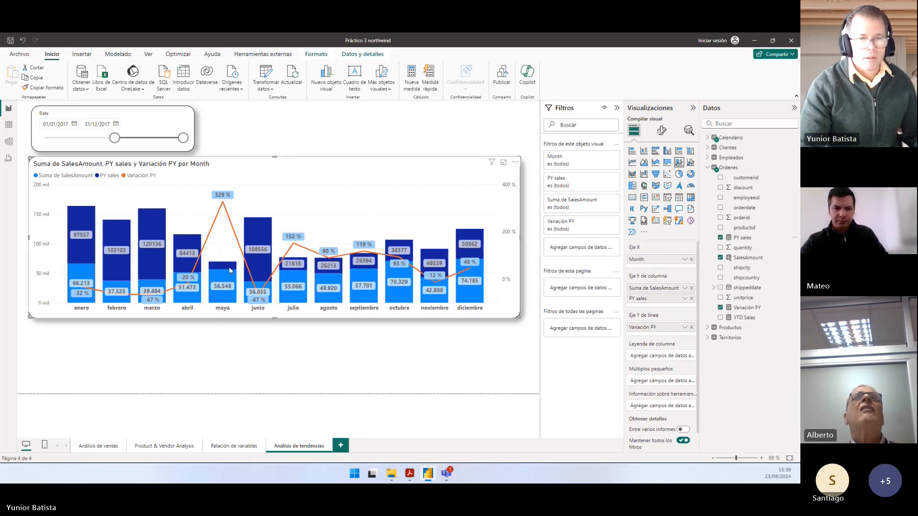
{"action": "mouse_move", "coordinate": [227, 270]}
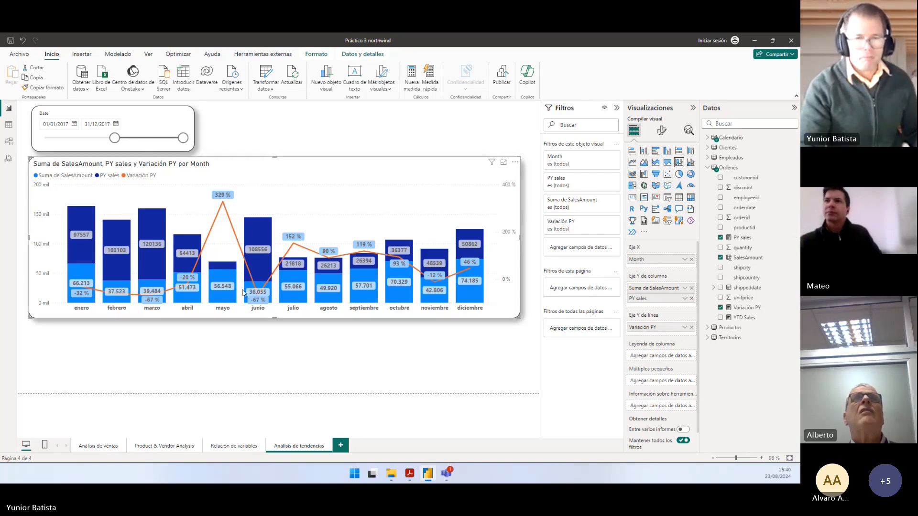
Step: Read question 2 of Ejercicio 4 in the PDF, about the month with the greatest difference from the previous period, and return to the report
{"action": "key", "text": "alt+Tab"}
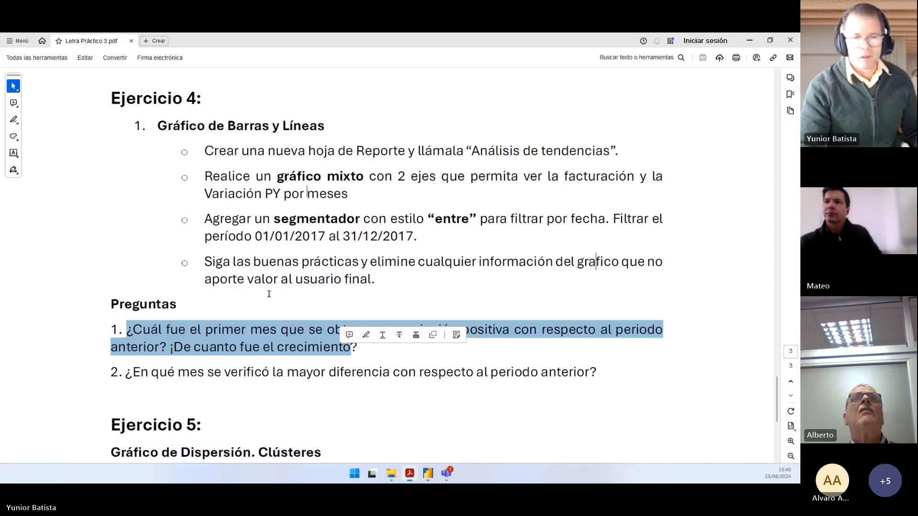
{"action": "left_click", "coordinate": [269, 294]}
{"action": "left_click_drag", "start_coordinate": [152, 372], "coordinate": [352, 380]}
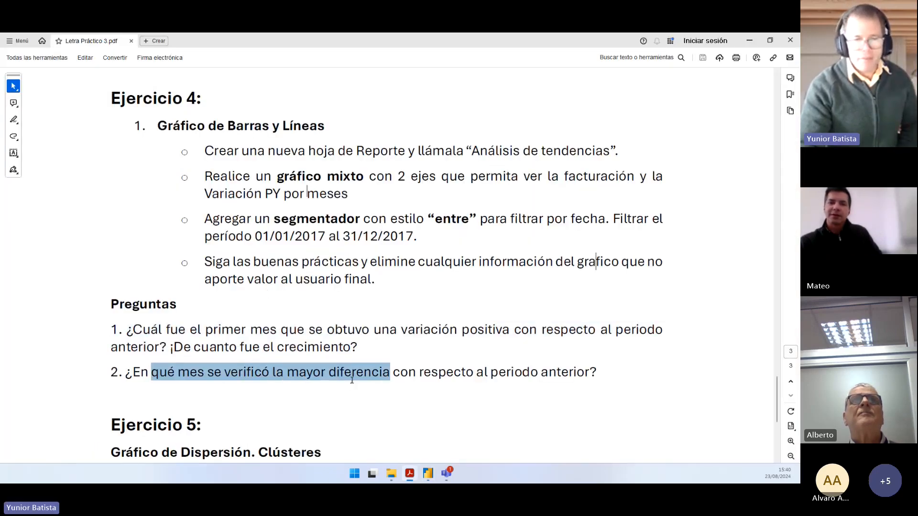
{"action": "left_click_drag", "start_coordinate": [352, 380], "coordinate": [566, 372]}
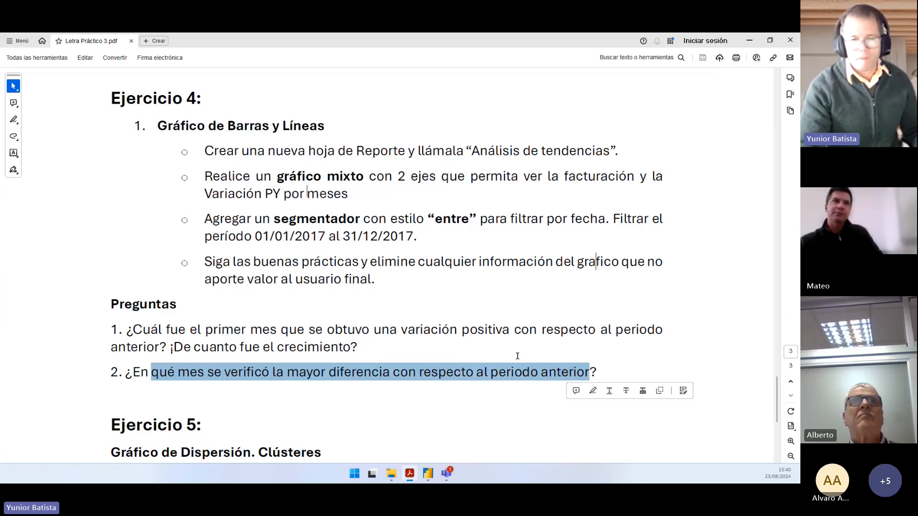
{"action": "left_click", "coordinate": [242, 372]}
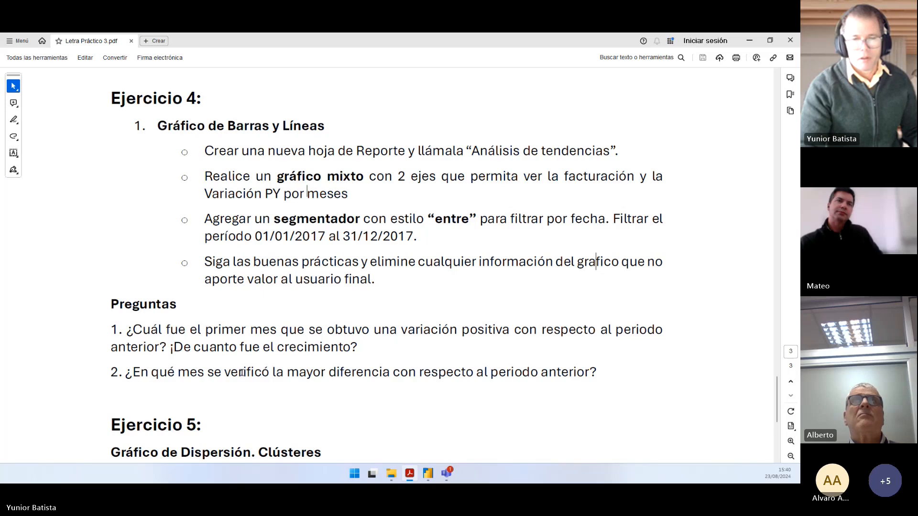
{"action": "left_click_drag", "start_coordinate": [126, 372], "coordinate": [598, 374]}
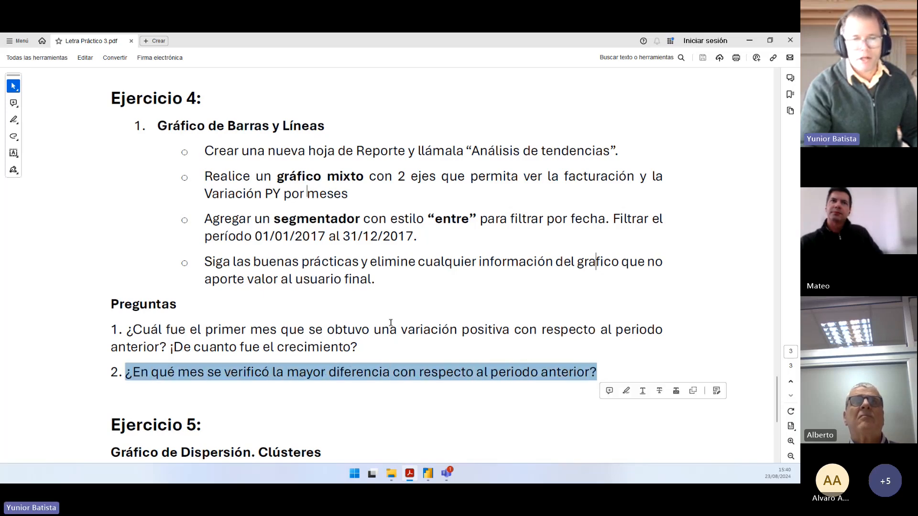
{"action": "key", "text": "alt+Tab"}
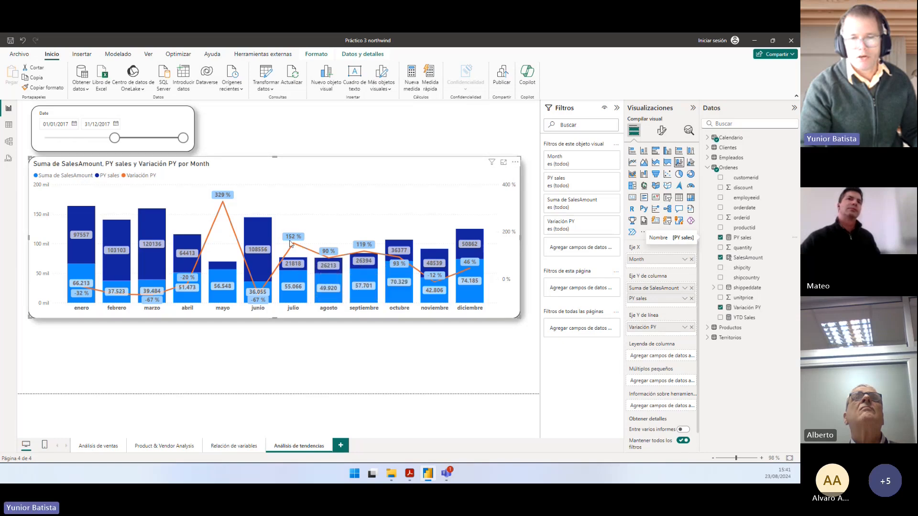
Step: Remove PY sales from the combo chart's column Y-axis and examine the monthly Variación PY labels
{"action": "left_click", "coordinate": [691, 298]}
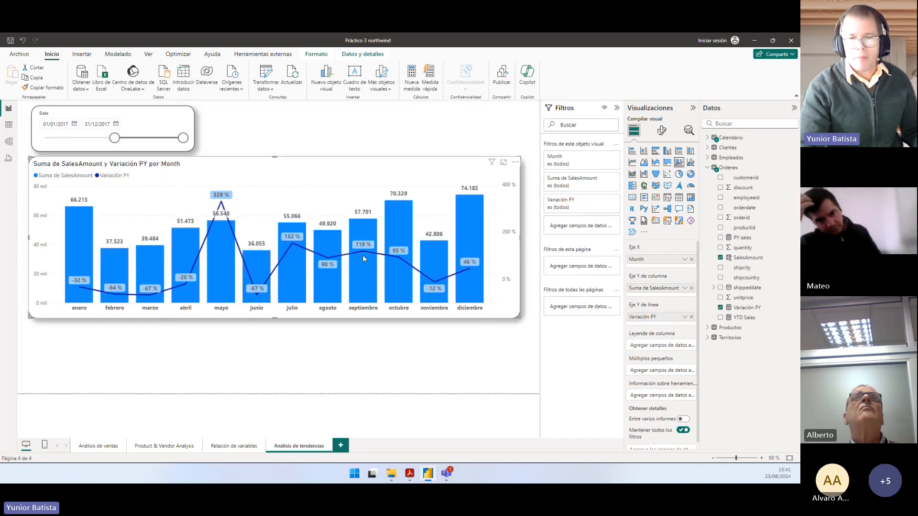
{"action": "mouse_move", "coordinate": [362, 254]}
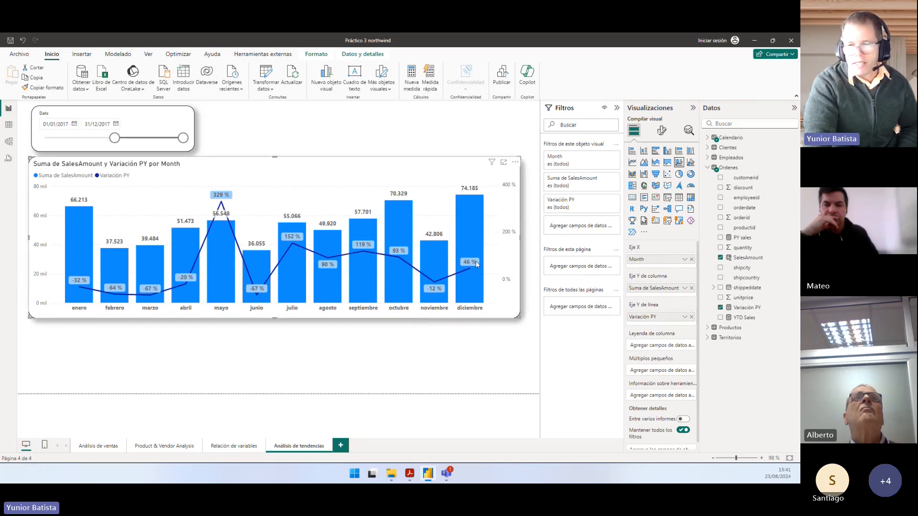
{"action": "mouse_move", "coordinate": [470, 264]}
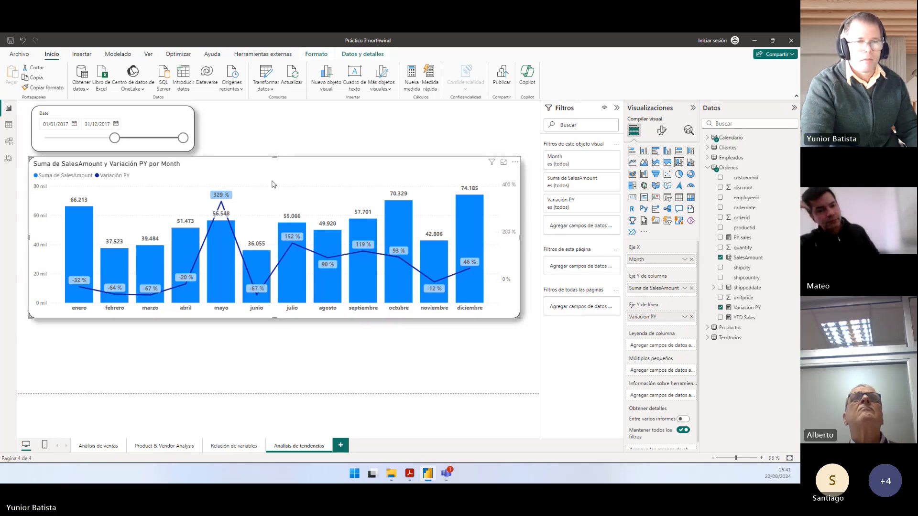
{"action": "left_click", "coordinate": [238, 350]}
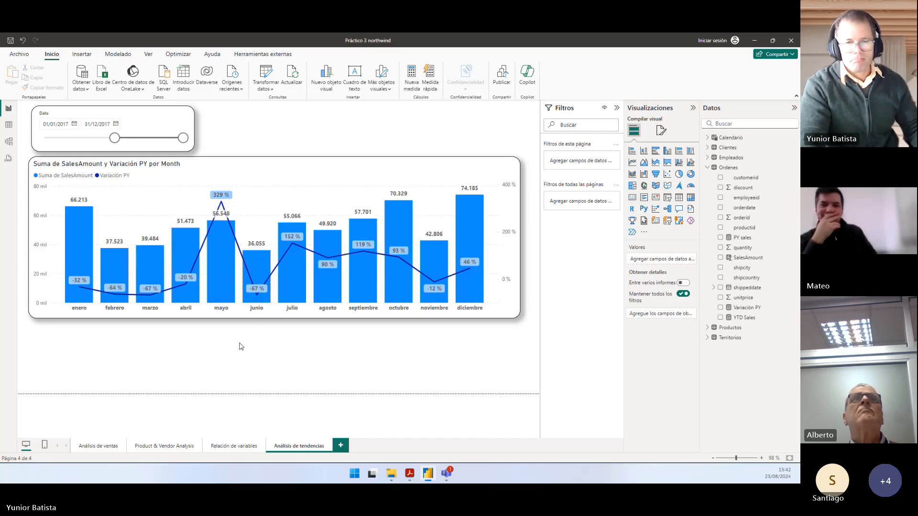
Step: Look up Ejercicio 5 in the PDF and add a new page to the Power BI report for it
{"action": "key", "text": "alt+Tab"}
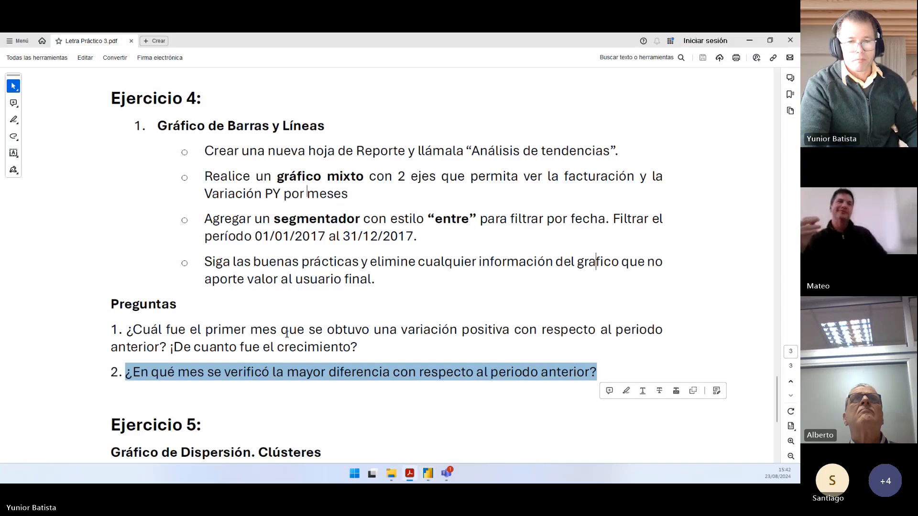
{"action": "scroll", "coordinate": [286, 334], "scroll_direction": "down", "scroll_amount": 5}
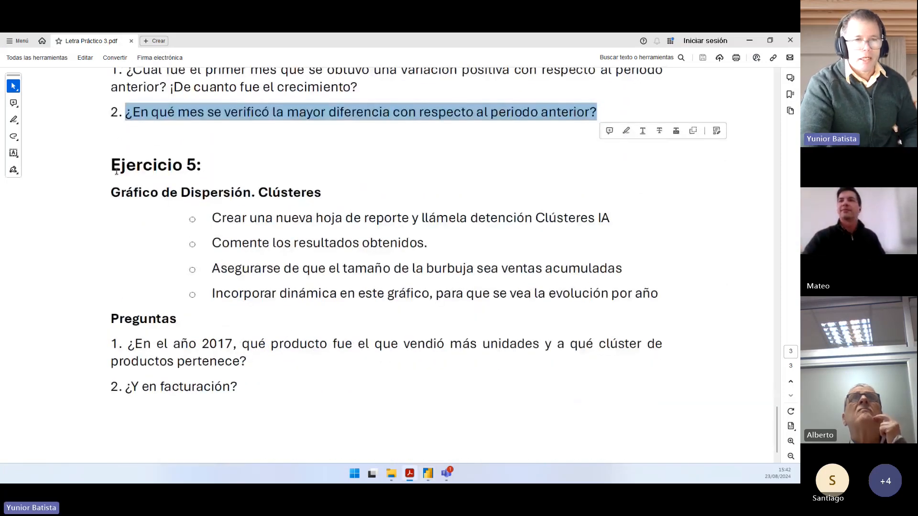
{"action": "left_click_drag", "start_coordinate": [121, 165], "coordinate": [186, 171]}
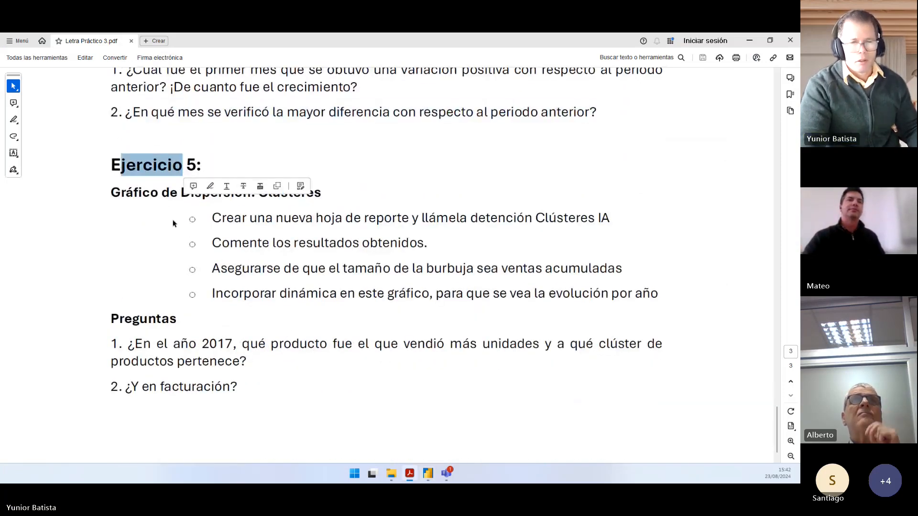
{"action": "key", "text": "alt+Tab"}
{"action": "left_click", "coordinate": [339, 445]}
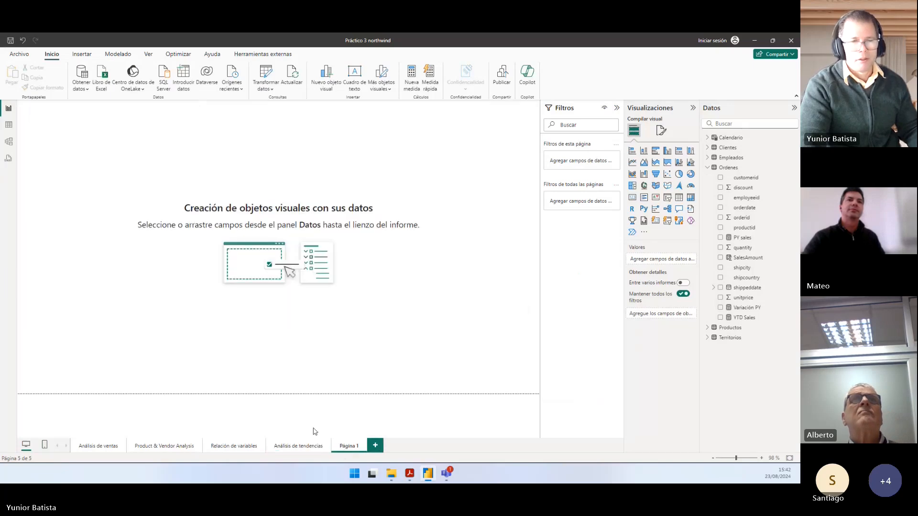
Step: Read the Ejercicio 5 instructions on the scatter chart and clusters in the PDF, and return to the new report page
{"action": "key", "text": "alt+Tab"}
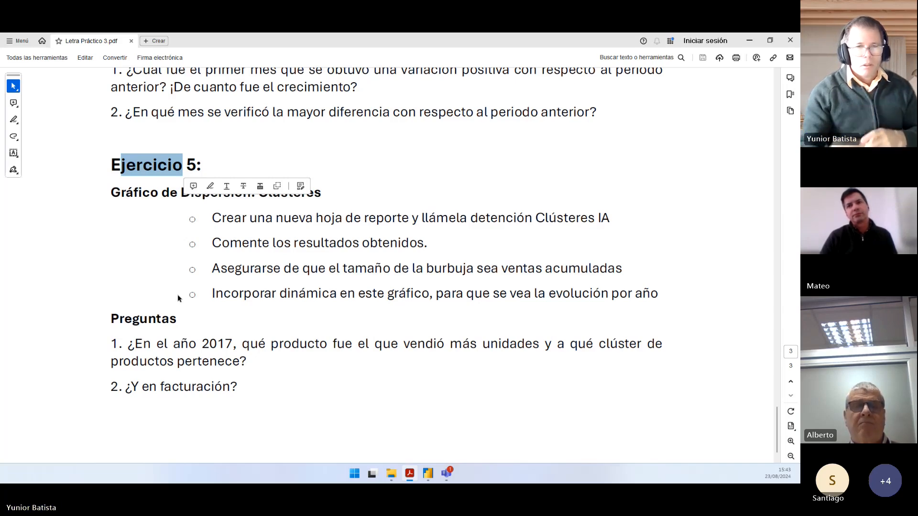
{"action": "left_click", "coordinate": [167, 213]}
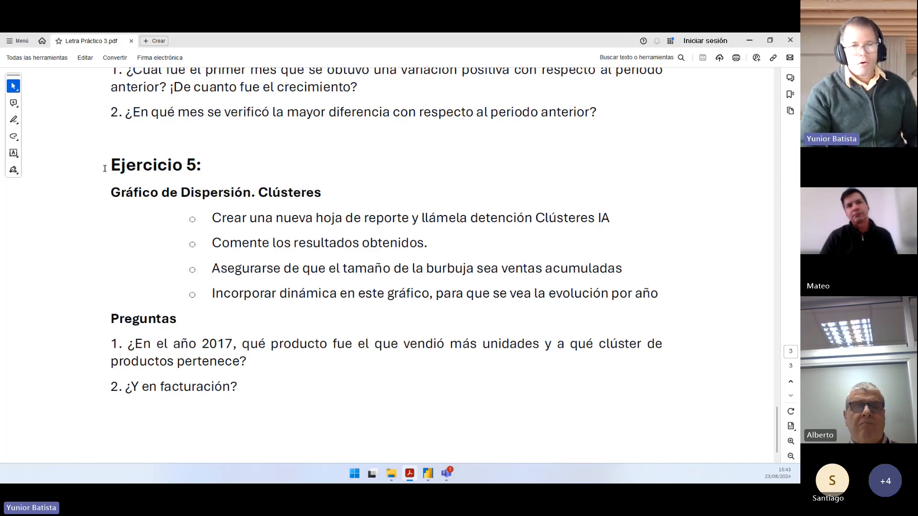
{"action": "left_click_drag", "start_coordinate": [105, 168], "coordinate": [203, 167]}
{"action": "left_click_drag", "start_coordinate": [109, 192], "coordinate": [307, 191]}
{"action": "double_click", "coordinate": [148, 193]}
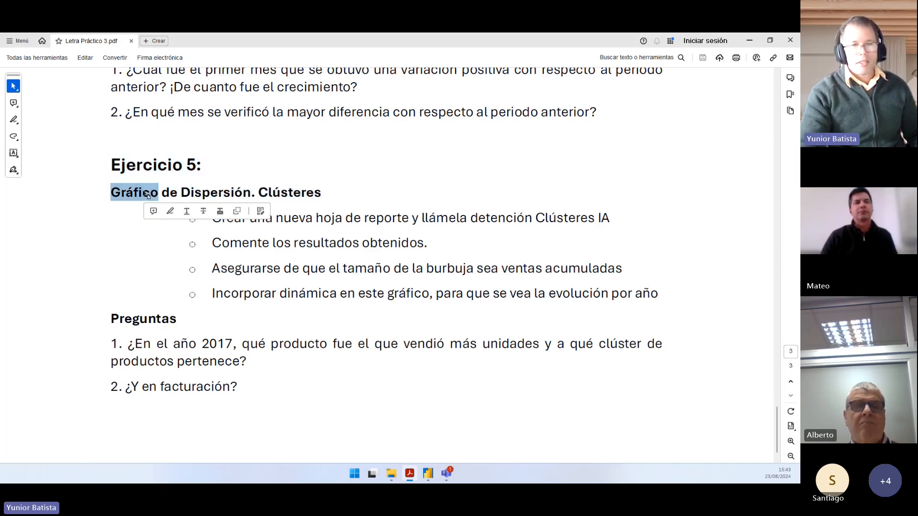
{"action": "left_click", "coordinate": [195, 216]}
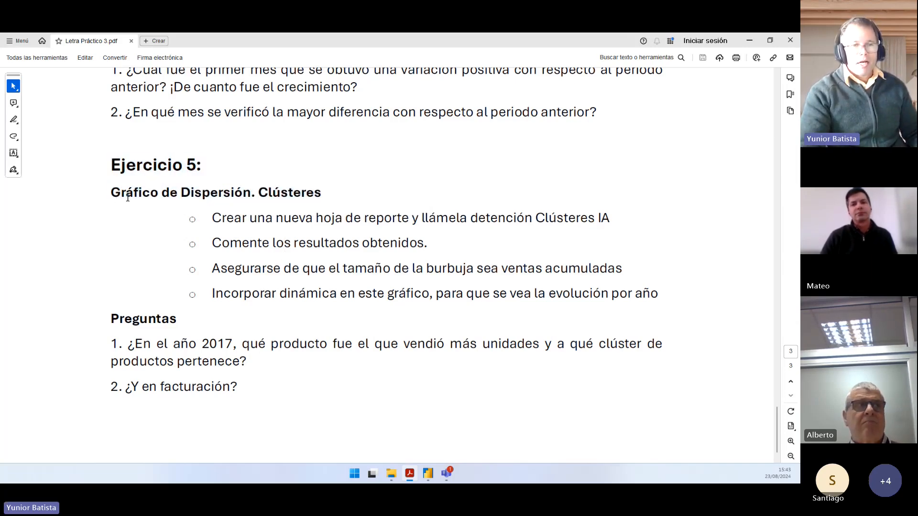
{"action": "left_click_drag", "start_coordinate": [121, 194], "coordinate": [151, 194]}
{"action": "left_click", "coordinate": [293, 193]}
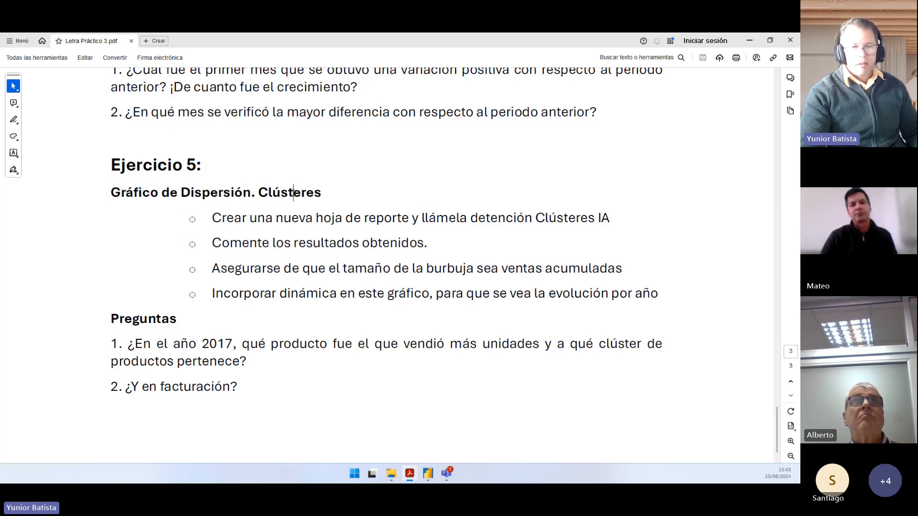
{"action": "triple_click", "coordinate": [248, 193]}
{"action": "left_click", "coordinate": [260, 217]}
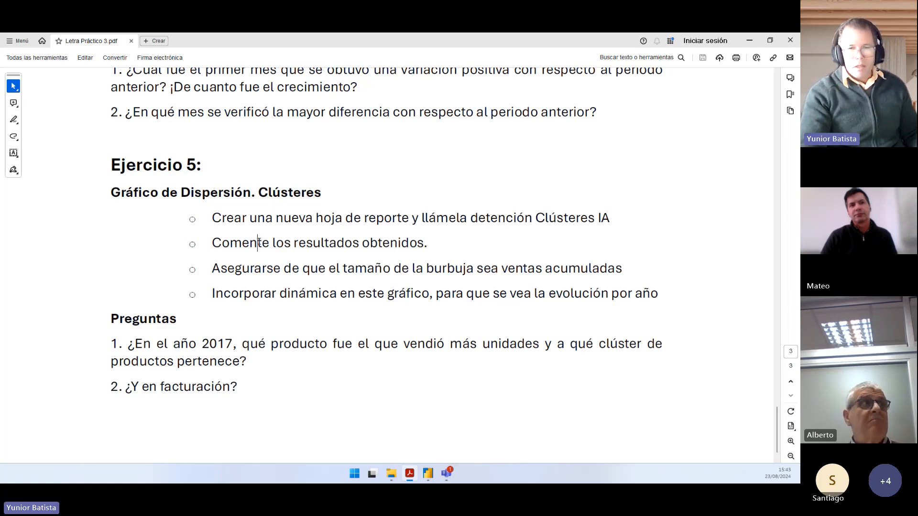
{"action": "double_click", "coordinate": [287, 190]}
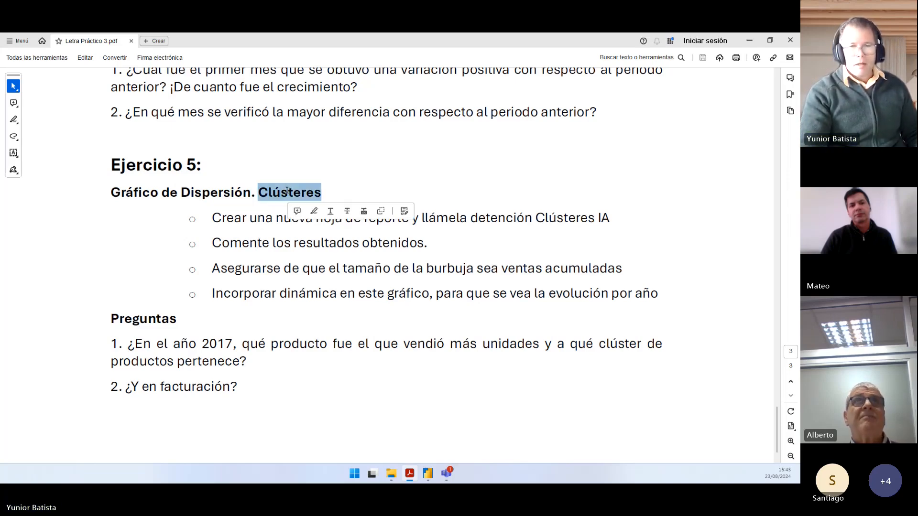
{"action": "left_click", "coordinate": [222, 223]}
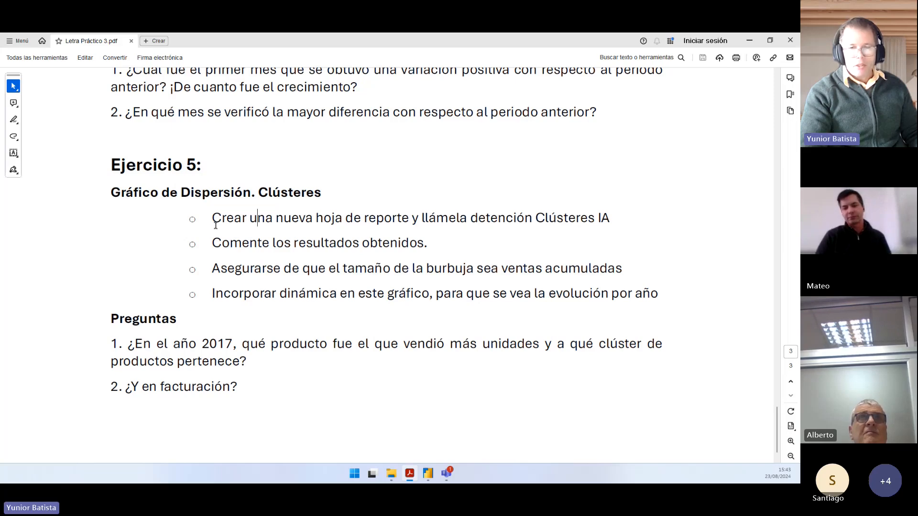
{"action": "key", "text": "alt+Tab"}
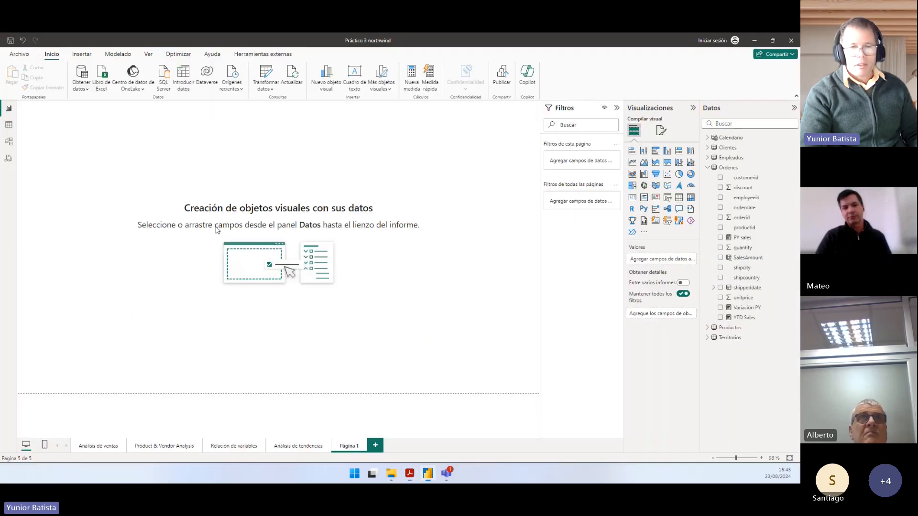
Step: Copy the sheet name "Clústeres IA" from the Ejercicio 5 instructions in the PDF and rename the new report page with it
{"action": "key", "text": "alt+Tab"}
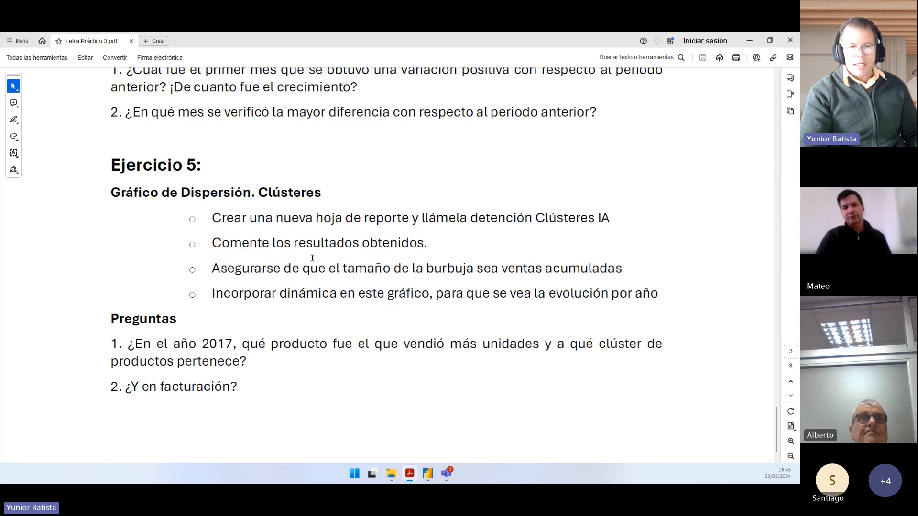
{"action": "left_click_drag", "start_coordinate": [212, 218], "coordinate": [615, 217]}
{"action": "right_click", "coordinate": [597, 218]}
{"action": "left_click", "coordinate": [608, 228]}
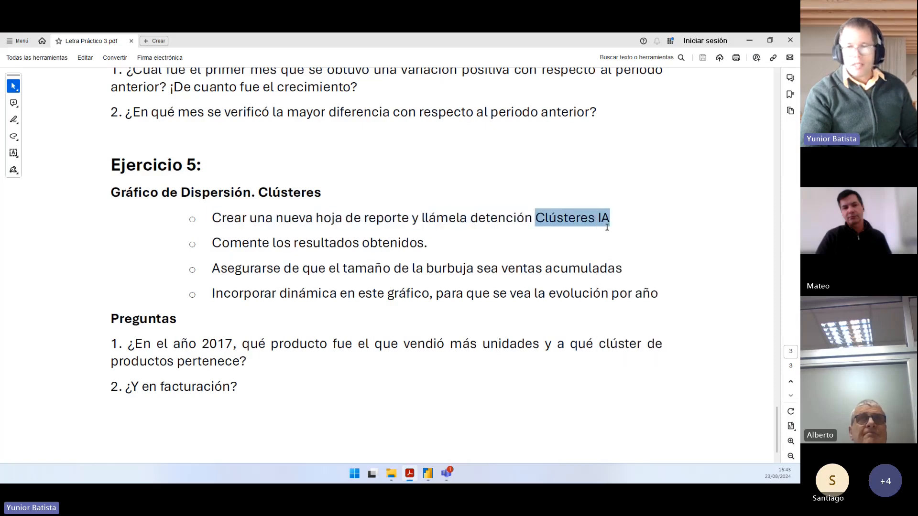
{"action": "key", "text": "alt+Tab"}
{"action": "double_click", "coordinate": [353, 445]}
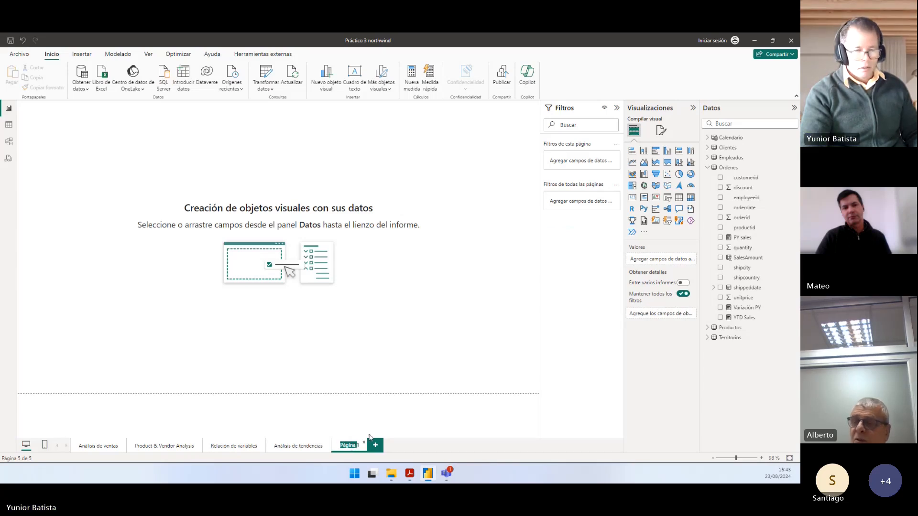
{"action": "key", "text": "ctrl+v"}
{"action": "key", "text": "Return"}
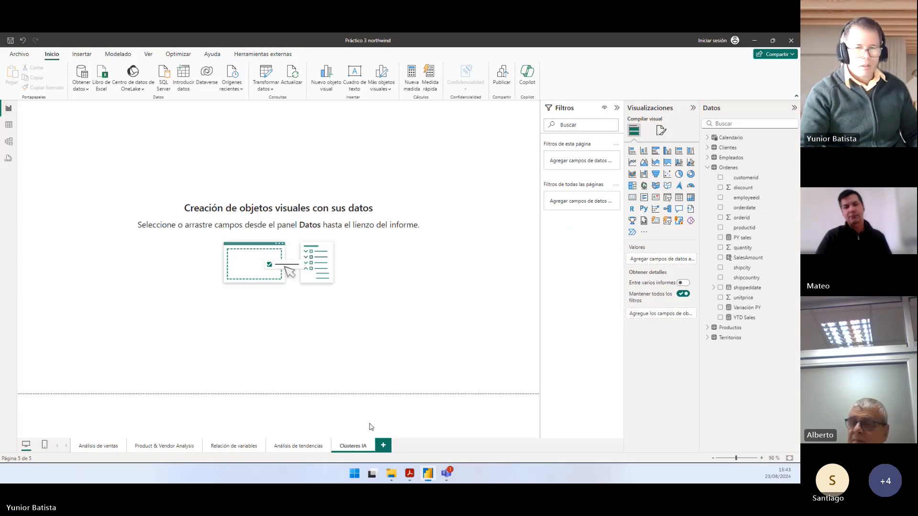
Step: Check the Ejercicio 5 instructions in the PDF and examine the field setup of the scatter chart on the Relación de variables page
{"action": "key", "text": "alt+Tab"}
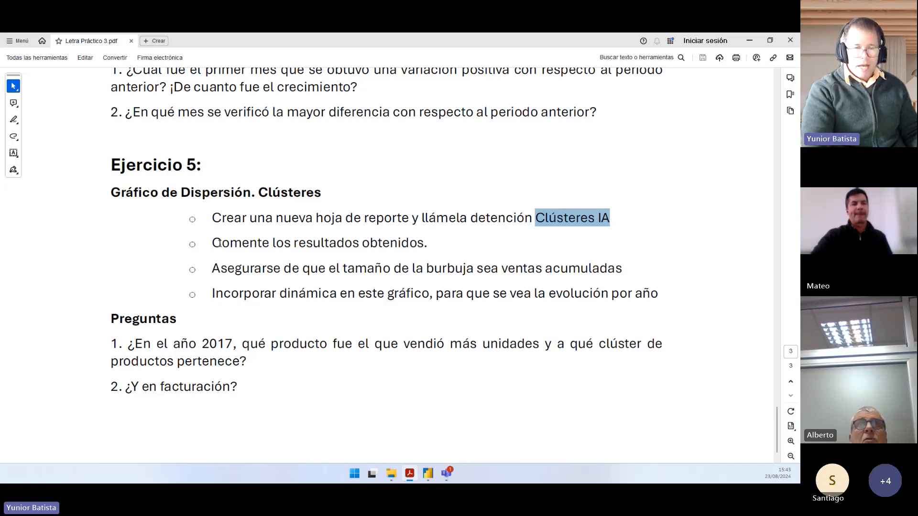
{"action": "key", "text": "alt+Tab"}
{"action": "key", "text": "ctrl+Page_Up"}
{"action": "key", "text": "ctrl+Page_Up"}
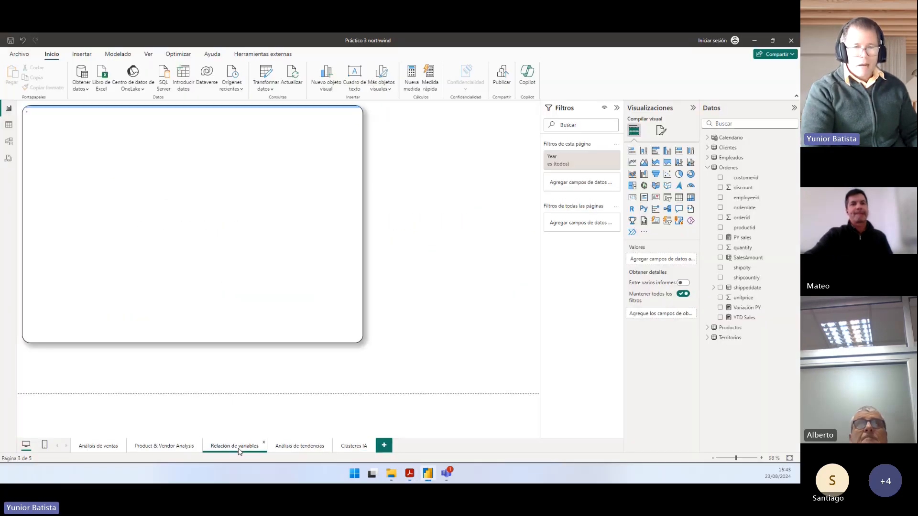
{"action": "left_click", "coordinate": [293, 274]}
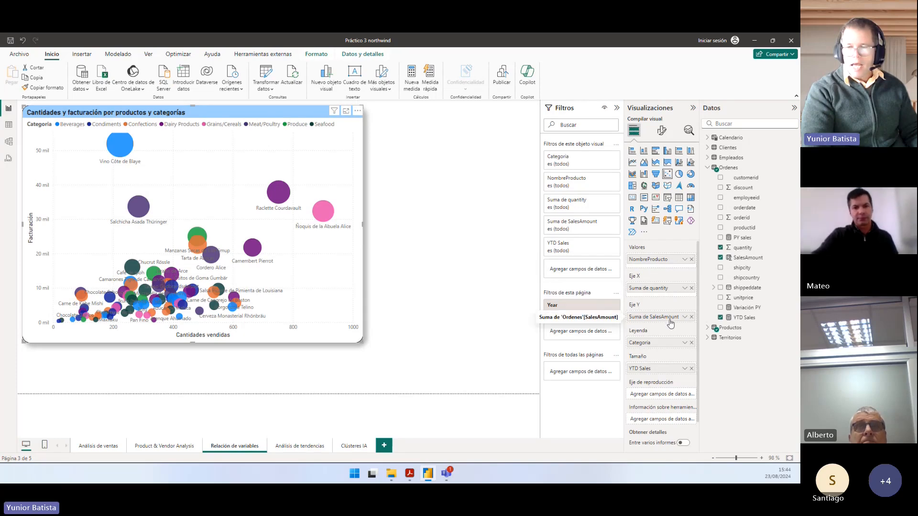
Step: Insert a scatter chart on the Clústeres IA page, enlarge it, and shift it slightly away from the page's left edge
{"action": "left_click", "coordinate": [358, 447]}
{"action": "left_click", "coordinate": [669, 176]}
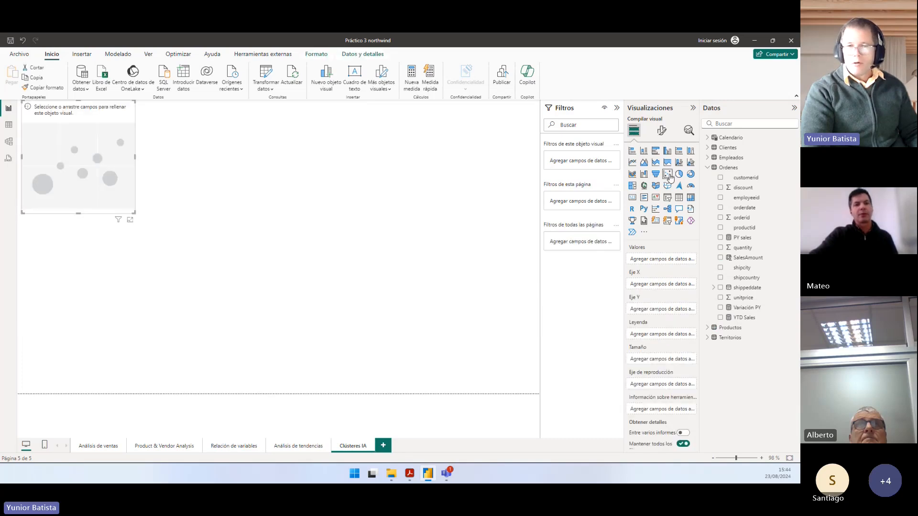
{"action": "left_click_drag", "start_coordinate": [132, 212], "coordinate": [354, 348]}
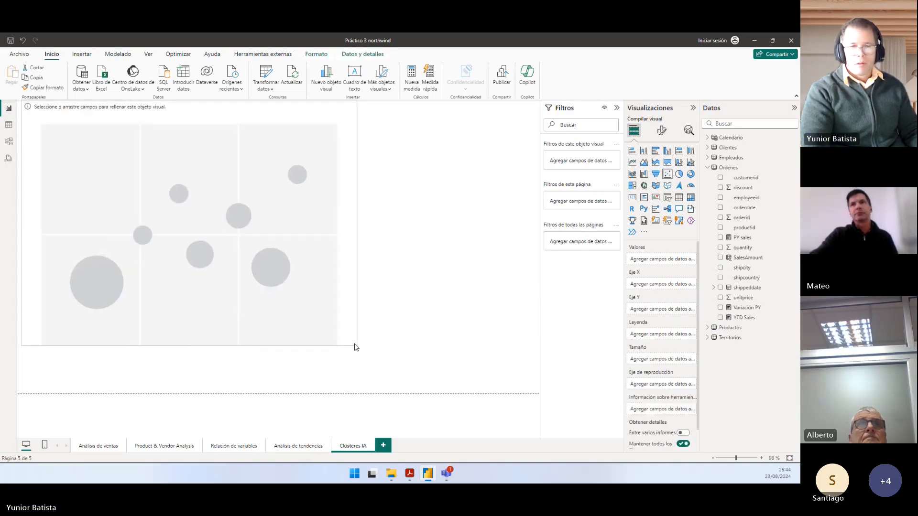
{"action": "left_click_drag", "start_coordinate": [229, 281], "coordinate": [259, 285]}
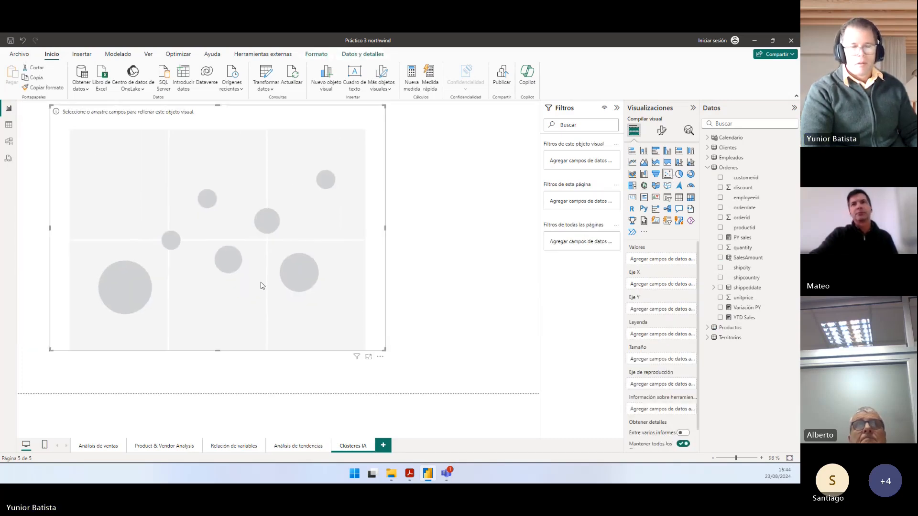
{"action": "left_click_drag", "start_coordinate": [260, 286], "coordinate": [249, 285]}
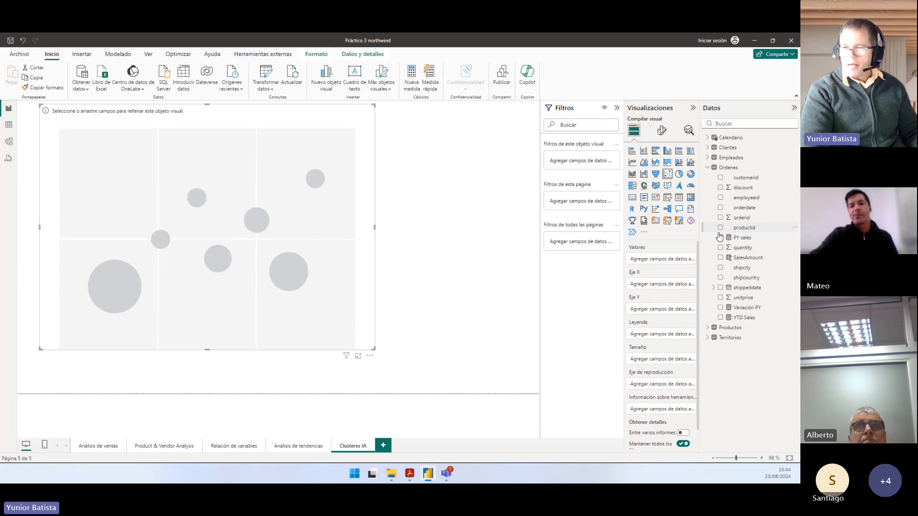
Step: Assign quantity to the scatter chart's X-axis, SalesAmount to its Y-axis and NombreProducto from Productos to its values
{"action": "left_click", "coordinate": [720, 298]}
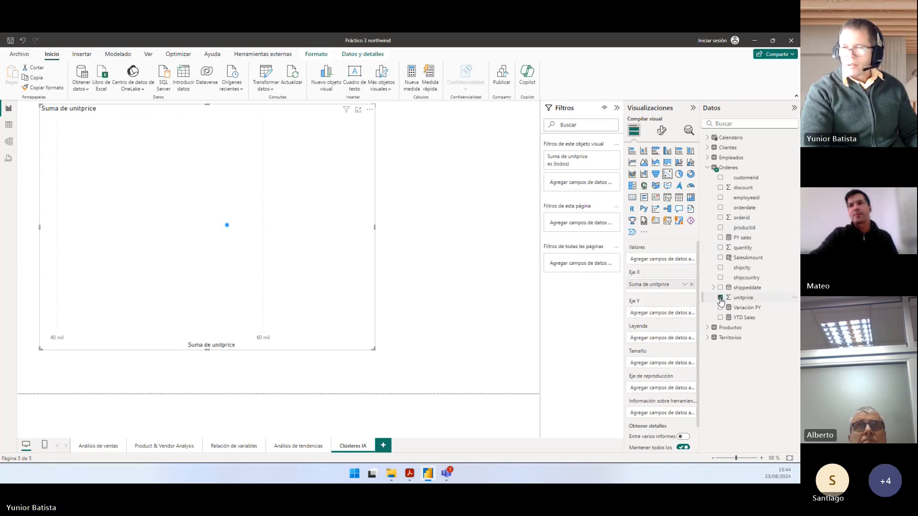
{"action": "left_click", "coordinate": [720, 298]}
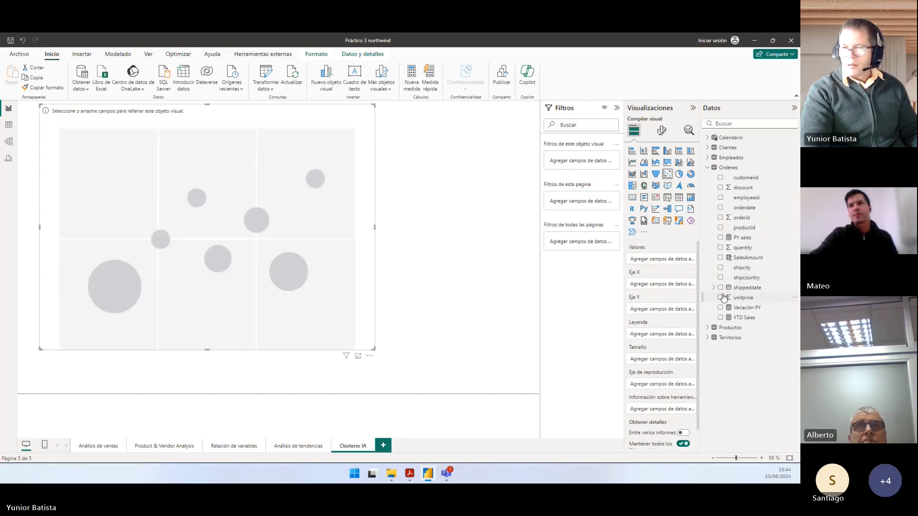
{"action": "left_click", "coordinate": [720, 247]}
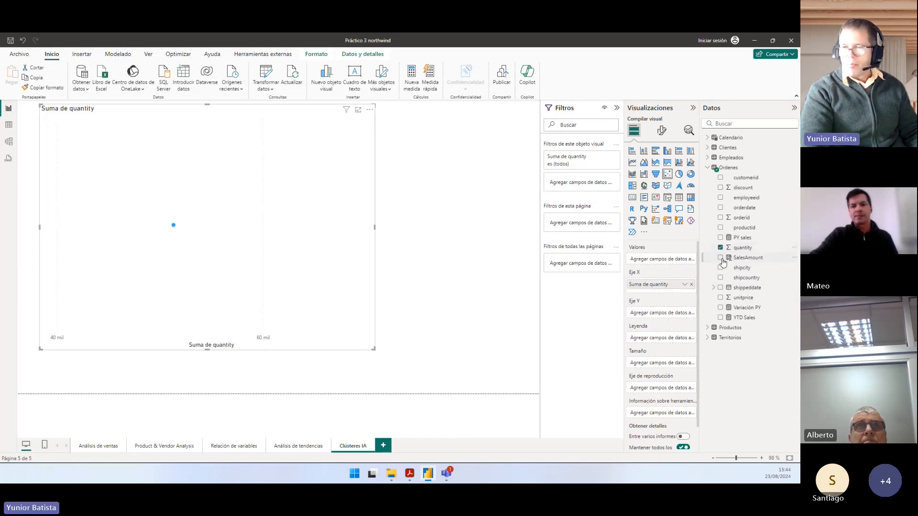
{"action": "left_click", "coordinate": [721, 258]}
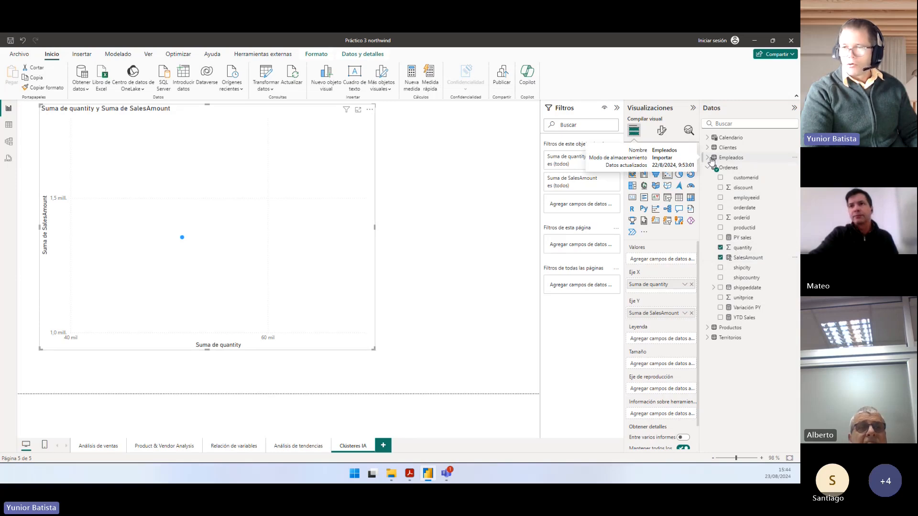
{"action": "left_click", "coordinate": [707, 167]}
{"action": "left_click", "coordinate": [707, 177]}
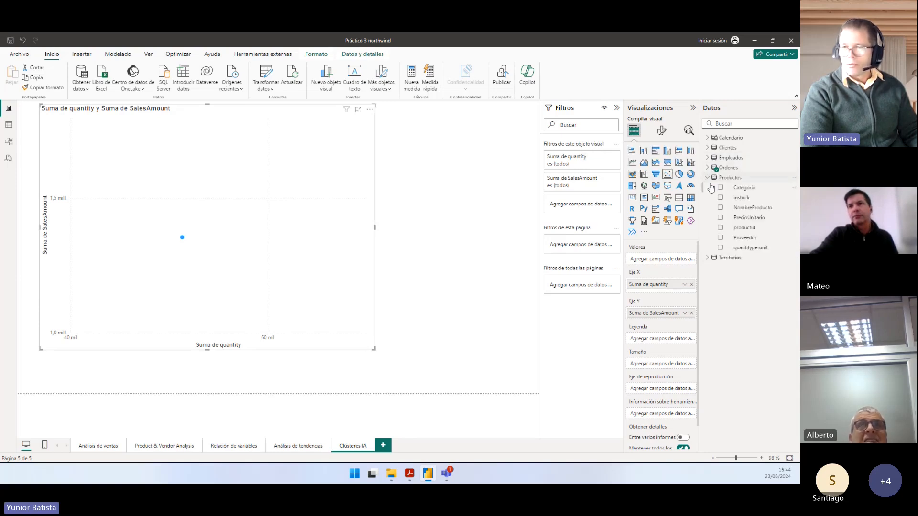
{"action": "left_click", "coordinate": [720, 208]}
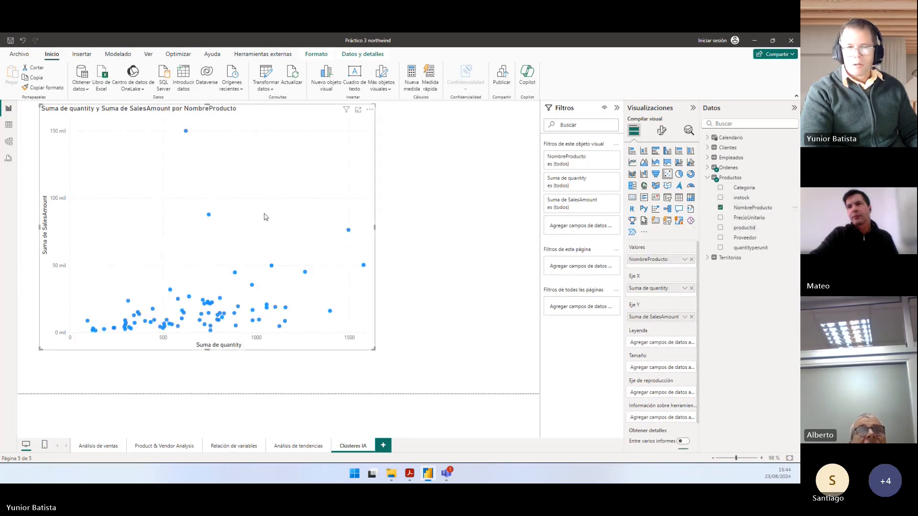
Step: Enlarge the scatter chart to fill most of the page and adjust its position within the page margins
{"action": "left_click_drag", "start_coordinate": [263, 215], "coordinate": [277, 213]}
{"action": "left_click_drag", "start_coordinate": [381, 351], "coordinate": [463, 379]}
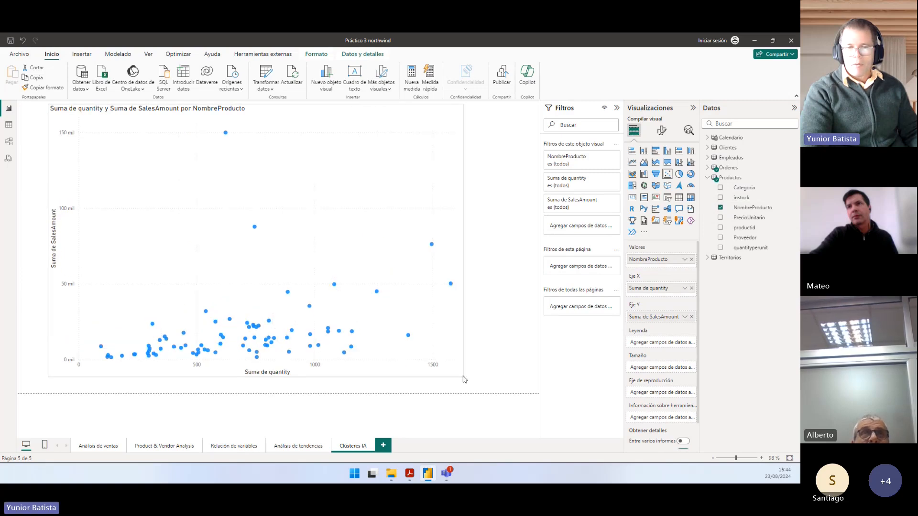
{"action": "left_click_drag", "start_coordinate": [359, 254], "coordinate": [380, 251]}
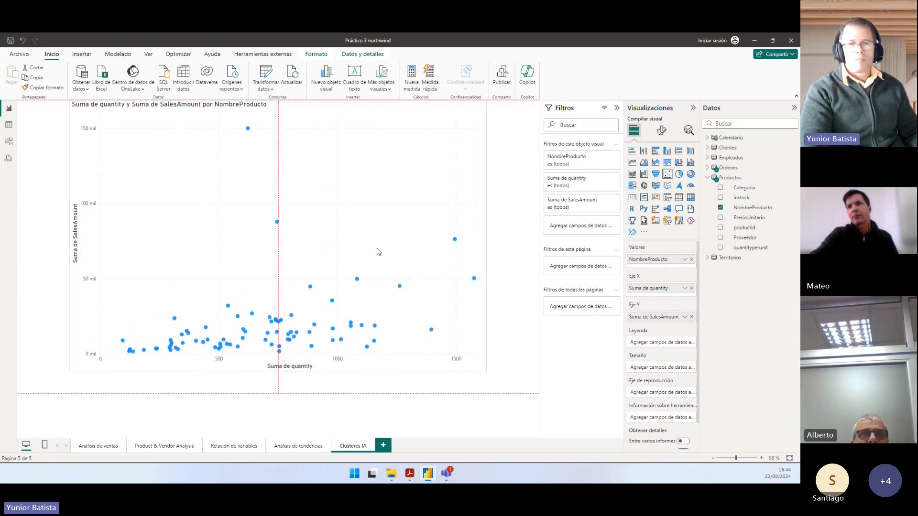
{"action": "left_click", "coordinate": [497, 269]}
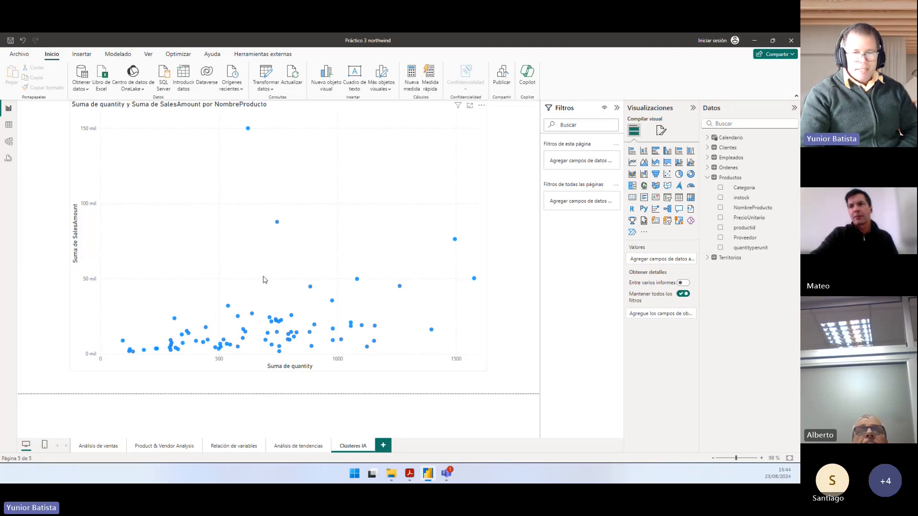
{"action": "left_click", "coordinate": [352, 243]}
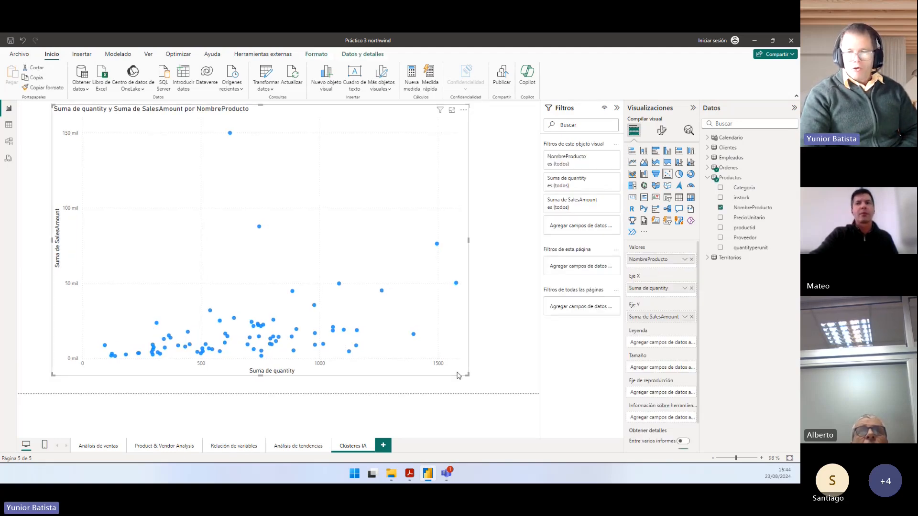
{"action": "left_click_drag", "start_coordinate": [468, 379], "coordinate": [459, 362]}
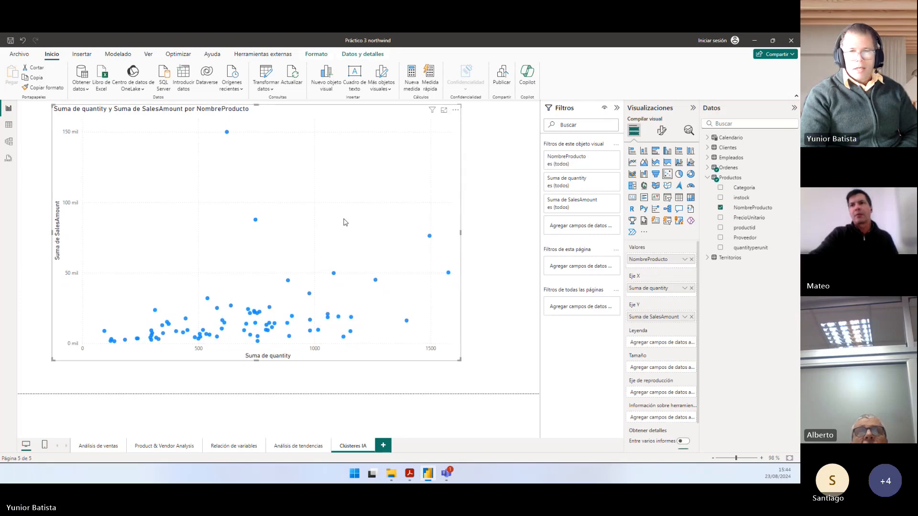
{"action": "left_click_drag", "start_coordinate": [345, 222], "coordinate": [350, 226]}
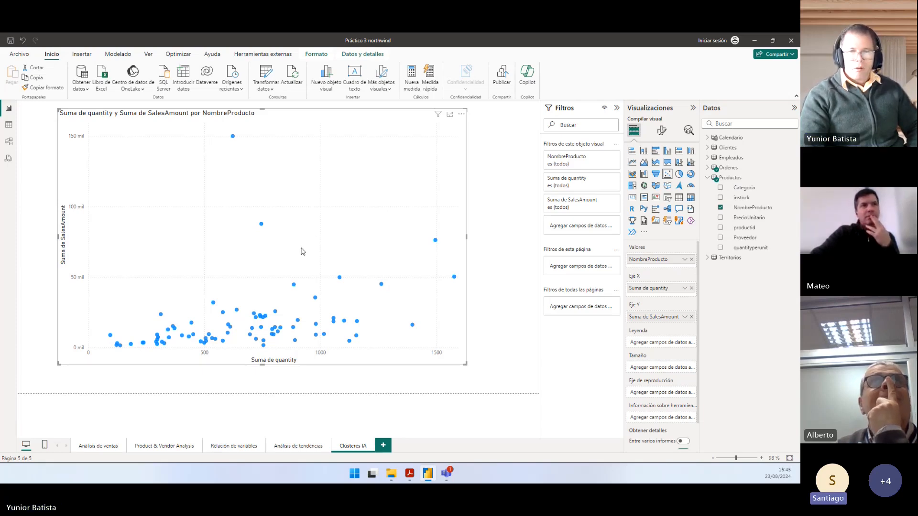
Step: Run the automatic cluster search on the scatter chart for NombreProducto with the number of clusters set to 4
{"action": "left_click", "coordinate": [462, 115]}
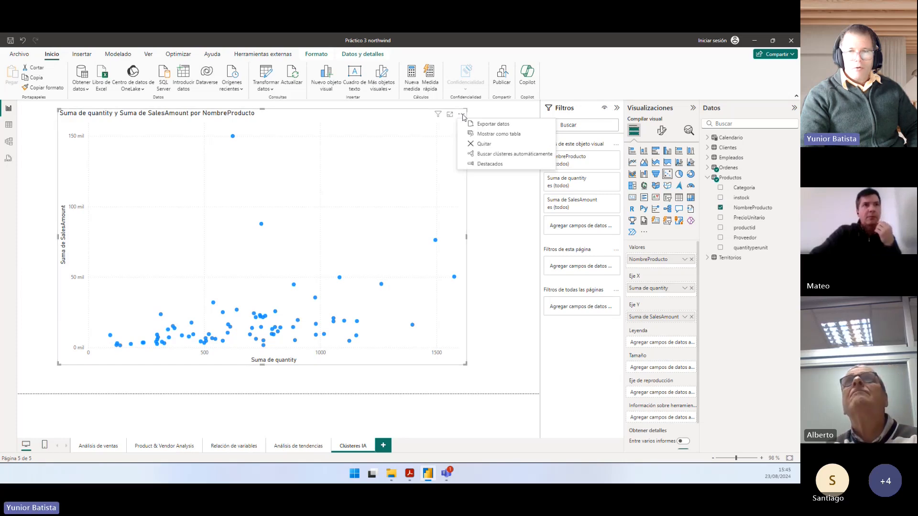
{"action": "left_click", "coordinate": [510, 154]}
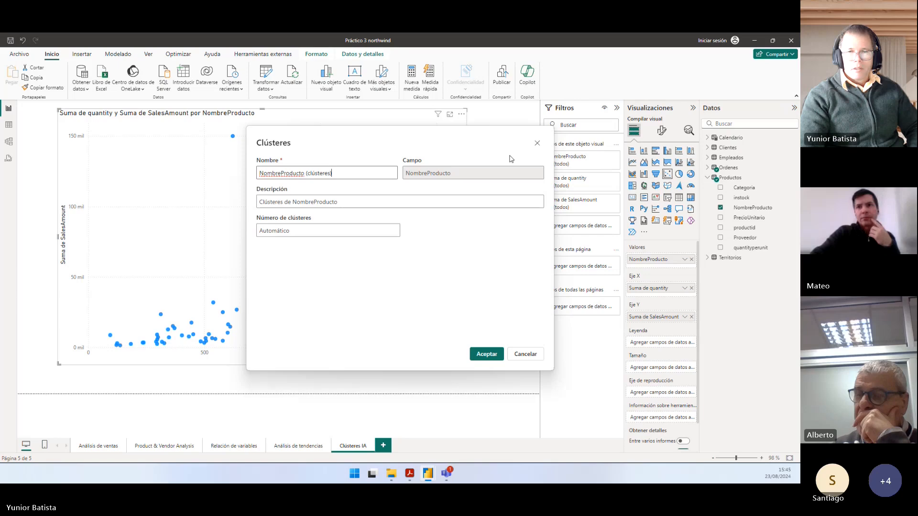
{"action": "left_click_drag", "start_coordinate": [415, 147], "coordinate": [364, 154]}
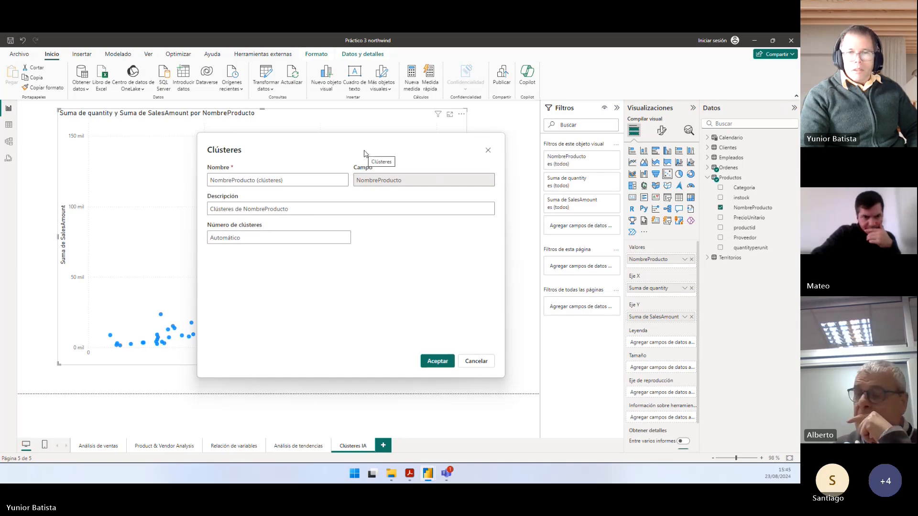
{"action": "left_click_drag", "start_coordinate": [365, 154], "coordinate": [359, 151]}
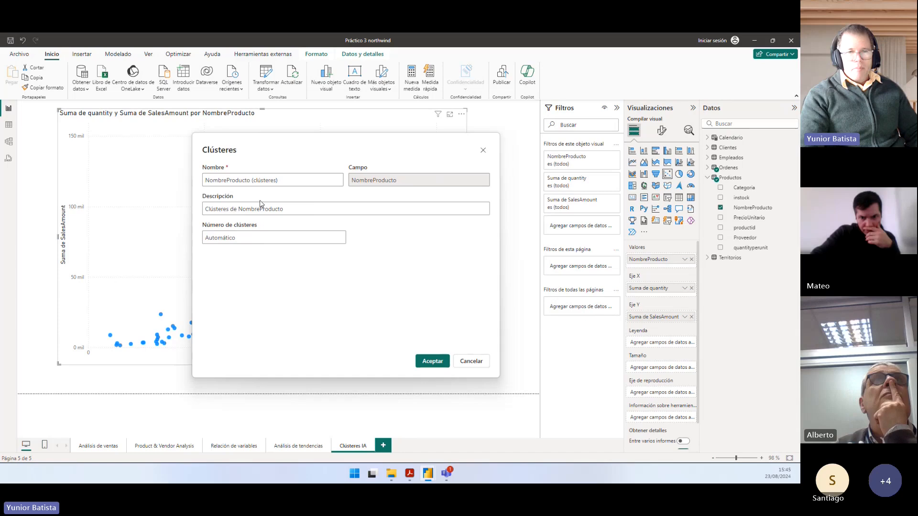
{"action": "left_click", "coordinate": [276, 239]}
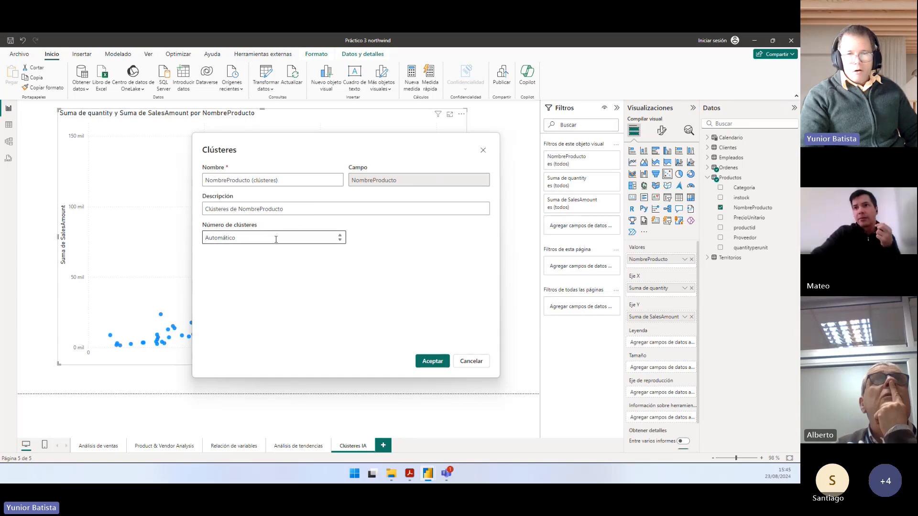
{"action": "type", "text": "3"}
{"action": "key", "text": "BackSpace"}
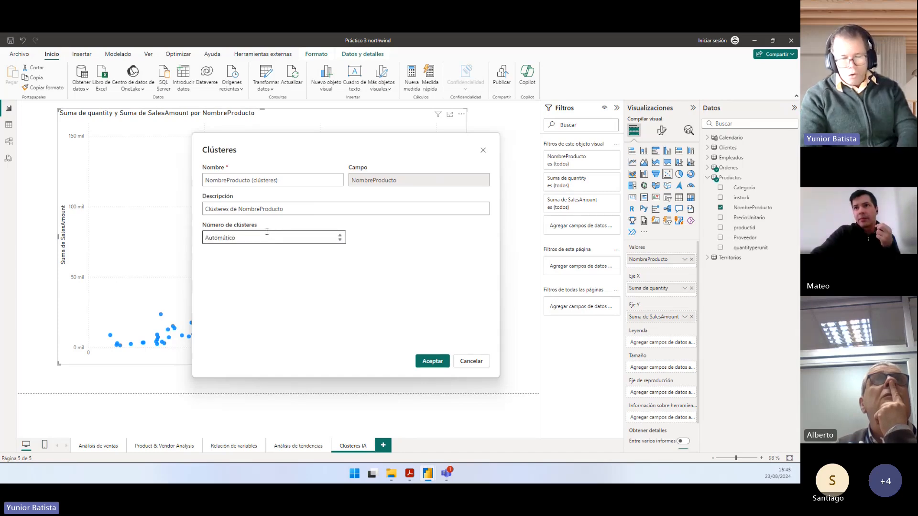
{"action": "type", "text": "3"}
{"action": "key", "text": "BackSpace"}
{"action": "type", "text": "4"}
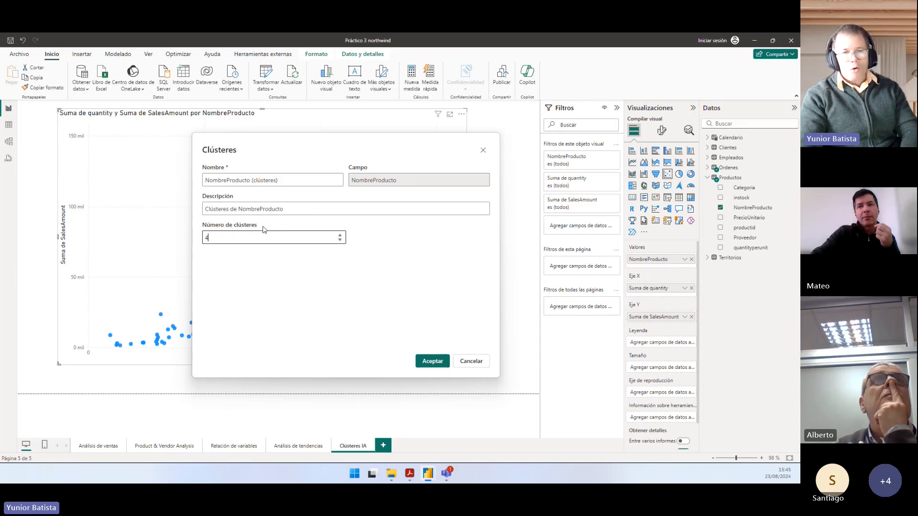
{"action": "left_click", "coordinate": [283, 147]}
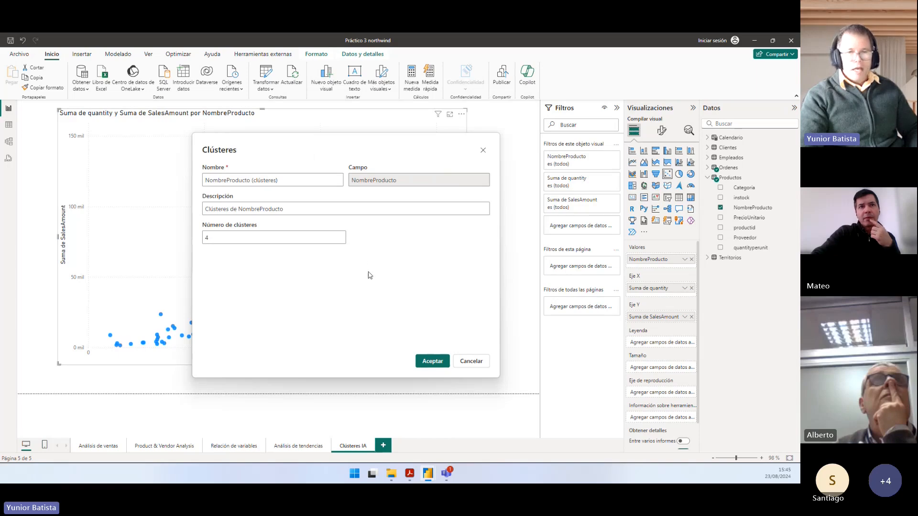
{"action": "left_click", "coordinate": [425, 366]}
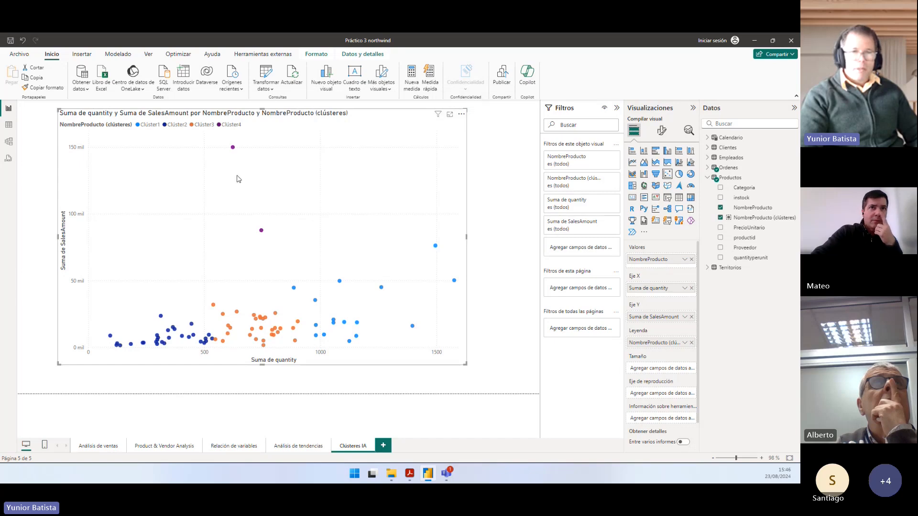
Step: Examine the Clúster4 points in the scatter chart up close, and return to the Ejercicio 5 instructions in the PDF
{"action": "left_click_drag", "start_coordinate": [208, 121], "coordinate": [246, 149]}
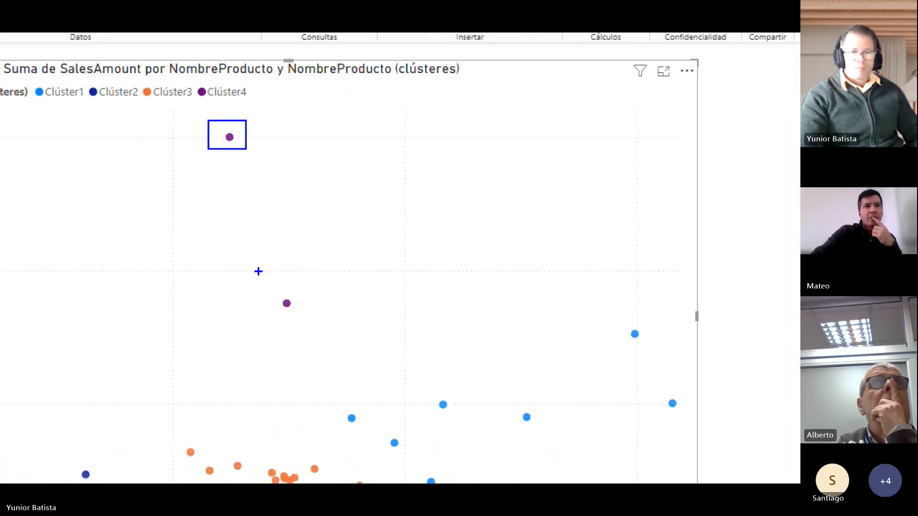
{"action": "left_click_drag", "start_coordinate": [259, 275], "coordinate": [319, 334]}
{"action": "key", "text": "Escape"}
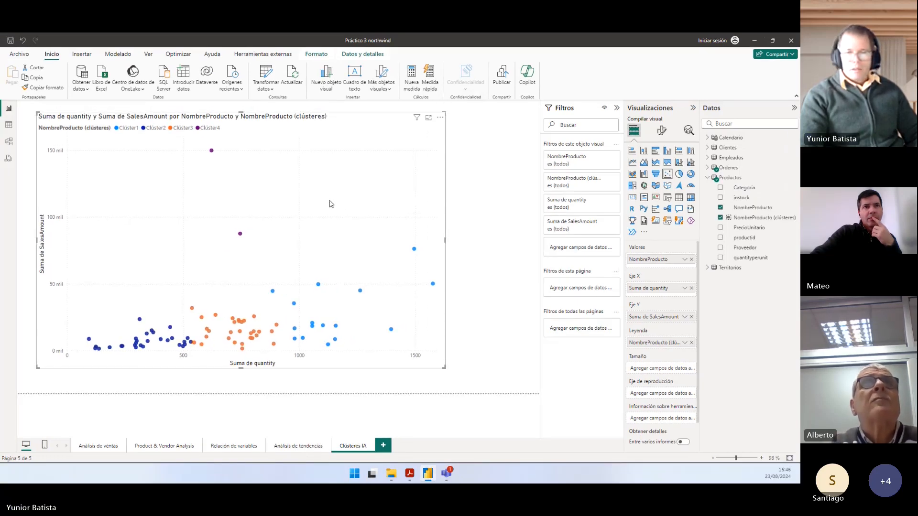
{"action": "key", "text": "alt+Tab"}
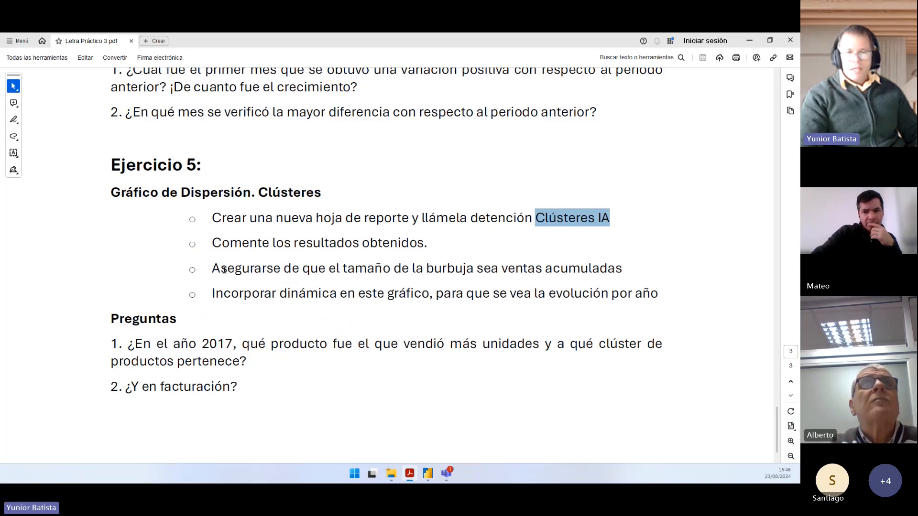
Step: Highlight the bubble-size instruction, switch to Power BI, review the YTD Sales formula and assign that measure to the scatter chart's bubble size
{"action": "left_click_drag", "start_coordinate": [224, 270], "coordinate": [598, 273]}
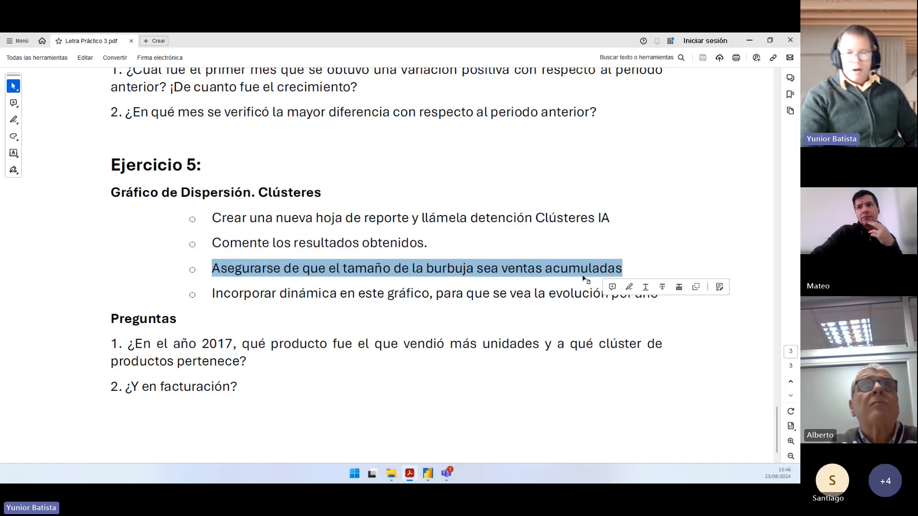
{"action": "key", "text": "alt+Tab"}
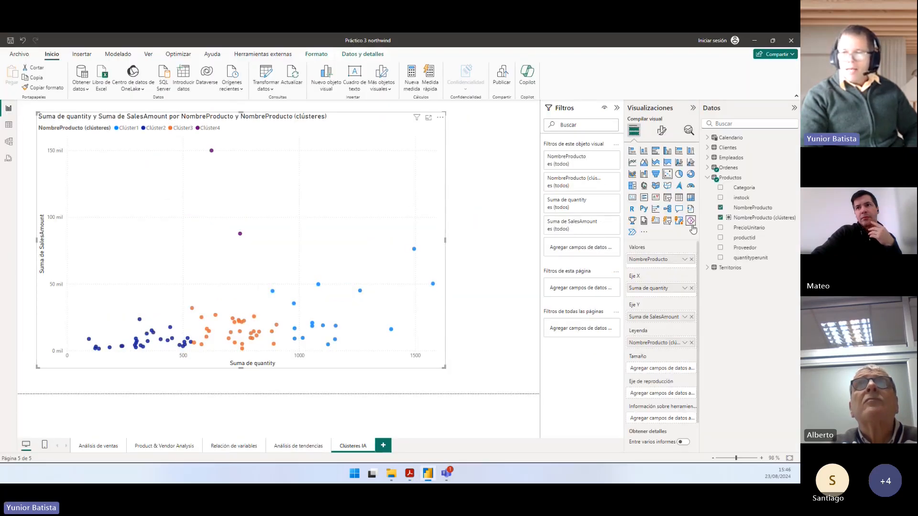
{"action": "left_click", "coordinate": [708, 178]}
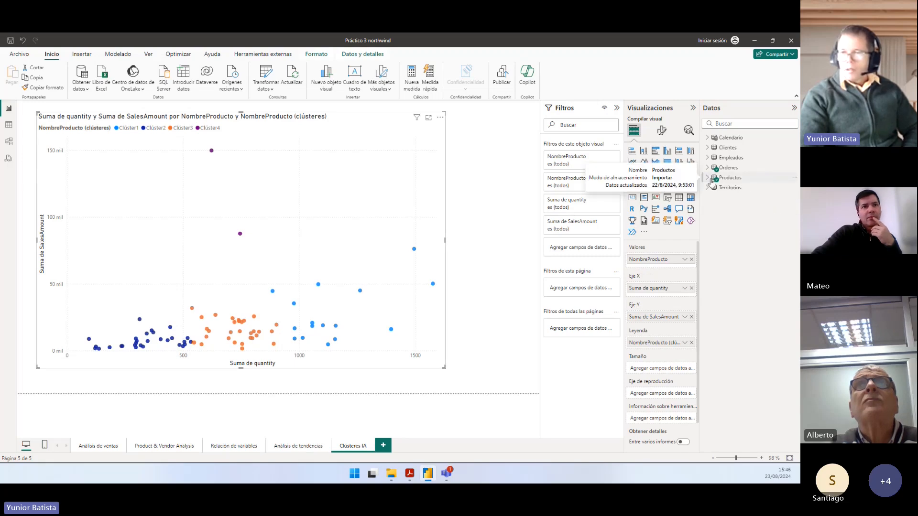
{"action": "left_click", "coordinate": [709, 168]}
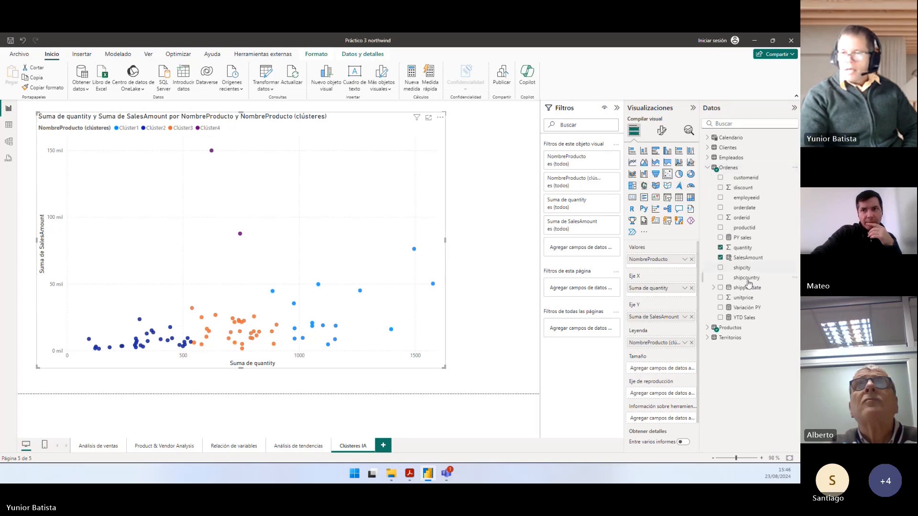
{"action": "left_click", "coordinate": [750, 318]}
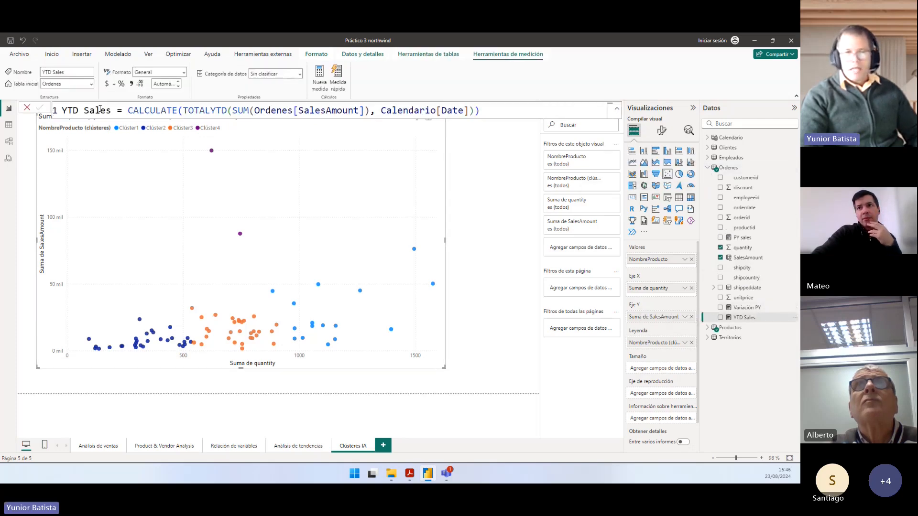
{"action": "left_click", "coordinate": [194, 110]}
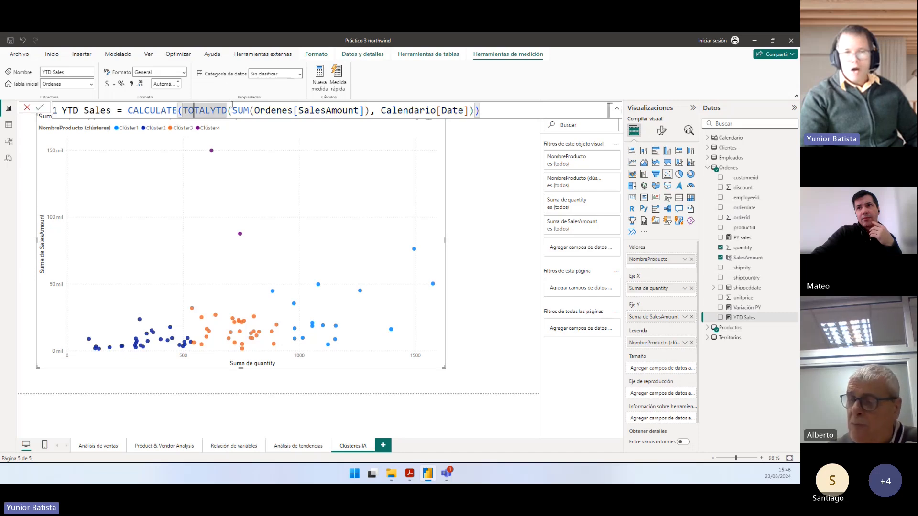
{"action": "double_click", "coordinate": [215, 110]}
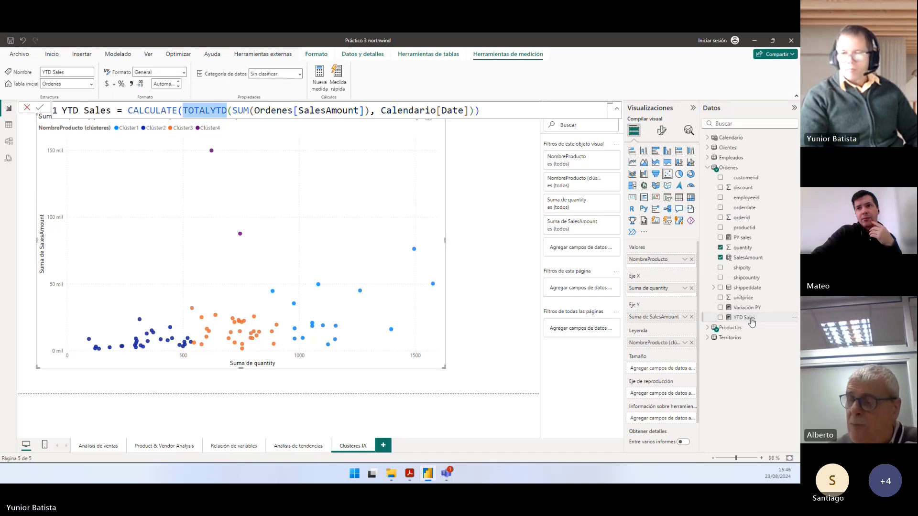
{"action": "left_click_drag", "start_coordinate": [741, 318], "coordinate": [648, 369]}
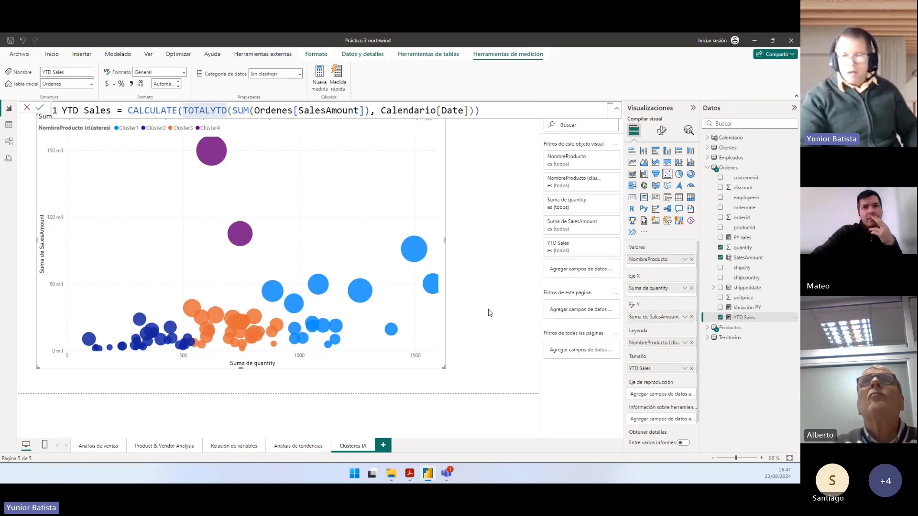
{"action": "left_click", "coordinate": [489, 312]}
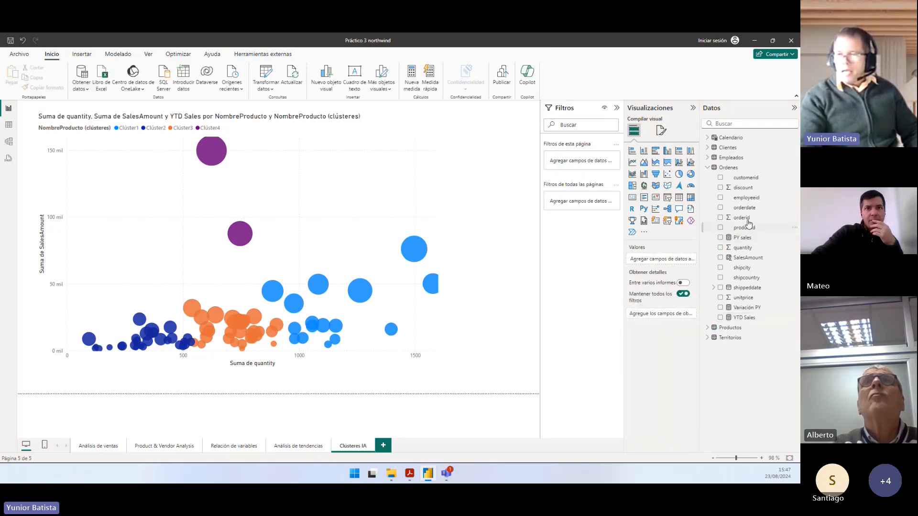
Step: Add a slicer for Categoria from Productos in the empty space beside the scatter chart
{"action": "left_click", "coordinate": [709, 168]}
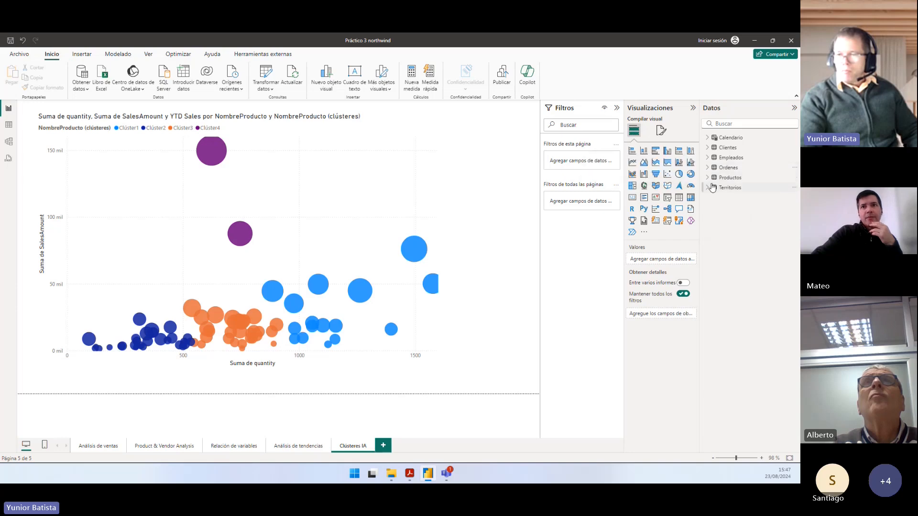
{"action": "left_click", "coordinate": [712, 177]}
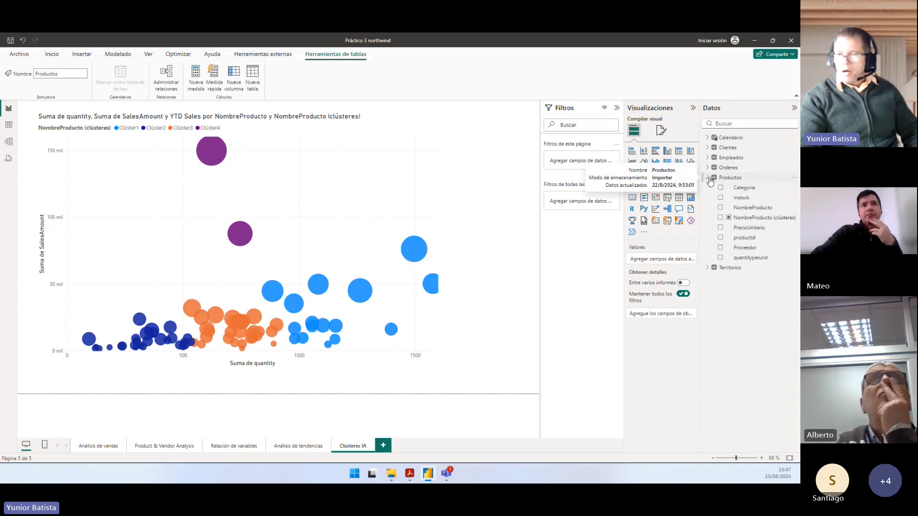
{"action": "left_click_drag", "start_coordinate": [741, 188], "coordinate": [517, 235]}
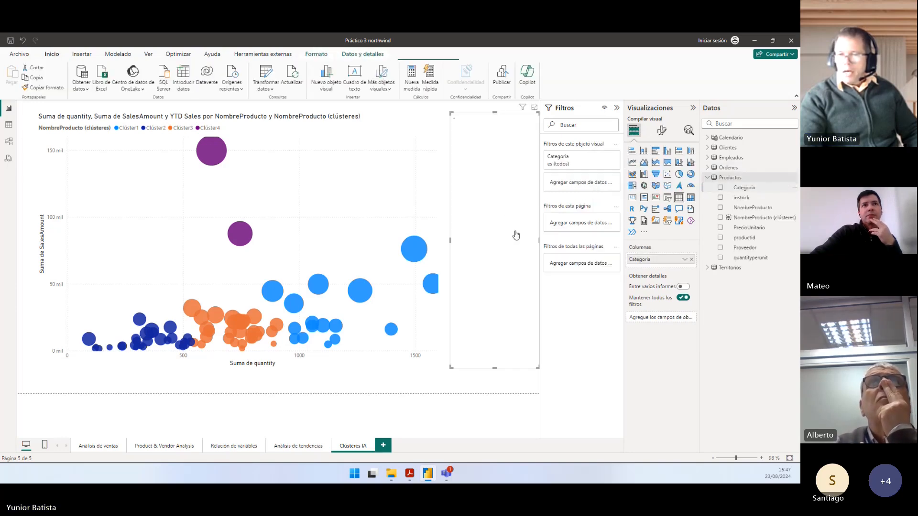
{"action": "left_click", "coordinate": [666, 198]}
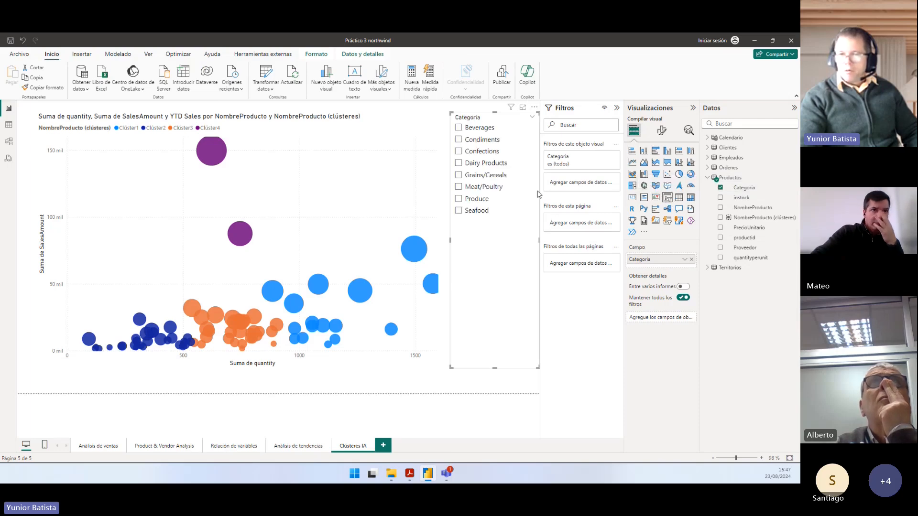
Step: Filter the scatter chart by Dairy Products, Seafood and Confections in turn, clear the filter and inspect the Clúster3 bubbles
{"action": "left_click", "coordinate": [459, 163]}
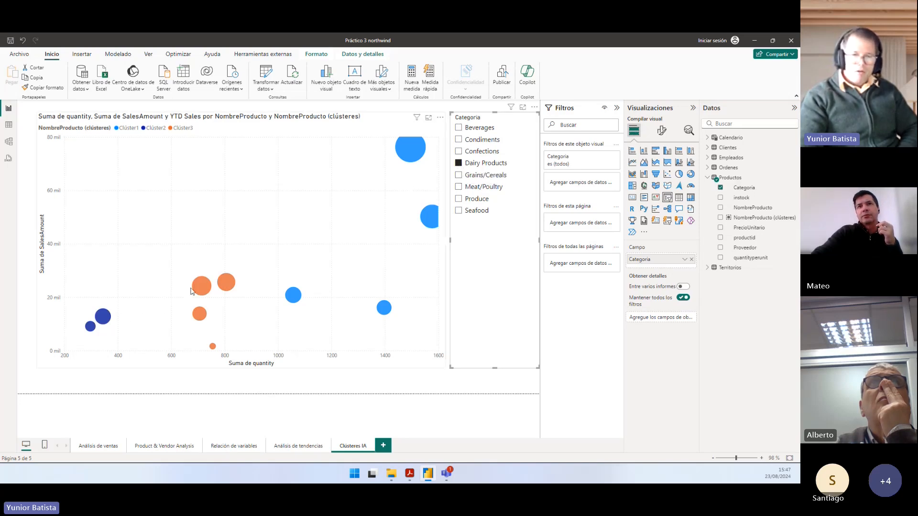
{"action": "left_click", "coordinate": [459, 211]}
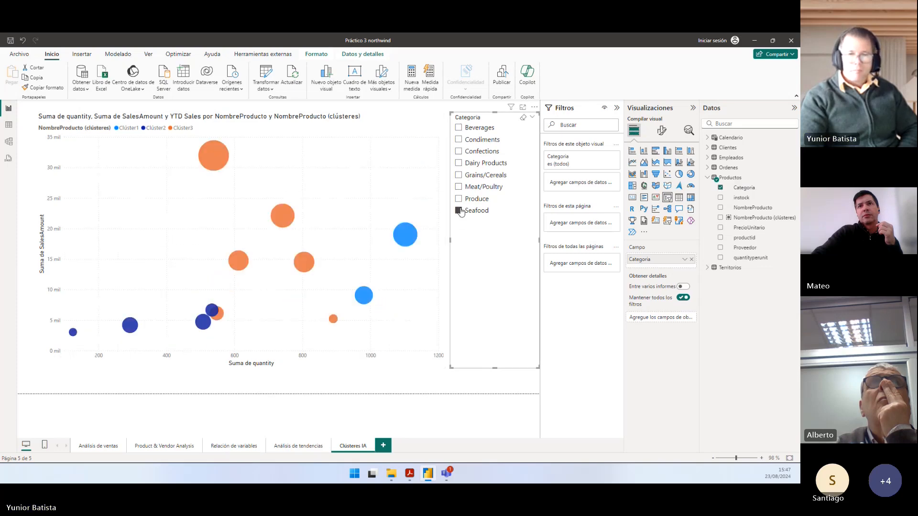
{"action": "left_click", "coordinate": [458, 163]}
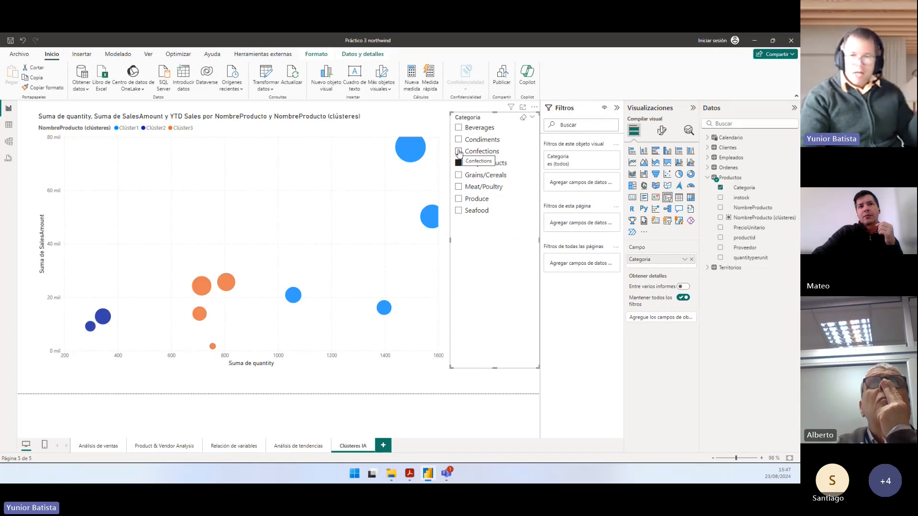
{"action": "left_click", "coordinate": [458, 152]}
{"action": "left_click", "coordinate": [458, 152]}
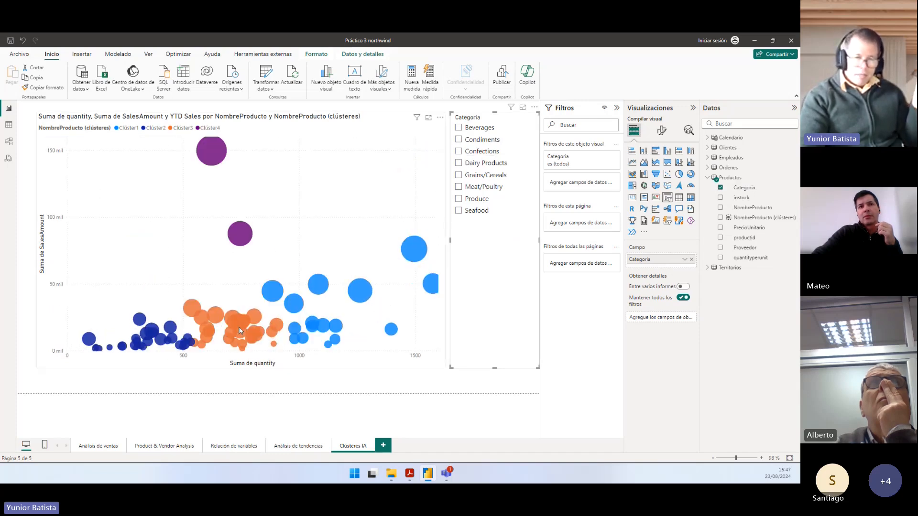
{"action": "mouse_move", "coordinate": [239, 326]}
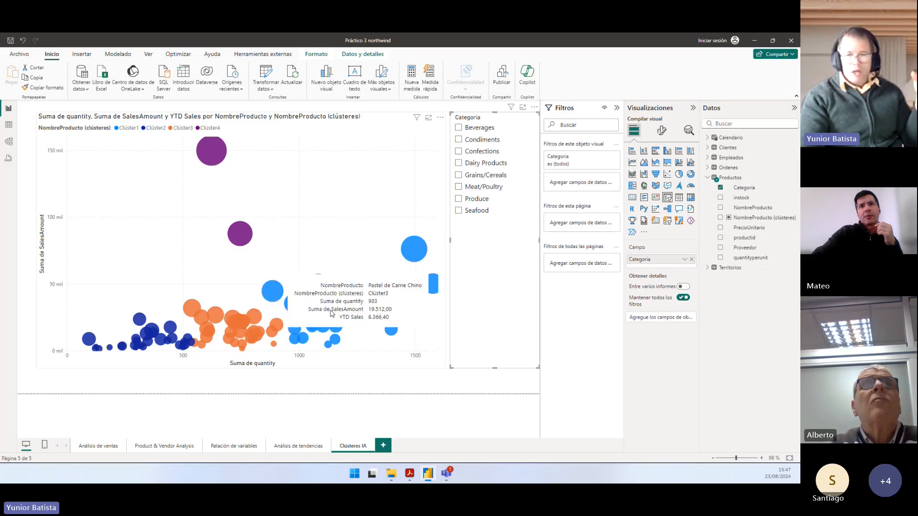
Step: Compare the clusters for Condiments, Confections, Dairy Products and Grains/Cereals one category at a time, and clear the category filter
{"action": "left_click", "coordinate": [458, 139]}
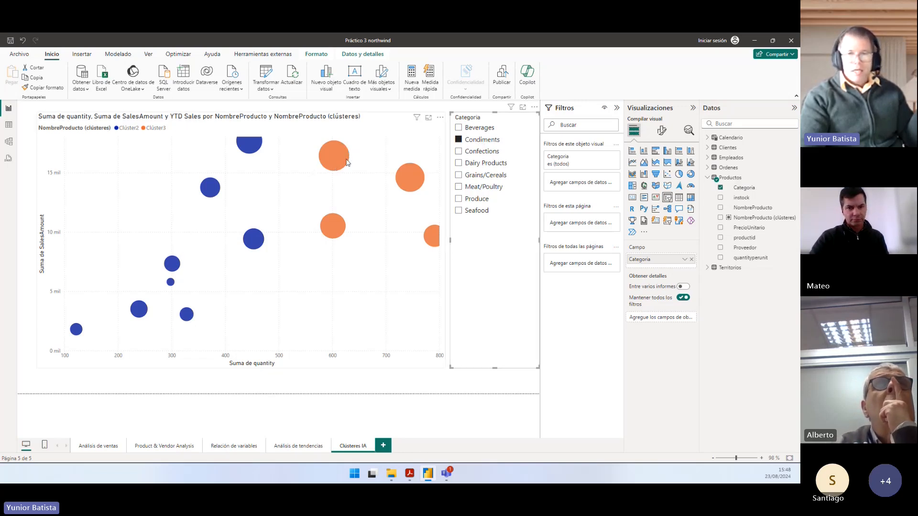
{"action": "mouse_move", "coordinate": [345, 164]}
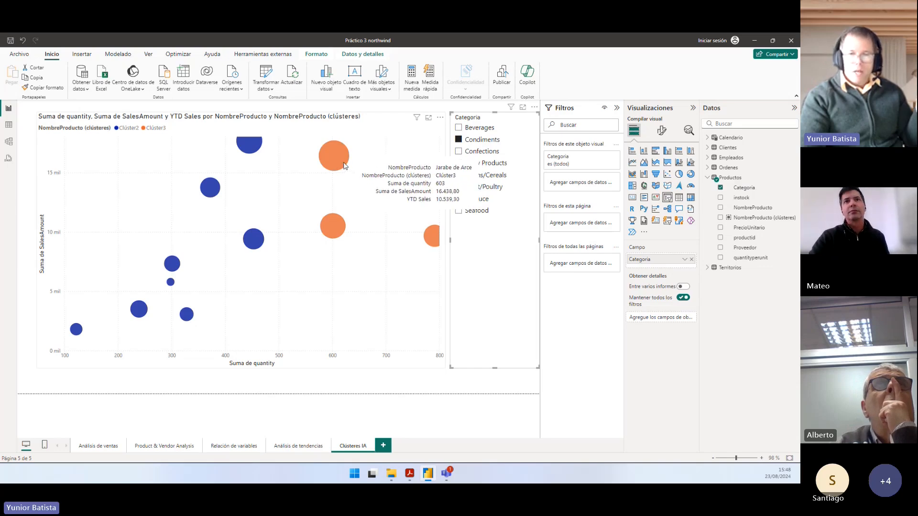
{"action": "left_click", "coordinate": [458, 151]}
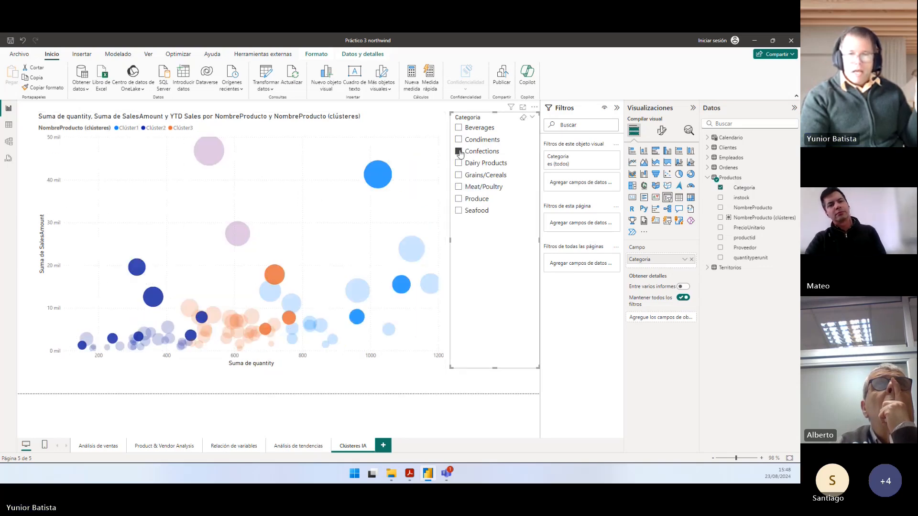
{"action": "left_click", "coordinate": [458, 163]}
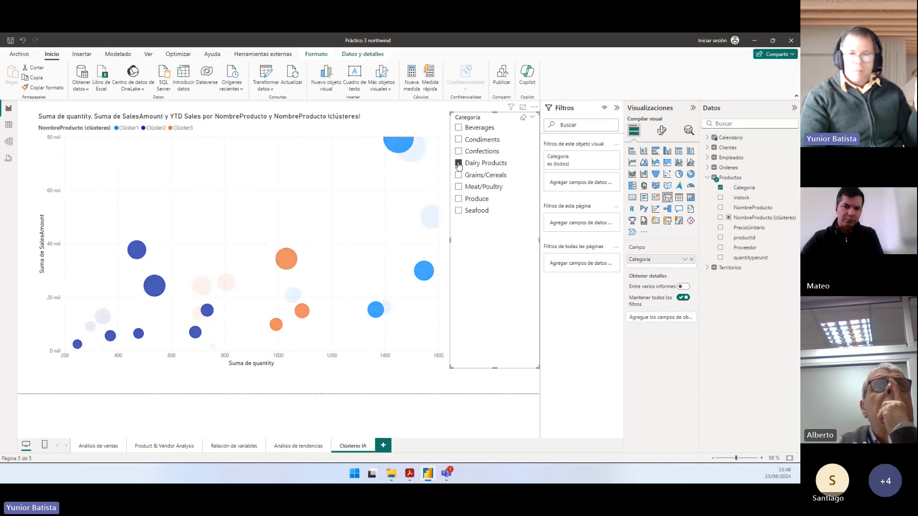
{"action": "left_click", "coordinate": [458, 175]}
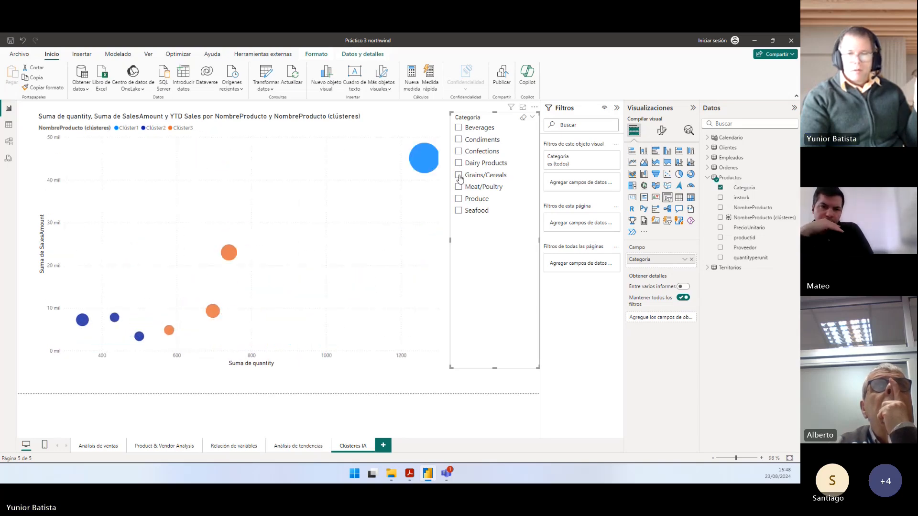
{"action": "left_click", "coordinate": [459, 175]}
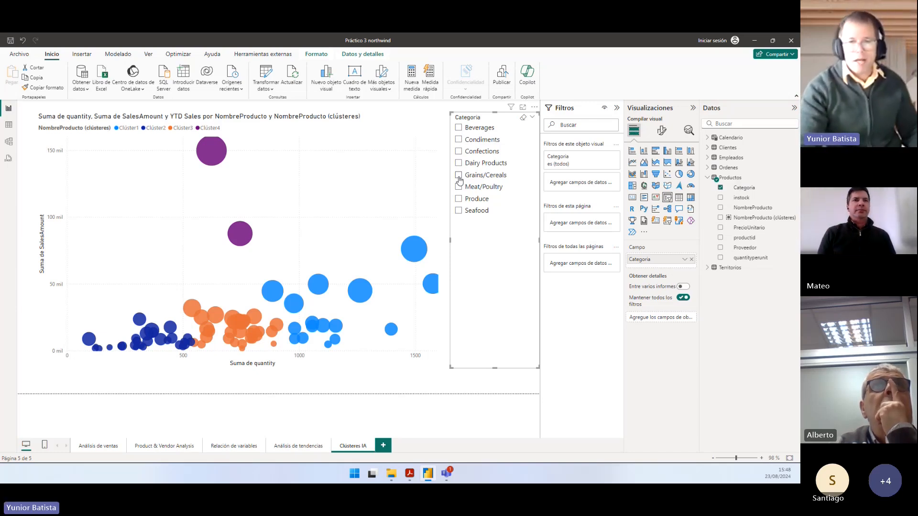
Step: Switch to the PDF, highlight the instruction about showing the evolution by year, and return to the Power BI report
{"action": "key", "text": "alt+Tab"}
{"action": "left_click", "coordinate": [301, 284]}
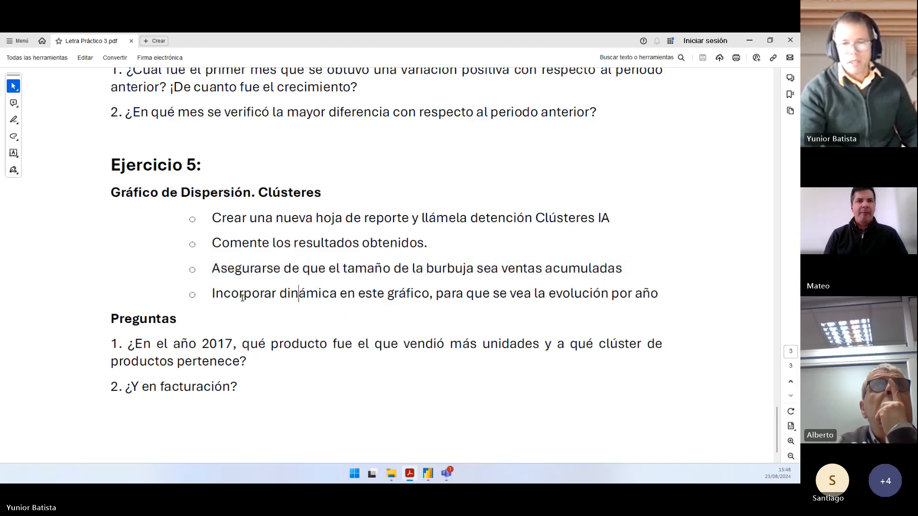
{"action": "left_click_drag", "start_coordinate": [213, 293], "coordinate": [664, 293]}
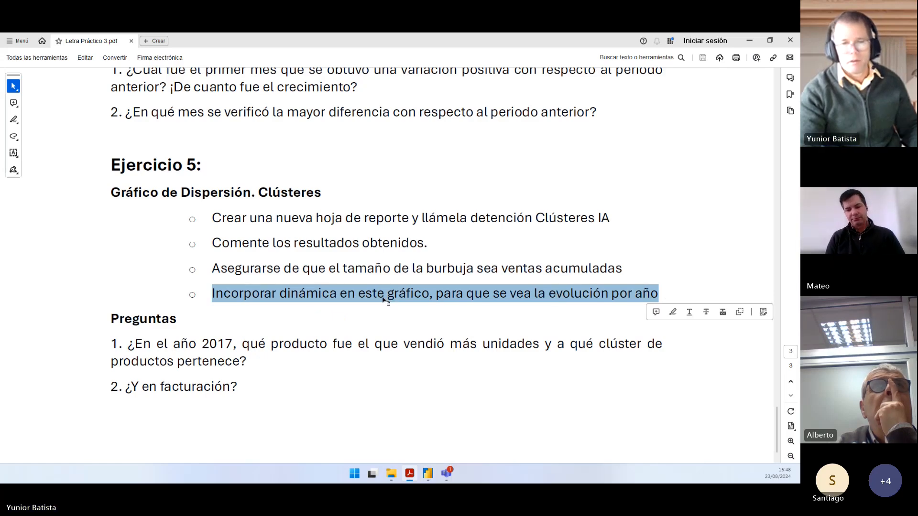
{"action": "key", "text": "alt+Tab"}
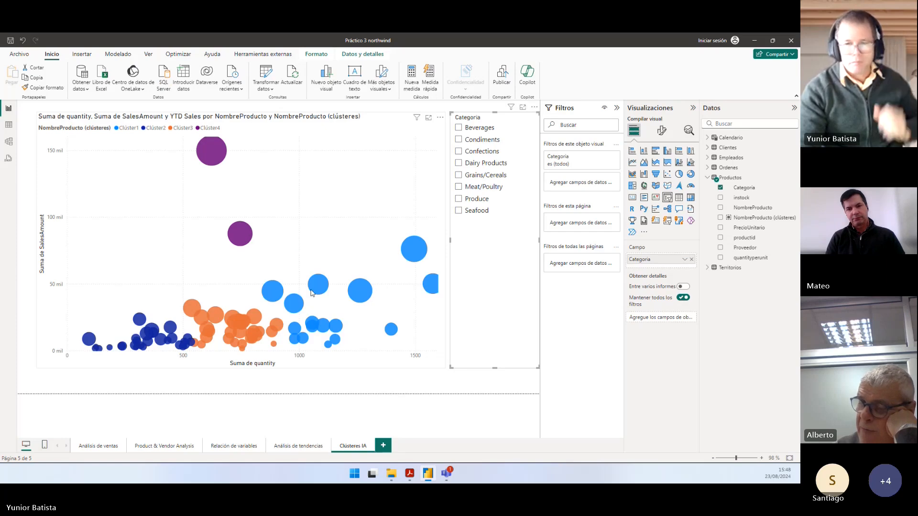
Step: Move the scatter chart closer to the page edge, away from the Categoria slicer, and make it slightly taller and narrower
{"action": "left_click", "coordinate": [92, 222]}
{"action": "left_click_drag", "start_coordinate": [92, 222], "coordinate": [91, 222]}
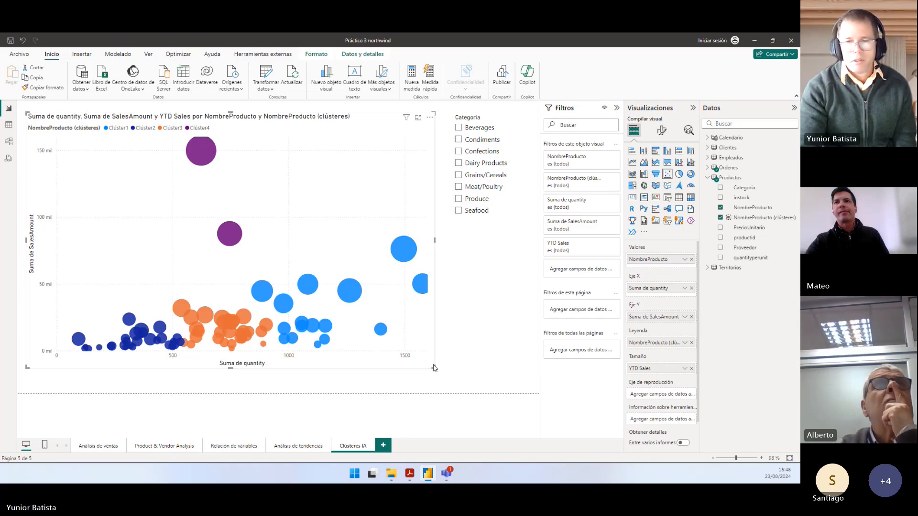
{"action": "left_click_drag", "start_coordinate": [439, 369], "coordinate": [431, 378]}
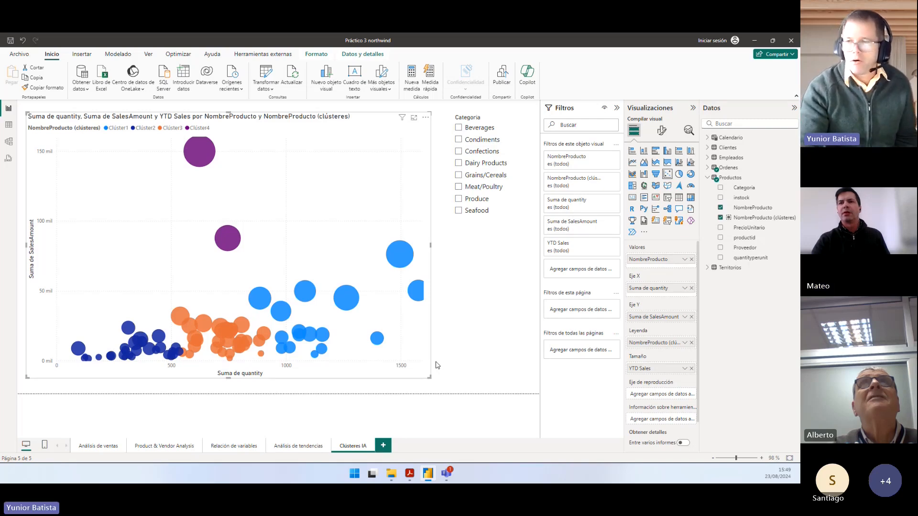
Step: Assign Year from Calendario to the scatter chart's play axis
{"action": "left_click", "coordinate": [709, 179]}
{"action": "left_click", "coordinate": [707, 138]}
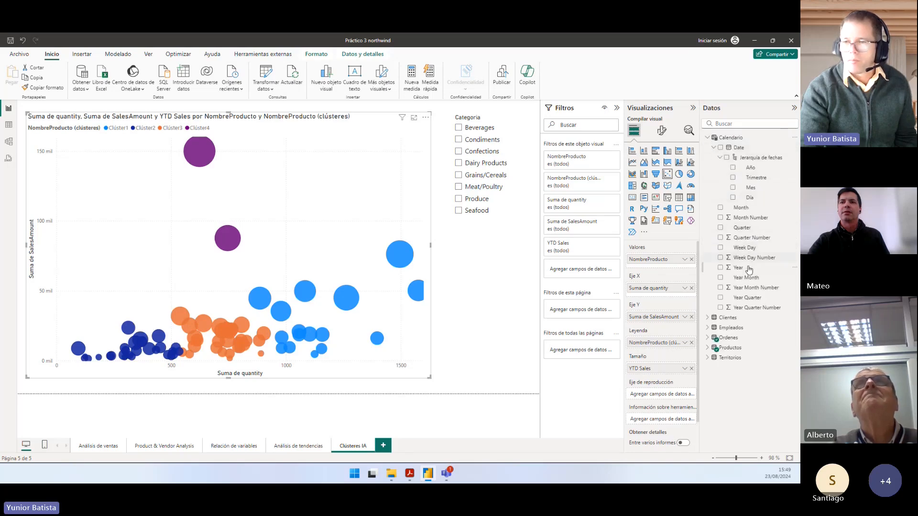
{"action": "left_click_drag", "start_coordinate": [750, 267], "coordinate": [659, 396]}
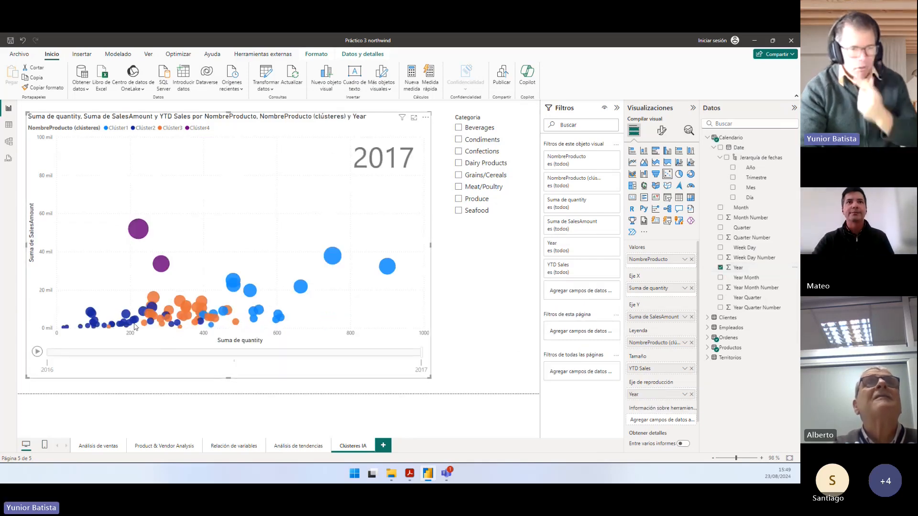
Step: Play the scatter chart's yearly animation several times and inspect the product with the largest quantity in 2017
{"action": "left_click", "coordinate": [37, 352]}
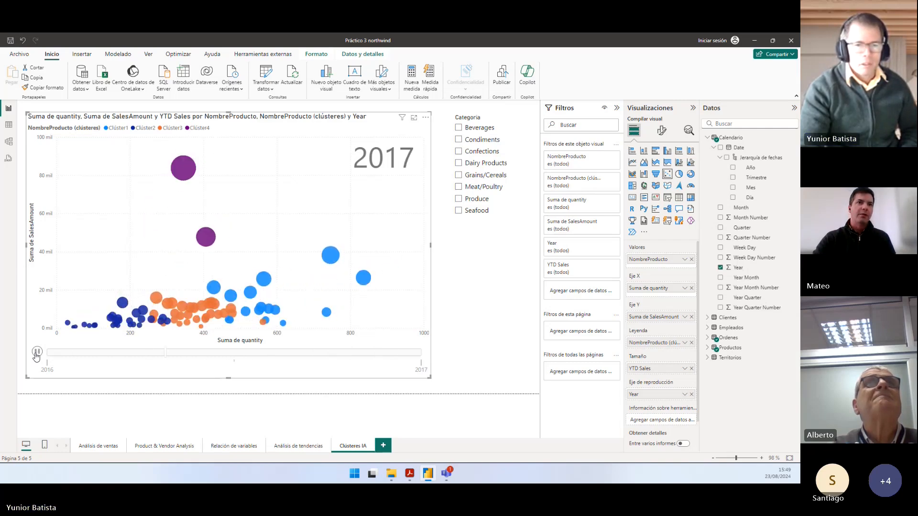
{"action": "mouse_move", "coordinate": [391, 272]}
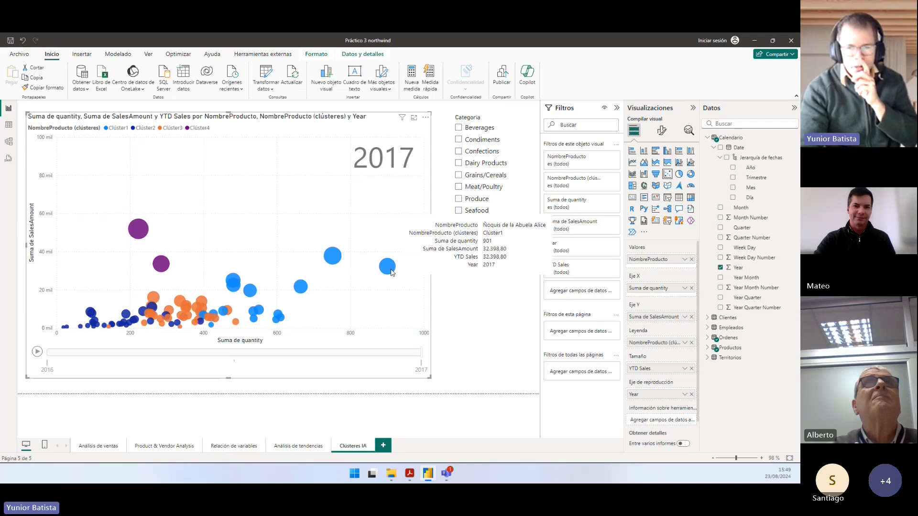
{"action": "left_click", "coordinate": [38, 353]}
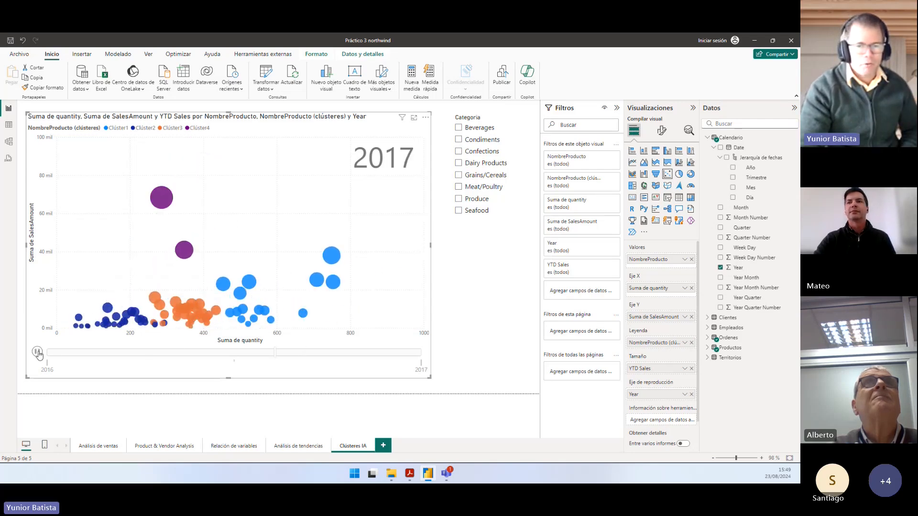
{"action": "left_click", "coordinate": [38, 352]}
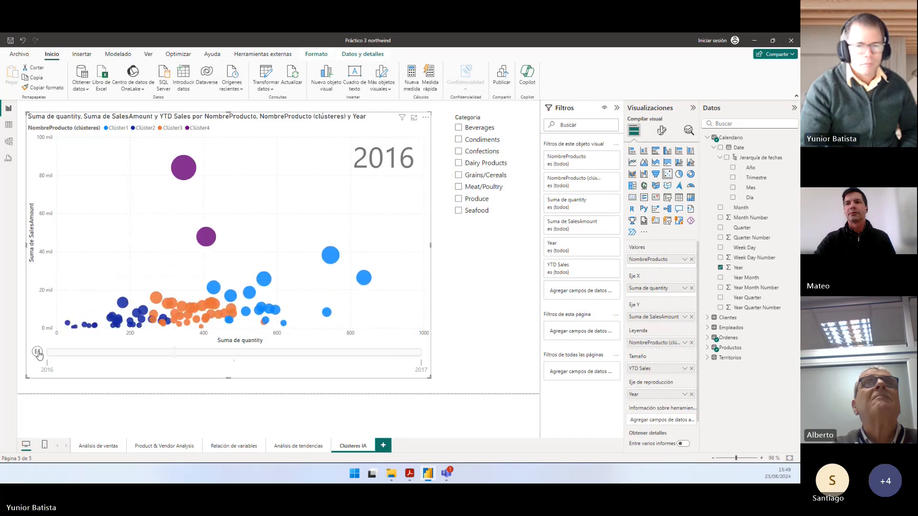
Step: Replay the scatter chart's animation from 2016 to 2017 several times and inspect the Clúster4 product with the highest sales amount
{"action": "left_click", "coordinate": [37, 353]}
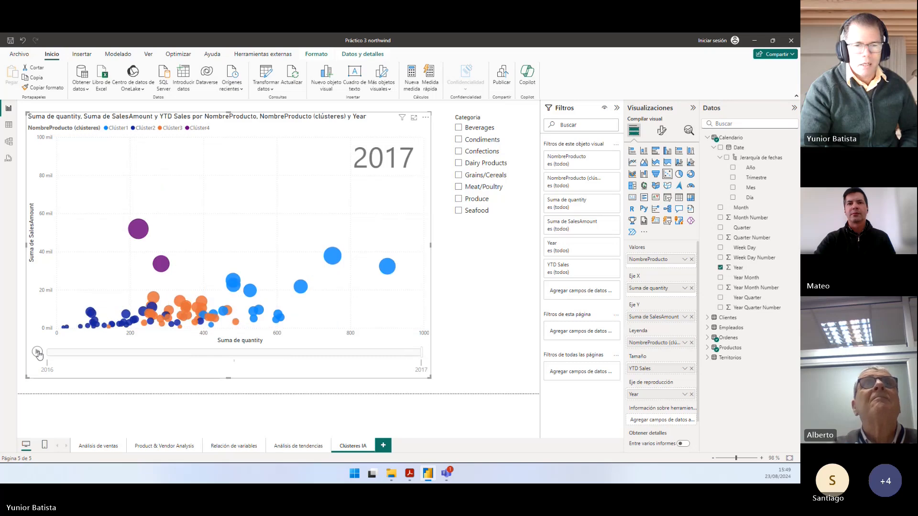
{"action": "left_click", "coordinate": [37, 352]}
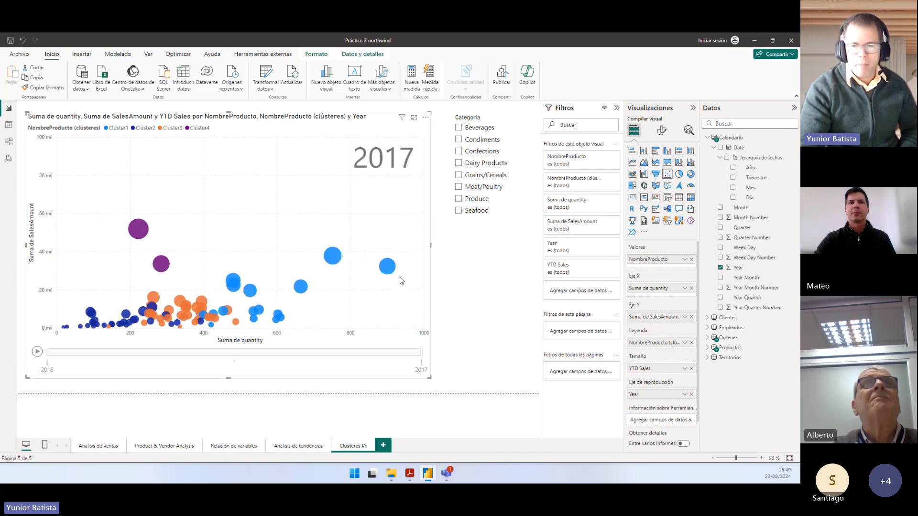
{"action": "left_click", "coordinate": [38, 351]}
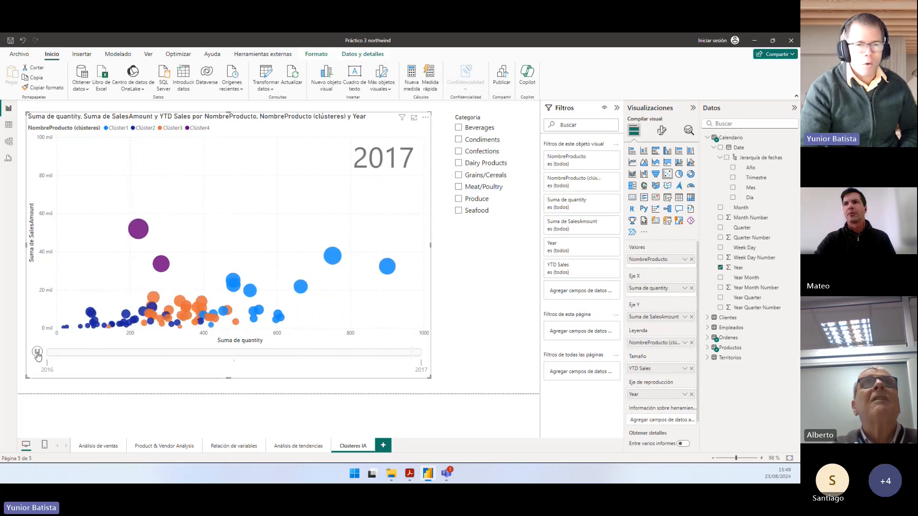
{"action": "left_click", "coordinate": [37, 352]}
{"action": "mouse_move", "coordinate": [140, 232]}
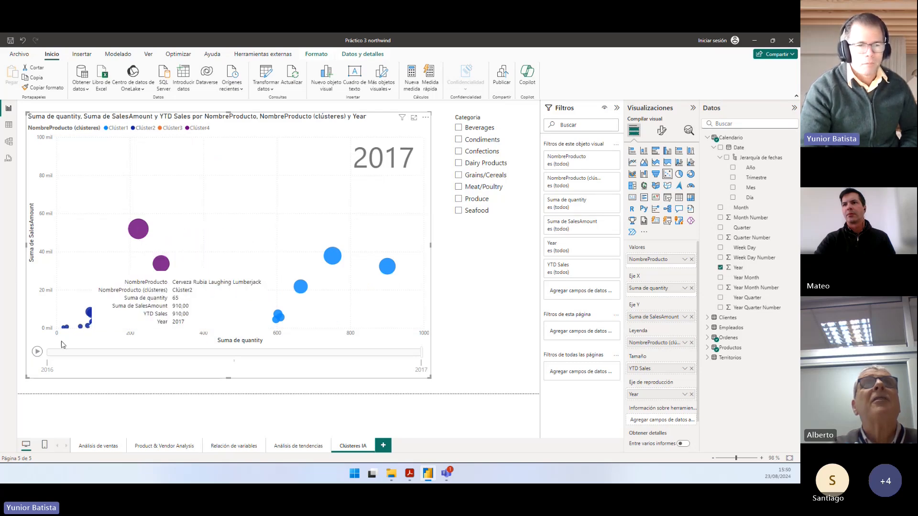
{"action": "left_click", "coordinate": [38, 353]}
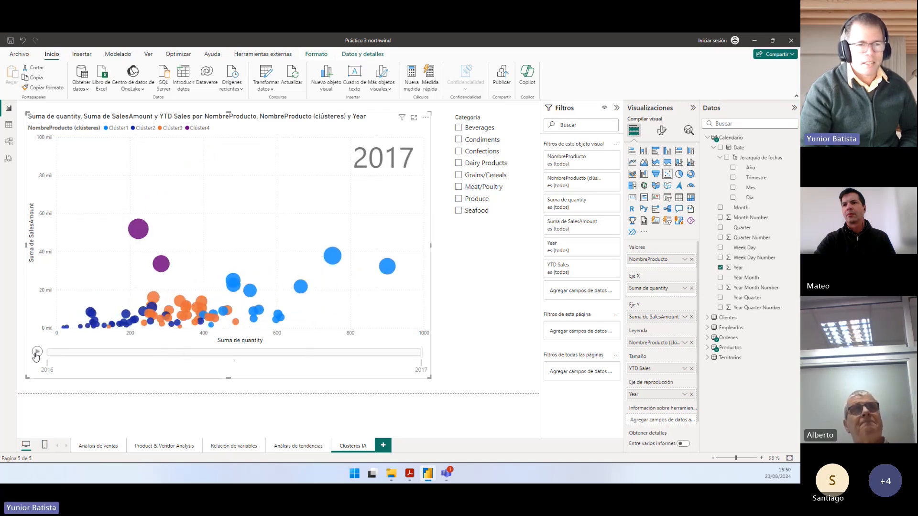
{"action": "left_click", "coordinate": [36, 353]}
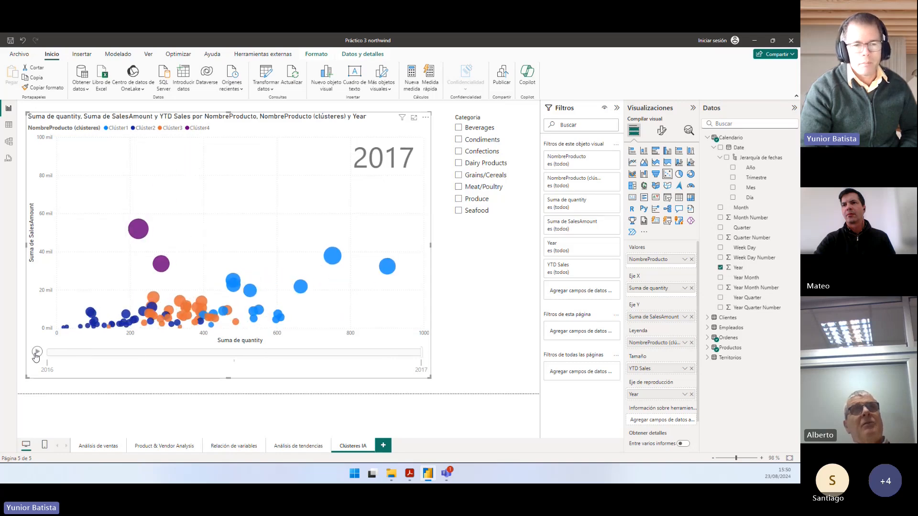
{"action": "left_click", "coordinate": [37, 354]}
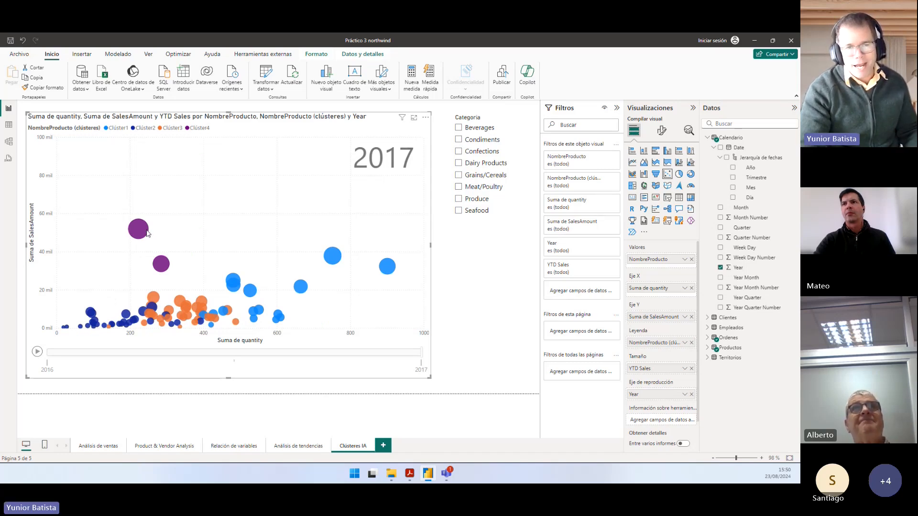
{"action": "mouse_move", "coordinate": [139, 233]}
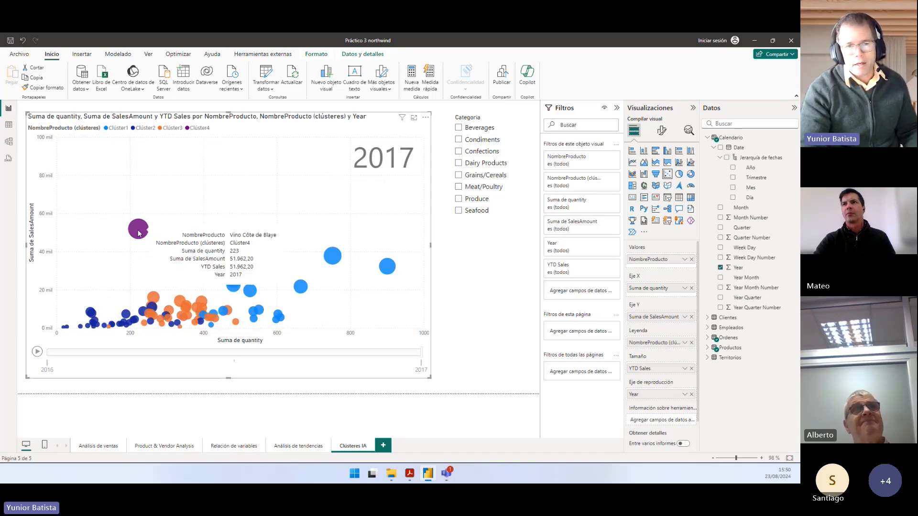
{"action": "left_click", "coordinate": [37, 352]}
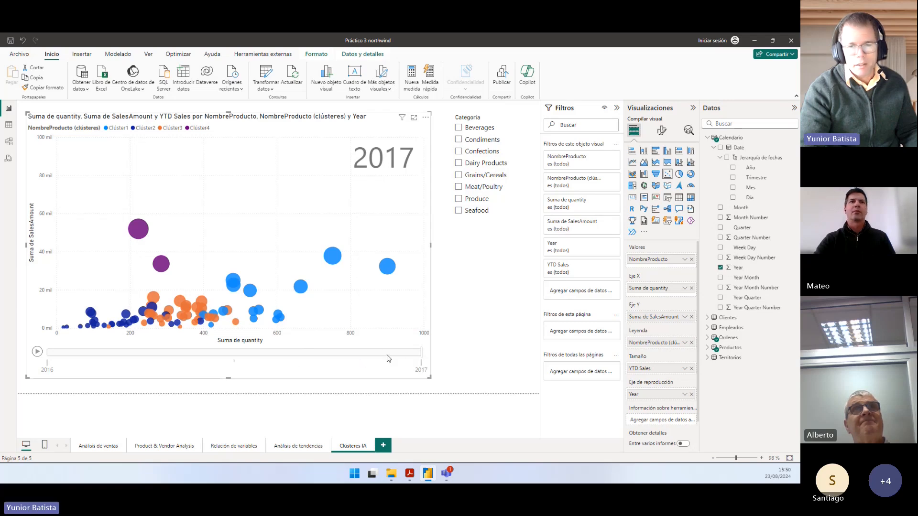
Step: Set the scatter chart's play axis to 2016 and back to 2017, comparing the highest-sales Clúster4 bubble in both years
{"action": "left_click", "coordinate": [54, 358]}
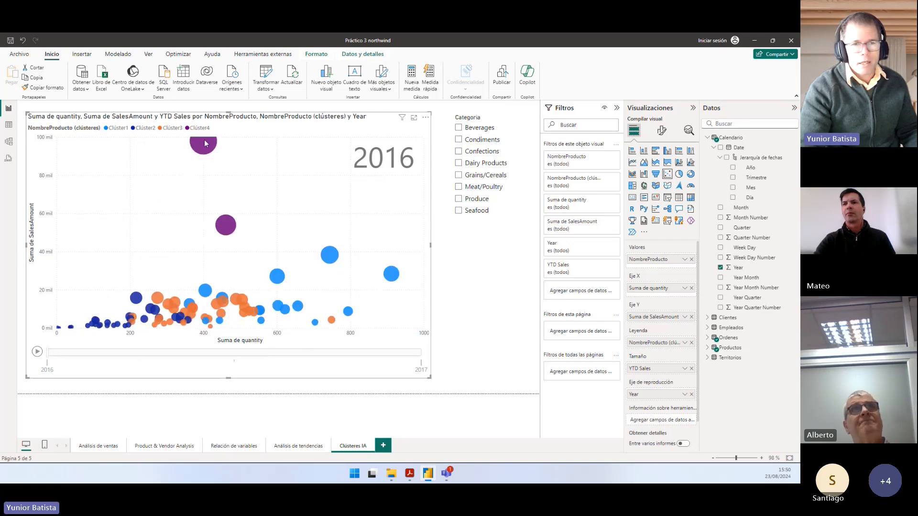
{"action": "mouse_move", "coordinate": [204, 143]}
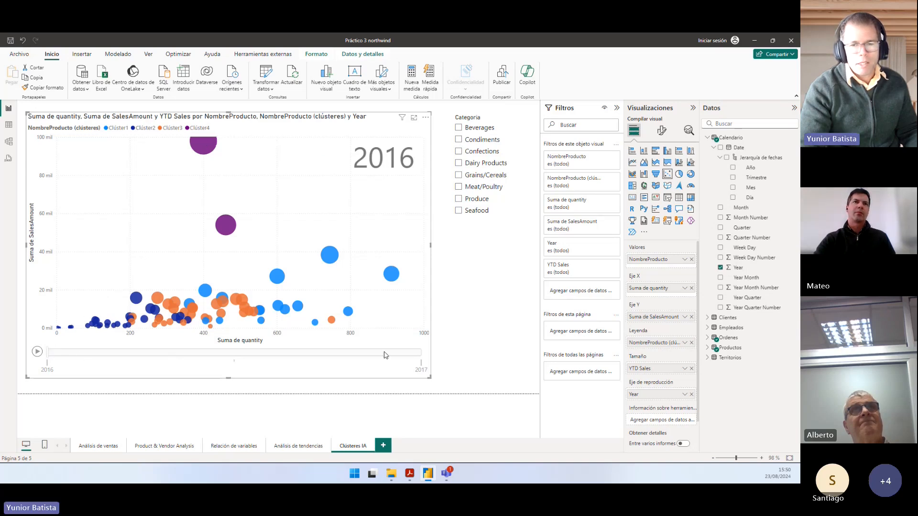
{"action": "left_click", "coordinate": [411, 356]}
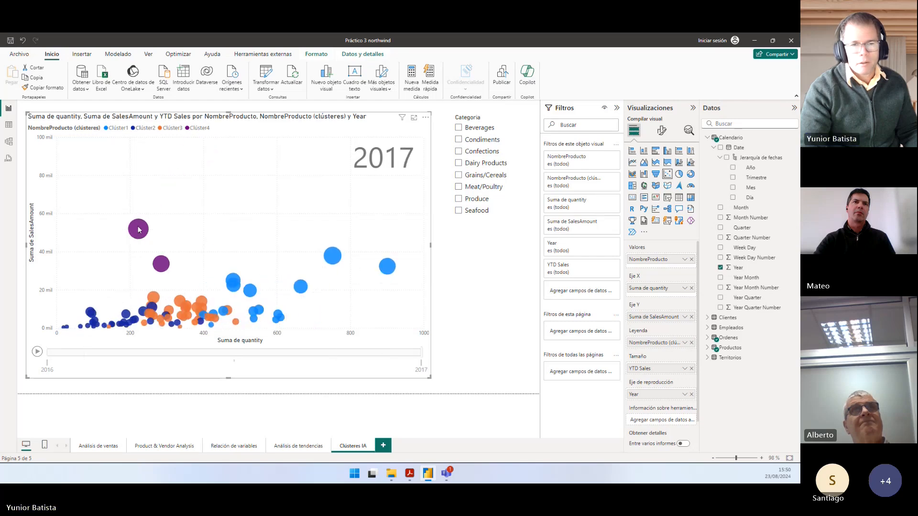
{"action": "mouse_move", "coordinate": [139, 232]}
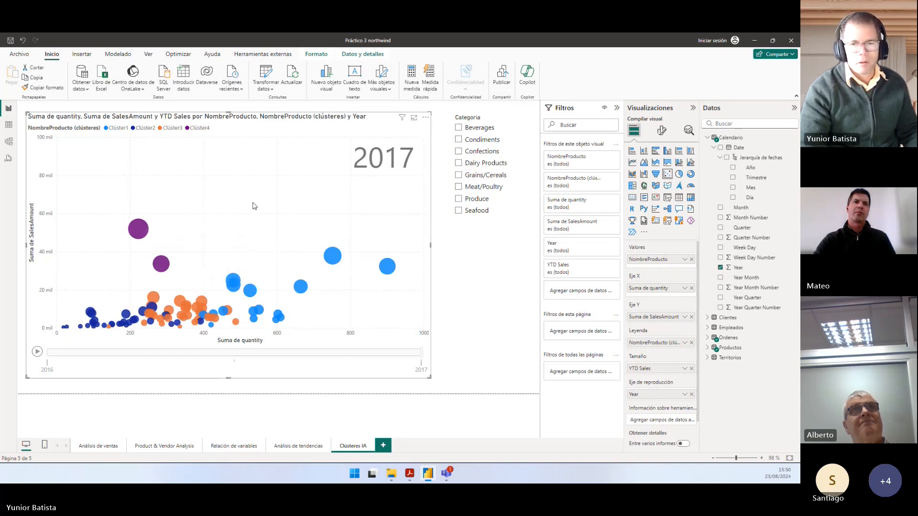
Step: Switch to the PDF and highlight the question about which product sold the most units in 2017
{"action": "key", "text": "alt+Tab"}
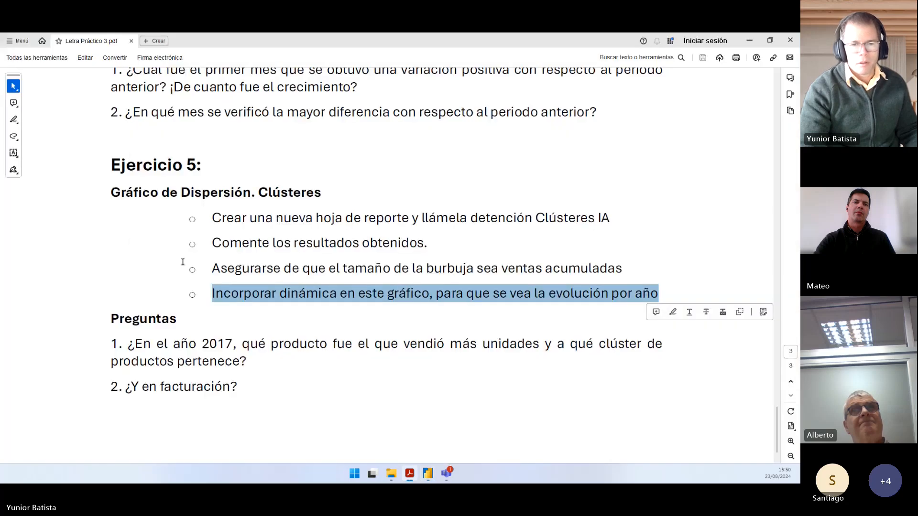
{"action": "scroll", "coordinate": [182, 262], "scroll_direction": "down", "scroll_amount": 1}
{"action": "left_click_drag", "start_coordinate": [136, 324], "coordinate": [514, 325]}
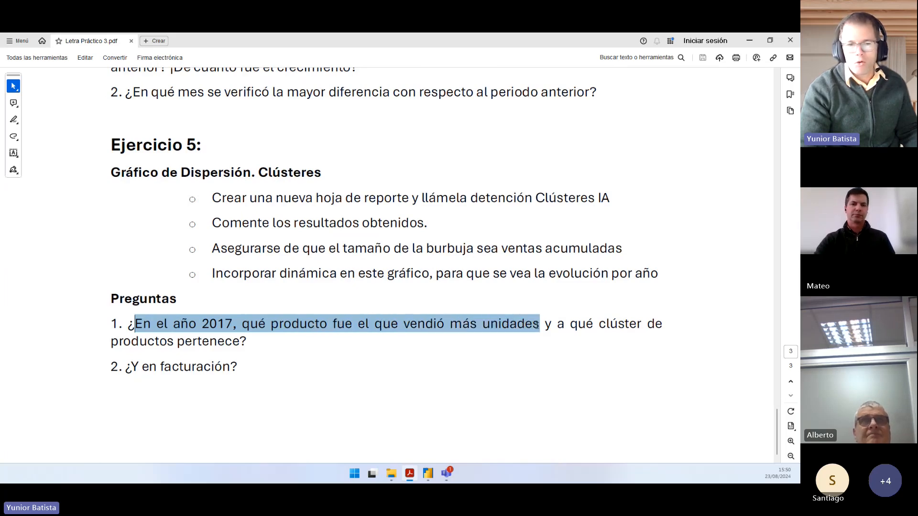
{"action": "left_click_drag", "start_coordinate": [529, 338], "coordinate": [531, 340]}
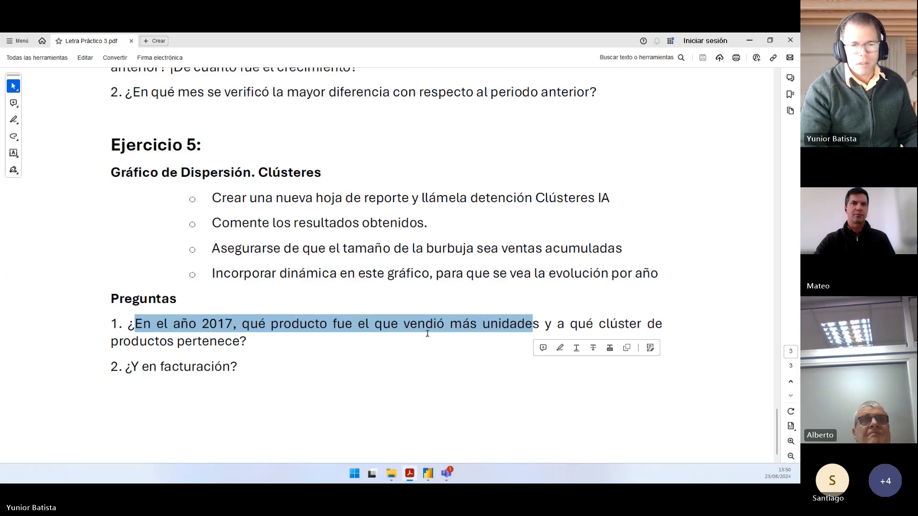
{"action": "double_click", "coordinate": [316, 328]}
{"action": "left_click", "coordinate": [319, 325]}
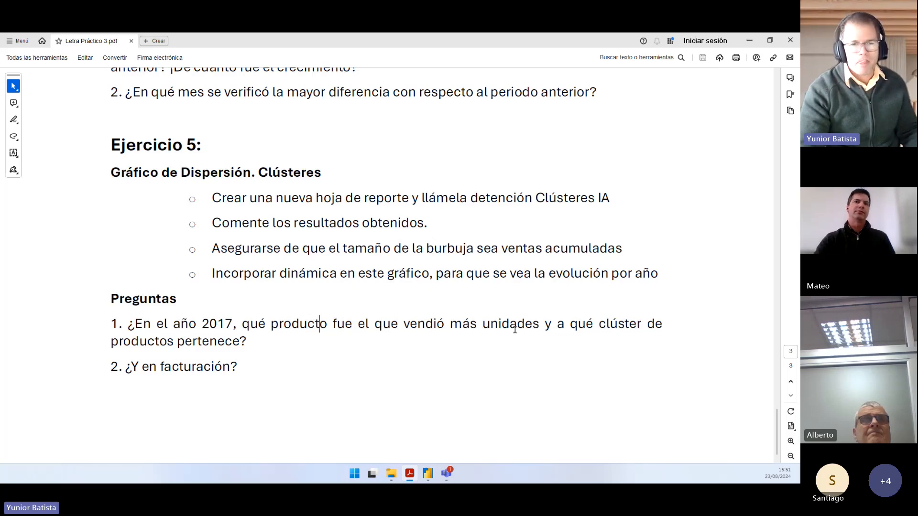
Step: Return to the Power BI report, inspect the product with the largest 2017 quantity, and point an arrow at its cluster in a magnified view
{"action": "key", "text": "alt+Tab"}
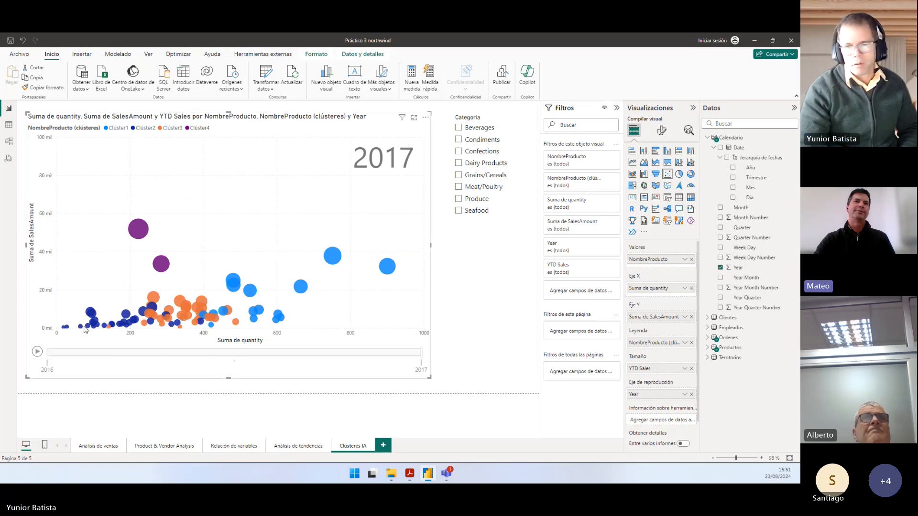
{"action": "mouse_move", "coordinate": [388, 273]}
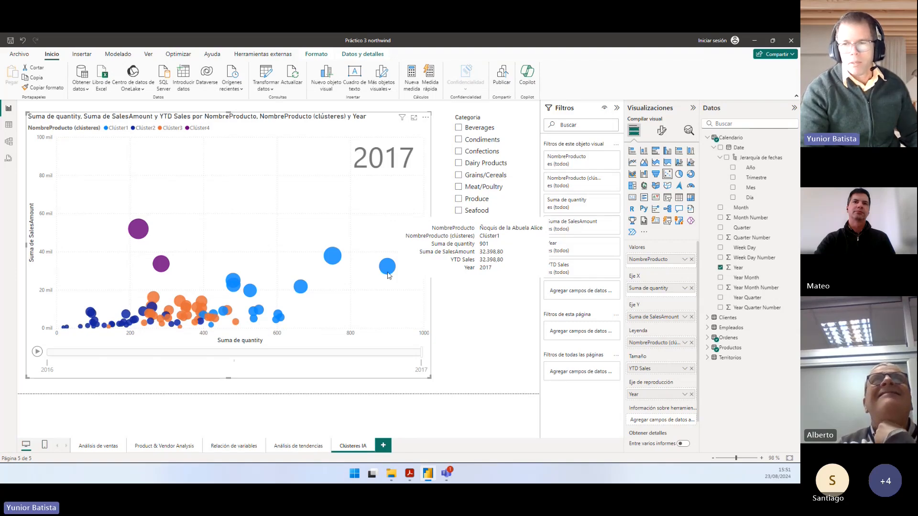
{"action": "key", "text": "ctrl+1"}
{"action": "left_click_drag", "start_coordinate": [508, 207], "coordinate": [501, 235]}
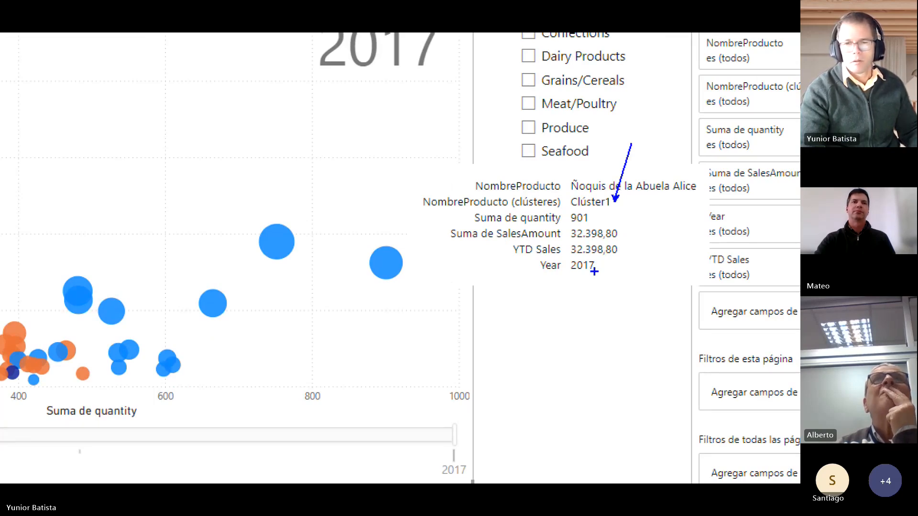
{"action": "key", "text": "Escape"}
Step: Highlight the PDF's question about facturación, and mark the name and cluster of the 2017 product with the highest sales amount in Power BI
{"action": "key", "text": "alt+Tab"}
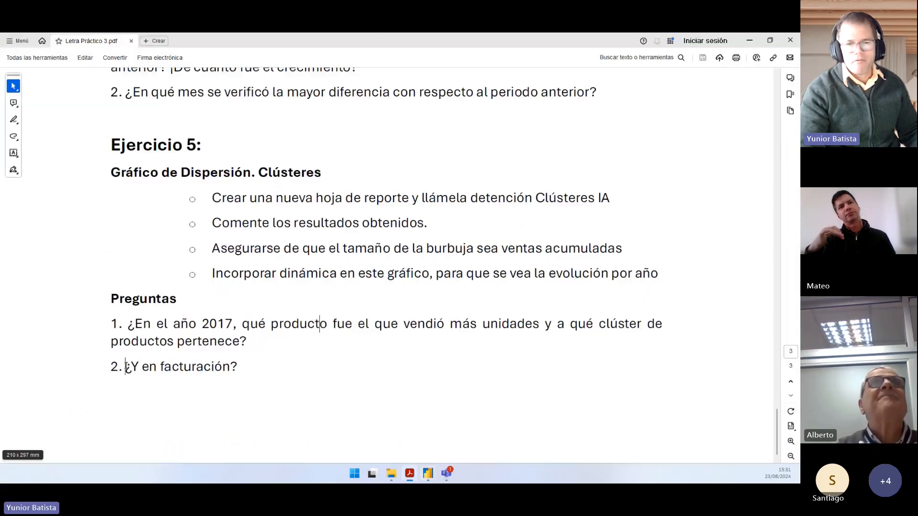
{"action": "left_click_drag", "start_coordinate": [125, 366], "coordinate": [238, 367]}
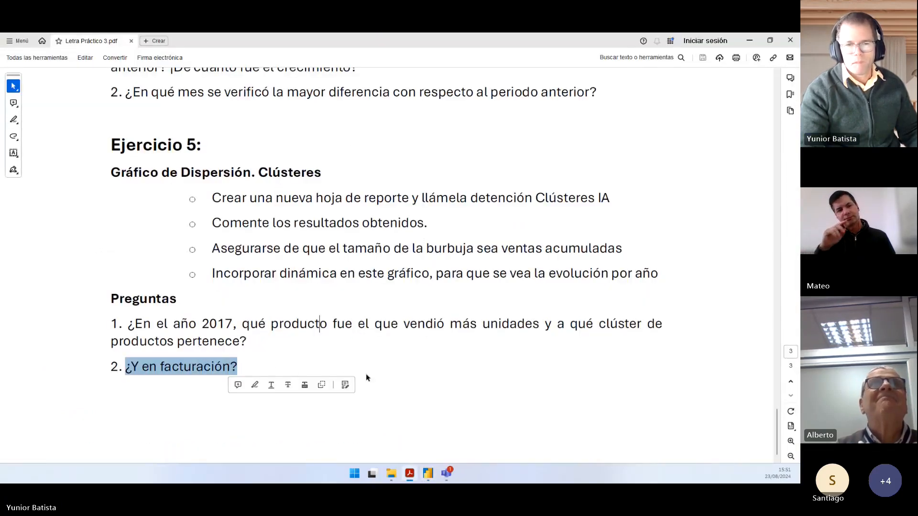
{"action": "key", "text": "alt+Tab"}
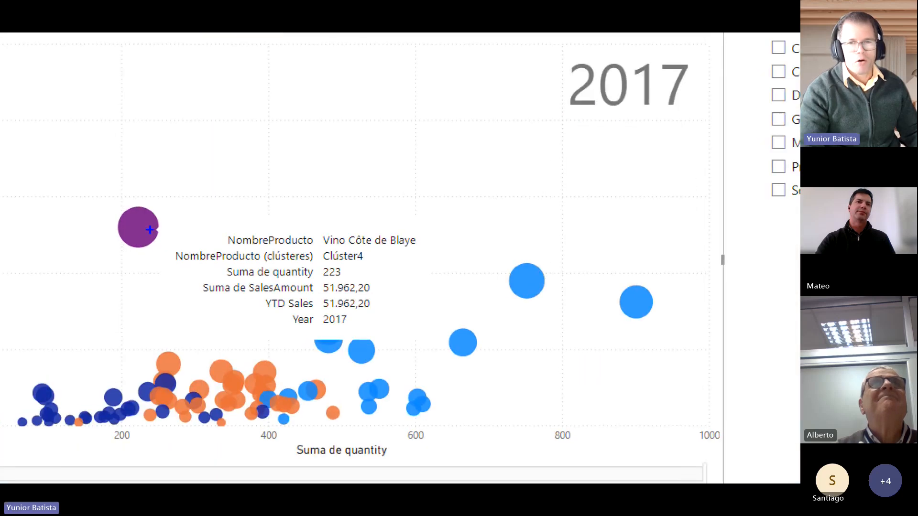
{"action": "mouse_move", "coordinate": [318, 222]}
{"action": "left_mouse_down"}
{"action": "mouse_move", "coordinate": [406, 252]}
{"action": "mouse_move", "coordinate": [442, 254]}
{"action": "left_mouse_up"}
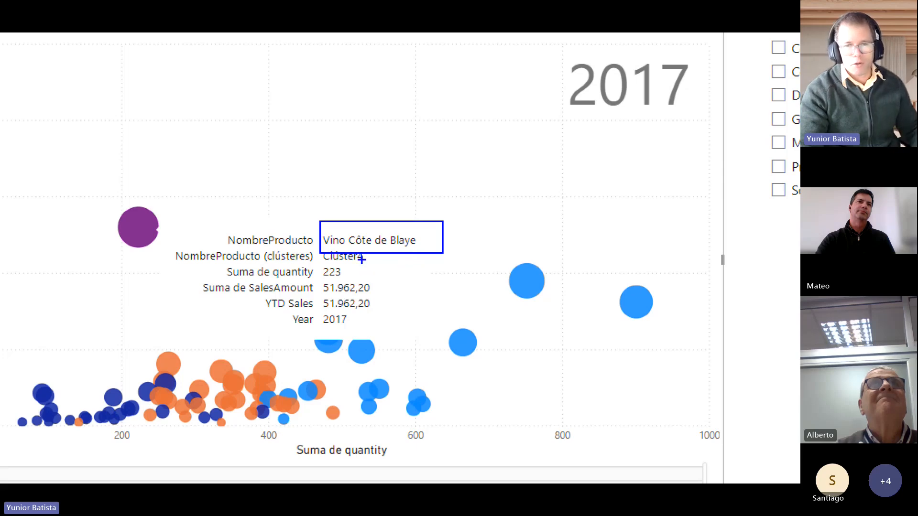
{"action": "left_click_drag", "start_coordinate": [361, 259], "coordinate": [404, 324]}
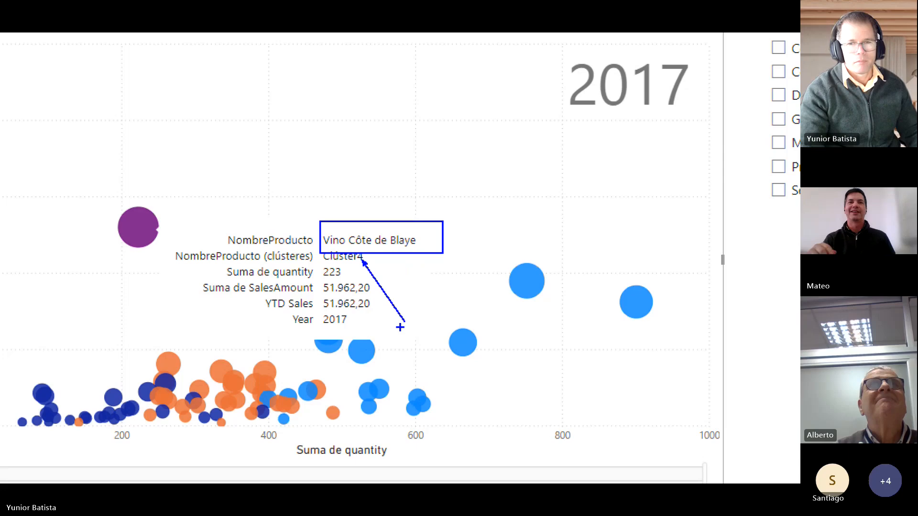
{"action": "key", "text": "Escape"}
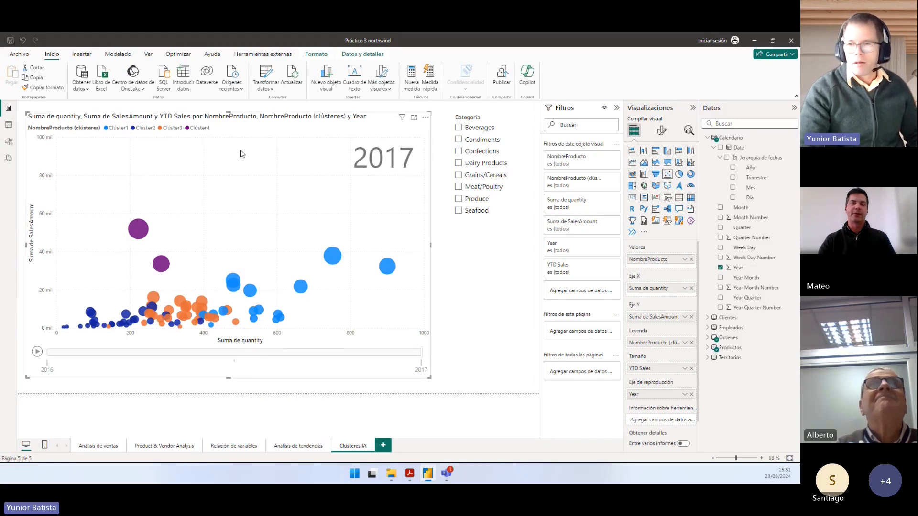
Step: Replace the scatter chart's title text with "Clústeres personalizados por facturación y Cantidades"
{"action": "left_click", "coordinate": [661, 131]}
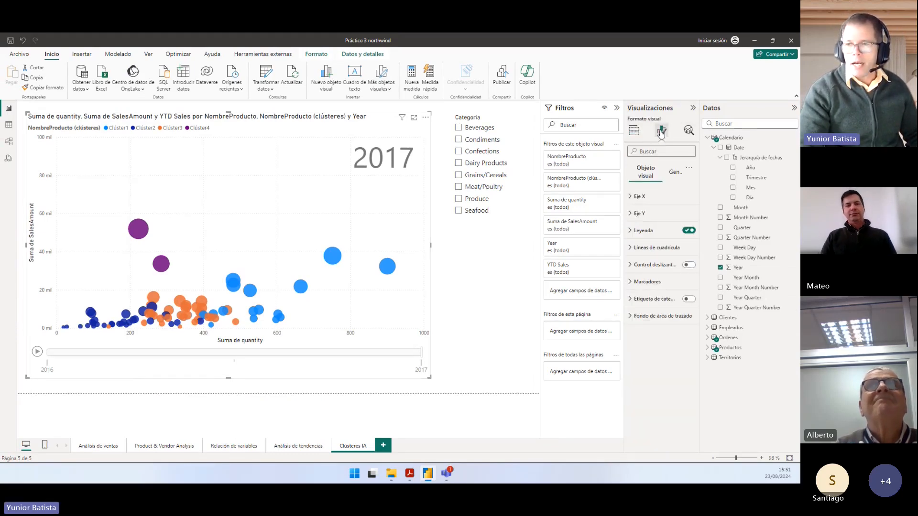
{"action": "left_click", "coordinate": [674, 173]}
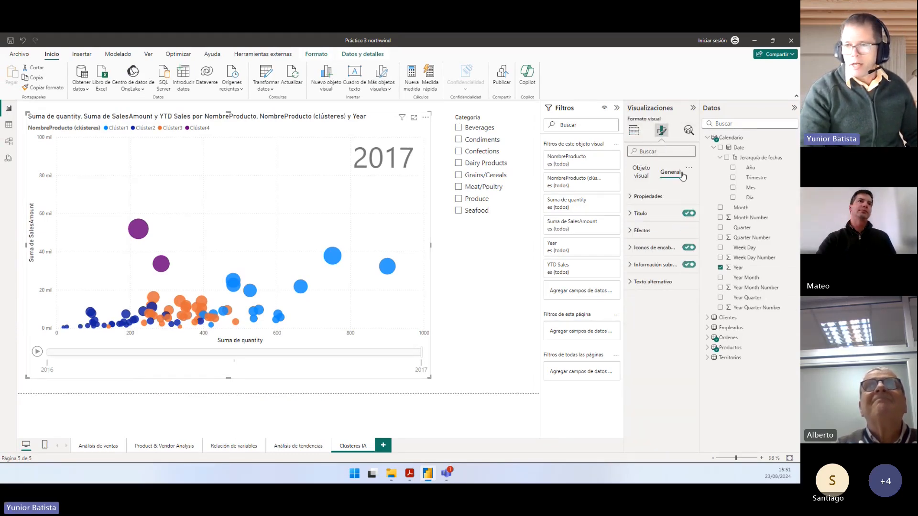
{"action": "left_click", "coordinate": [649, 214]}
{"action": "left_click_drag", "start_coordinate": [633, 255], "coordinate": [688, 258]}
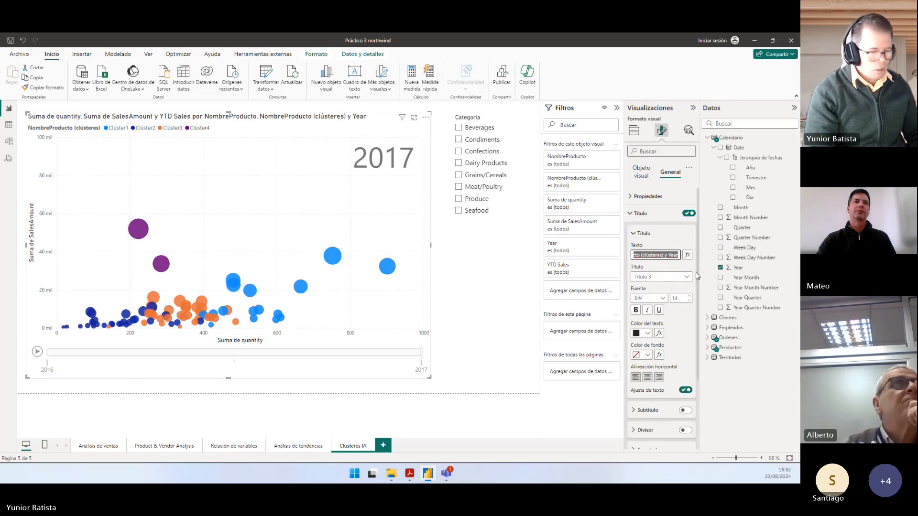
{"action": "type", "text": "C"}
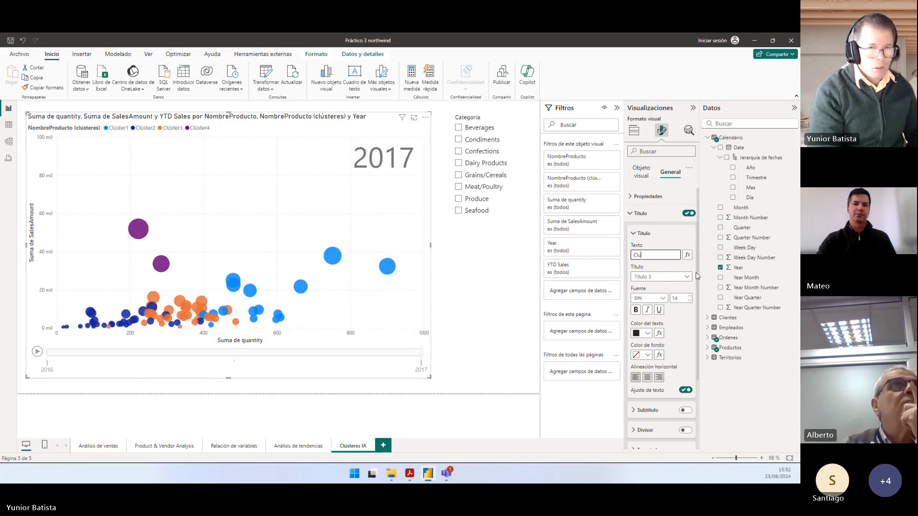
{"action": "type", "text": "lu"}
{"action": "key", "text": "BackSpace"}
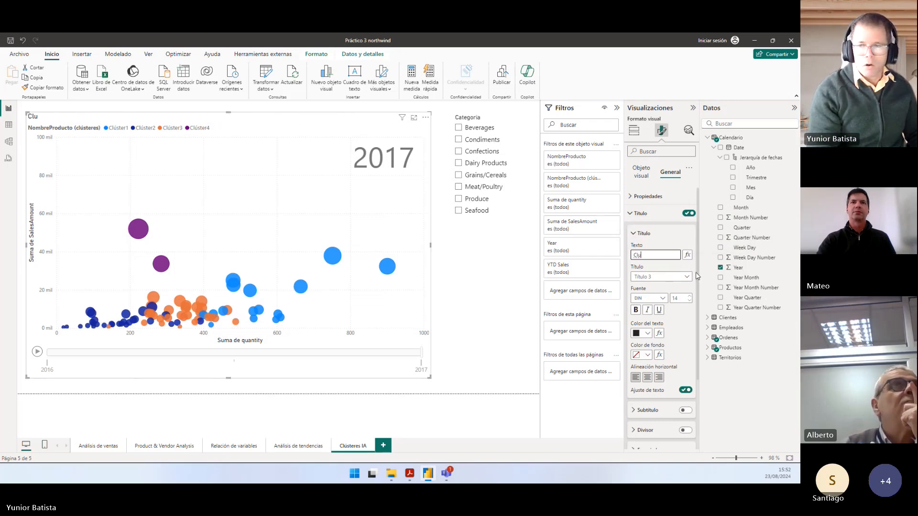
{"action": "type", "text": "ú"}
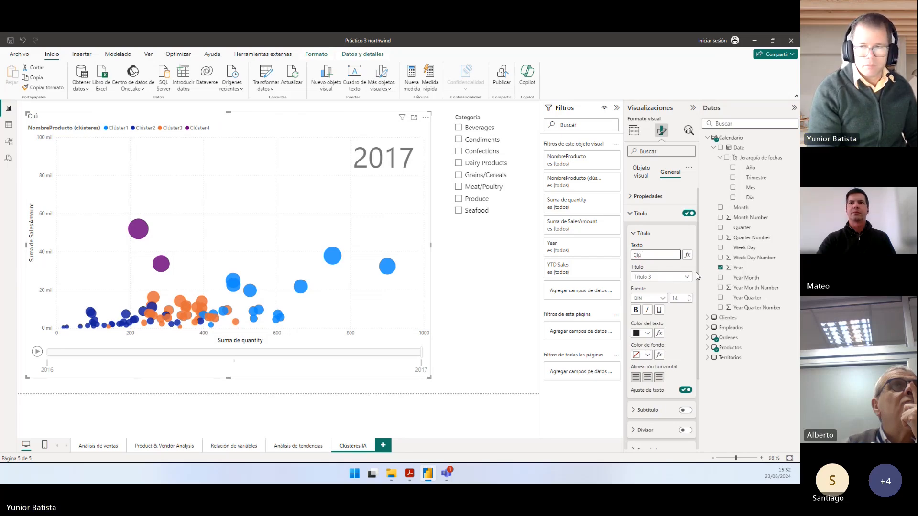
{"action": "type", "text": "s"}
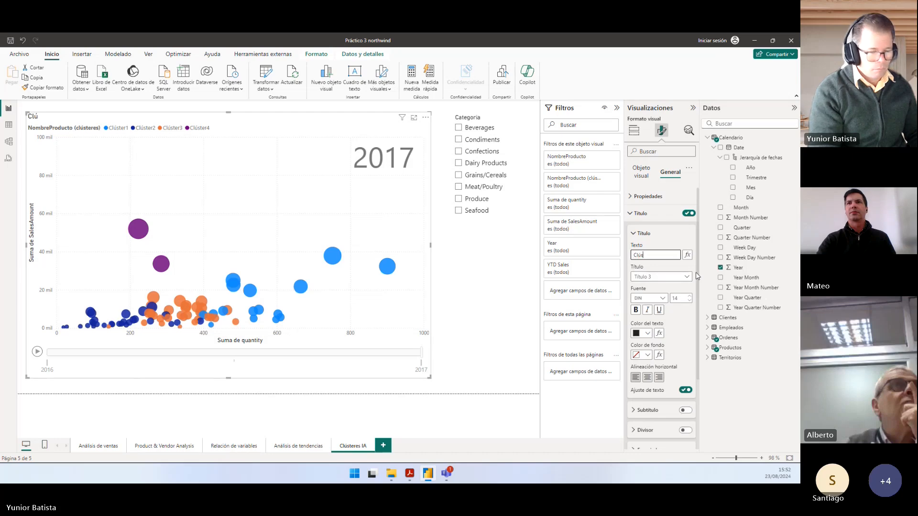
{"action": "type", "text": "tere"}
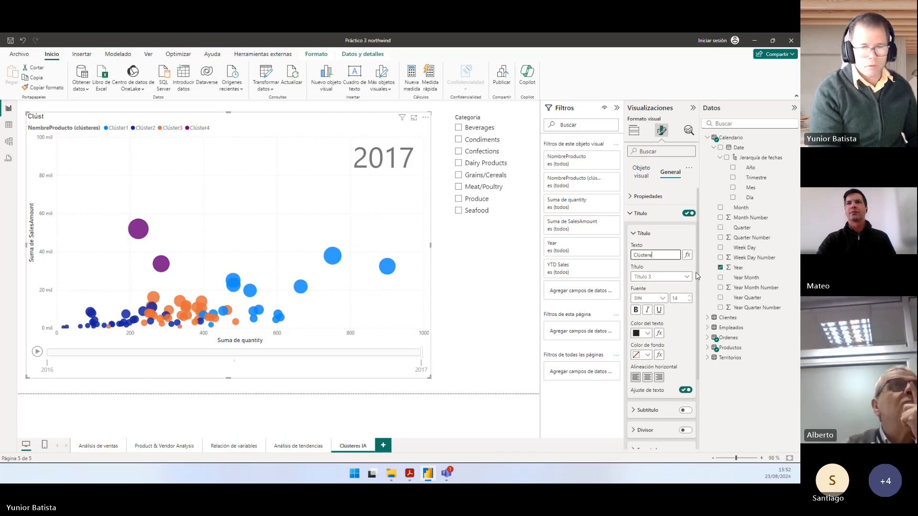
{"action": "type", "text": "s "}
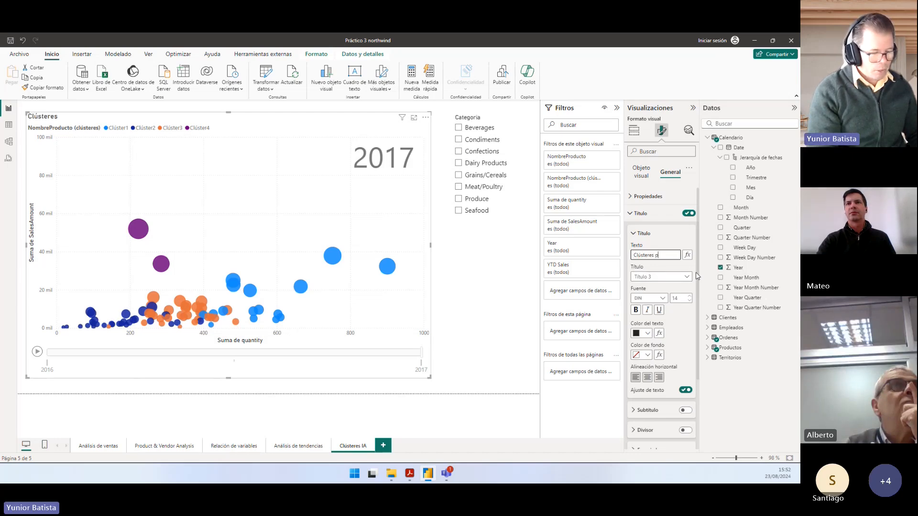
{"action": "type", "text": "perso"}
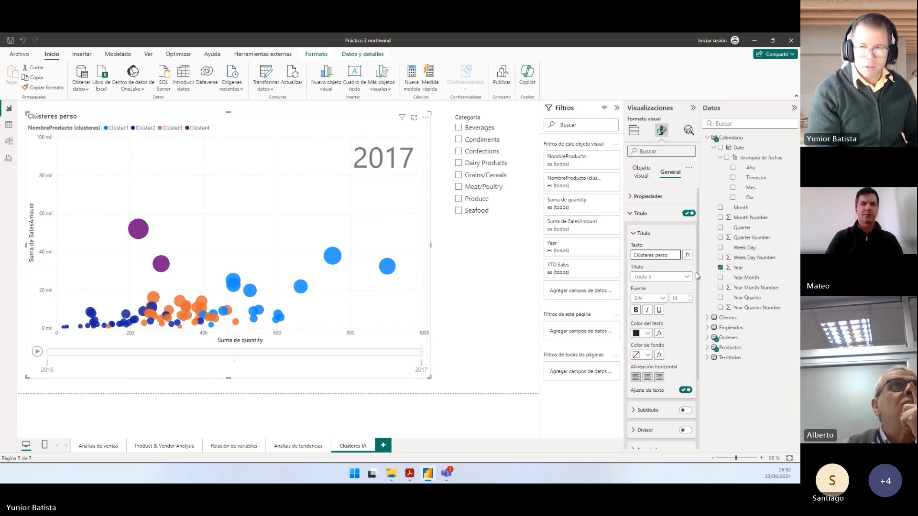
{"action": "type", "text": "nal"}
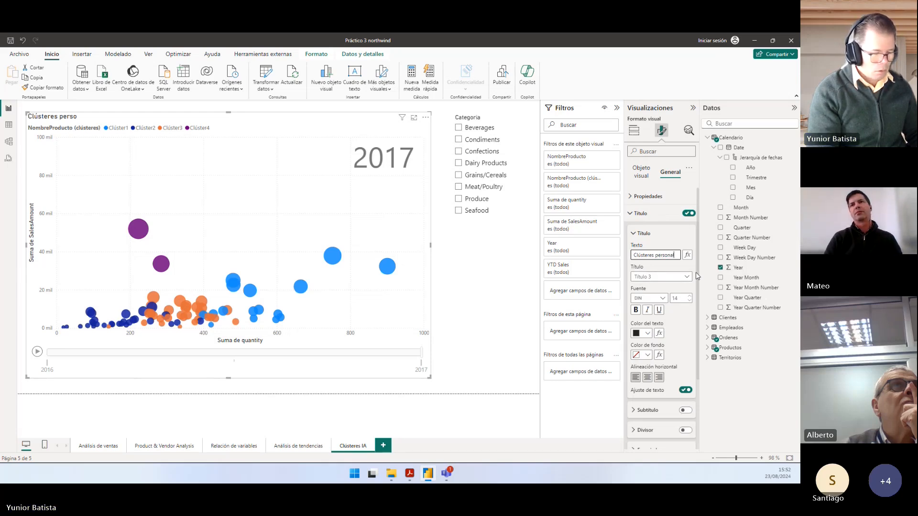
{"action": "type", "text": "izados po"}
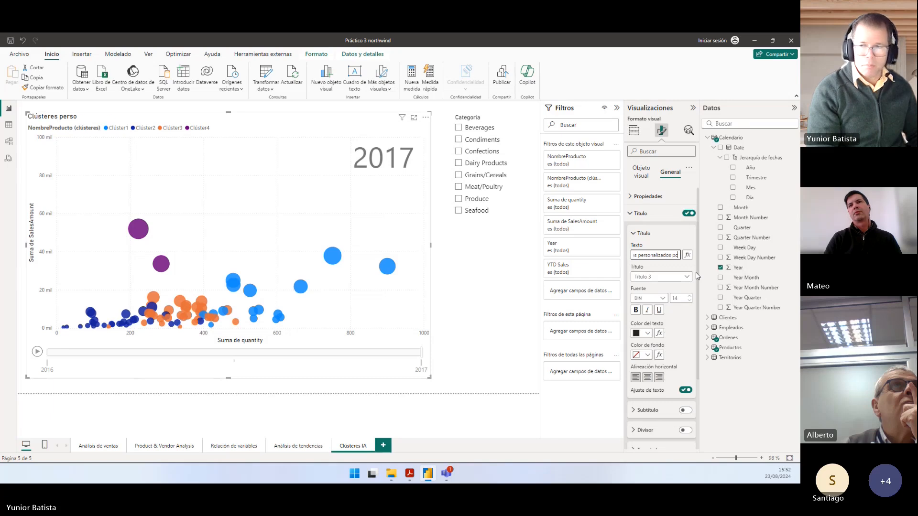
{"action": "type", "text": "r"}
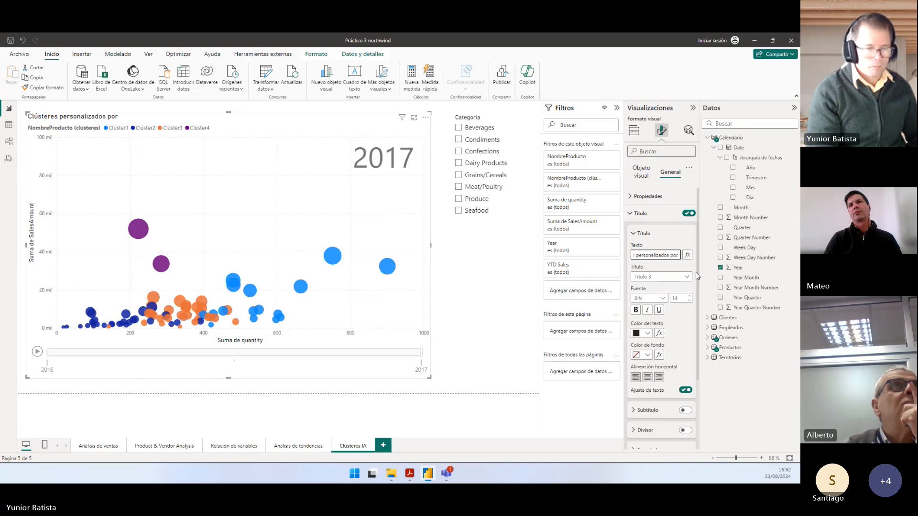
{"action": "type", "text": " Fac"}
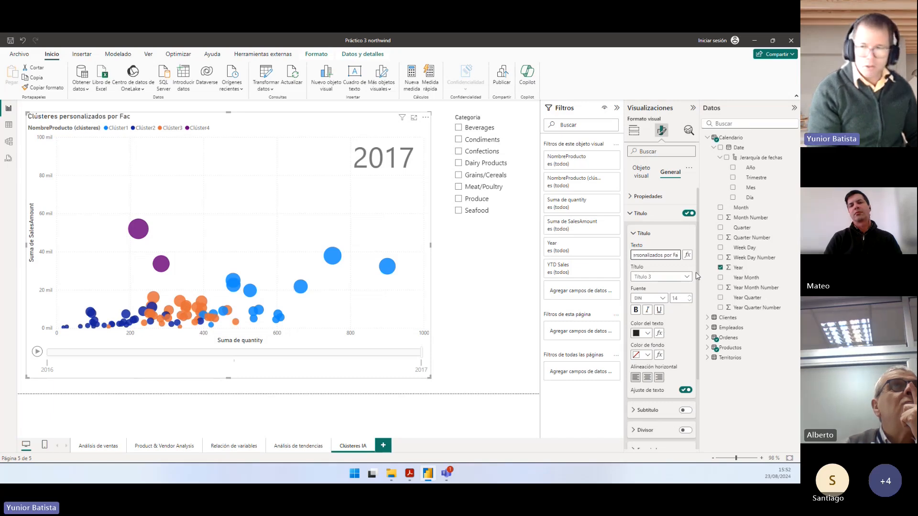
{"action": "key", "text": "BackSpace"}
{"action": "key", "text": "BackSpace"}
{"action": "key", "text": "BackSpace"}
{"action": "type", "text": "fact"}
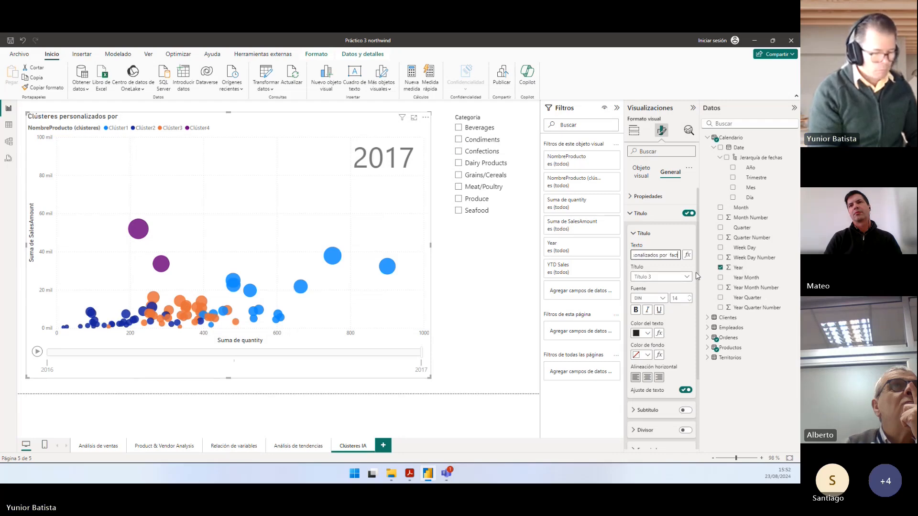
{"action": "type", "text": "uración"}
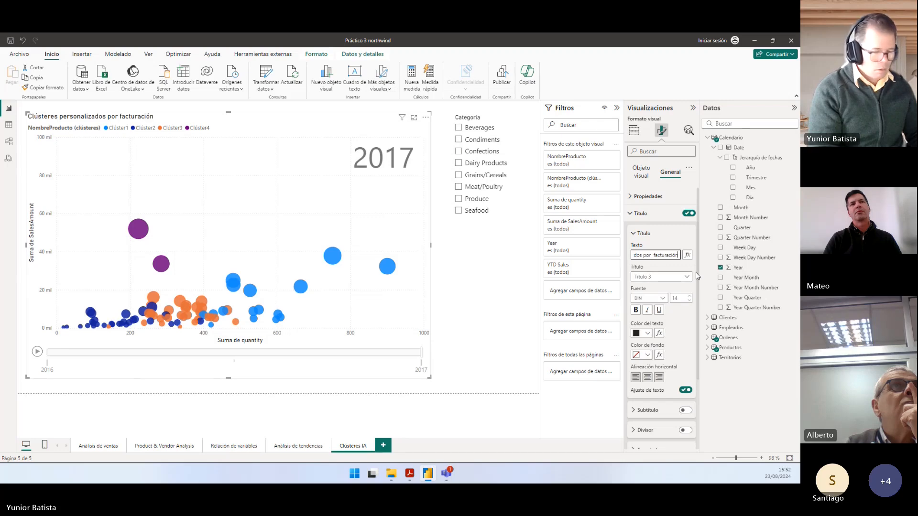
{"action": "type", "text": " y Cantidades"}
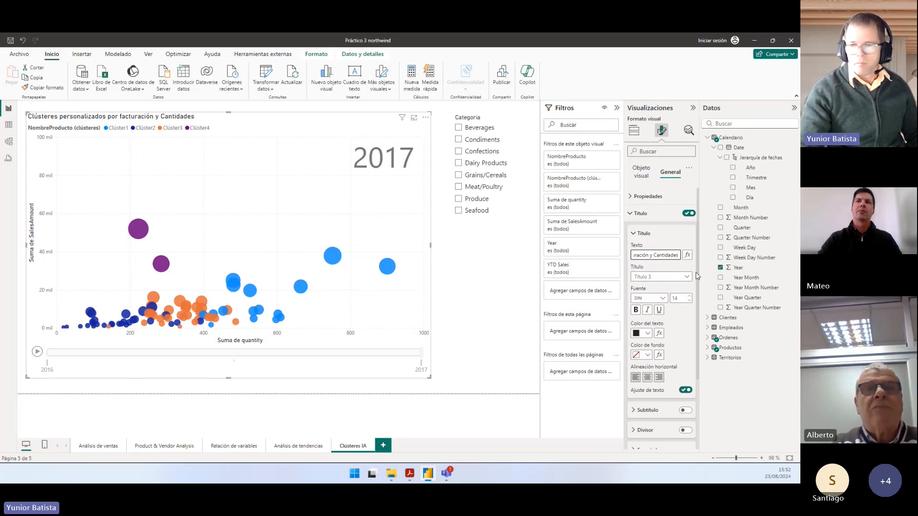
Step: Give the scatter chart's title the recently used light blue background color and make its text bold
{"action": "left_click", "coordinate": [640, 355]}
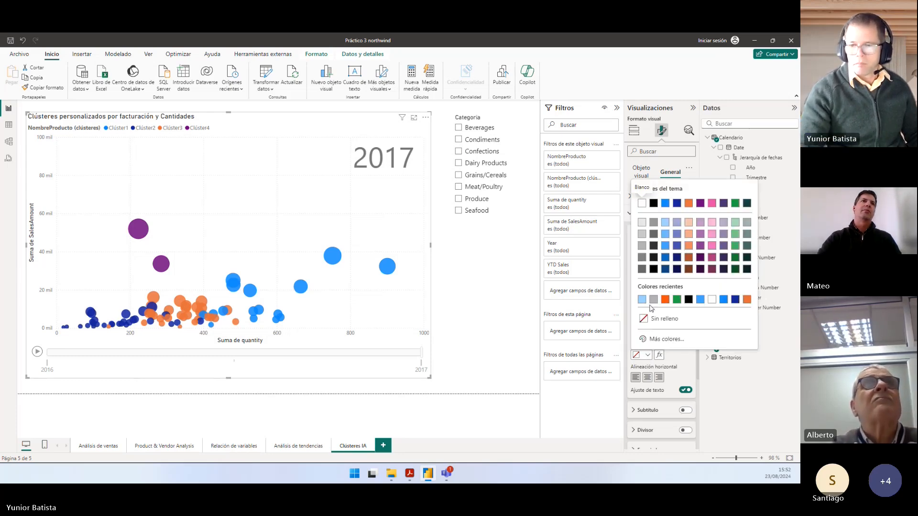
{"action": "left_click", "coordinate": [642, 299]}
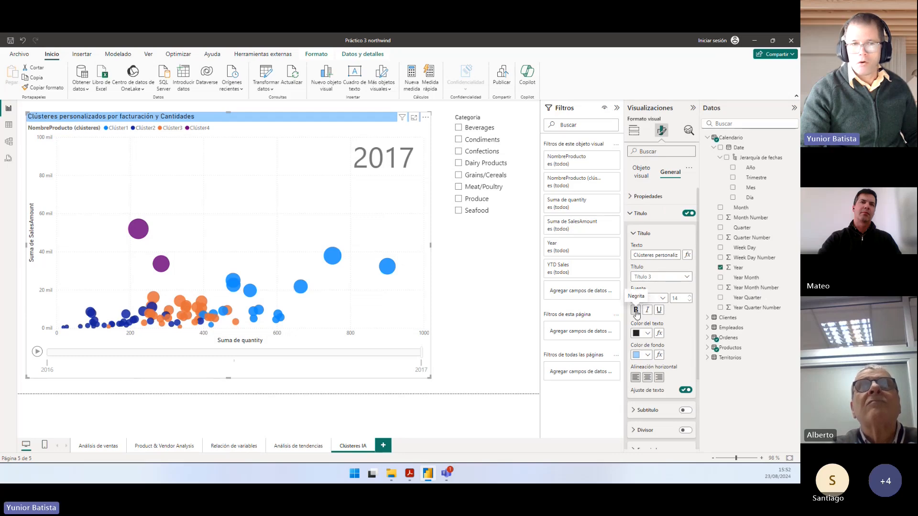
{"action": "left_click", "coordinate": [636, 310]}
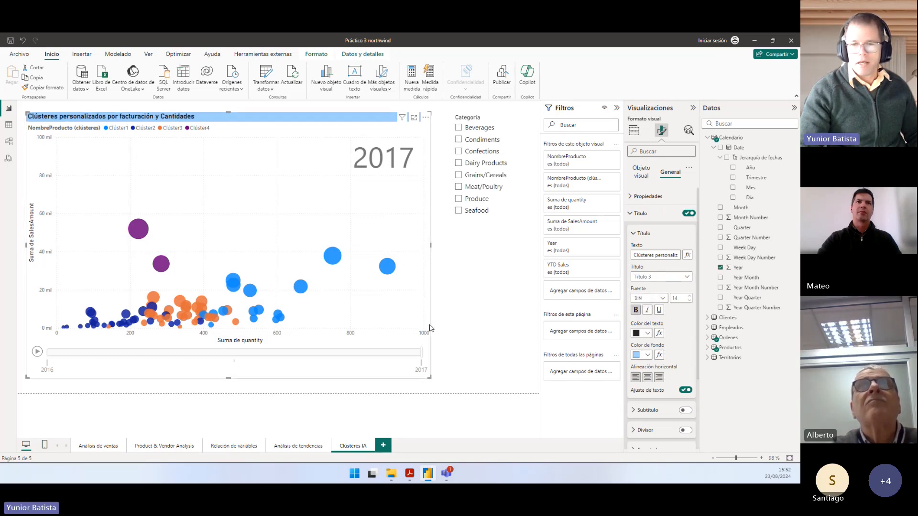
{"action": "left_click", "coordinate": [638, 214]}
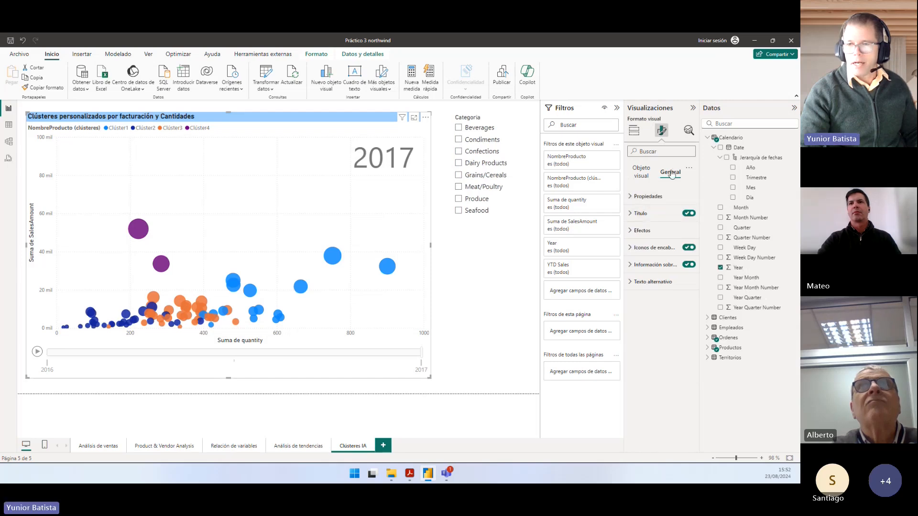
Step: Enable the visual border and shadow on the scatter chart, with the border's rounded corners set to 20 px
{"action": "left_click", "coordinate": [642, 231]}
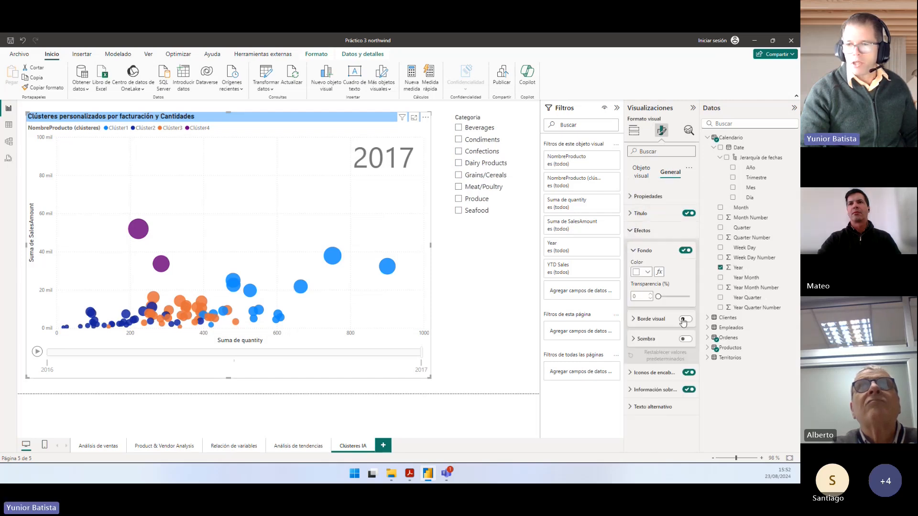
{"action": "left_click", "coordinate": [685, 339]}
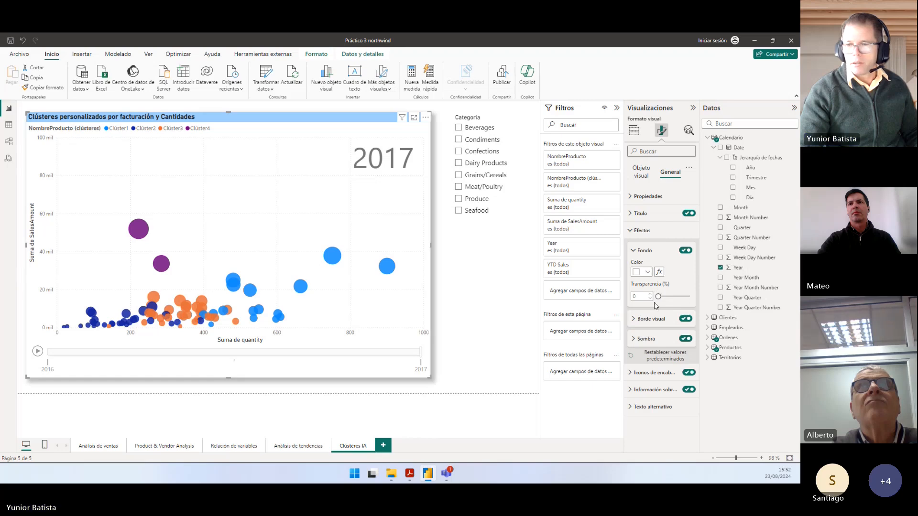
{"action": "left_click", "coordinate": [650, 319]}
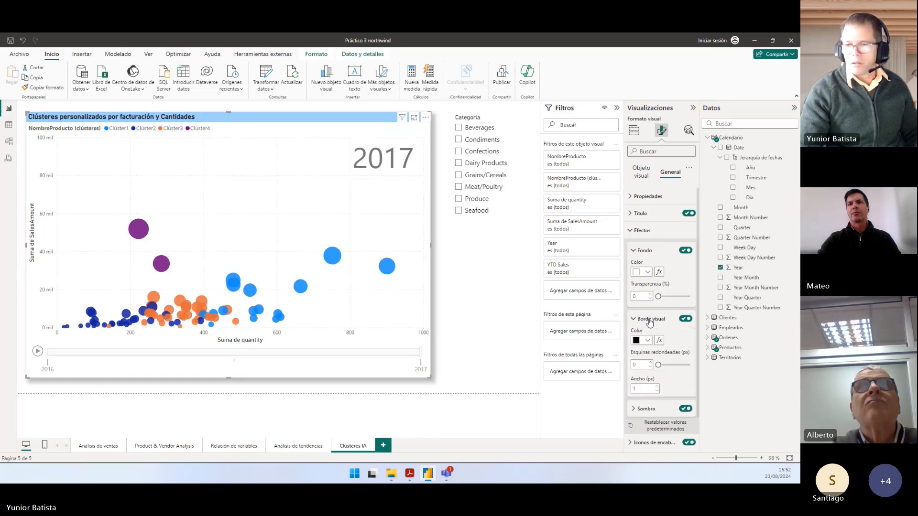
{"action": "left_click", "coordinate": [637, 364]}
{"action": "type", "text": "20"}
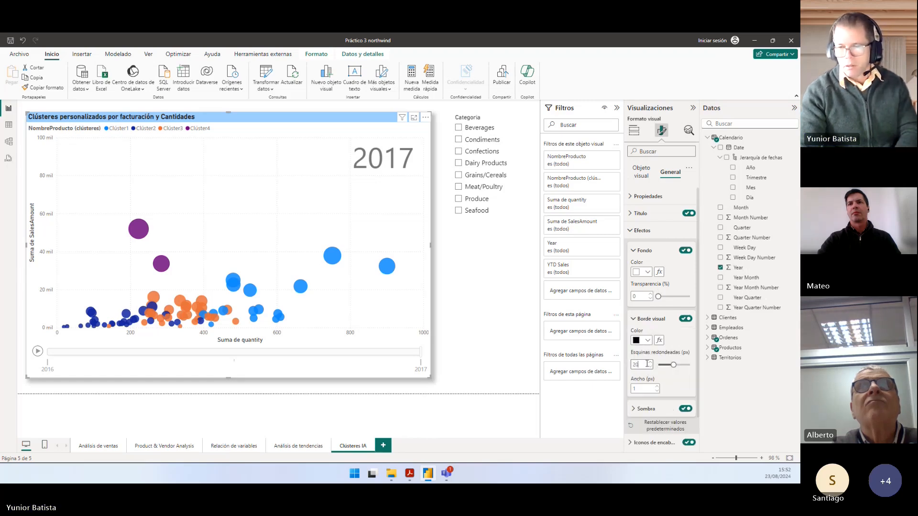
Step: Delete the Categoria slicer, then widen and reposition the scatter chart to fill the freed page space
{"action": "left_click", "coordinate": [471, 320]}
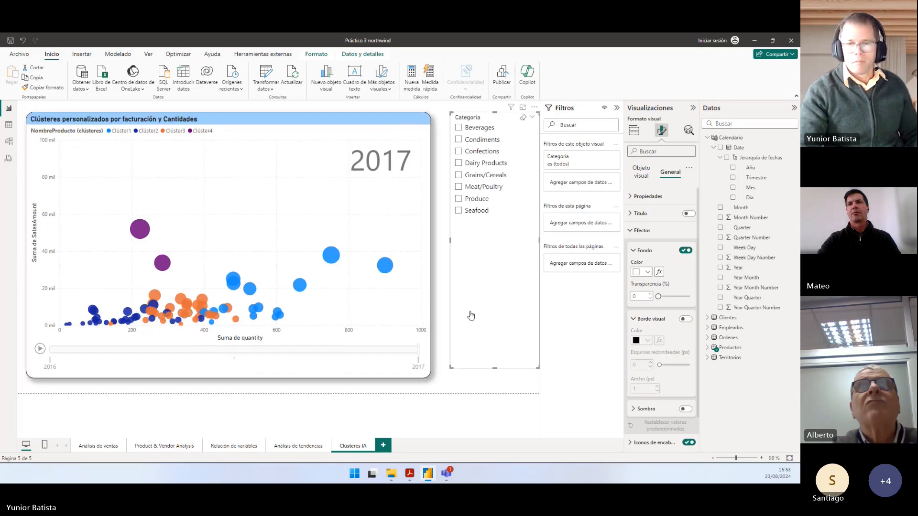
{"action": "key", "text": "Delete"}
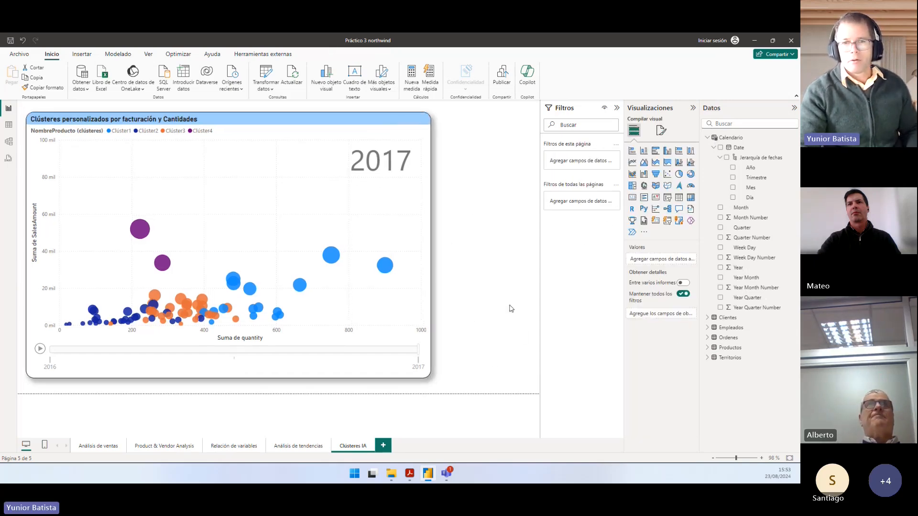
{"action": "left_click", "coordinate": [289, 202]}
{"action": "left_click_drag", "start_coordinate": [318, 208], "coordinate": [334, 210]}
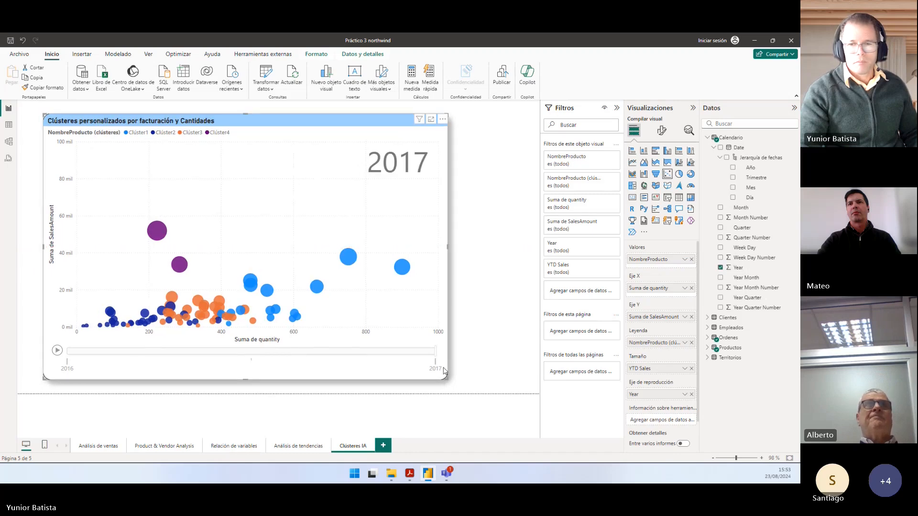
{"action": "left_click_drag", "start_coordinate": [445, 379], "coordinate": [532, 372]}
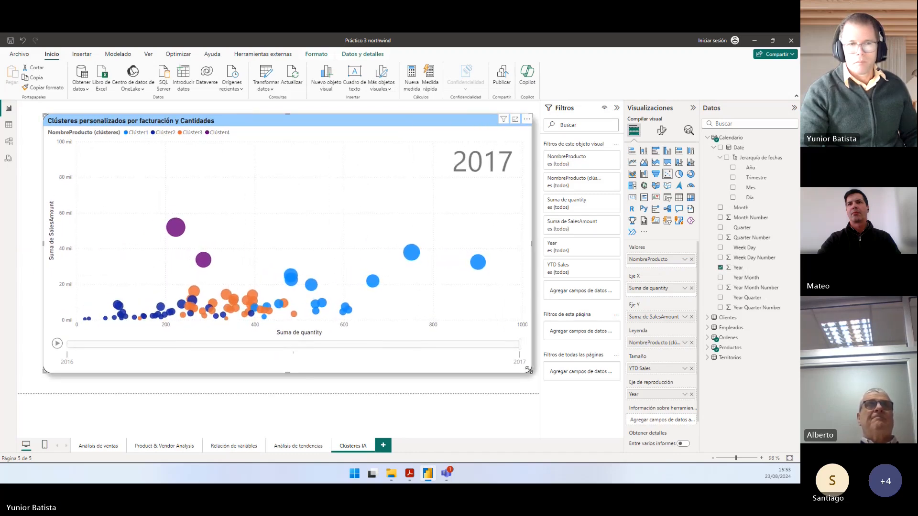
{"action": "left_click_drag", "start_coordinate": [287, 142], "coordinate": [278, 146]}
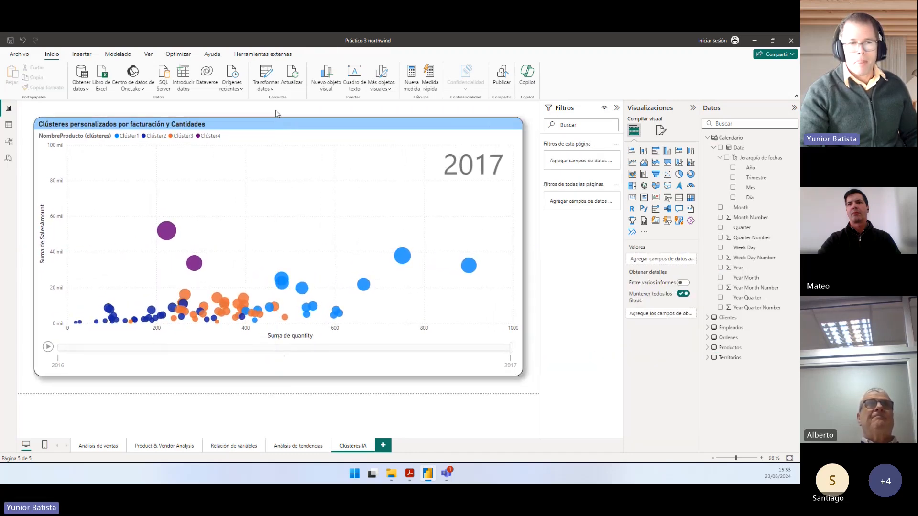
{"action": "left_click", "coordinate": [276, 113]}
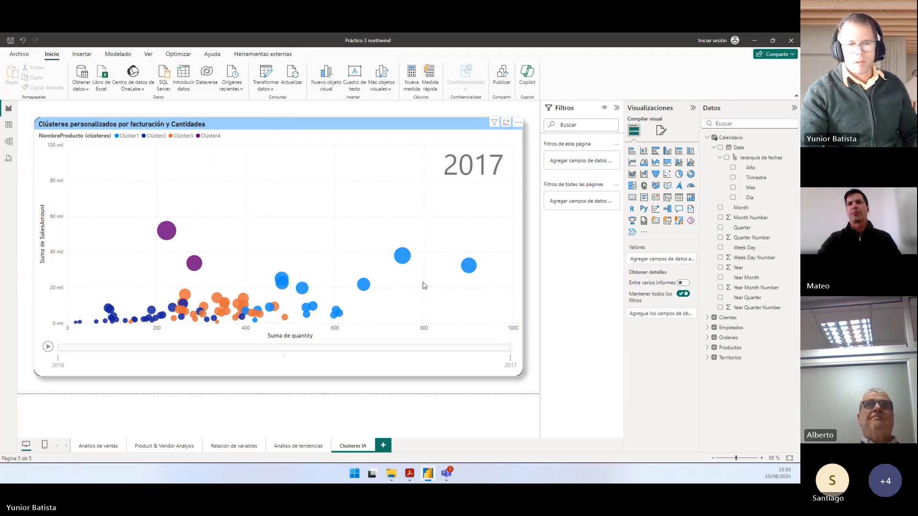
Step: Switch to the Letra Práctico 3 PDF and review the Ejercicio 5 instructions along with the preceding exercises
{"action": "key", "text": "alt+Tab"}
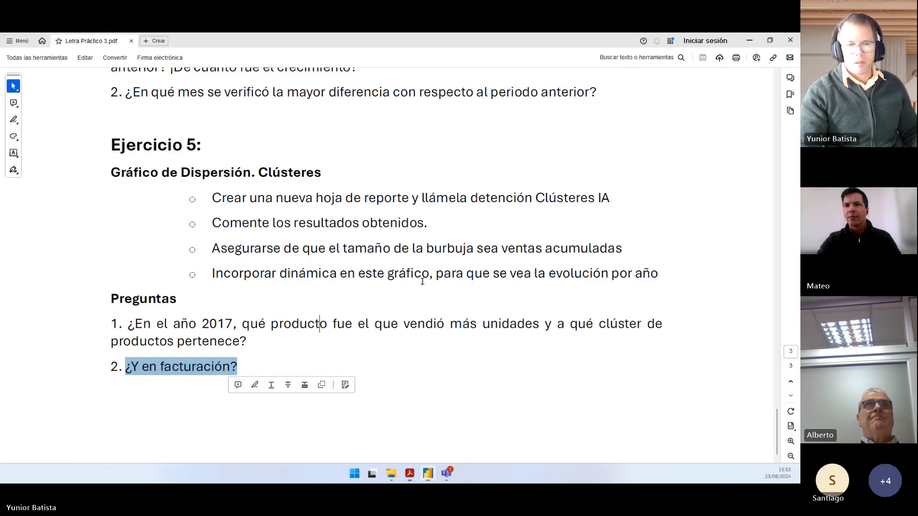
{"action": "scroll", "coordinate": [342, 285], "scroll_direction": "down", "scroll_amount": 1}
{"action": "scroll", "coordinate": [342, 282], "scroll_direction": "up", "scroll_amount": 4}
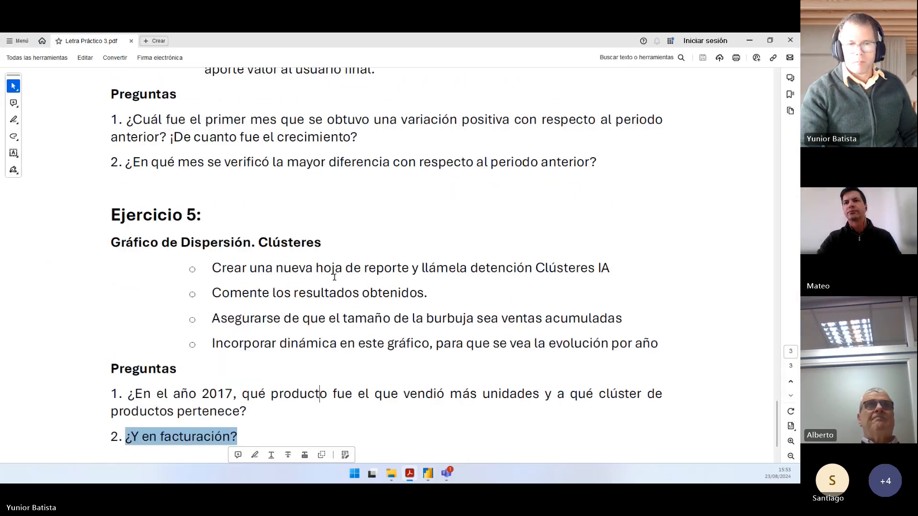
{"action": "scroll", "coordinate": [335, 276], "scroll_direction": "up", "scroll_amount": 1}
{"action": "scroll", "coordinate": [334, 276], "scroll_direction": "up", "scroll_amount": 13}
{"action": "scroll", "coordinate": [333, 273], "scroll_direction": "down", "scroll_amount": 17}
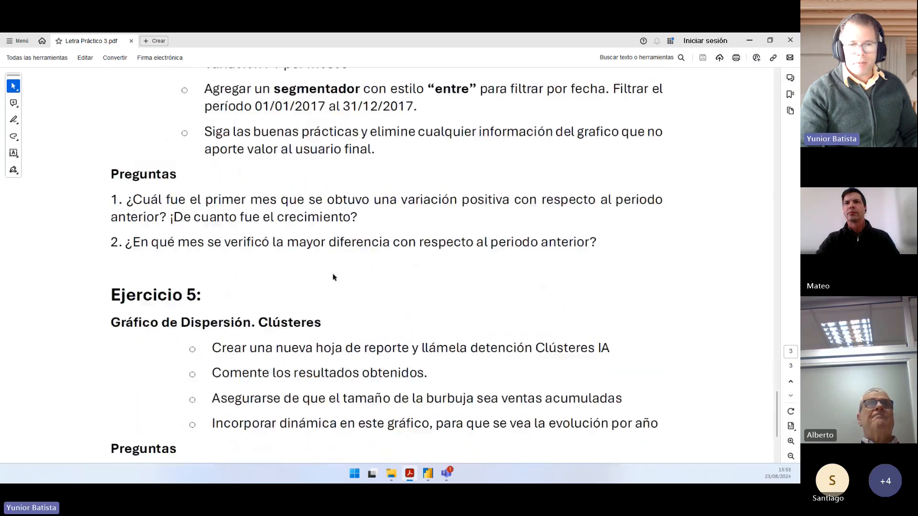
{"action": "scroll", "coordinate": [333, 272], "scroll_direction": "down", "scroll_amount": 1}
{"action": "scroll", "coordinate": [335, 273], "scroll_direction": "up", "scroll_amount": 20}
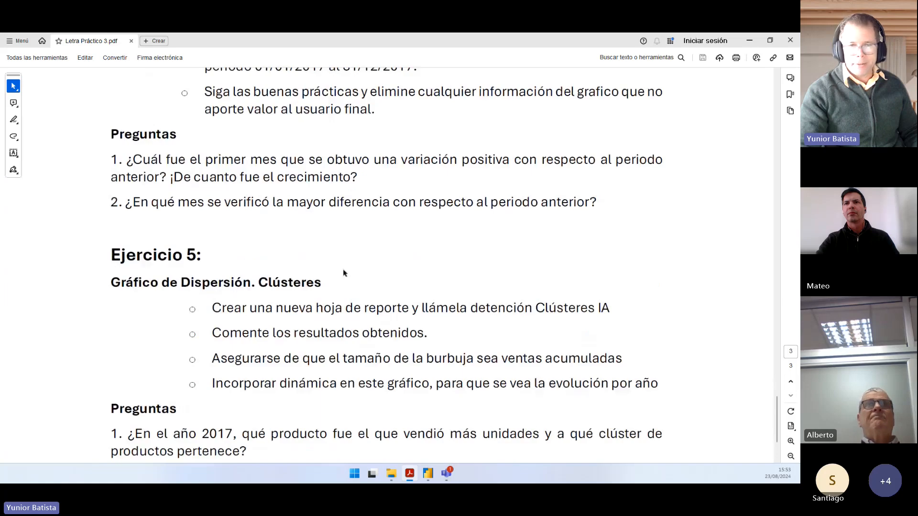
Step: Look back through the PDF from Ejercicio 5 up to the “Análisis de ventas” sheet tasks and return to the Power BI report
{"action": "scroll", "coordinate": [336, 273], "scroll_direction": "up", "scroll_amount": 20}
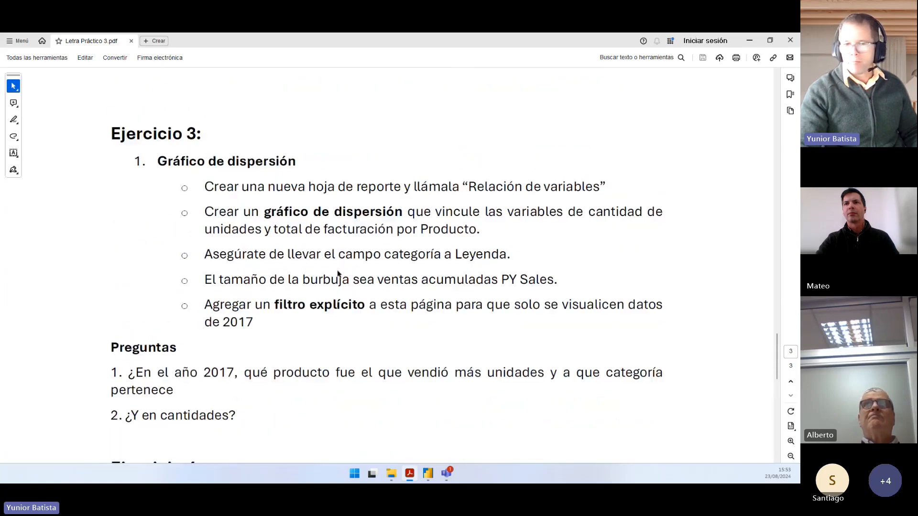
{"action": "scroll", "coordinate": [334, 274], "scroll_direction": "up", "scroll_amount": 19}
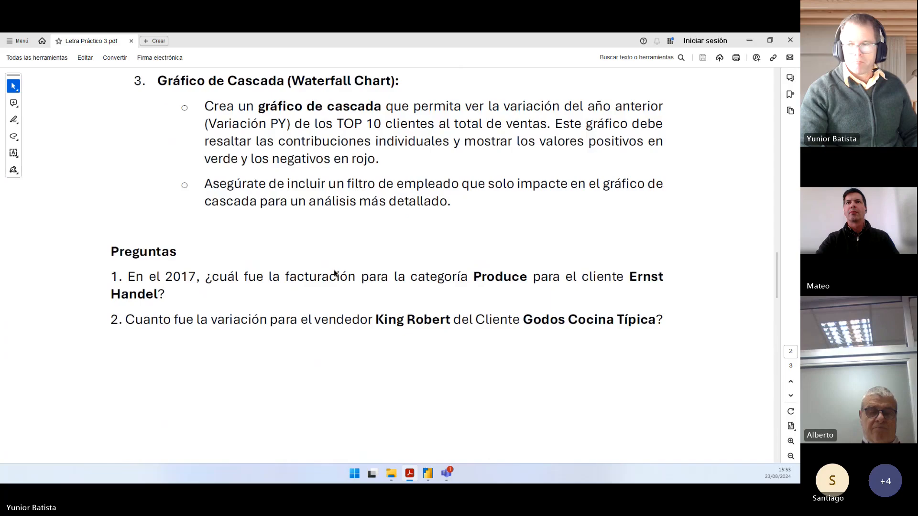
{"action": "scroll", "coordinate": [329, 268], "scroll_direction": "up", "scroll_amount": 20}
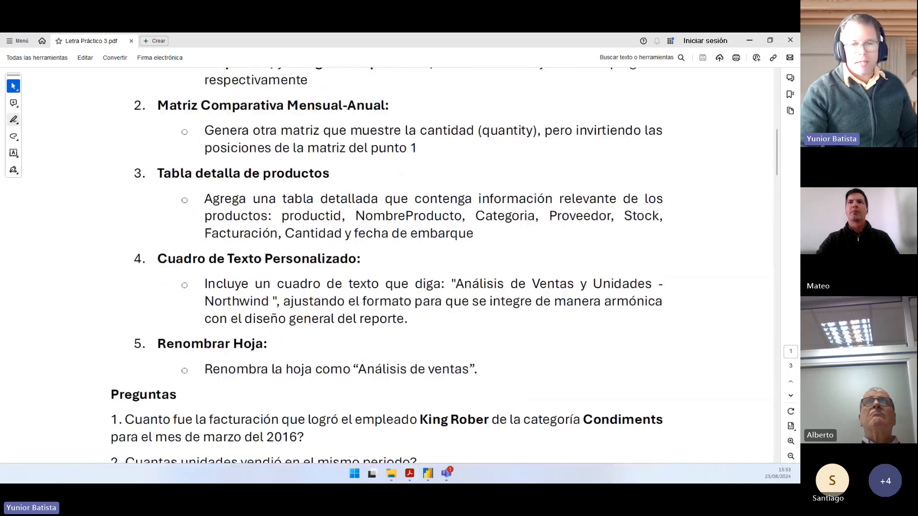
{"action": "left_click", "coordinate": [750, 43]}
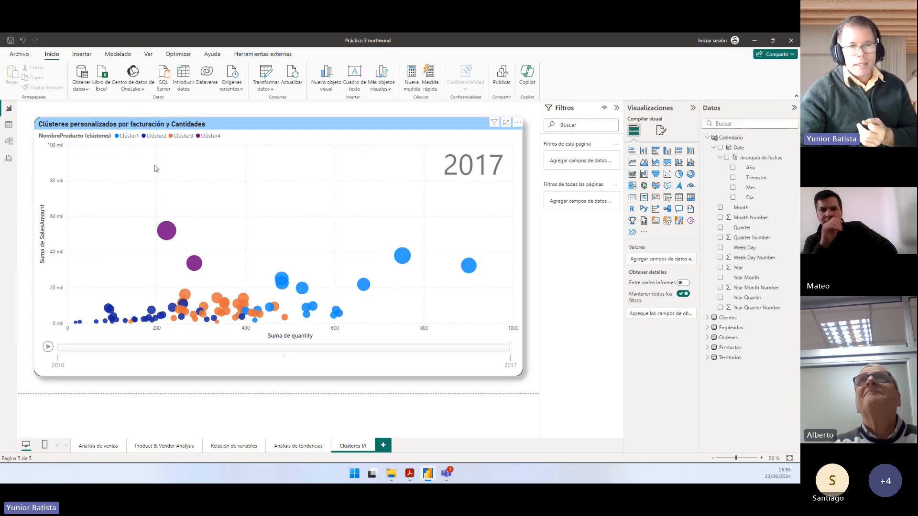
{"action": "left_click", "coordinate": [248, 130]}
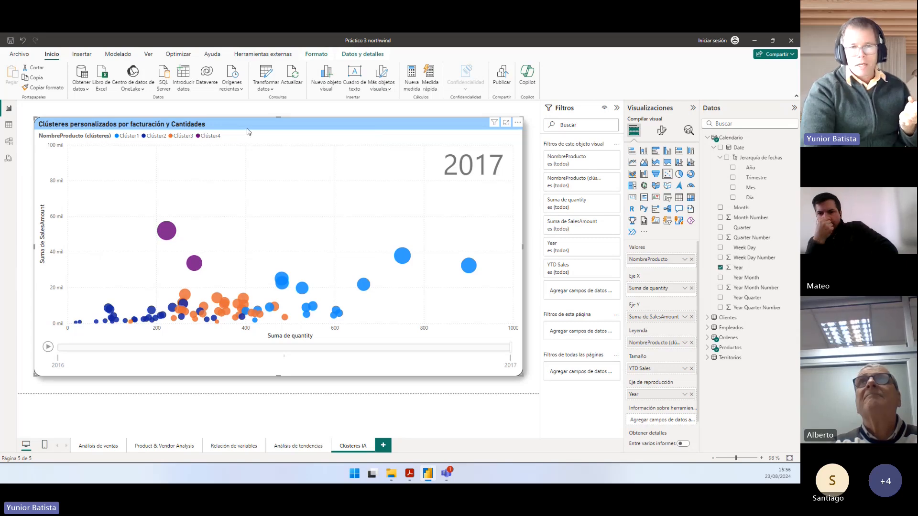
{"action": "left_click", "coordinate": [264, 113]}
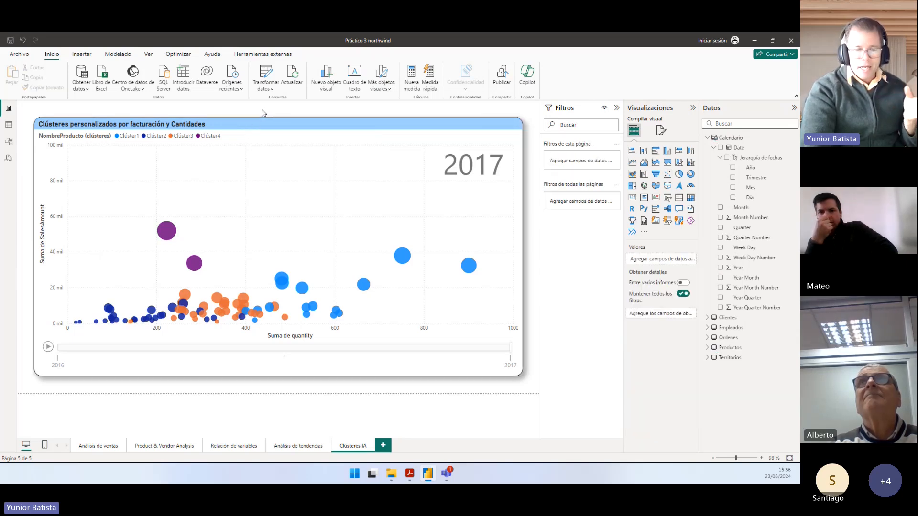